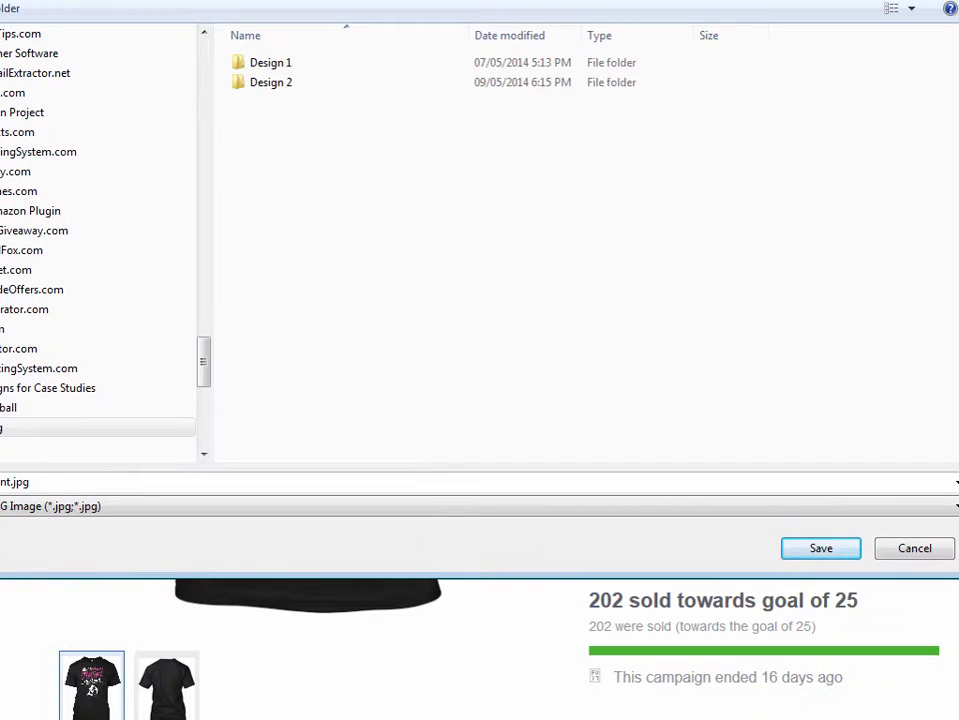
# Create a folder named "Example" beside Design 1 and Design 2 and save the shirt's JPG image in it
pyautogui.click(17, 9)
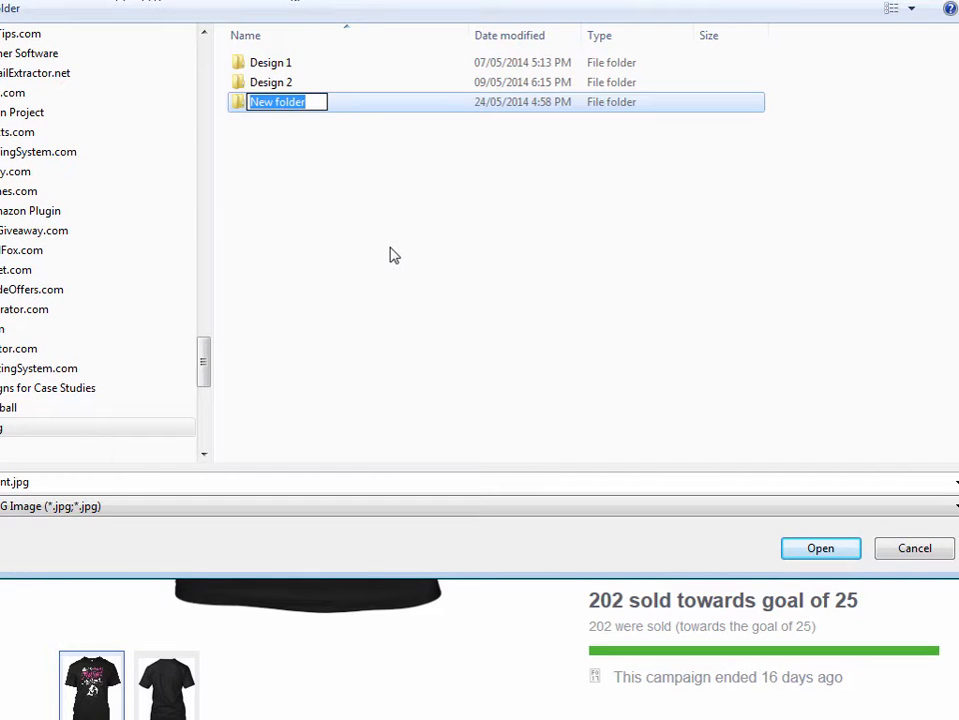
pyautogui.write('Example')
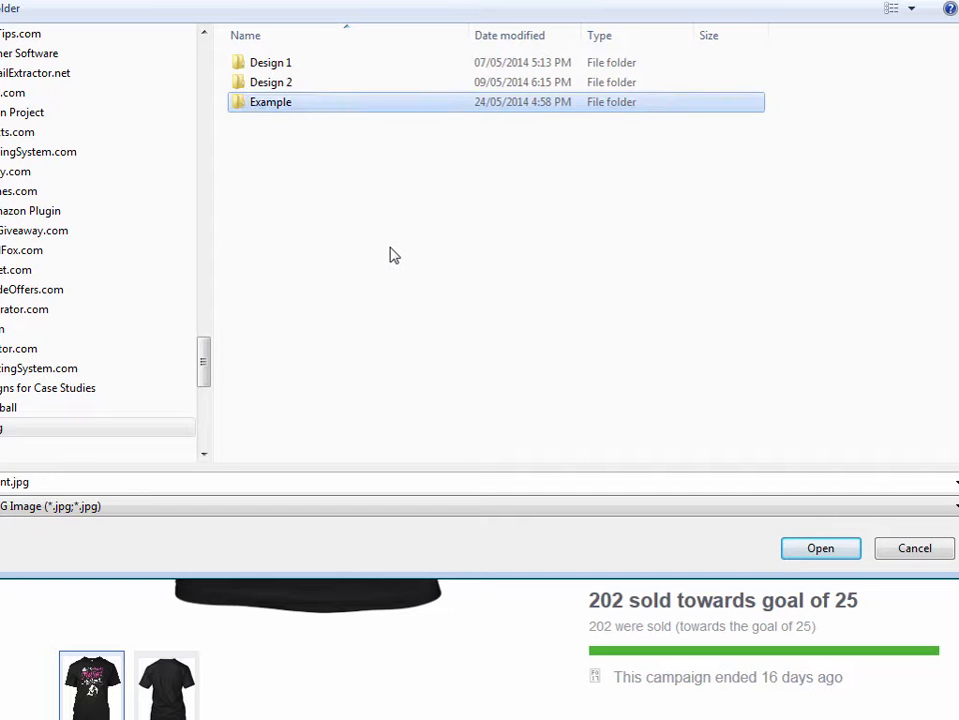
pyautogui.press('Return')
pyautogui.press('Return')
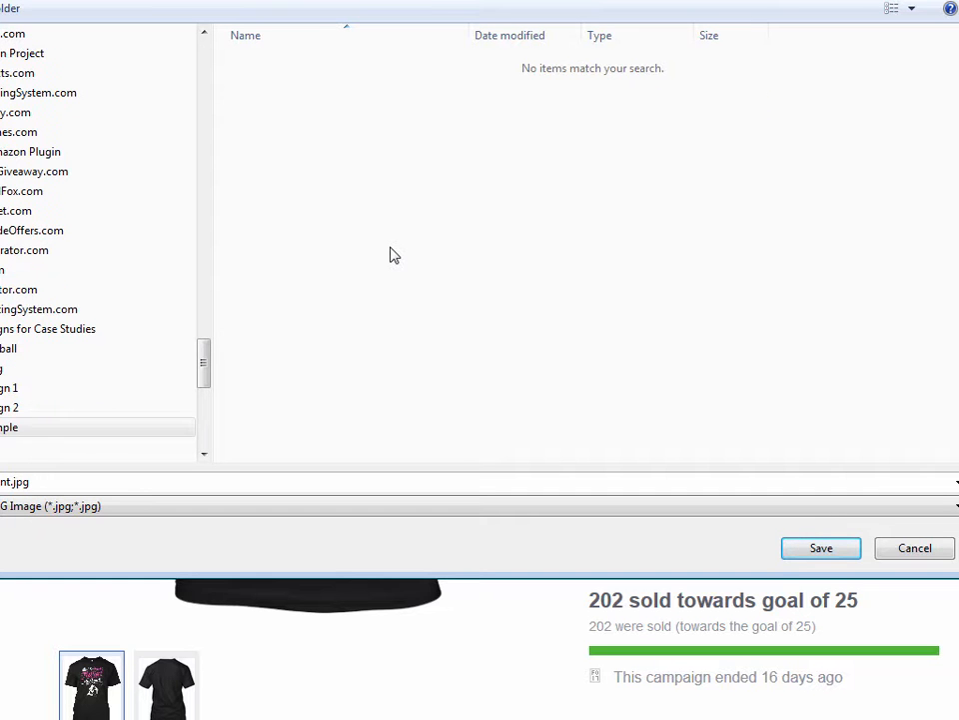
pyautogui.click(833, 549)
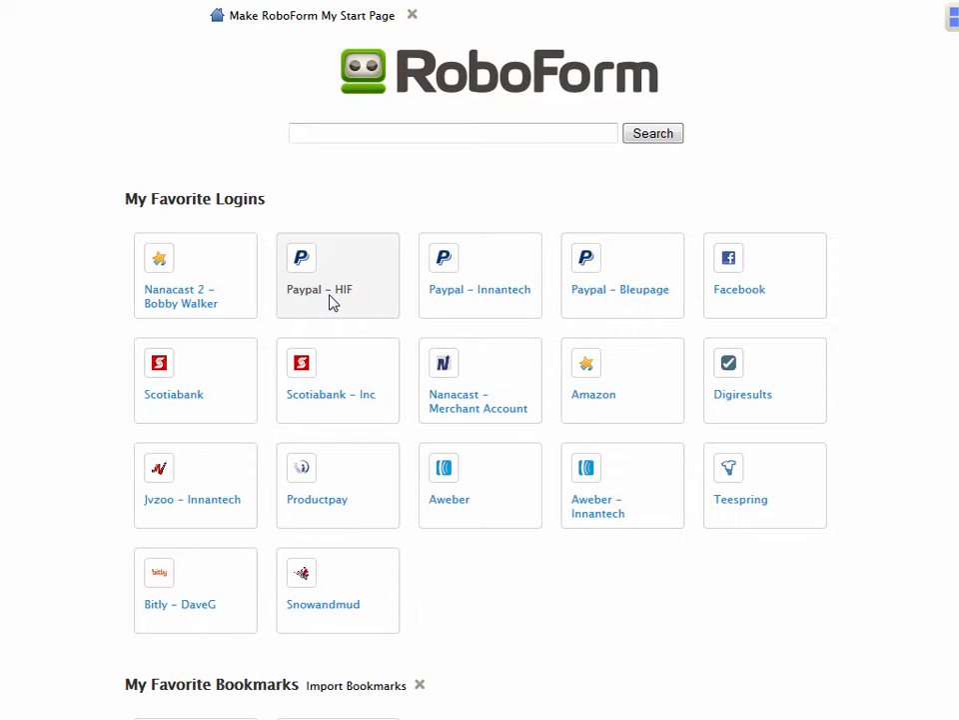
# Open dafont.com and display its Script > Calligraphy font category
pyautogui.write('dafont')
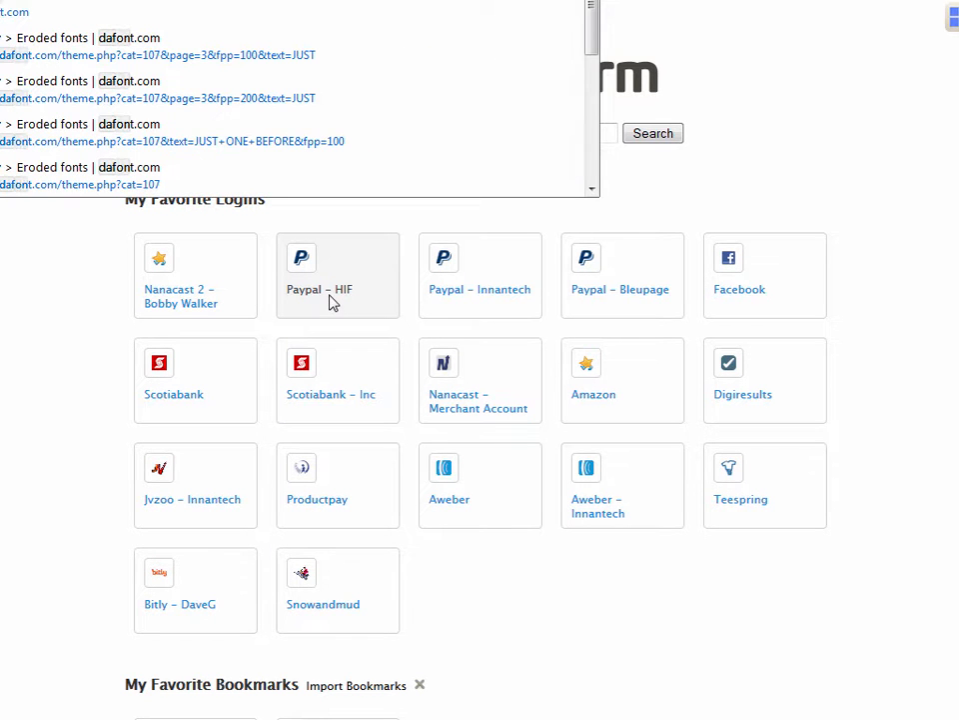
pyautogui.press('Return')
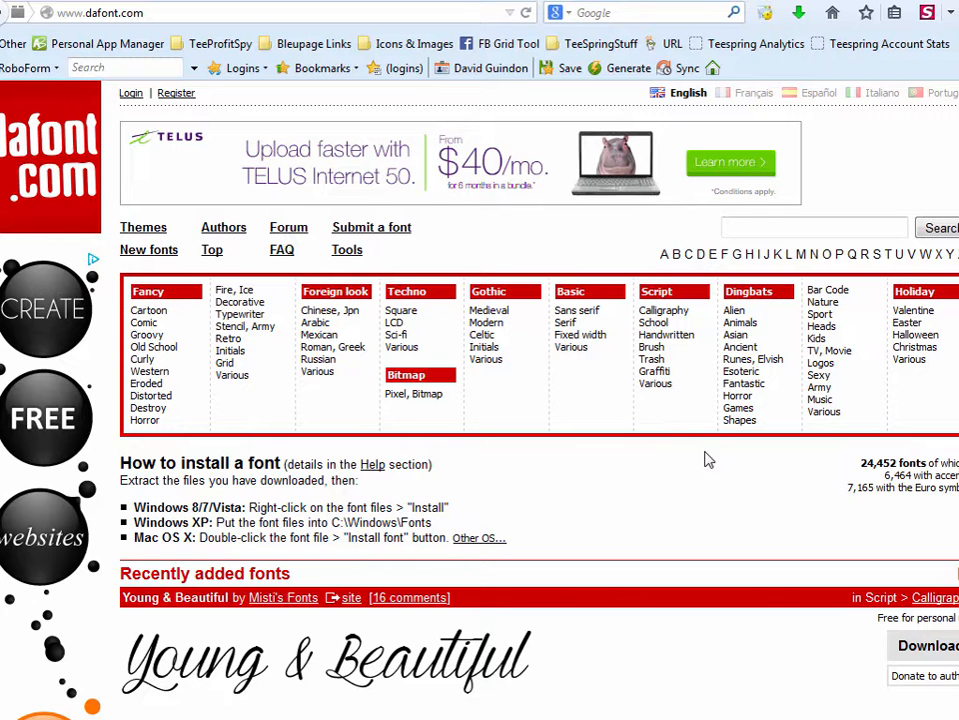
pyautogui.click(665, 311)
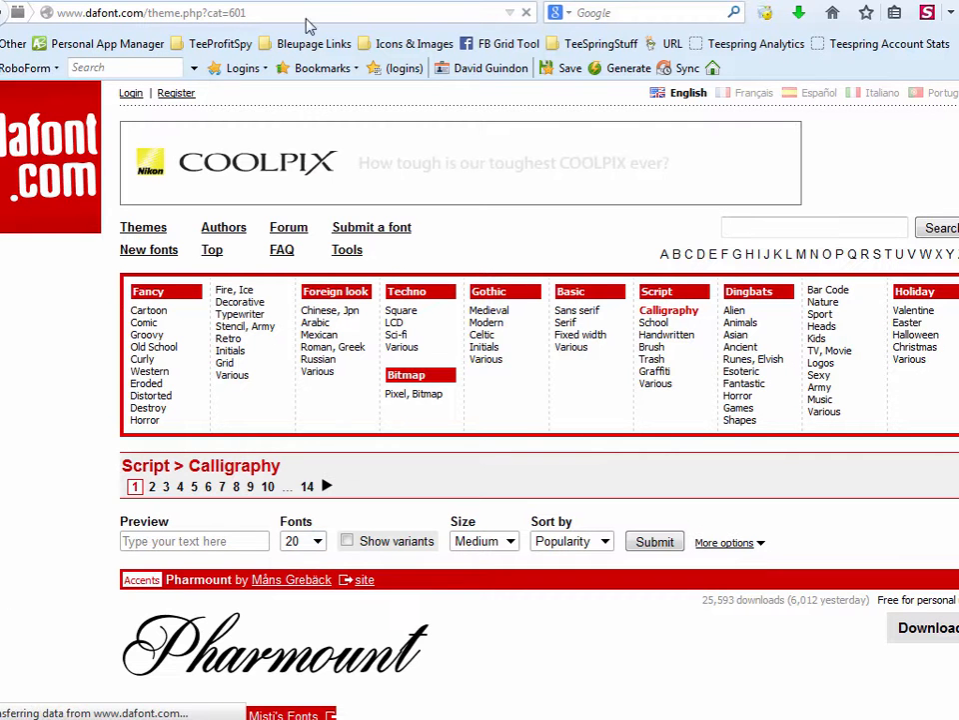
# Move the Teespring fishing shirt page into its own browser window and bring up the dafont calligraphy page in the original window
pyautogui.click(365, 2)
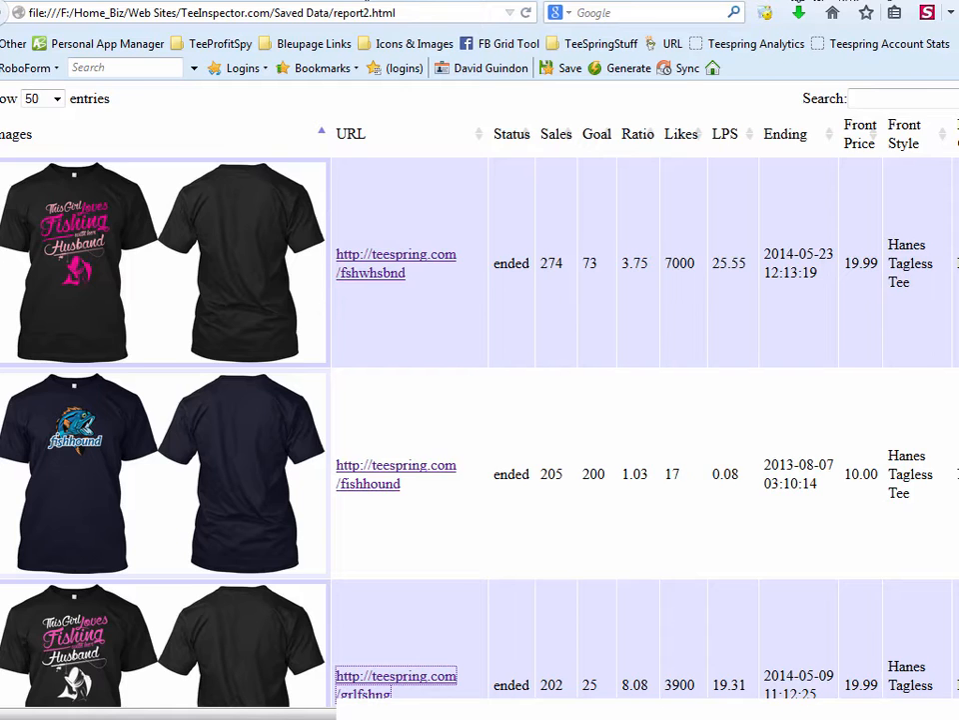
pyautogui.click(796, 2)
pyautogui.click(434, 2)
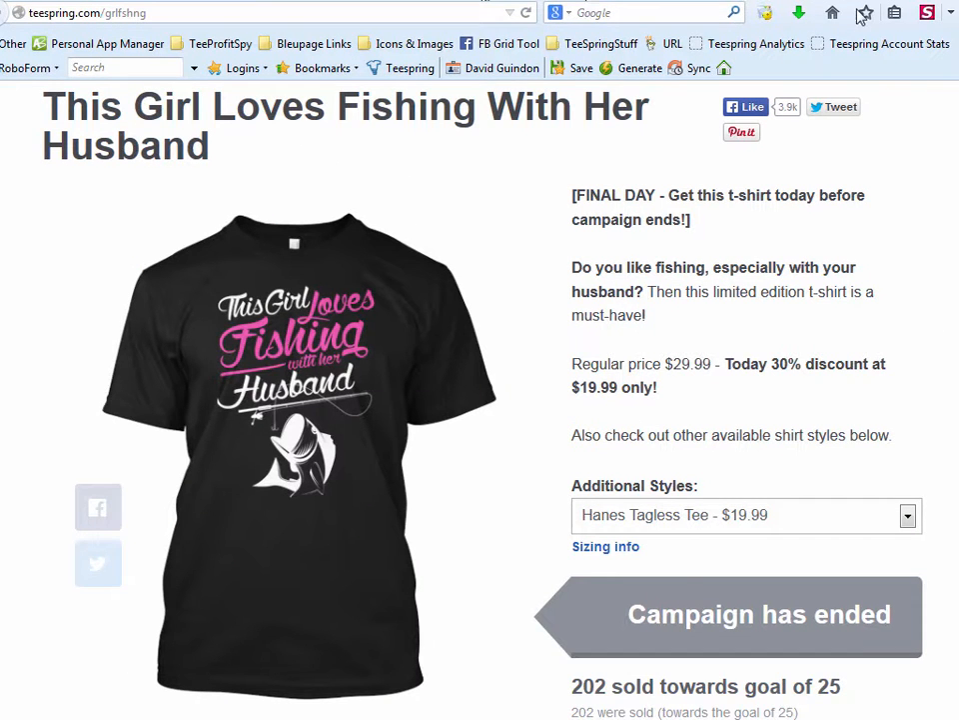
pyautogui.moveTo(434, 2); pyautogui.dragTo(879, 718)
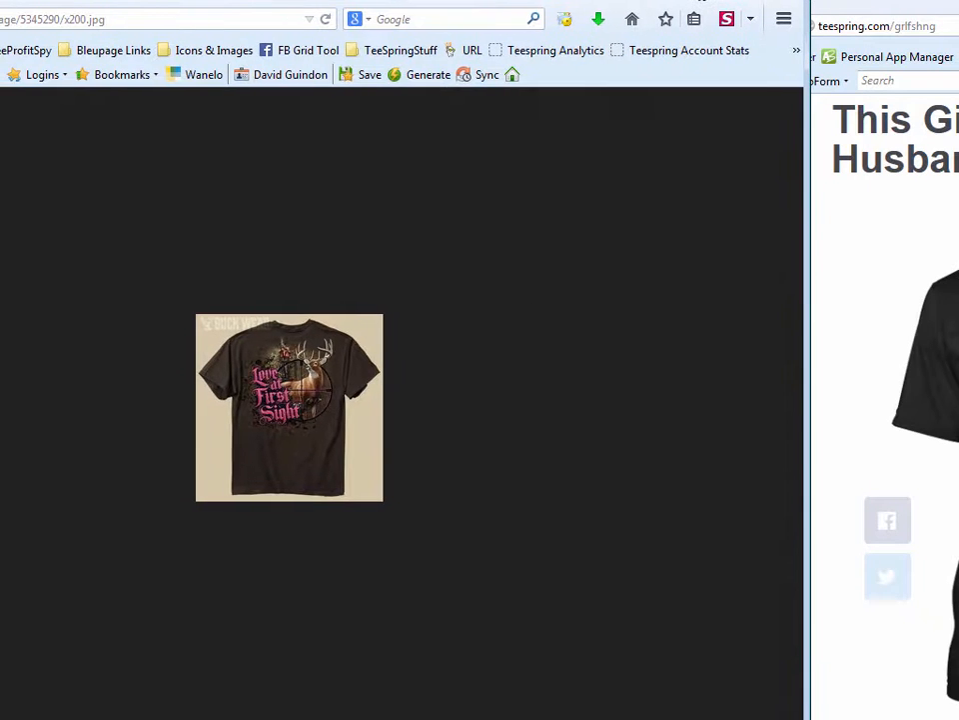
pyautogui.click(585, 3)
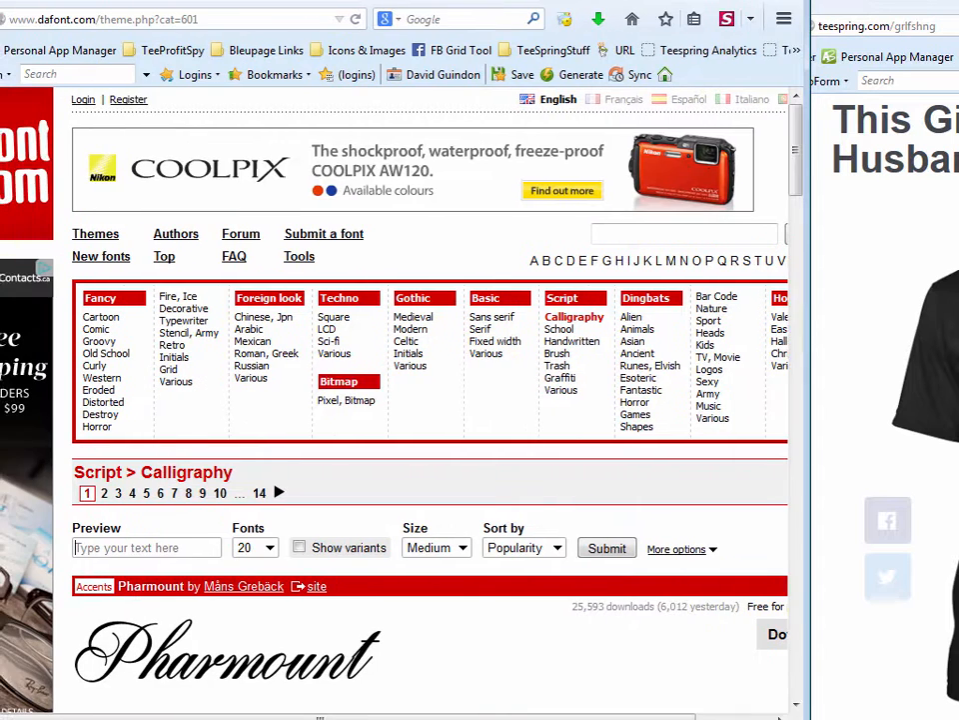
# Preview the calligraphy fonts with the text "Fishing" and show 100 fonts per page
pyautogui.click(145, 547)
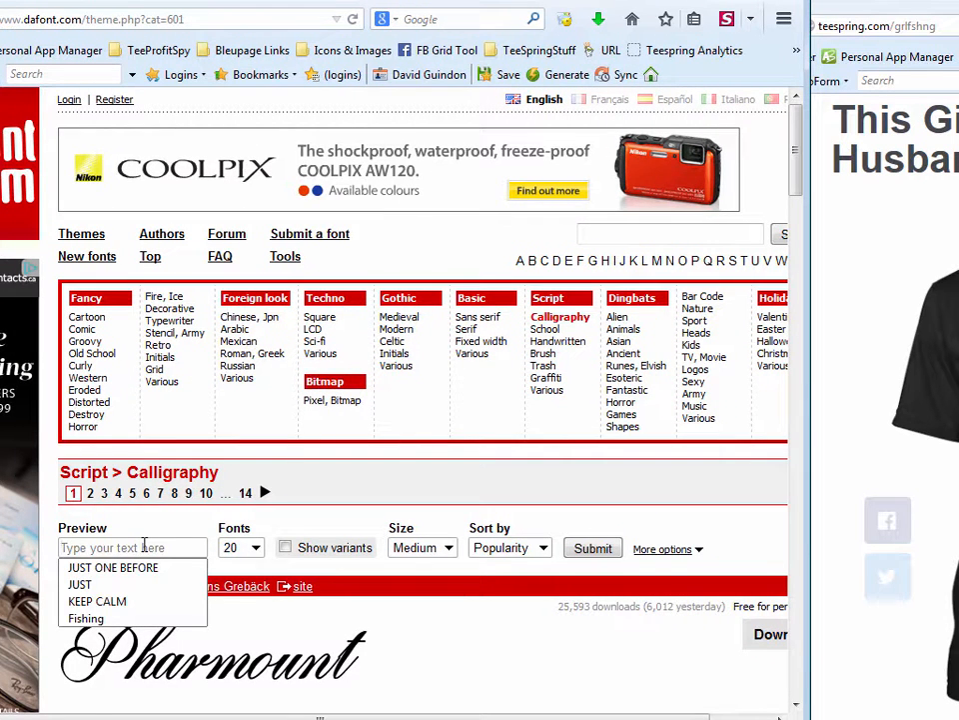
pyautogui.write('Fishing')
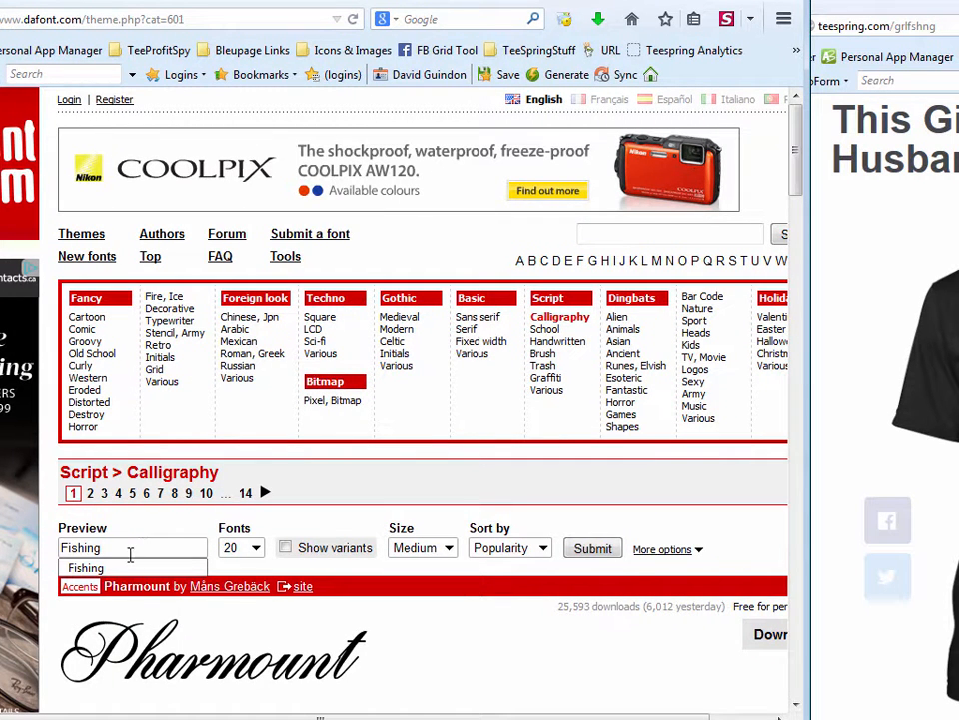
pyautogui.click(90, 567)
pyautogui.click(255, 548)
pyautogui.click(249, 610)
pyautogui.click(602, 552)
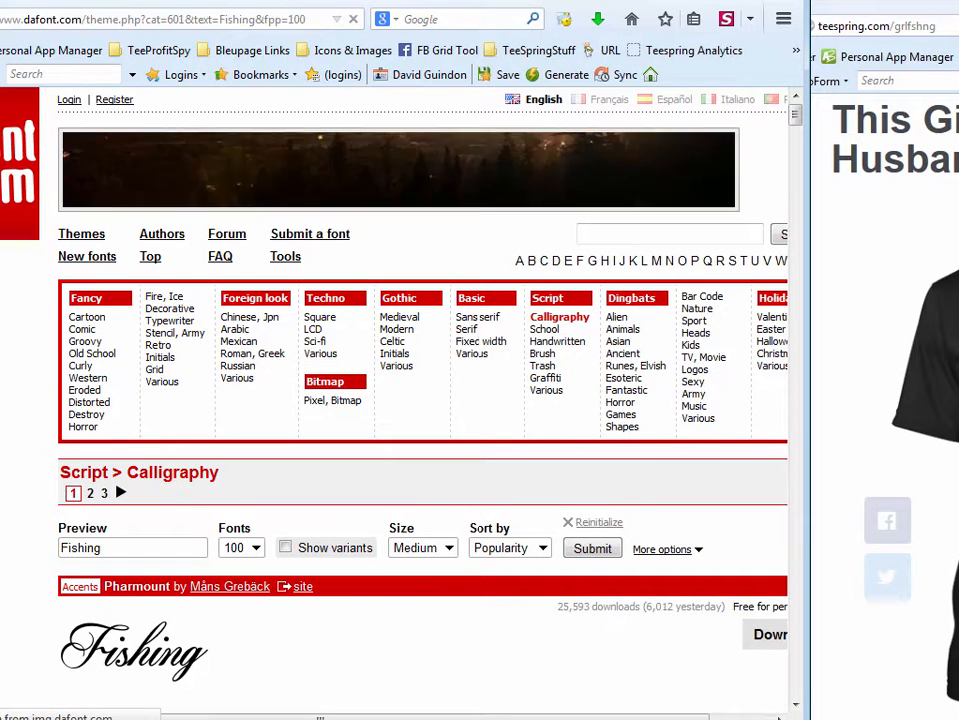
# Resize and reposition the two browser windows so the font list and the shirt design sit side by side
pyautogui.moveTo(809, 486); pyautogui.dragTo(612, 498)
pyautogui.moveTo(904, 6); pyautogui.dragTo(731, 0)
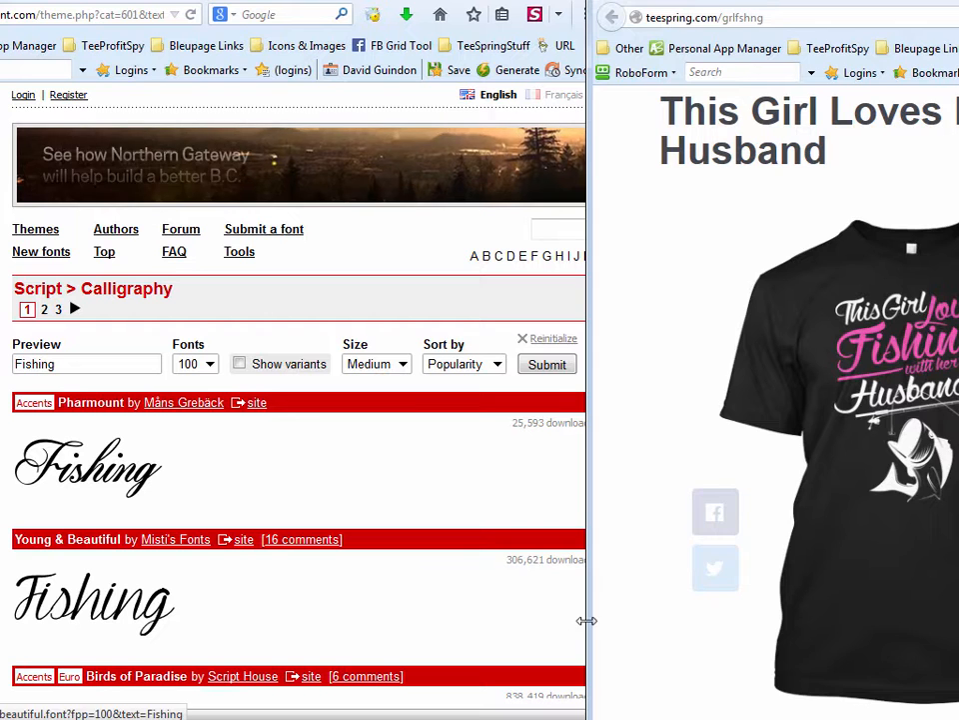
pyautogui.moveTo(590, 623); pyautogui.dragTo(662, 619)
pyautogui.moveTo(800, 6); pyautogui.dragTo(701, 0)
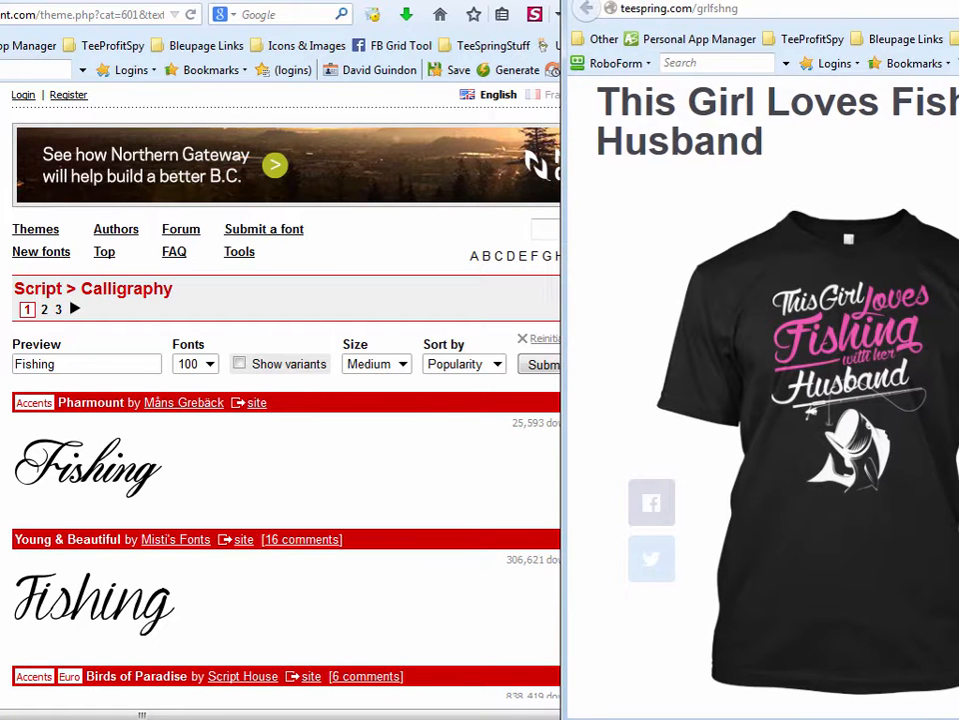
pyautogui.hotkey('alt', 'Tab')
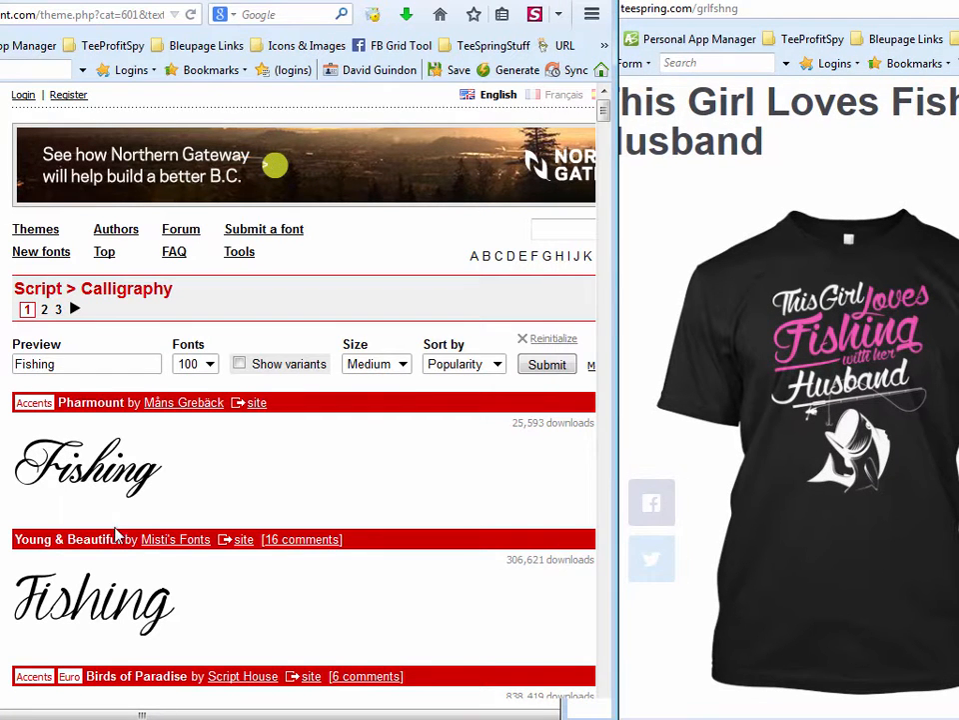
# Compare the first "Fishing" font previews with the shirt lettering, view the Wolf in the City font page, and return to the list
pyautogui.scroll(-2, 208, 531)
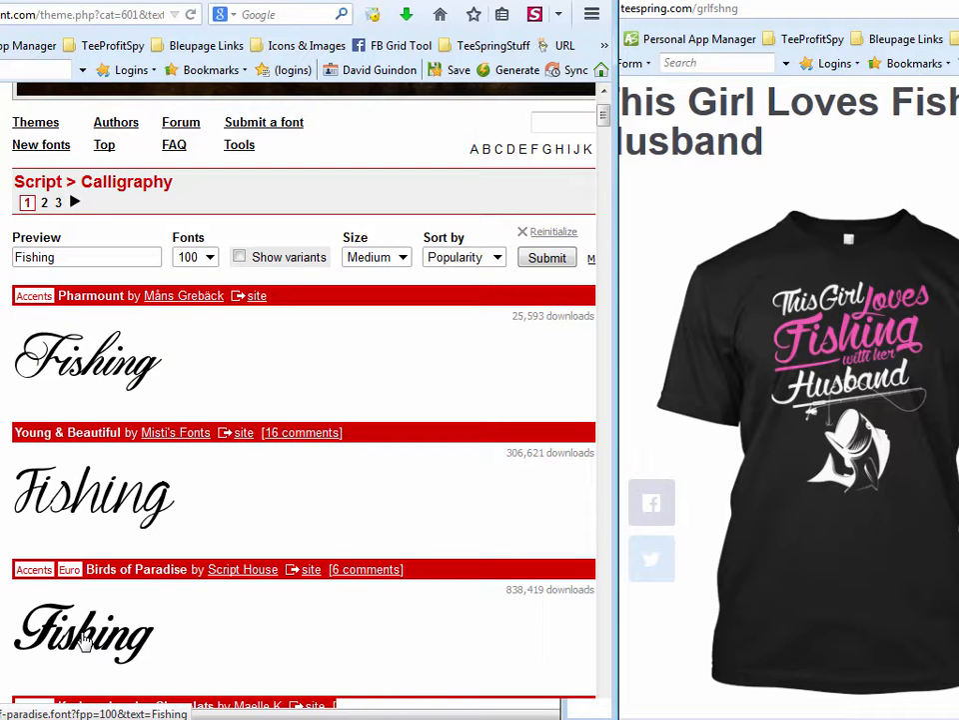
pyautogui.scroll(-5, 332, 605)
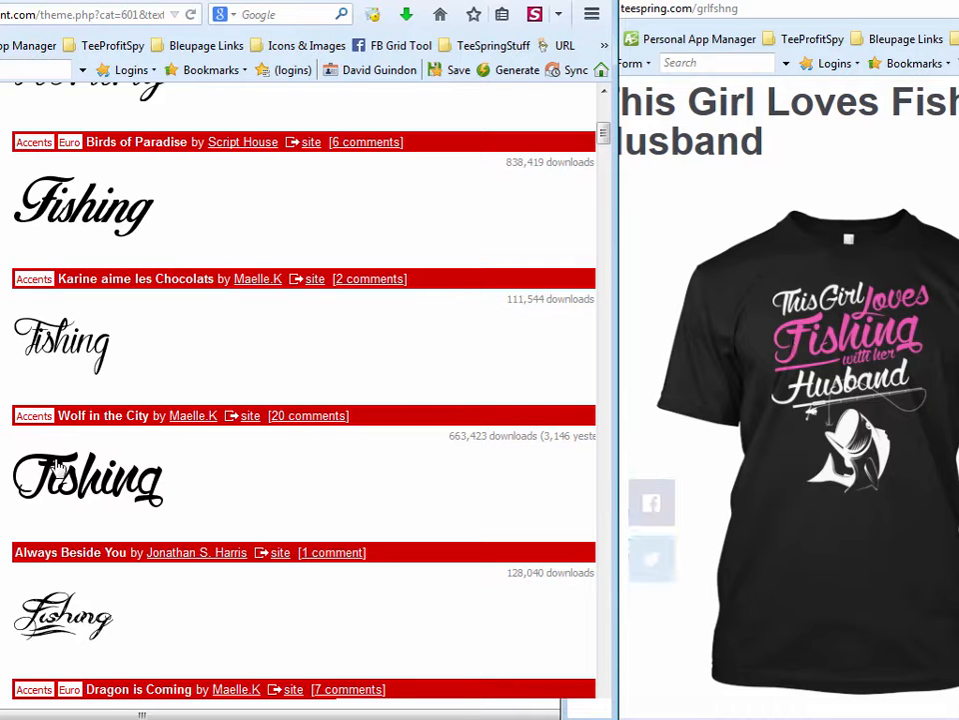
pyautogui.click(90, 496)
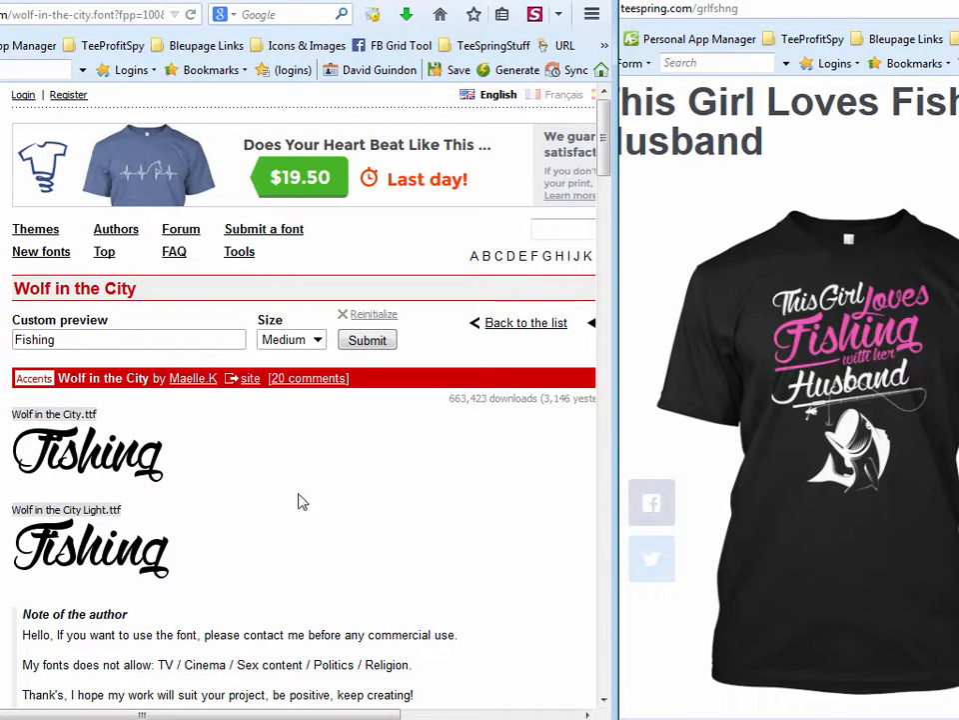
pyautogui.hotkey('alt', 'Left')
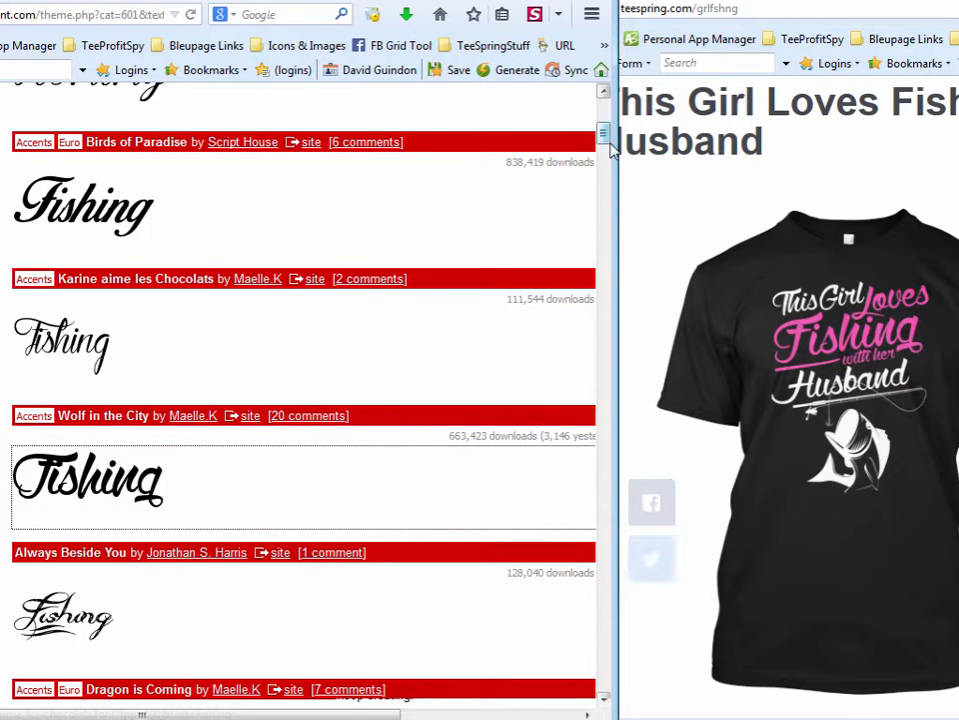
# Preview the calligraphy fonts with the text "Fg" and compare these letter shapes with the shirt lettering
pyautogui.scroll(5, 606, 133)
pyautogui.doubleClick(64, 364)
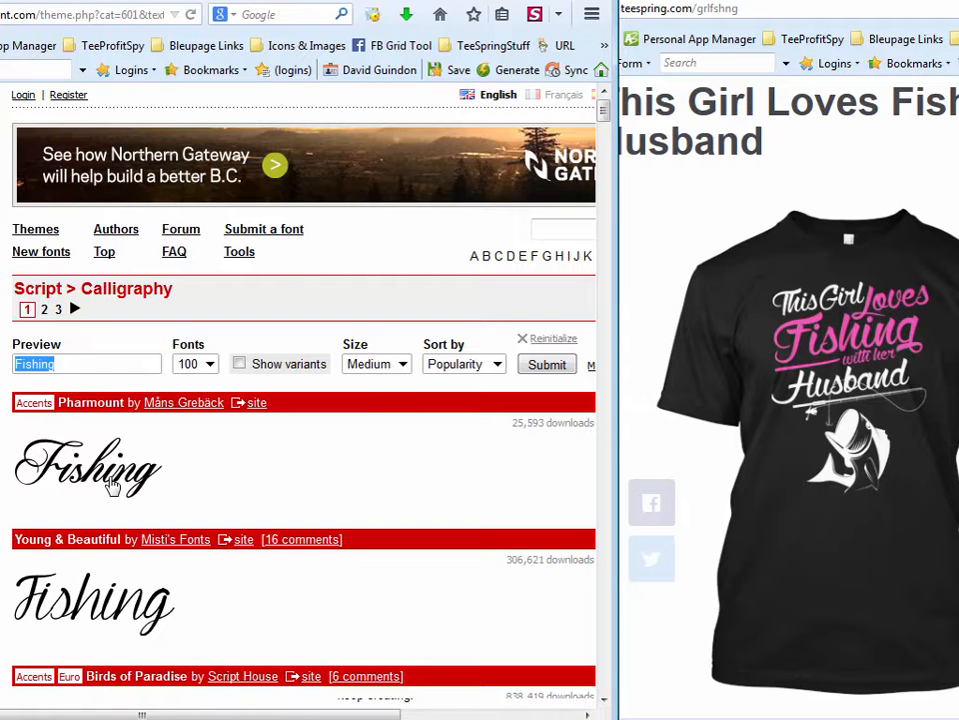
pyautogui.write('Fg')
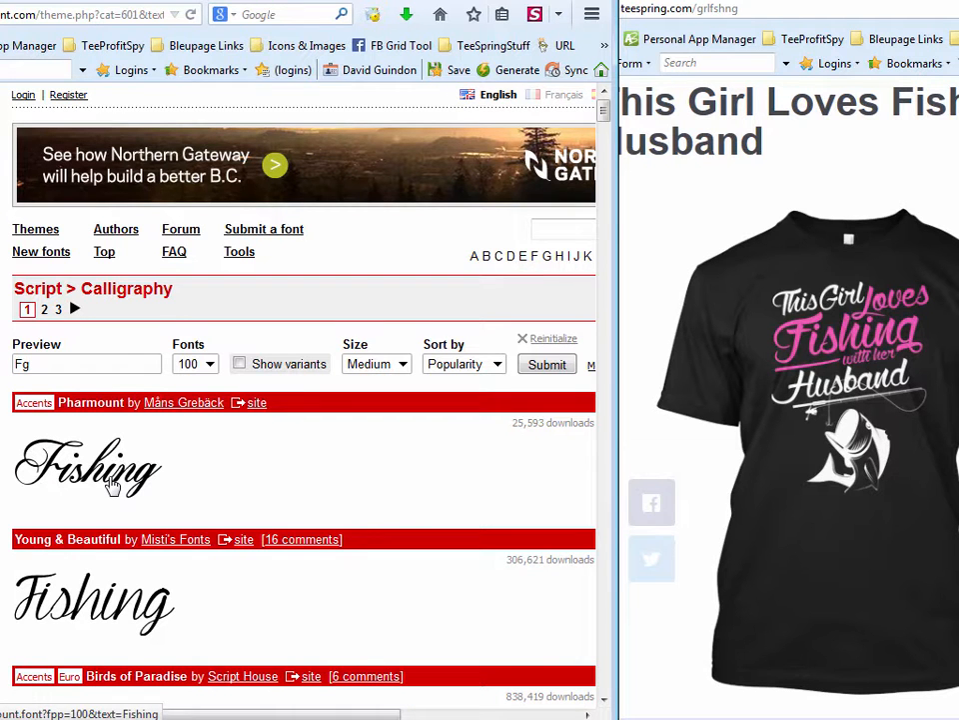
pyautogui.click(540, 364)
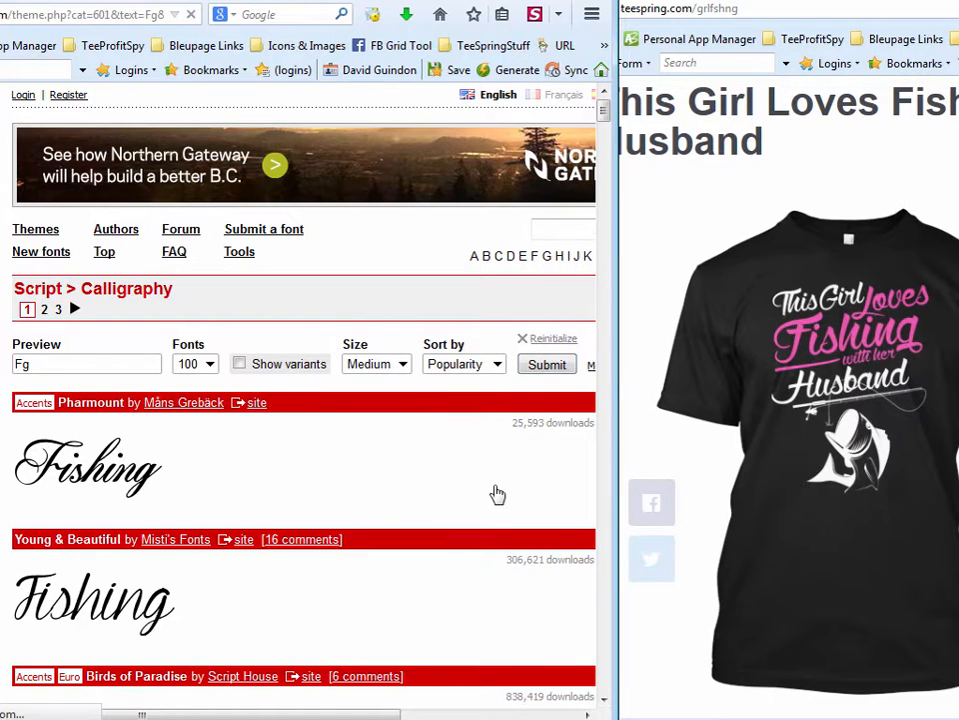
pyautogui.scroll(-4, 167, 553)
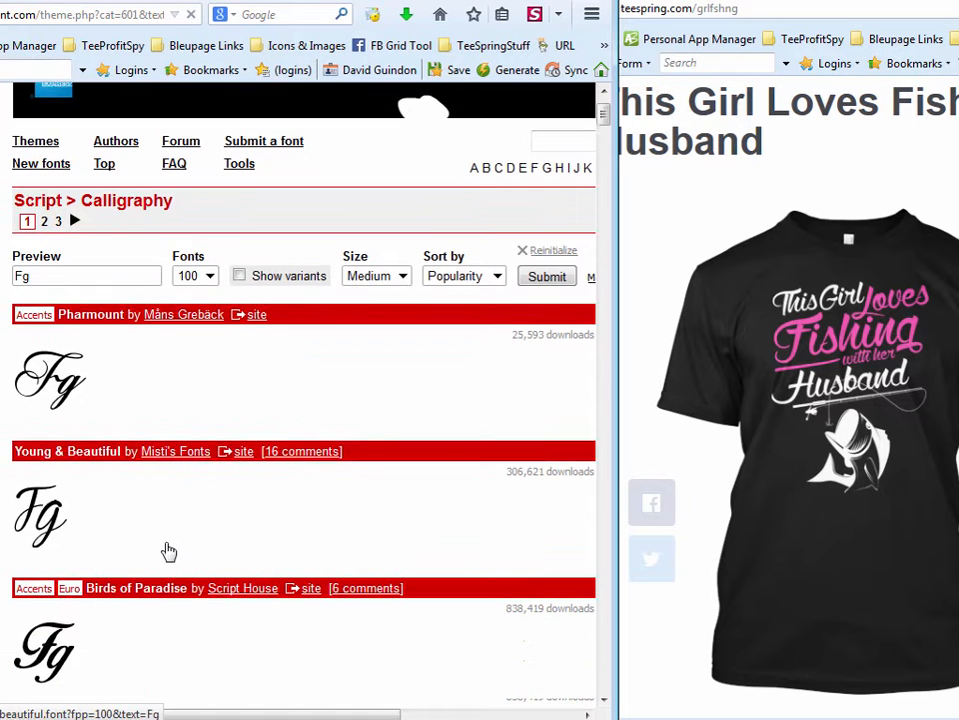
pyautogui.scroll(-6, 168, 552)
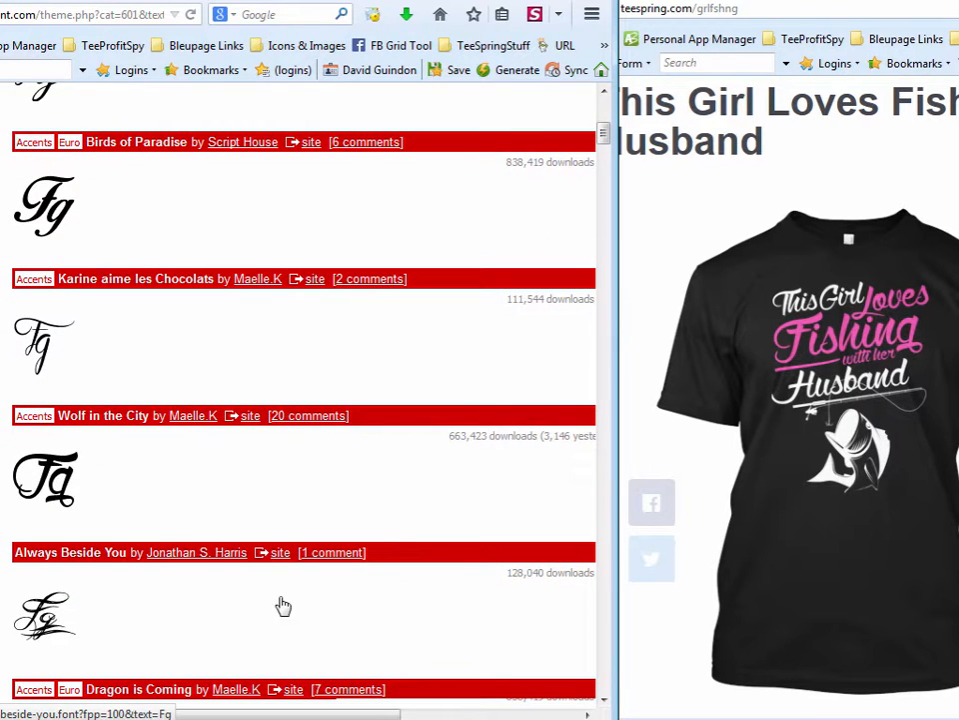
pyautogui.scroll(-7, 283, 605)
pyautogui.scroll(-9, 283, 601)
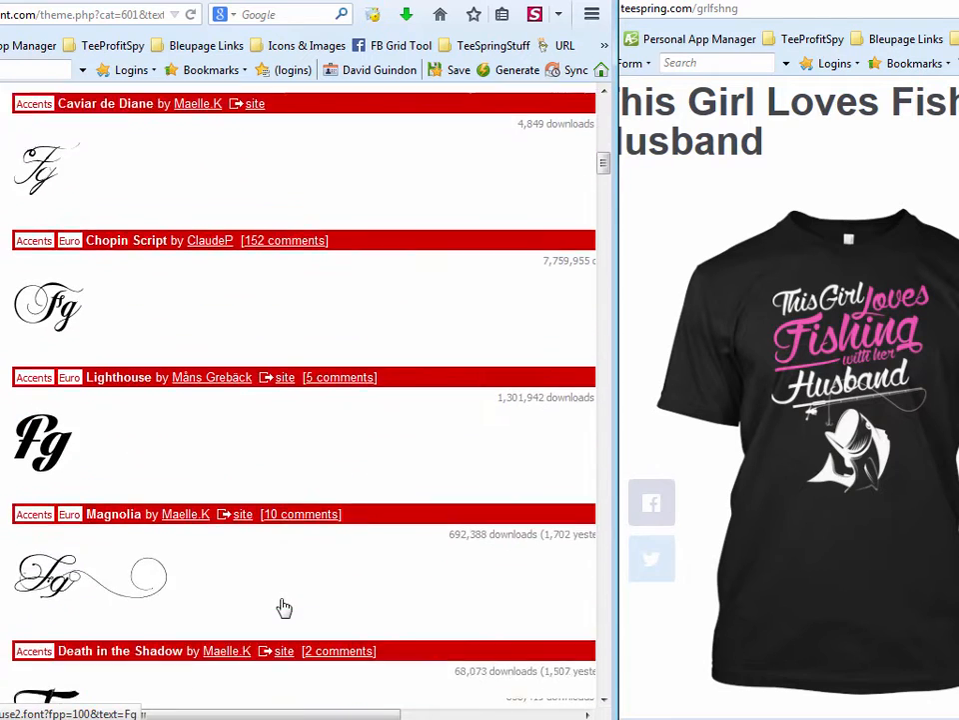
pyautogui.moveTo(606, 182); pyautogui.dragTo(604, 108)
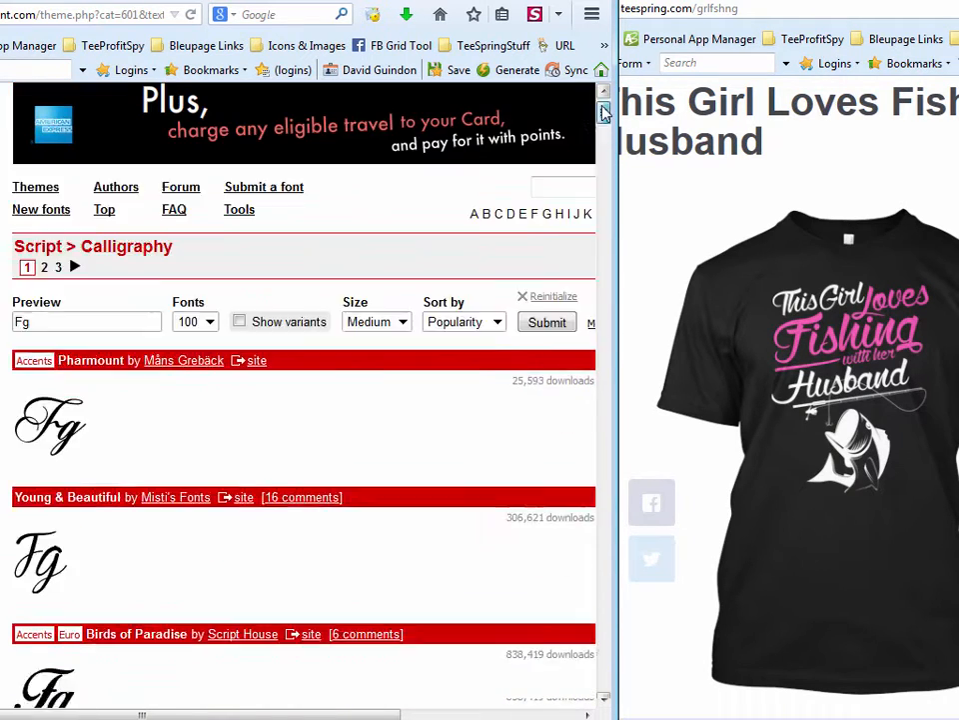
# Set the font preview text back to "Fishing" and refresh the calligraphy list
pyautogui.doubleClick(29, 366)
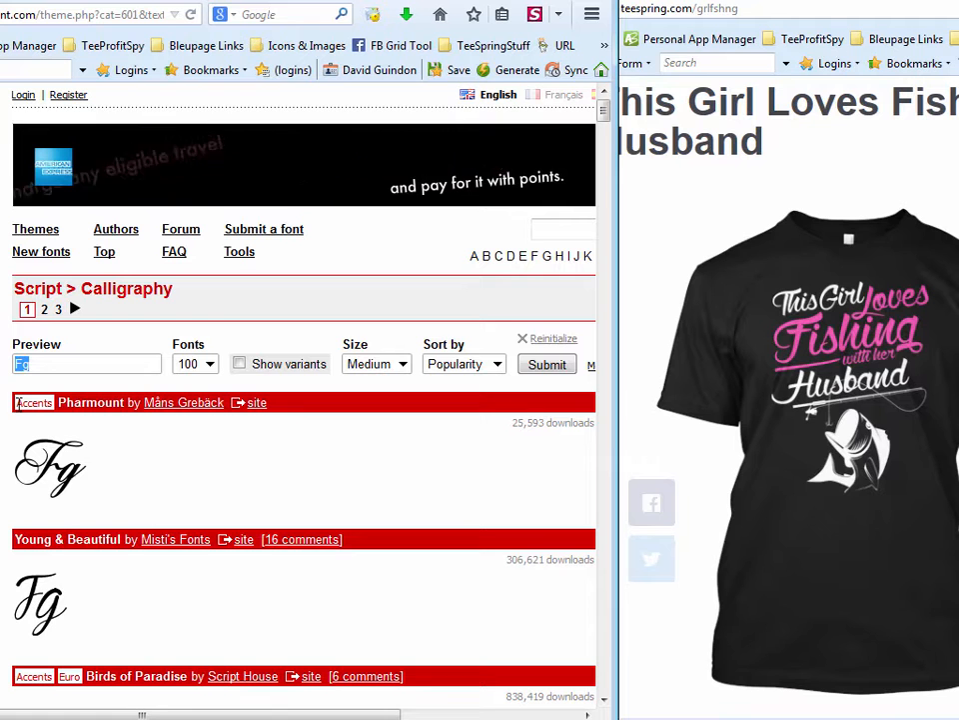
pyautogui.write('Fishing')
pyautogui.press('Return')
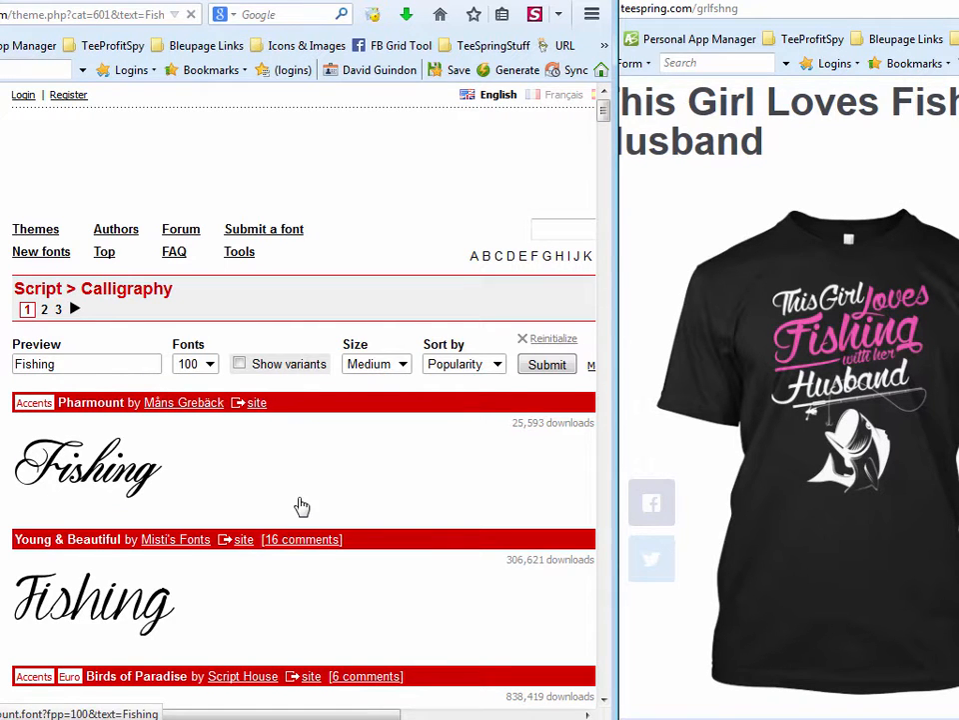
# Compare the "Fishing" previews of all fonts on the first calligraphy page with the shirt lettering, down to the end of the list
pyautogui.scroll(-10, 303, 507)
pyautogui.scroll(-9, 312, 554)
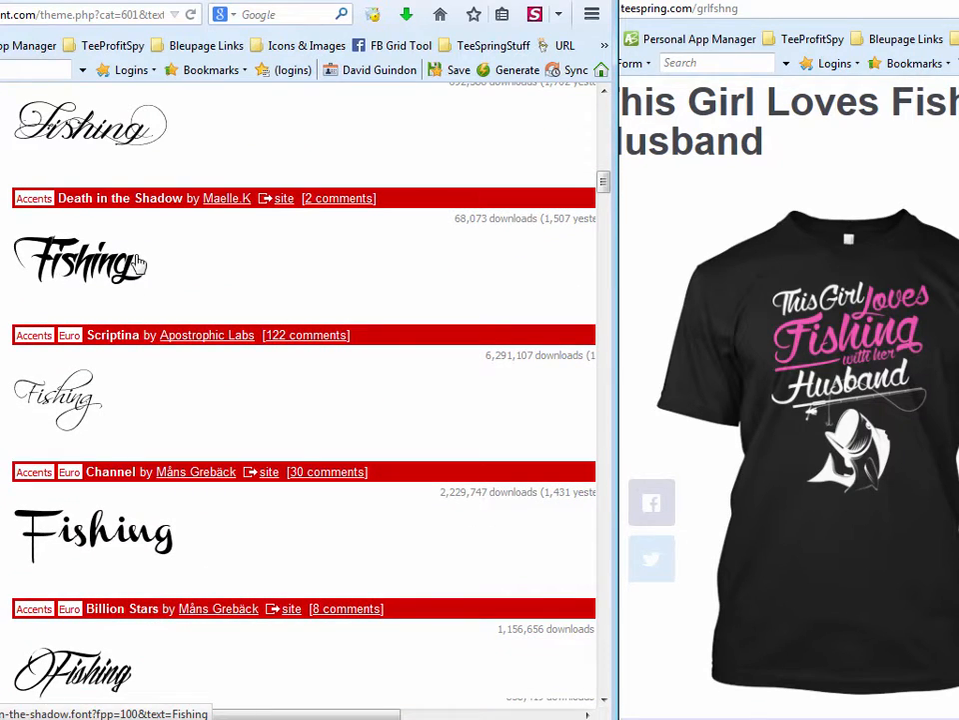
pyautogui.scroll(-6, 407, 628)
pyautogui.scroll(-1, 406, 630)
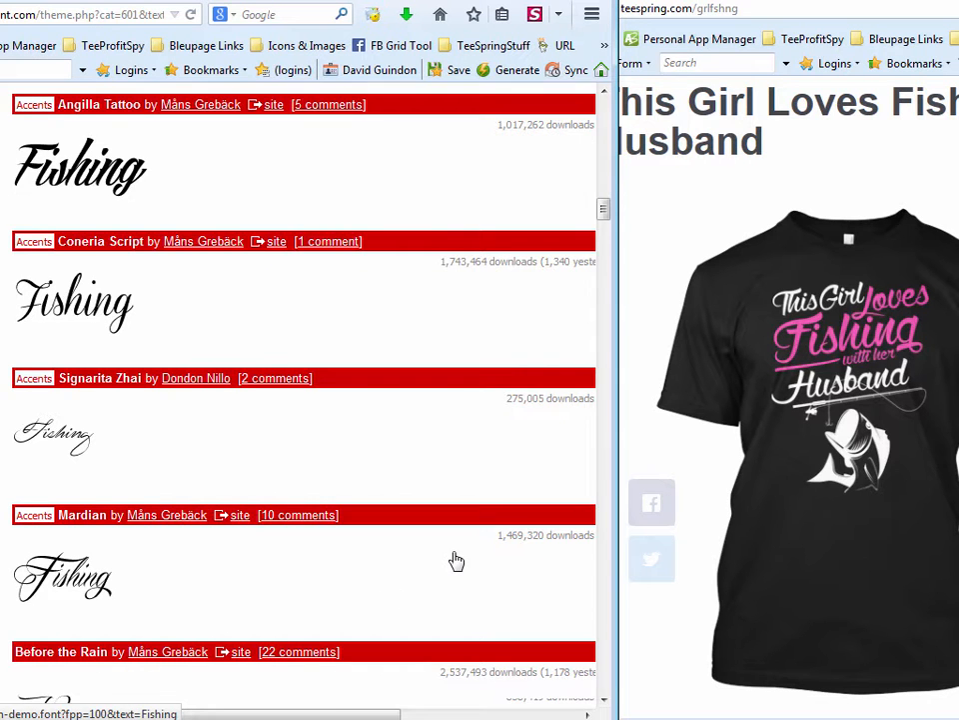
pyautogui.scroll(-5, 456, 561)
pyautogui.scroll(-5, 455, 561)
pyautogui.scroll(-4, 455, 561)
pyautogui.scroll(-7, 456, 561)
pyautogui.scroll(-8, 455, 560)
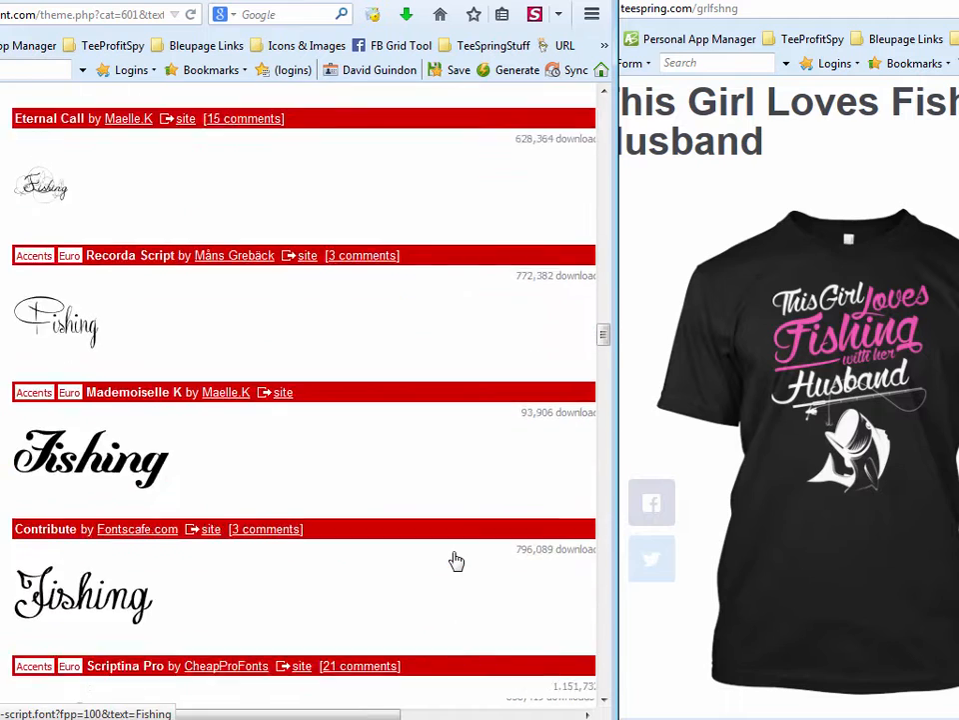
pyautogui.scroll(-2, 456, 560)
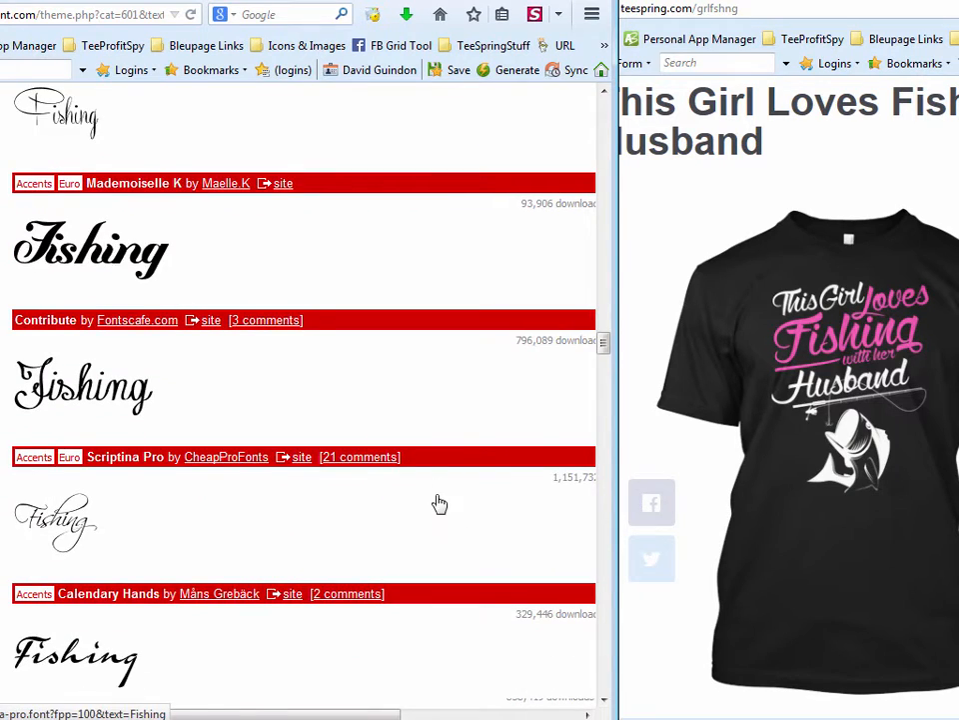
pyautogui.scroll(-10, 440, 501)
pyautogui.scroll(-3, 440, 501)
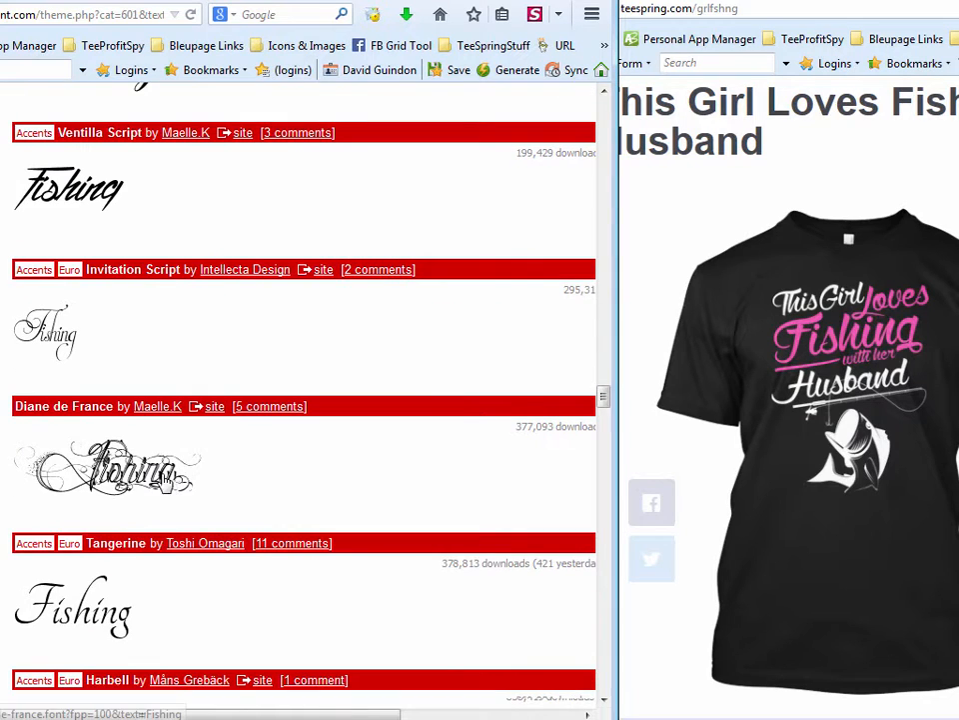
pyautogui.scroll(-6, 437, 666)
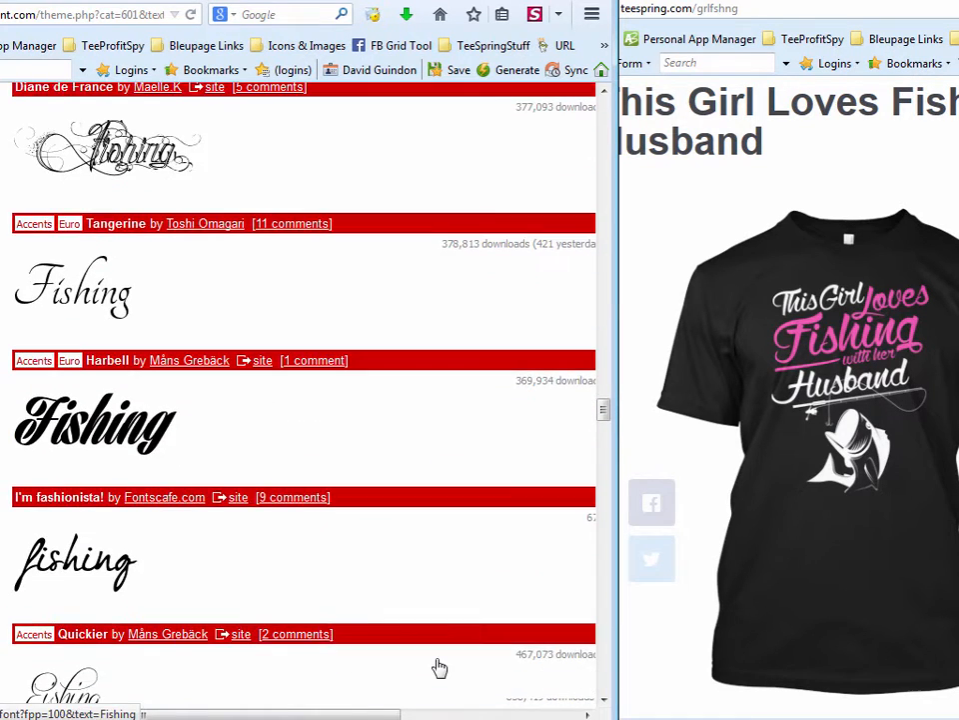
pyautogui.scroll(-7, 437, 667)
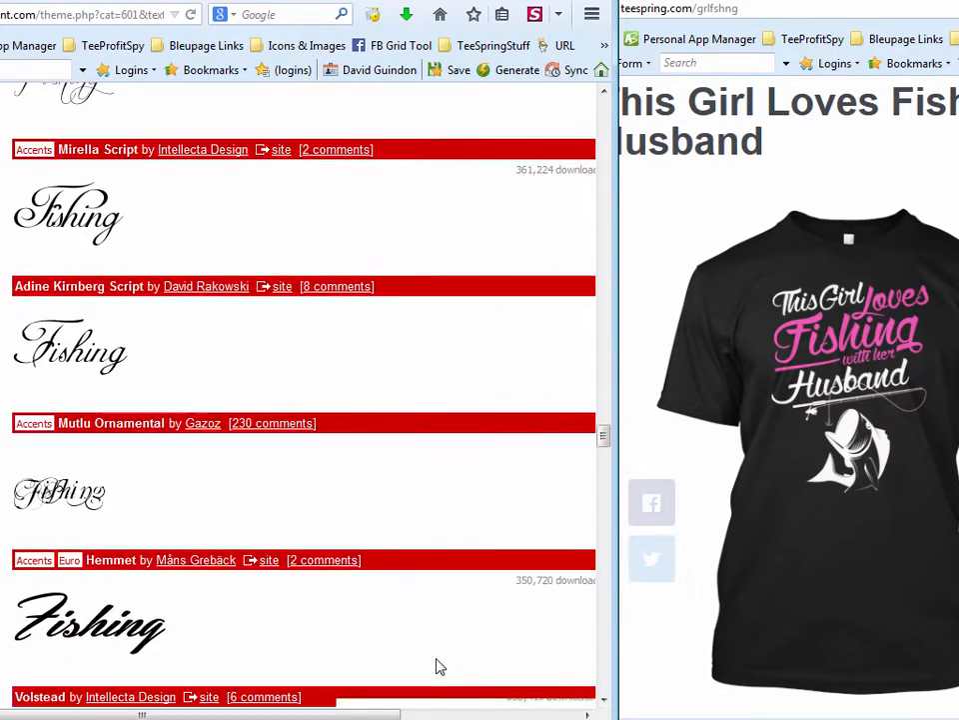
pyautogui.scroll(-1, 437, 666)
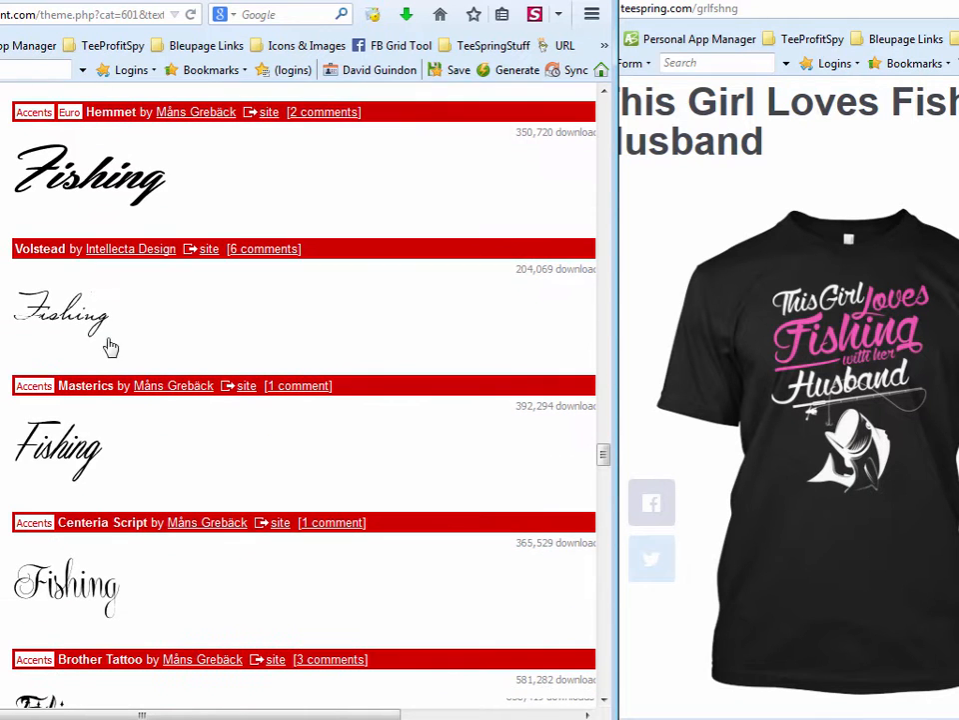
pyautogui.scroll(-5, 461, 595)
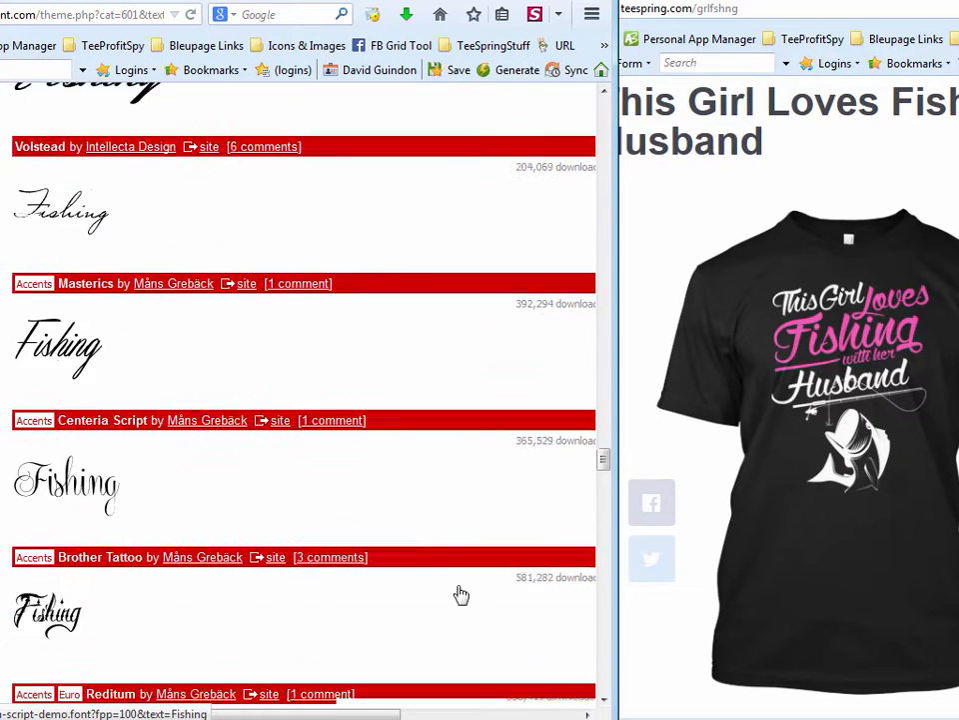
pyautogui.scroll(-9, 461, 595)
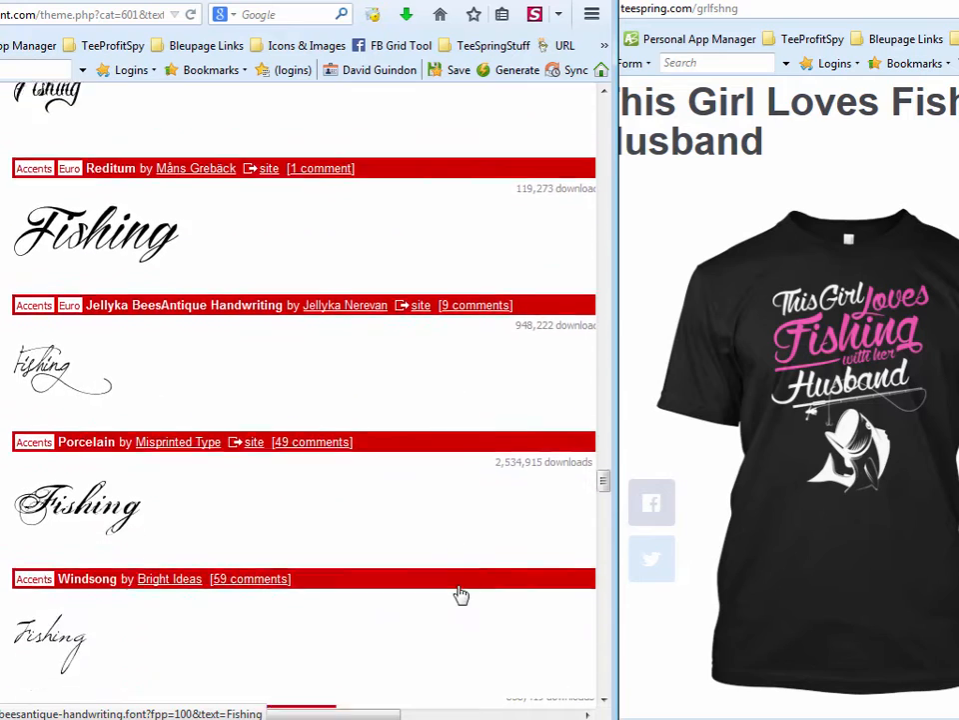
pyautogui.scroll(-8, 461, 595)
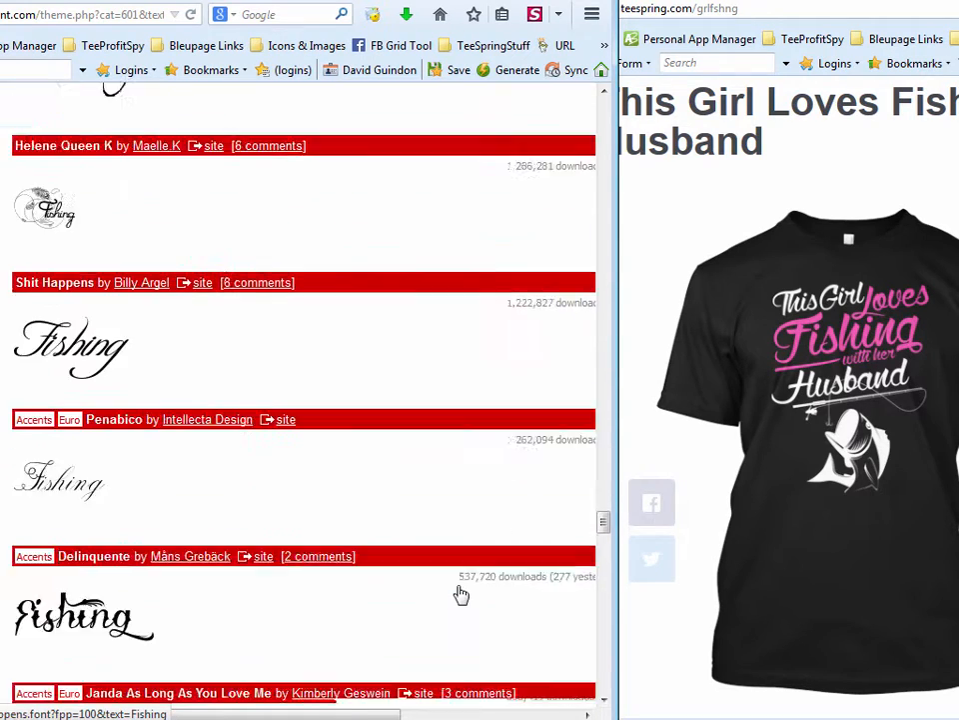
pyautogui.scroll(-2, 460, 595)
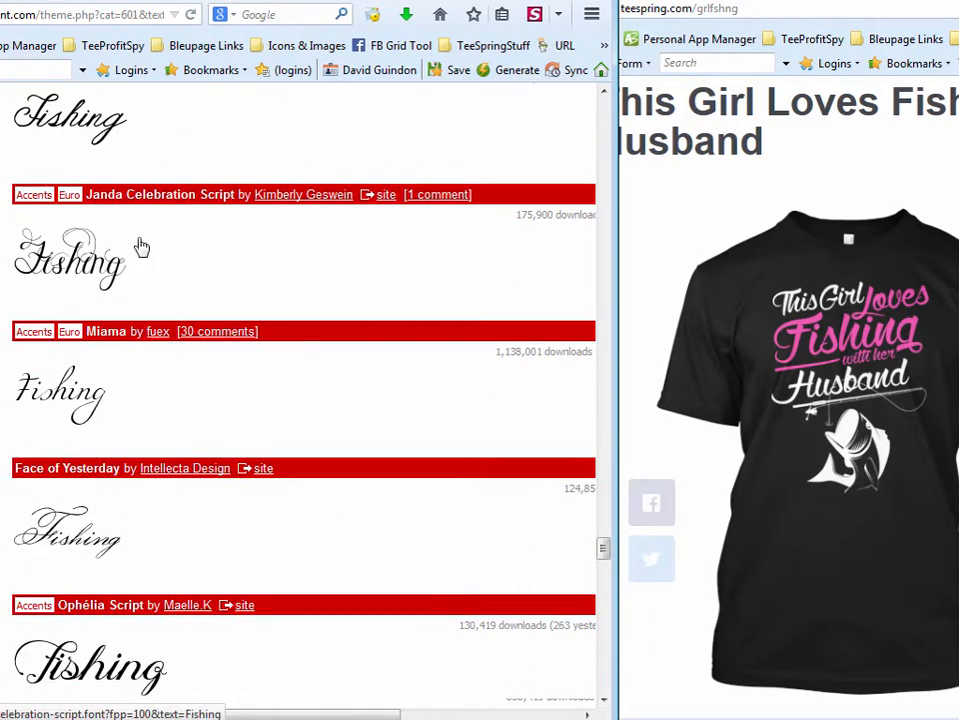
pyautogui.scroll(-2, 429, 542)
pyautogui.scroll(-10, 436, 552)
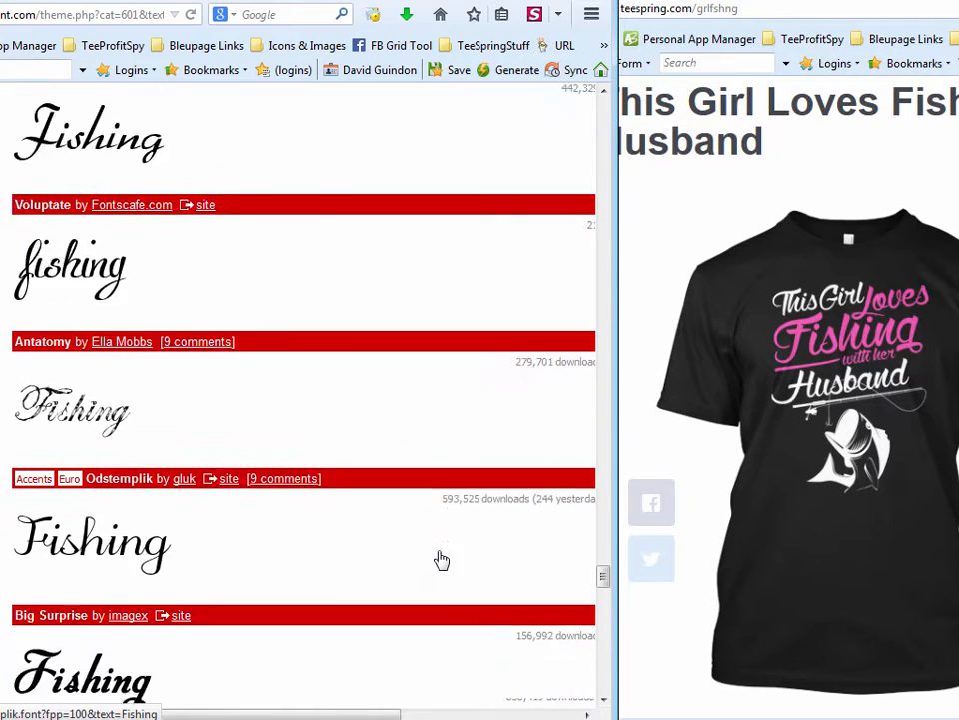
pyautogui.scroll(-15, 445, 590)
pyautogui.scroll(-3, 445, 589)
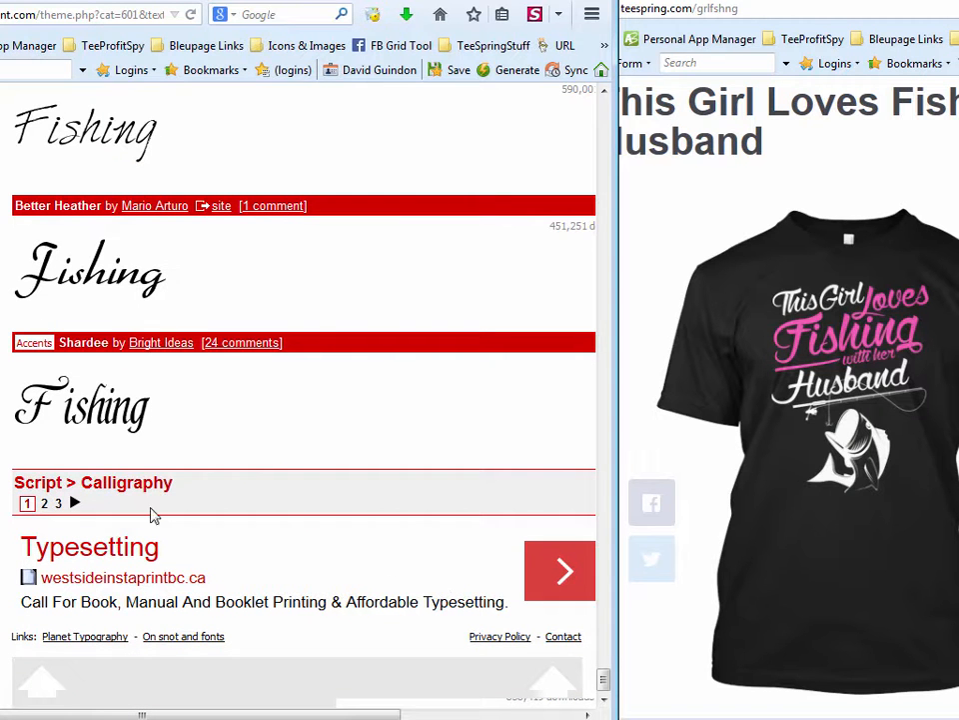
# Examine the first fonts on page 2 of the calligraphy list and return to page 1
pyautogui.click(45, 504)
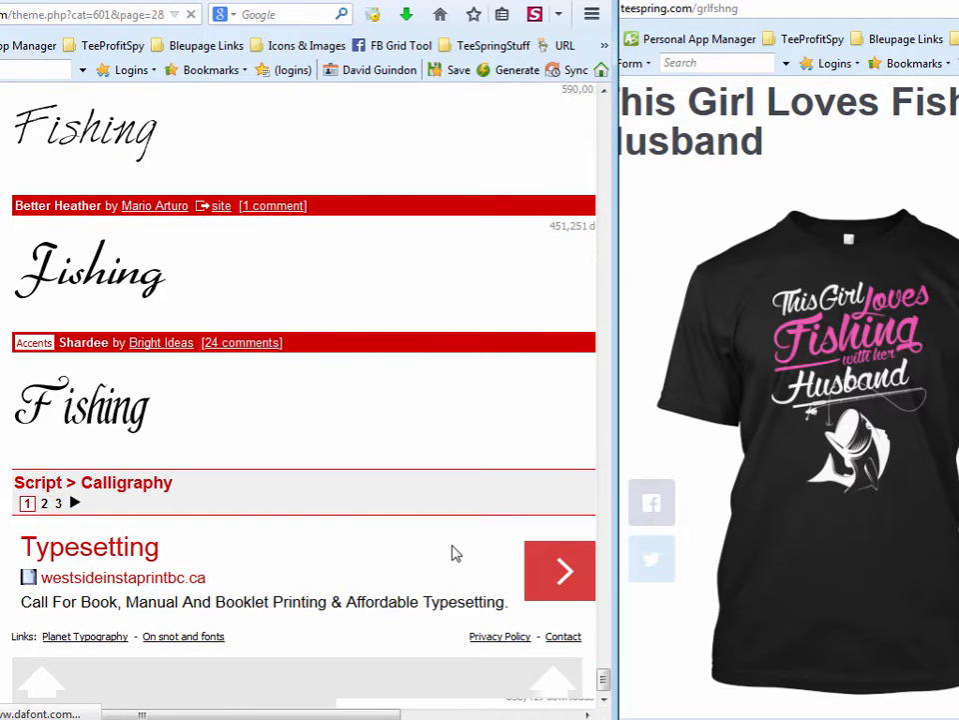
pyautogui.scroll(-6, 431, 574)
pyautogui.scroll(-8, 430, 576)
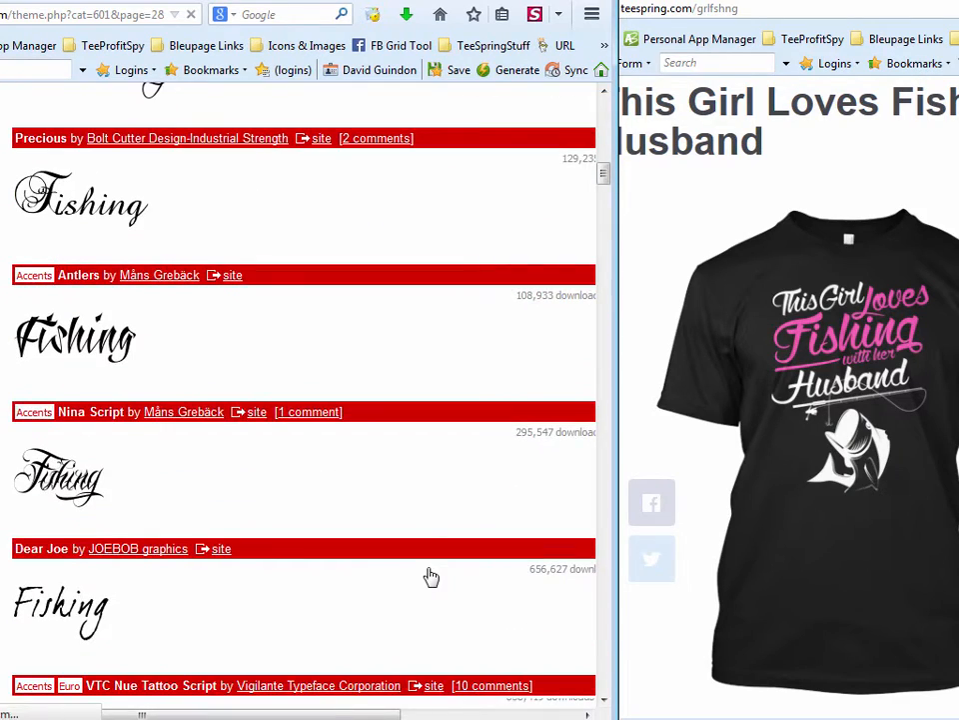
pyautogui.scroll(15, 431, 577)
pyautogui.hotkey('alt', 'Left')
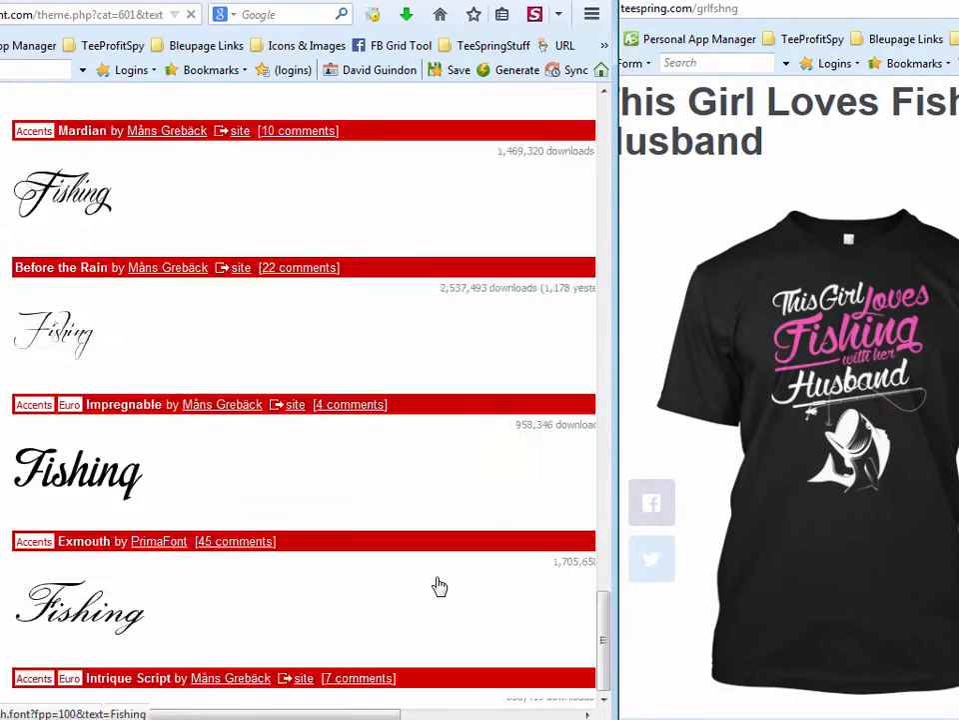
# Find Wolf in the City in the calligraphy list, view its font page, and return to the list
pyautogui.scroll(6, 439, 586)
pyautogui.moveTo(606, 643); pyautogui.dragTo(604, 142)
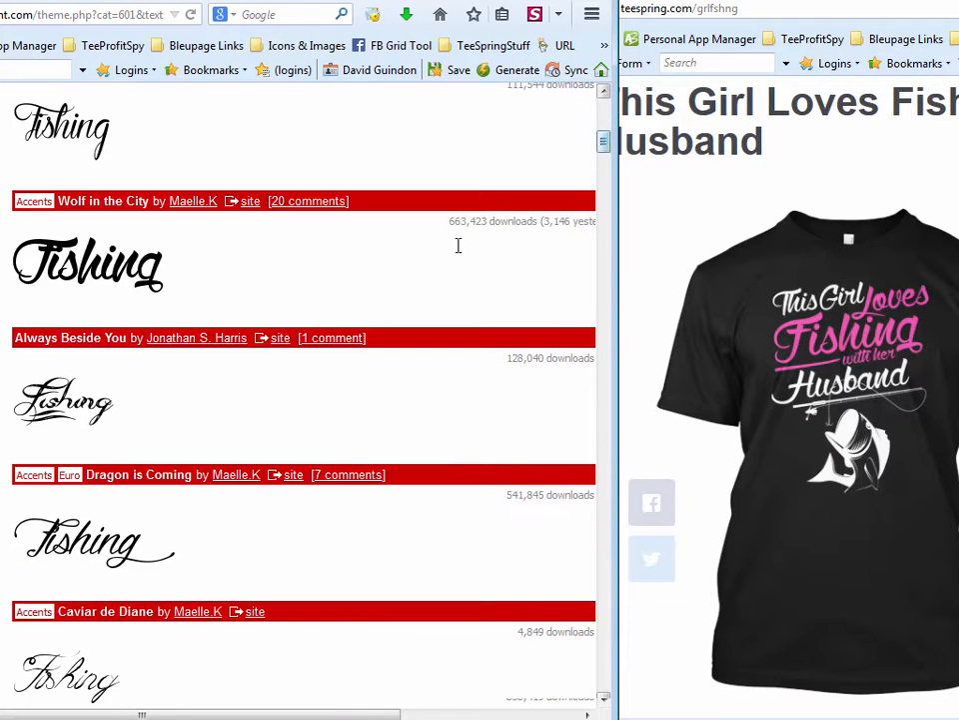
pyautogui.click(40, 270)
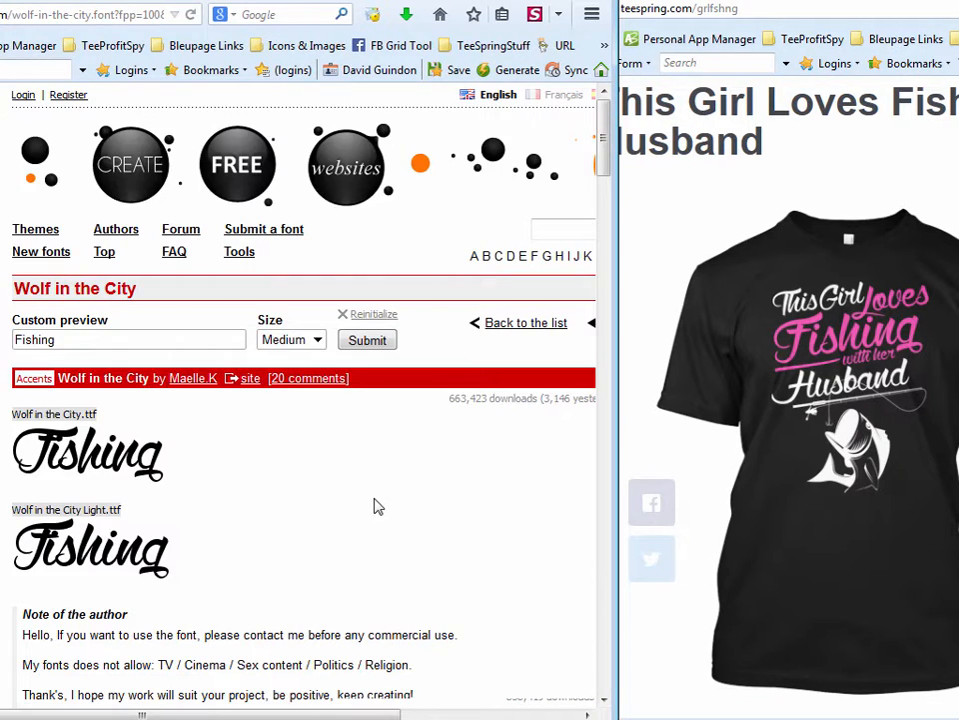
pyautogui.hotkey('alt', 'Left')
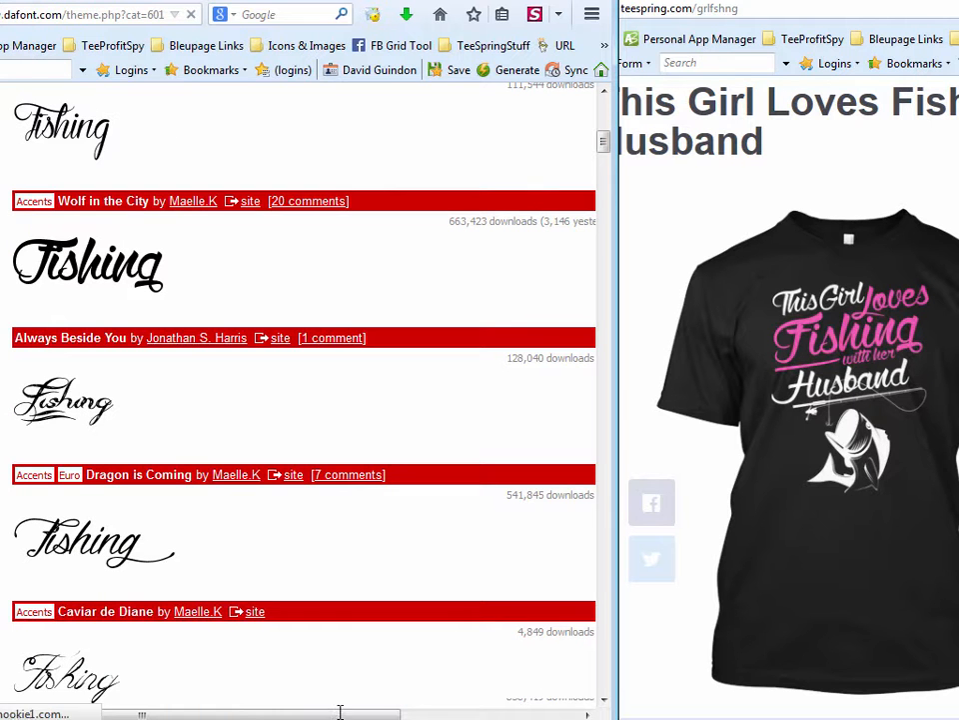
pyautogui.moveTo(303, 716); pyautogui.dragTo(481, 715)
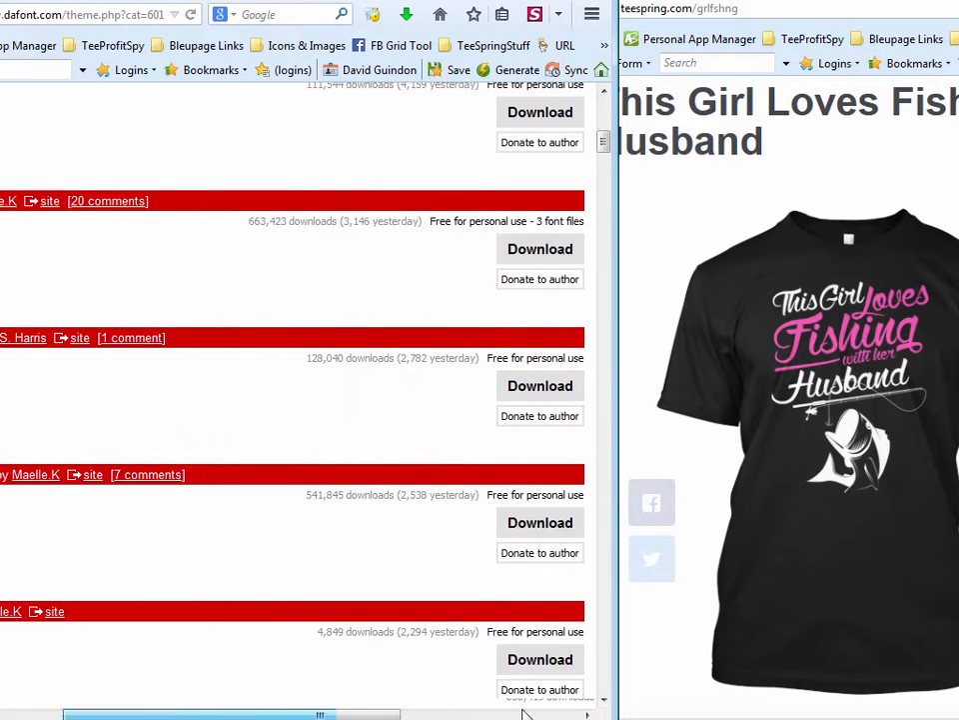
pyautogui.click(537, 250)
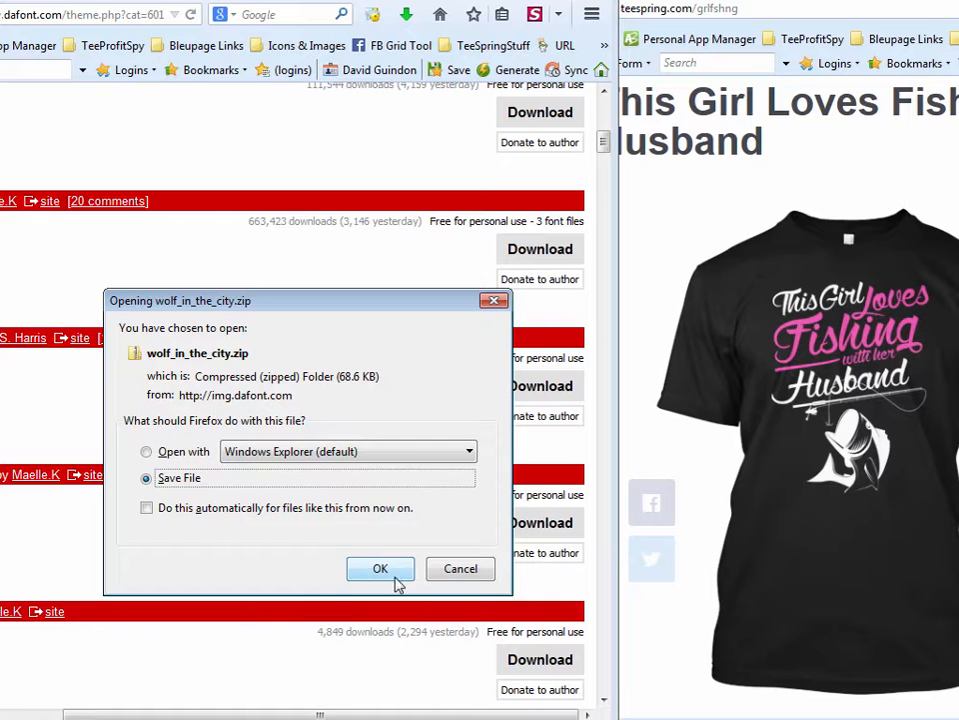
pyautogui.click(395, 576)
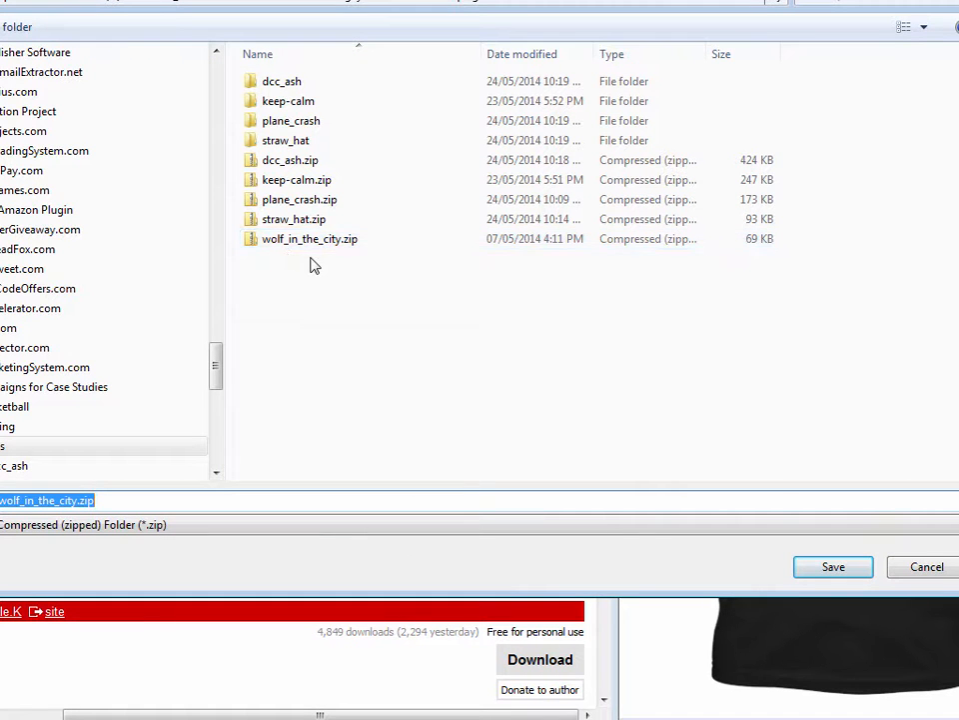
pyautogui.click(927, 567)
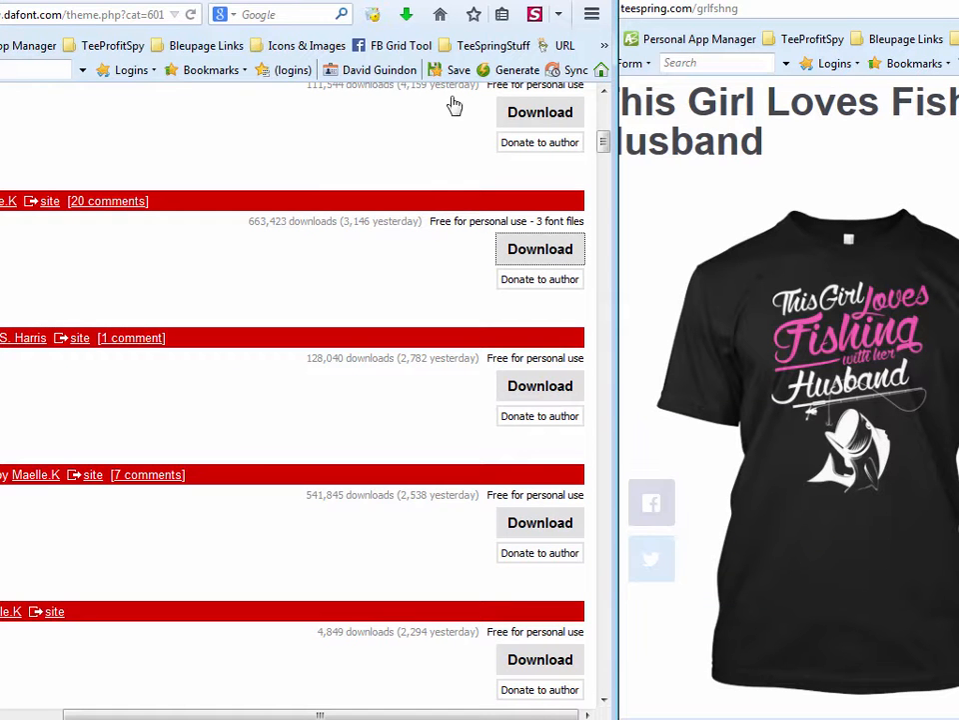
# Minimize the font list browser and switch to the Windows Explorer window showing the Campaigns for Case Studies fonts folder
pyautogui.press('super+Down')
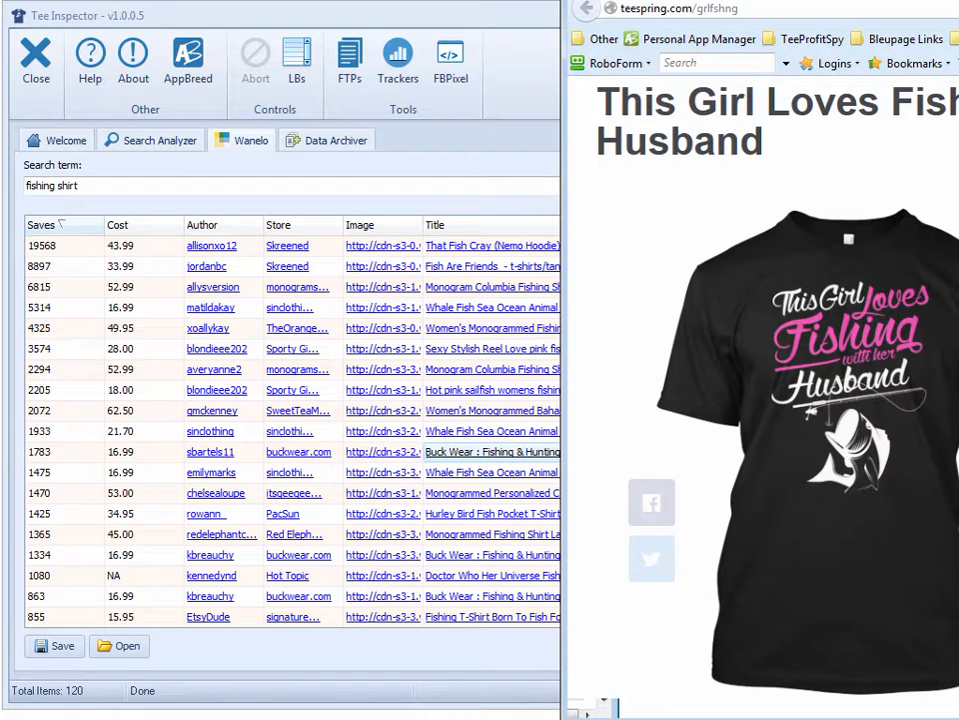
pyautogui.hotkey('alt', 'Tab')
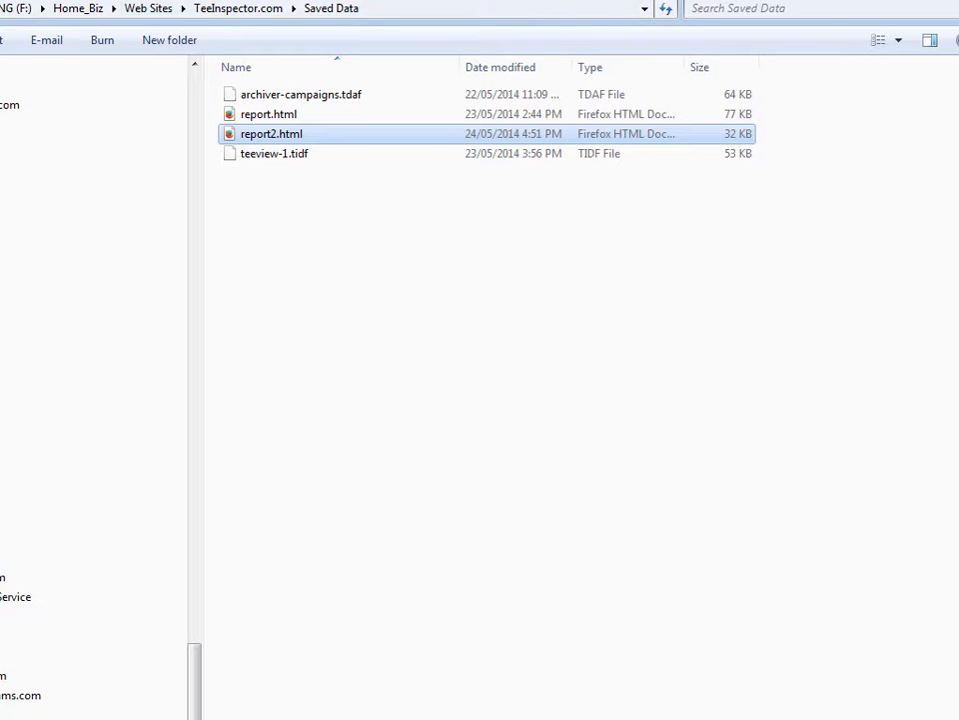
pyautogui.hotkey('alt', 'Tab')
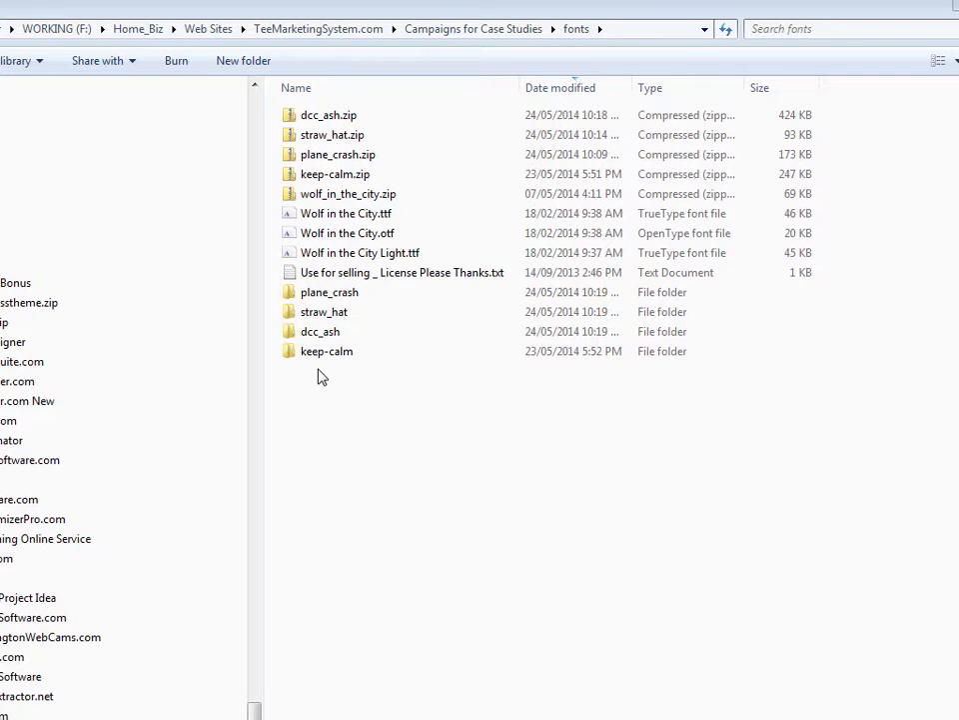
pyautogui.click(332, 257)
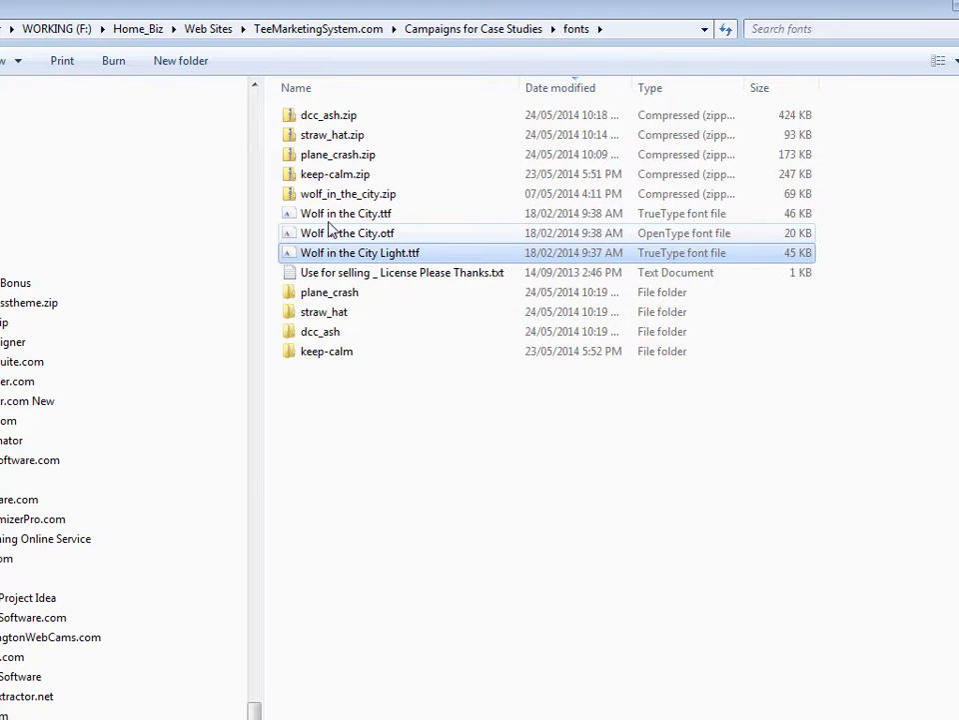
pyautogui.click(385, 423)
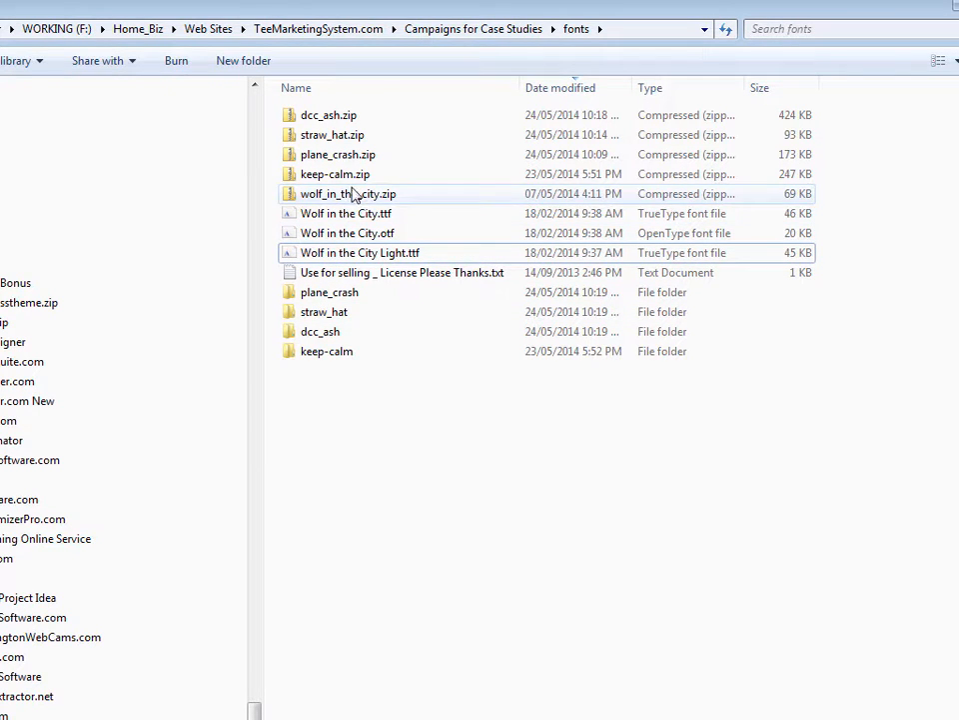
# Extract wolf_in_the_city.zip into a wolf_in_the_city subfolder of the fonts folder
pyautogui.click(324, 196)
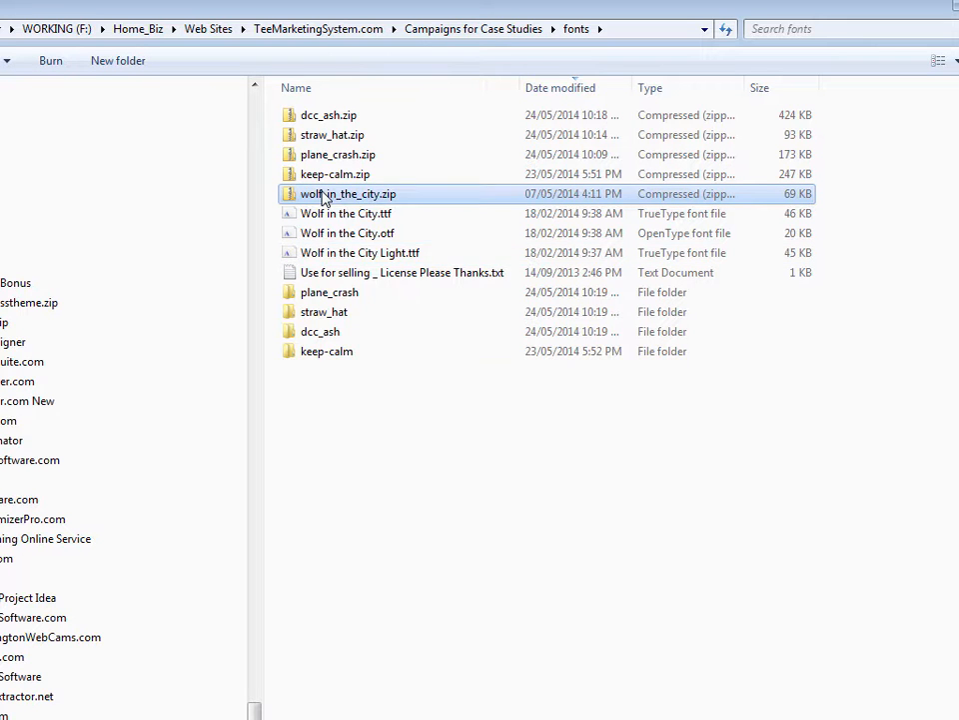
pyautogui.rightClick(325, 197)
pyautogui.click(371, 254)
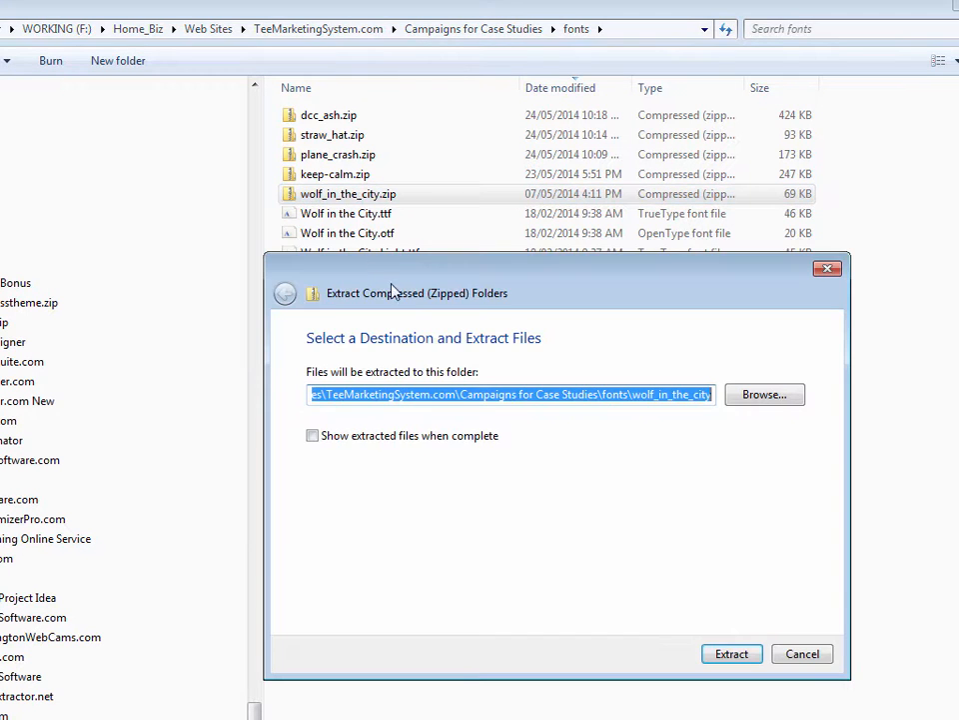
pyautogui.click(747, 654)
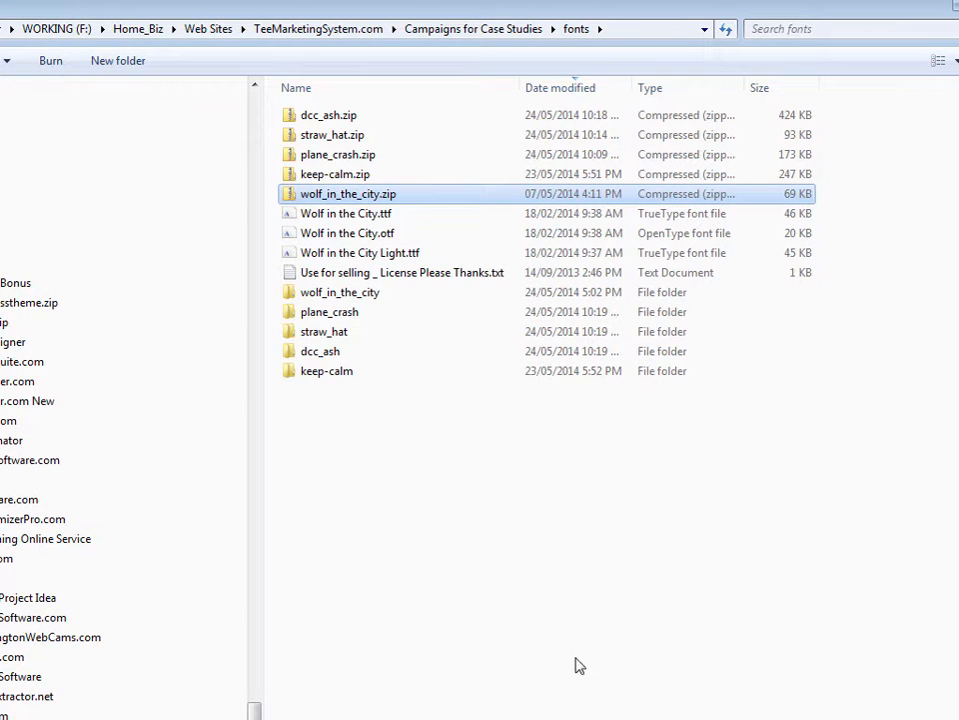
# Open the extracted wolf_in_the_city folder and install the font file Wolf in the City.ttf
pyautogui.doubleClick(367, 293)
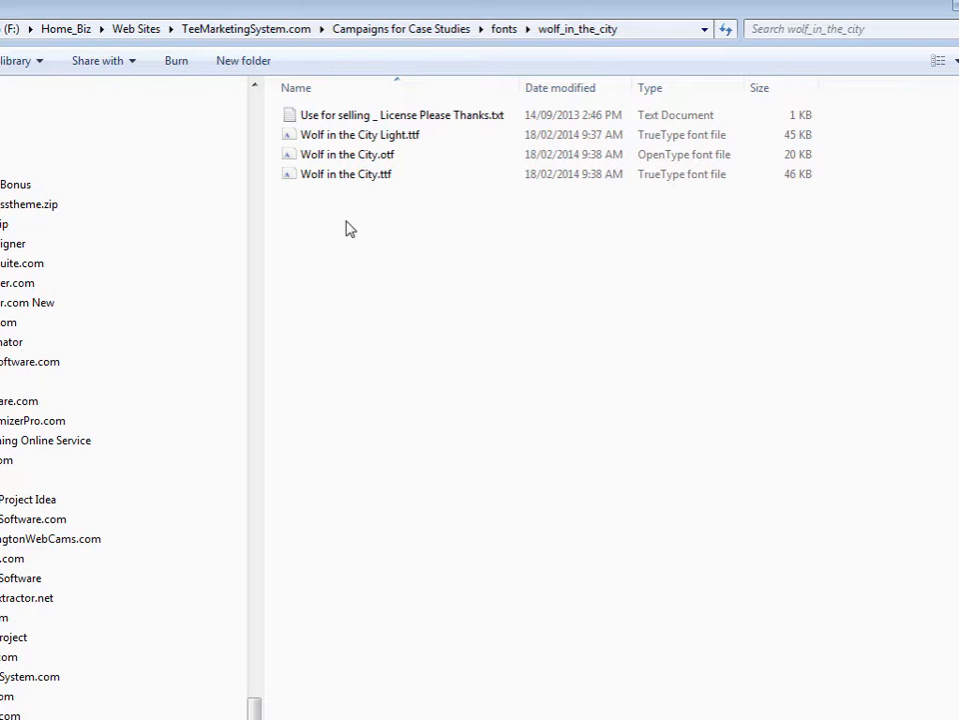
pyautogui.rightClick(334, 177)
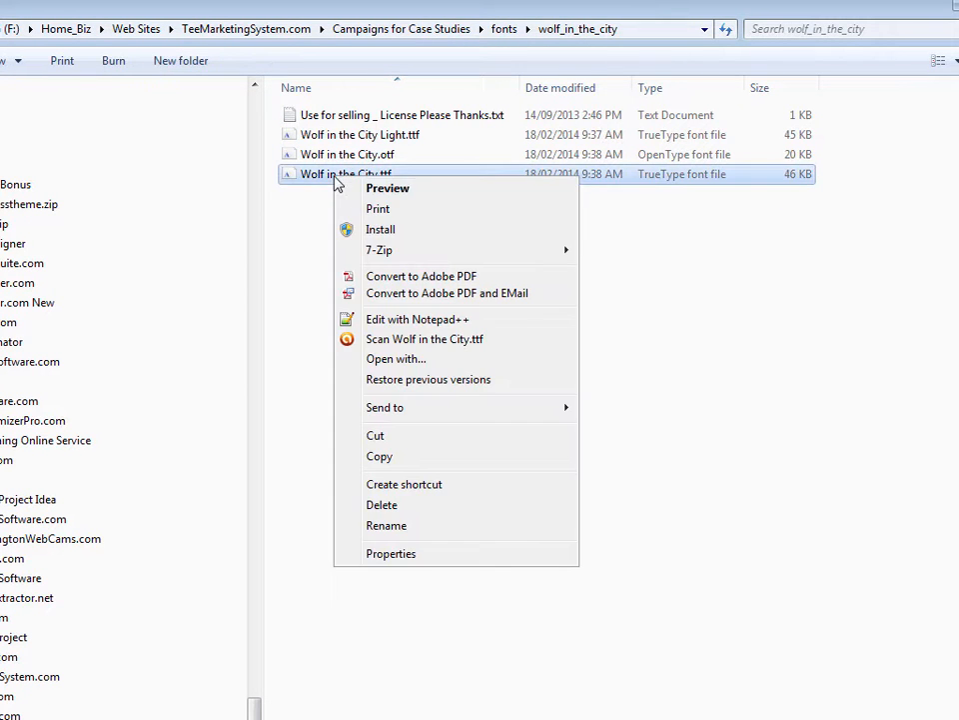
pyautogui.click(340, 229)
pyautogui.click(673, 485)
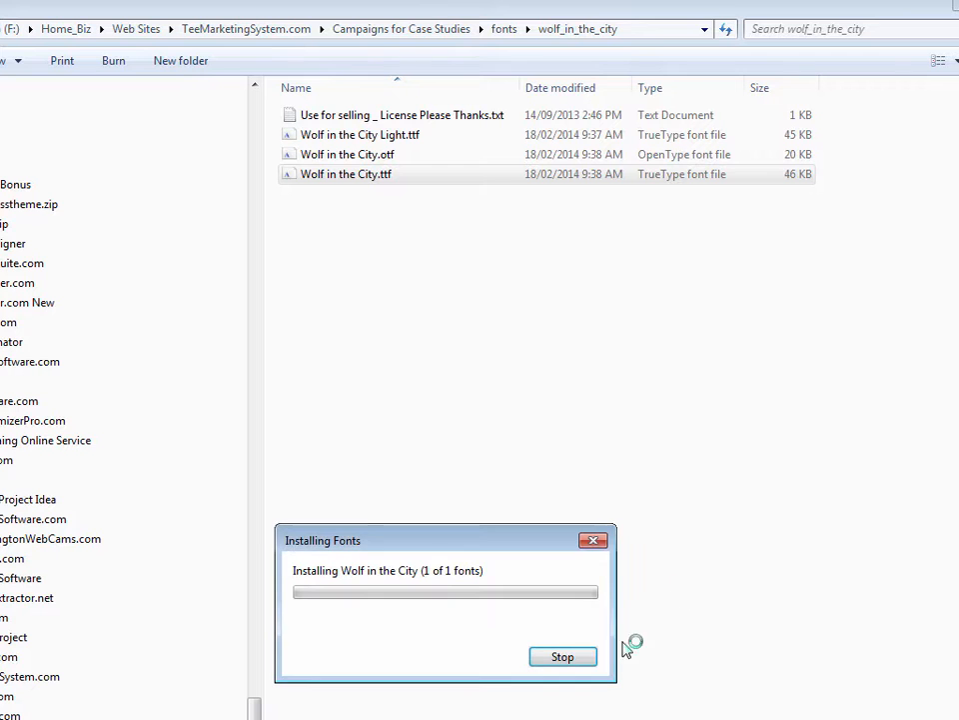
# Leave the wolf_in_the_city folder after the font installation and switch to Photoshop
pyautogui.keyDown('ctrl'); pyautogui.click(378, 156); pyautogui.keyUp('ctrl')
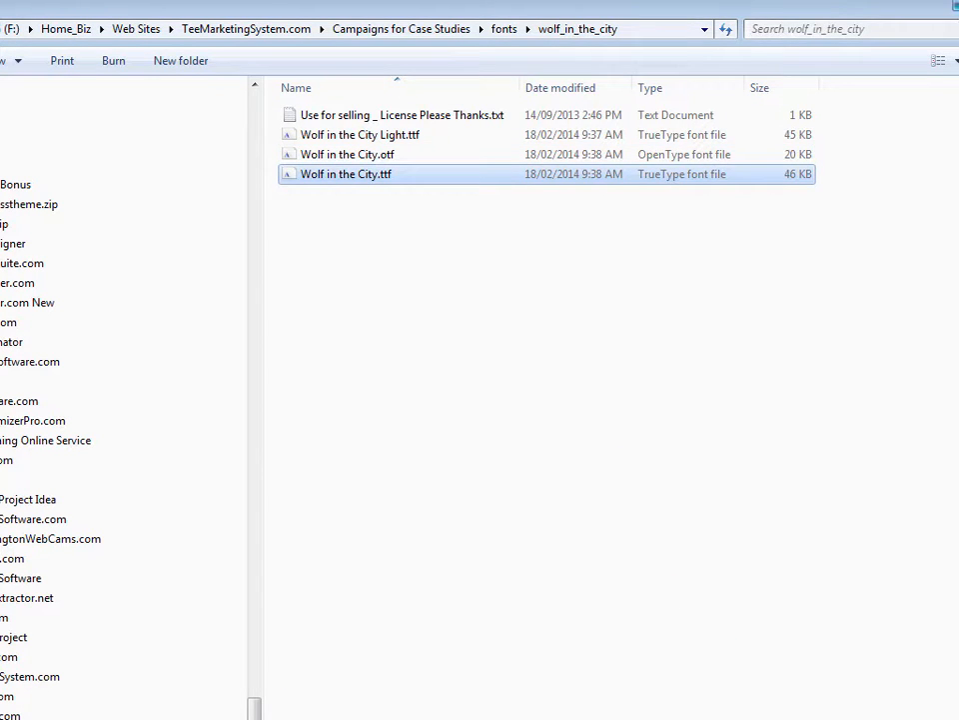
pyautogui.click(955, 5)
pyautogui.moveTo(957, 3); pyautogui.dragTo(631, 2)
pyautogui.click(767, 4)
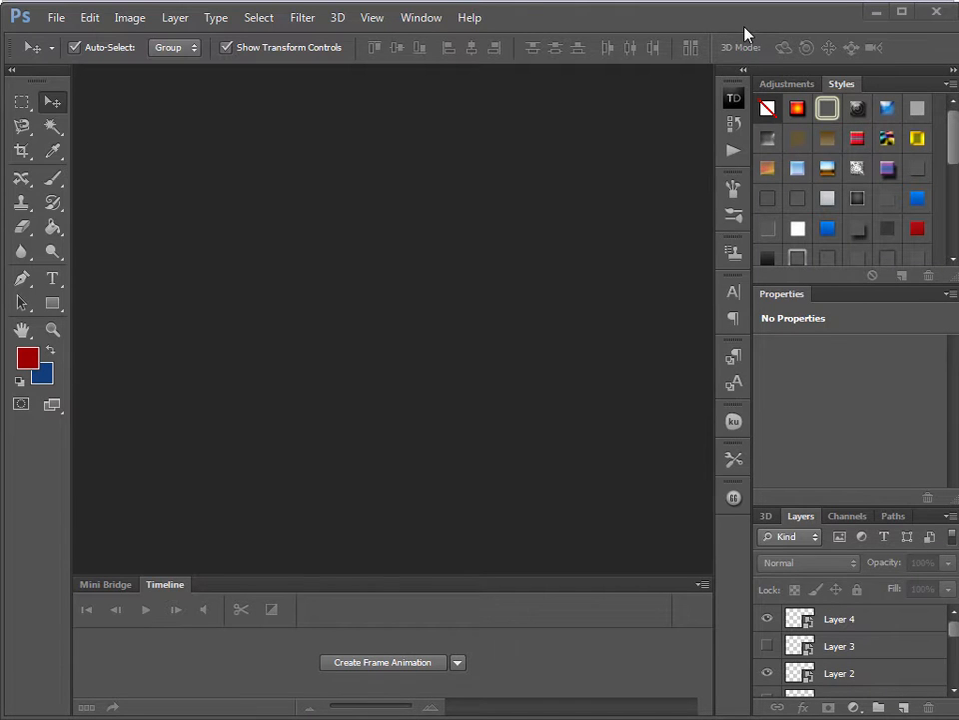
# Create a new document 1000 pixels wide and 800 pixels high
pyautogui.click(60, 17)
pyautogui.click(71, 36)
pyautogui.click(343, 255)
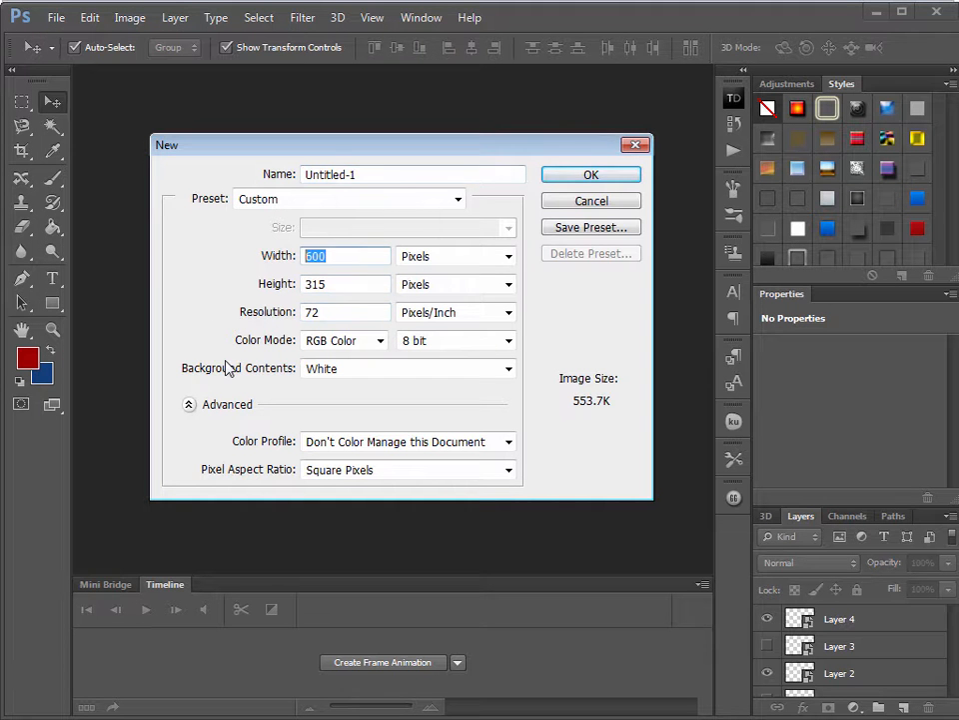
pyautogui.write('1000')
pyautogui.press('Tab')
pyautogui.press('Tab')
pyautogui.write('800')
pyautogui.press('Return')
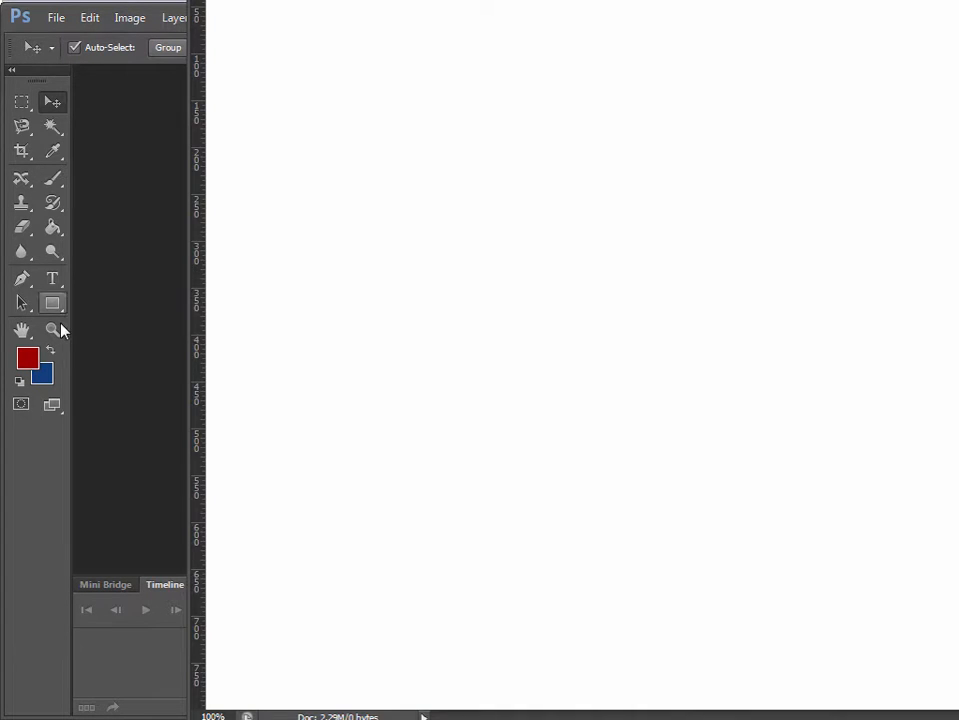
# Zoom the new canvas out to 66.67% and resize and reposition its window to fit inside the workspace
pyautogui.click(54, 329)
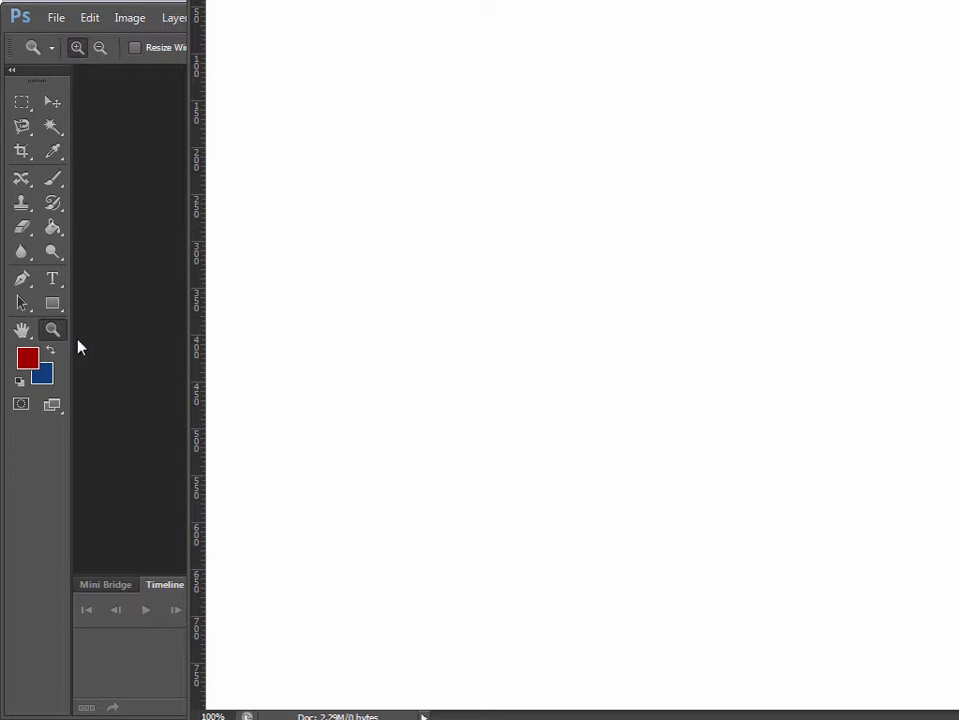
pyautogui.click(472, 330)
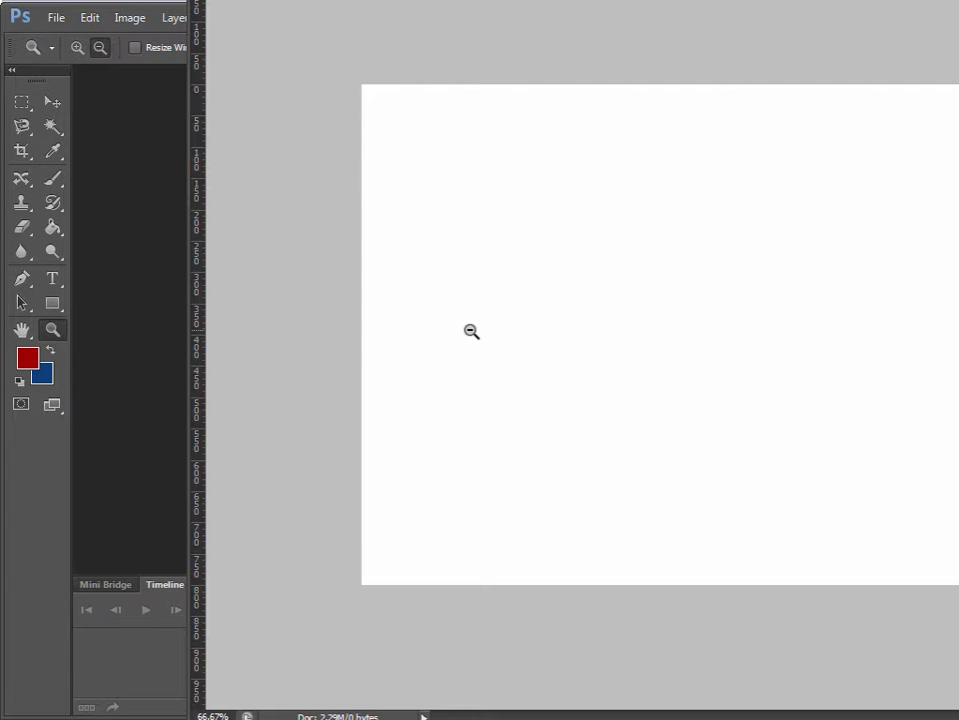
pyautogui.moveTo(957, 716); pyautogui.dragTo(870, 543)
pyautogui.moveTo(591, 25); pyautogui.dragTo(520, 73)
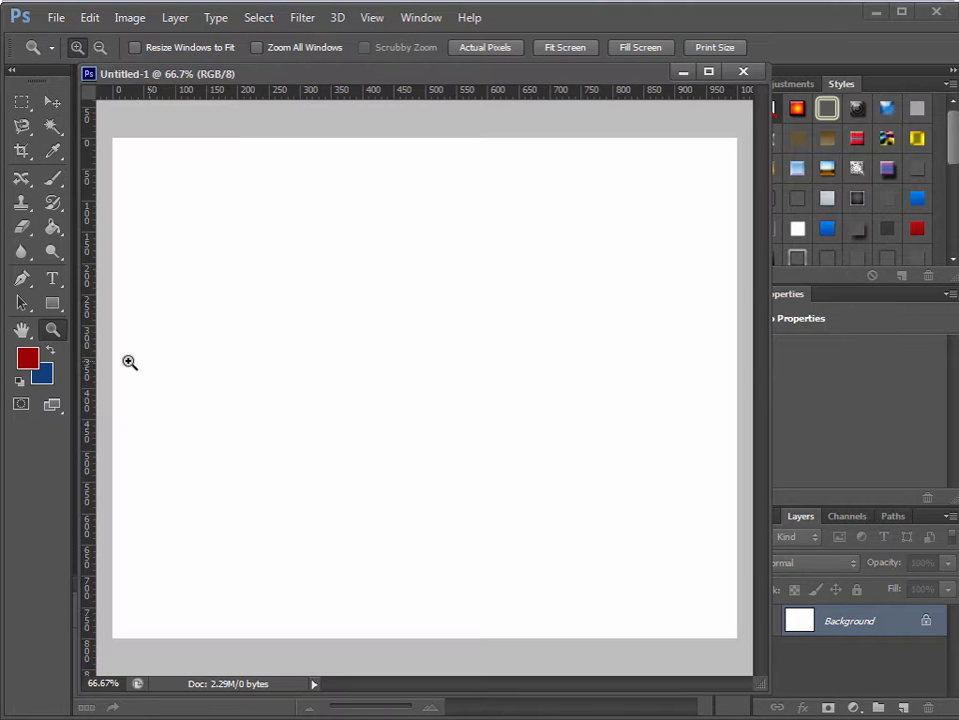
# Set the foreground colour to a dark grey
pyautogui.click(28, 360)
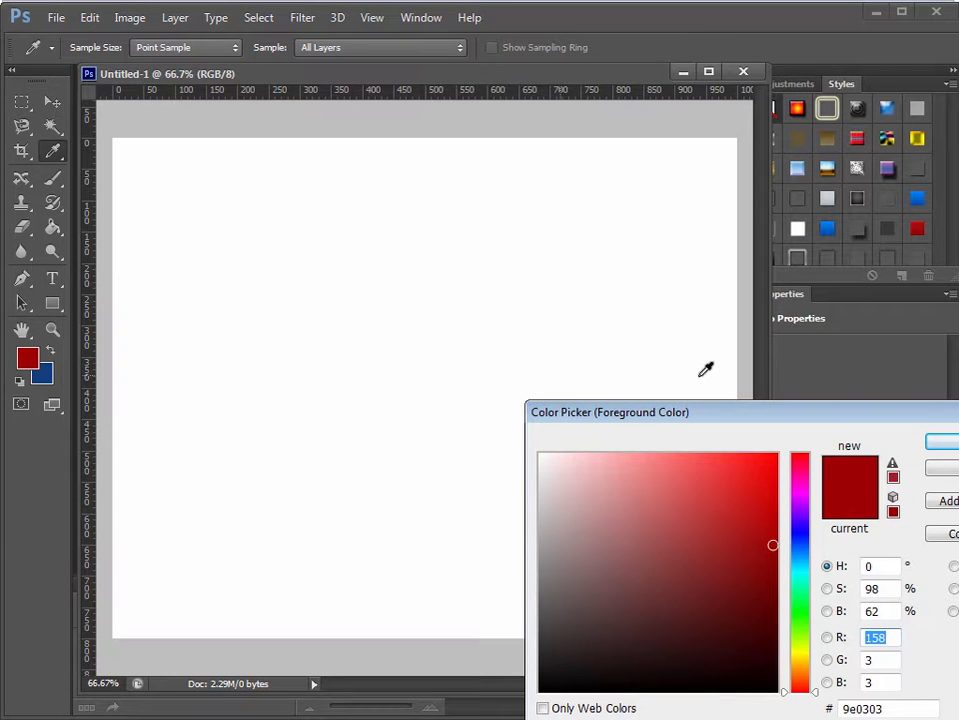
pyautogui.moveTo(725, 416); pyautogui.dragTo(510, 289)
pyautogui.moveTo(385, 379); pyautogui.dragTo(290, 520)
pyautogui.click(788, 318)
pyautogui.press('z')
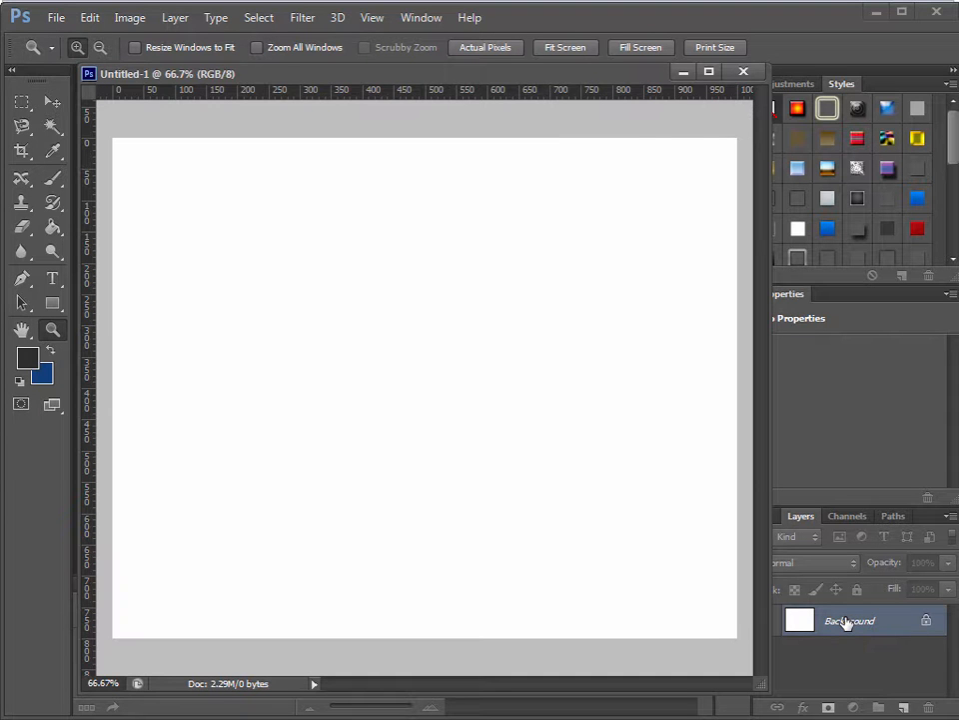
# Fill the Background layer alternately with the blue background colour and the dark grey foreground colour, ending on dark grey
pyautogui.hotkey('ctrl', 'BackSpace')
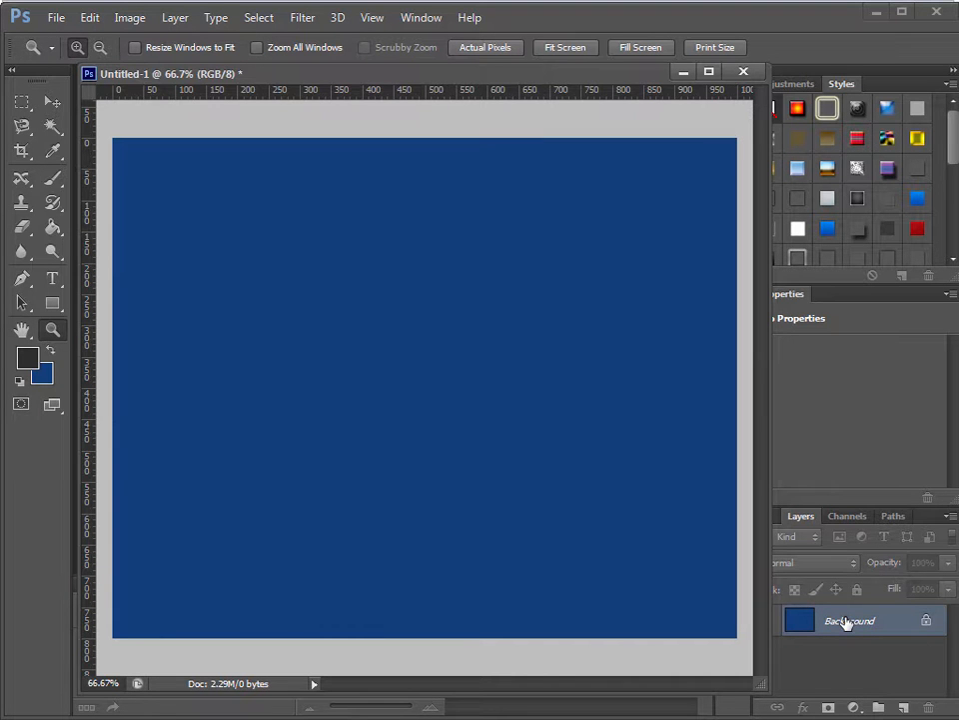
pyautogui.hotkey('alt', 'BackSpace')
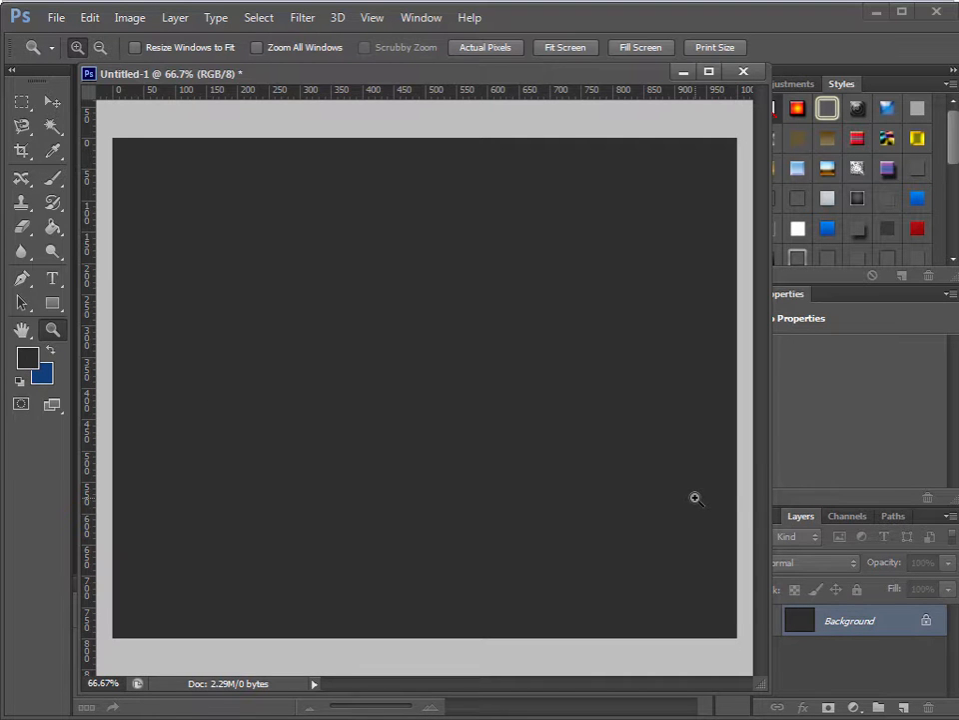
pyautogui.press('alt')
pyautogui.hotkey('ctrl', 'BackSpace')
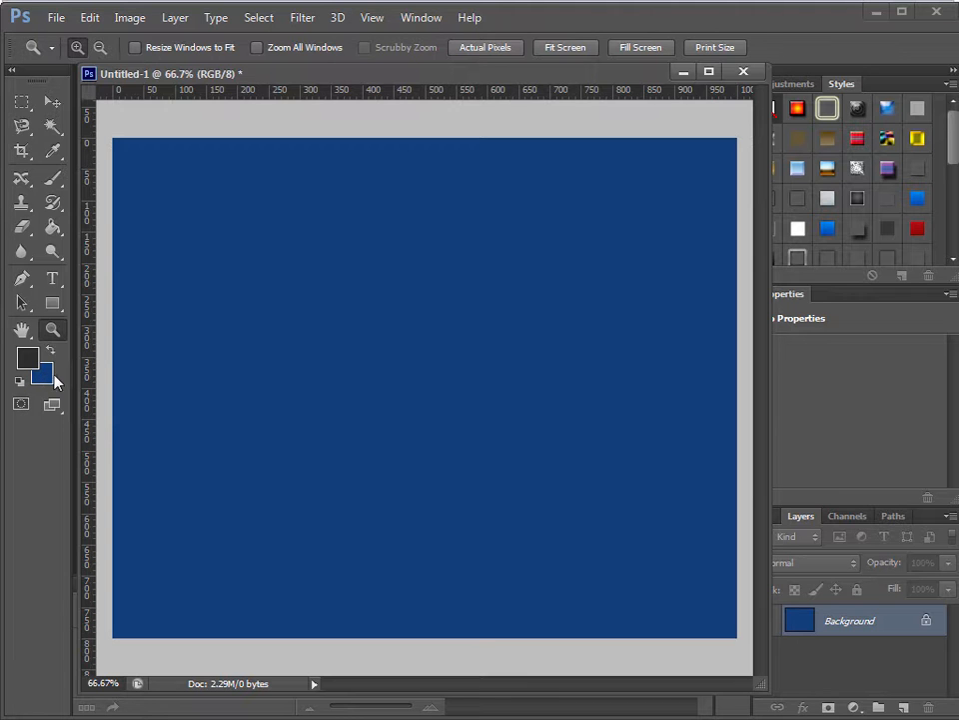
pyautogui.hotkey('alt', 'BackSpace')
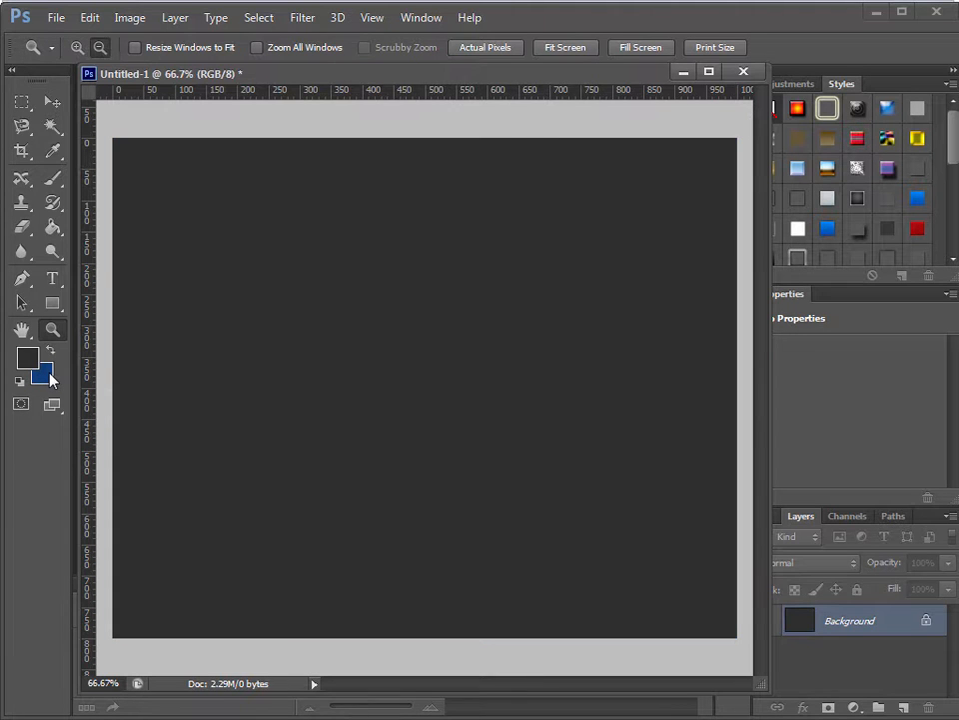
# Start saving the document and choose the Example folder inside Campaigns for Case Studies > Fishing as its location
pyautogui.hotkey('ctrl', 's')
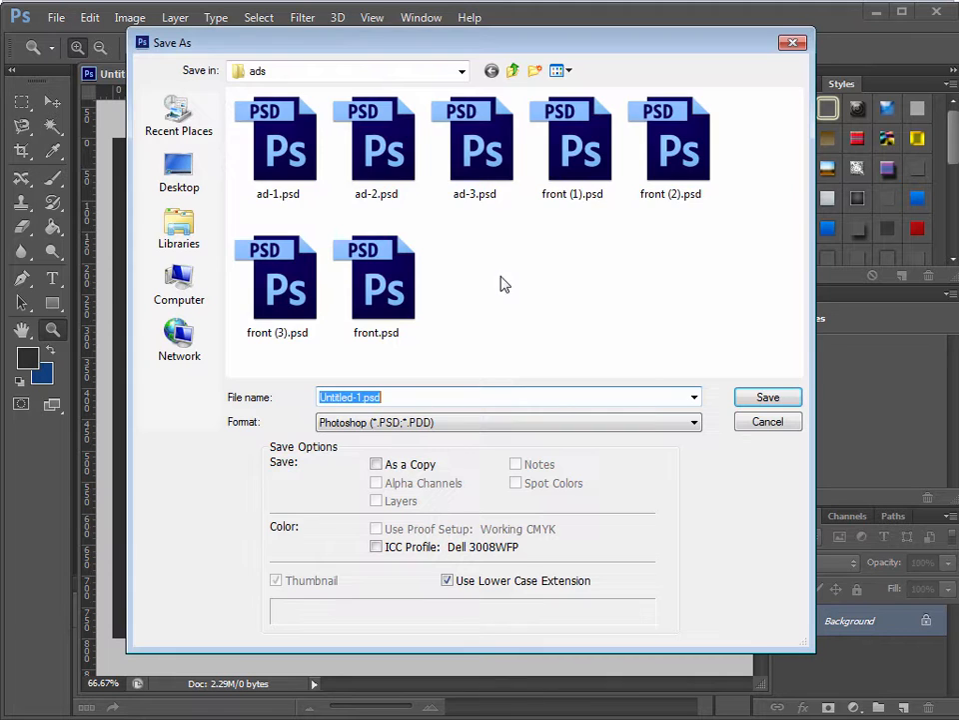
pyautogui.click(513, 68)
pyautogui.click(513, 68)
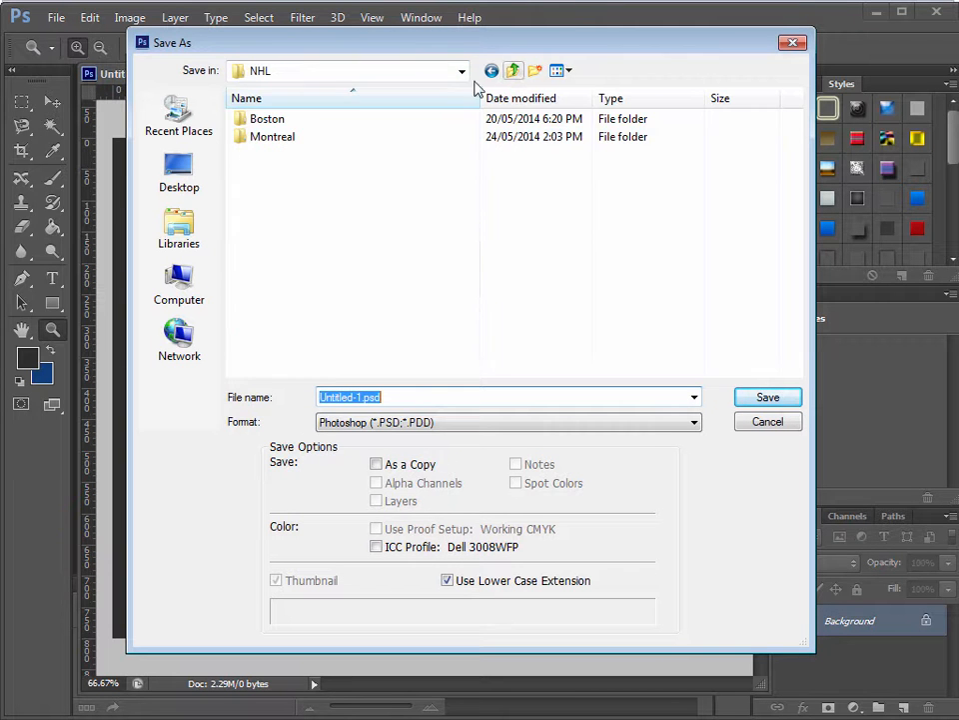
pyautogui.click(514, 70)
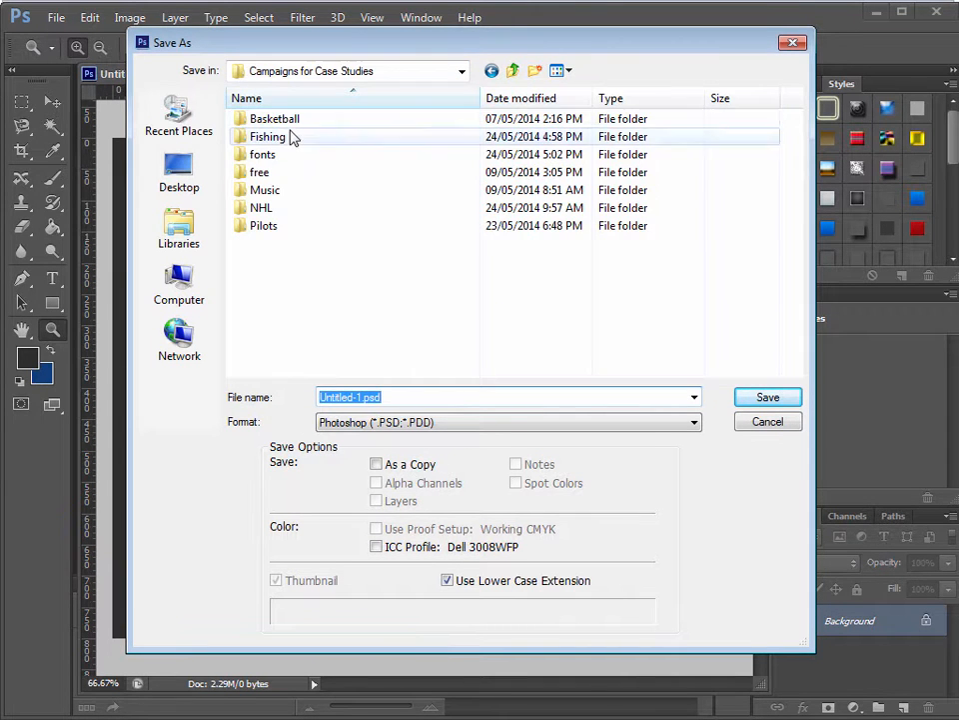
pyautogui.doubleClick(290, 137)
pyautogui.doubleClick(291, 154)
# Name the file design-1.psd and save it in Photoshop format
pyautogui.click(412, 396)
pyautogui.press('Home')
pyautogui.press('Delete')
pyautogui.press('Delete')
pyautogui.press('Delete')
pyautogui.press('Delete')
pyautogui.press('Delete')
pyautogui.press('Delete')
pyautogui.press('Delete')
pyautogui.press('Delete')
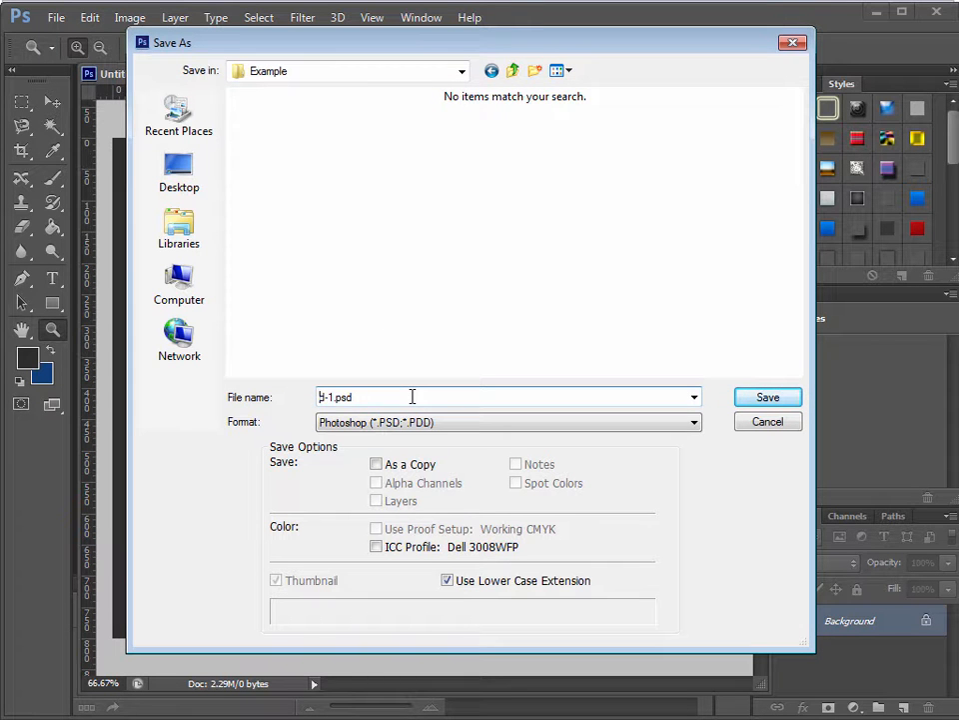
pyautogui.write('design')
pyautogui.press('Return')
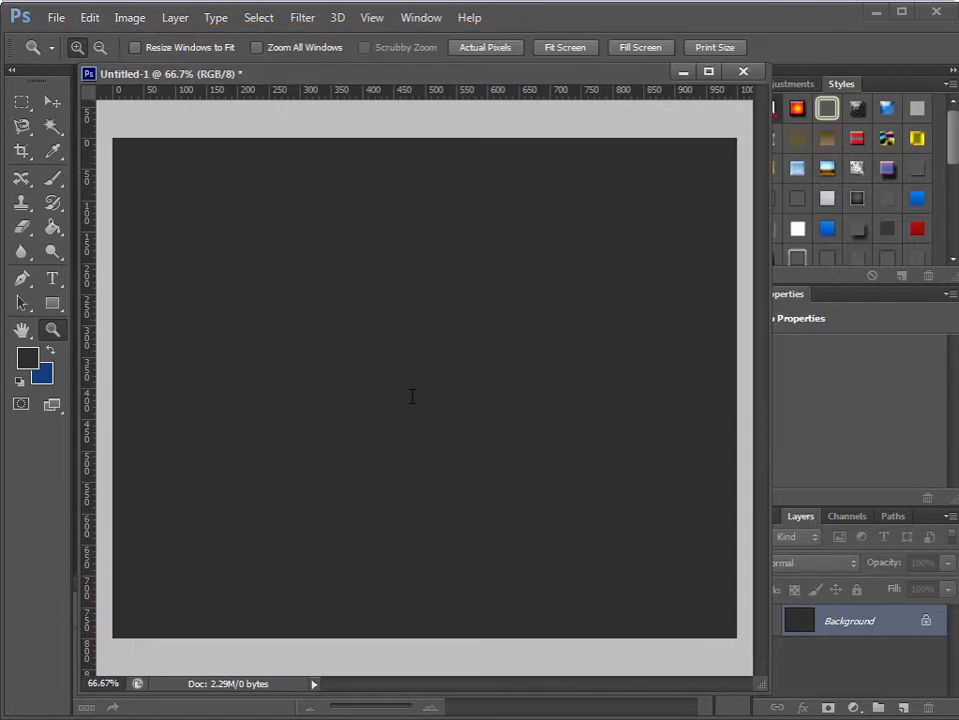
# Add the text "This Girl" near the canvas's upper left and move it fully onto the canvas
pyautogui.click(53, 278)
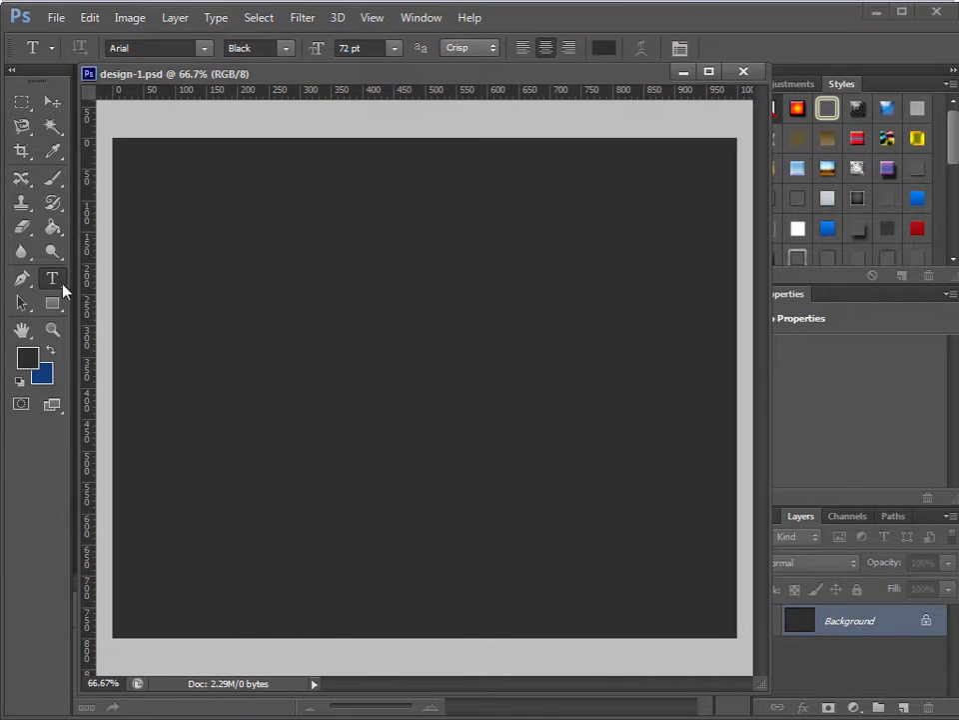
pyautogui.click(183, 287)
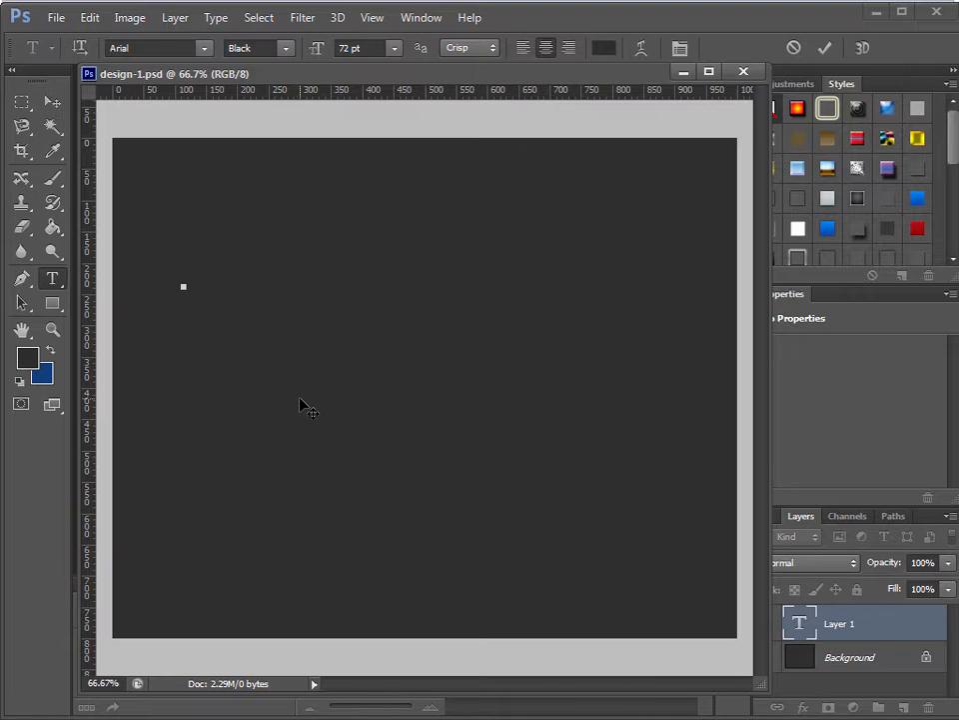
pyautogui.write('The M')
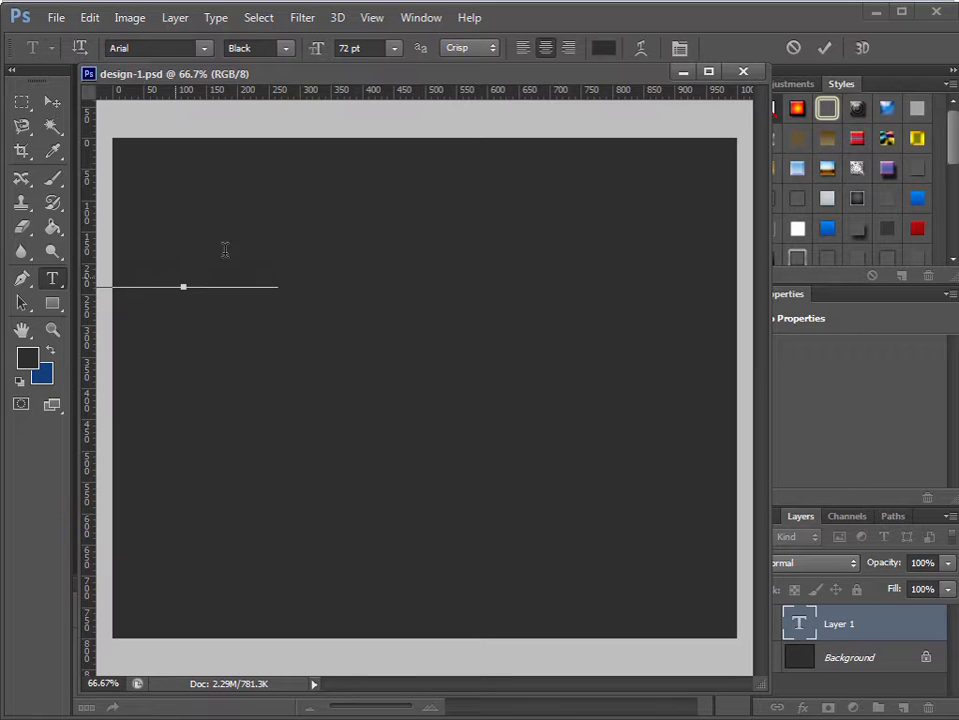
pyautogui.moveTo(408, 80); pyautogui.dragTo(492, 166)
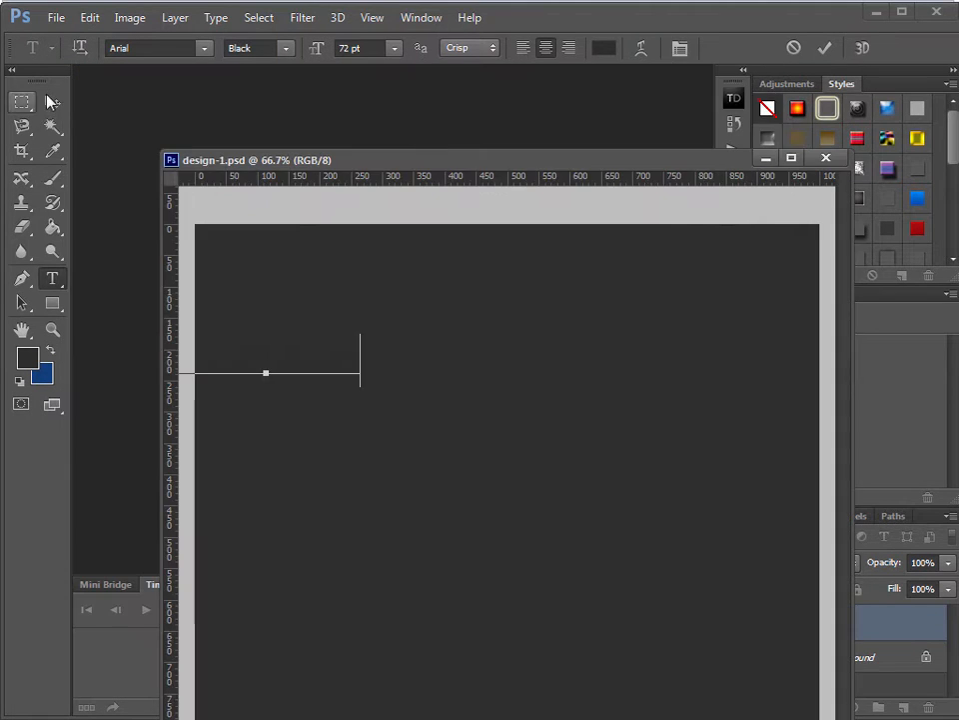
pyautogui.click(52, 103)
pyautogui.moveTo(358, 367); pyautogui.dragTo(500, 335)
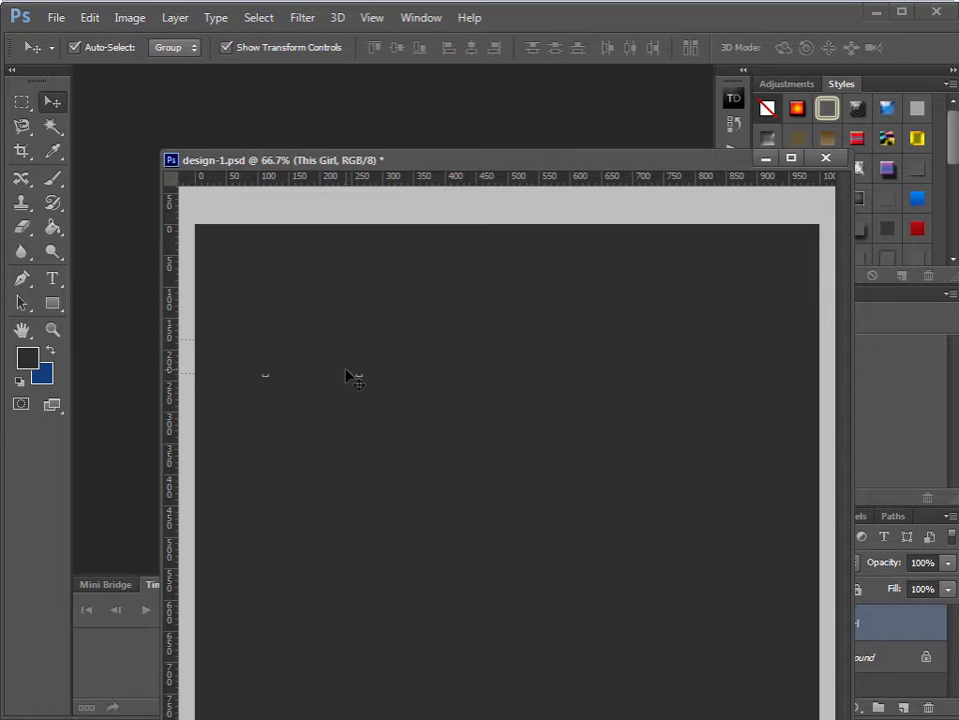
# Set the colour of the "This Girl" text to white (ffffff) in its character settings
pyautogui.moveTo(561, 165); pyautogui.dragTo(453, 72)
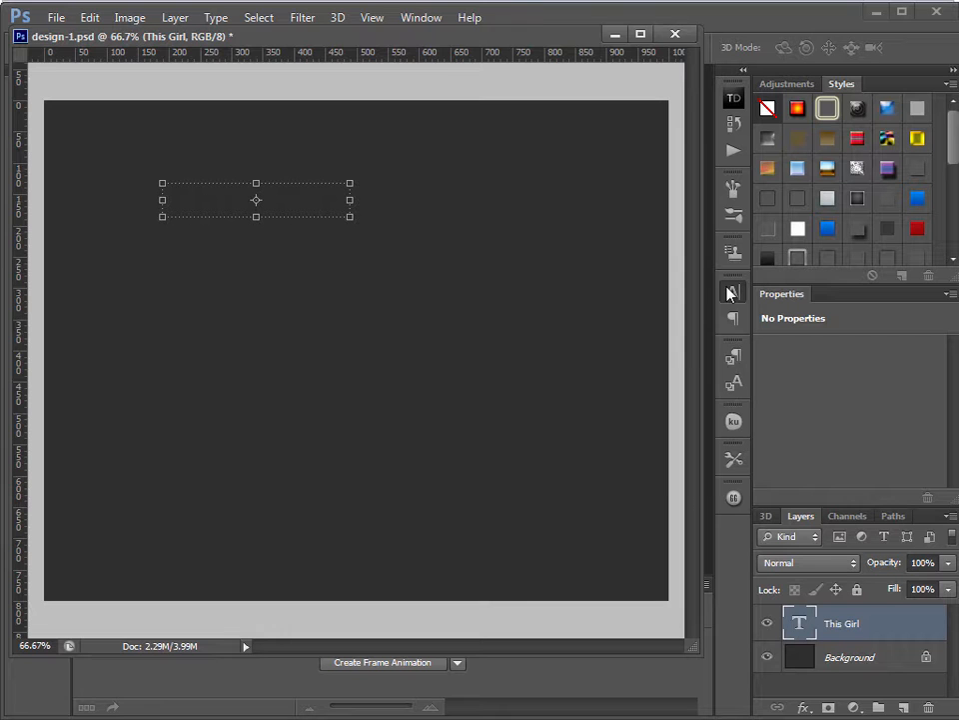
pyautogui.click(732, 292)
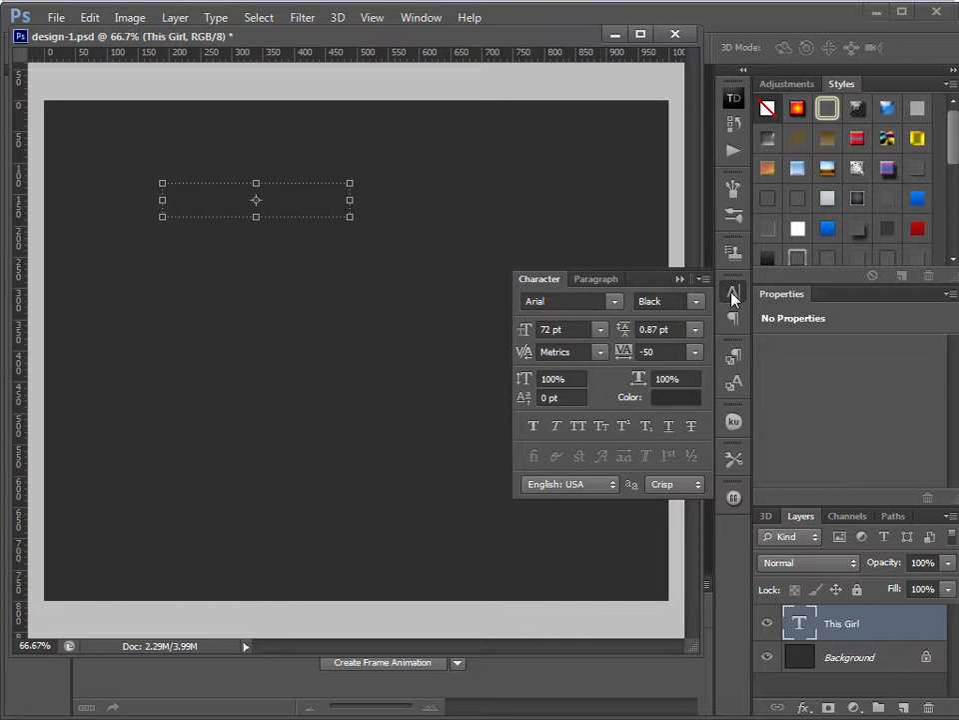
pyautogui.click(422, 17)
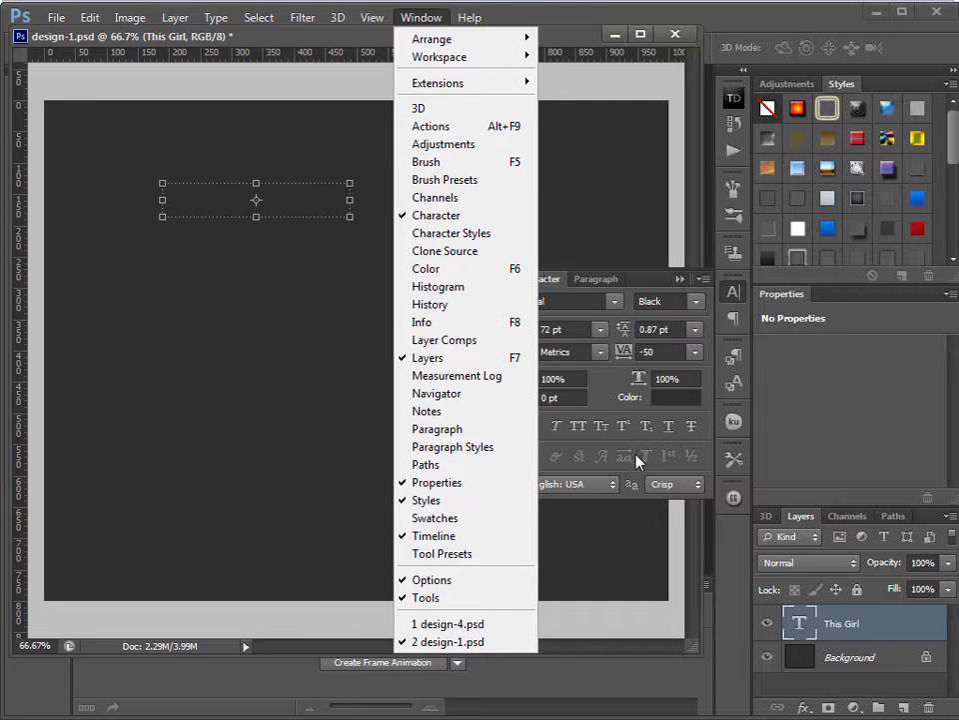
pyautogui.click(692, 398)
pyautogui.moveTo(364, 356); pyautogui.dragTo(255, 223)
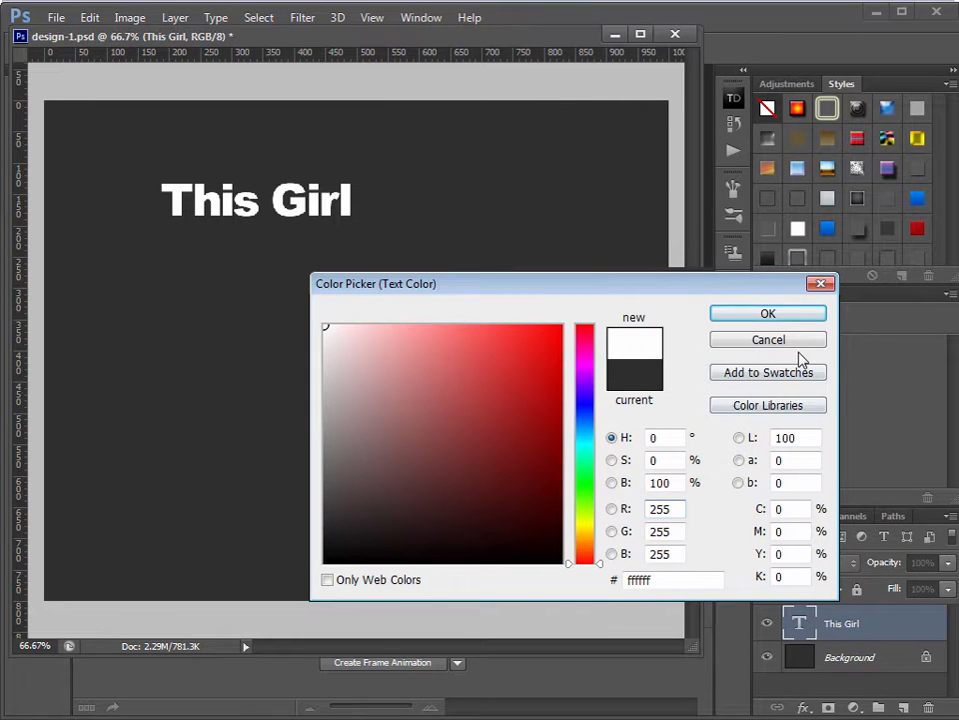
pyautogui.click(769, 315)
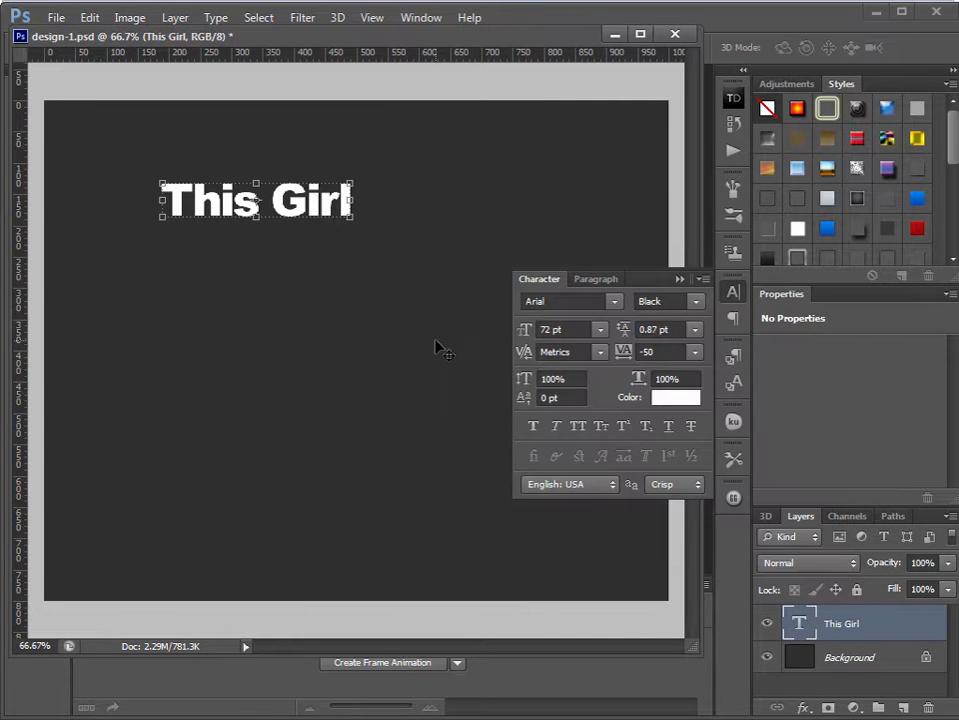
# Collapse the character settings and move the "This Girl" text slightly lower on the canvas
pyautogui.click(681, 279)
pyautogui.moveTo(436, 37); pyautogui.dragTo(522, 106)
pyautogui.moveTo(372, 268); pyautogui.dragTo(365, 295)
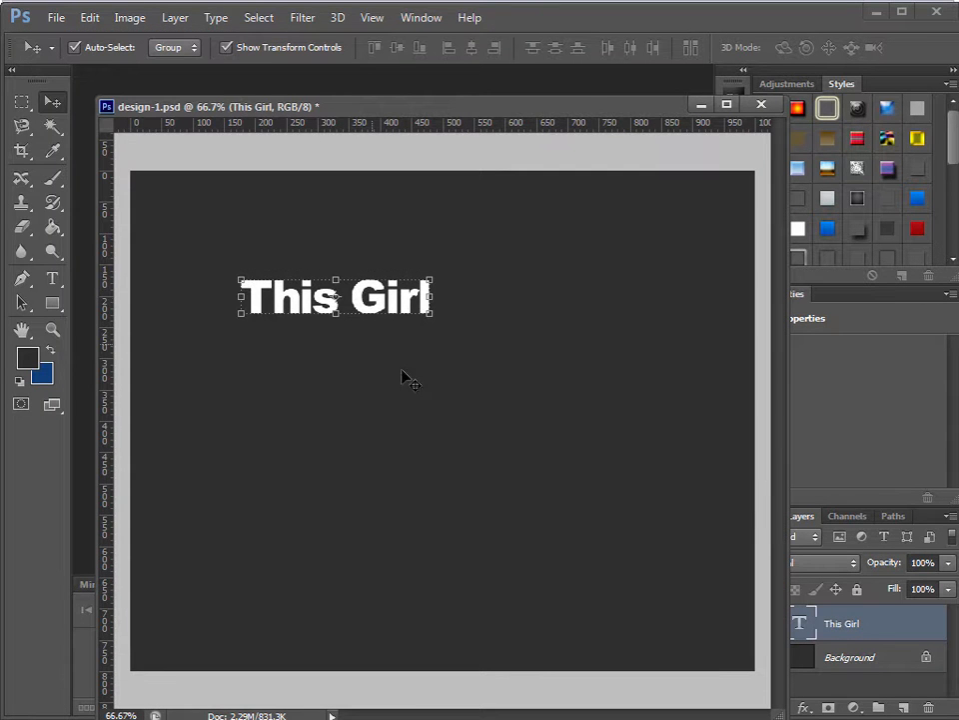
# Change the "This Girl" text's font to Wolf in the City and enlarge the text to about 268 pt
pyautogui.moveTo(593, 106); pyautogui.dragTo(397, 58)
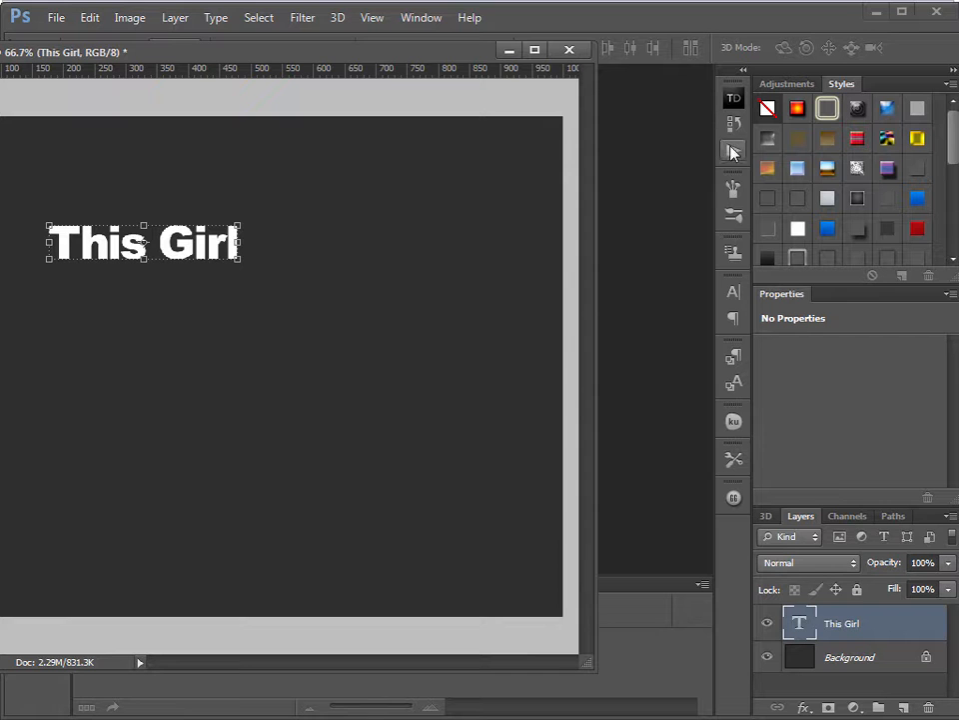
pyautogui.click(734, 291)
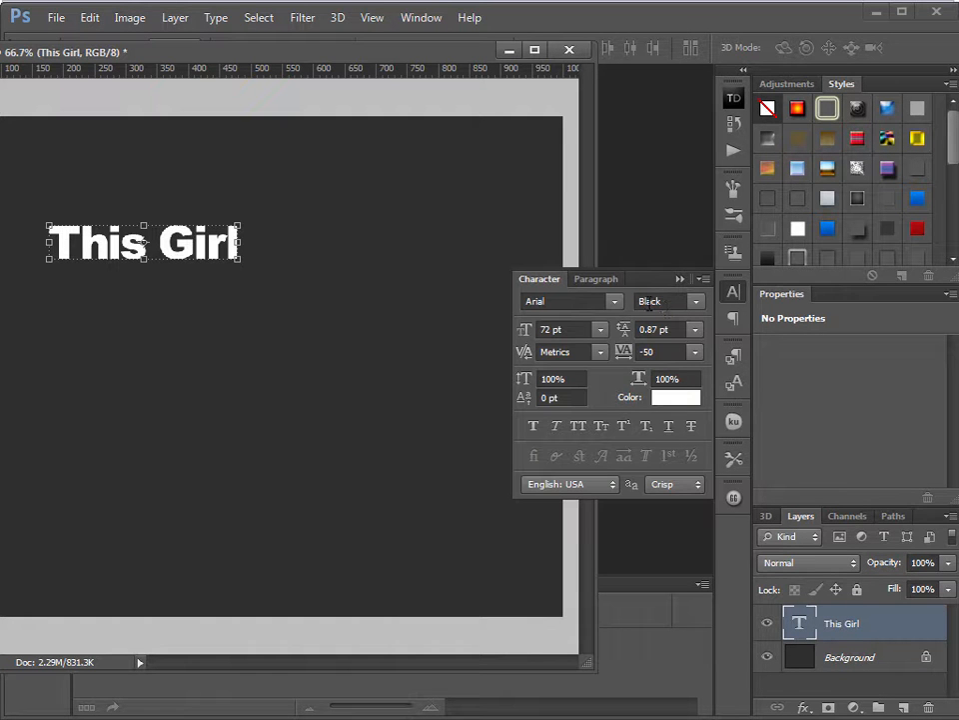
pyautogui.click(615, 306)
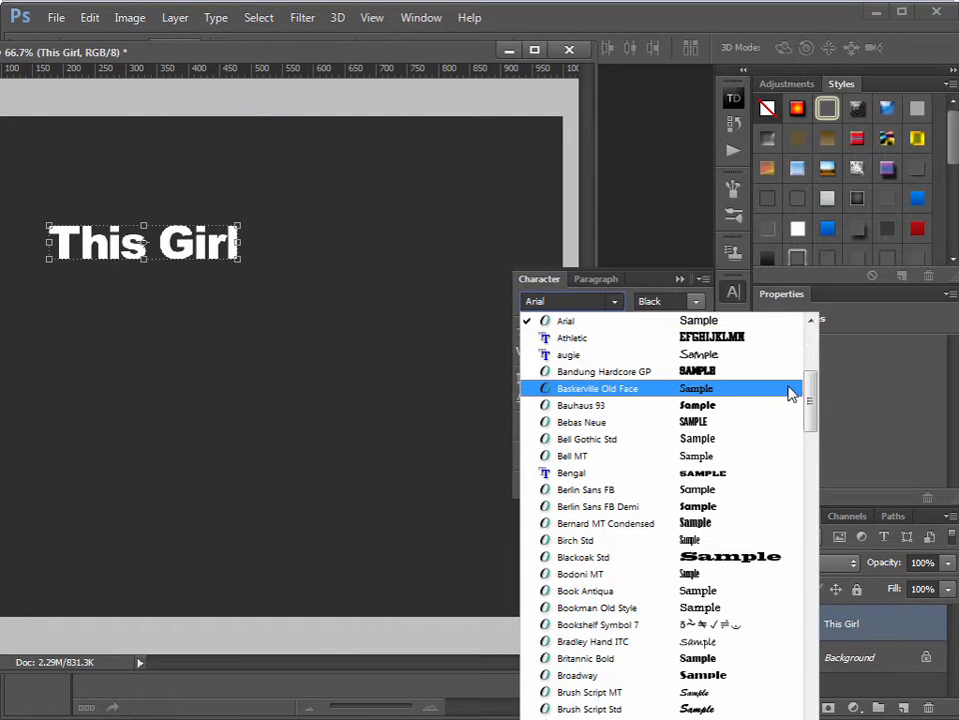
pyautogui.moveTo(815, 415); pyautogui.dragTo(819, 715)
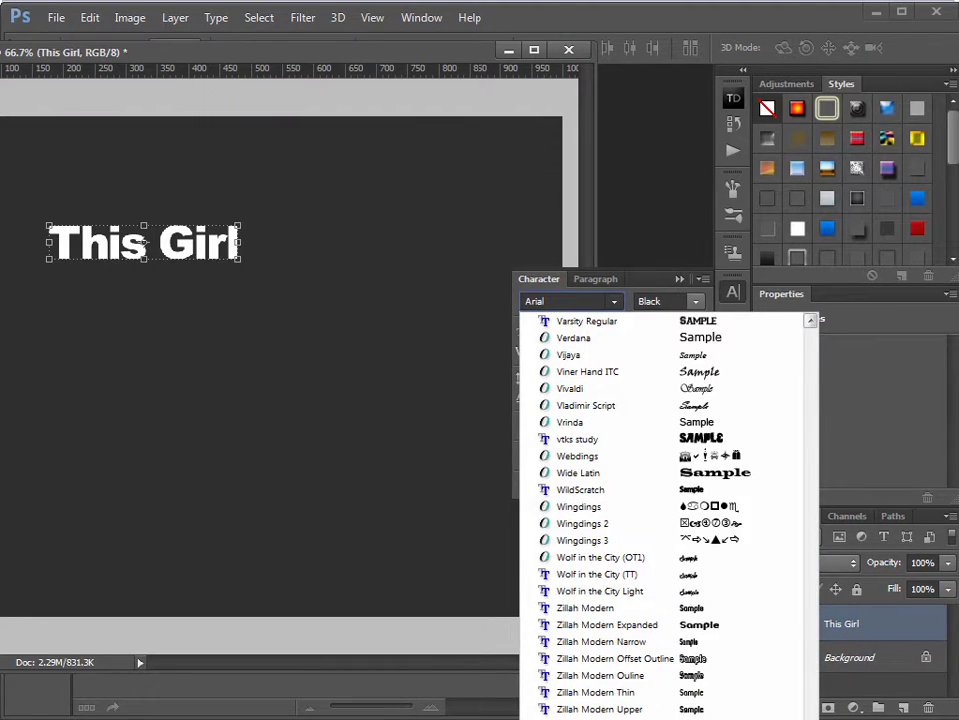
pyautogui.click(641, 566)
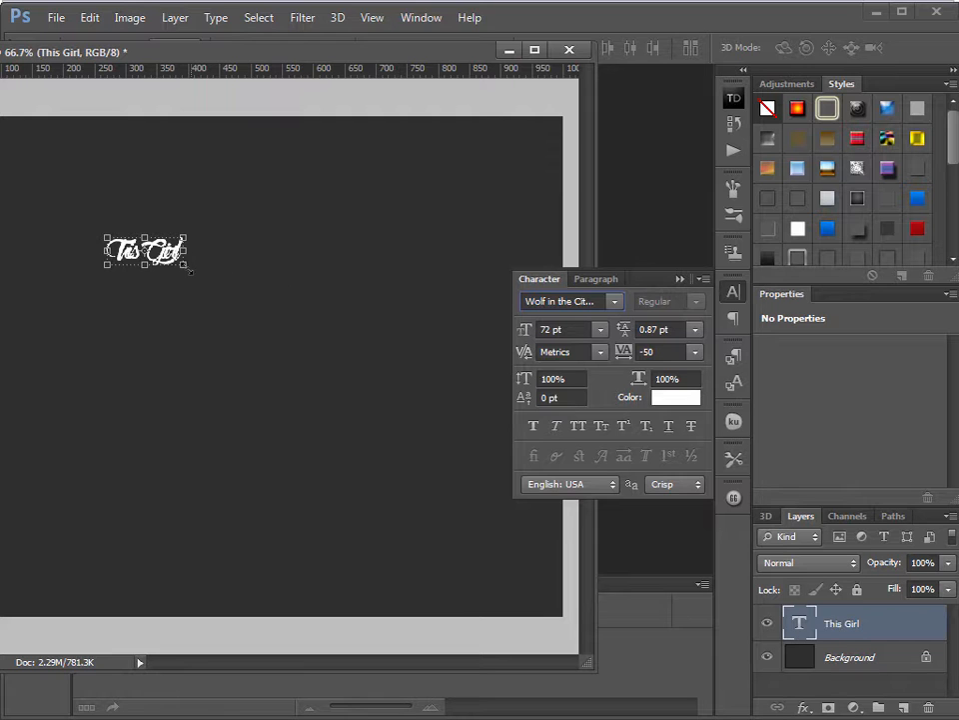
pyautogui.moveTo(187, 268); pyautogui.dragTo(286, 292)
pyautogui.press('Return')
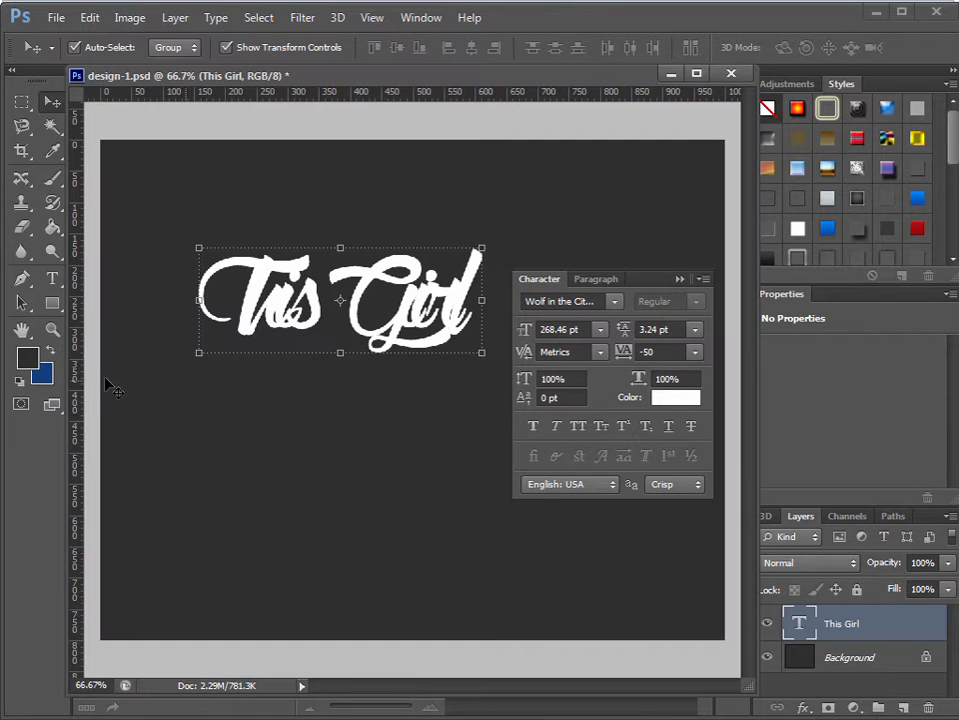
# Set the "This Girl" text's tracking to 0 and reposition the text across the upper part of the canvas
pyautogui.click(53, 329)
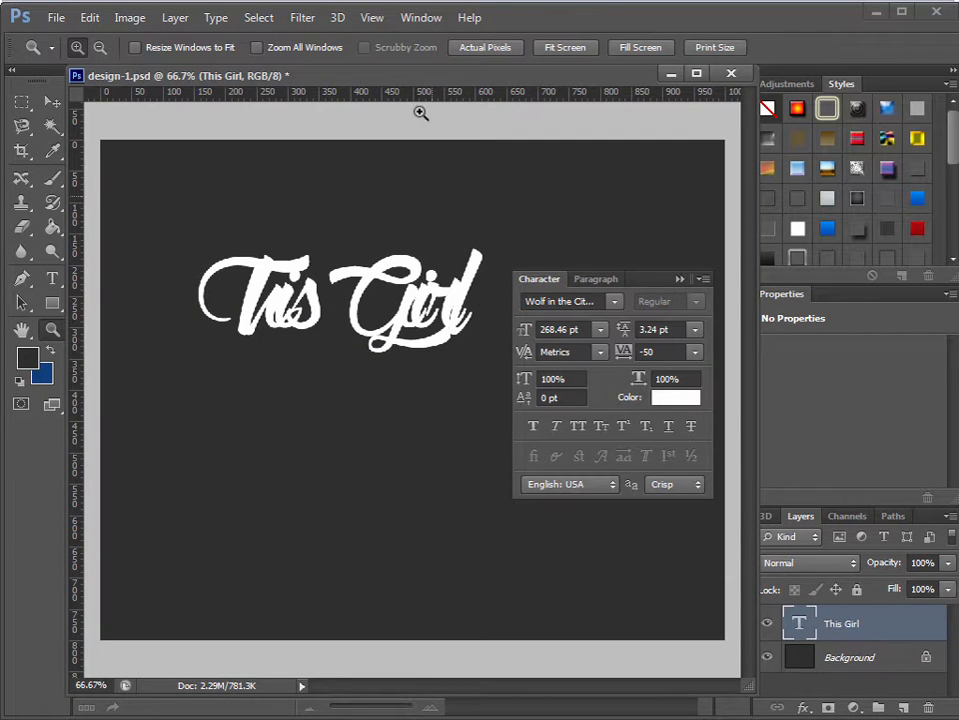
pyautogui.click(505, 47)
pyautogui.click(52, 100)
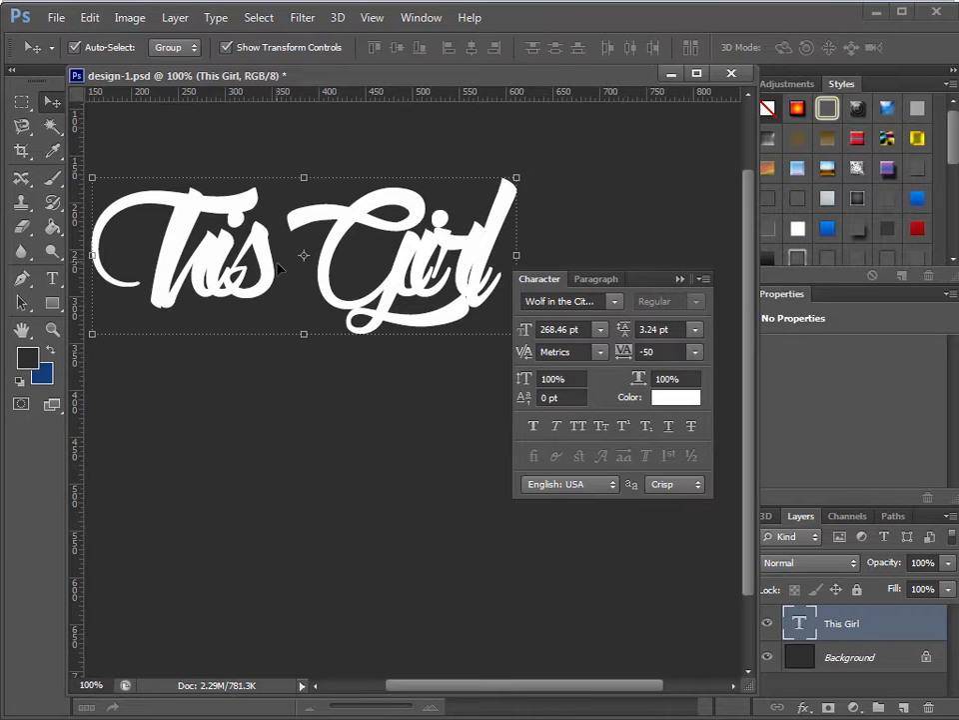
pyautogui.moveTo(302, 283); pyautogui.dragTo(336, 253)
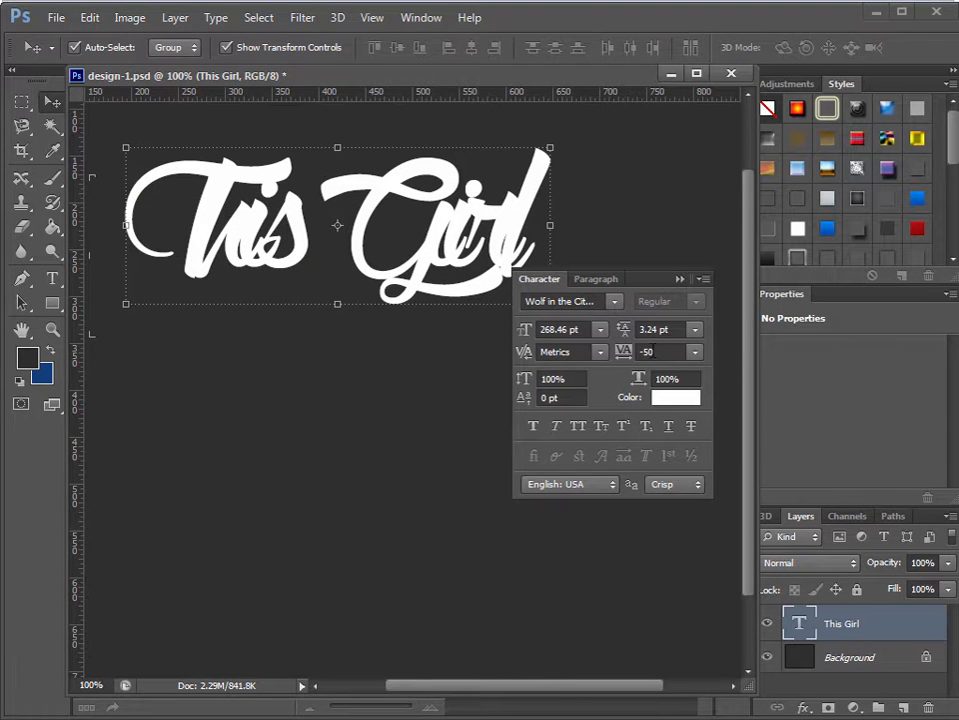
pyautogui.click(694, 352)
pyautogui.click(690, 505)
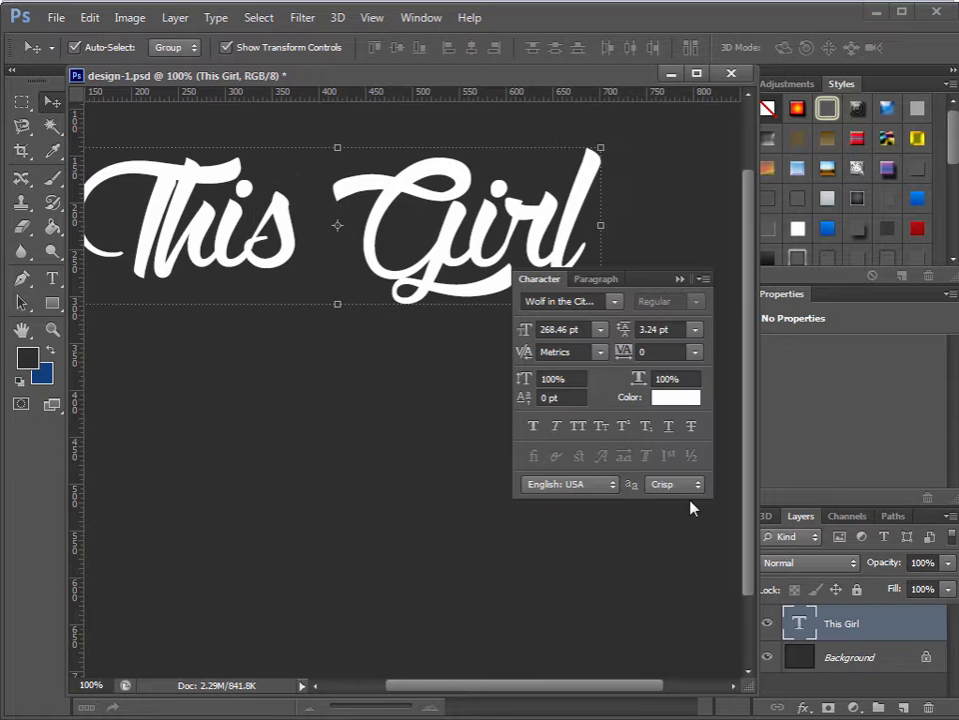
pyautogui.moveTo(394, 222); pyautogui.dragTo(438, 218)
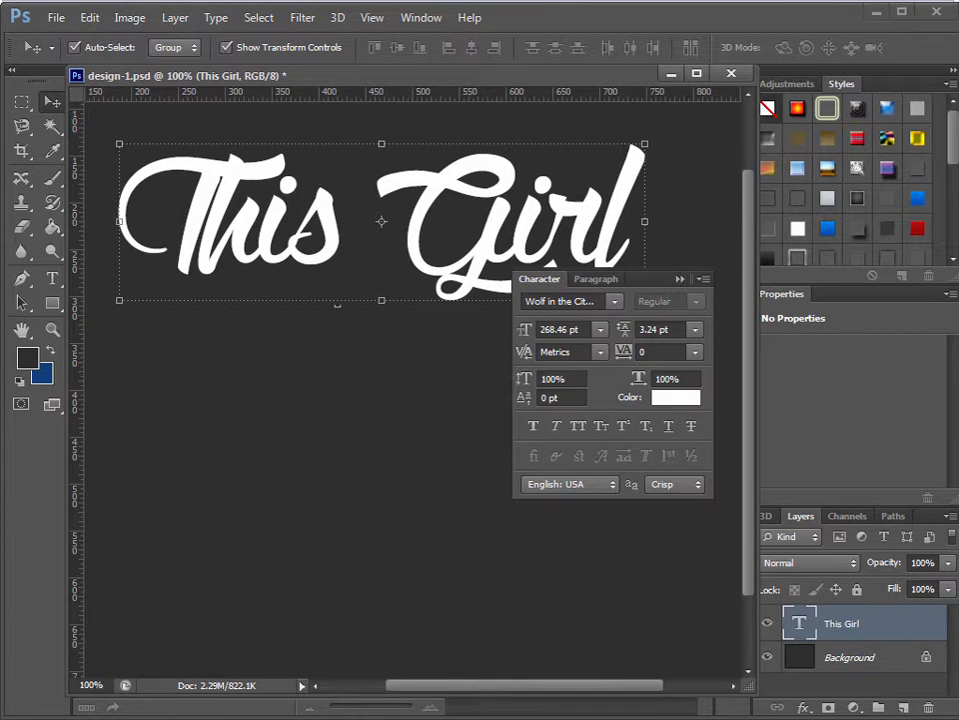
# Check which font the "This Girl" text uses in design-4.psd and minimize that document
pyautogui.hotkey('ctrl', 'Tab')
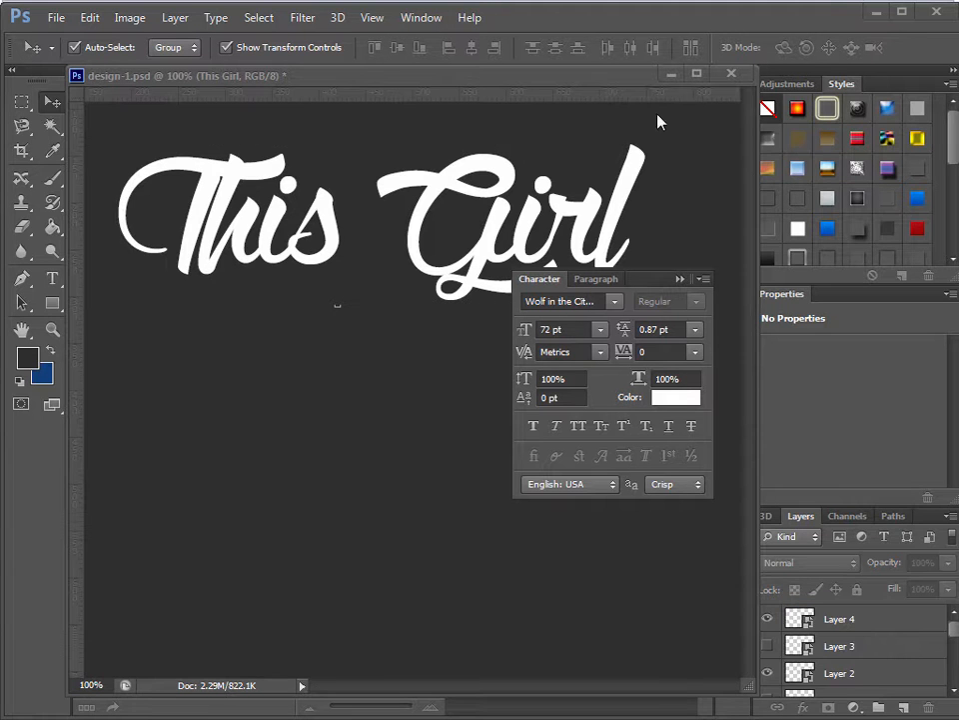
pyautogui.click(197, 292)
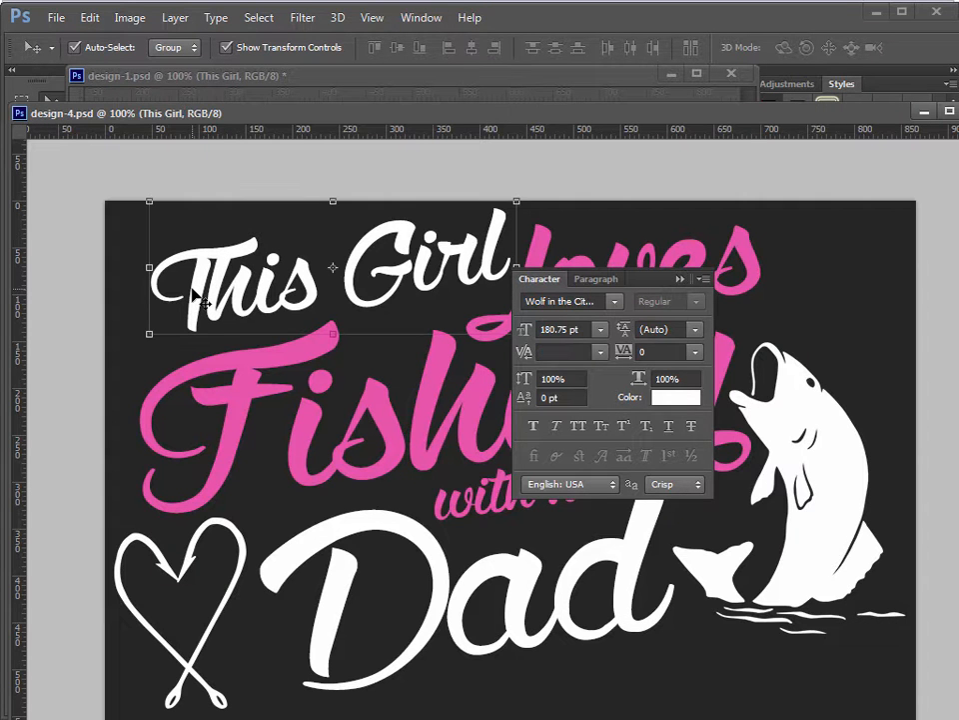
pyautogui.click(612, 303)
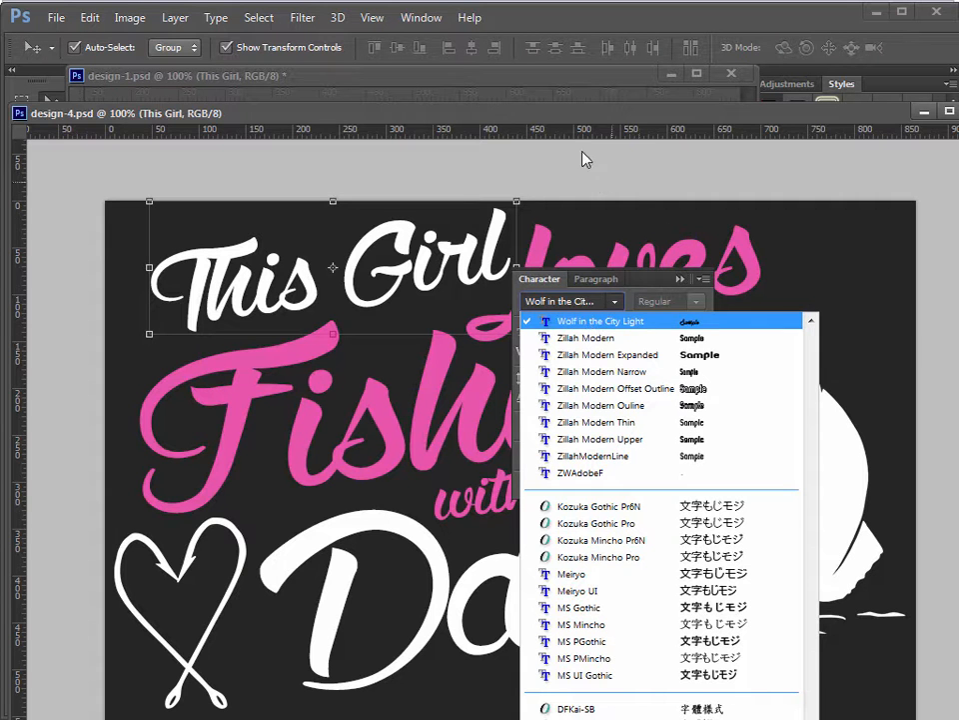
pyautogui.click(543, 113)
pyautogui.click(924, 112)
# Change the "This Girl" text's font in design-1.psd to Wolf in the City Light and nudge the text up and left
pyautogui.click(298, 251)
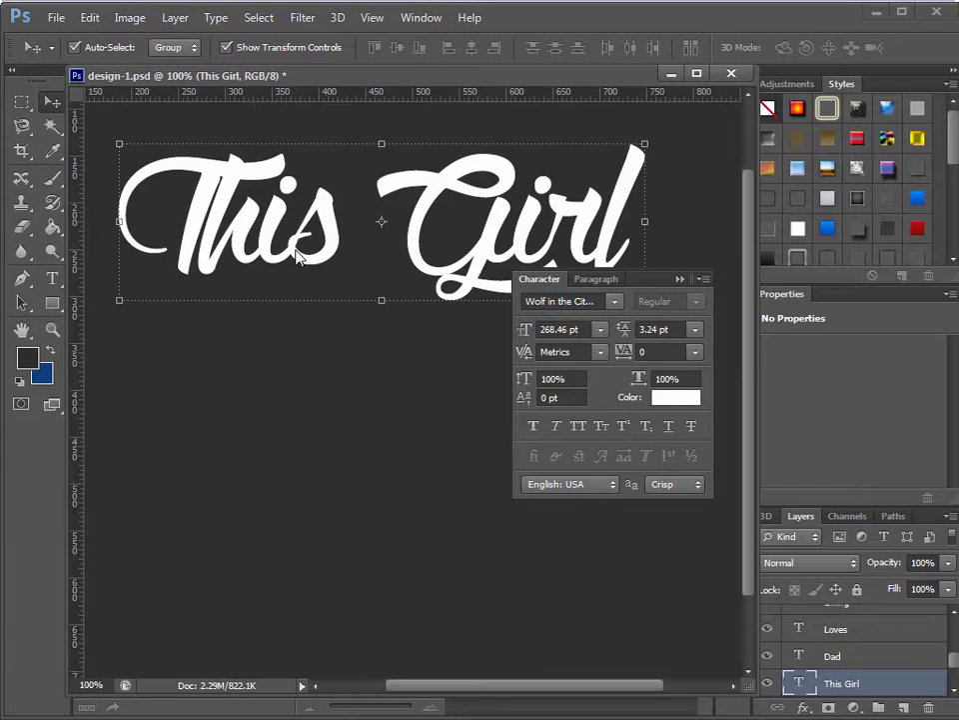
pyautogui.click(615, 303)
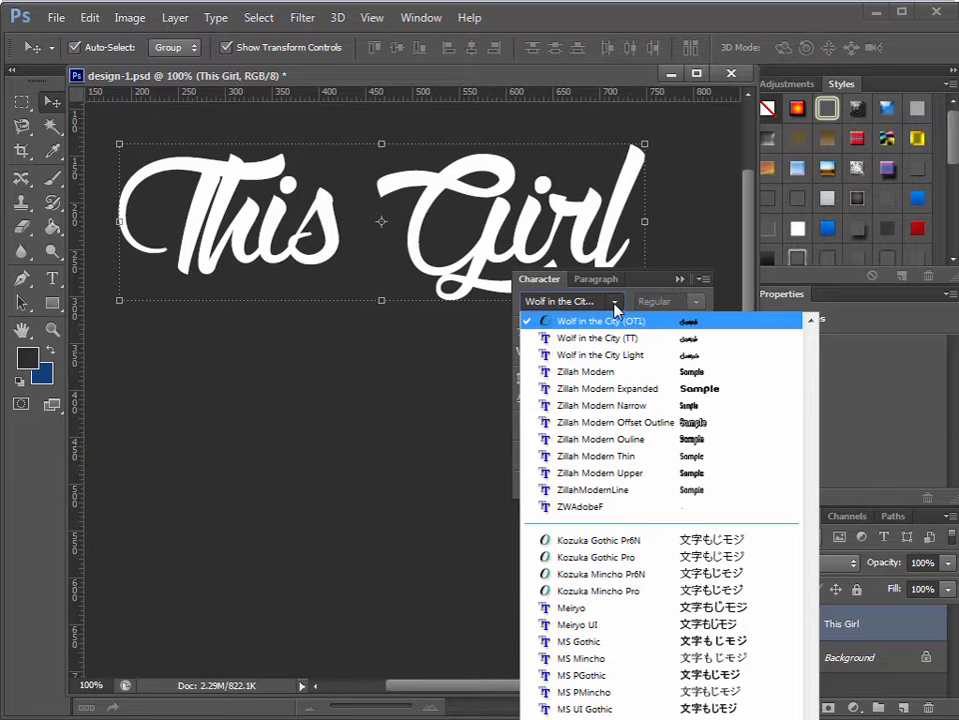
pyautogui.click(635, 355)
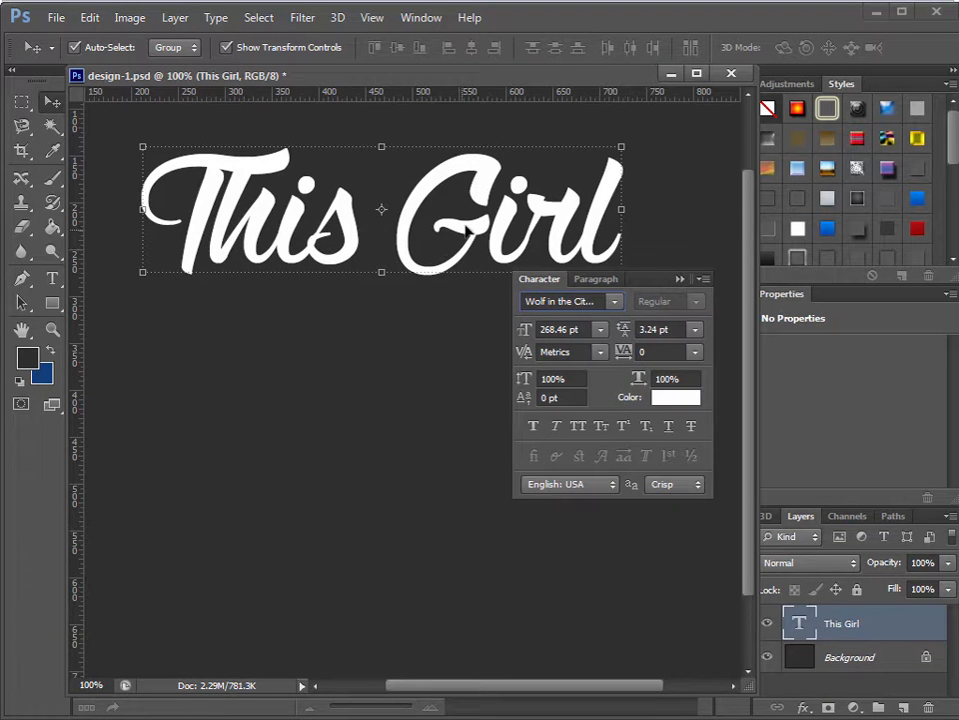
pyautogui.moveTo(476, 185); pyautogui.dragTo(450, 175)
# Deselect the text, enlarge the design-1.psd document window and collapse the character settings
pyautogui.click(560, 539)
pyautogui.moveTo(751, 690); pyautogui.dragTo(958, 718)
pyautogui.press('f')
pyautogui.press('f')
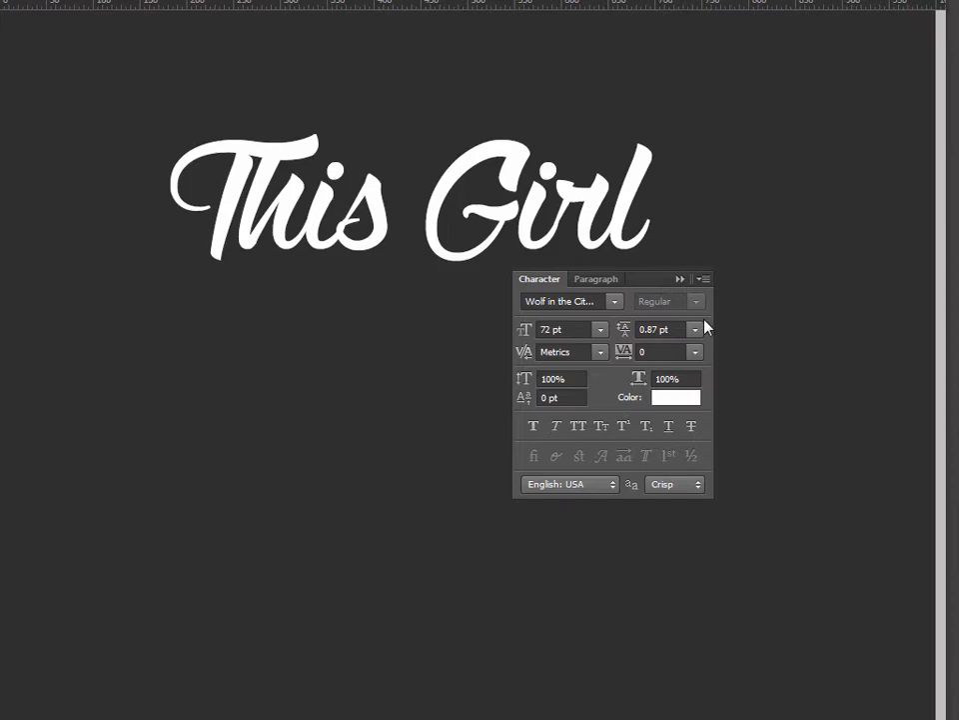
pyautogui.click(683, 283)
pyautogui.press('f')
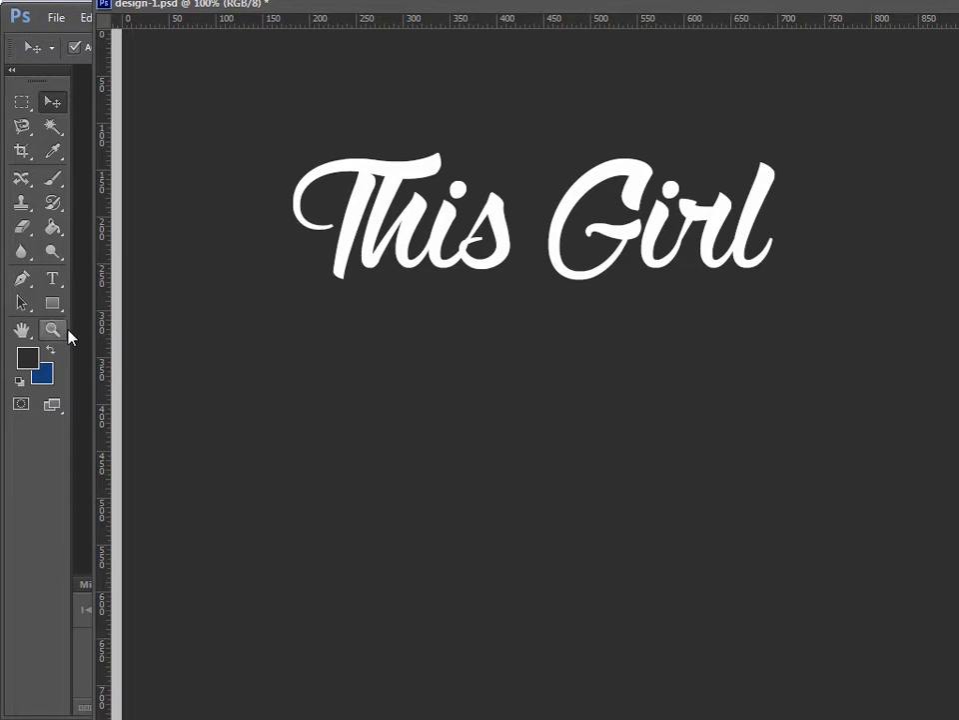
# Move the "This Girl" text to the canvas's upper left and shrink it to about 400 px wide
pyautogui.click(53, 330)
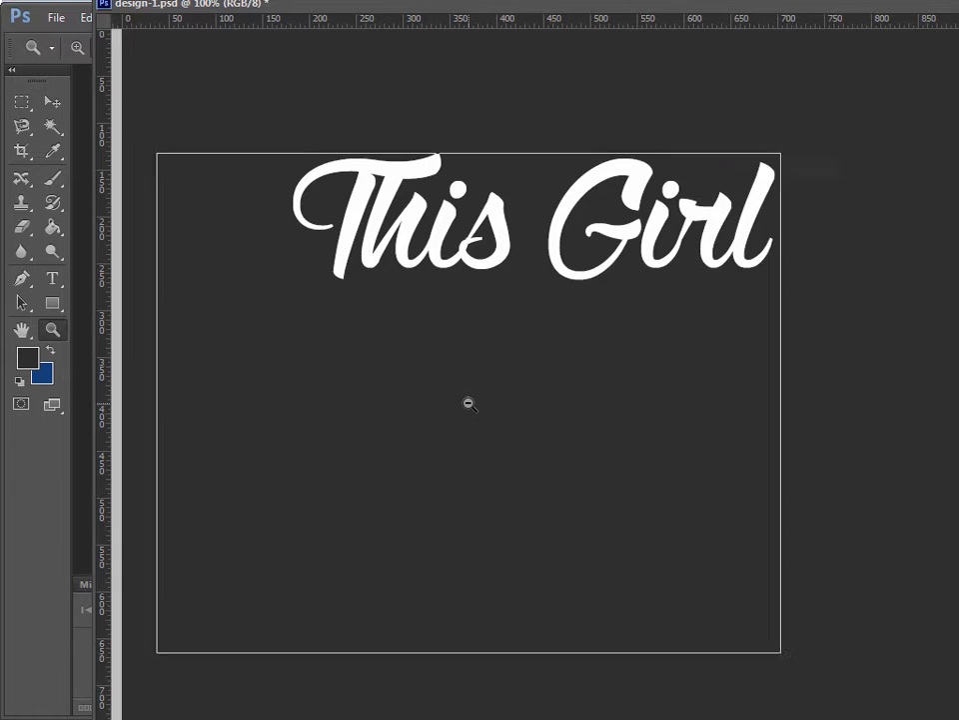
pyautogui.keyDown('alt'); pyautogui.click(469, 403); pyautogui.keyUp('alt')
pyautogui.click(55, 101)
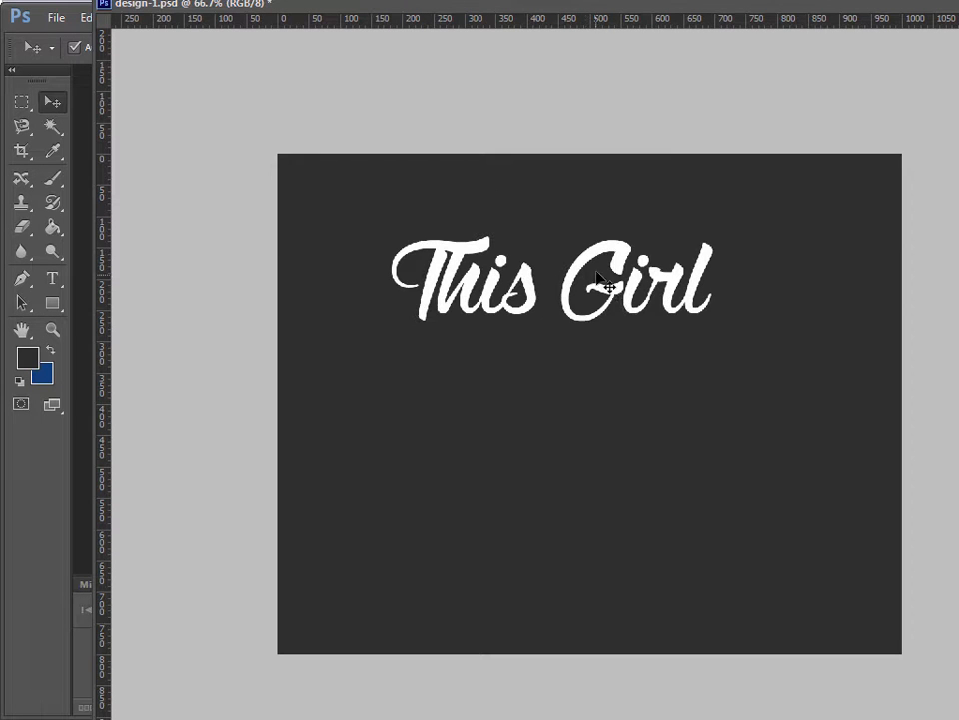
pyautogui.moveTo(459, 205); pyautogui.dragTo(406, 175)
pyautogui.moveTo(664, 309); pyautogui.dragTo(588, 278)
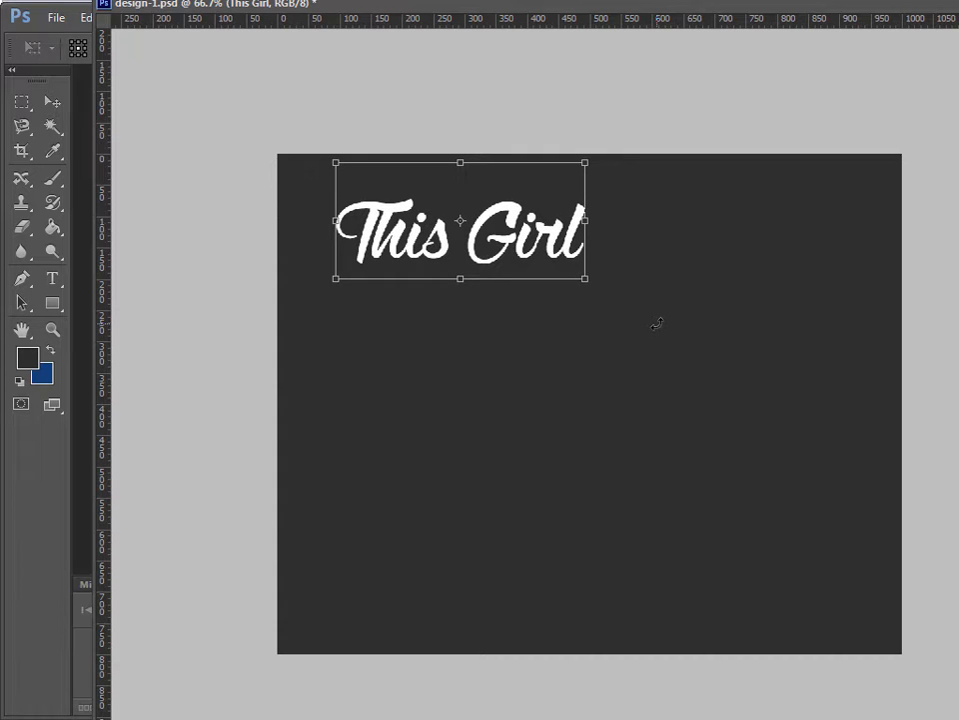
pyautogui.press('Return')
pyautogui.moveTo(554, 240); pyautogui.dragTo(555, 244)
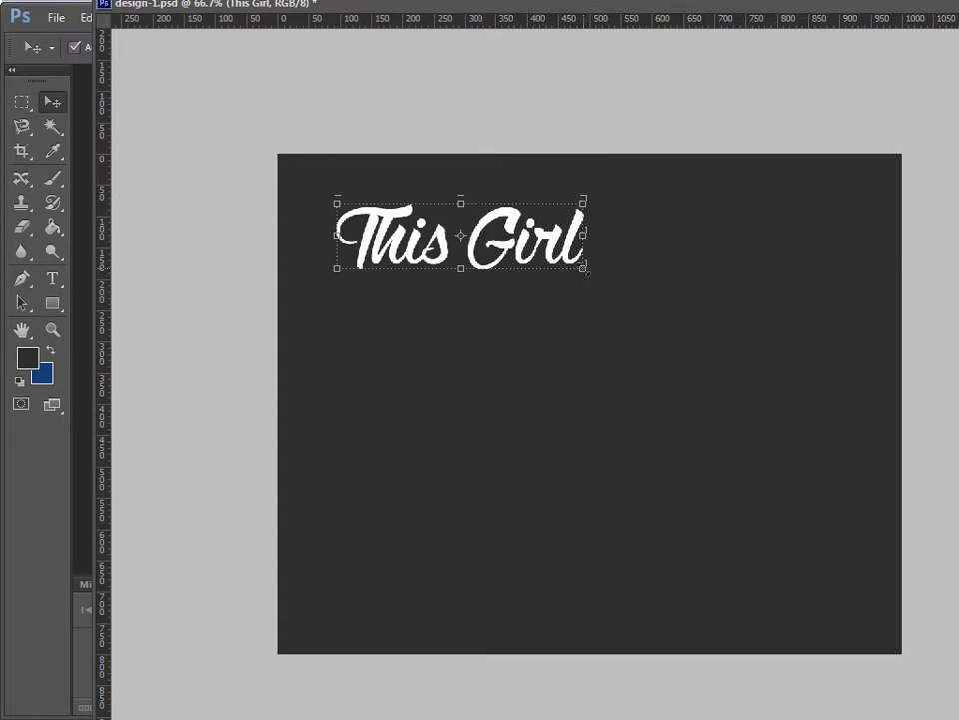
# Shrink the "This Girl" text to about 320 px wide and shift it slightly right and down
pyautogui.hotkey('ctrl', 't')
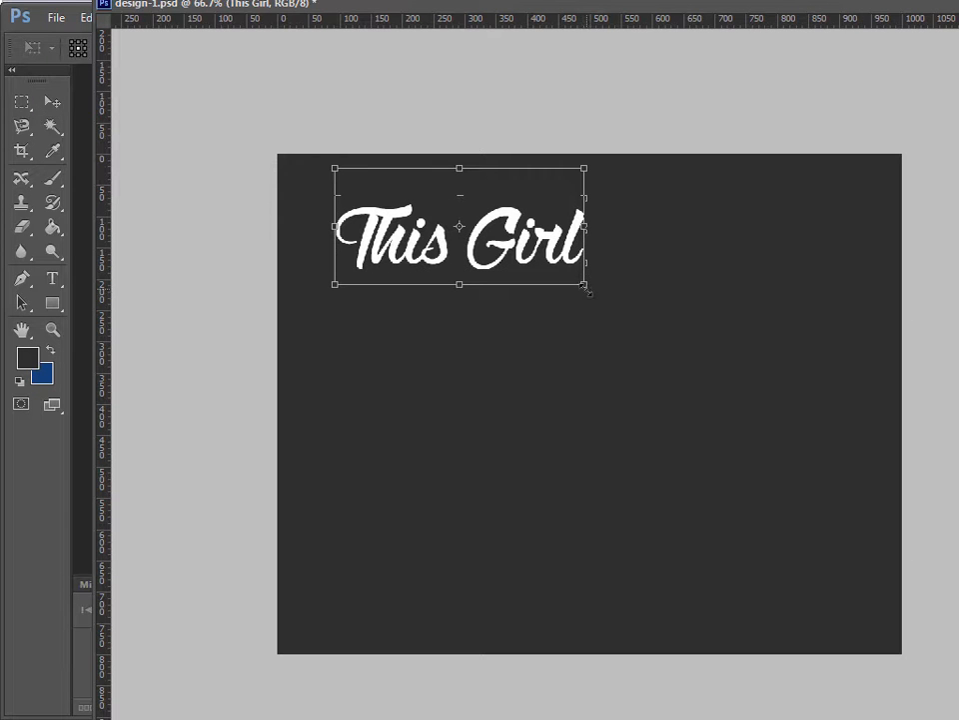
pyautogui.moveTo(585, 289); pyautogui.dragTo(513, 315)
pyautogui.press('Return')
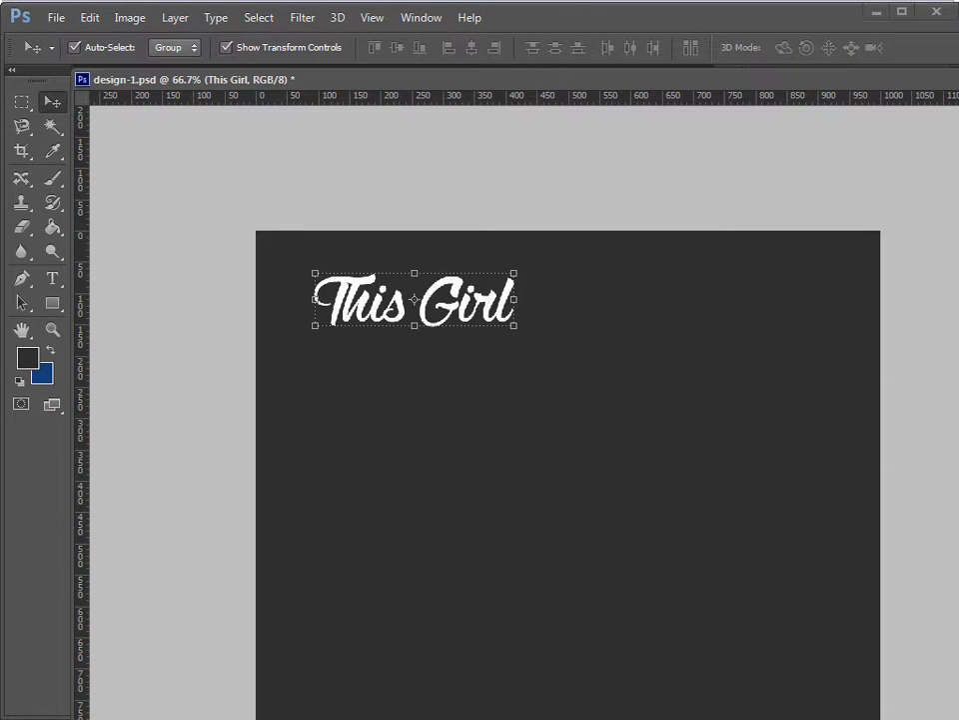
pyautogui.moveTo(958, 26); pyautogui.dragTo(790, 14)
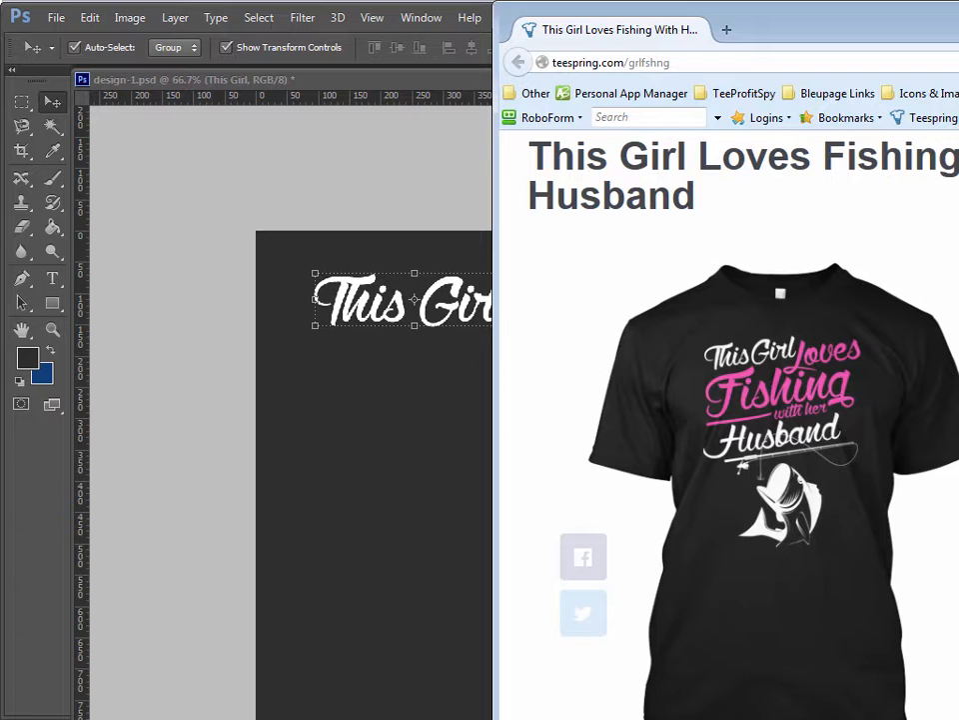
pyautogui.moveTo(790, 14); pyautogui.dragTo(958, 30)
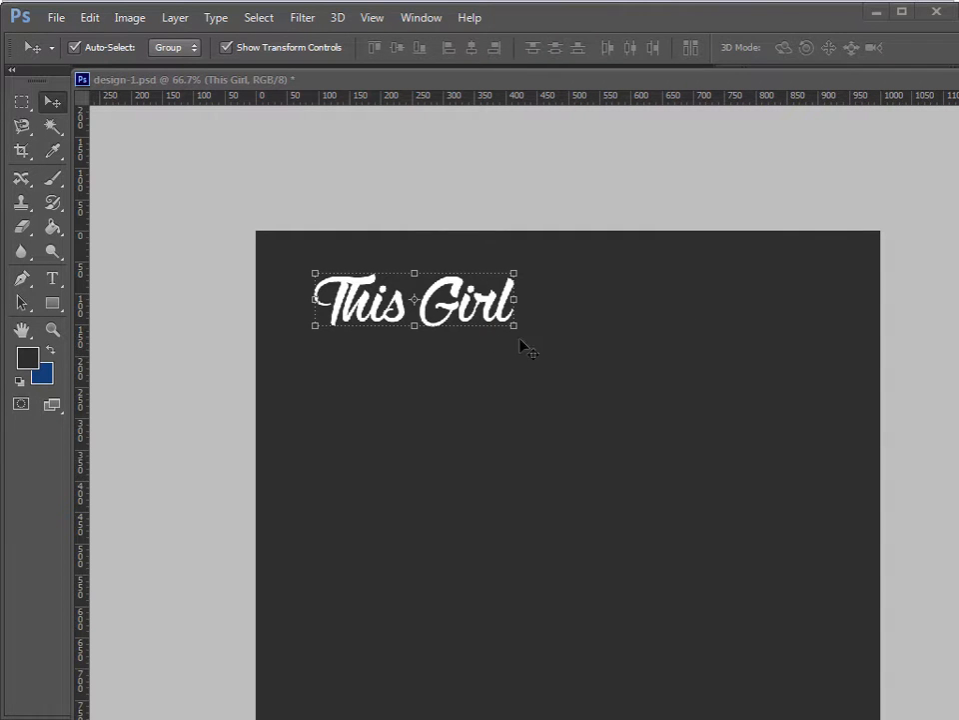
pyautogui.moveTo(501, 307); pyautogui.dragTo(523, 330)
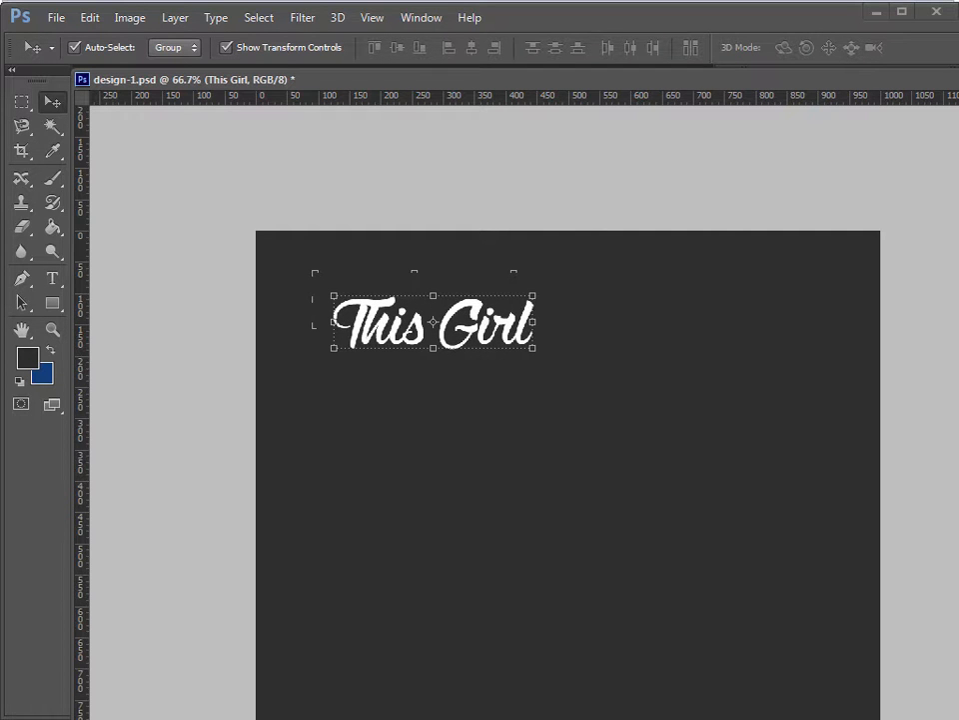
# Open the reference shirt image front.jpg and copy it into design-1.psd, placing it below the "This Girl" text
pyautogui.moveTo(954, 60); pyautogui.dragTo(483, 49)
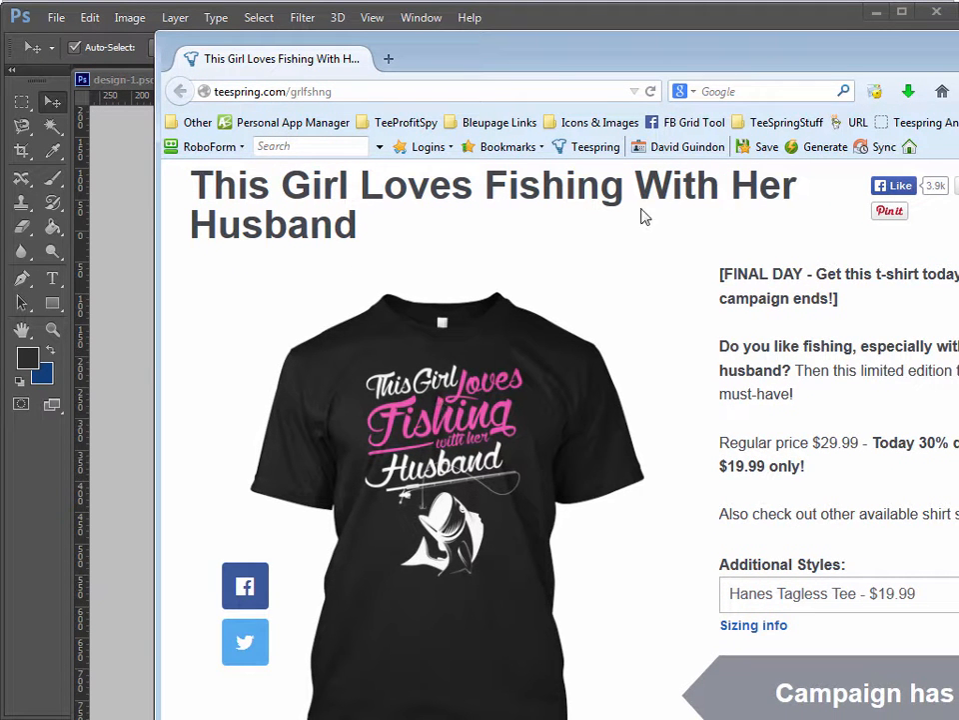
pyautogui.moveTo(549, 60); pyautogui.dragTo(958, 94)
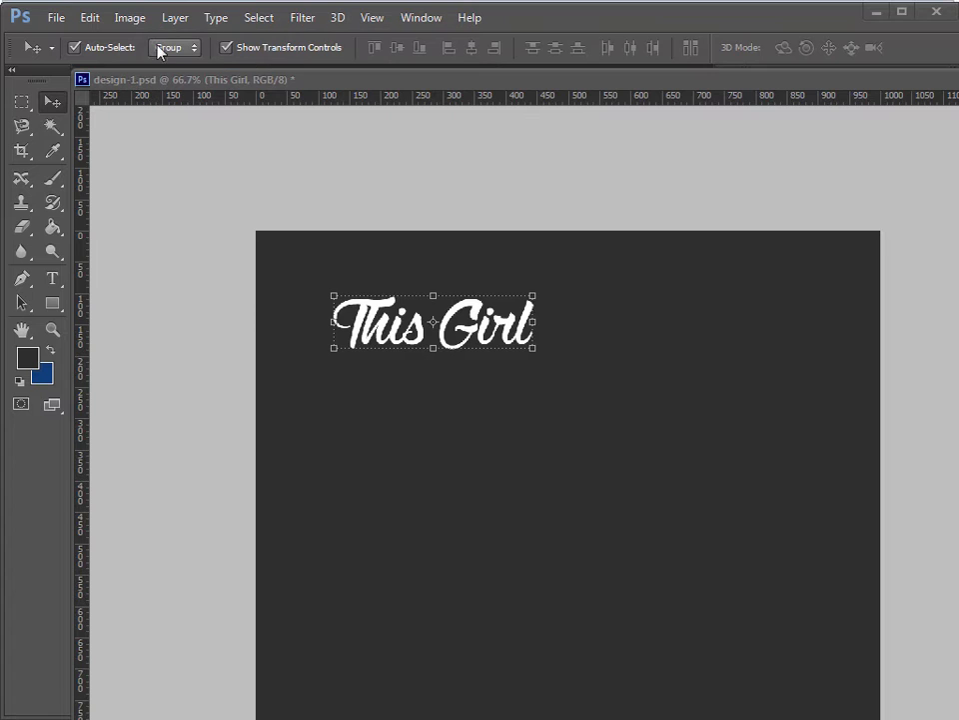
pyautogui.click(56, 18)
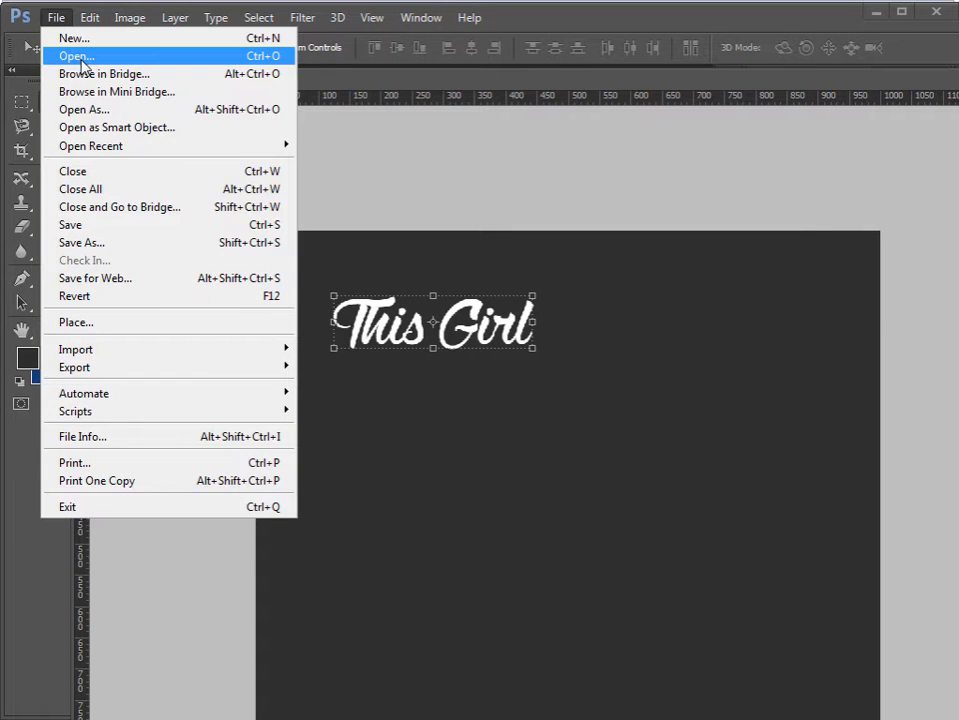
pyautogui.click(58, 57)
pyautogui.doubleClick(417, 184)
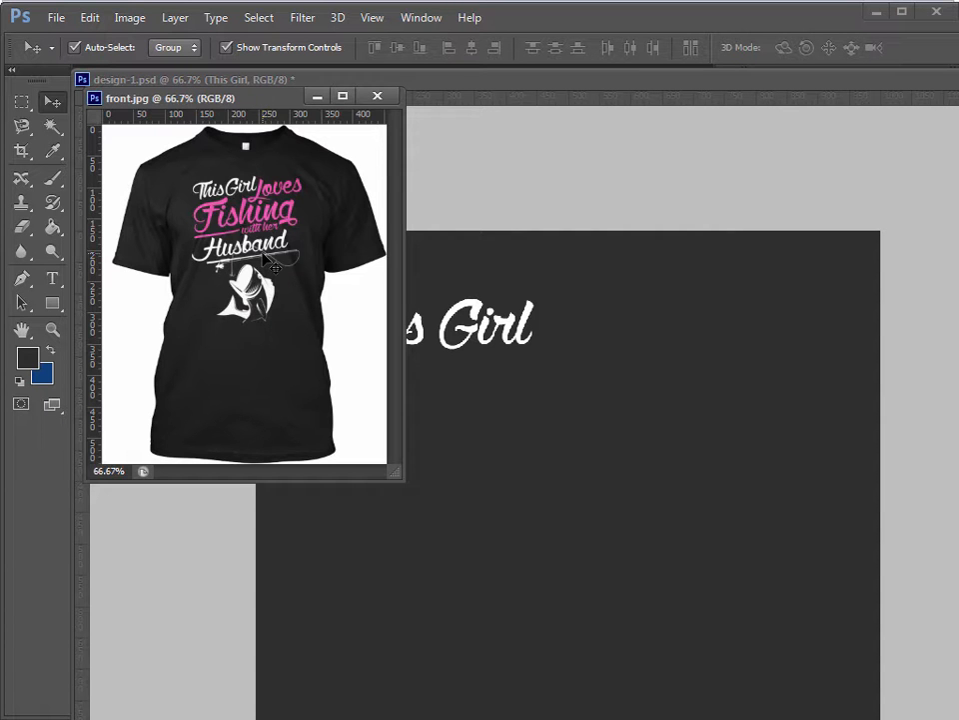
pyautogui.moveTo(210, 180); pyautogui.dragTo(444, 402)
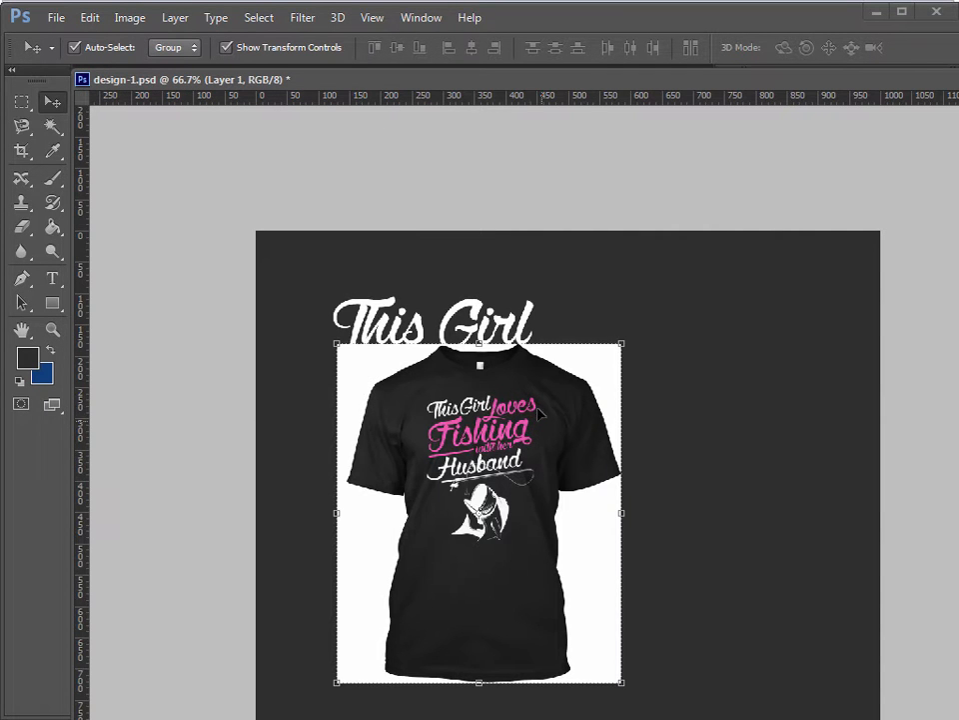
pyautogui.moveTo(538, 406); pyautogui.dragTo(519, 444)
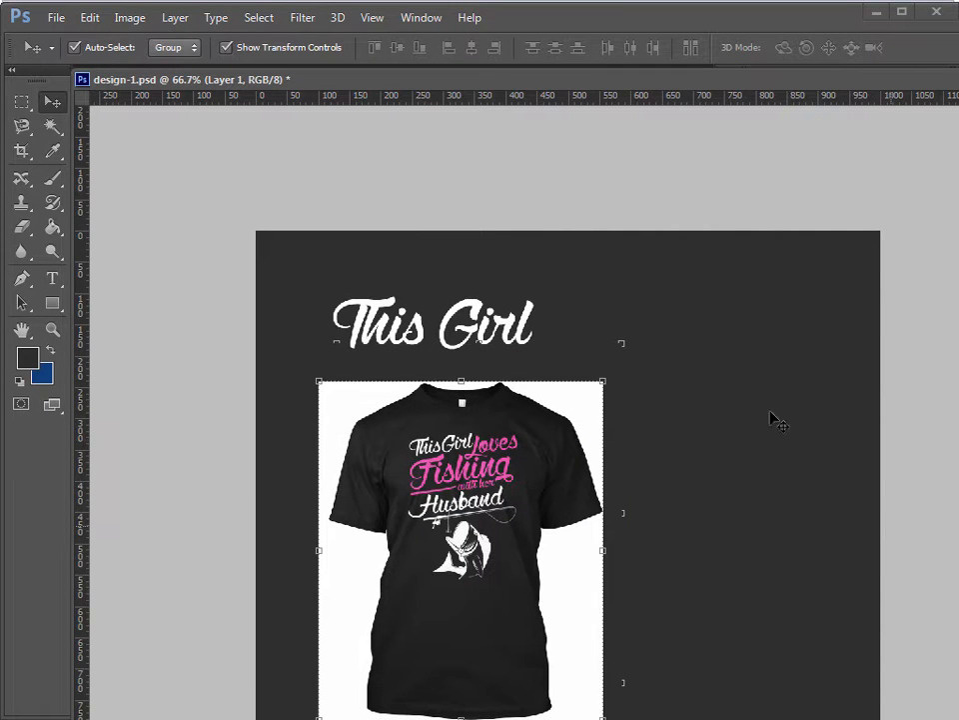
# Bring the "This Girl" text layer above the shirt image layer
pyautogui.click(52, 329)
pyautogui.click(485, 47)
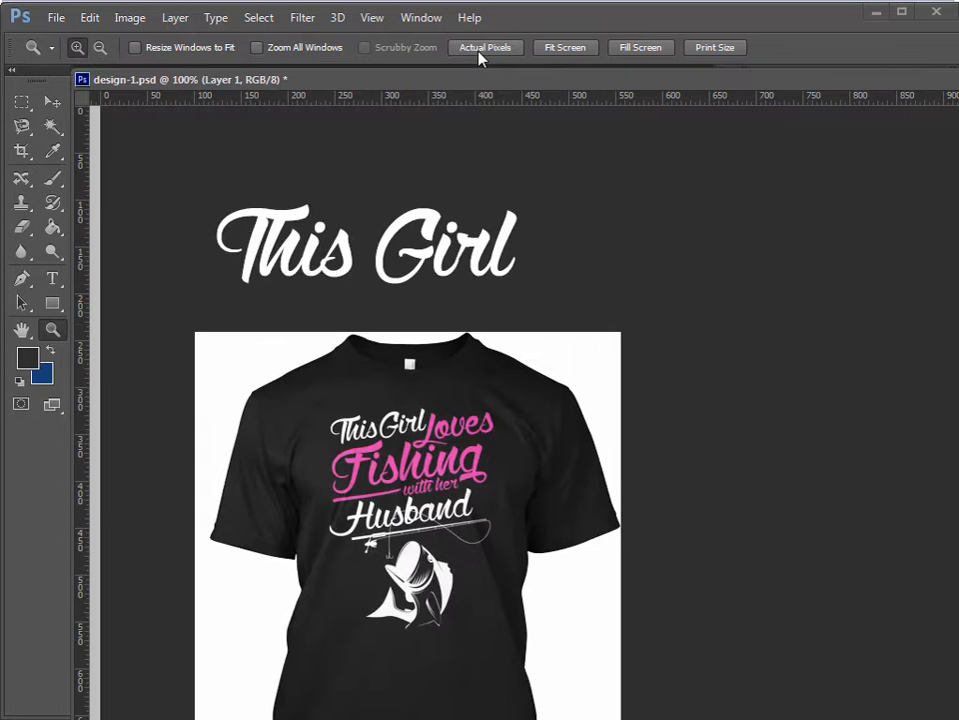
pyautogui.click(52, 103)
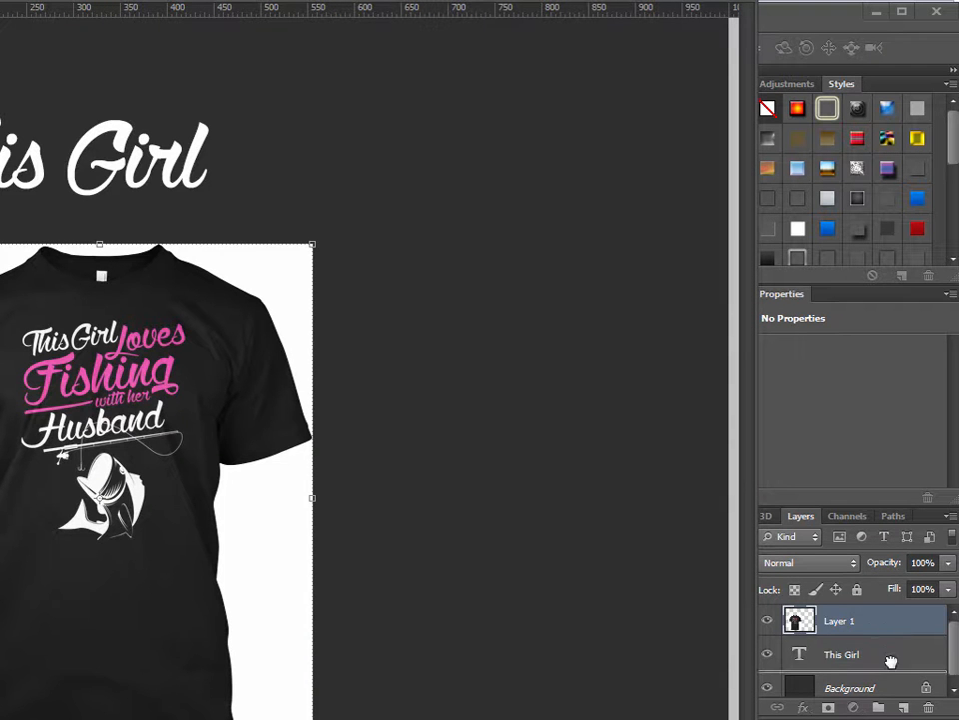
pyautogui.moveTo(889, 654); pyautogui.dragTo(879, 612)
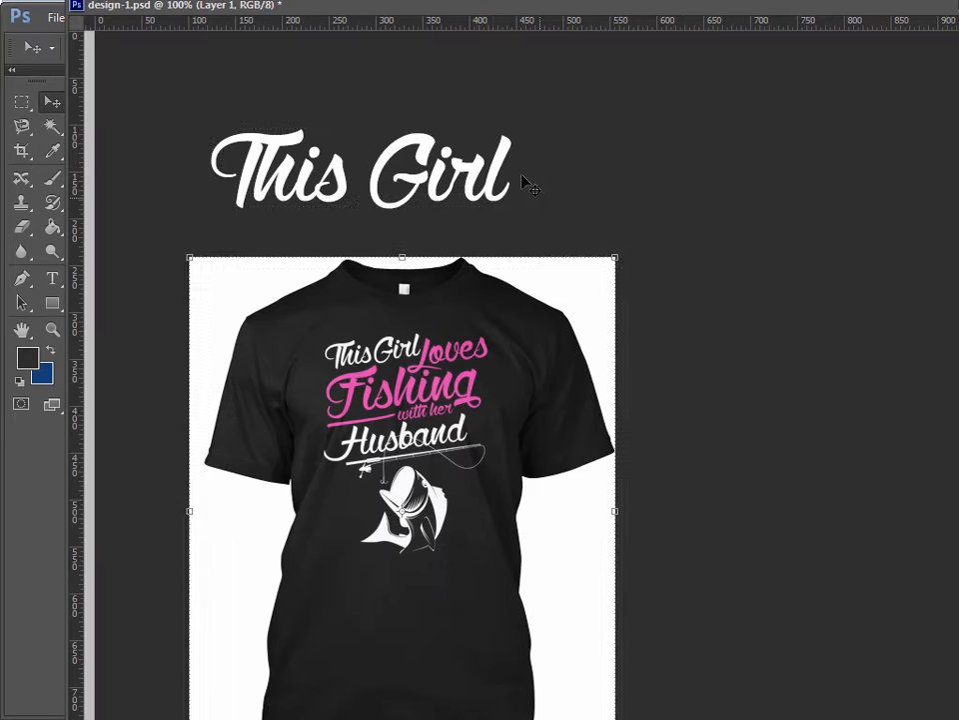
# Shrink the "This Girl" text to about 155 px wide and place it over the shirt's printed "This Girl" lettering
pyautogui.click(499, 172)
pyautogui.moveTo(495, 173); pyautogui.dragTo(568, 344)
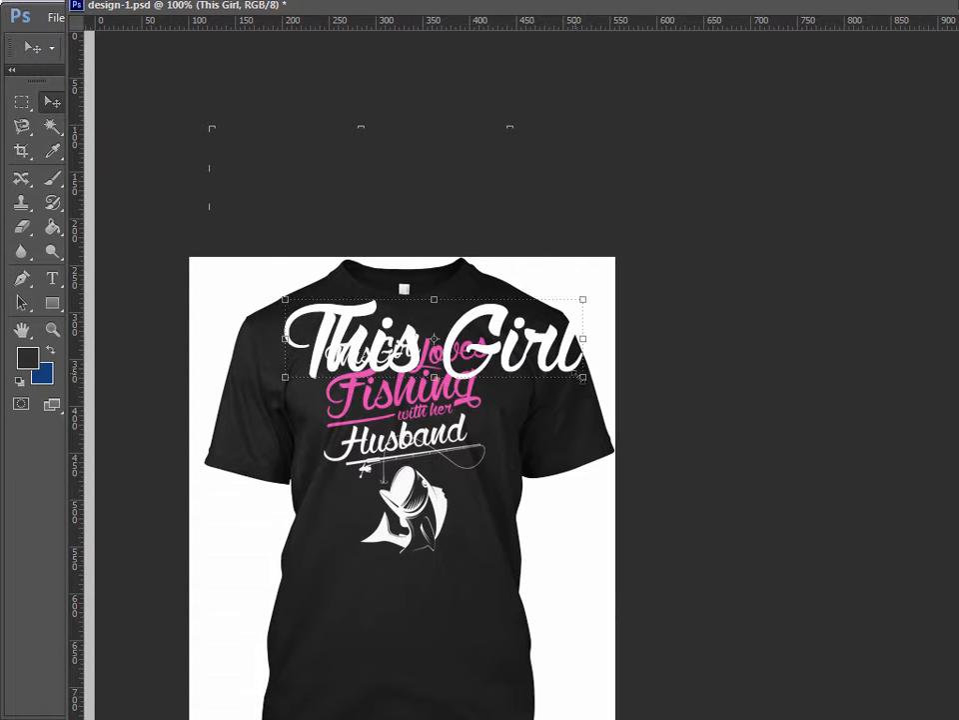
pyautogui.click(584, 378)
pyautogui.moveTo(591, 401); pyautogui.dragTo(435, 322)
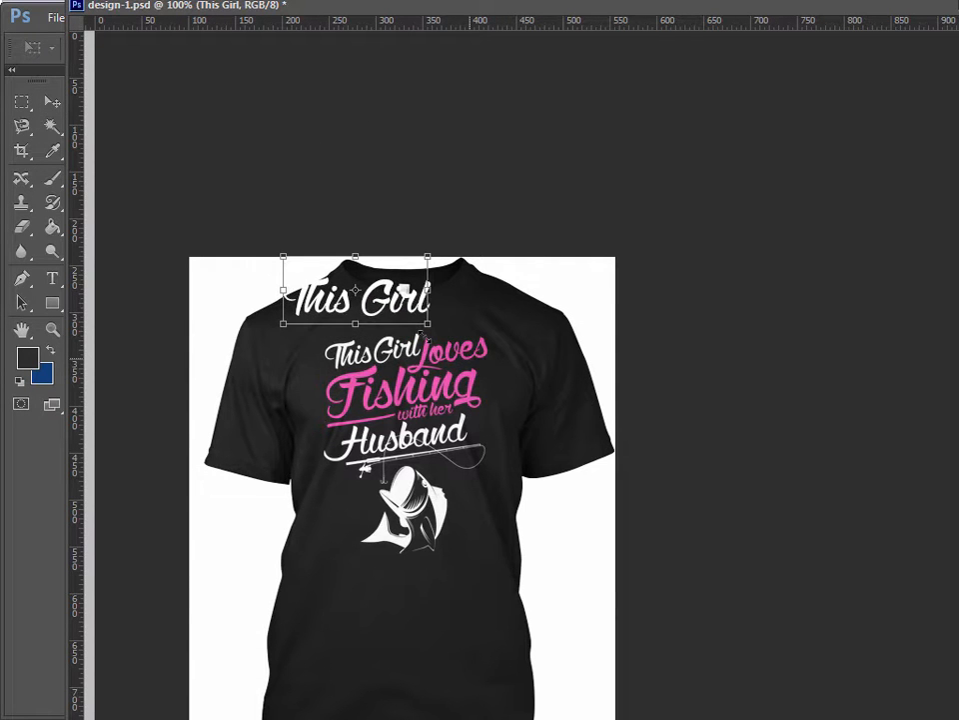
pyautogui.moveTo(357, 294); pyautogui.dragTo(390, 351)
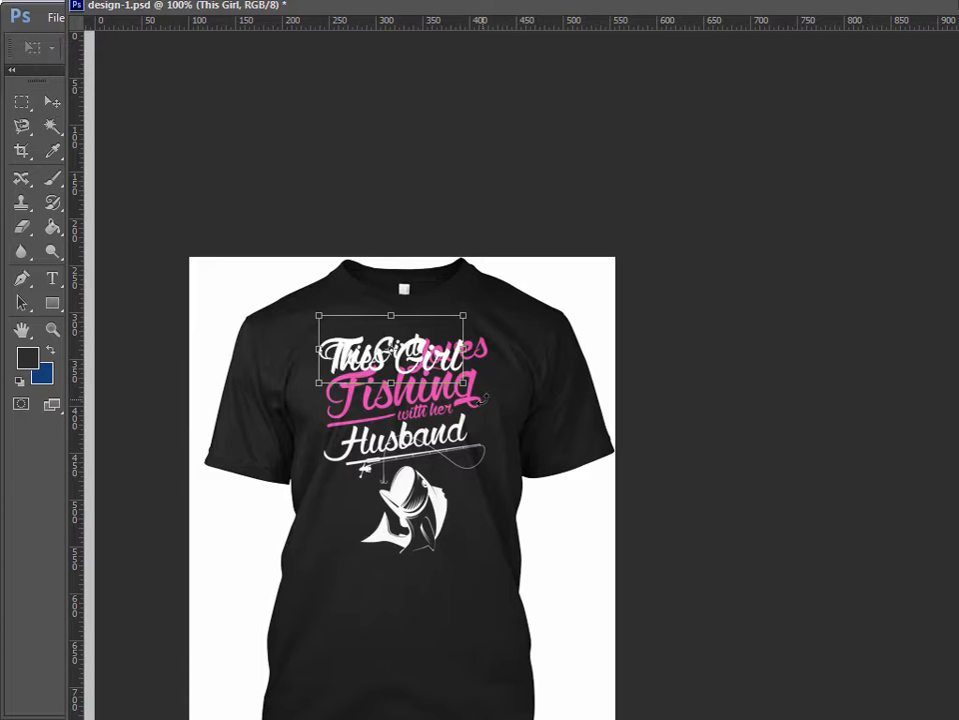
# Rotate the "This Girl" text counterclockwise to match the tilt of the shirt's lettering, and place it over the print's first line
pyautogui.moveTo(484, 398); pyautogui.dragTo(490, 378)
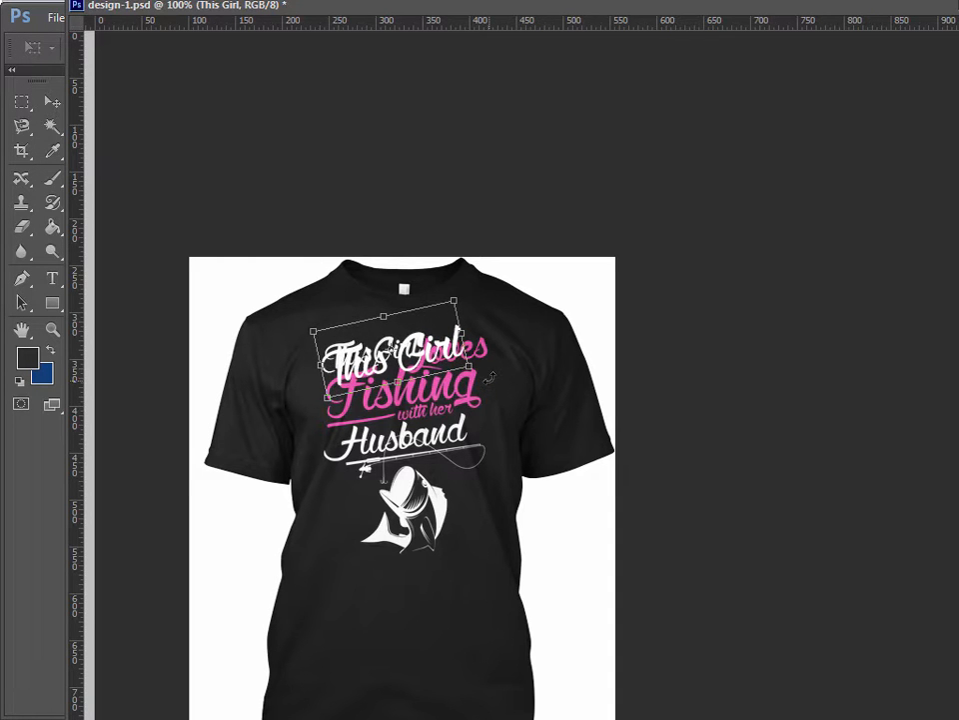
pyautogui.moveTo(388, 346); pyautogui.dragTo(447, 376)
pyautogui.moveTo(490, 420); pyautogui.dragTo(491, 424)
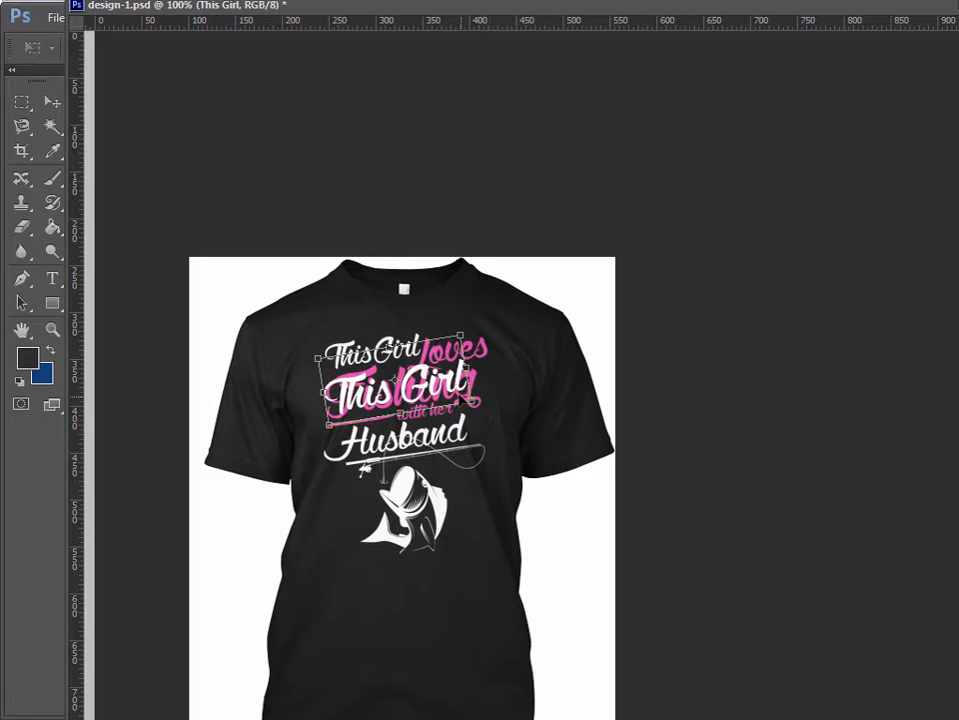
pyautogui.moveTo(393, 378); pyautogui.dragTo(376, 337)
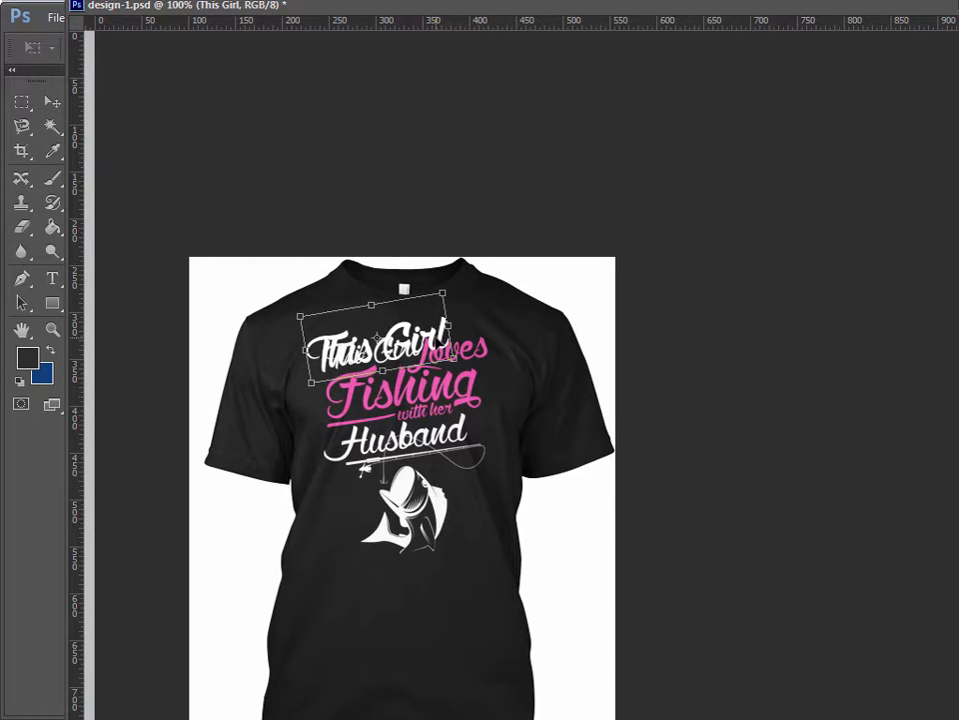
pyautogui.press('Return')
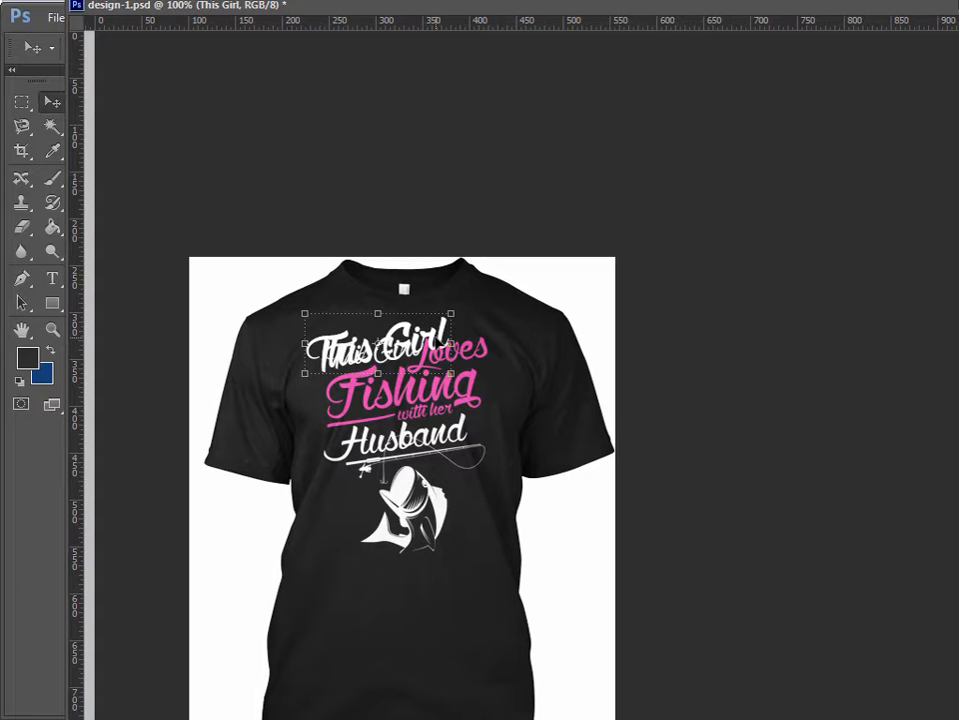
# Move the "This Girl" text up above the shirt and delete the shirt image layer
pyautogui.moveTo(375, 336); pyautogui.dragTo(374, 143)
pyautogui.click(581, 395)
pyautogui.press('Delete')
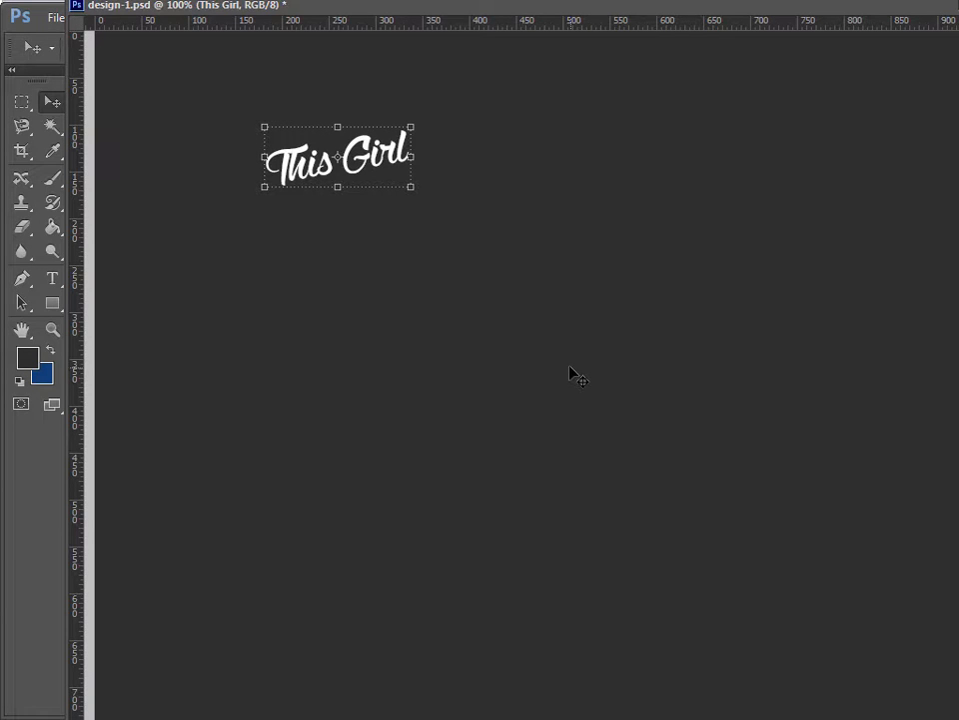
# Rotate the "This Girl" text very slightly clockwise
pyautogui.hotkey('ctrl', 't')
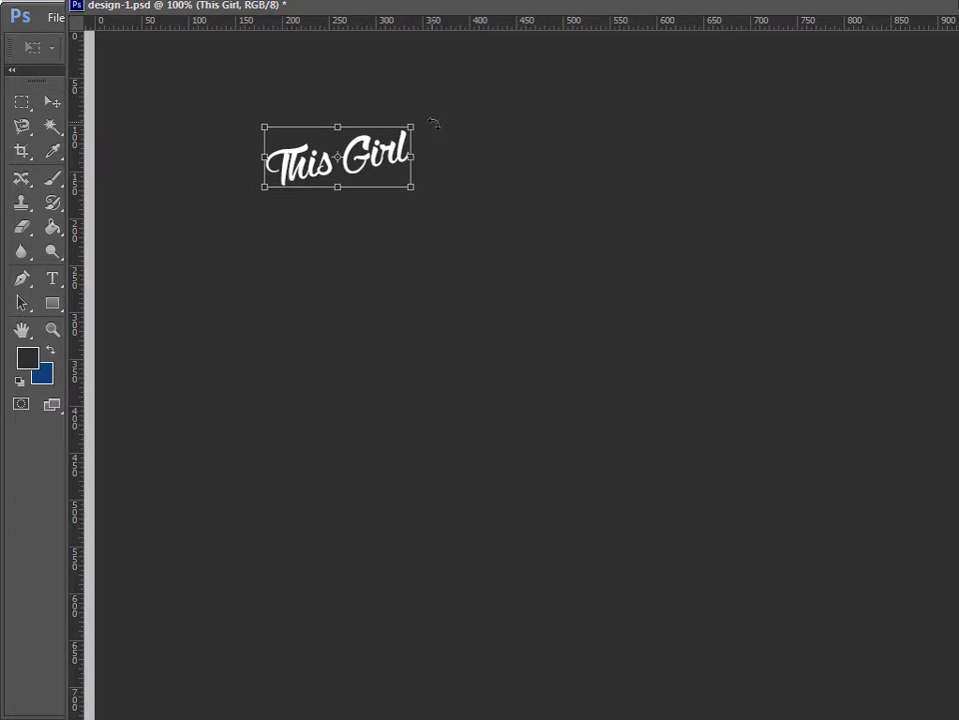
pyautogui.moveTo(432, 121); pyautogui.dragTo(435, 123)
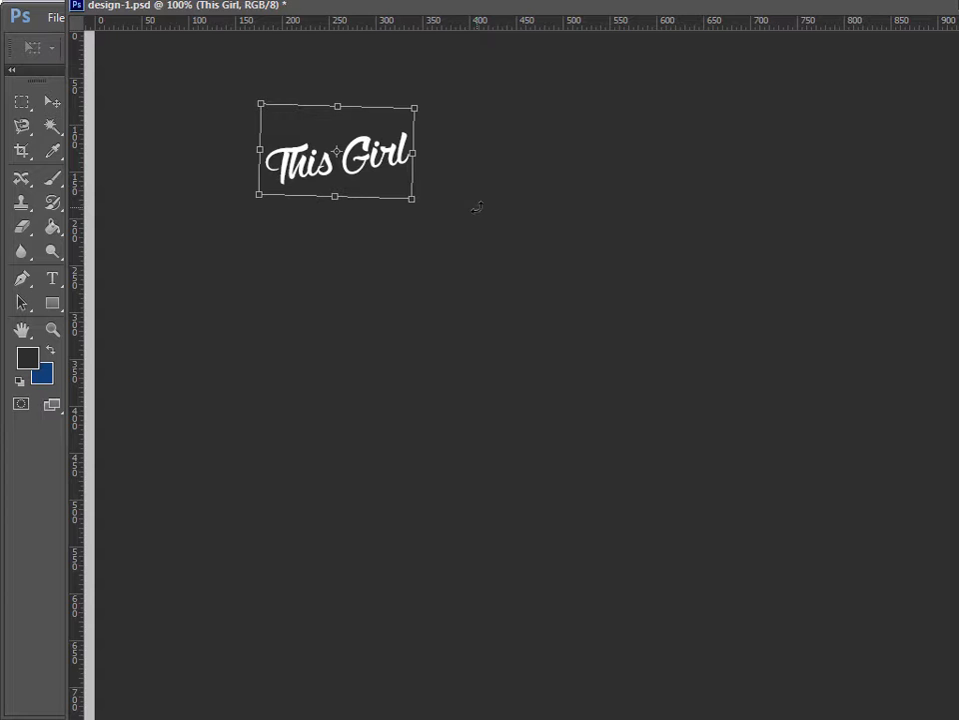
pyautogui.press('Escape')
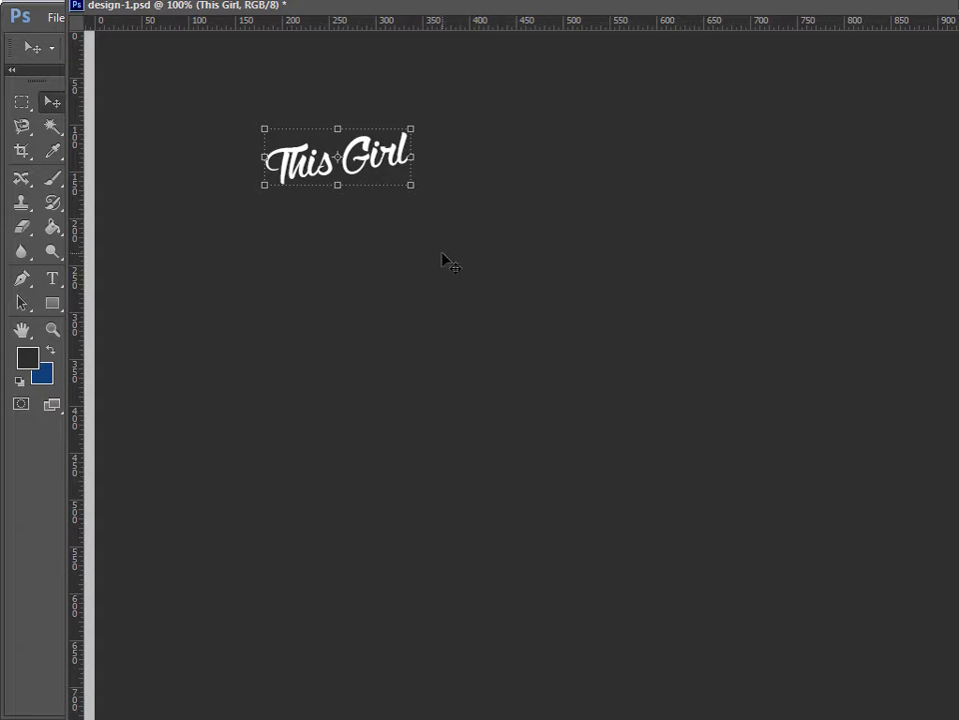
# Duplicate the "This Girl" text to the lower right and change the copy's wording to "Loves"
pyautogui.moveTo(440, 265); pyautogui.dragTo(585, 351)
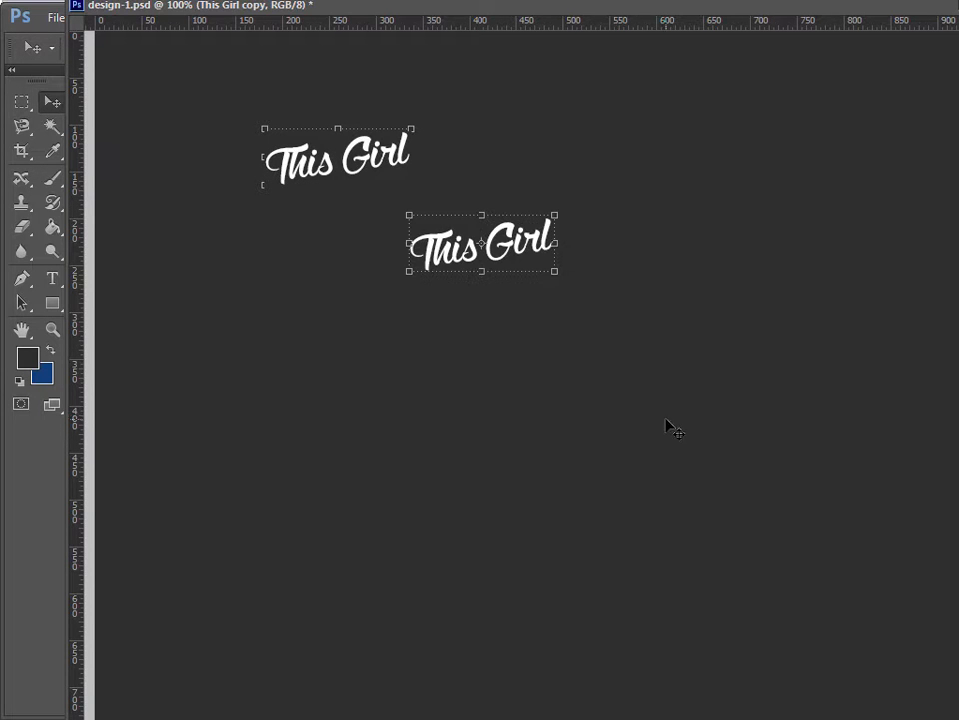
pyautogui.click(55, 285)
pyautogui.moveTo(553, 238); pyautogui.dragTo(301, 269)
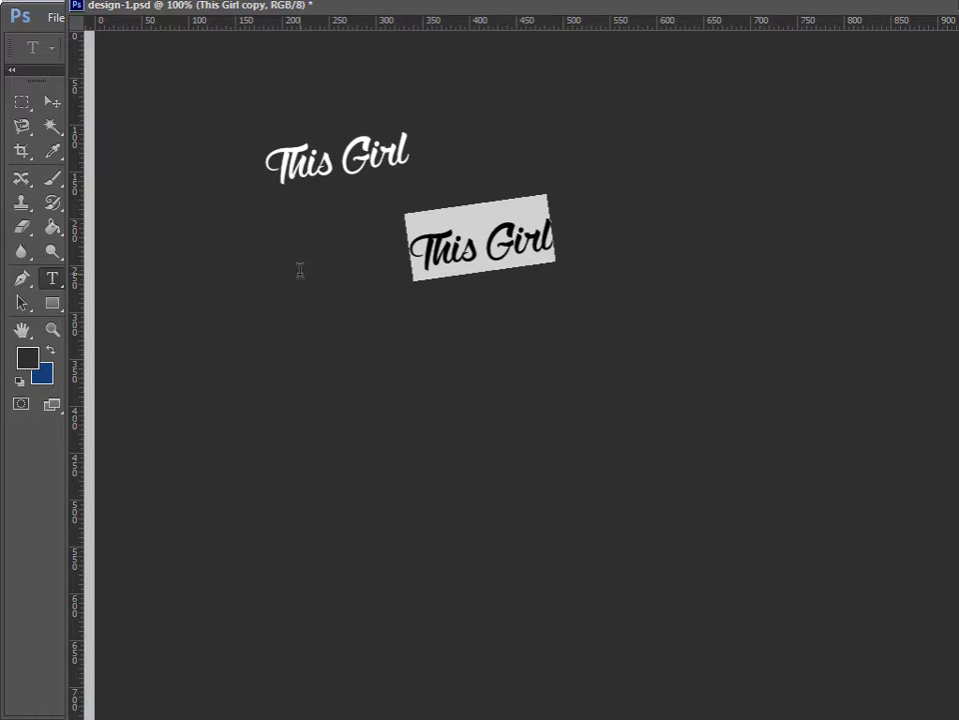
pyautogui.write('Loves')
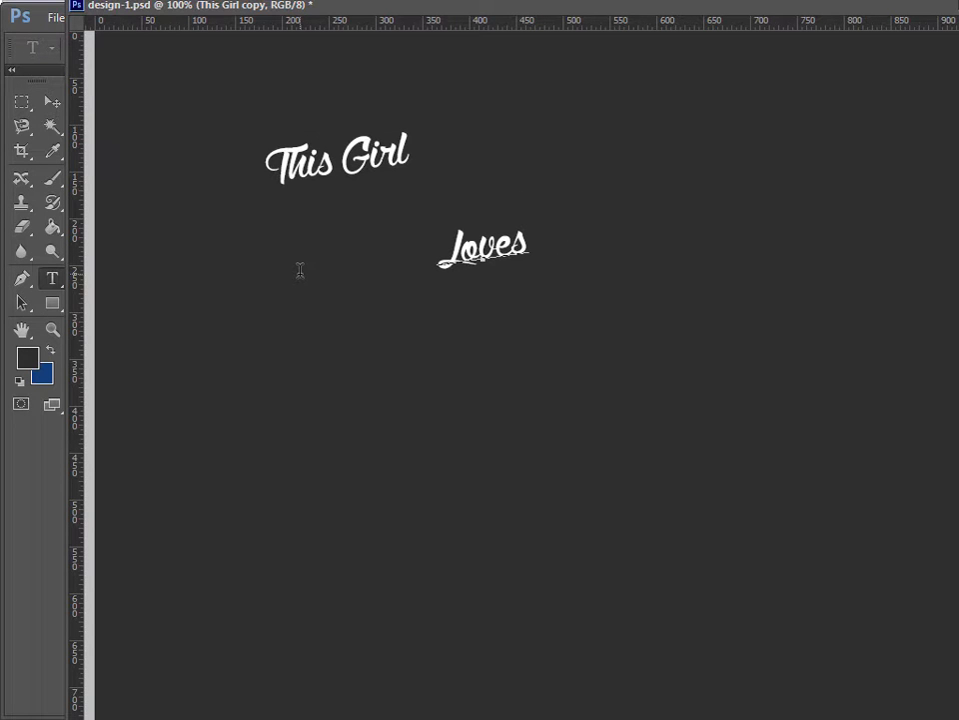
# Enlarge the "Loves" text to about 175 px wide directly right of "This Girl", and save the document
pyautogui.click(52, 101)
pyautogui.moveTo(508, 247); pyautogui.dragTo(572, 252)
pyautogui.hotkey('ctrl', 't')
pyautogui.moveTo(548, 198); pyautogui.dragTo(505, 152)
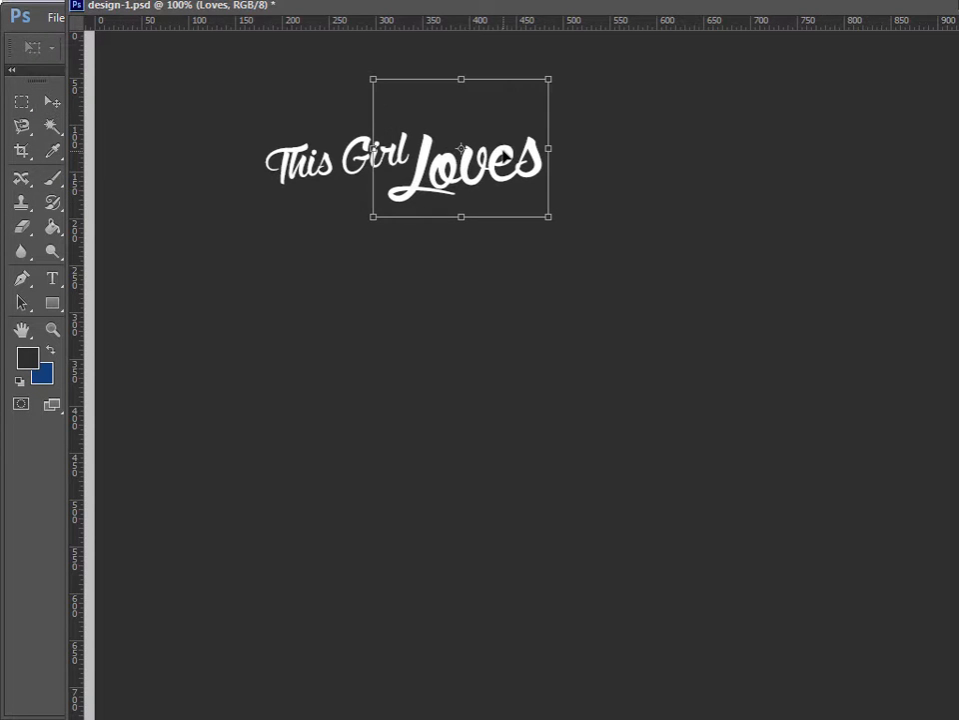
pyautogui.press('Return')
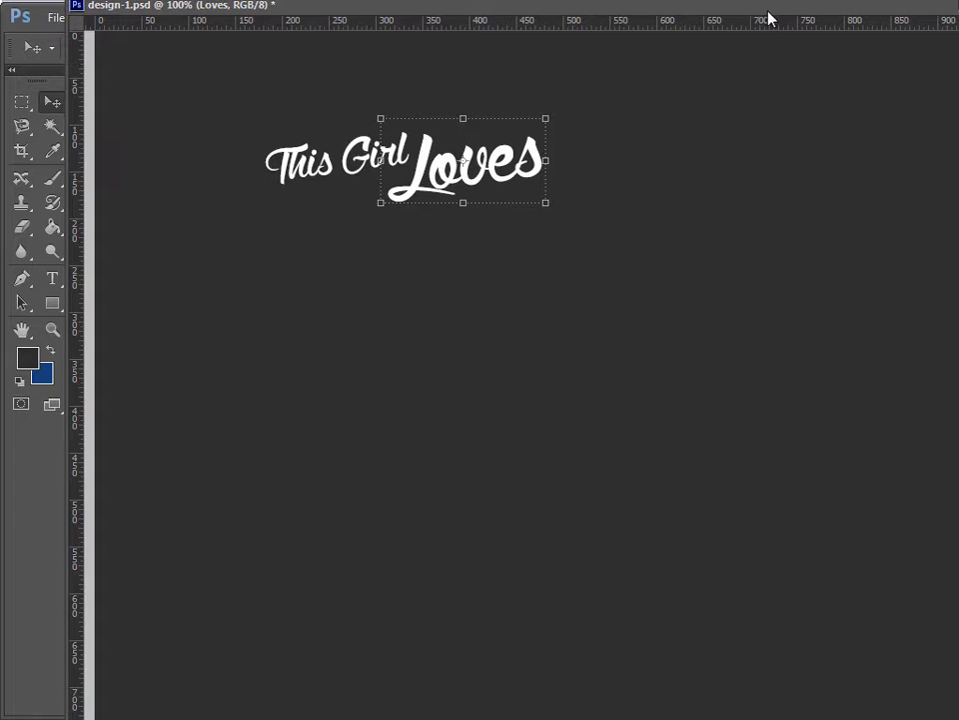
pyautogui.hotkey('ctrl', 's')
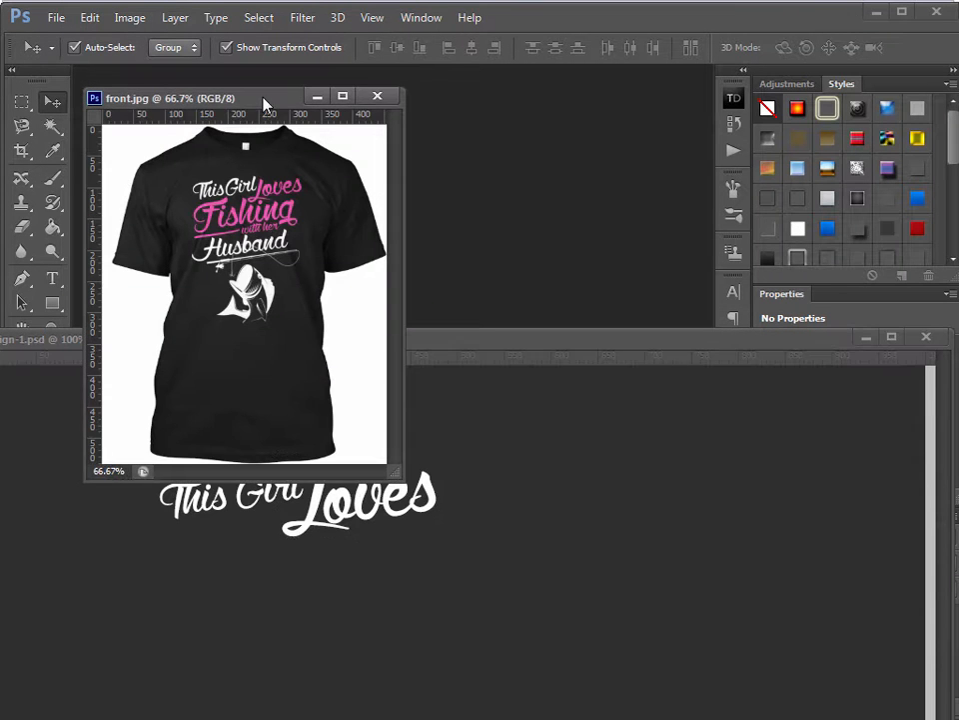
# Set the background color to the pink #de55a7 sampled from the "Fishing" lettering in front.jpg
pyautogui.moveTo(263, 98); pyautogui.dragTo(426, 92)
pyautogui.moveTo(197, 334); pyautogui.dragTo(602, 399)
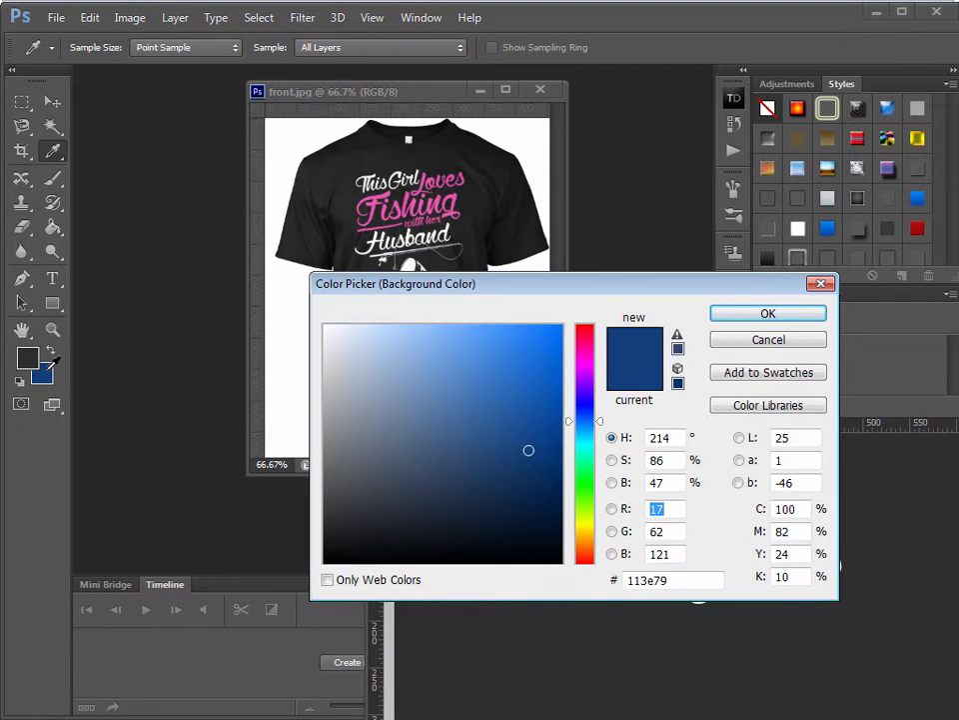
pyautogui.click(408, 204)
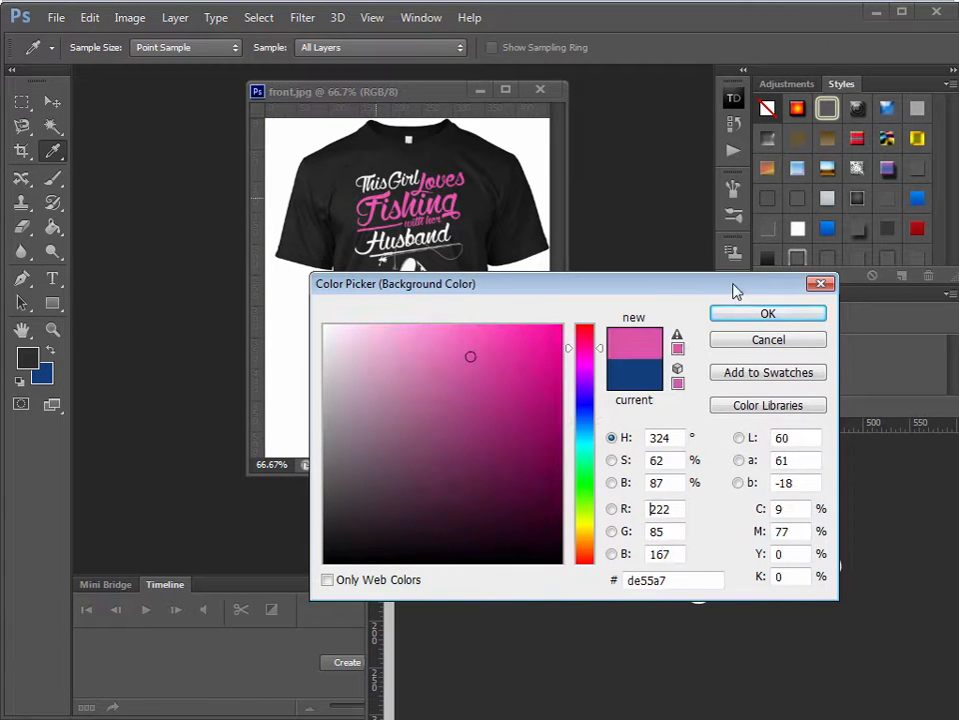
pyautogui.click(761, 313)
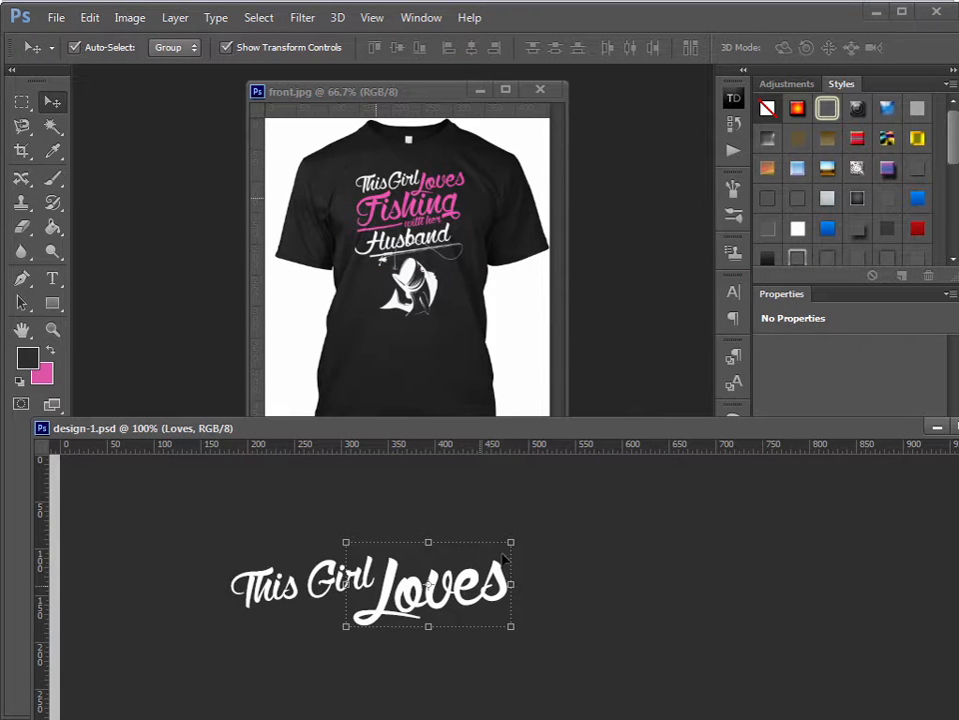
# Change the "Loves" text color to the pink background color, #de55a7
pyautogui.click(732, 294)
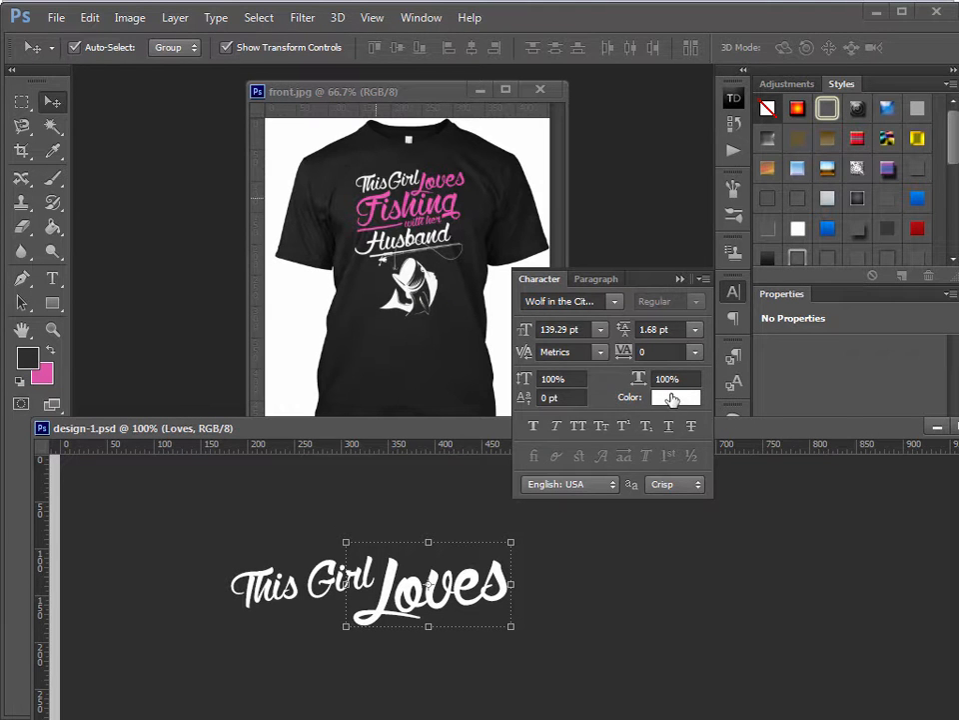
pyautogui.click(672, 399)
pyautogui.click(44, 372)
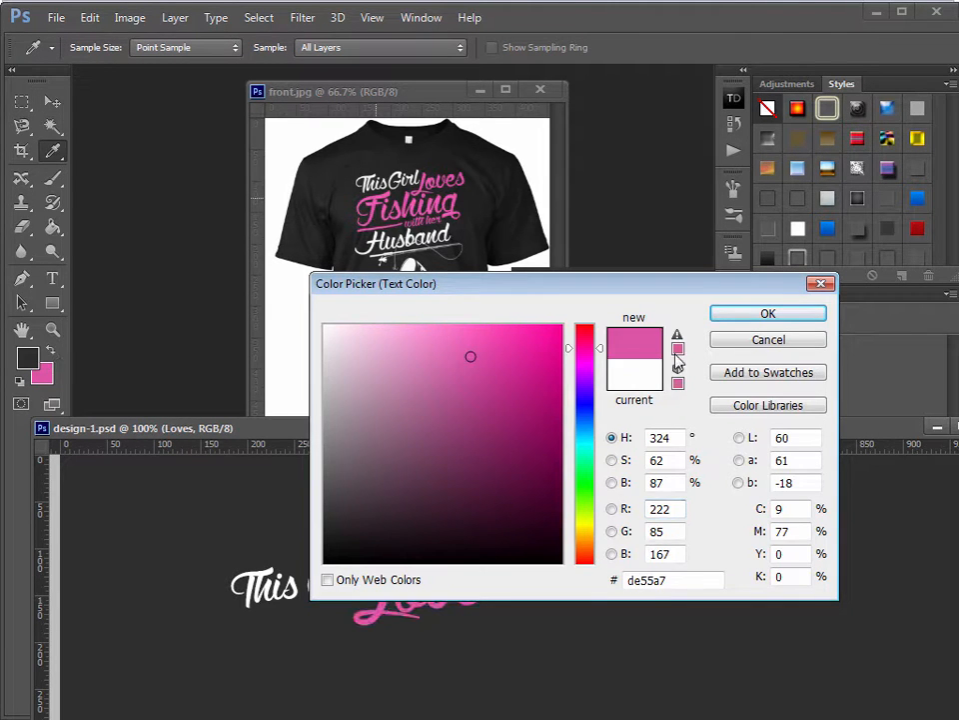
pyautogui.click(744, 316)
pyautogui.press('v')
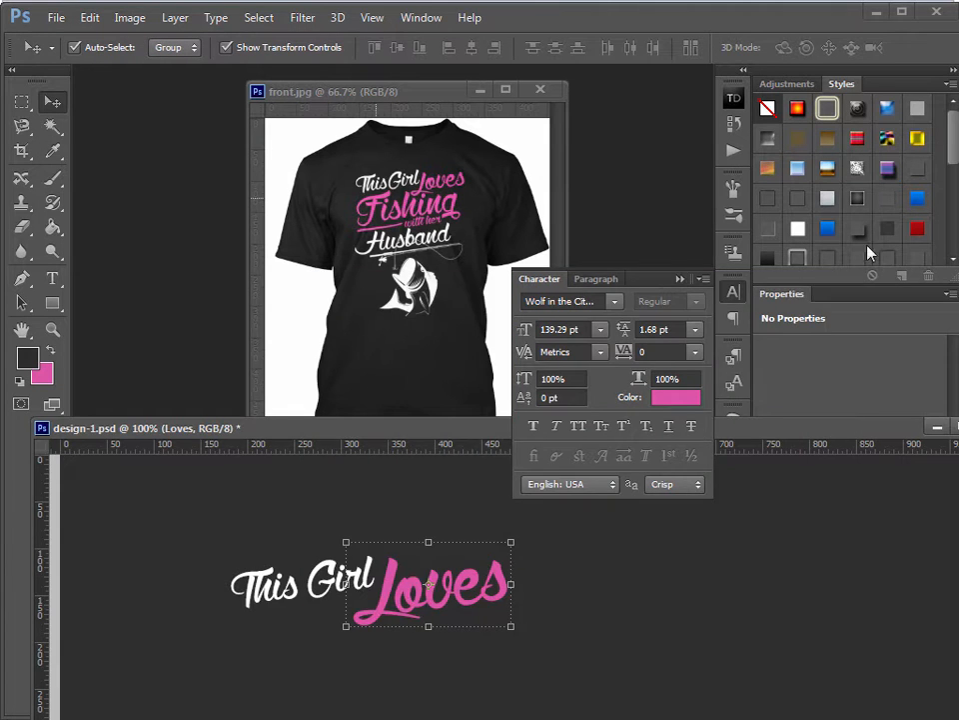
pyautogui.moveTo(736, 428); pyautogui.dragTo(720, 288)
pyautogui.click(680, 280)
# Duplicate the pink "Loves" text below the first line and change the copy's wording to "Fishing"
pyautogui.moveTo(778, 273); pyautogui.dragTo(724, 15)
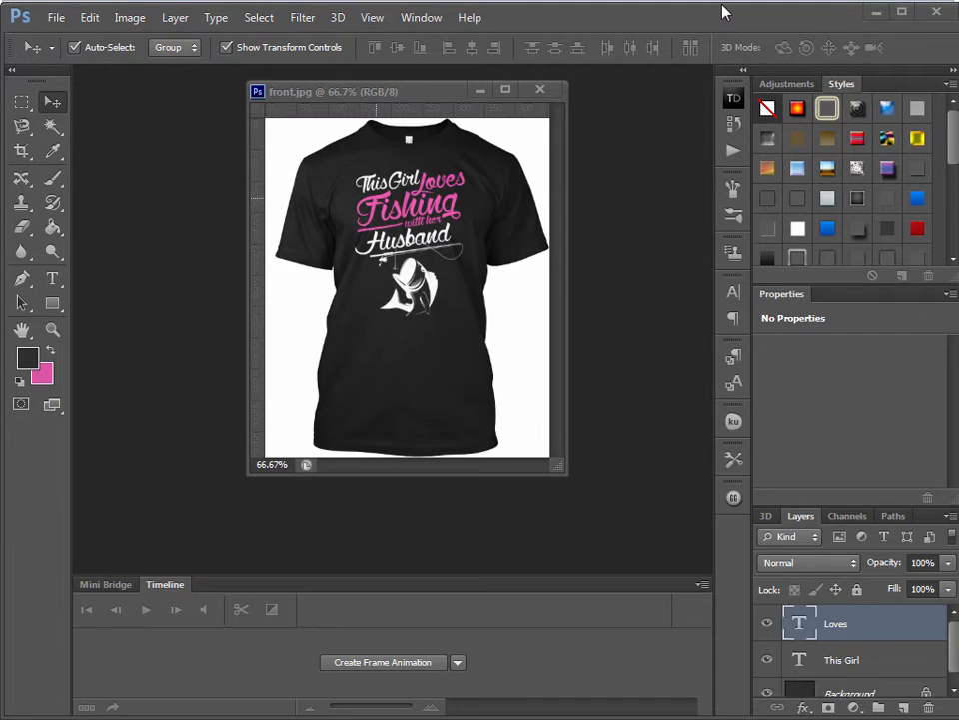
pyautogui.moveTo(477, 268); pyautogui.dragTo(397, 372)
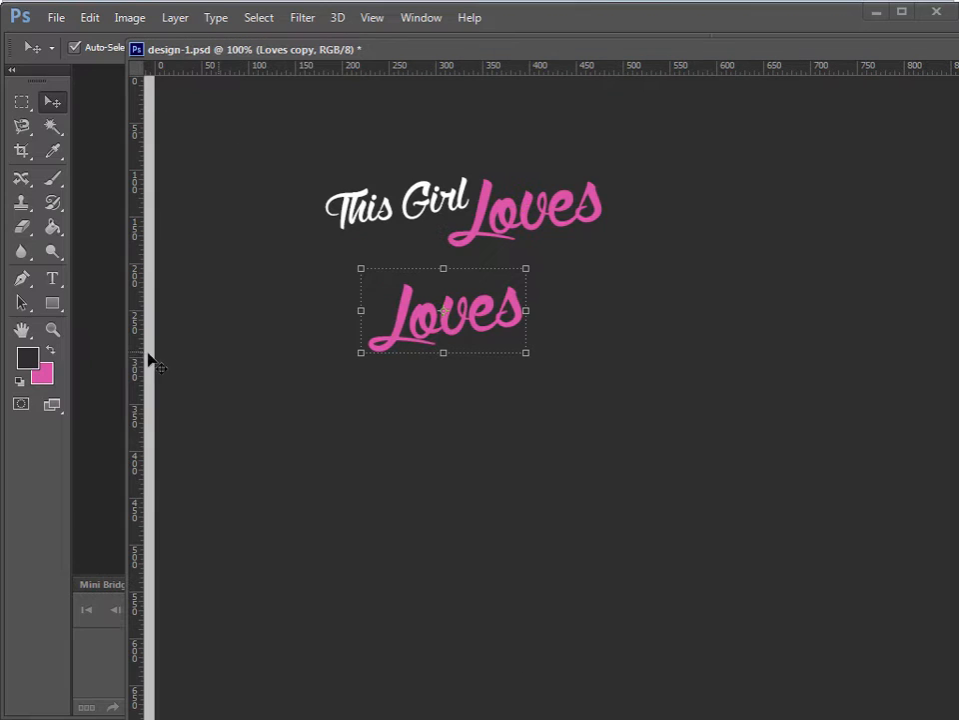
pyautogui.click(54, 278)
pyautogui.click(408, 306)
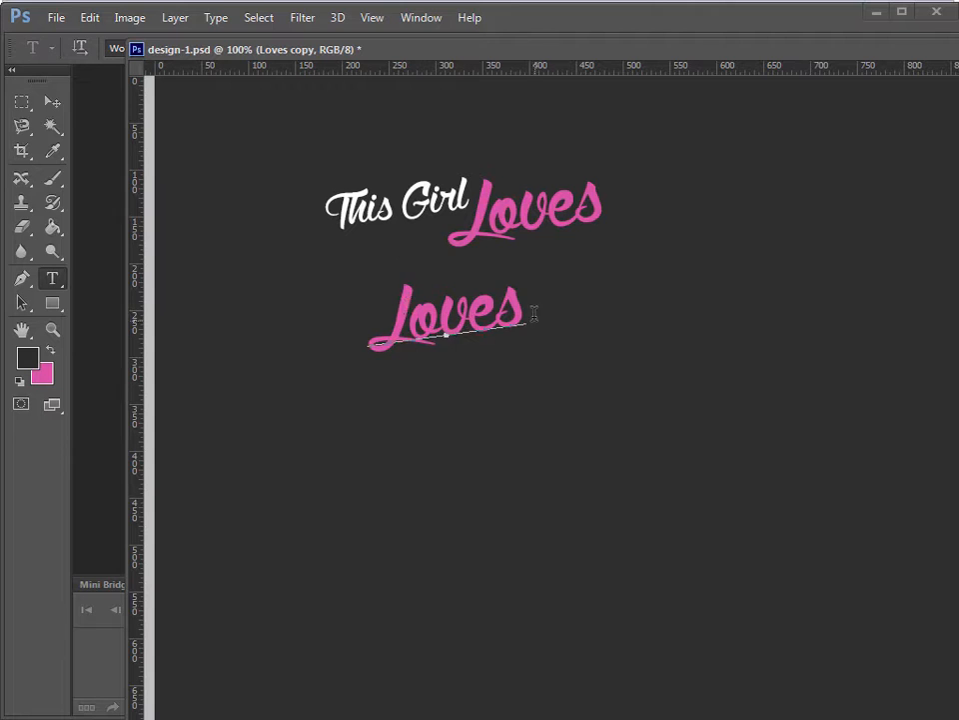
pyautogui.hotkey('ctrl', 'a')
pyautogui.write('Fishing')
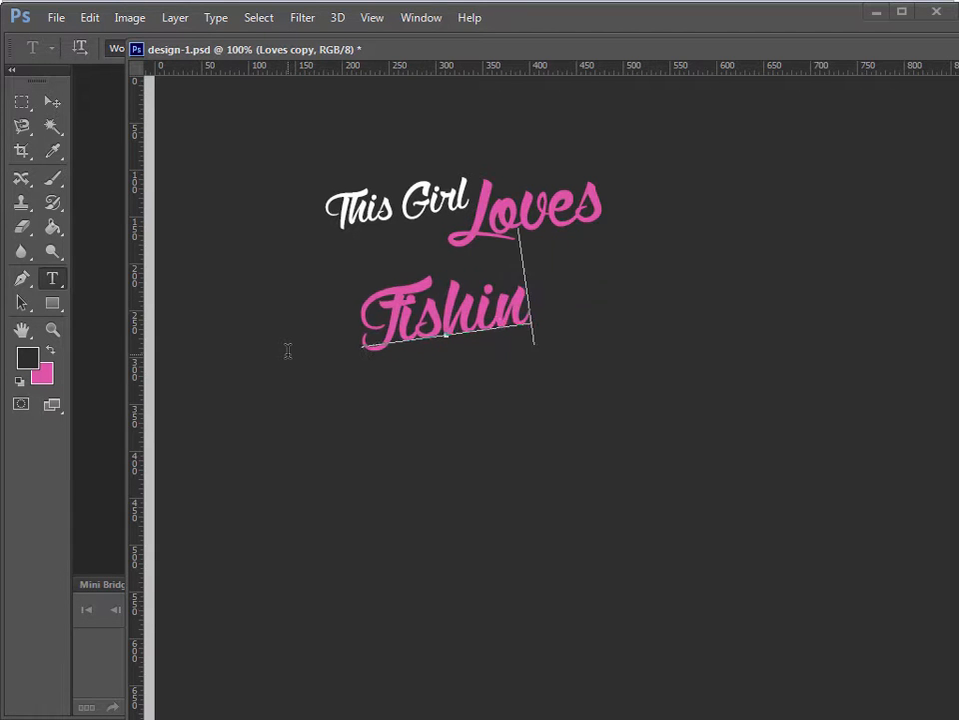
# Move the "Fishing" text up under "This Girl", aligned with its start, and save the document
pyautogui.click(58, 102)
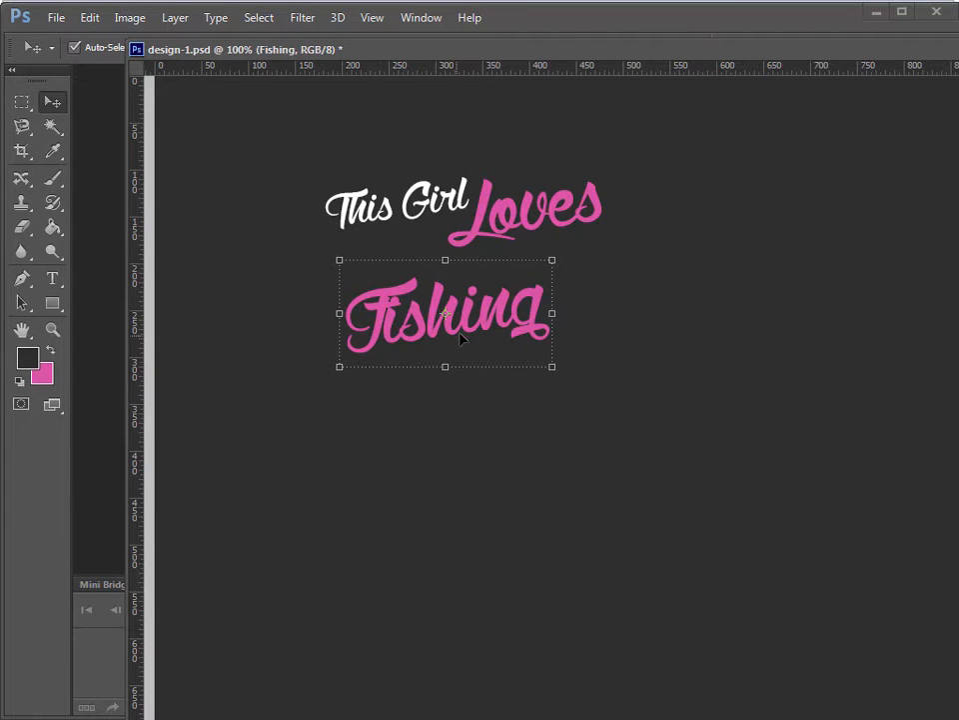
pyautogui.moveTo(453, 338); pyautogui.dragTo(468, 295)
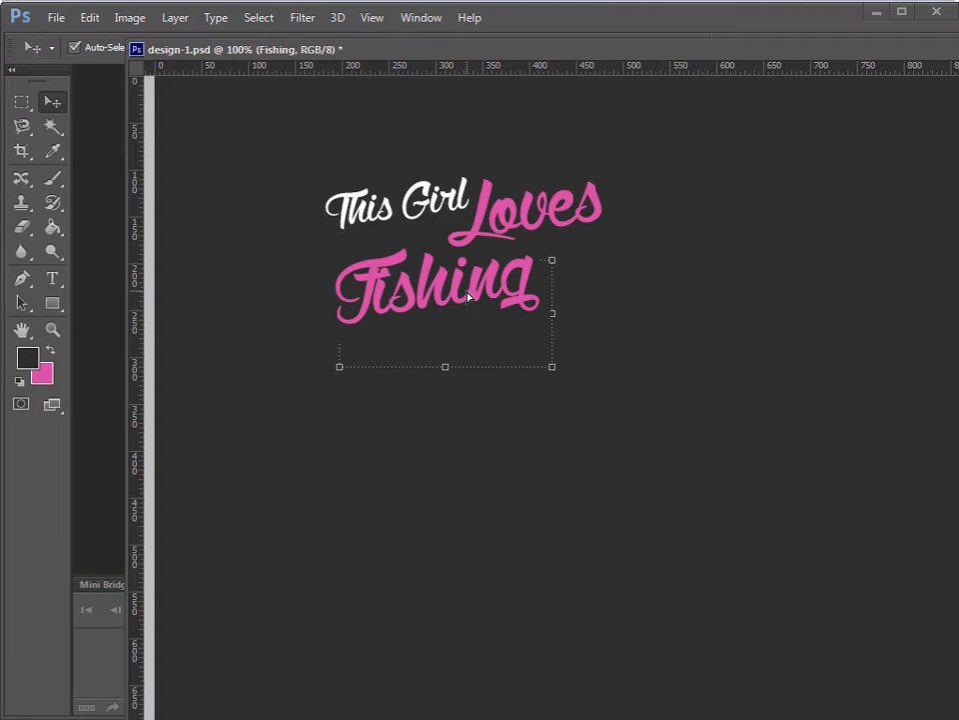
pyautogui.hotkey('ctrl', 's')
pyautogui.moveTo(728, 107); pyautogui.dragTo(711, 107)
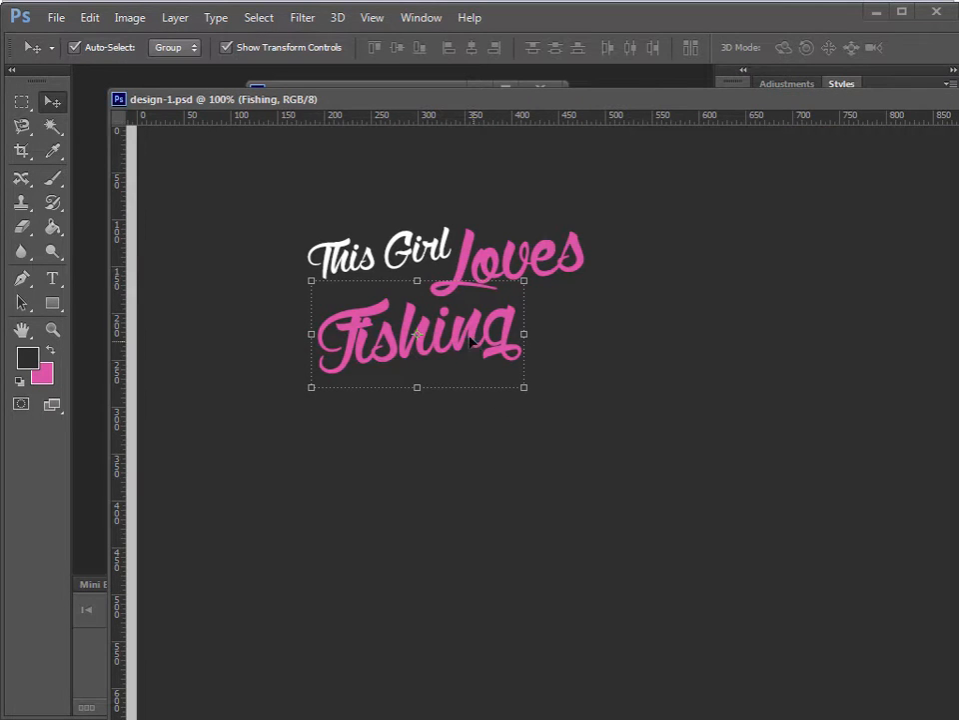
pyautogui.moveTo(471, 337); pyautogui.dragTo(459, 344)
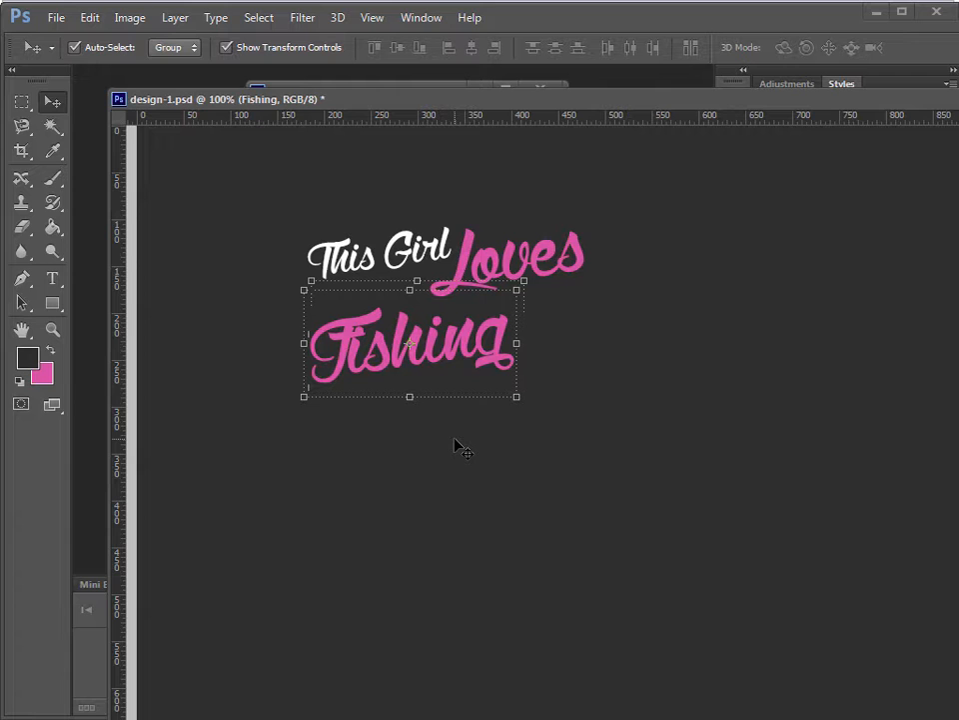
# Duplicate the "Fishing" text below itself and change the copy's wording to "with her"
pyautogui.moveTo(446, 354); pyautogui.dragTo(492, 440)
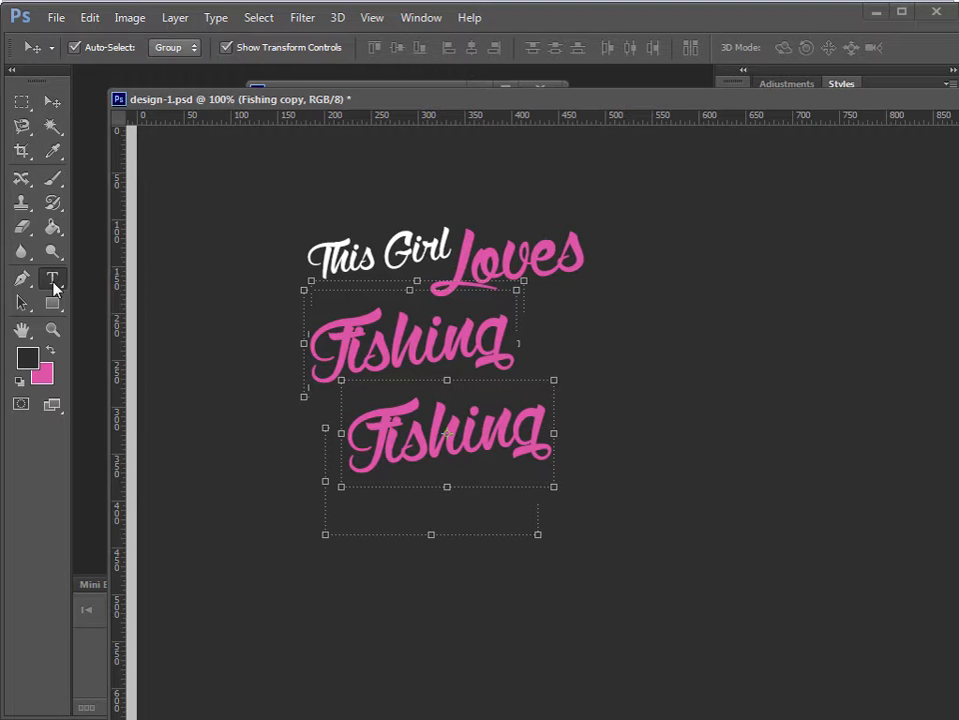
pyautogui.click(52, 278)
pyautogui.doubleClick(478, 424)
pyautogui.write('with her')
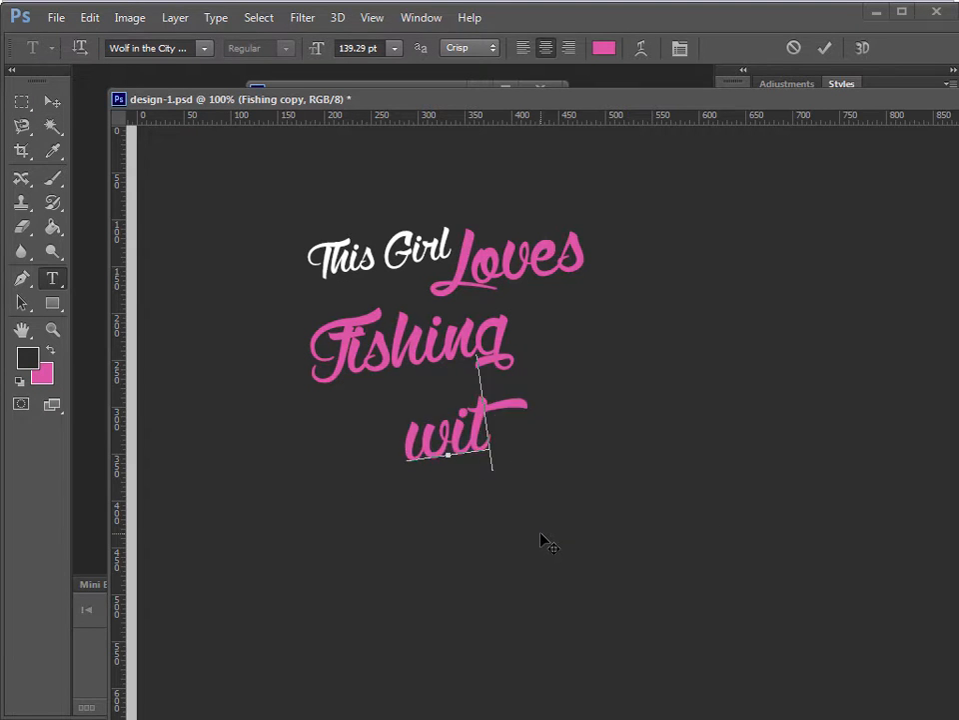
# Shrink the "with her" text to about 130 px wide and place it directly below "Fishing"
pyautogui.click(52, 101)
pyautogui.click(562, 470)
pyautogui.moveTo(559, 486); pyautogui.dragTo(450, 392)
pyautogui.press('Return')
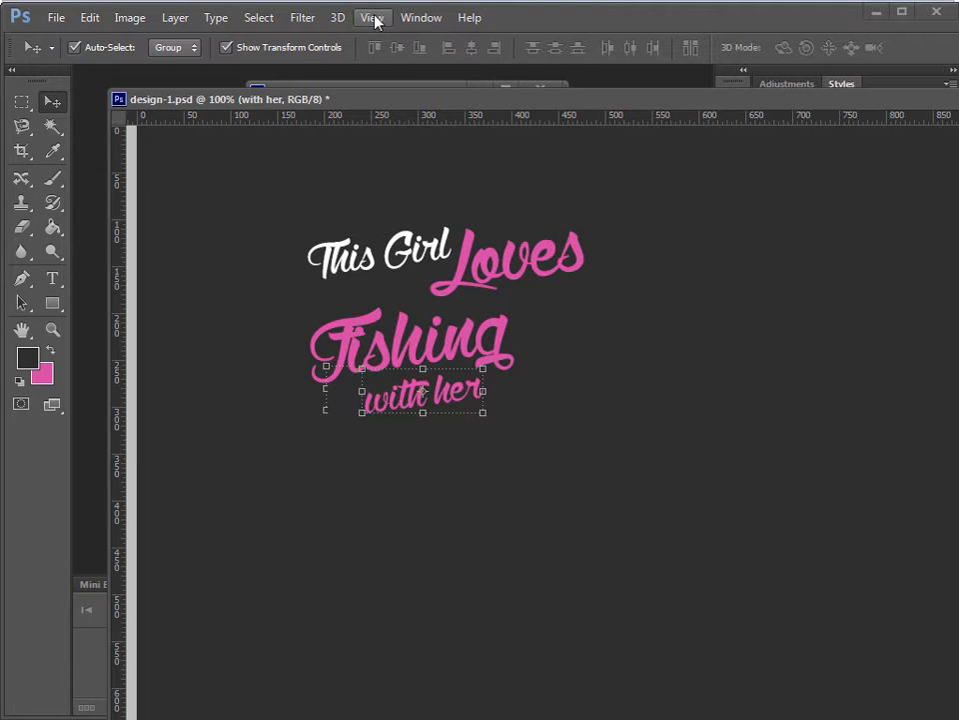
pyautogui.click(373, 18)
pyautogui.click(400, 347)
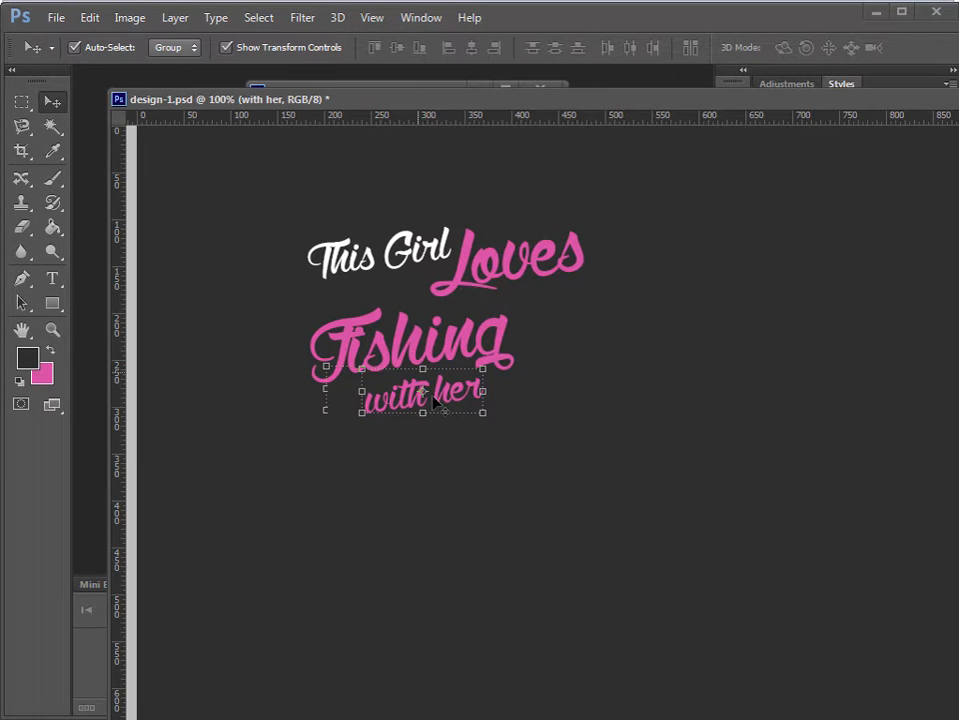
# Save the document, then shrink the "with her" text to about 100 px wide, tucked closely beneath "Fishing"
pyautogui.moveTo(442, 394); pyautogui.dragTo(444, 392)
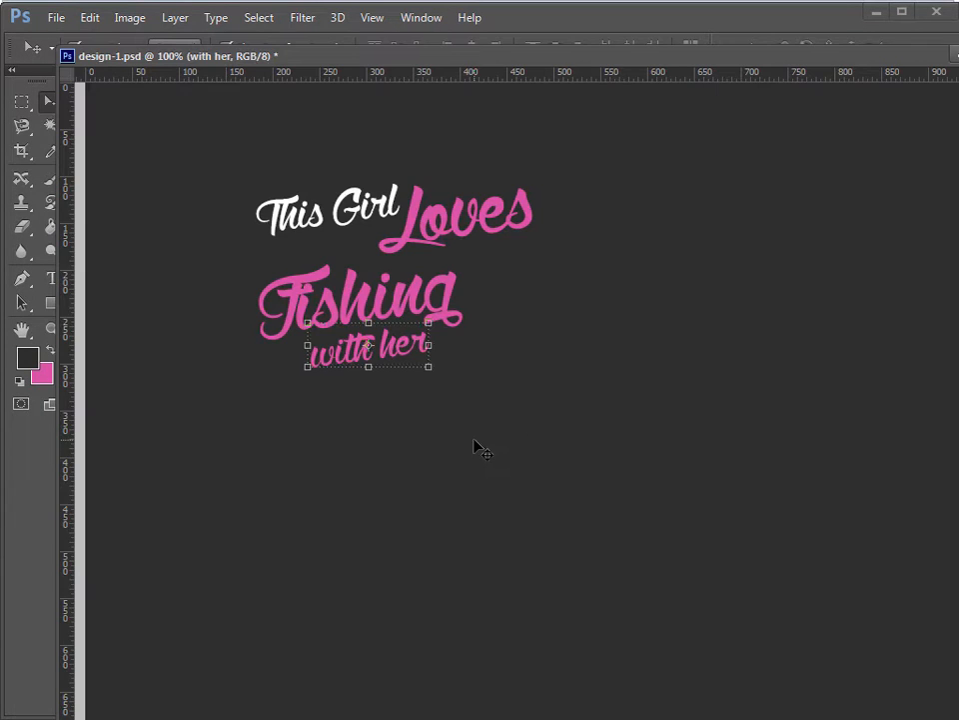
pyautogui.click(479, 450)
pyautogui.hotkey('ctrl', 's')
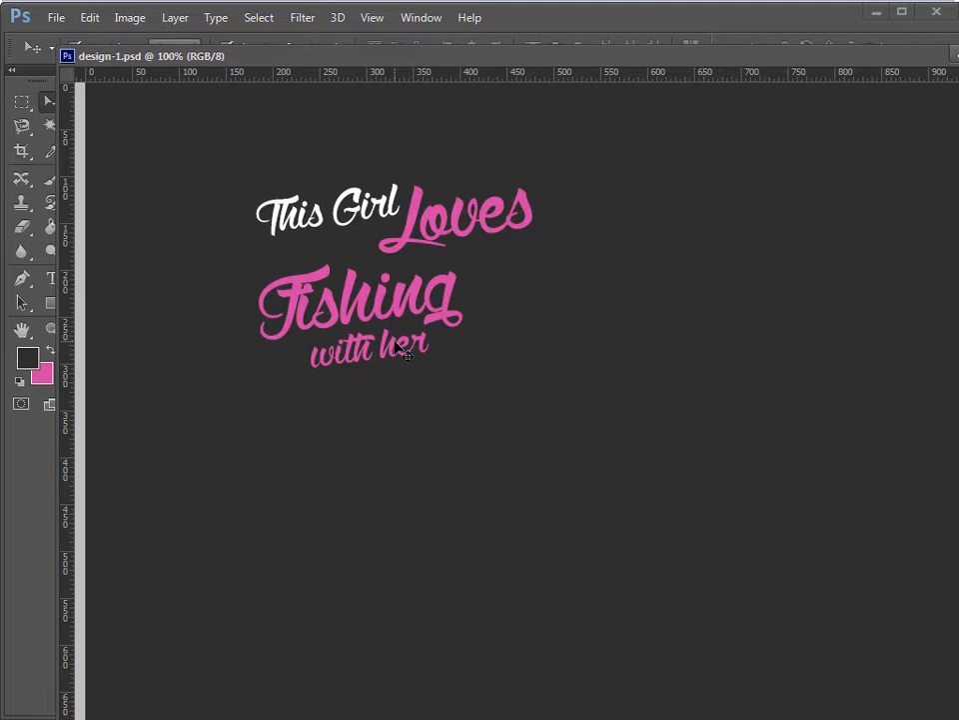
pyautogui.click(397, 343)
pyautogui.moveTo(433, 373); pyautogui.dragTo(401, 336)
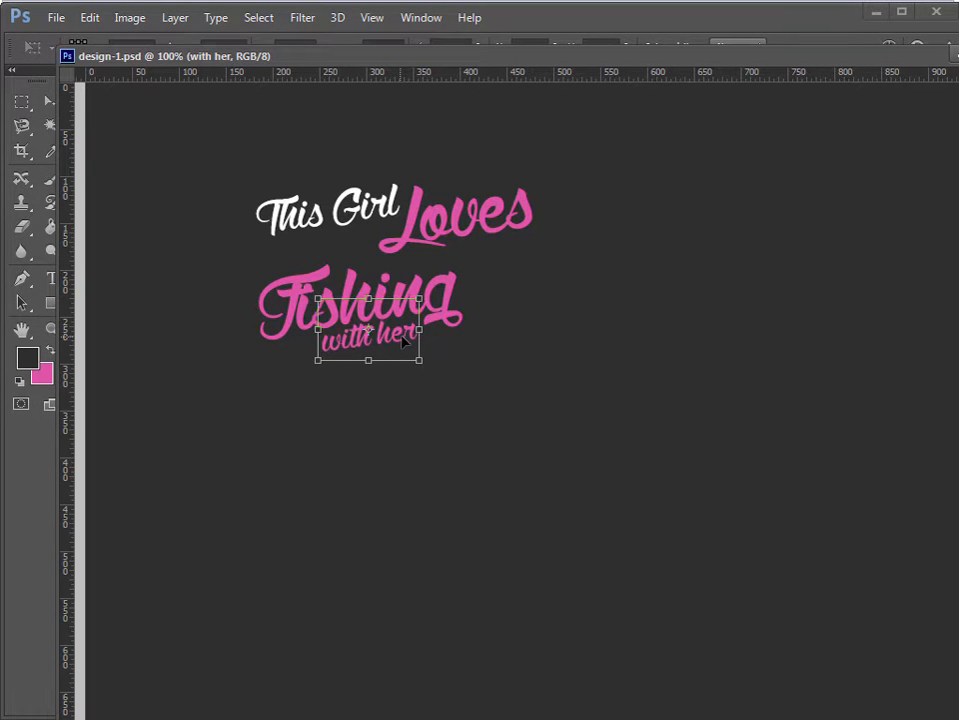
pyautogui.press('Return')
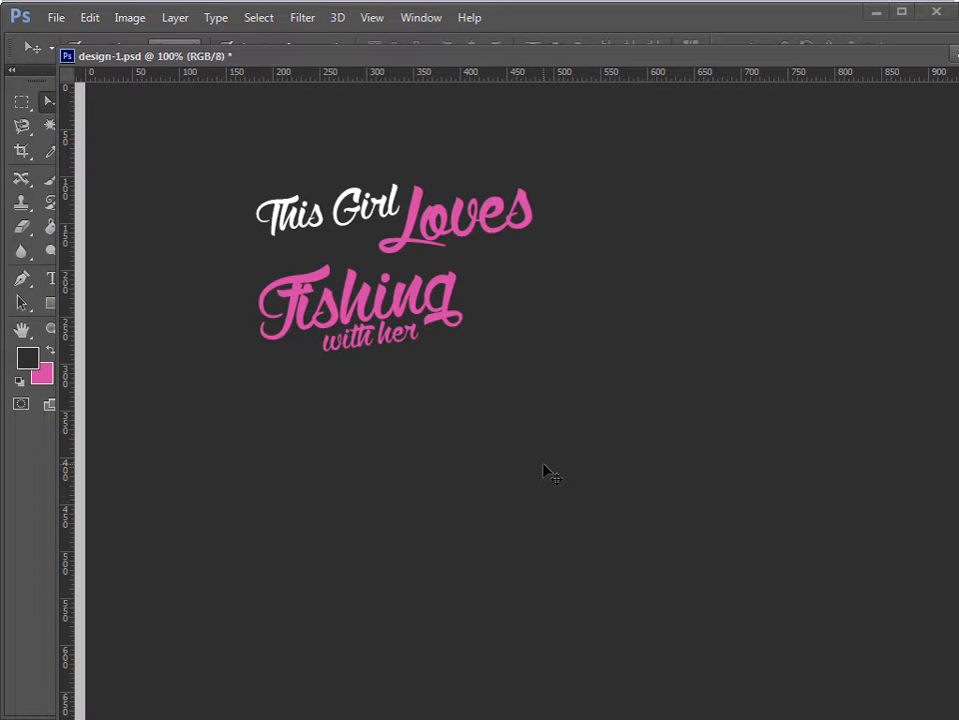
# Duplicate the white "This Girl" text below the design and change the copy's wording to "Dad"
pyautogui.click(323, 222)
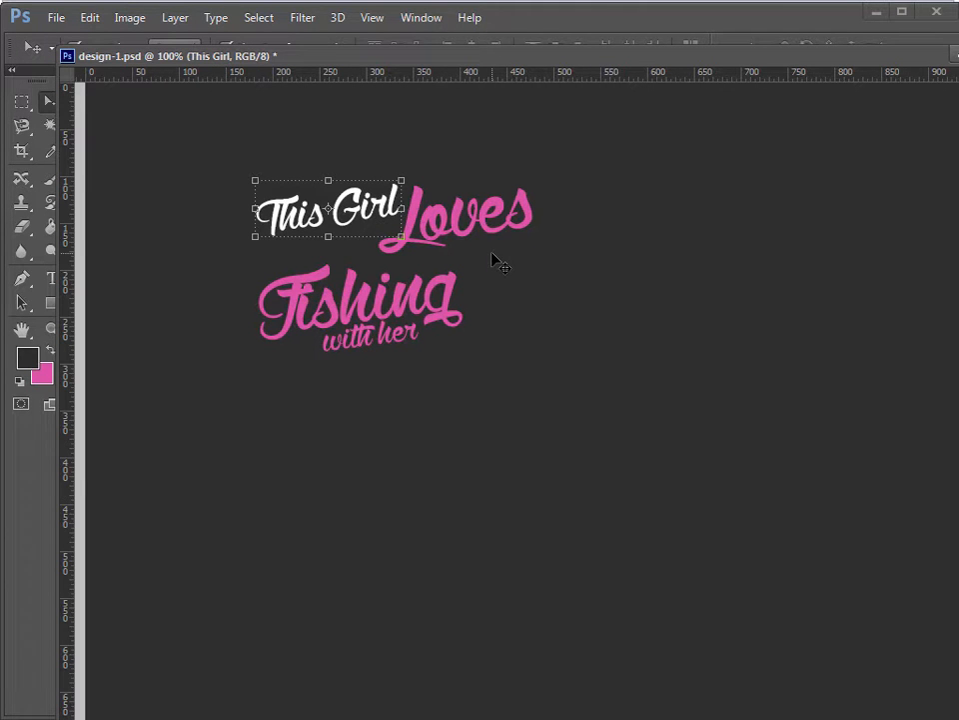
pyautogui.moveTo(498, 259); pyautogui.dragTo(568, 495)
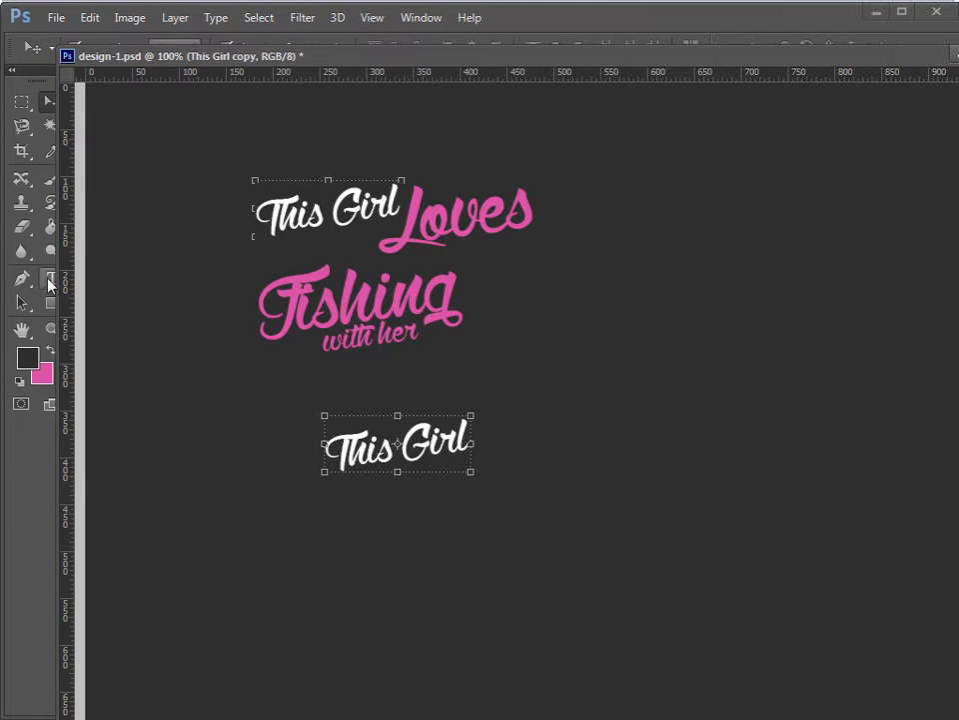
pyautogui.click(48, 284)
pyautogui.click(400, 452)
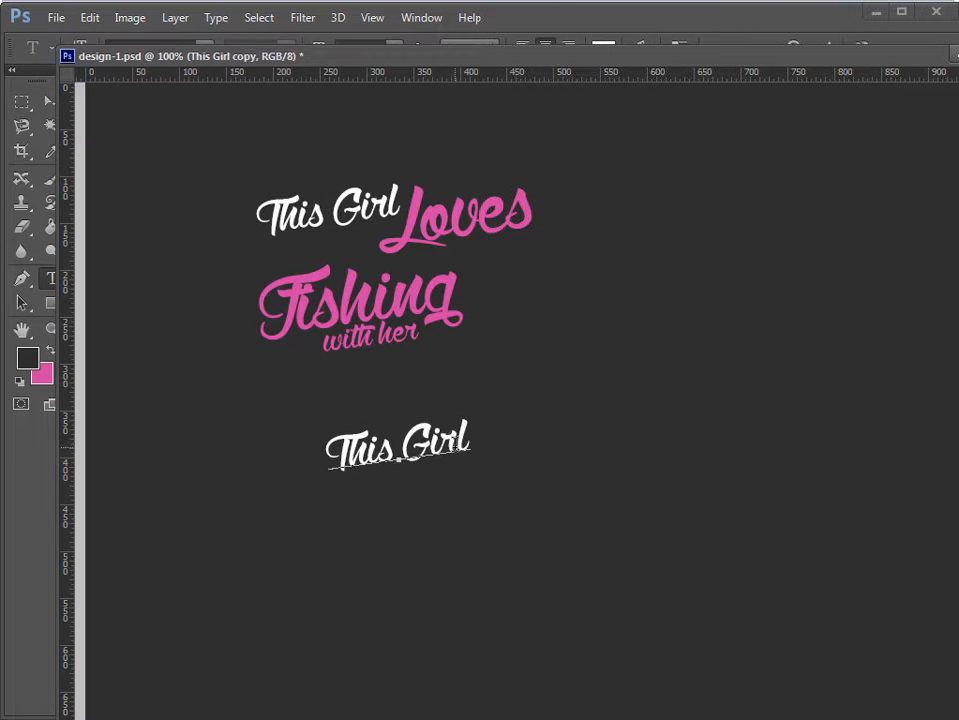
pyautogui.hotkey('ctrl', 'a')
pyautogui.write('Dad')
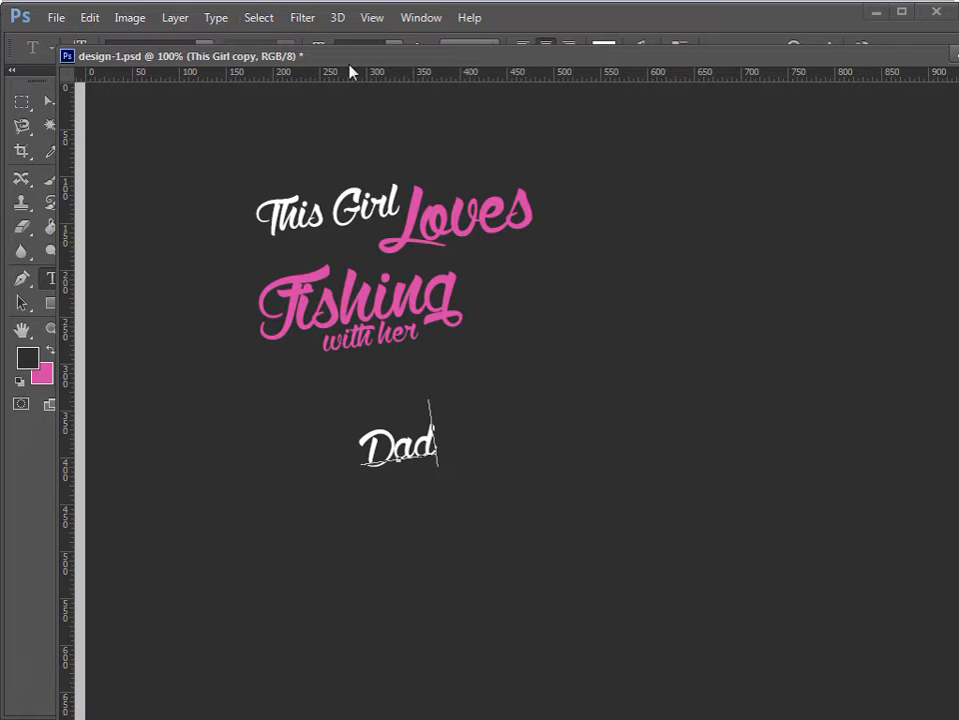
# Move the "Dad" text up to sit a short distance below "Fishing with her", near the start of the lines
pyautogui.moveTo(392, 62); pyautogui.dragTo(434, 63)
pyautogui.click(52, 102)
pyautogui.moveTo(465, 459); pyautogui.dragTo(388, 413)
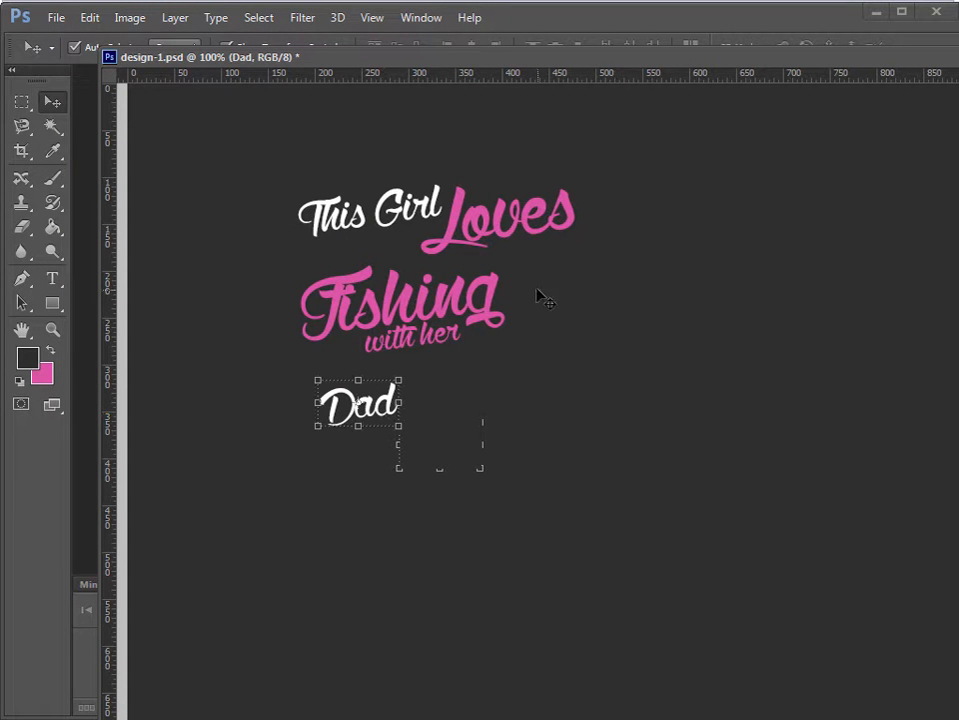
# Shrink the "Loves" text to about 145 px wide just above "Fishing", and move "This Girl" down directly in front of it
pyautogui.click(501, 232)
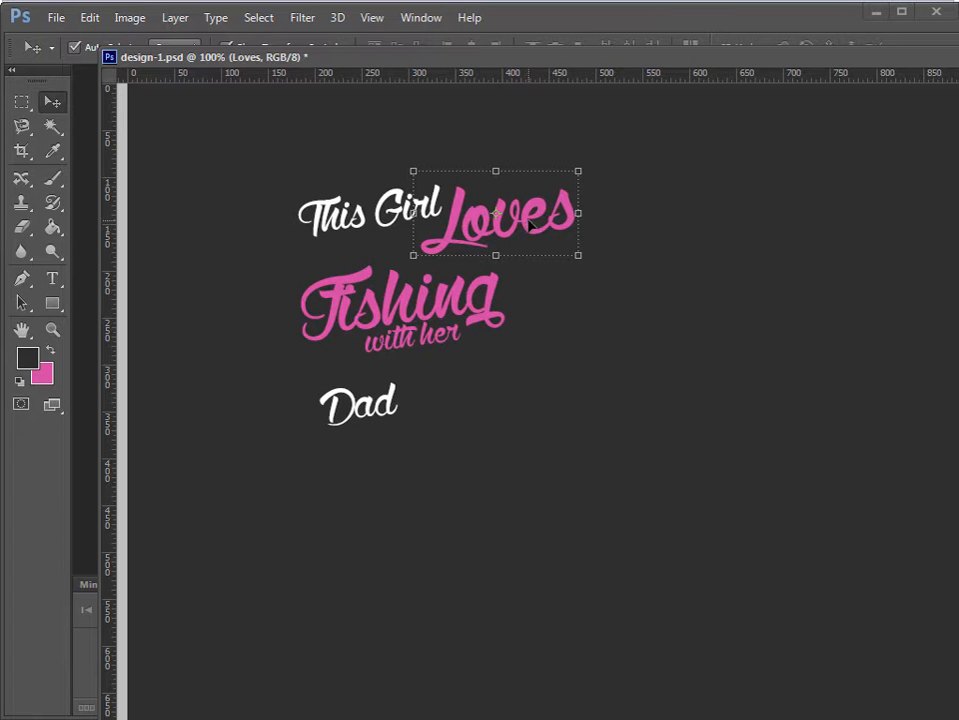
pyautogui.hotkey('ctrl', 't')
pyautogui.moveTo(587, 133); pyautogui.dragTo(557, 158)
pyautogui.moveTo(516, 222); pyautogui.dragTo(498, 241)
pyautogui.press('Return')
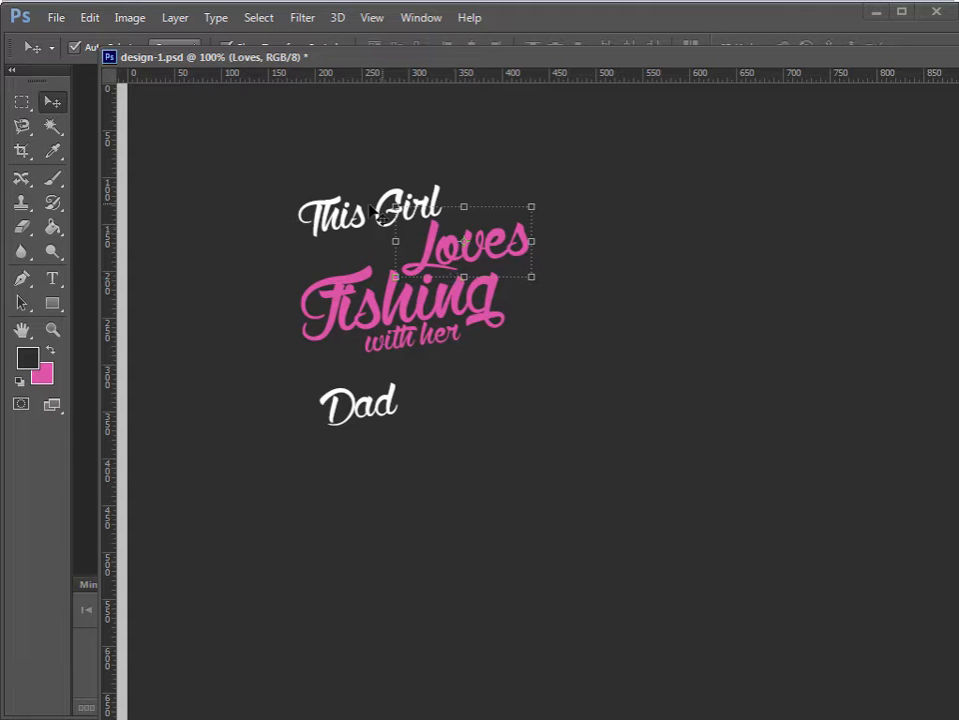
pyautogui.moveTo(361, 233); pyautogui.dragTo(327, 256)
pyautogui.click(750, 431)
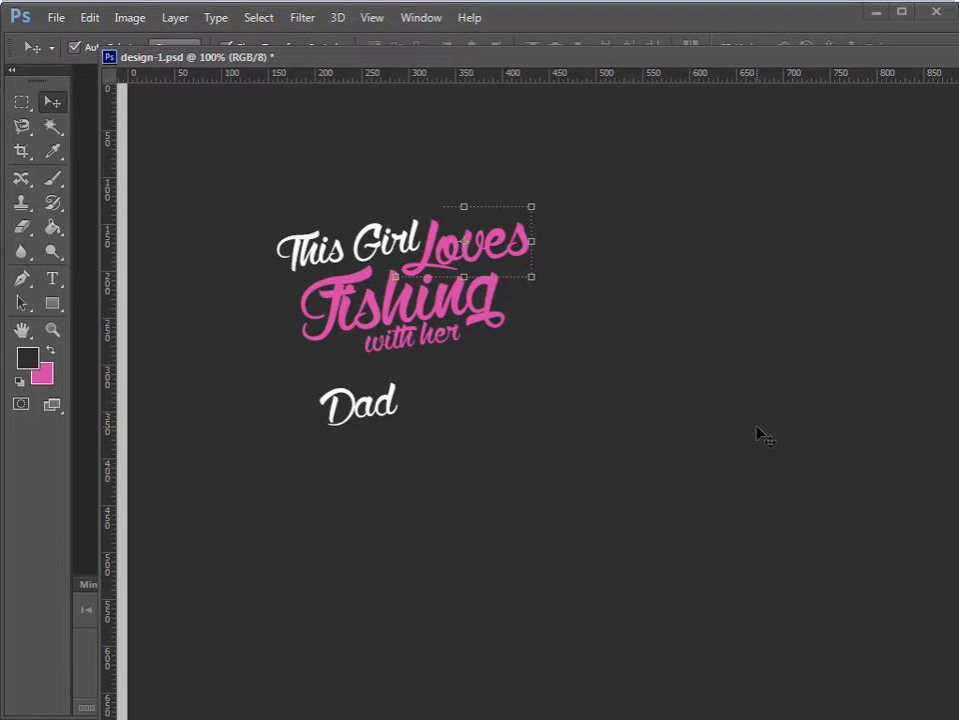
# Move "Dad" slightly lower and shrink the "with her" text to about 90 px wide beneath the end of "Fishing"
pyautogui.moveTo(392, 420); pyautogui.dragTo(408, 442)
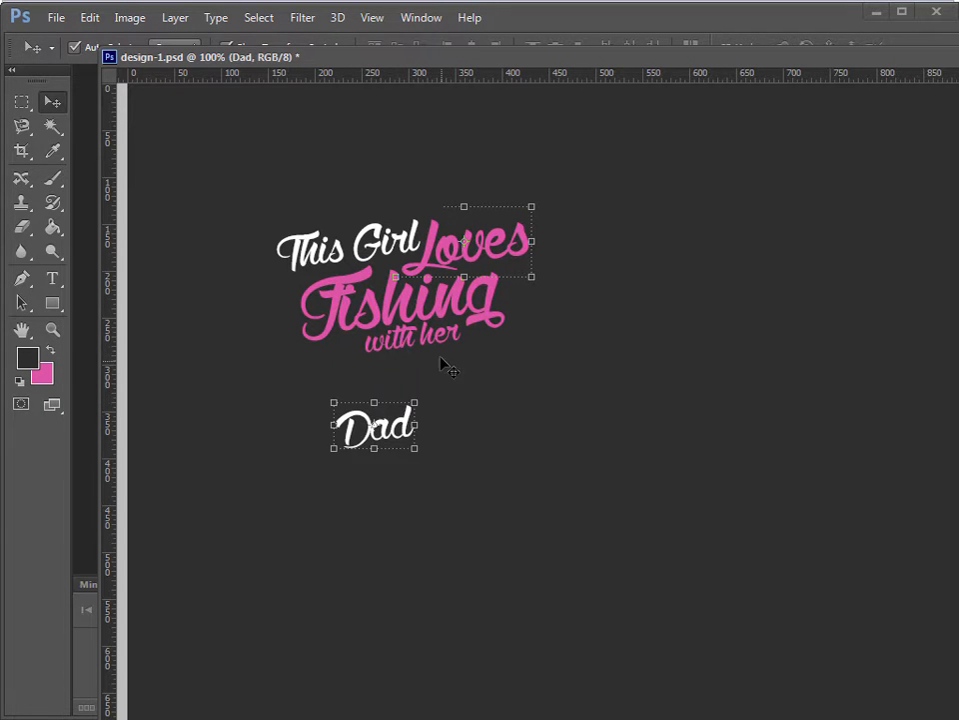
pyautogui.click(412, 337)
pyautogui.hotkey('ctrl', 't')
pyautogui.moveTo(362, 360); pyautogui.dragTo(376, 345)
pyautogui.press('Return')
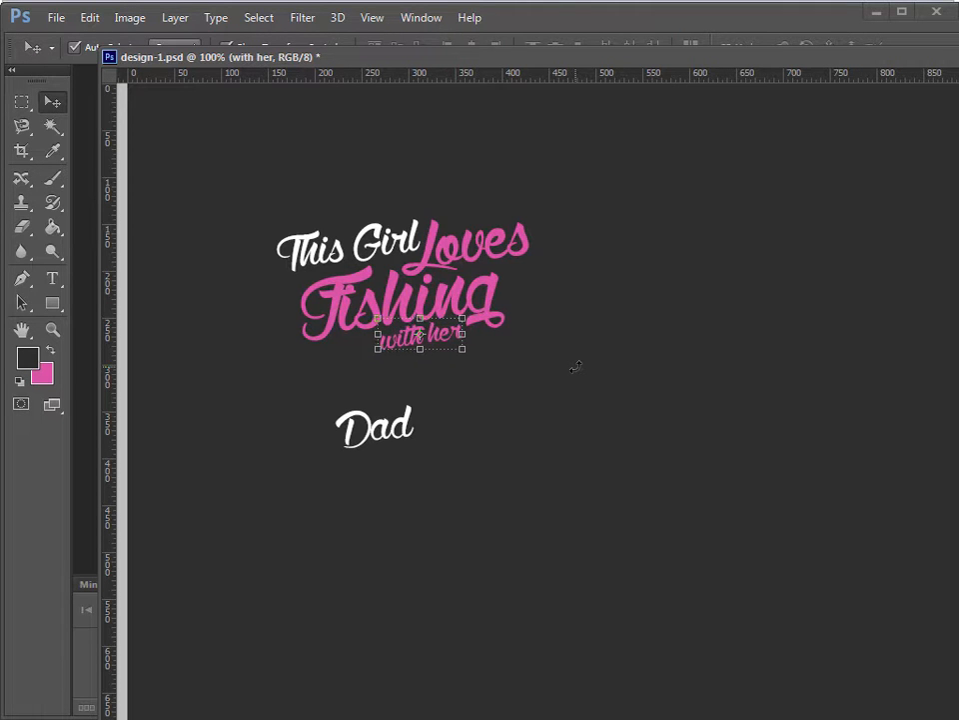
# Enlarge the "Dad" text to about 145 px wide and place it directly beneath "with her"
pyautogui.moveTo(418, 440); pyautogui.dragTo(585, 547)
pyautogui.hotkey('ctrl', 't')
pyautogui.moveTo(553, 453); pyautogui.dragTo(466, 387)
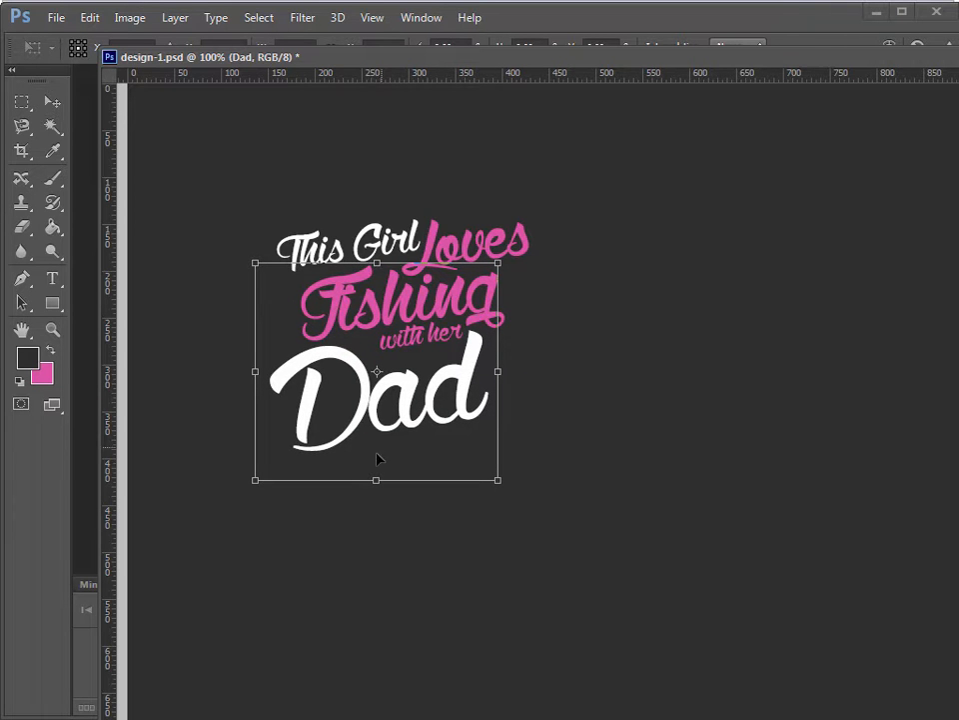
pyautogui.moveTo(254, 486); pyautogui.dragTo(315, 436)
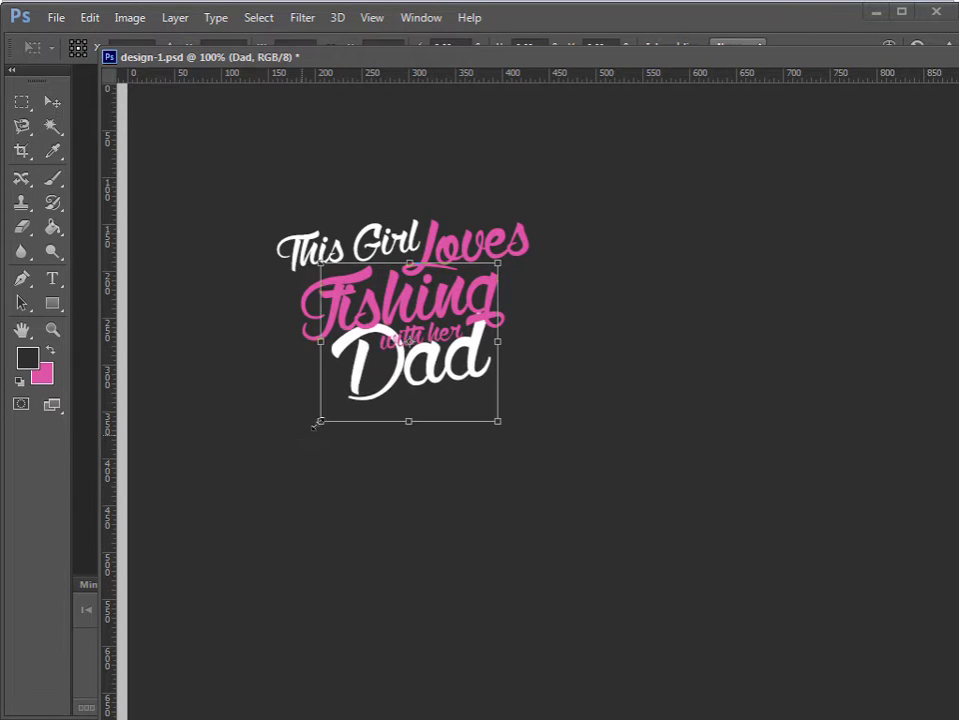
pyautogui.moveTo(464, 363); pyautogui.dragTo(459, 370)
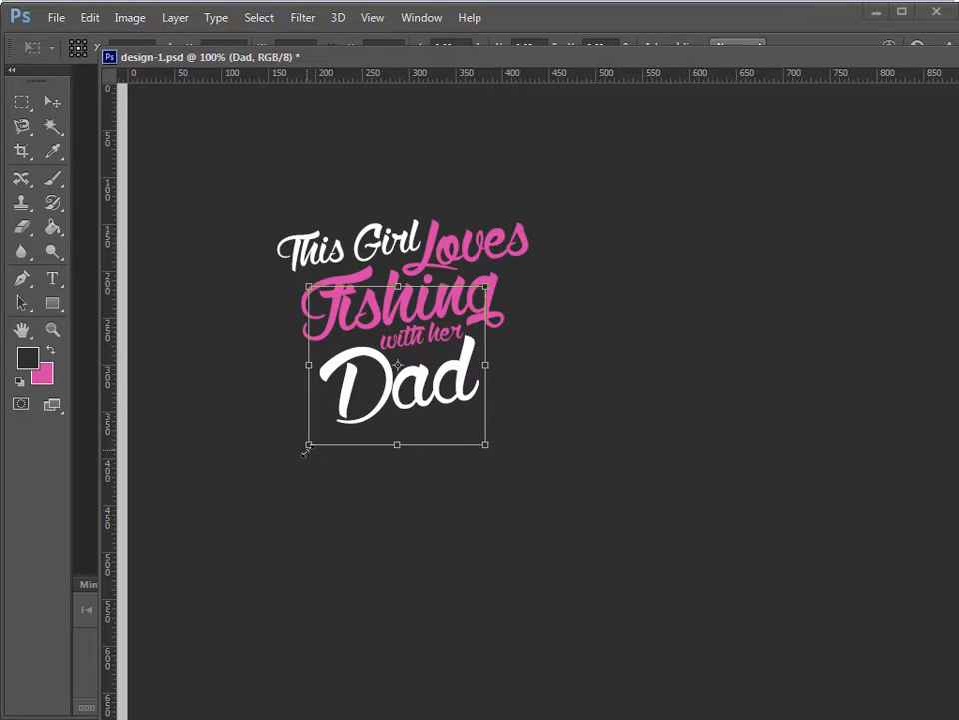
pyautogui.moveTo(306, 450); pyautogui.dragTo(336, 428)
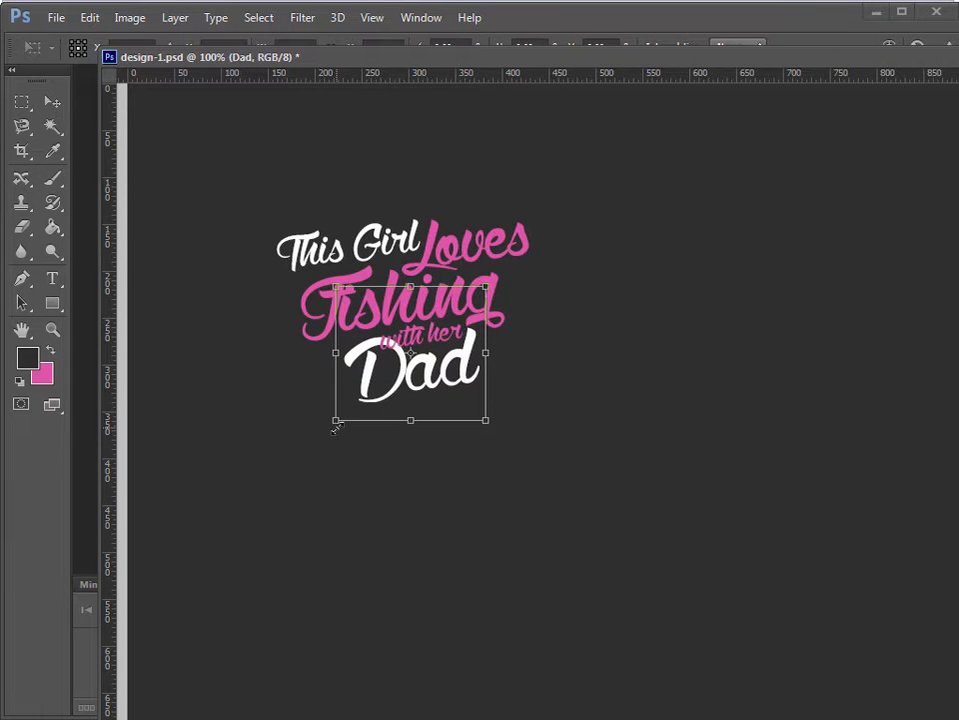
pyautogui.moveTo(410, 352); pyautogui.dragTo(406, 358)
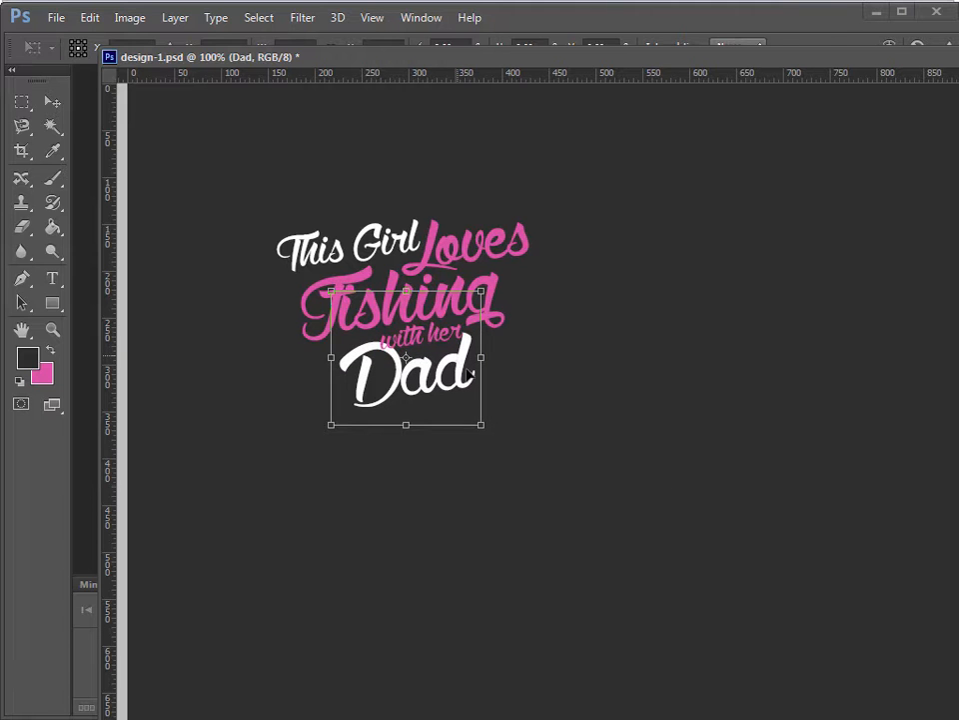
pyautogui.press('Return')
# Shrink "with her" to about 70 px wide, nudge it slightly left between "Fishing" and "Dad", and save the document
pyautogui.click(381, 359)
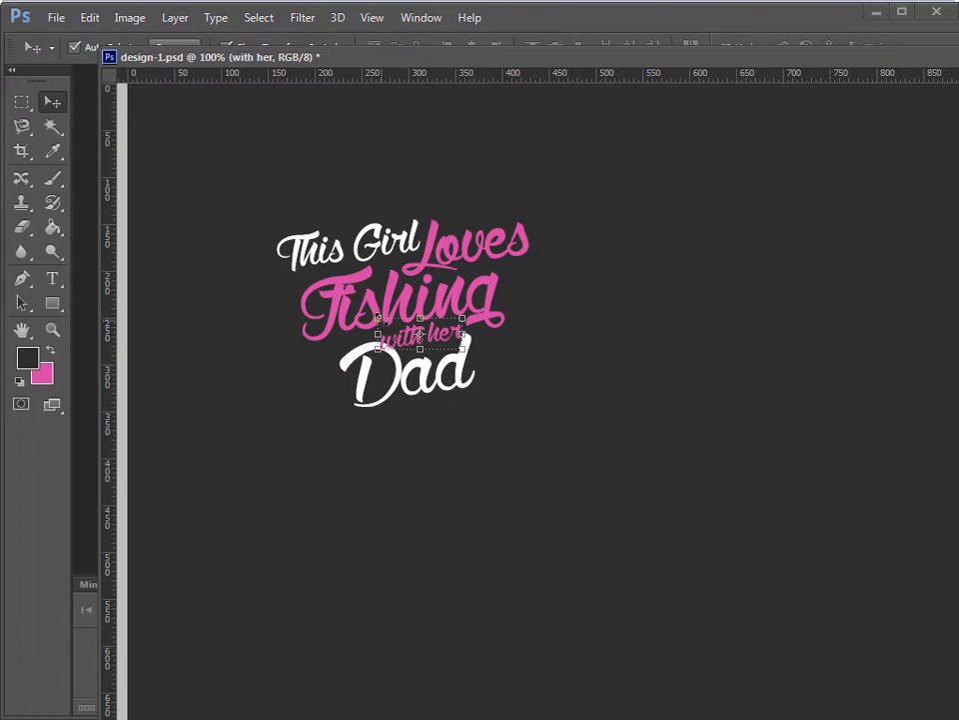
pyautogui.hotkey('ctrl', 't')
pyautogui.moveTo(372, 359); pyautogui.dragTo(394, 347)
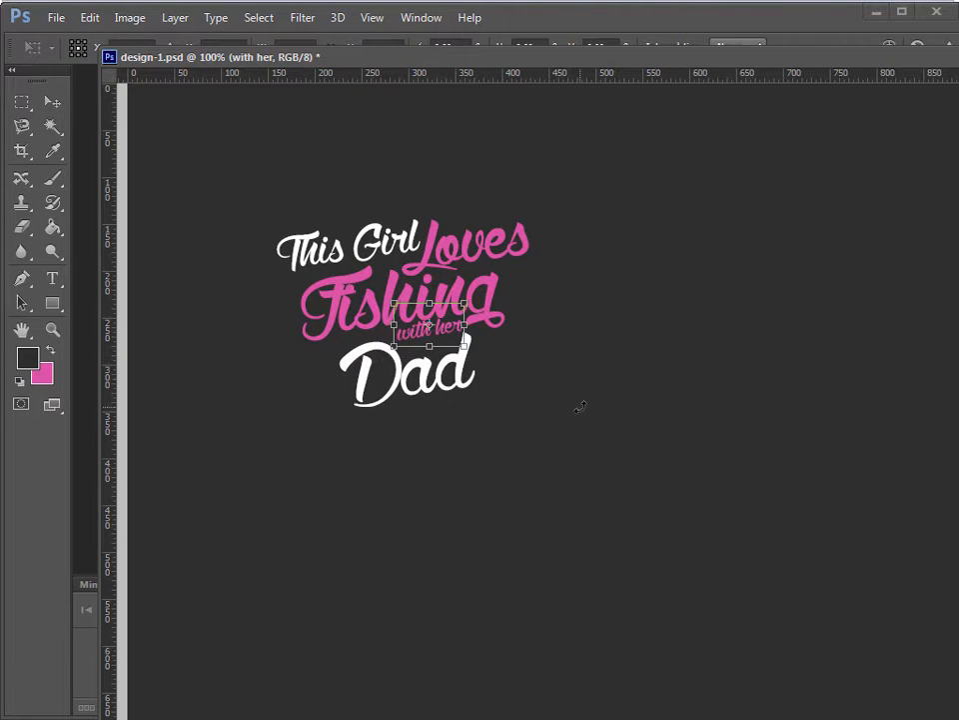
pyautogui.press('Return')
pyautogui.press('Left')
pyautogui.press('Left')
pyautogui.press('Left')
pyautogui.press('Left')
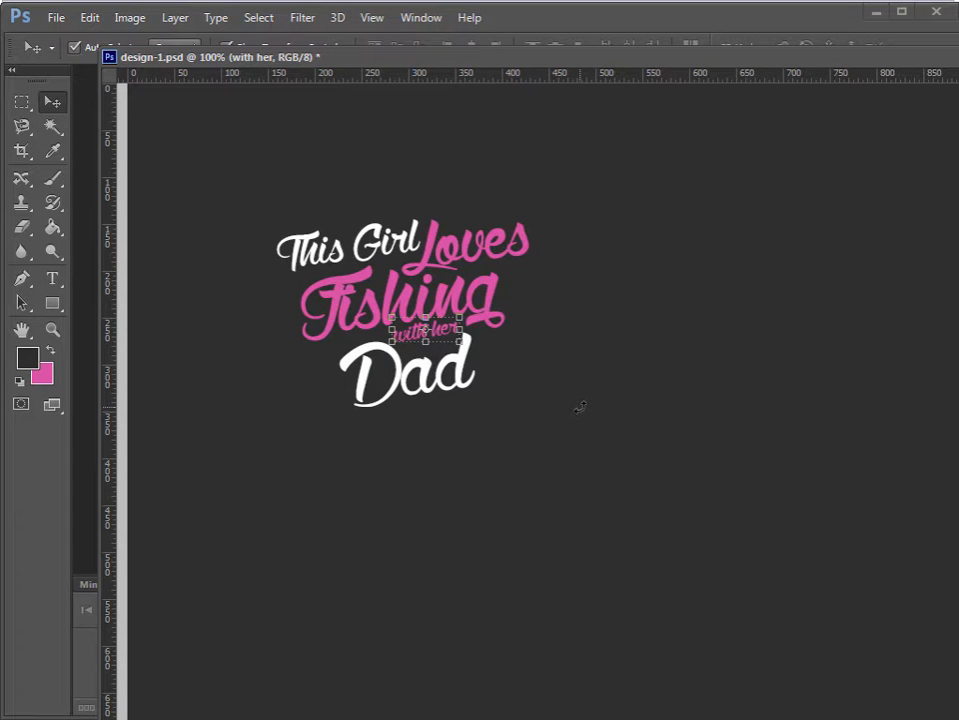
pyautogui.click(580, 411)
pyautogui.hotkey('ctrl', 's')
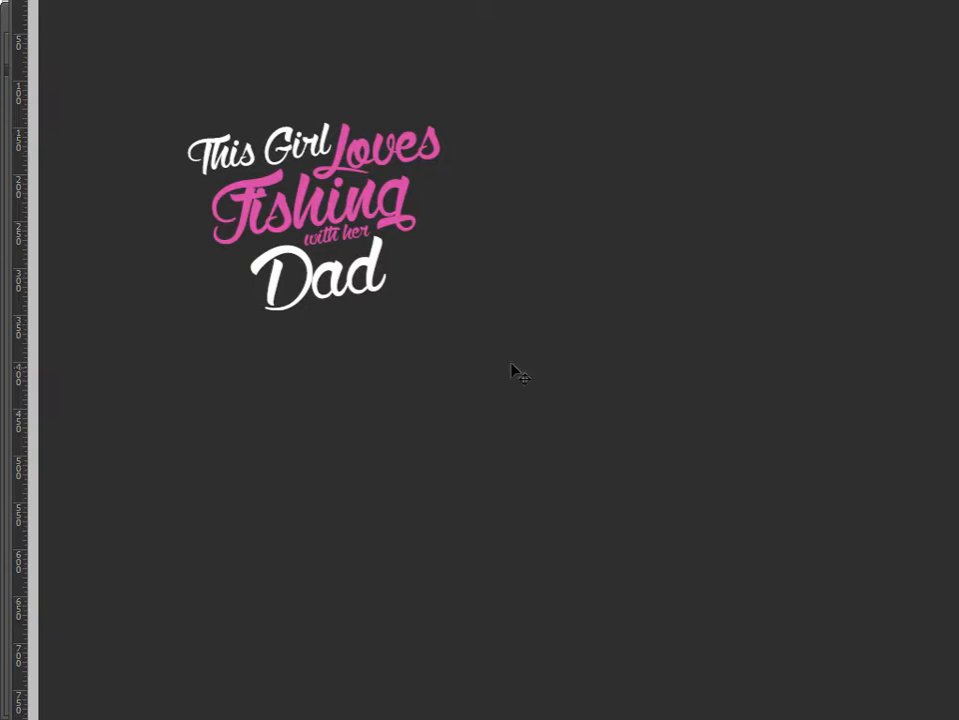
# Select all the text lines and scale them together to about 810 px wide, positioned to fill the canvas
pyautogui.moveTo(588, 475); pyautogui.dragTo(199, 88)
pyautogui.hotkey('ctrl', 't')
pyautogui.moveTo(443, 313); pyautogui.dragTo(919, 689)
pyautogui.moveTo(178, 111); pyautogui.dragTo(159, 87)
pyautogui.moveTo(656, 381); pyautogui.dragTo(620, 318)
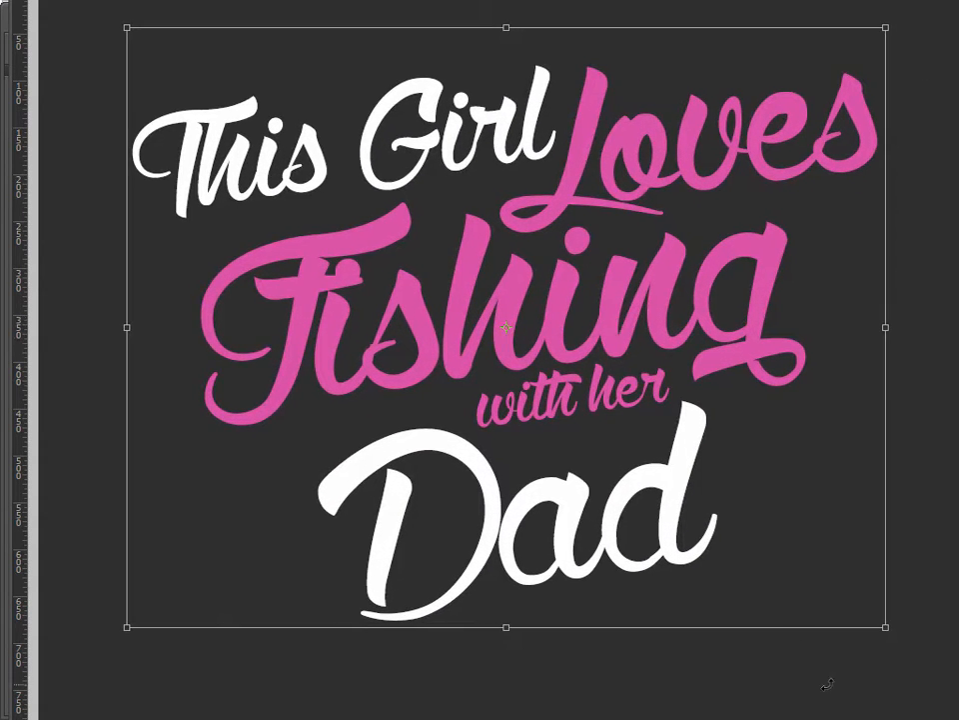
pyautogui.press('Return')
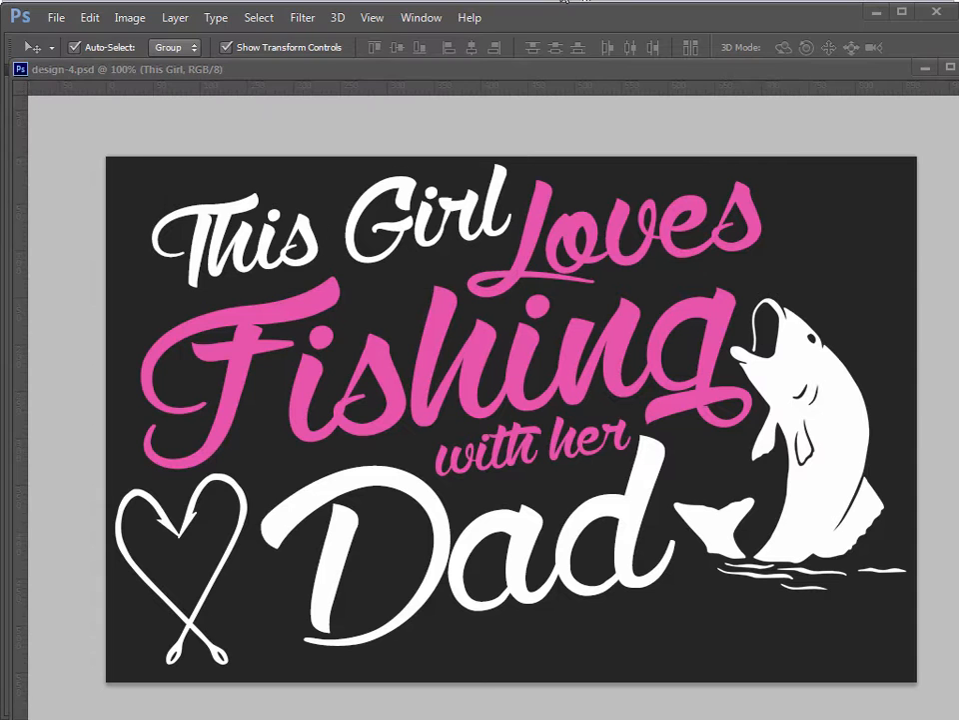
pyautogui.click(56, 17)
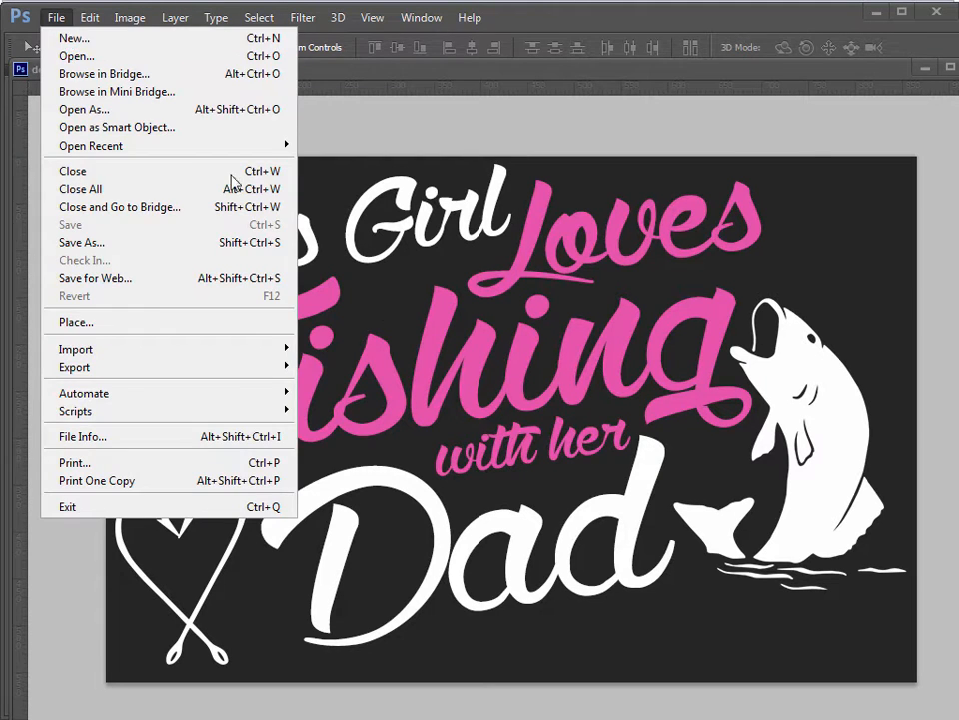
pyautogui.click(66, 54)
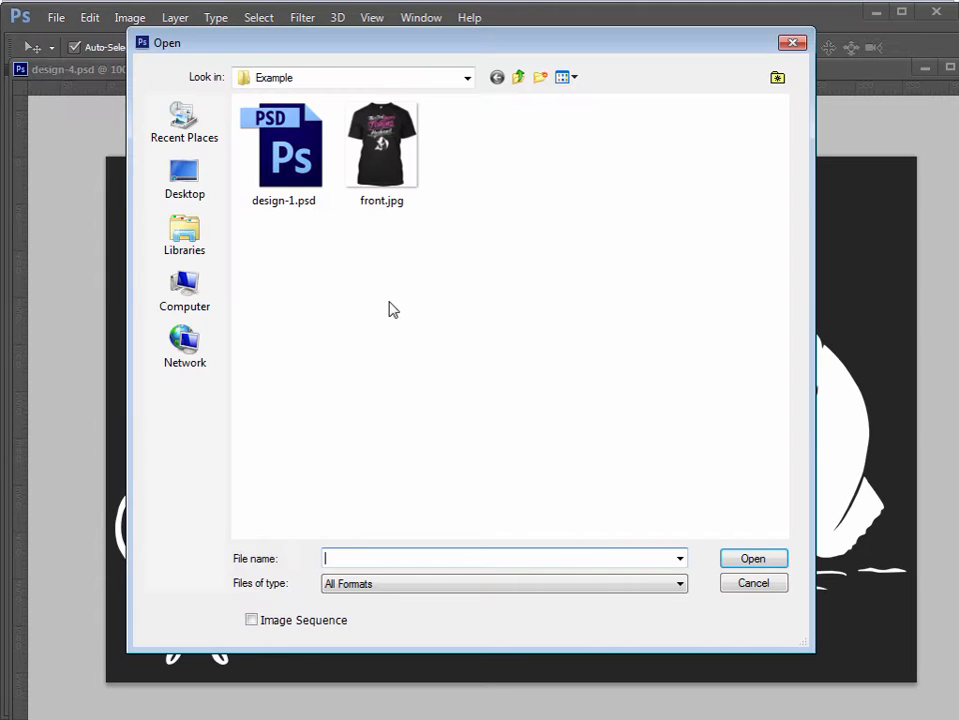
pyautogui.click(763, 582)
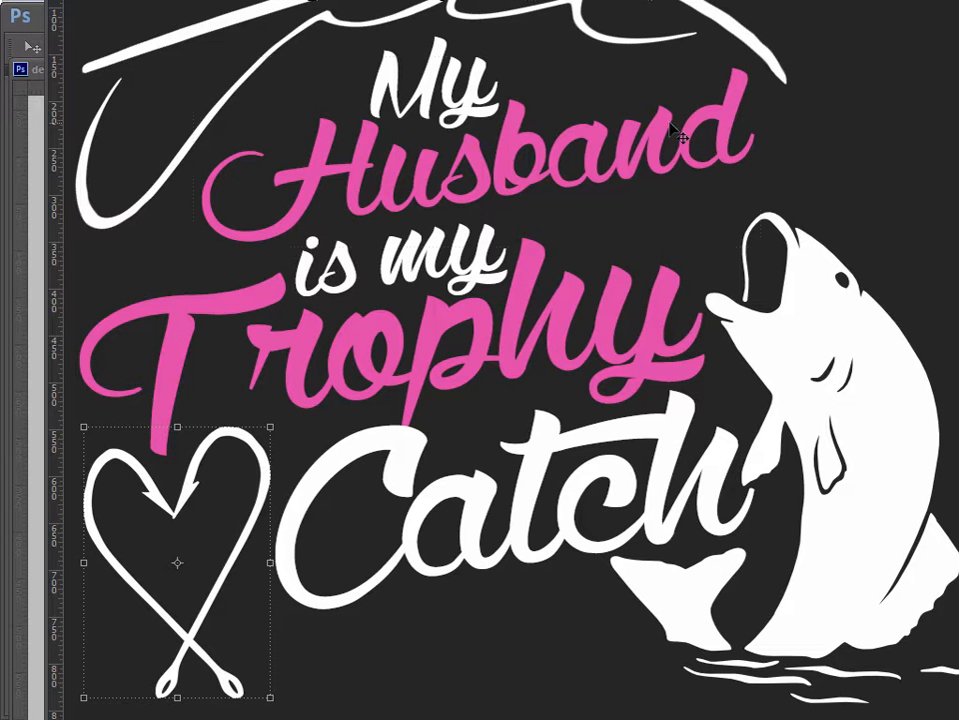
pyautogui.click(510, 100)
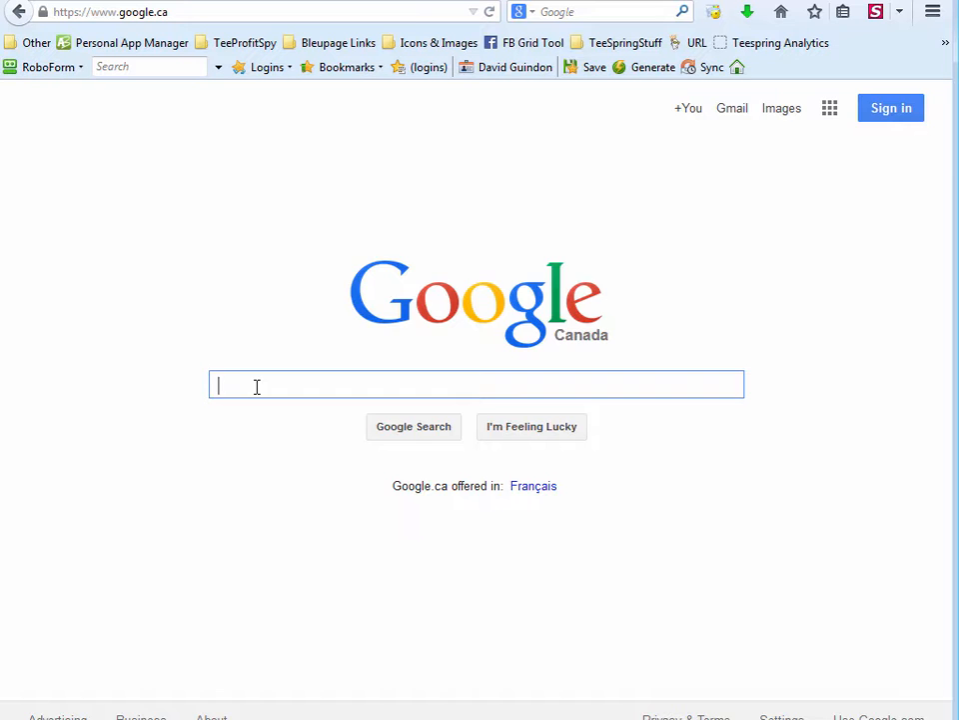
# Switch to the web browser, search Google Images for "fish" and look through the pictures
pyautogui.write('fish')
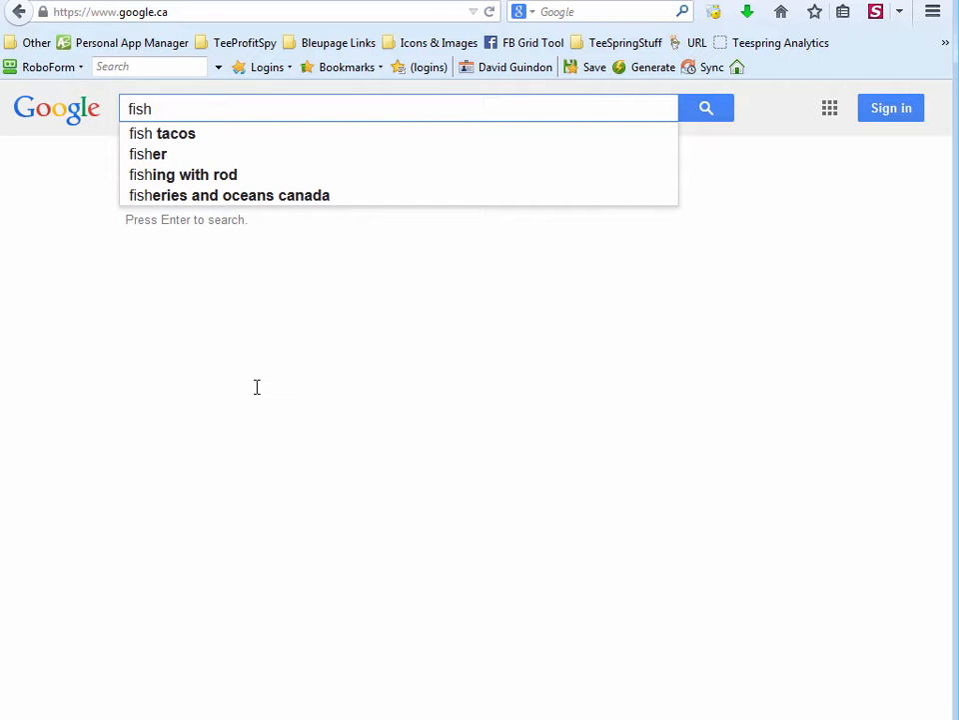
pyautogui.press('Return')
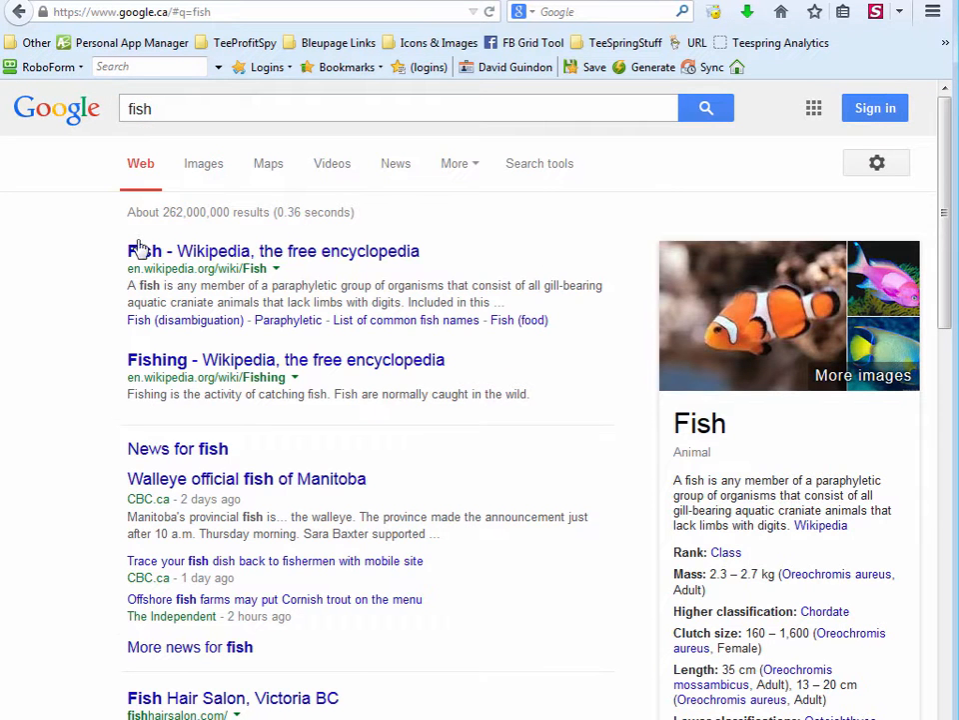
pyautogui.click(198, 166)
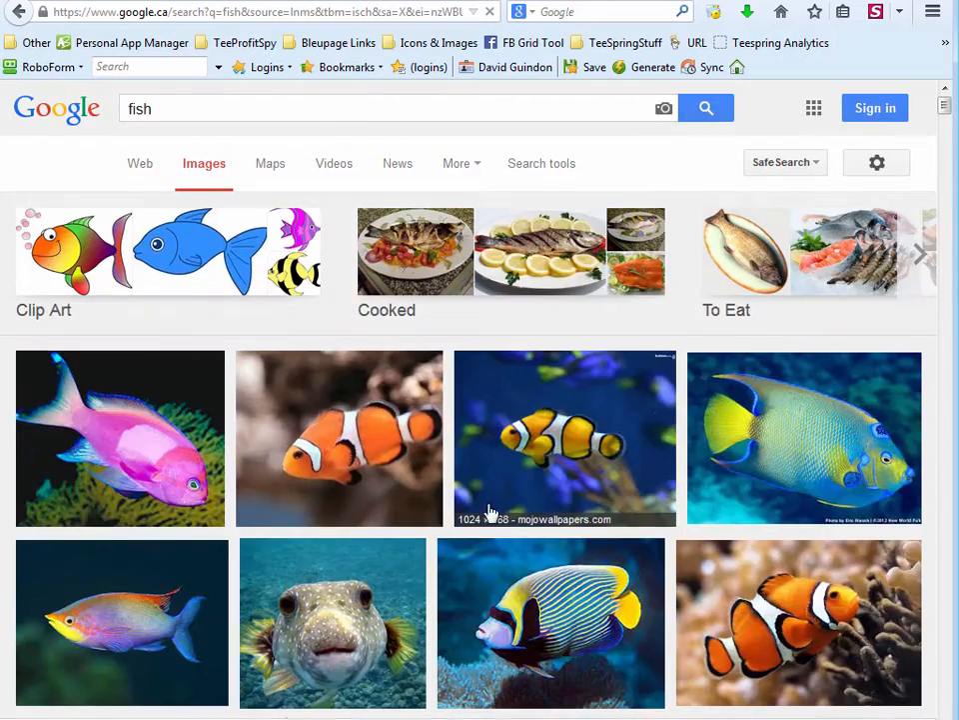
pyautogui.scroll(-10, 479, 504)
pyautogui.scroll(10, 495, 529)
# Refine the image search to "fish silhouette"
pyautogui.click(217, 108)
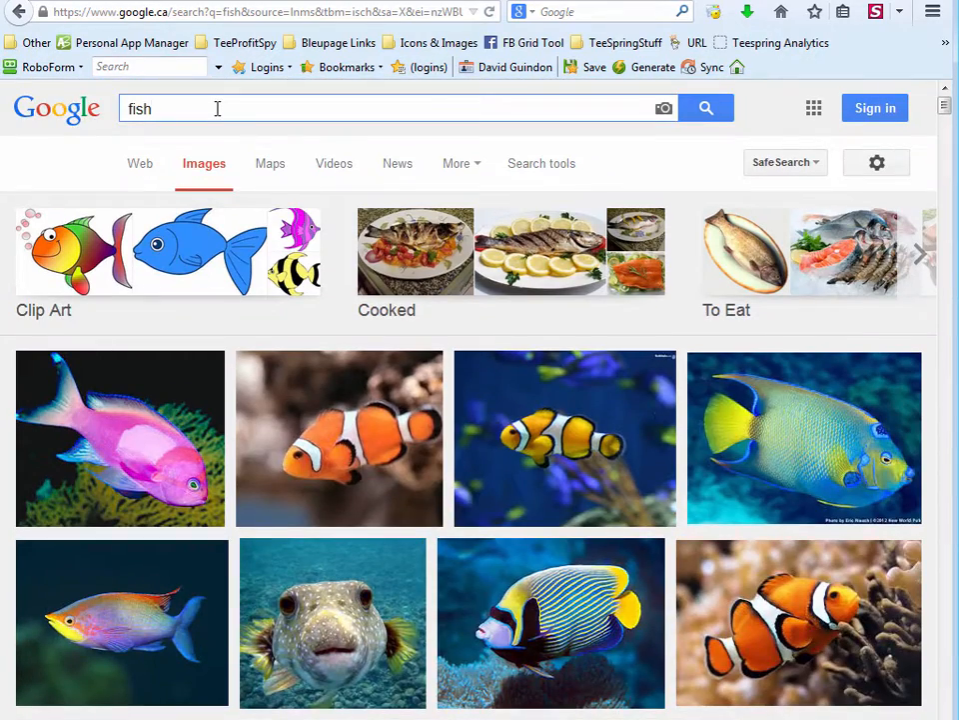
pyautogui.write('sil')
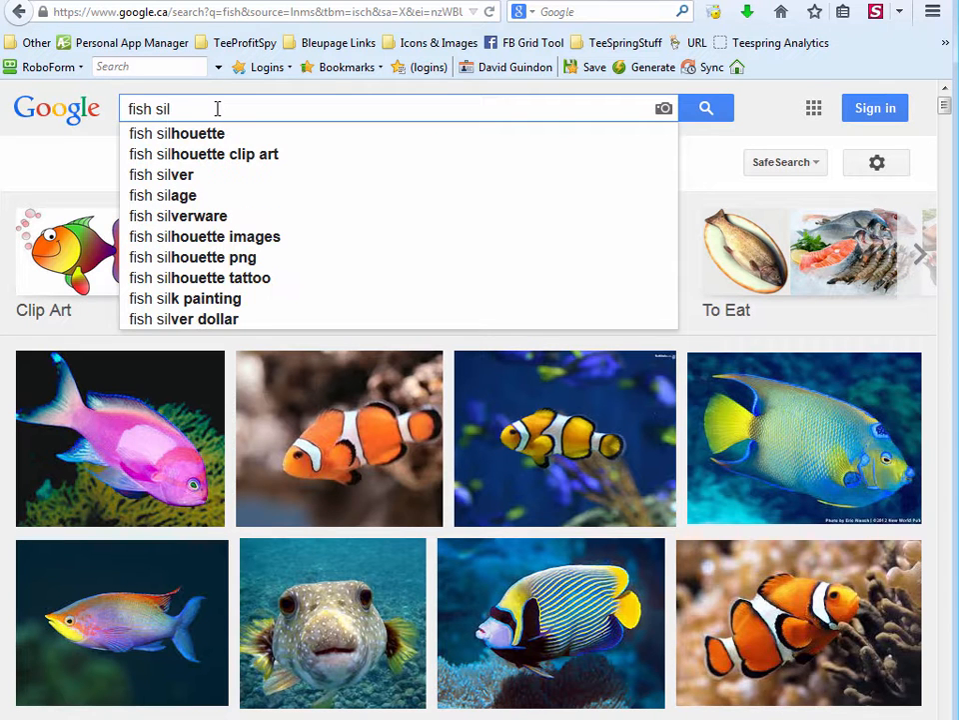
pyautogui.press('Down')
pyautogui.press('Return')
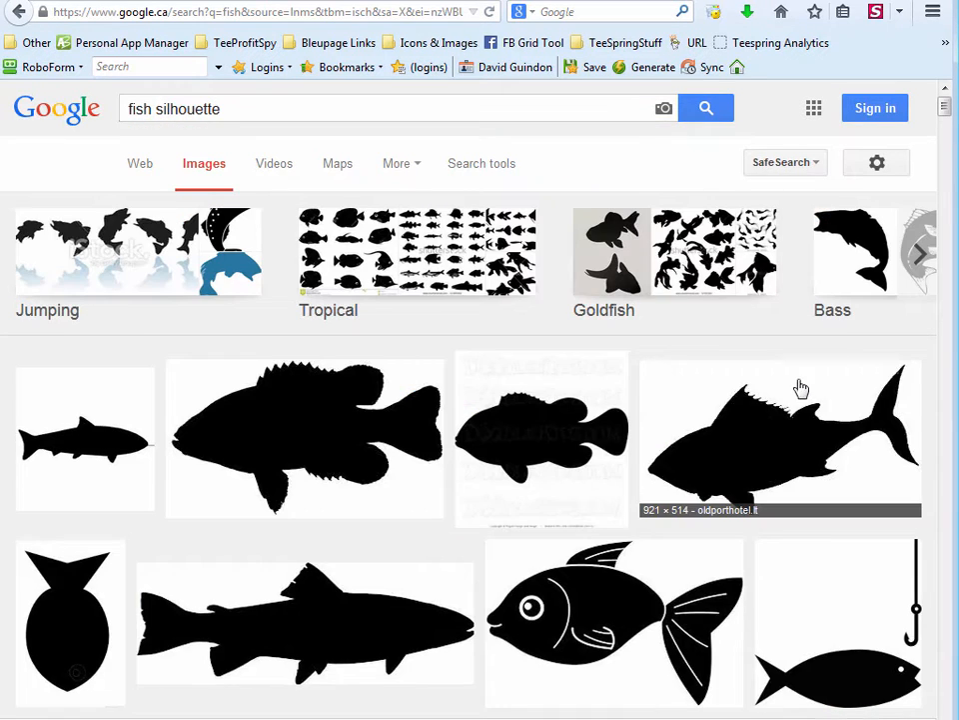
# Browse the fish silhouette results and open the preview of the water.epa.gov image of a fish leaping at a fly
pyautogui.scroll(-5, 756, 508)
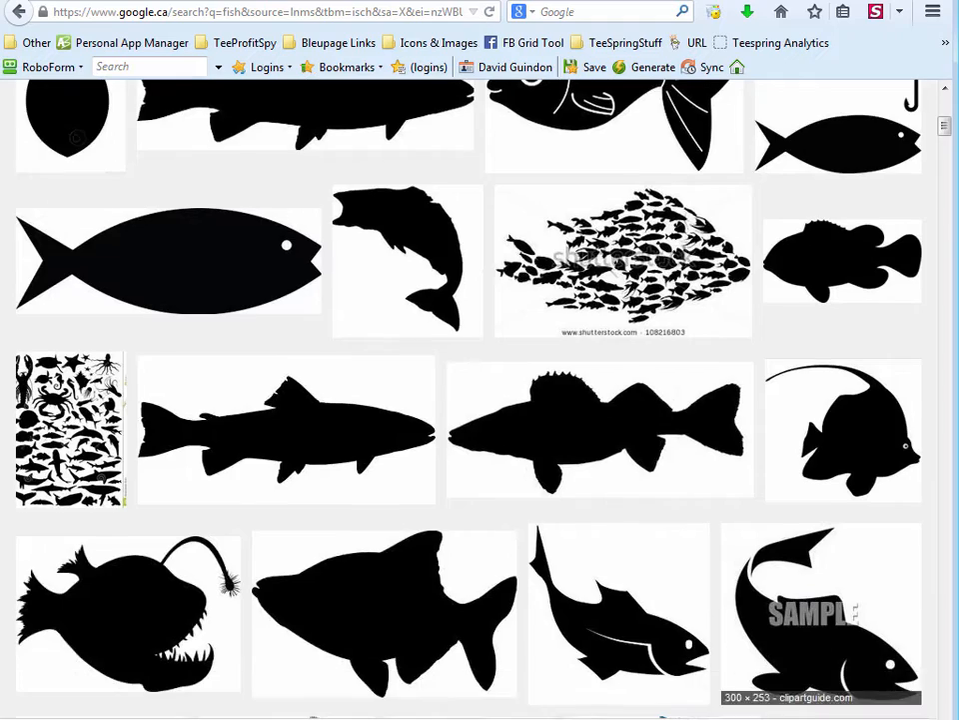
pyautogui.scroll(-2, 826, 712)
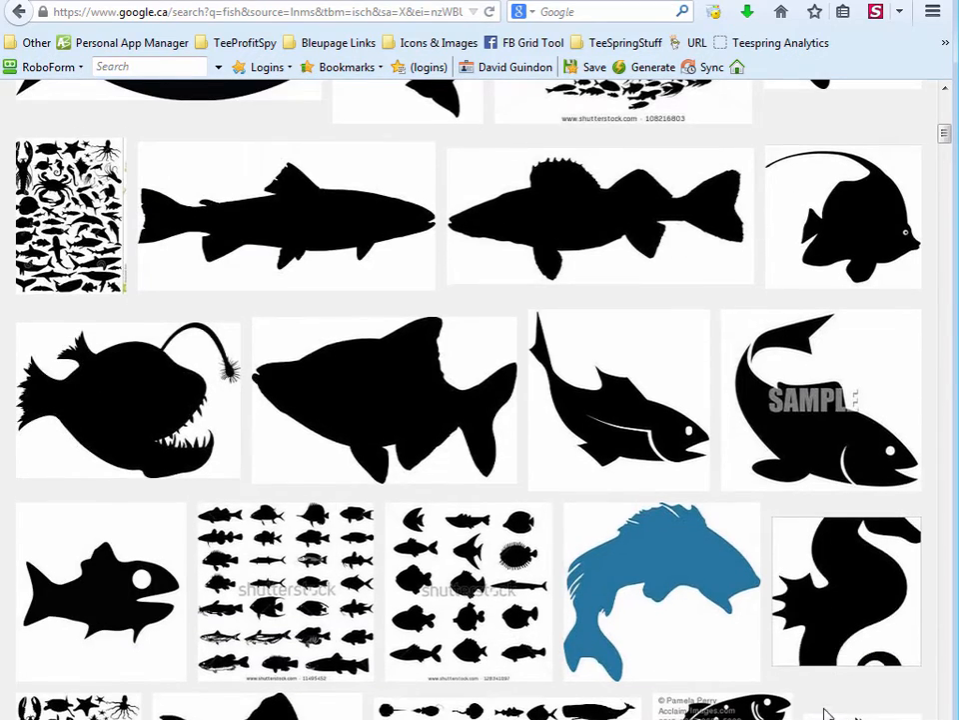
pyautogui.scroll(-8, 826, 713)
pyautogui.scroll(-8, 825, 709)
pyautogui.scroll(-1, 826, 709)
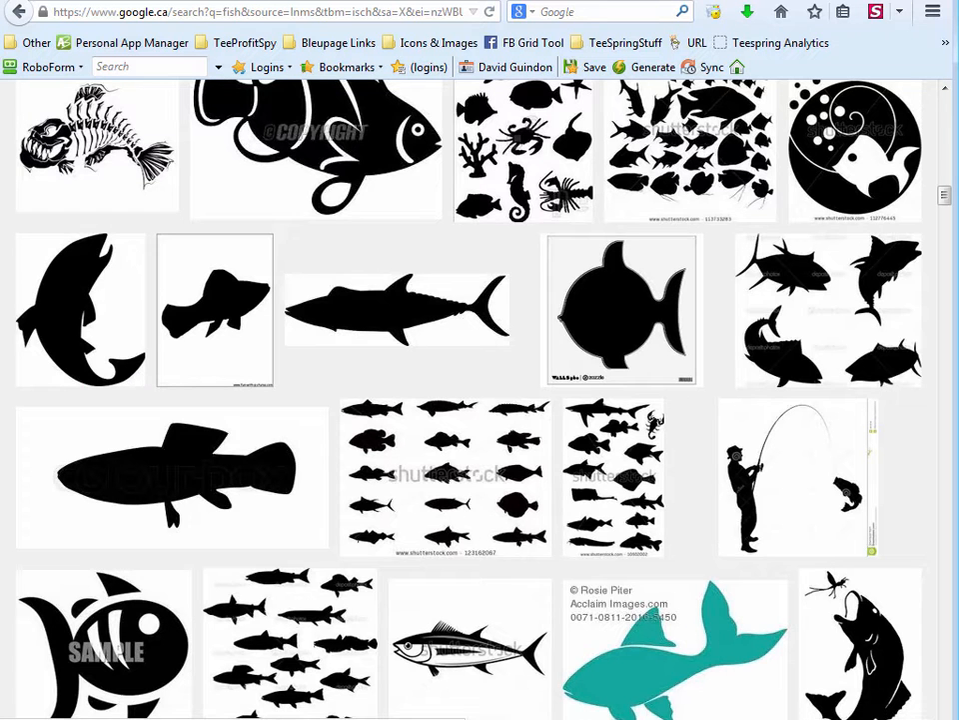
pyautogui.scroll(-3, 827, 671)
pyautogui.scroll(2, 869, 320)
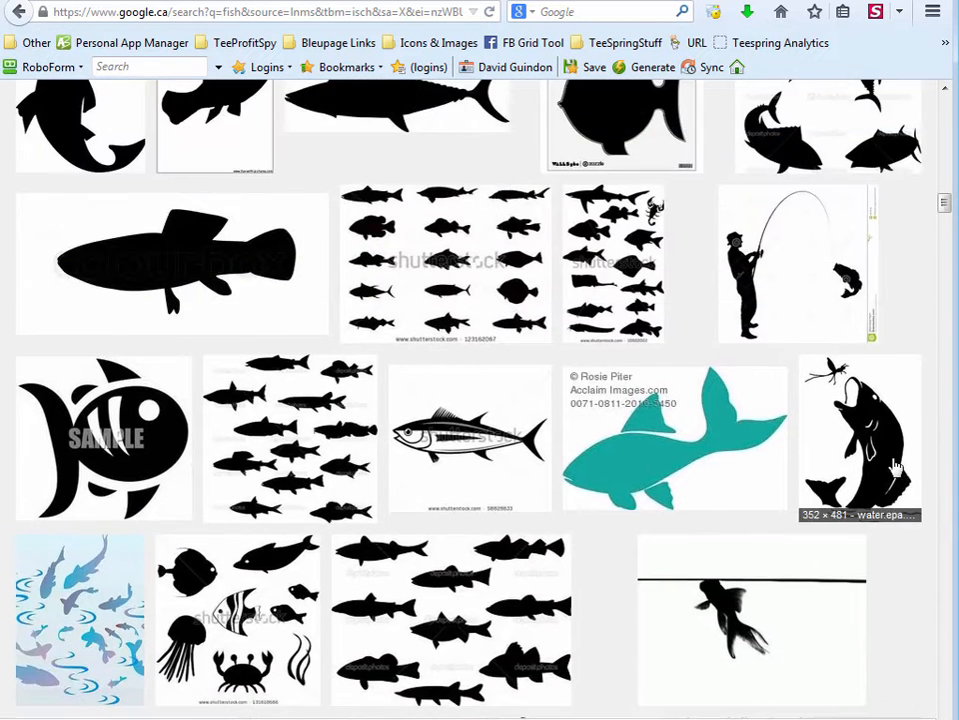
pyautogui.click(865, 468)
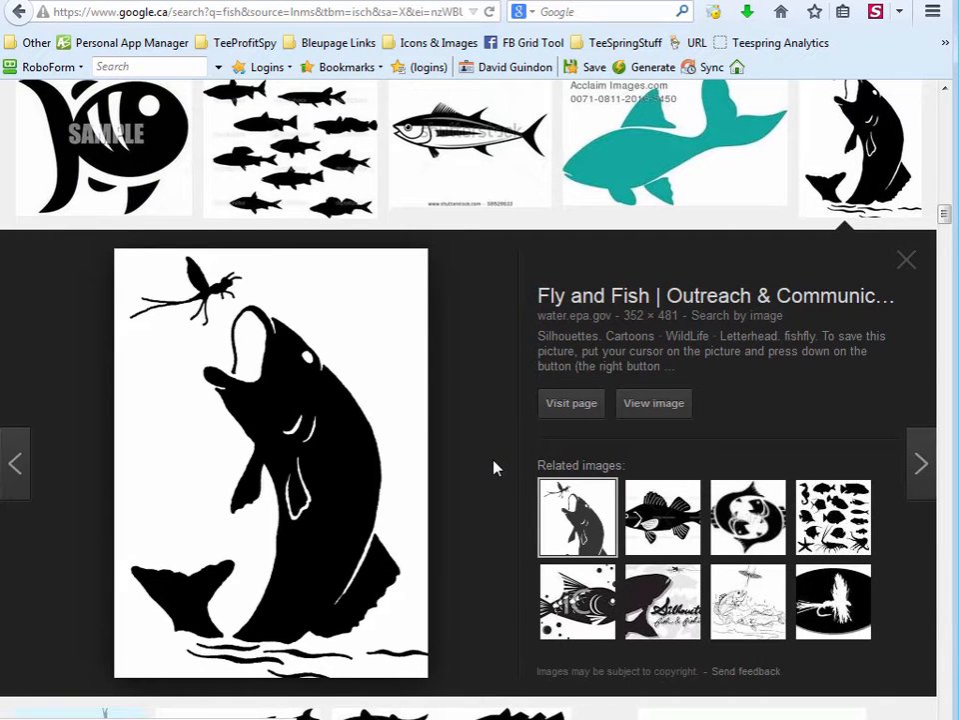
pyautogui.scroll(-1, 493, 461)
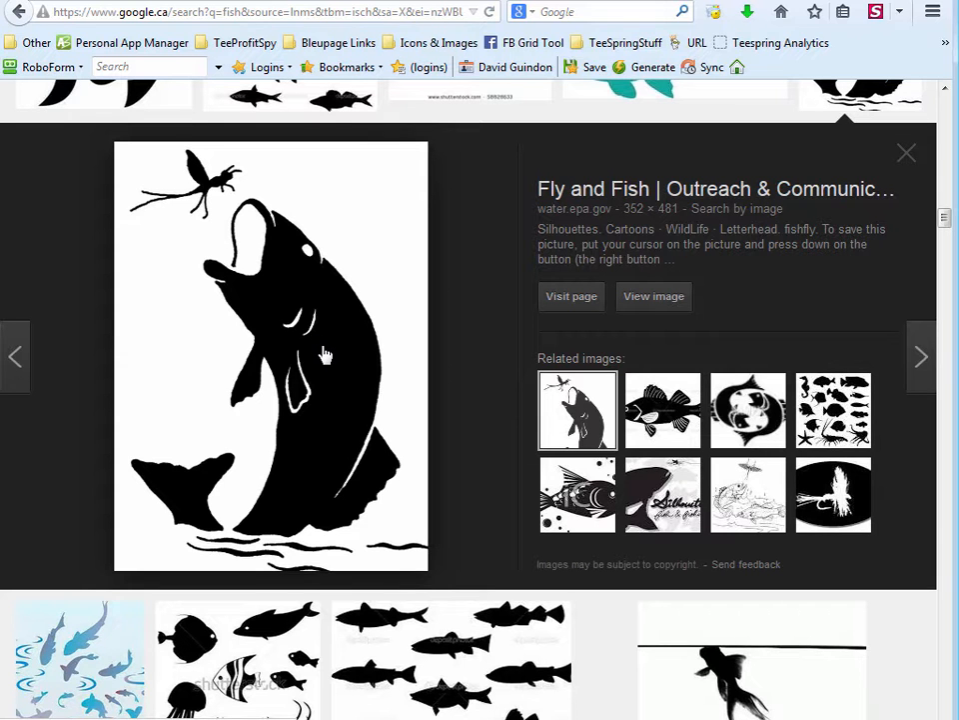
pyautogui.scroll(2, 415, 419)
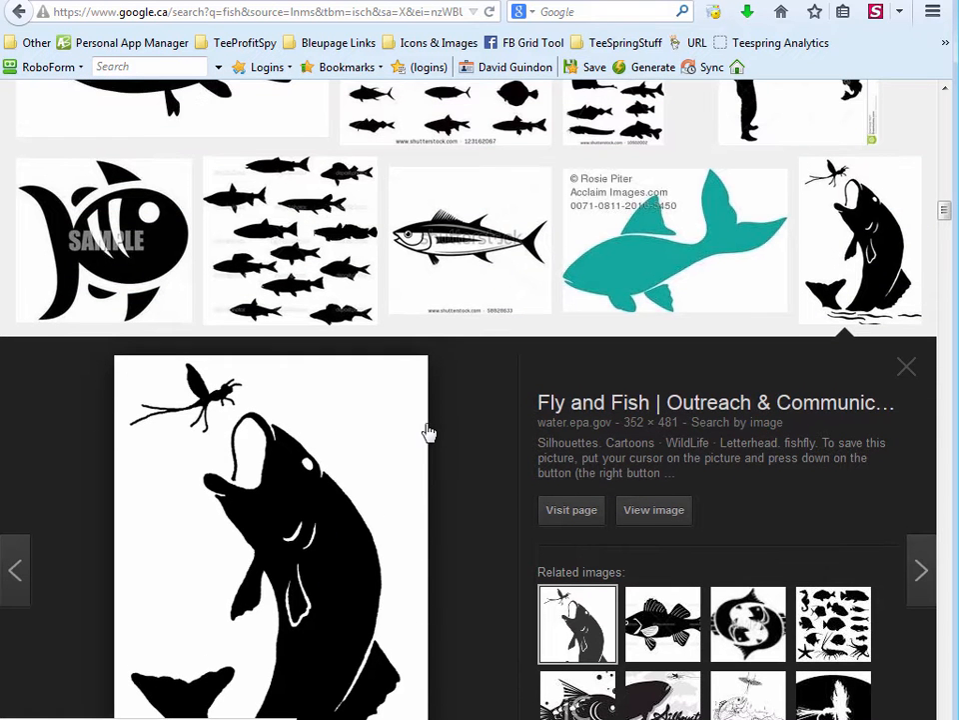
pyautogui.scroll(-2, 430, 425)
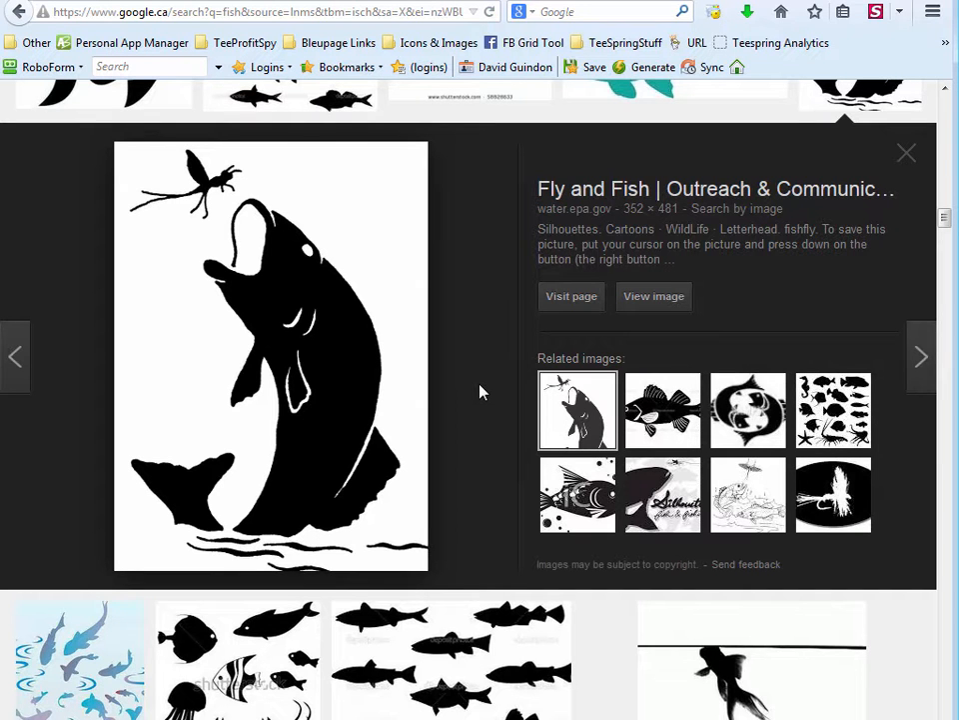
# Save the leaping fish image as fishfly.gif in the Example folder inside the Fishing campaign folder
pyautogui.rightClick(329, 347)
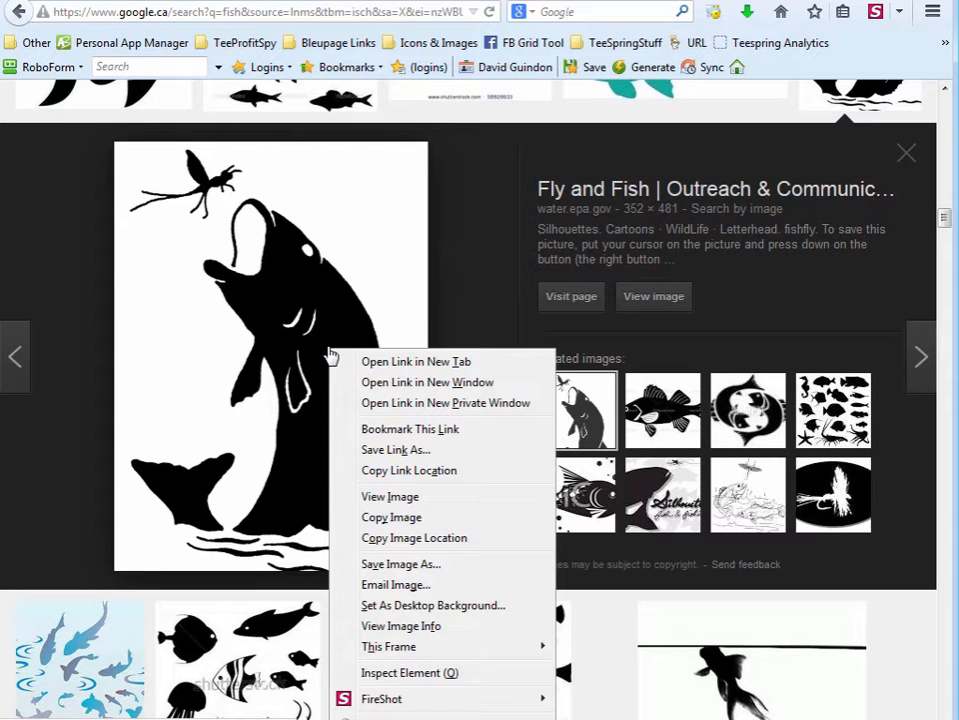
pyautogui.click(399, 566)
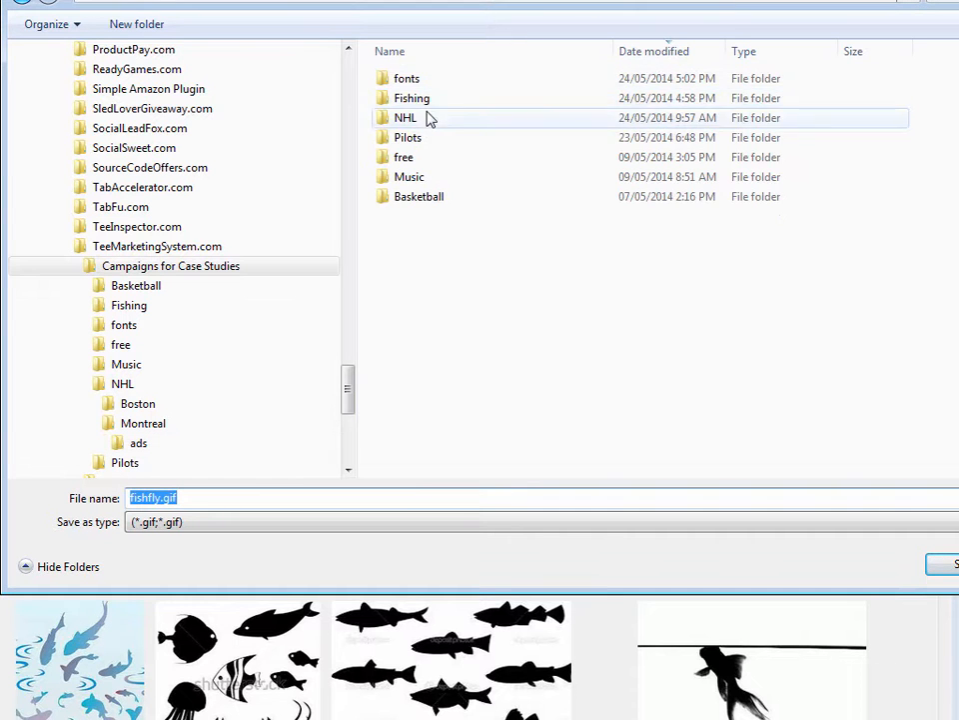
pyautogui.doubleClick(424, 98)
pyautogui.moveTo(499, 2); pyautogui.dragTo(253, 20)
pyautogui.click(147, 139)
pyautogui.press('Return')
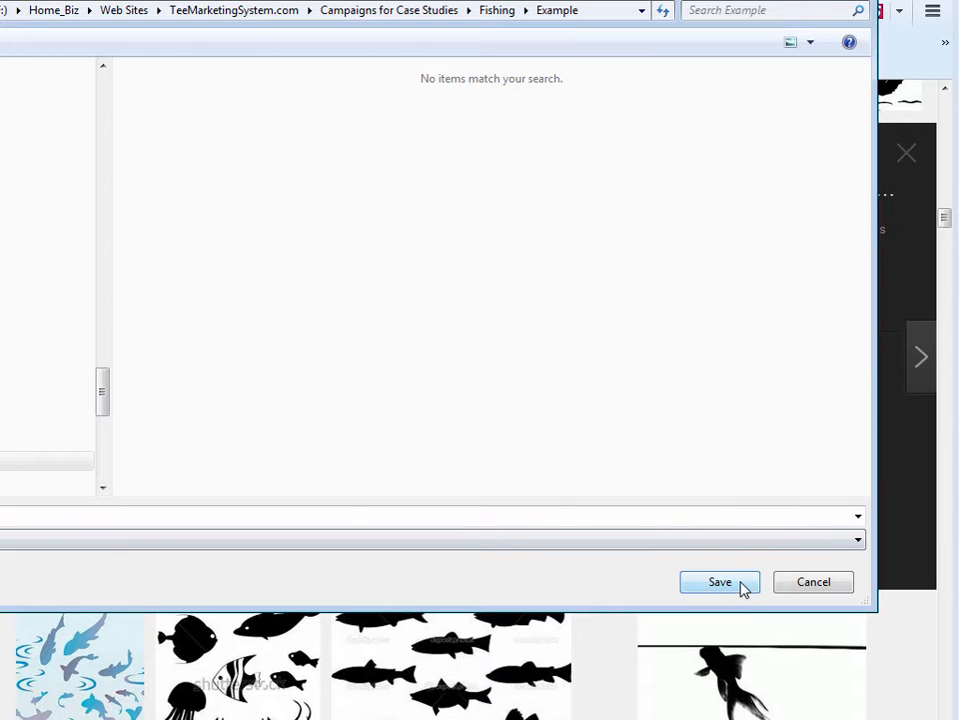
pyautogui.click(740, 583)
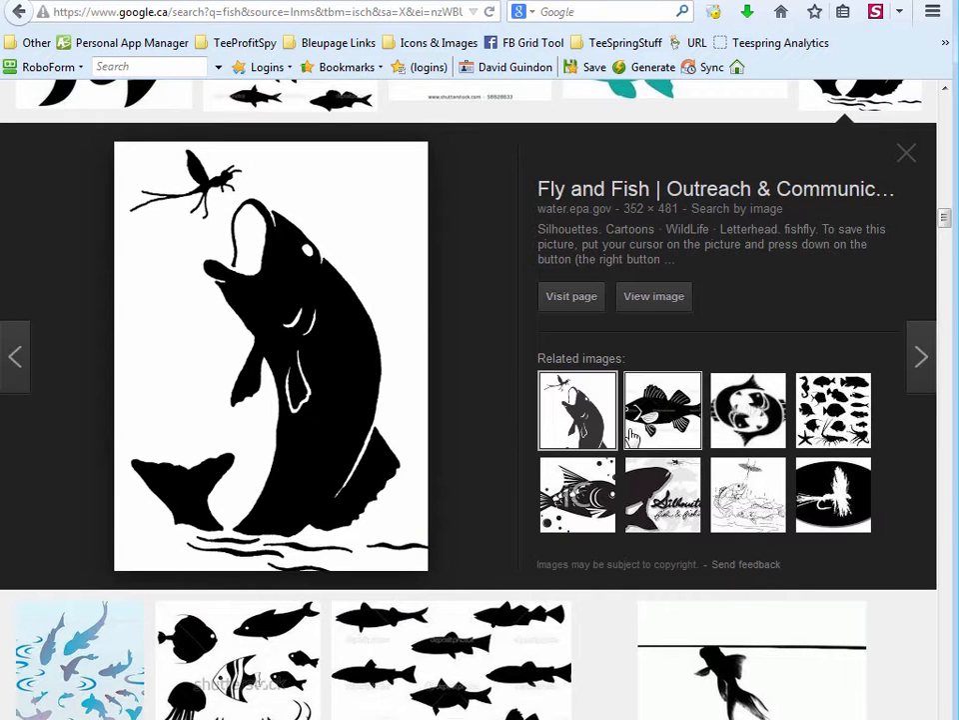
# Preview several related images, including the clipart fish silhouettes sheet and the swimming fish with bubbles
pyautogui.click(663, 409)
pyautogui.click(777, 412)
pyautogui.click(832, 408)
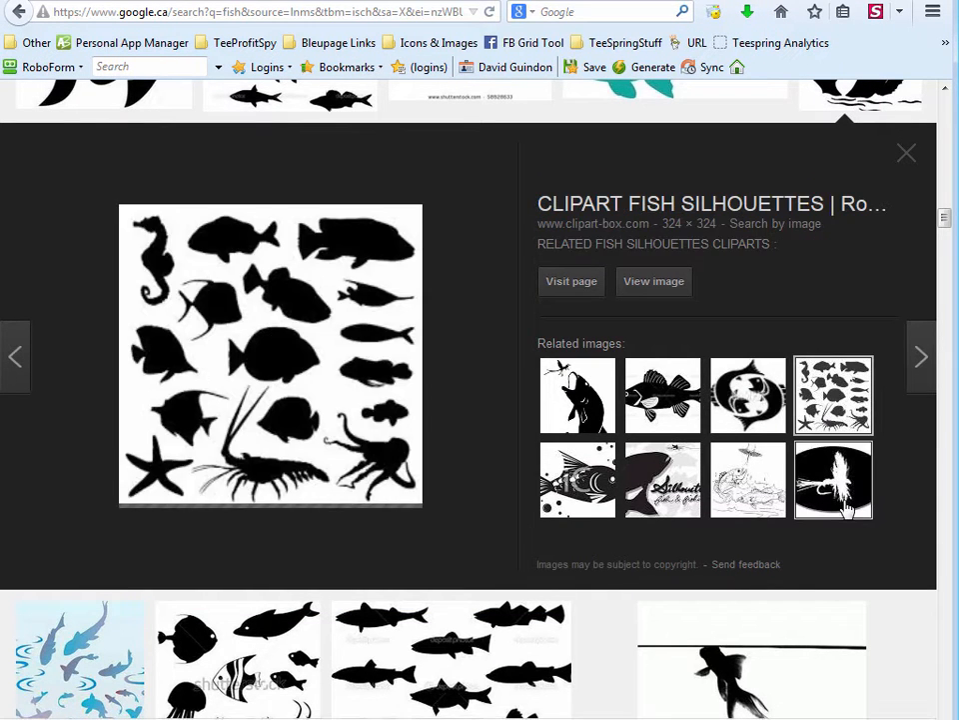
pyautogui.click(833, 482)
pyautogui.click(749, 507)
pyautogui.click(566, 505)
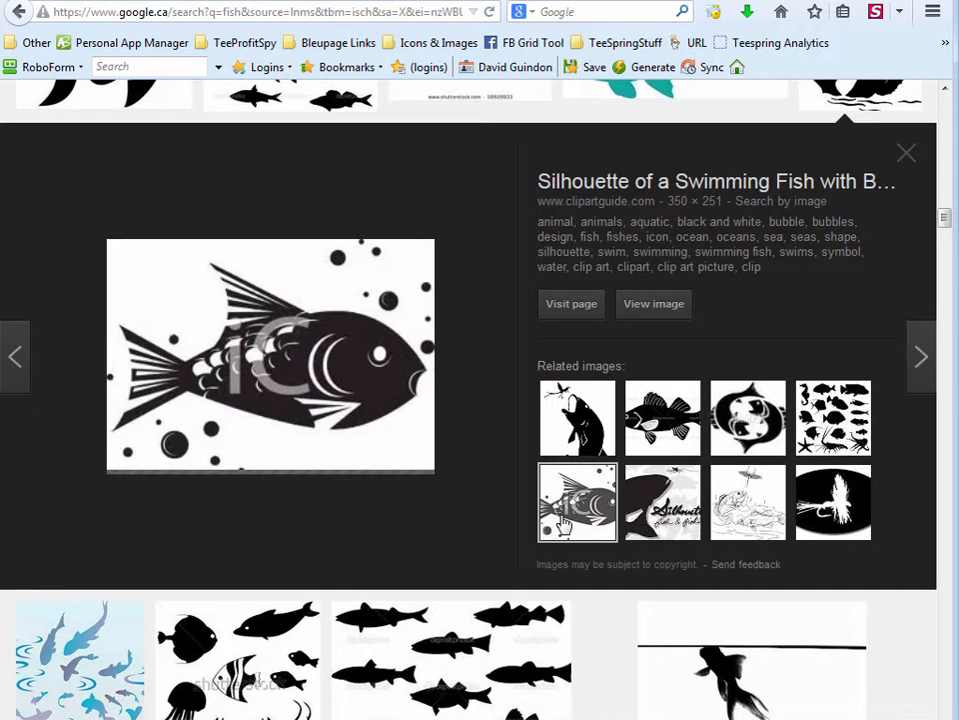
# Open graphicriver.net in a new browser tab and search its stock graphics for "fish"
pyautogui.click(292, 2)
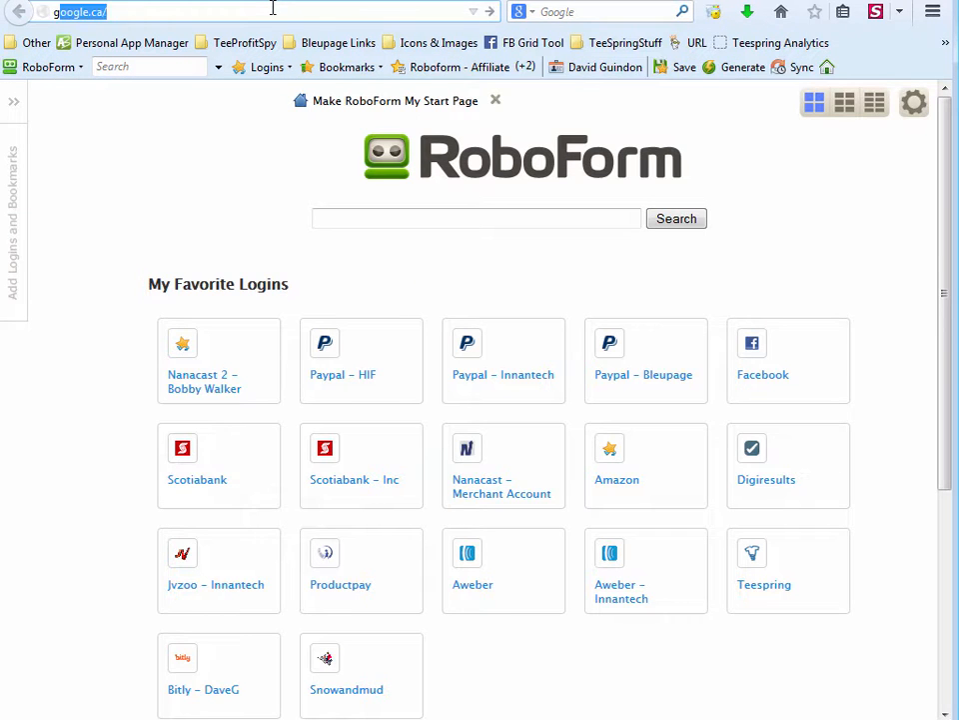
pyautogui.write('graphicriver.net')
pyautogui.press('Return')
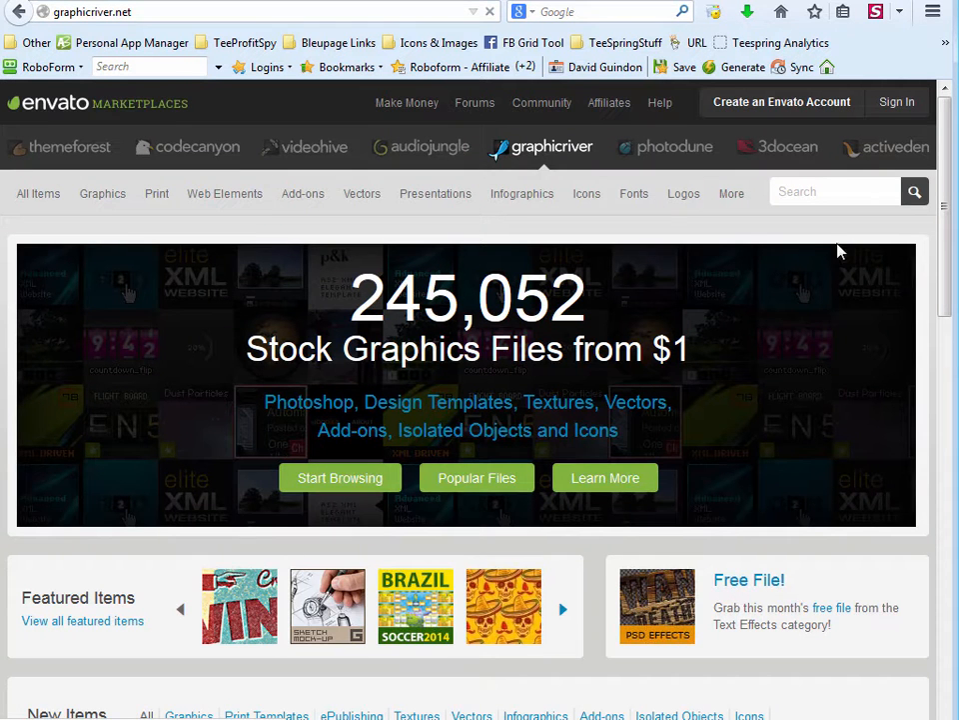
pyautogui.click(812, 195)
pyautogui.write('fi')
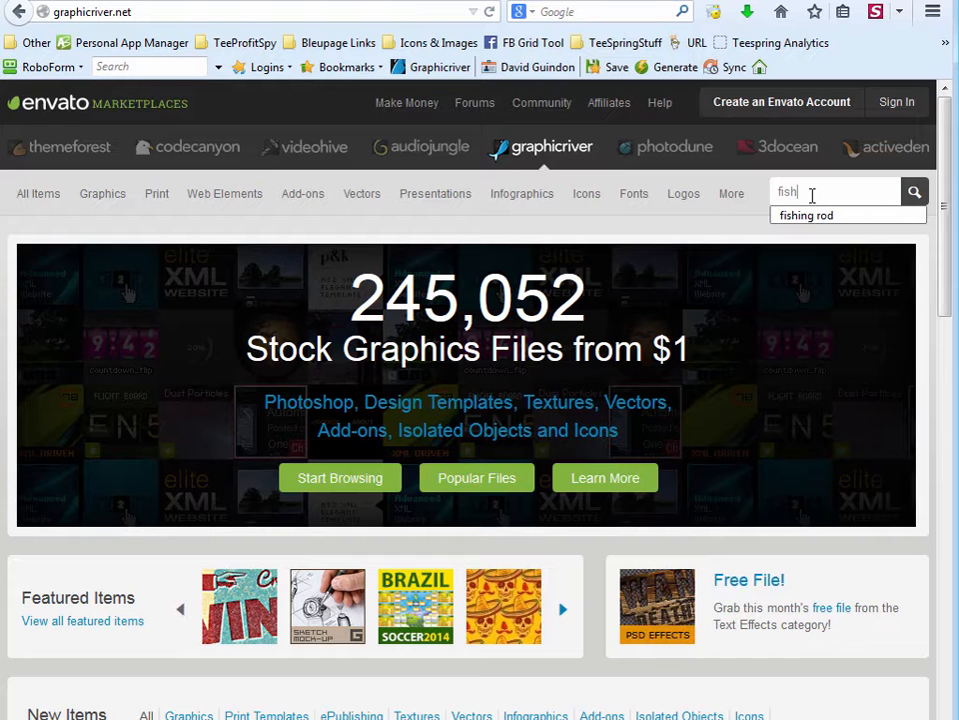
pyautogui.write('sh')
pyautogui.press('Return')
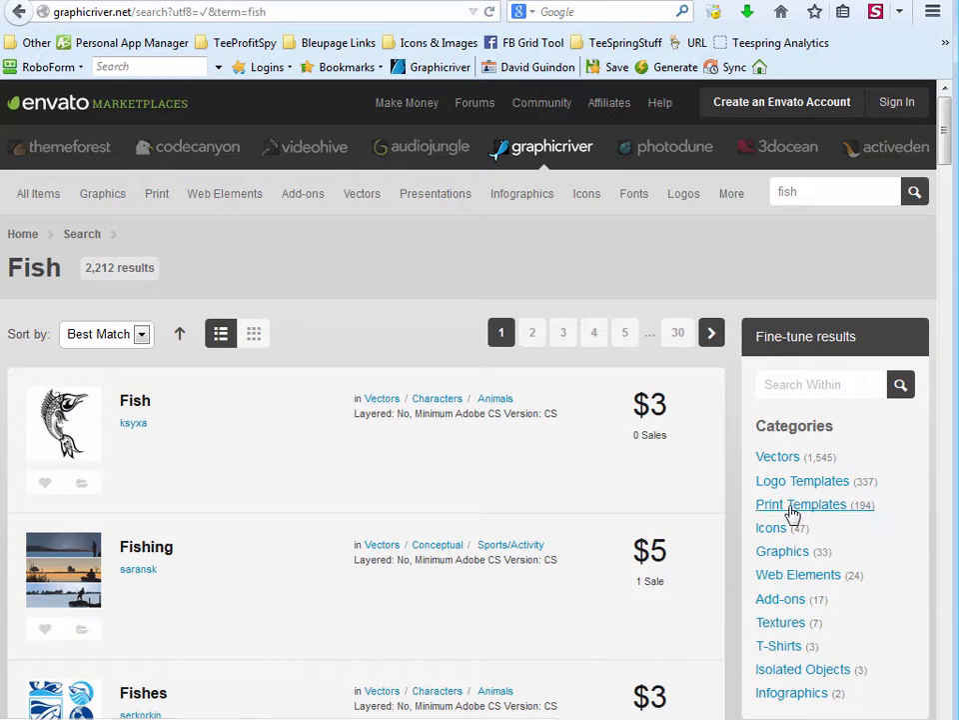
# Look through the GraphicRiver fish results, previewing the silhouette sets and fishing illustrations
pyautogui.scroll(-8, 321, 550)
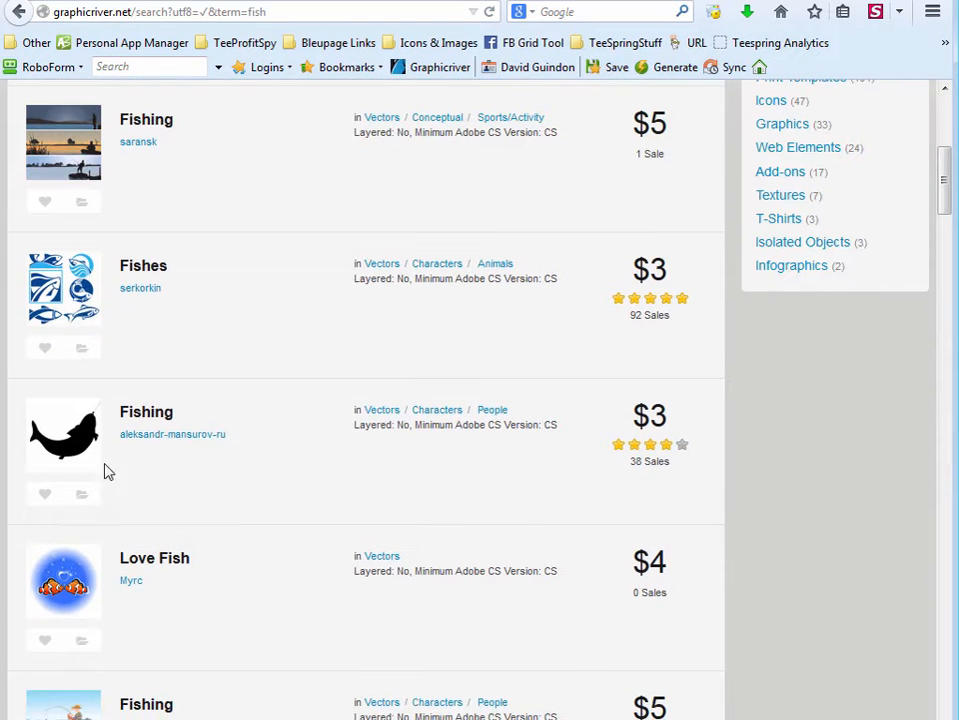
pyautogui.moveTo(92, 454)
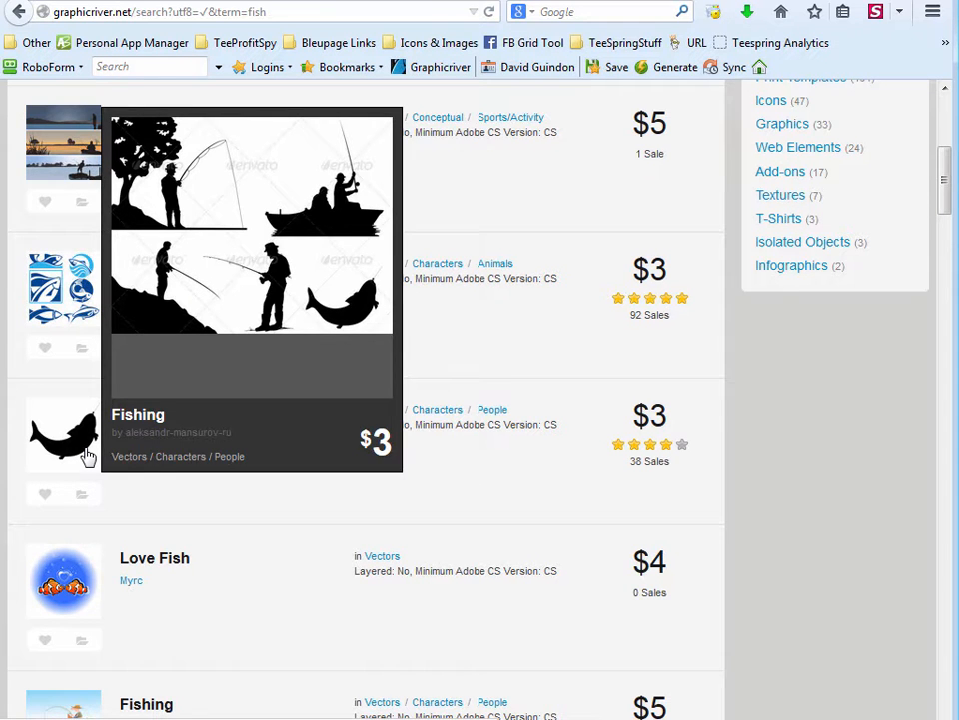
pyautogui.scroll(-10, 266, 535)
pyautogui.moveTo(80, 500)
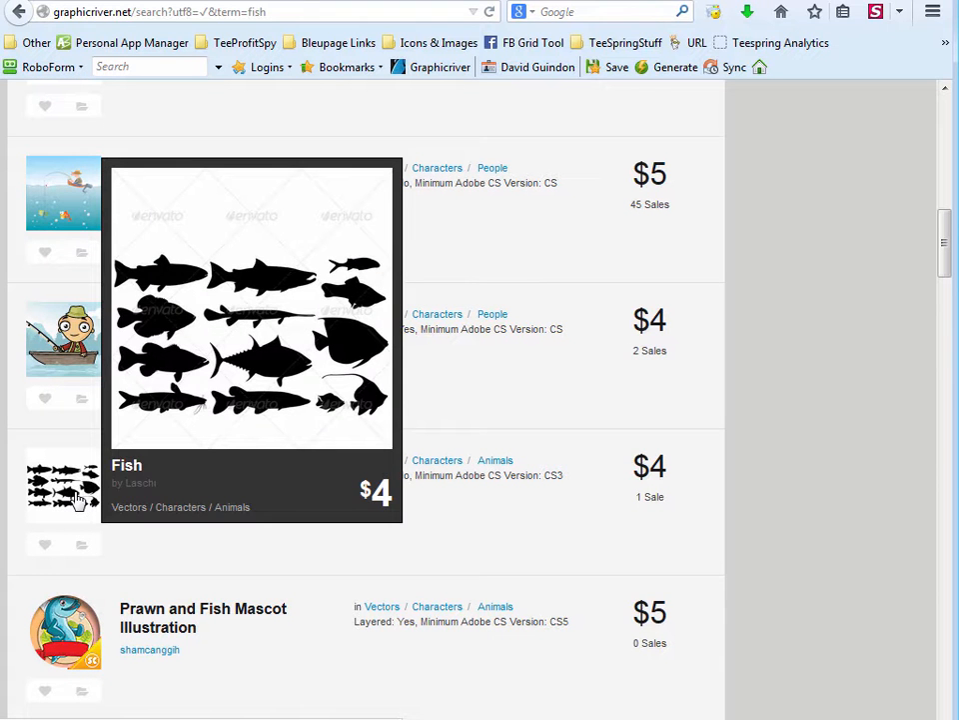
pyautogui.scroll(-4, 169, 530)
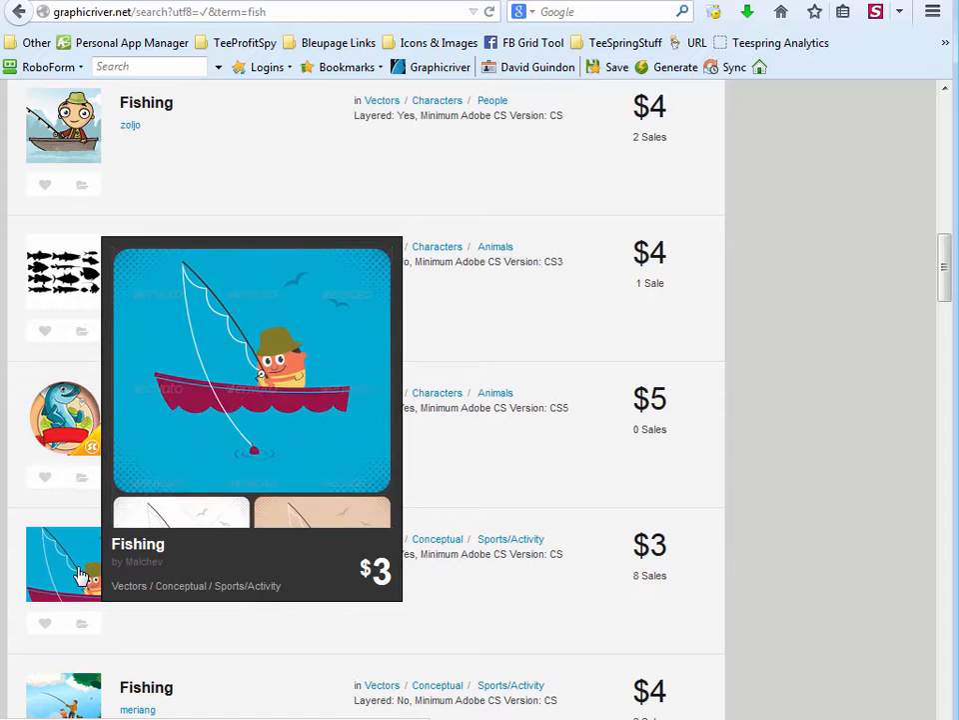
pyautogui.scroll(-2, 312, 618)
pyautogui.scroll(-17, 312, 618)
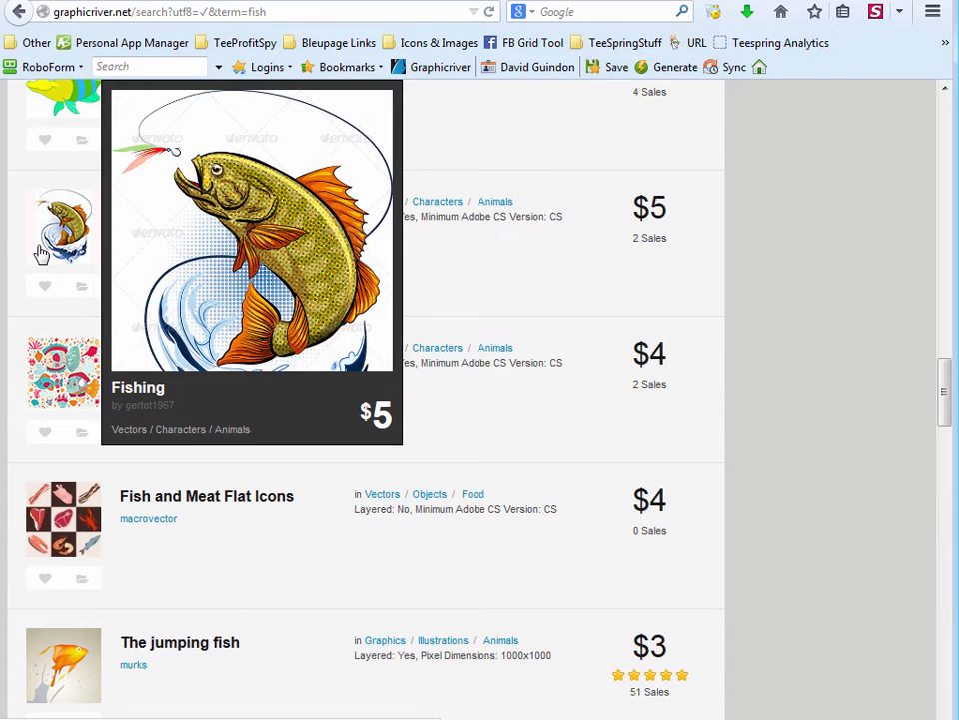
pyautogui.scroll(-1, 237, 546)
pyautogui.scroll(11, 375, 539)
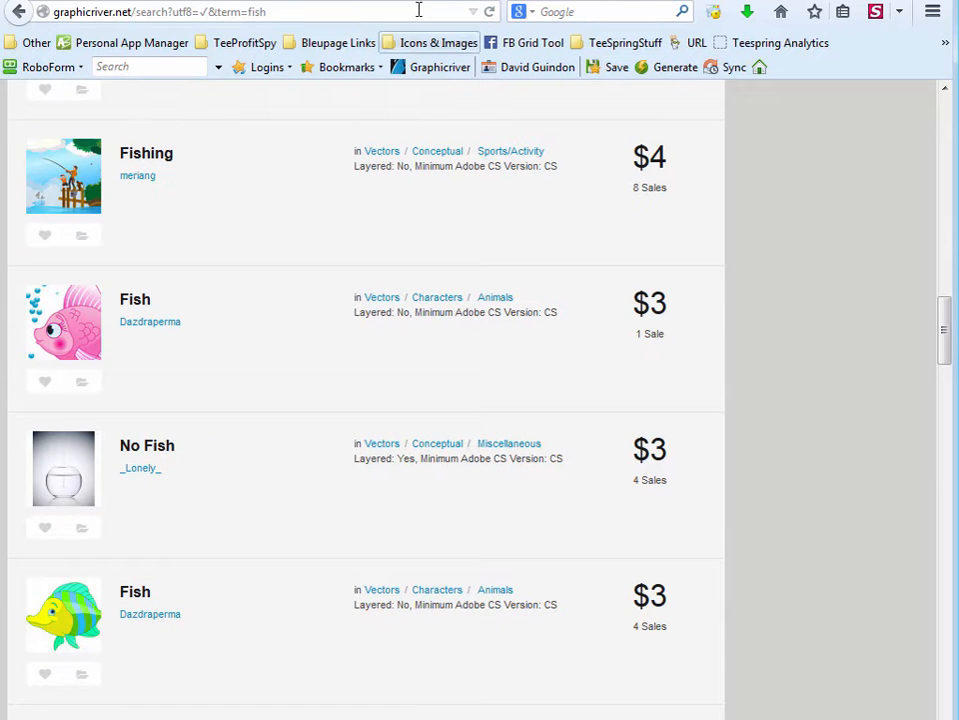
# Open iconfinder.com in a new browser tab and search its icons for "fish"
pyautogui.hotkey('ctrl', 't')
pyautogui.write('iconfinder.com/')
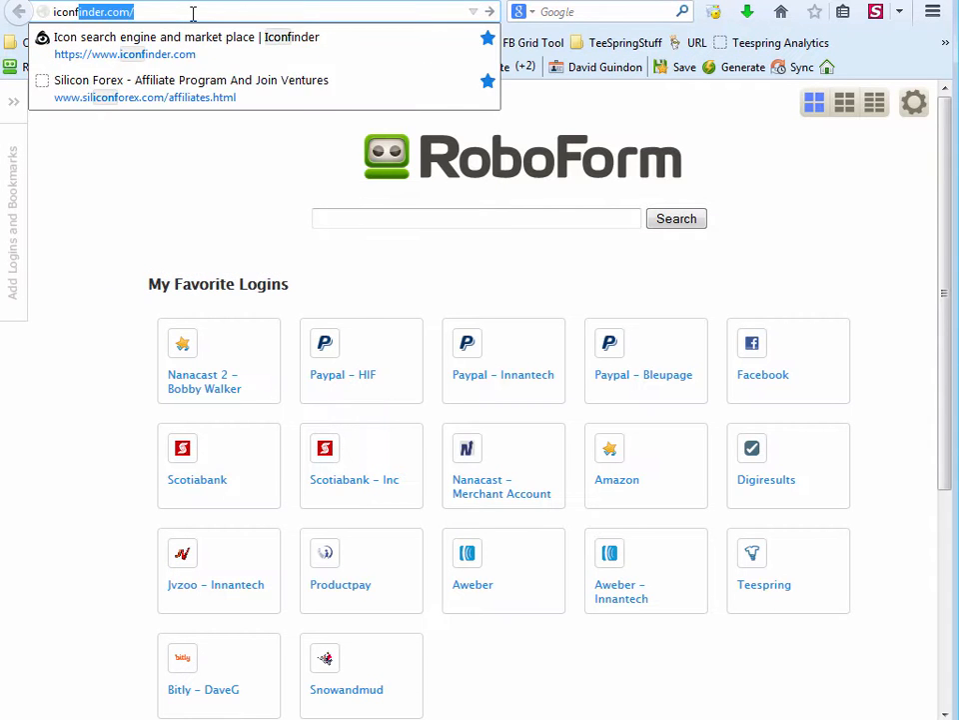
pyautogui.press('Return')
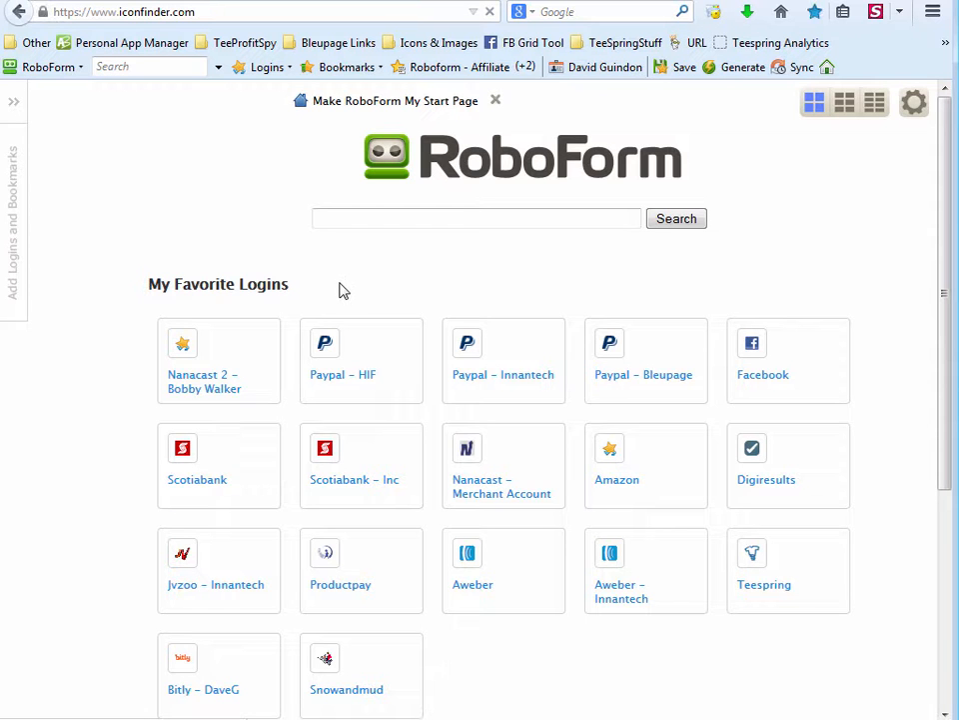
pyautogui.write('fish')
pyautogui.press('Return')
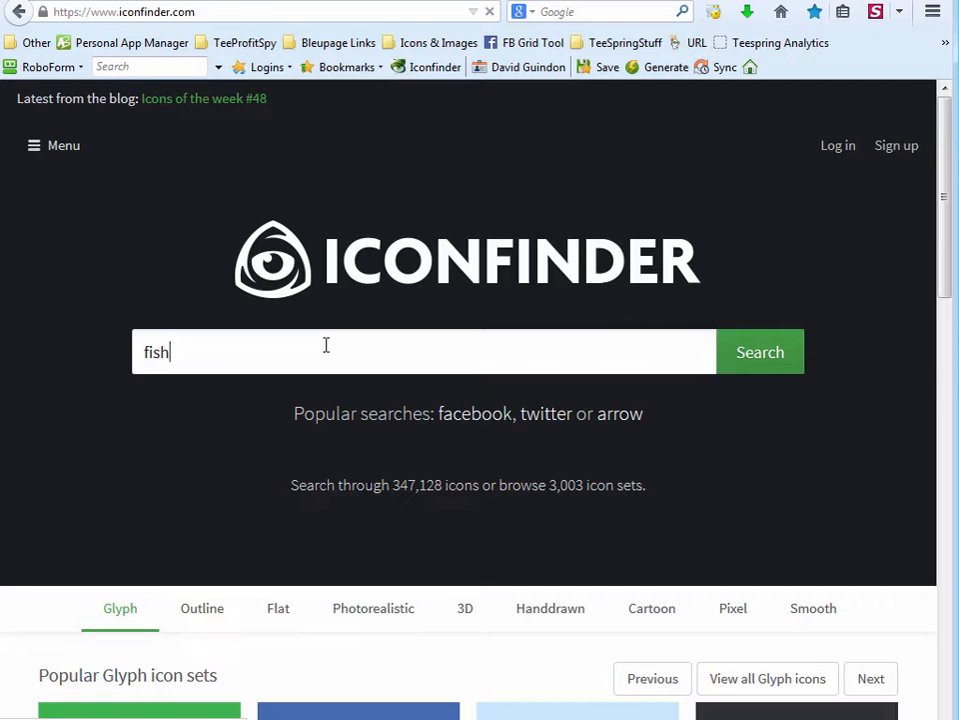
# Filter the fish icons to free ones and look through the whole list
pyautogui.scroll(-3, 813, 540)
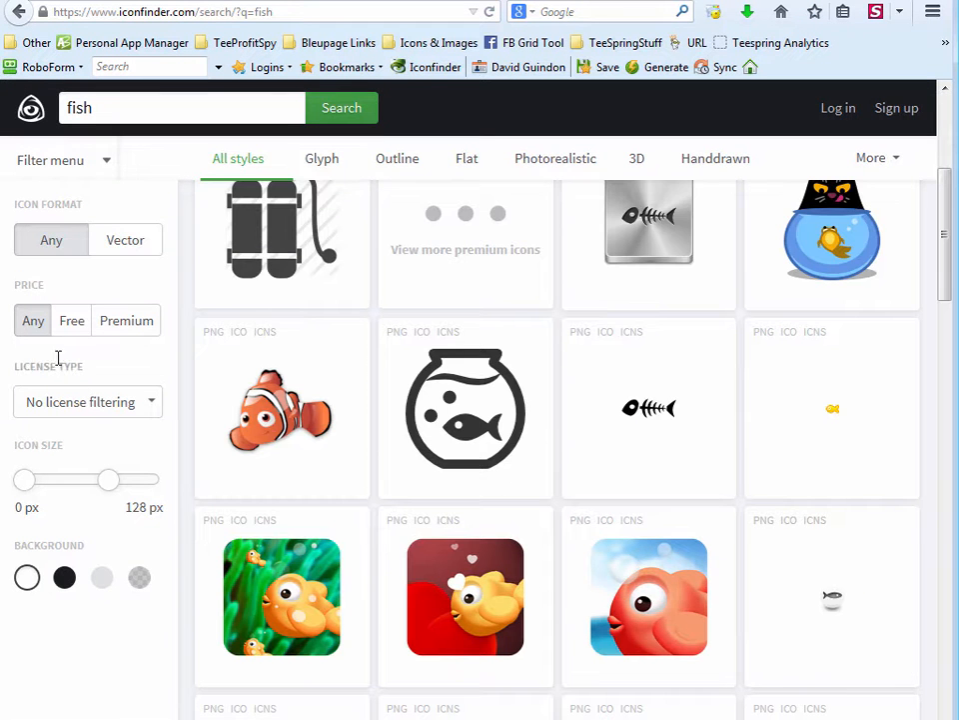
pyautogui.click(72, 327)
pyautogui.scroll(-3, 792, 536)
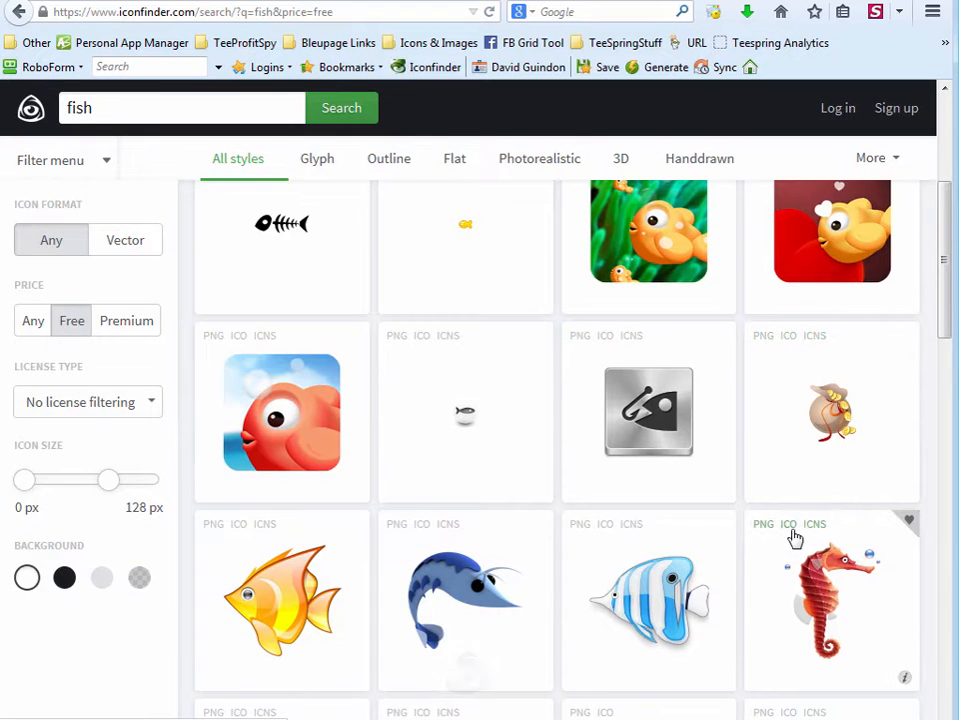
pyautogui.scroll(-3, 791, 537)
pyautogui.scroll(-2, 692, 503)
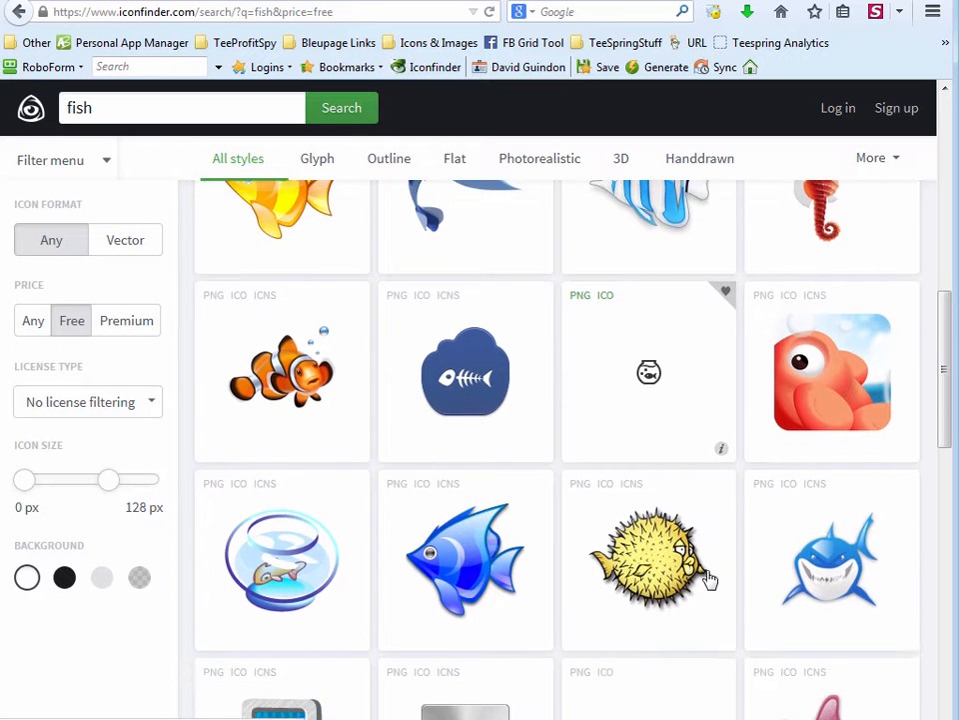
pyautogui.scroll(-7, 705, 590)
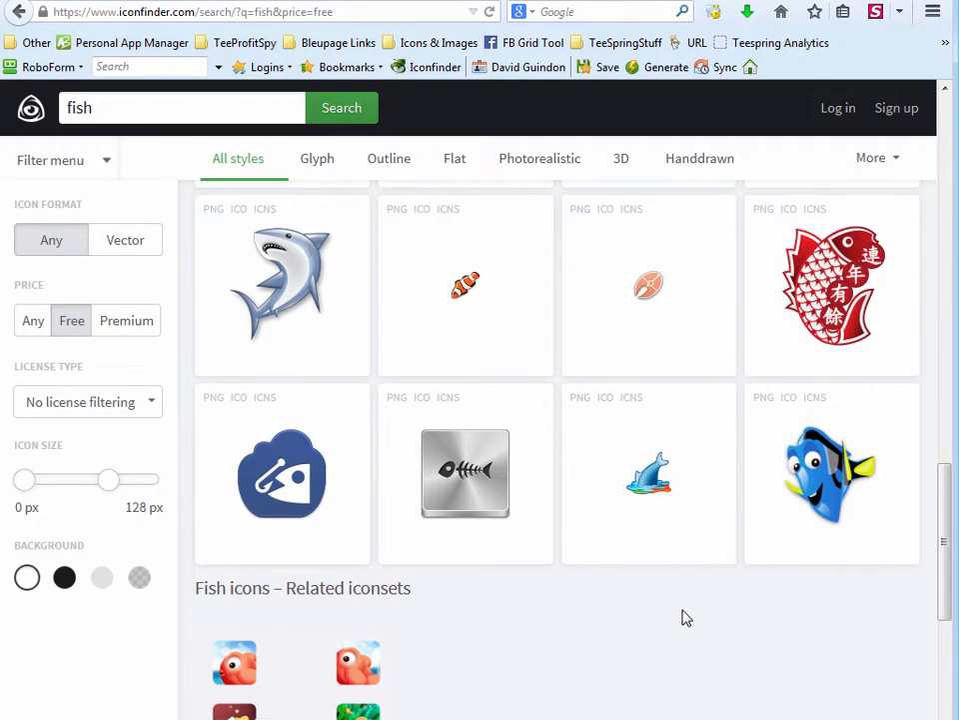
pyautogui.scroll(-2, 633, 593)
pyautogui.scroll(5, 633, 594)
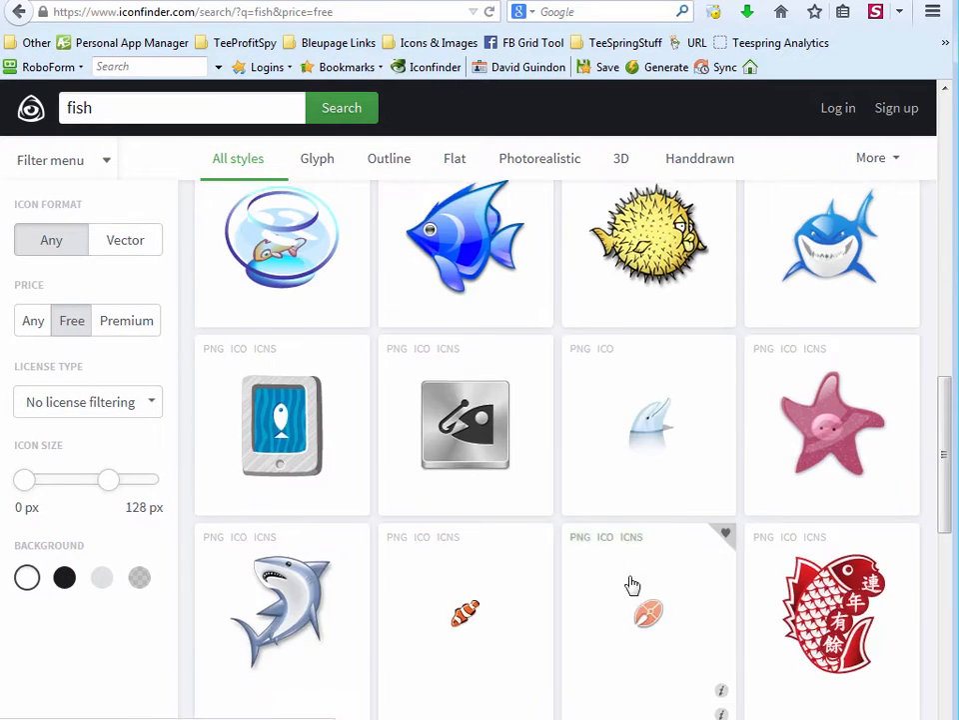
pyautogui.scroll(5, 634, 589)
pyautogui.scroll(5, 632, 584)
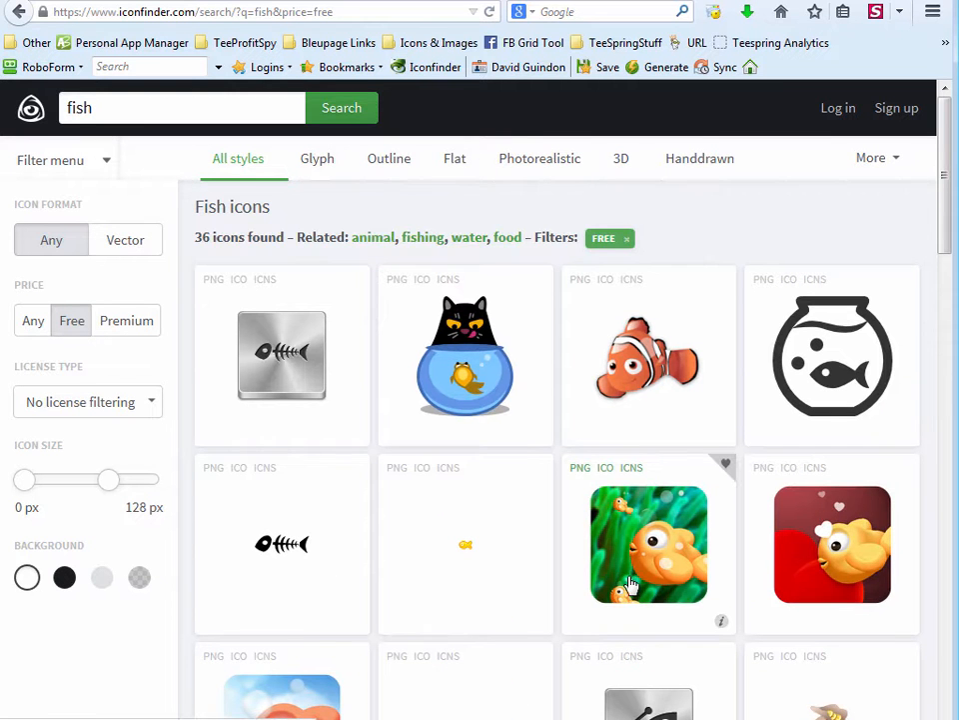
# Restrict the free fish icons to licences for commercial use with no link back and review them
pyautogui.click(108, 409)
pyautogui.click(115, 617)
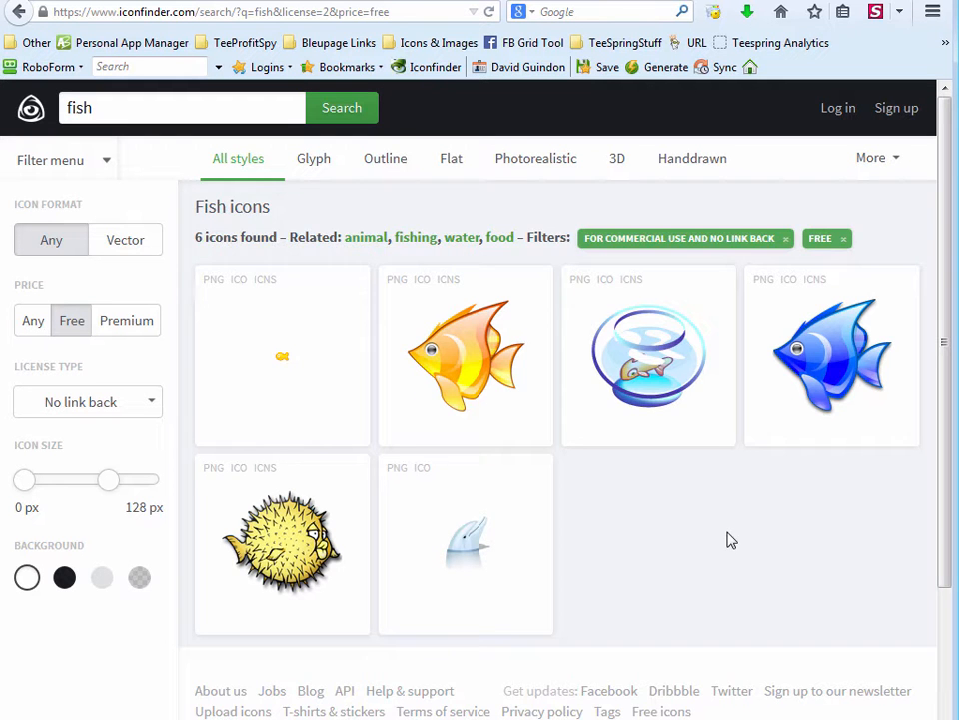
pyautogui.scroll(-3, 727, 540)
pyautogui.scroll(3, 728, 539)
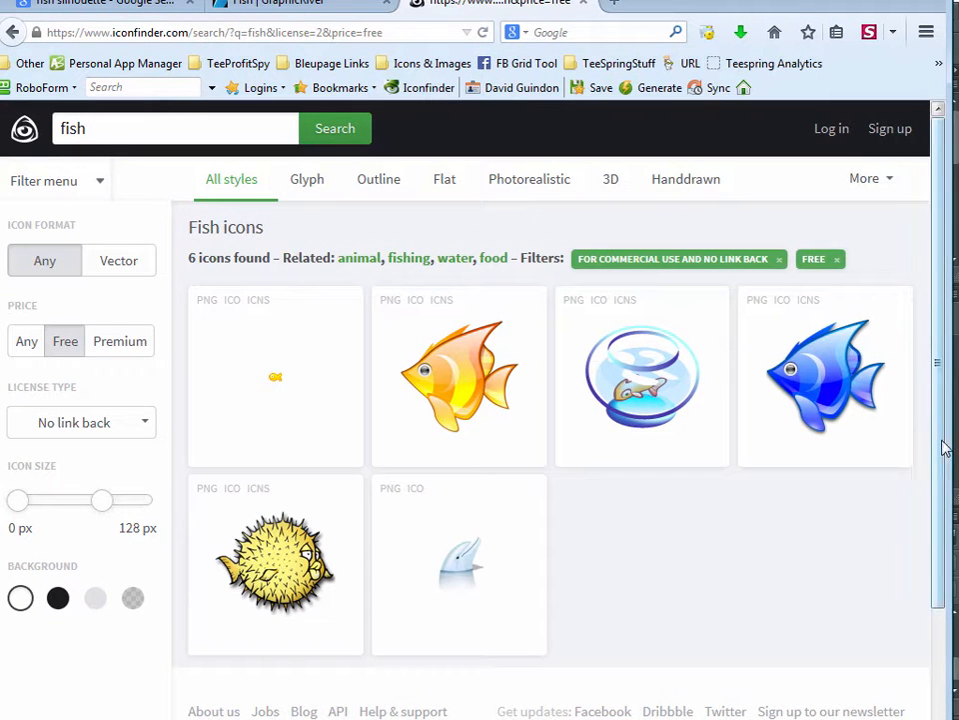
# Widen the browser window and open the bookmarked "T-shirt Design, Sports Clipart and Templates" site, rivalart.com
pyautogui.moveTo(948, 443); pyautogui.dragTo(958, 444)
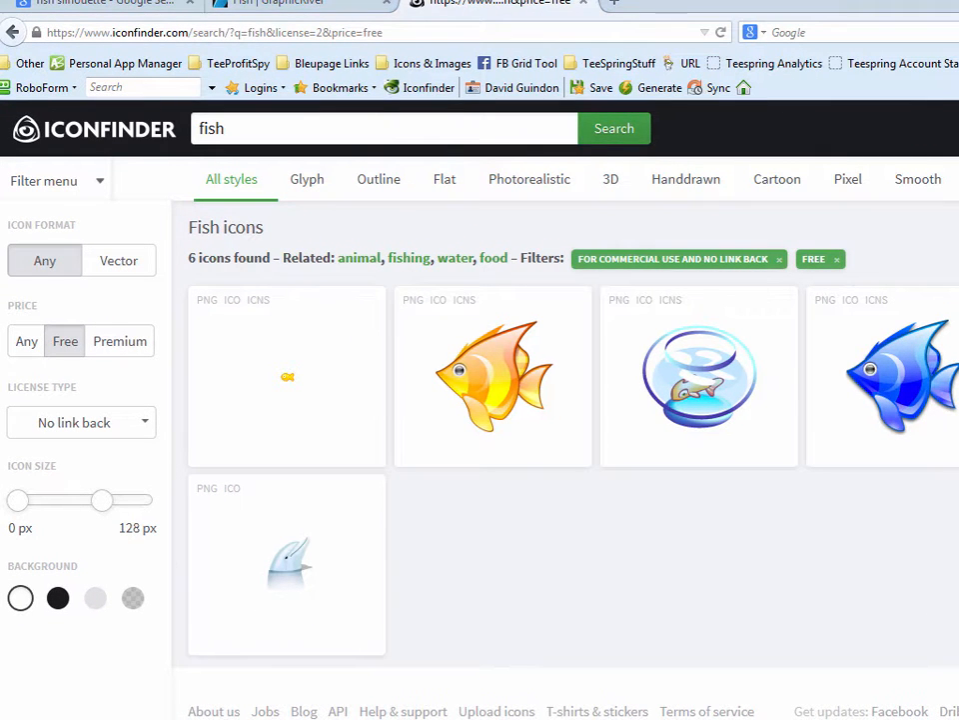
pyautogui.click(613, 66)
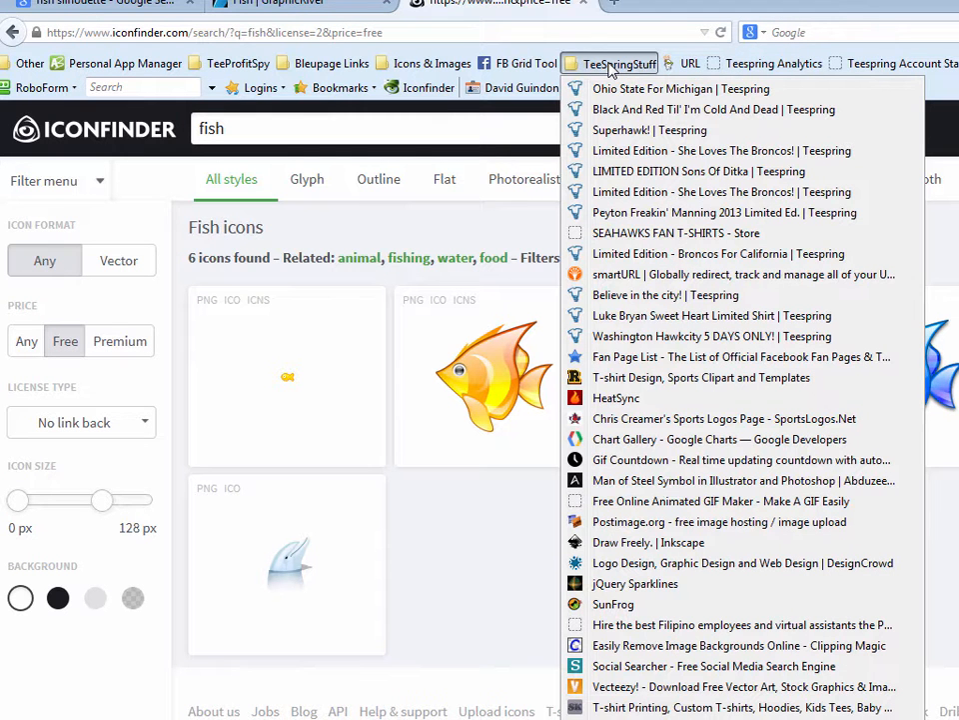
pyautogui.click(636, 377)
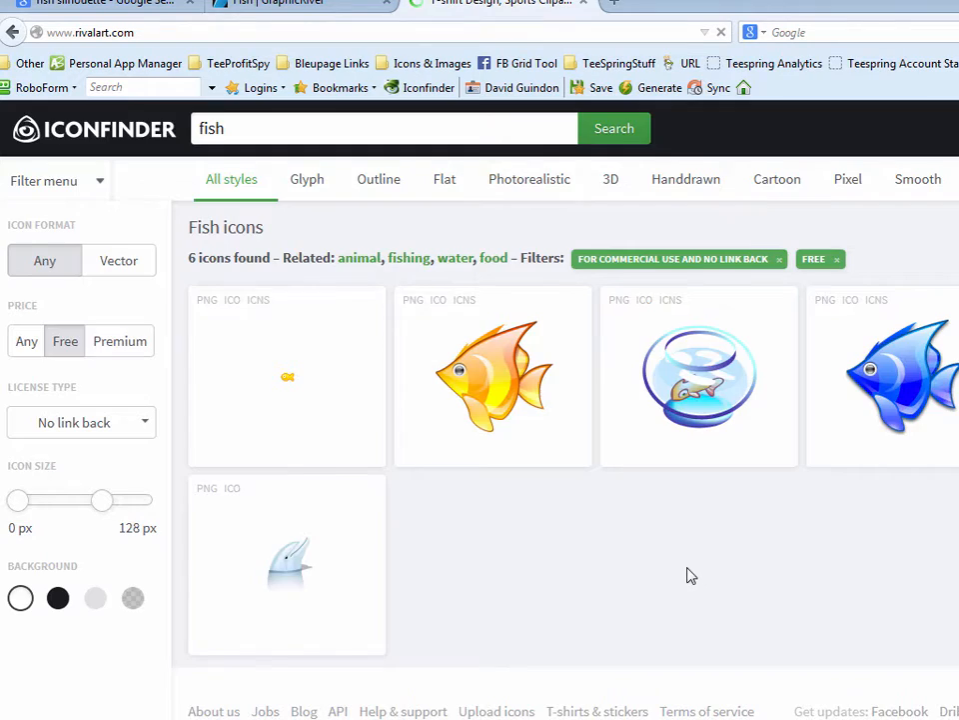
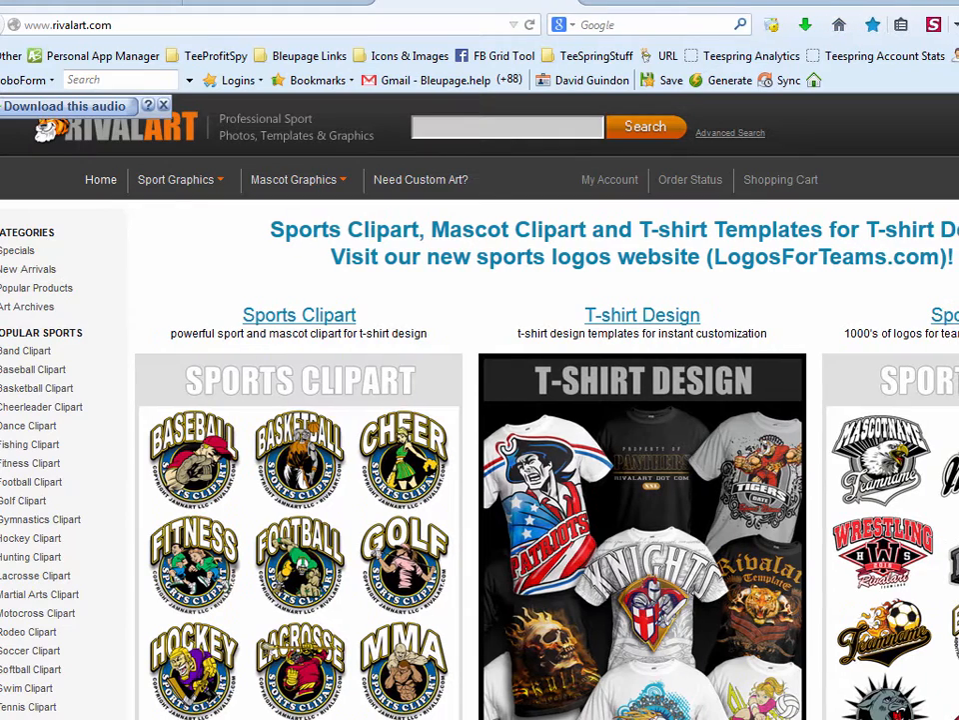
# Look through the clipart categories, find "fish" on the page and open the Fishing Clipart category
pyautogui.scroll(-2, 114, 608)
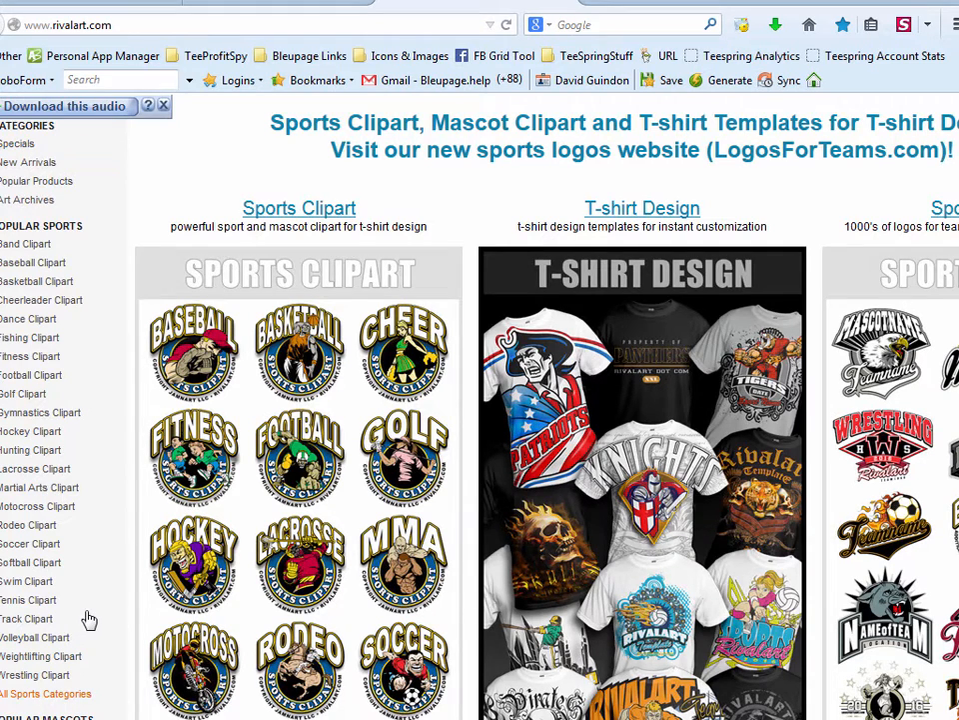
pyautogui.scroll(-6, 89, 619)
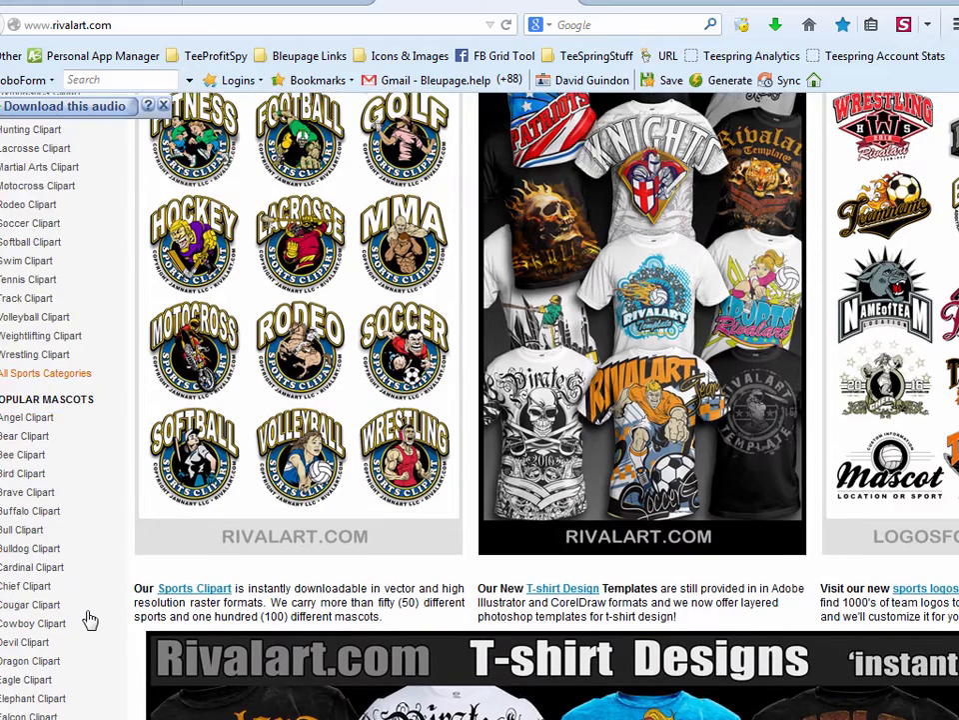
pyautogui.scroll(-2, 89, 620)
pyautogui.scroll(-4, 69, 579)
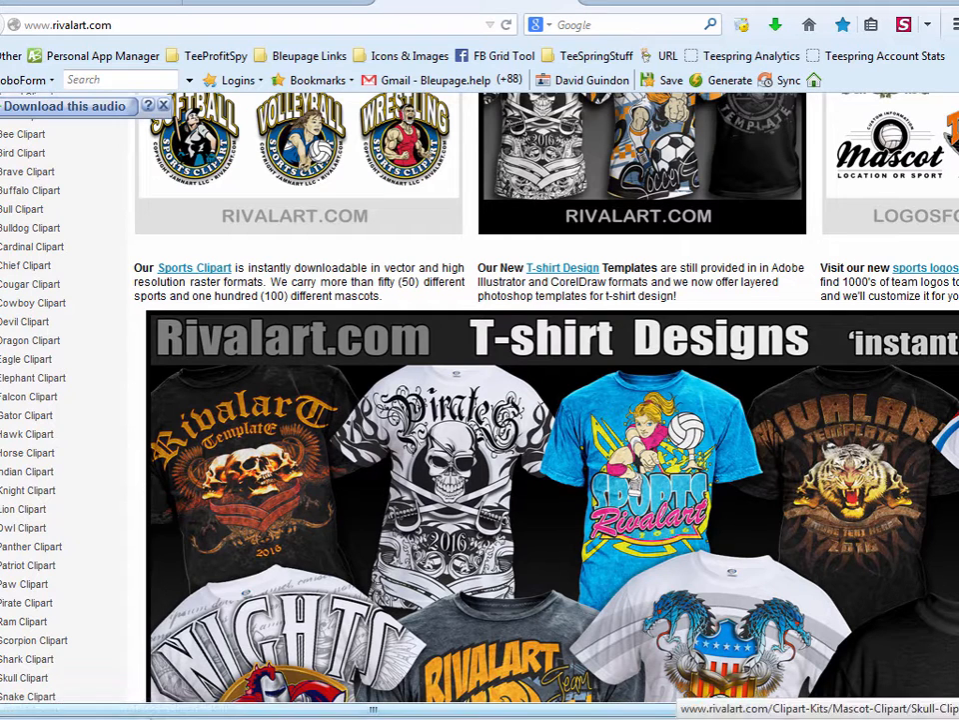
pyautogui.hotkey('ctrl', 'f')
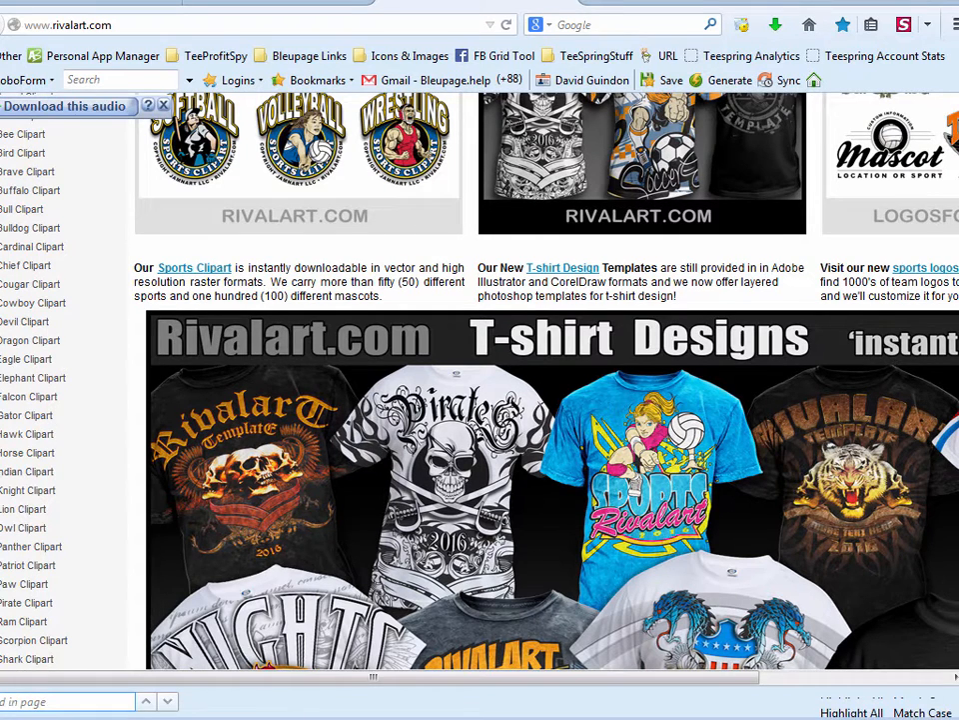
pyautogui.write('fish')
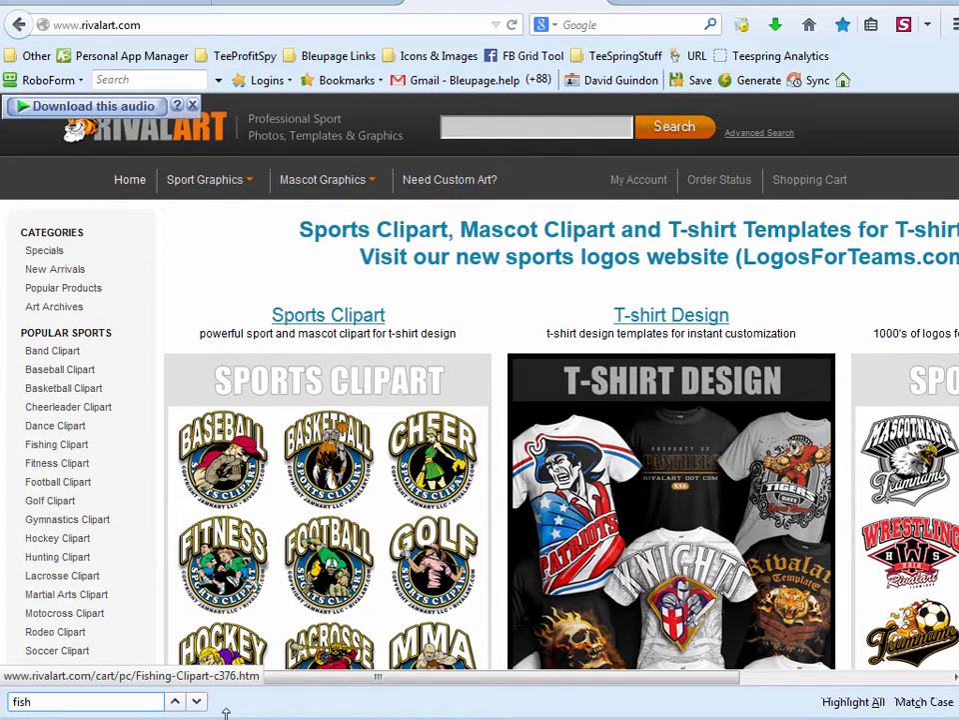
pyautogui.click(175, 701)
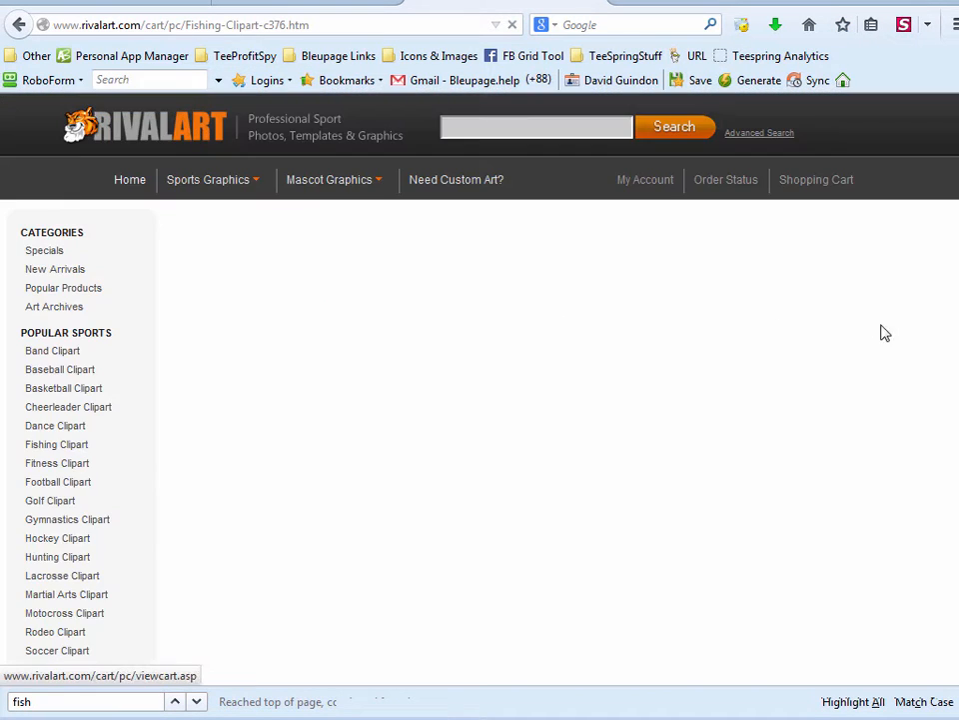
# Widen the browser window and look through the first page of fishing clipart and T-shirt templates
pyautogui.scroll(-5, 897, 450)
pyautogui.scroll(-3, 896, 459)
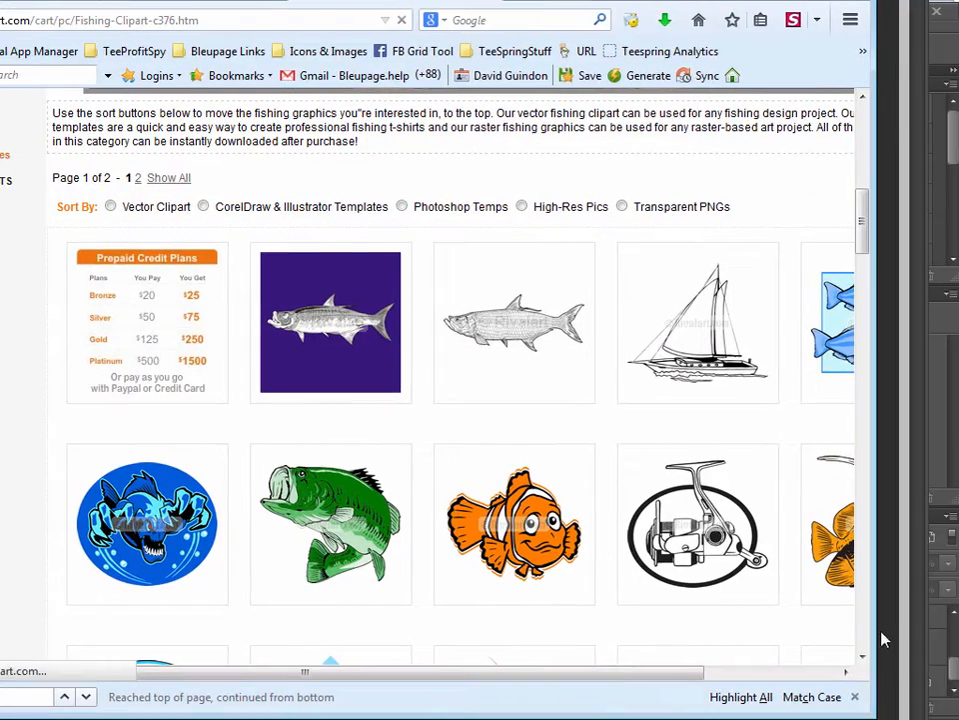
pyautogui.moveTo(872, 657); pyautogui.dragTo(955, 657)
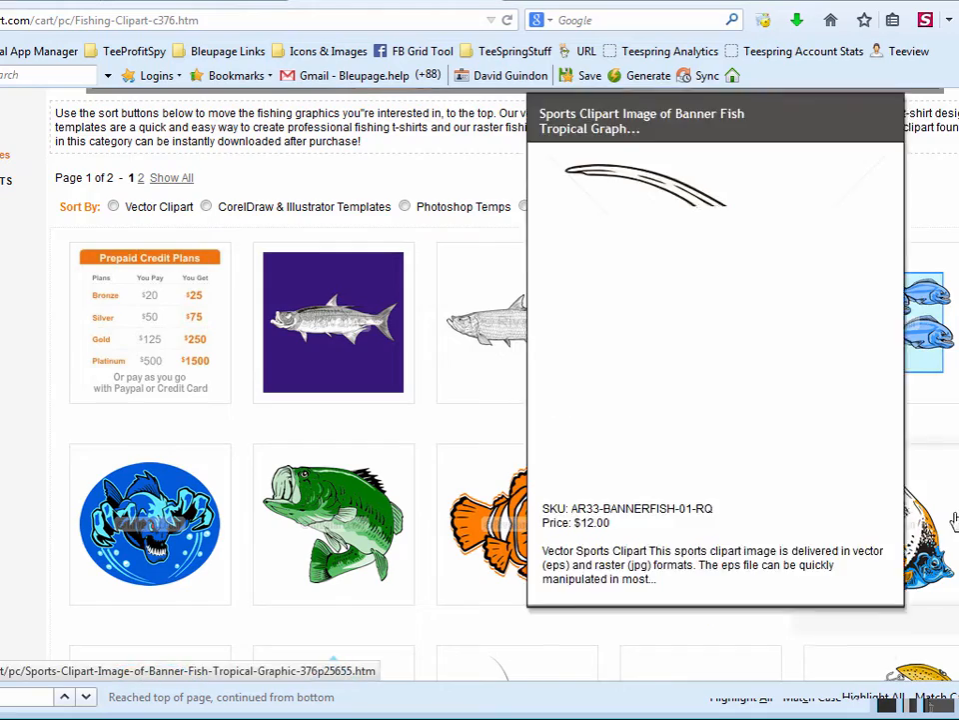
pyautogui.scroll(-3, 879, 520)
pyautogui.scroll(-3, 879, 540)
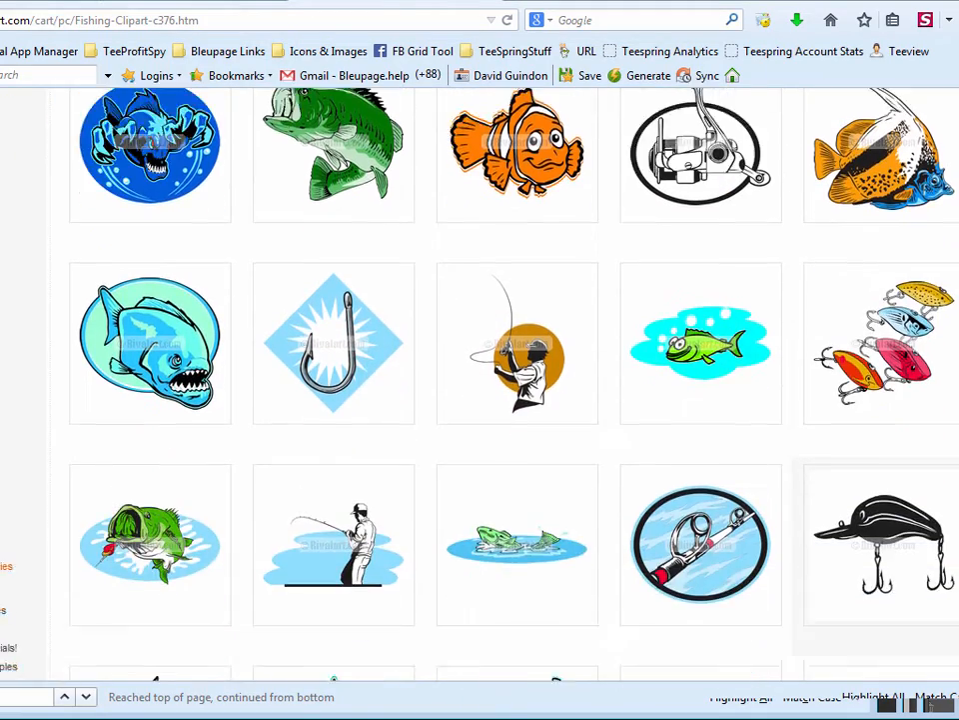
pyautogui.scroll(-9, 500, 400)
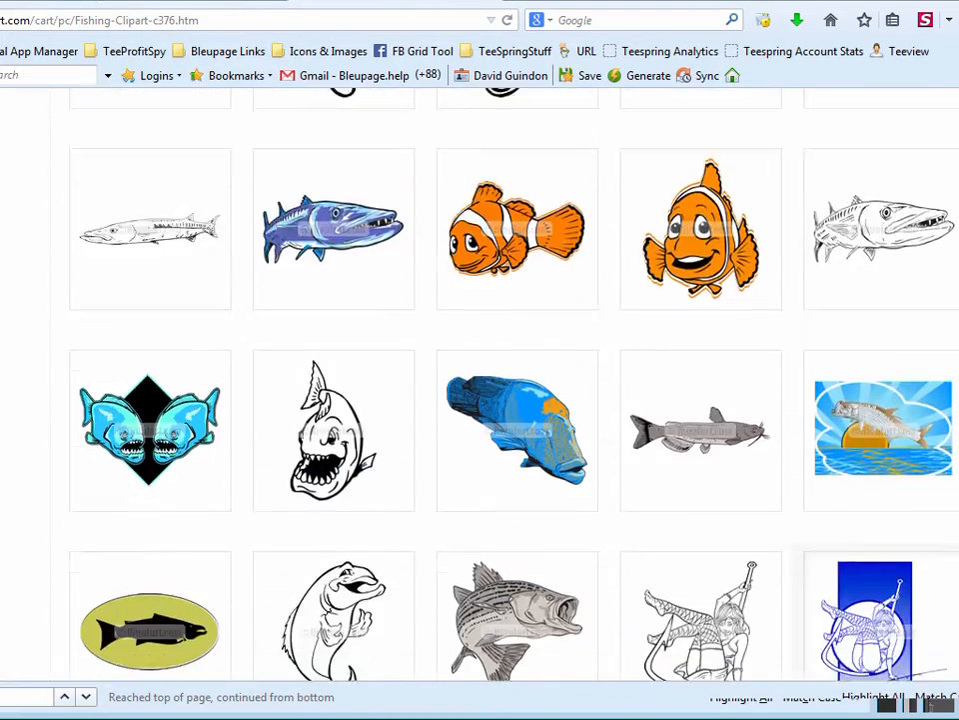
pyautogui.scroll(-2, 499, 400)
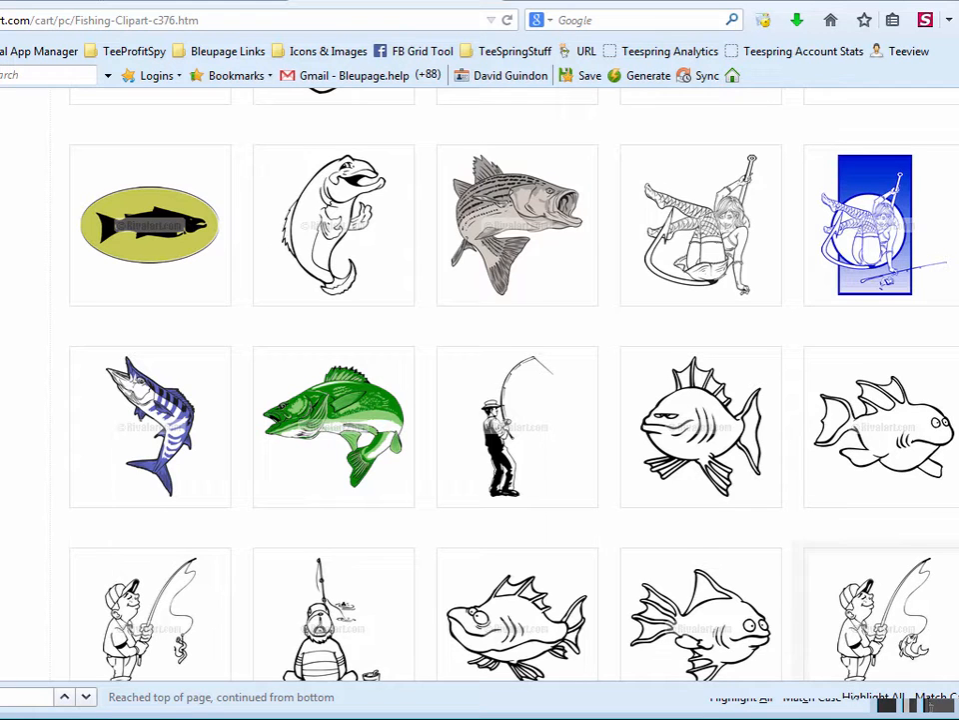
pyautogui.scroll(-2, 500, 400)
pyautogui.scroll(-4, 500, 400)
pyautogui.scroll(-1, 933, 600)
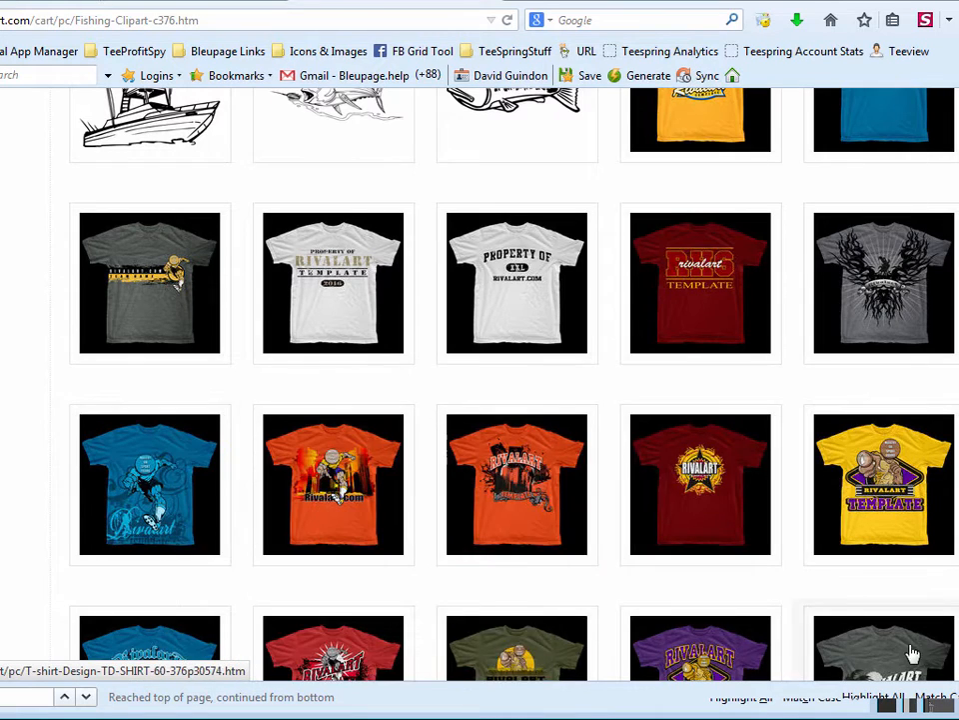
pyautogui.scroll(-3, 911, 652)
pyautogui.scroll(-3, 338, 176)
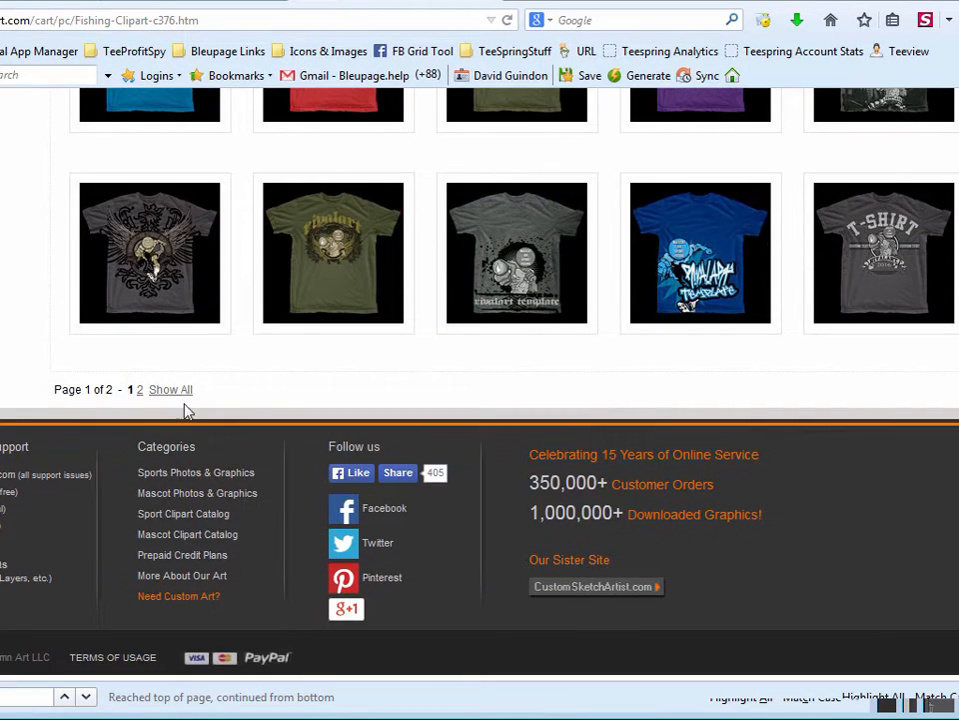
# Open page 2 of the Fishing Clipart category and review its fish drawings and shirt templates
pyautogui.click(139, 388)
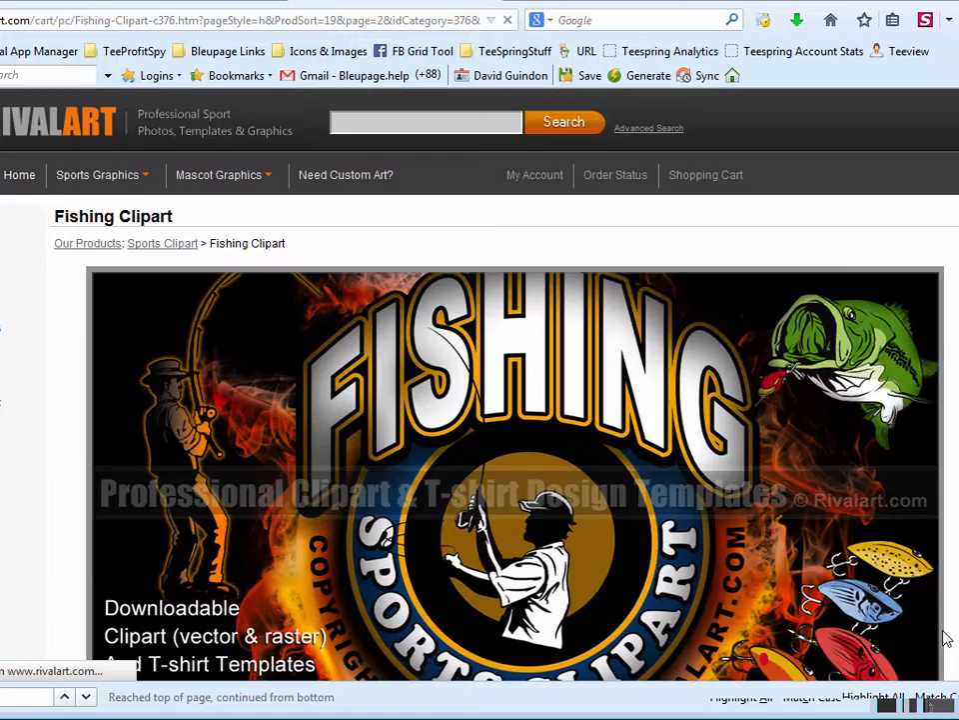
pyautogui.scroll(-4, 935, 625)
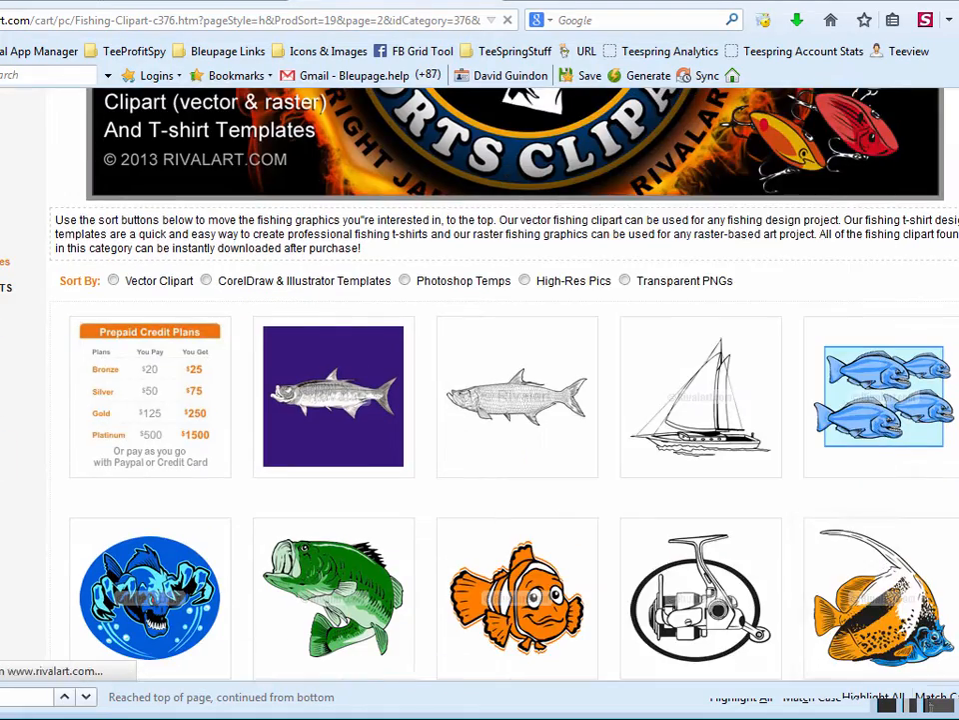
pyautogui.scroll(-6, 934, 625)
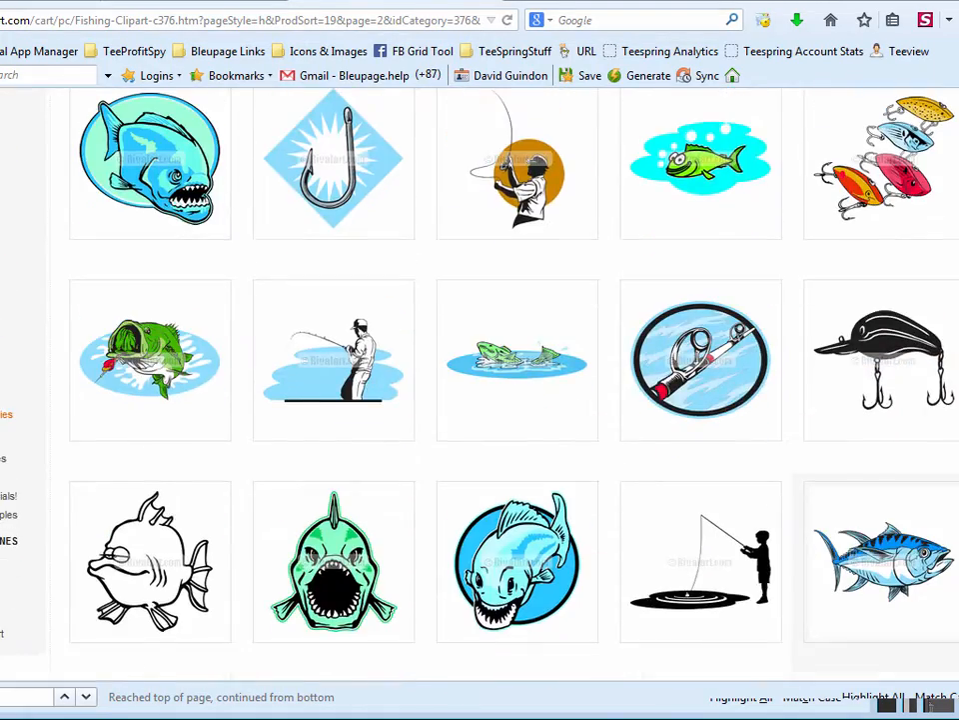
pyautogui.scroll(-5, 480, 380)
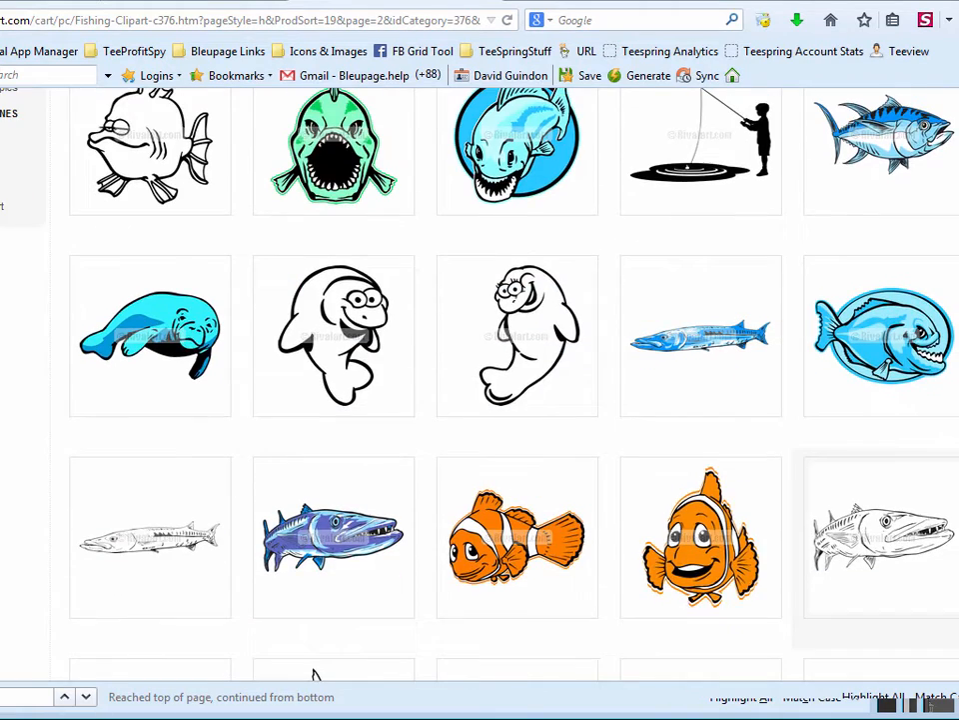
pyautogui.scroll(-3, 480, 380)
pyautogui.scroll(-2, 480, 380)
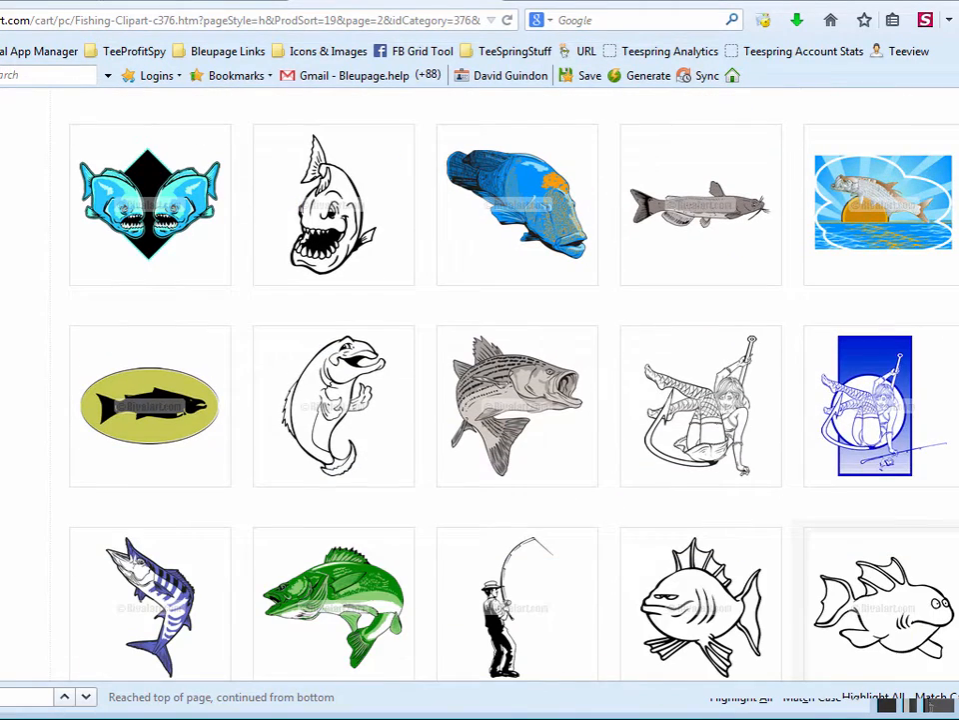
pyautogui.moveTo(520, 385)
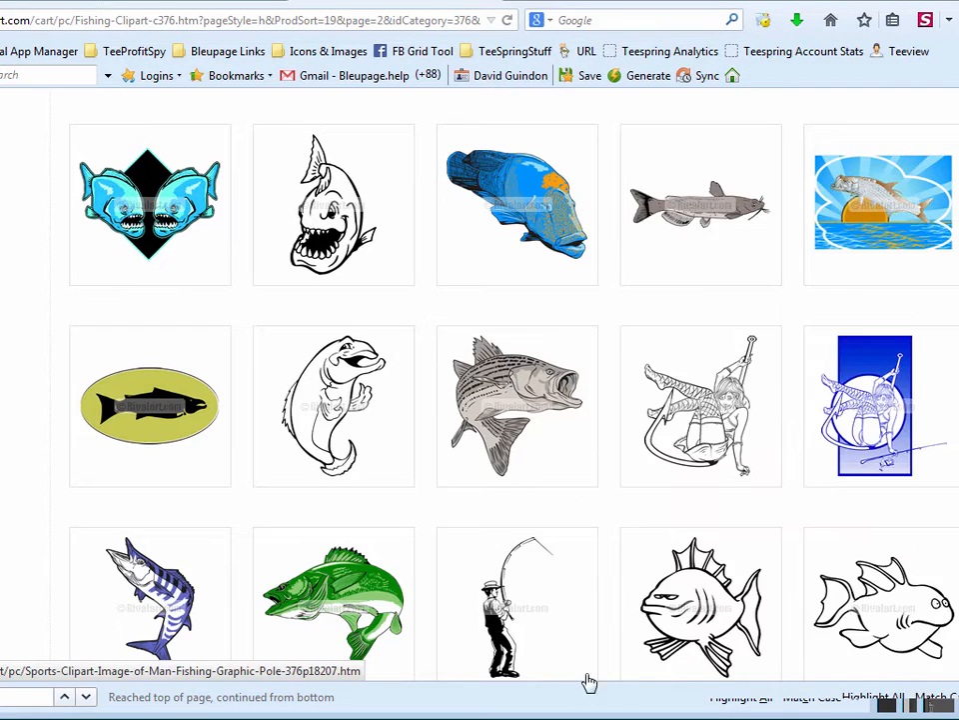
pyautogui.scroll(-3, 574, 647)
pyautogui.scroll(-1, 573, 647)
pyautogui.scroll(-2, 574, 647)
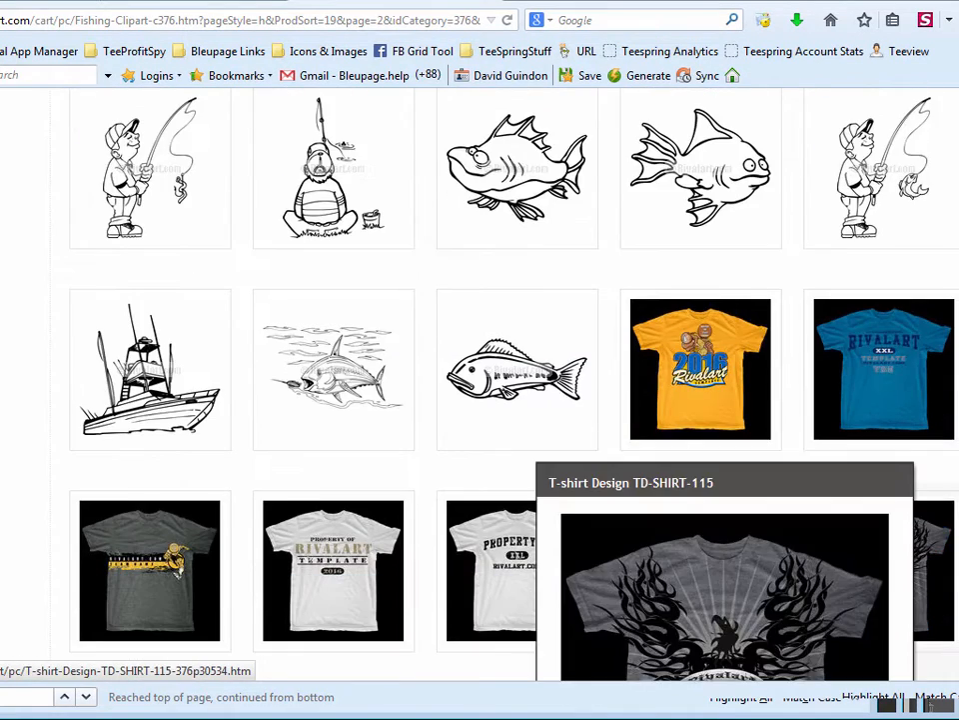
pyautogui.scroll(-2, 573, 647)
pyautogui.scroll(-8, 574, 647)
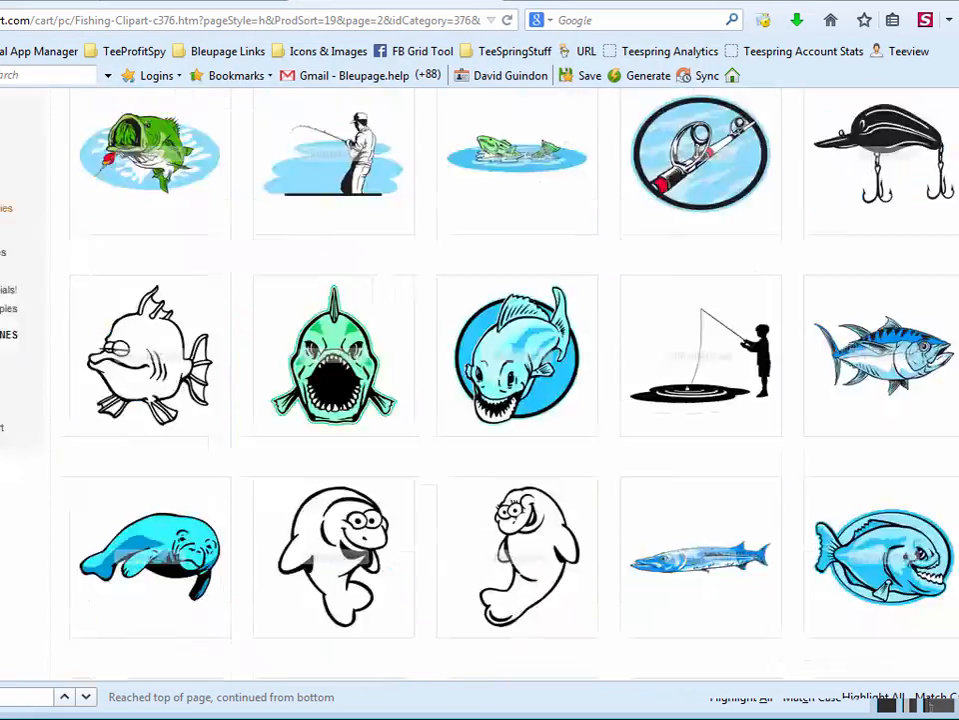
pyautogui.scroll(8, 479, 385)
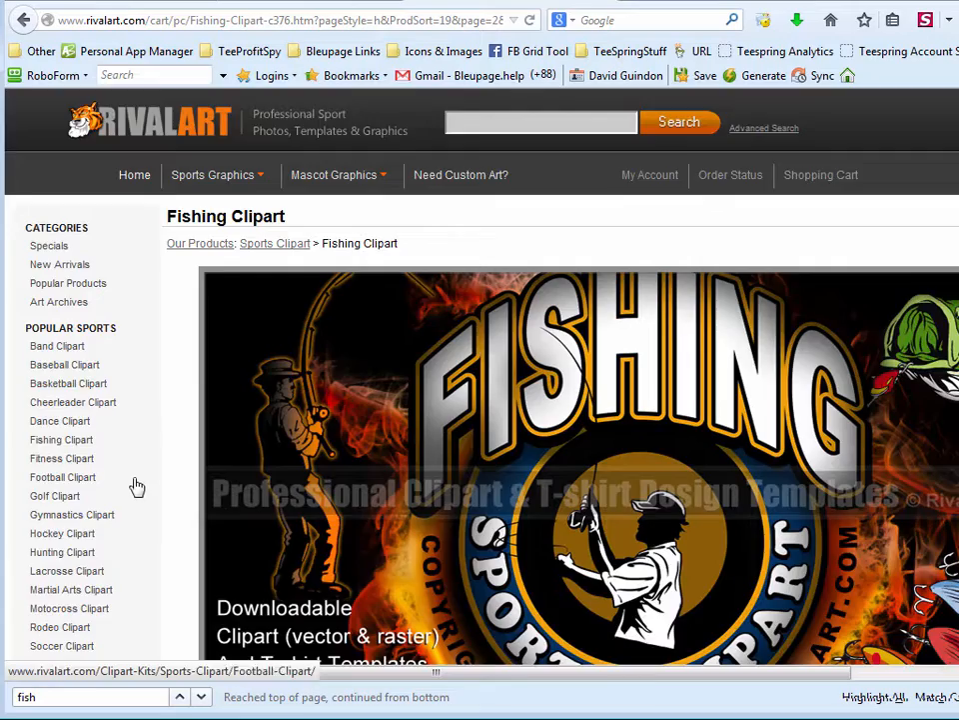
# Review the sport and mascot category list, then open Cowboy Clipart and look over its page
pyautogui.scroll(-5, 20, 485)
pyautogui.scroll(-9, 140, 500)
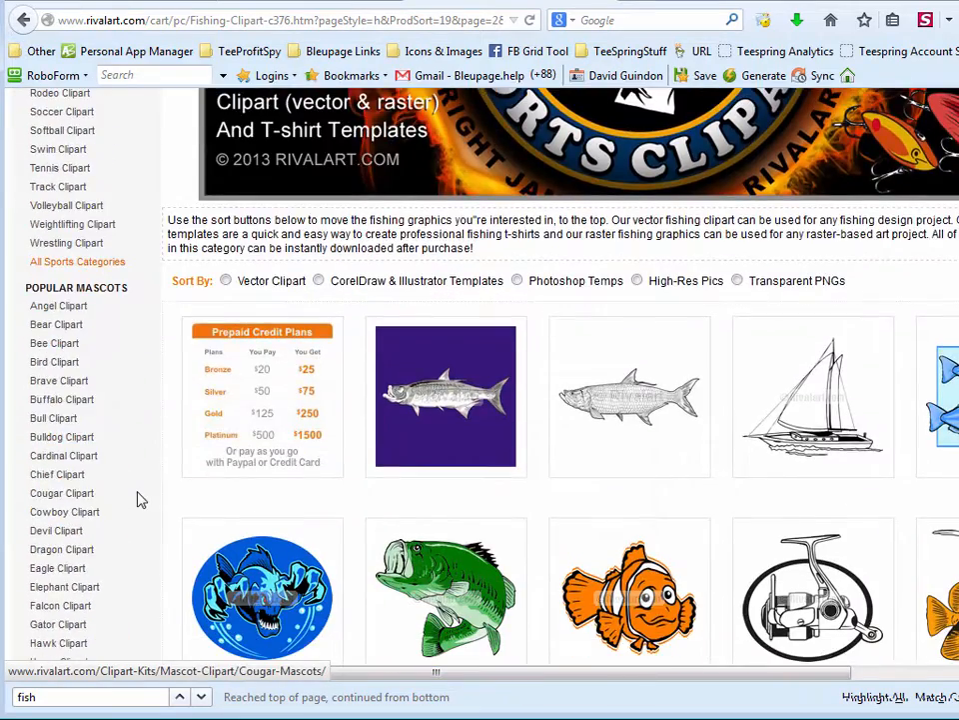
pyautogui.scroll(-2, 140, 503)
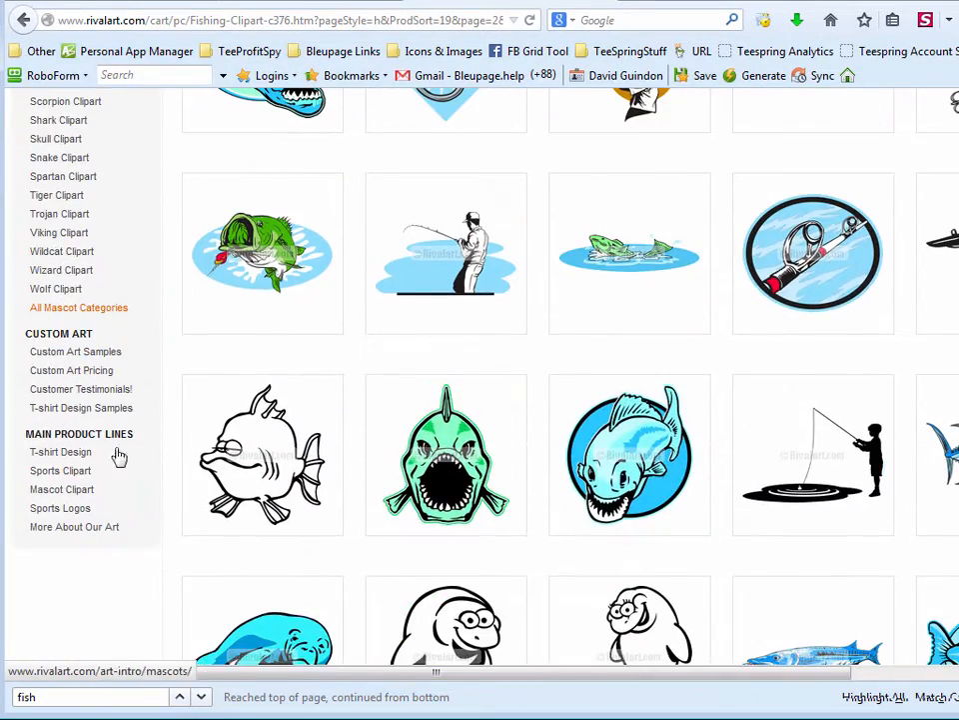
pyautogui.scroll(8, 60, 365)
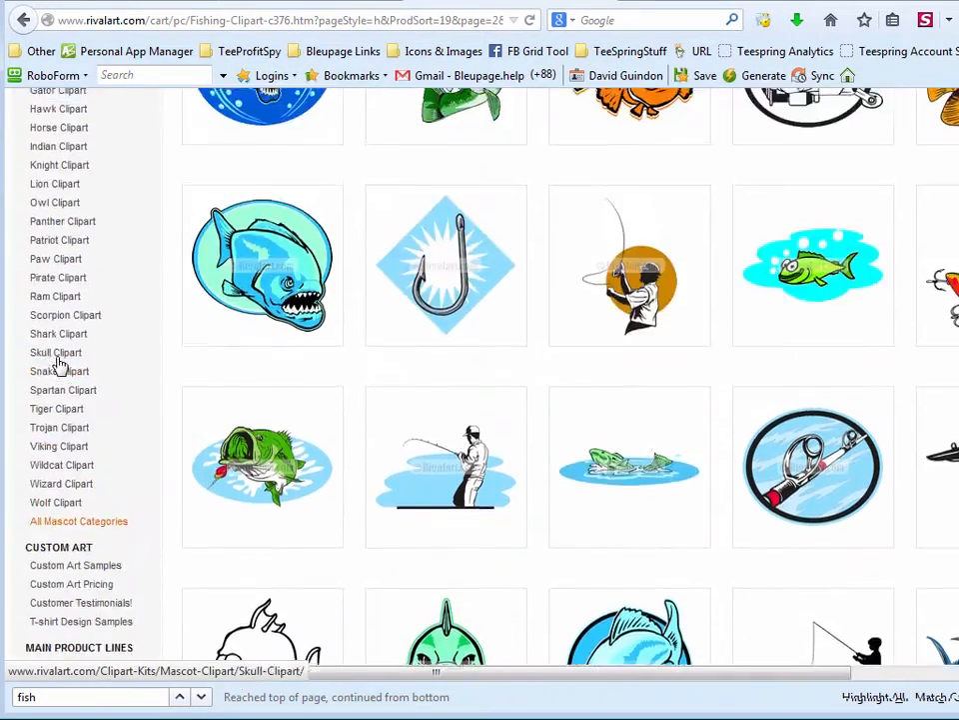
pyautogui.scroll(4, 60, 365)
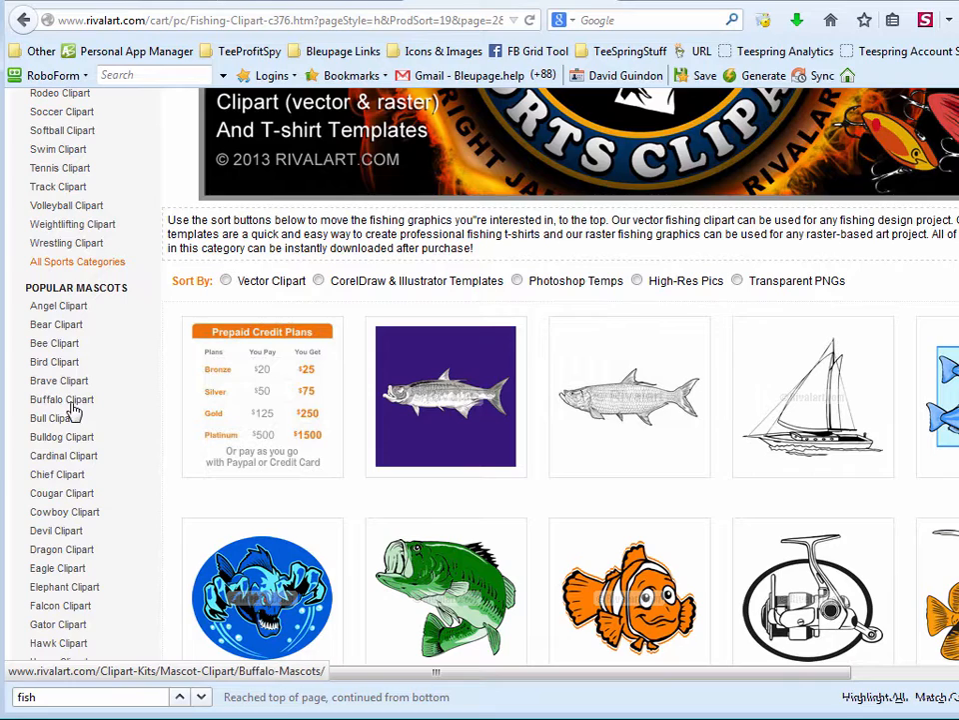
pyautogui.click(63, 514)
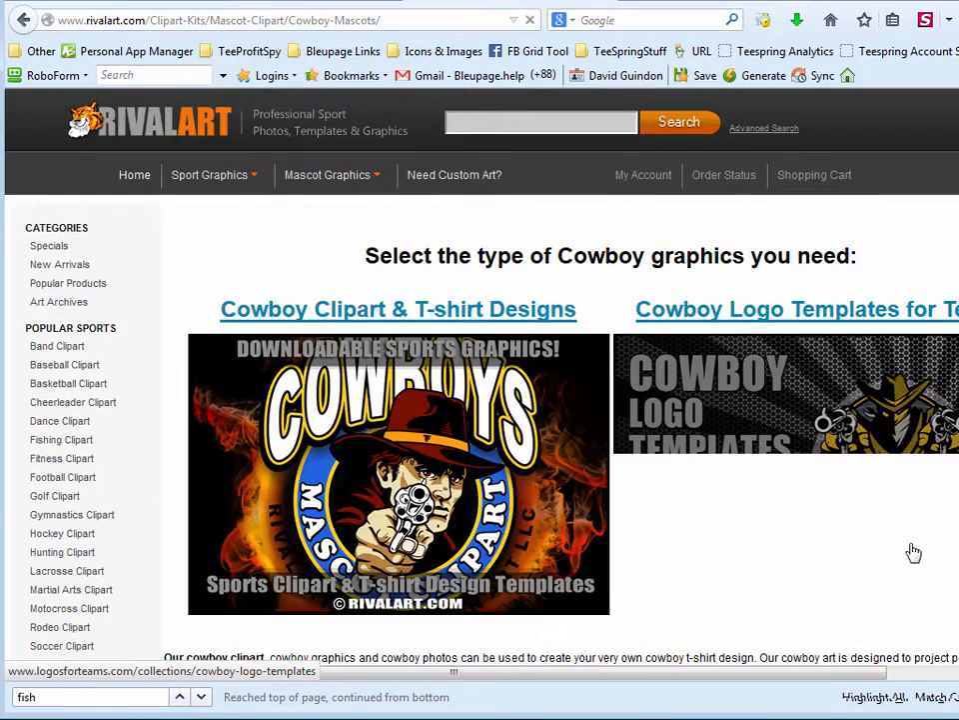
pyautogui.scroll(-10, 936, 553)
pyautogui.scroll(-5, 917, 557)
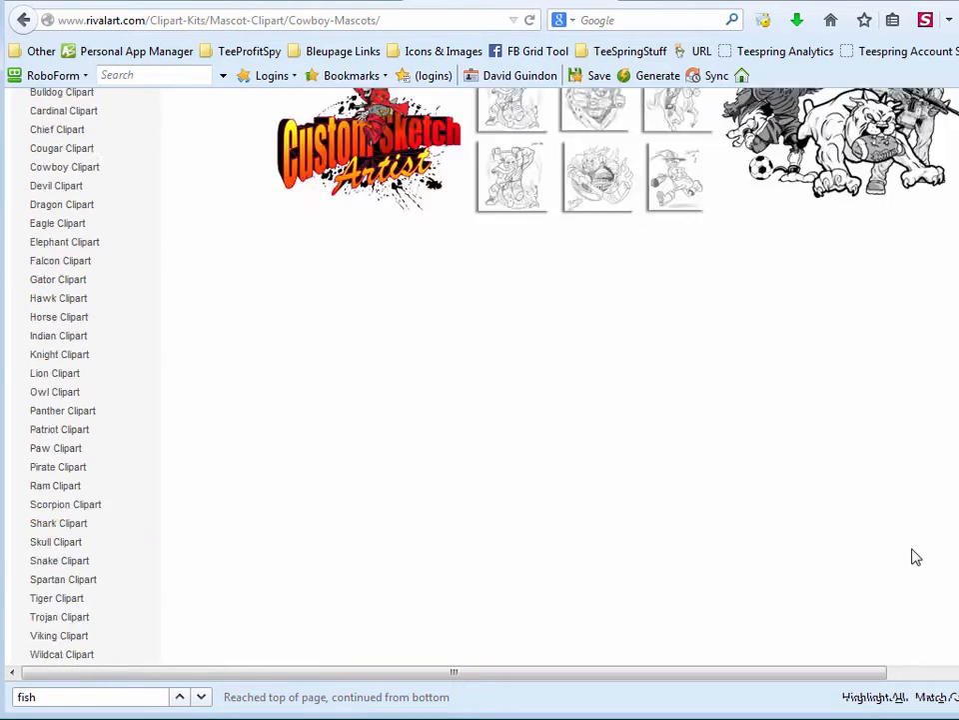
pyautogui.scroll(15, 917, 558)
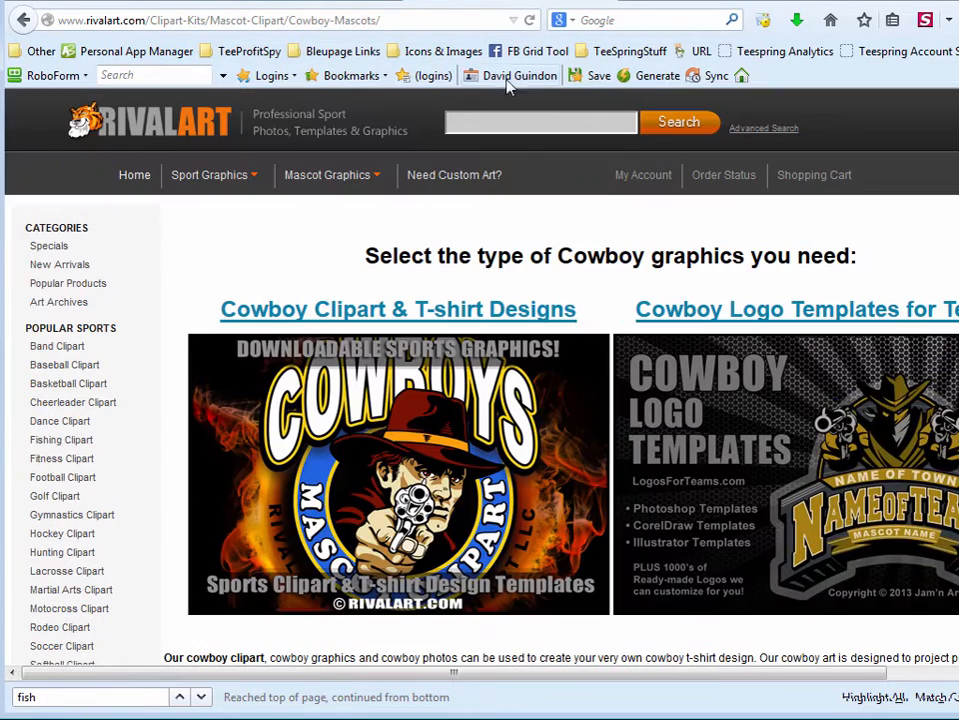
# Open the bookmarked Chris Creamer's Sports Logos Page, SportsLogos.Net
pyautogui.click(625, 50)
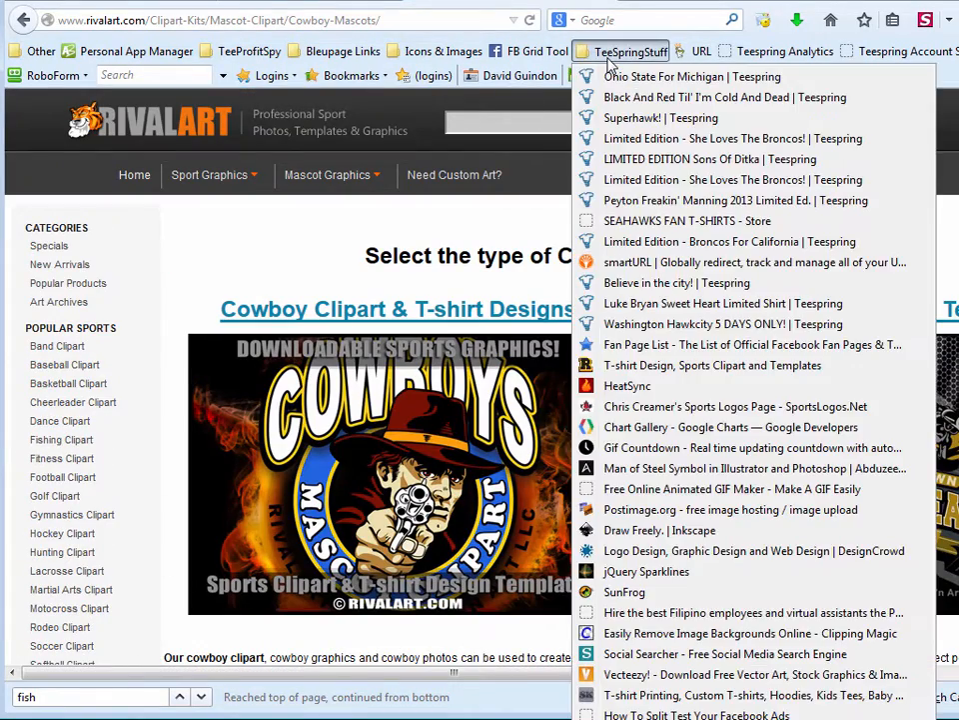
pyautogui.click(671, 407)
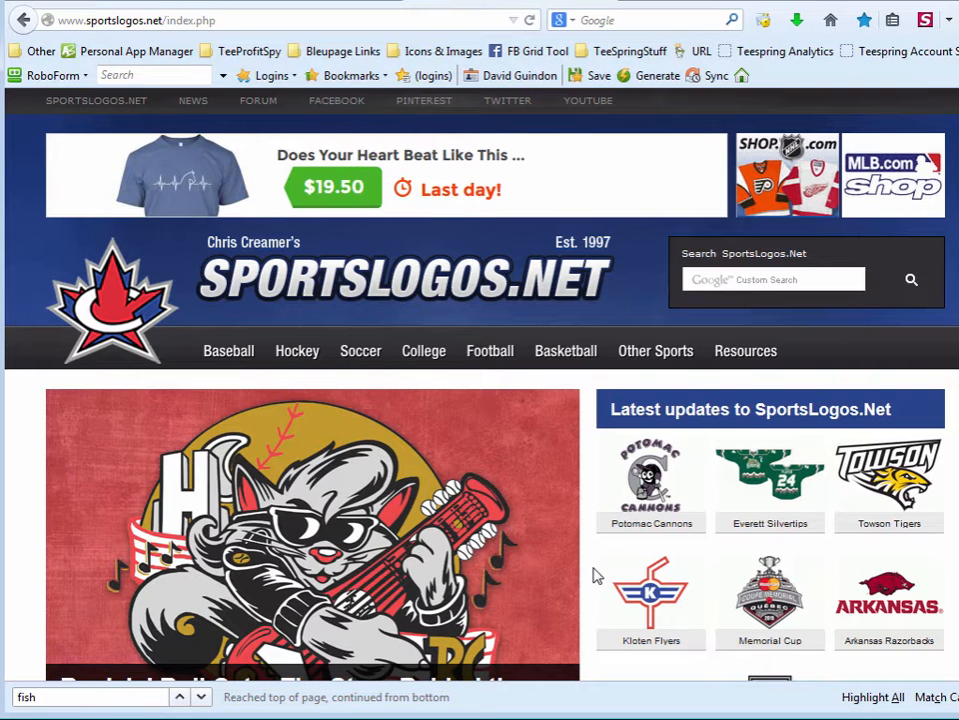
# Look over the SportsLogos.Net home page, including its logo news and latest updates, and check the list of hockey leagues
pyautogui.scroll(-5, 594, 574)
pyautogui.scroll(-3, 721, 471)
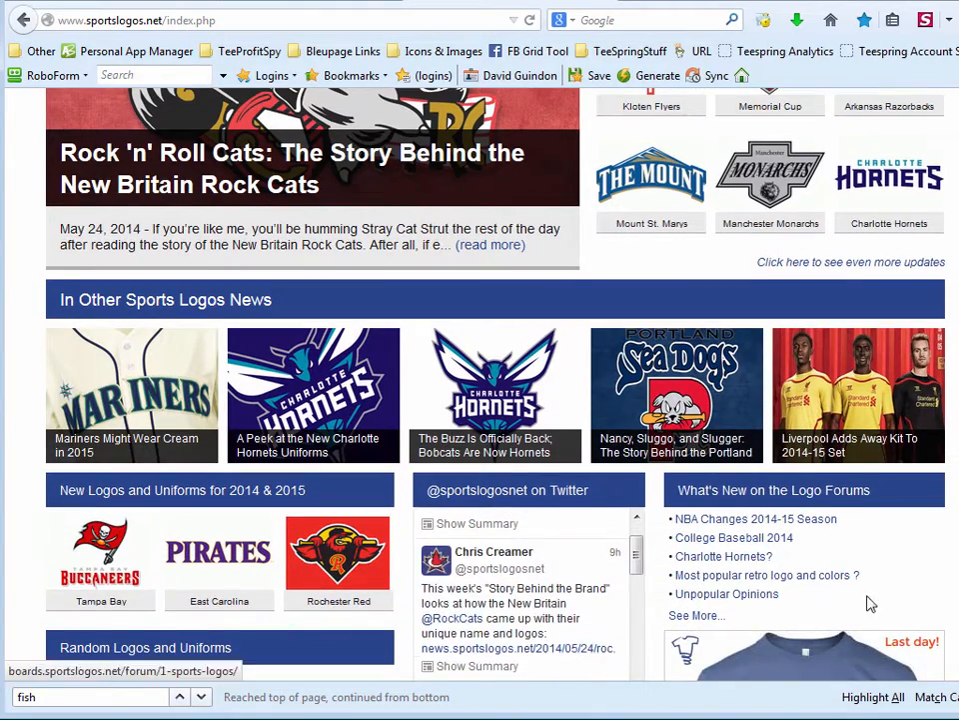
pyautogui.scroll(-8, 869, 603)
pyautogui.scroll(-3, 947, 622)
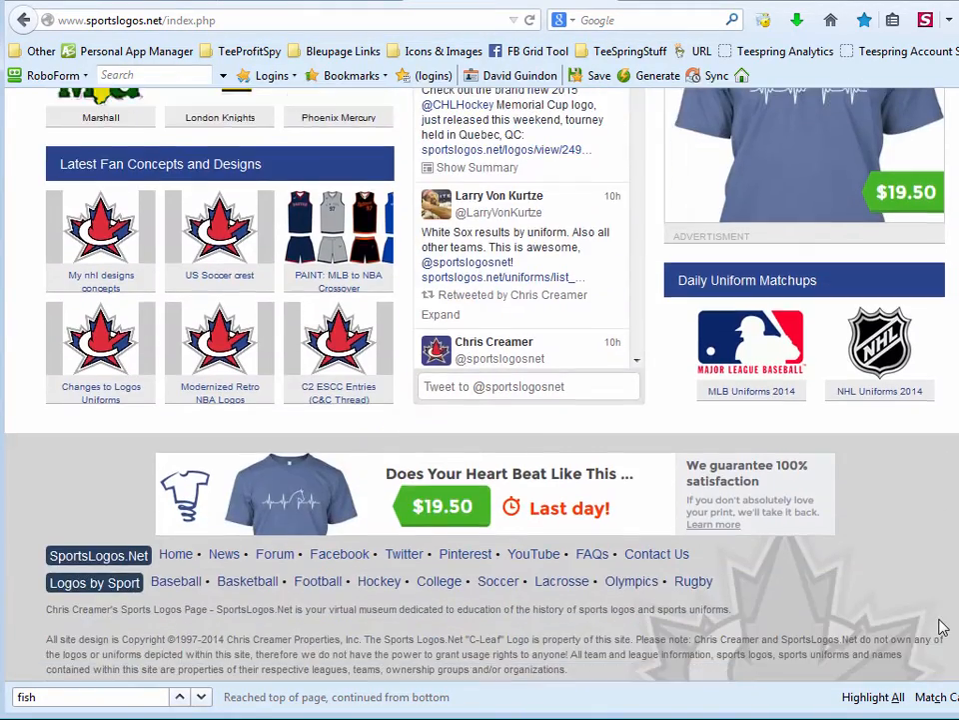
pyautogui.scroll(15, 929, 609)
pyautogui.moveTo(313, 360)
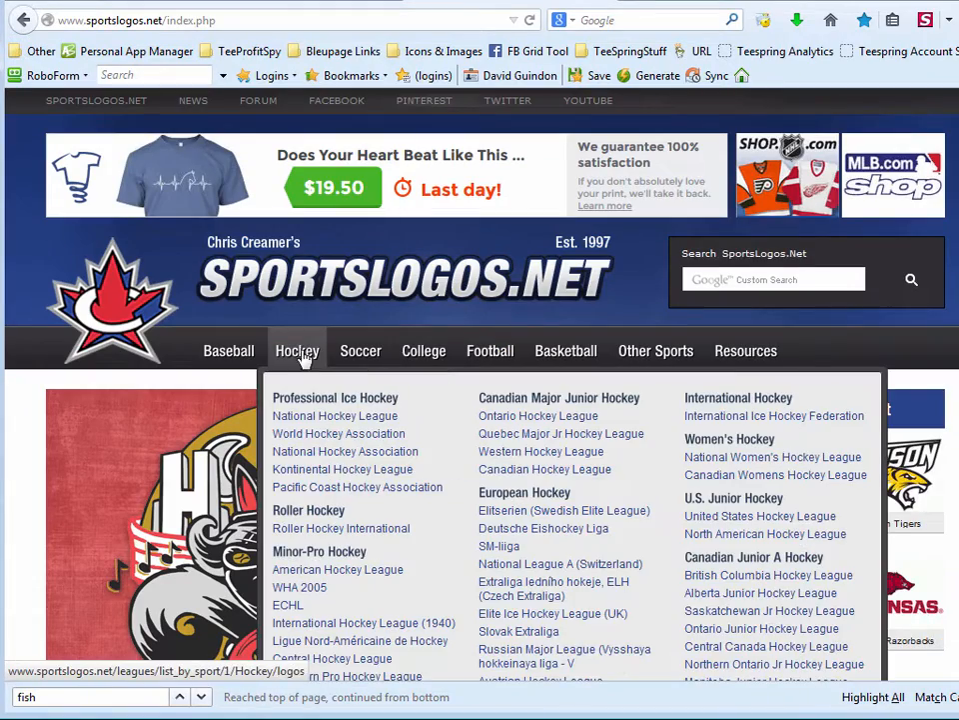
# Open the American Football category and look over its league logos
pyautogui.moveTo(493, 360)
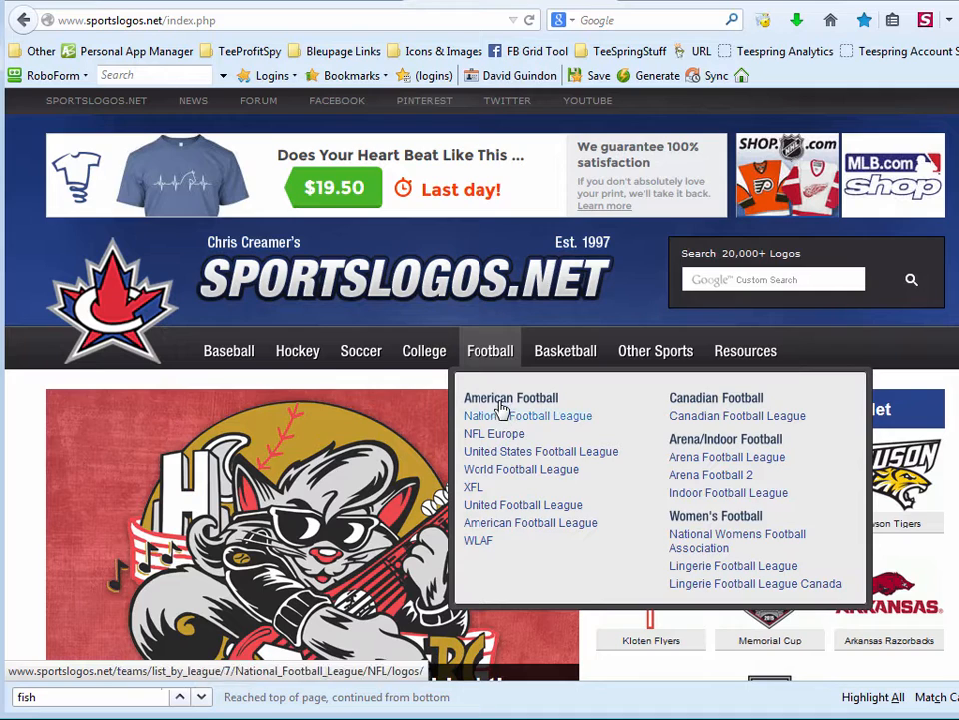
pyautogui.click(502, 401)
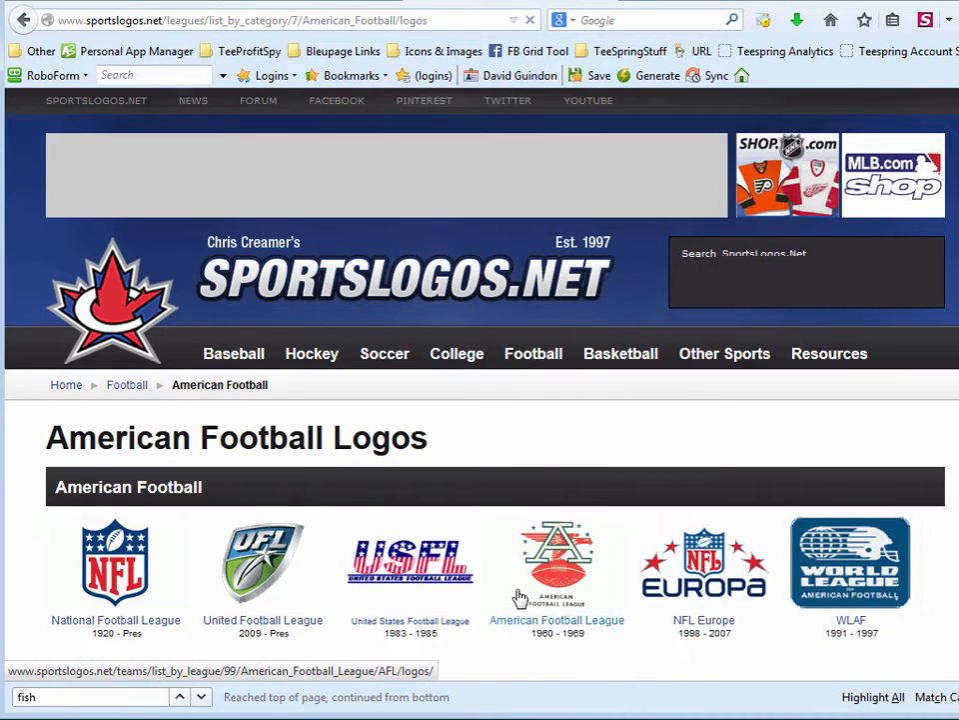
pyautogui.scroll(-3, 519, 598)
pyautogui.scroll(4, 519, 598)
# Open the United States Football League page and review the logos of its past teams
pyautogui.moveTo(482, 374)
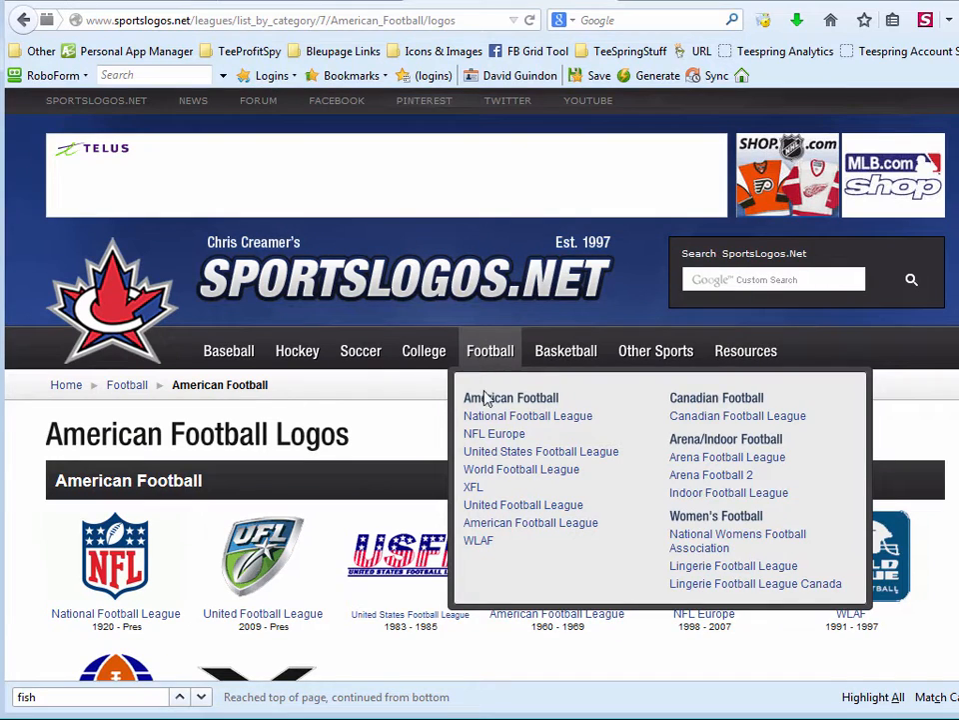
pyautogui.click(493, 456)
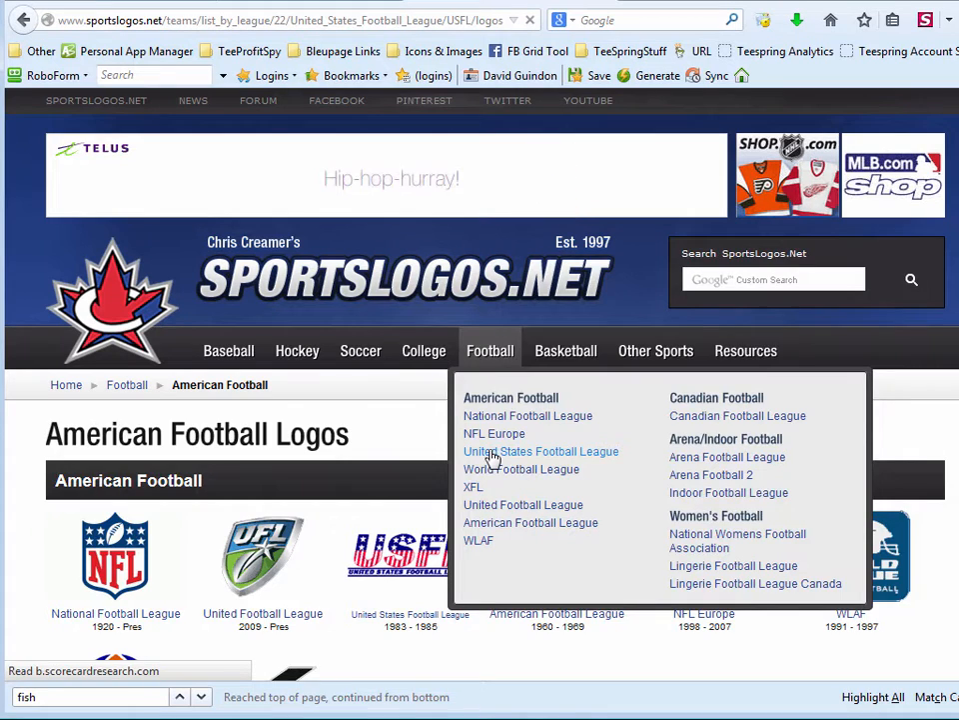
pyautogui.scroll(-3, 555, 418)
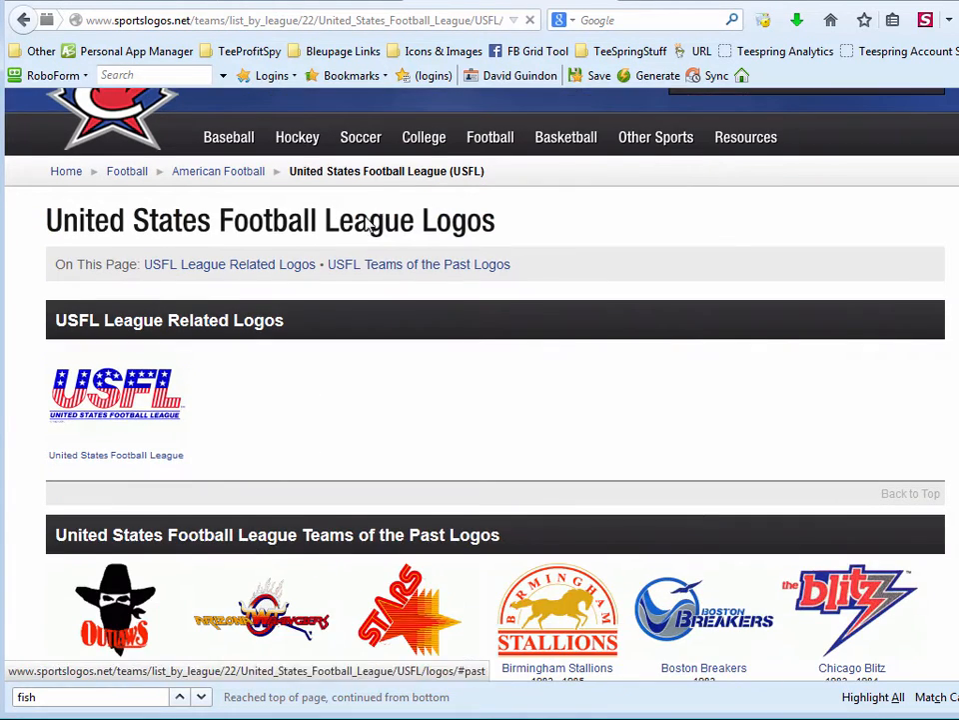
pyautogui.scroll(-5, 561, 324)
pyautogui.scroll(-1, 543, 444)
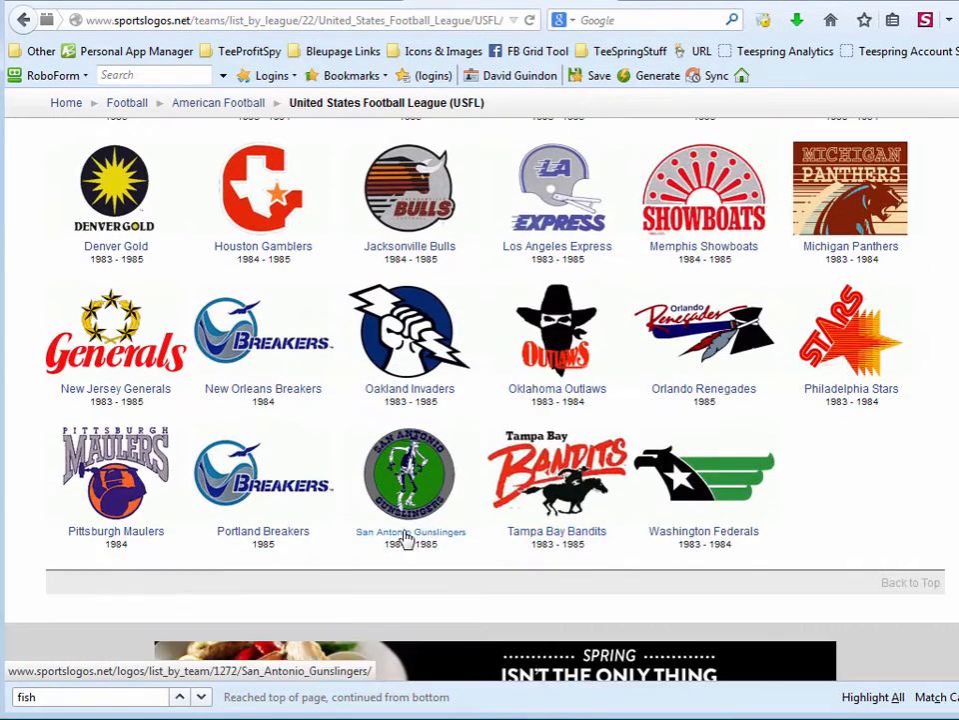
pyautogui.scroll(-2, 498, 530)
pyautogui.scroll(10, 498, 540)
# Search SportsLogos.Net for "broncos" and open the Denver Broncos Logos page of the National Football League
pyautogui.moveTo(303, 350)
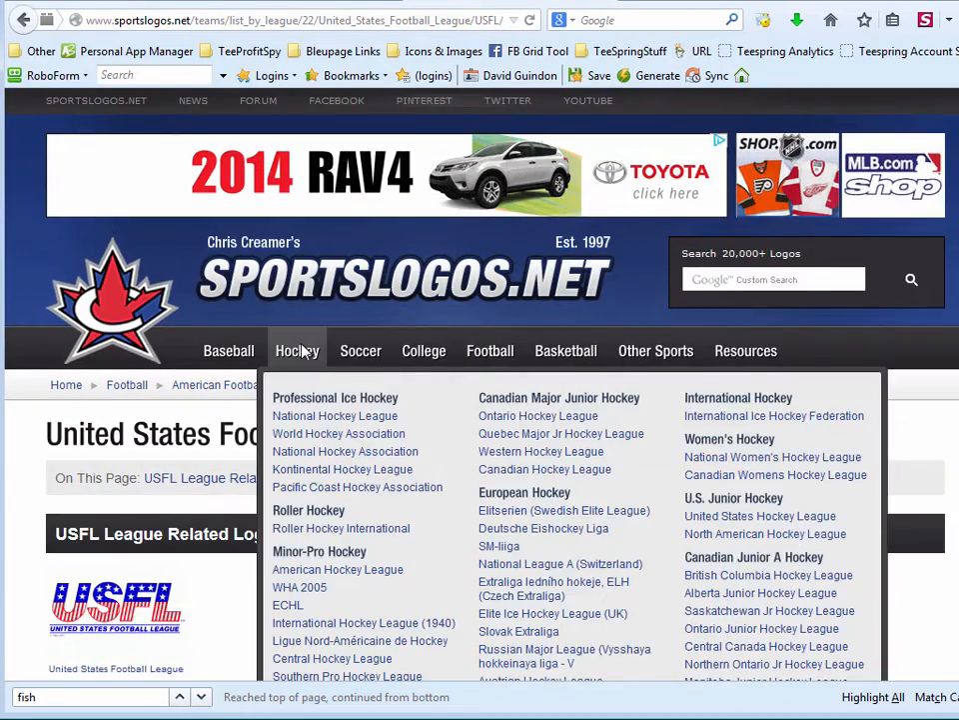
pyautogui.moveTo(422, 358)
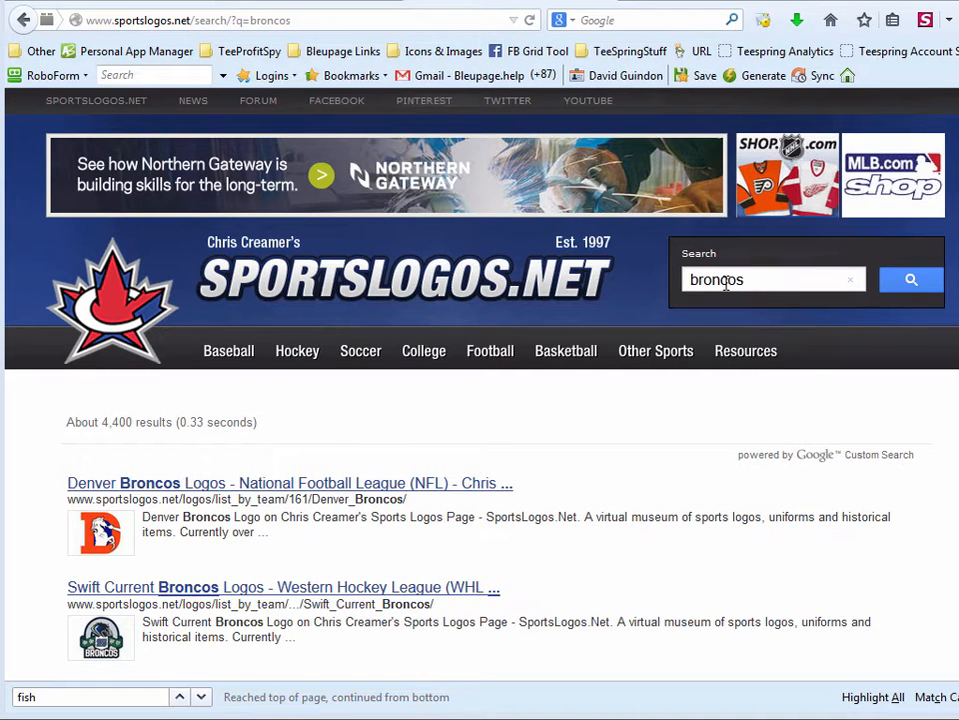
pyautogui.click(224, 486)
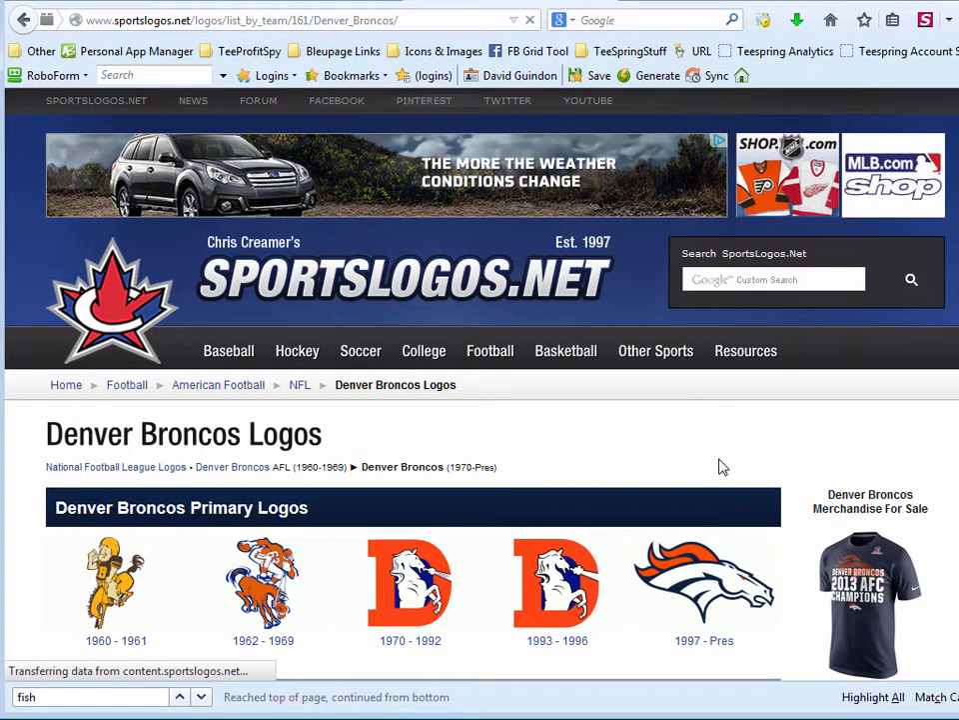
# Examine the primary, alternate and helmet logos on the Denver Broncos page
pyautogui.scroll(-2, 723, 466)
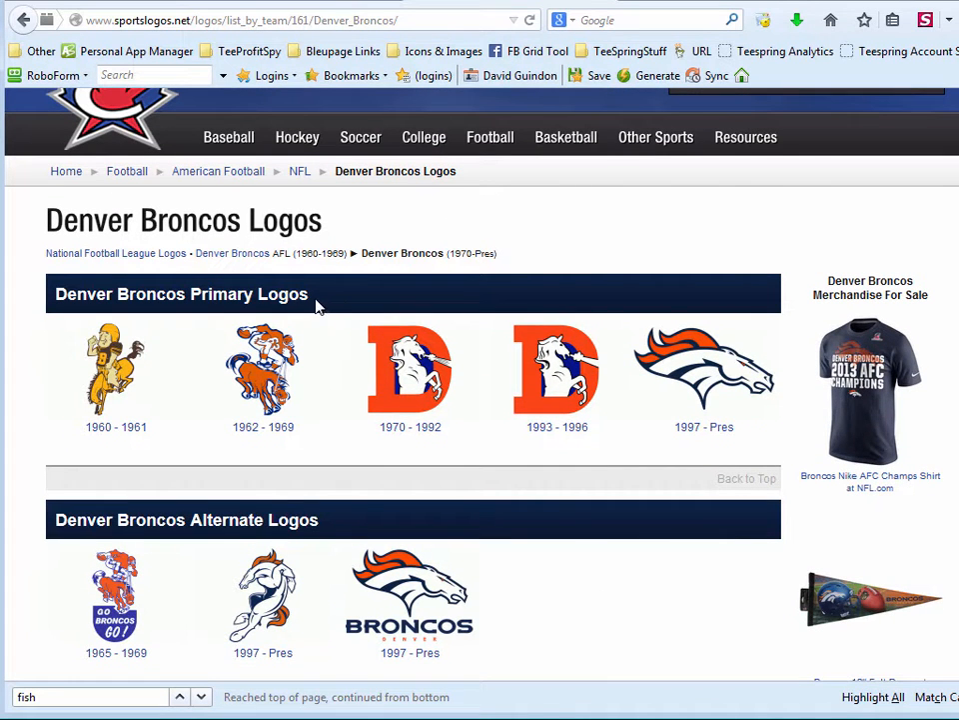
pyautogui.moveTo(127, 315); pyautogui.dragTo(56, 312)
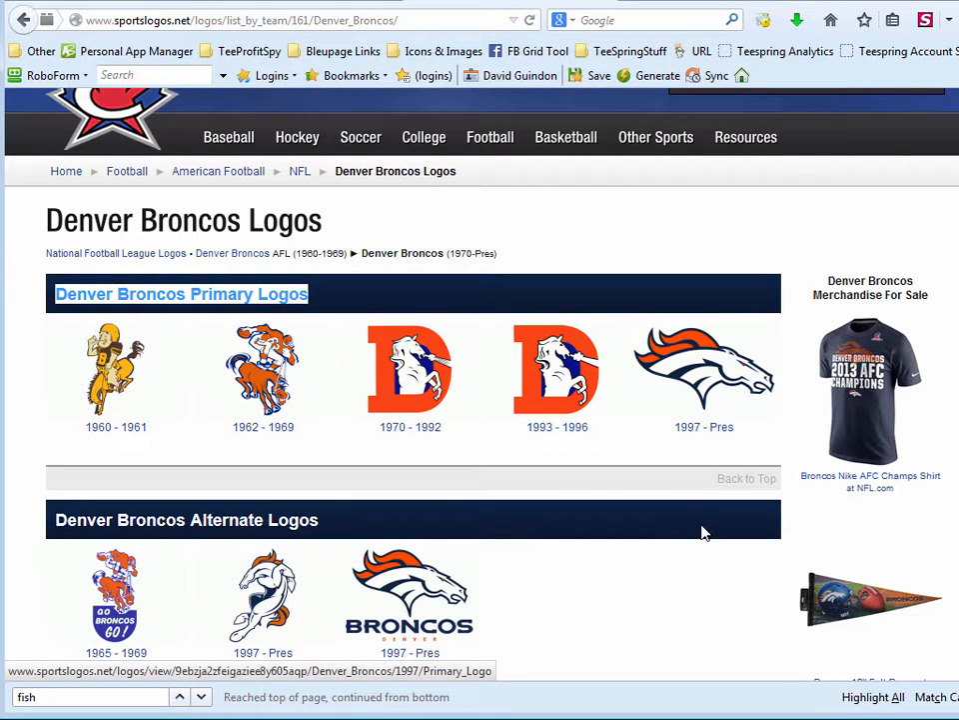
pyautogui.scroll(-2, 701, 533)
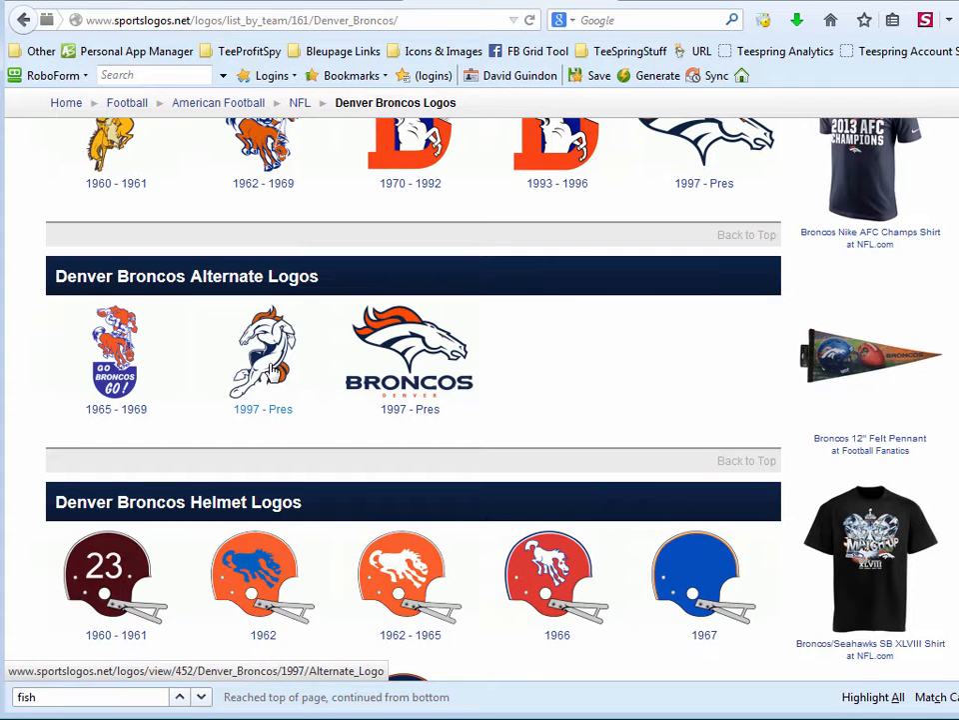
pyautogui.scroll(-3, 708, 334)
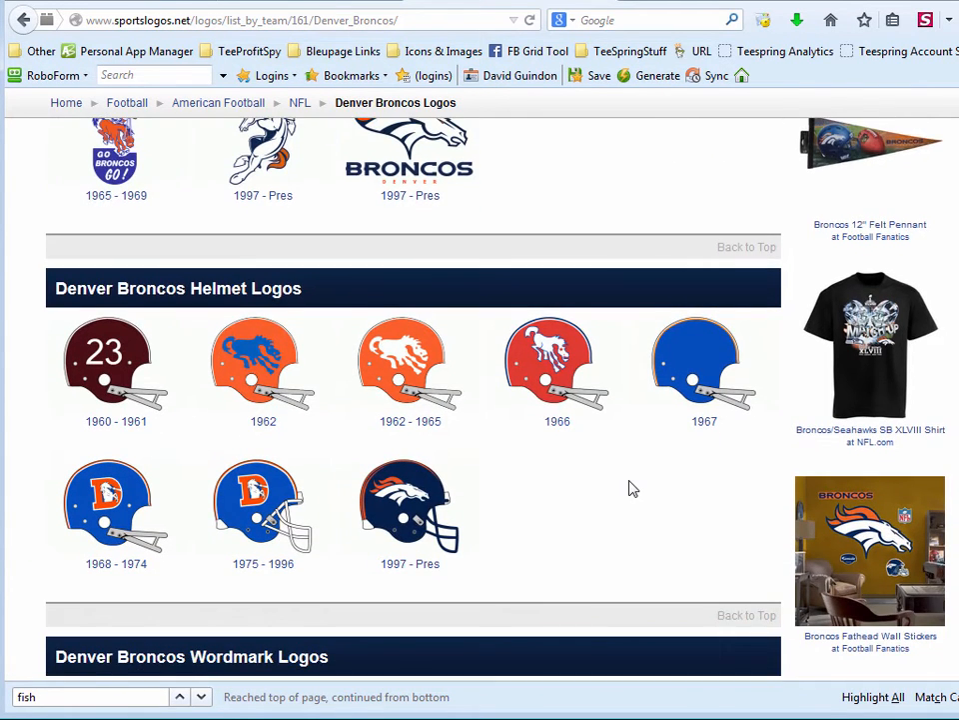
pyautogui.scroll(1, 632, 488)
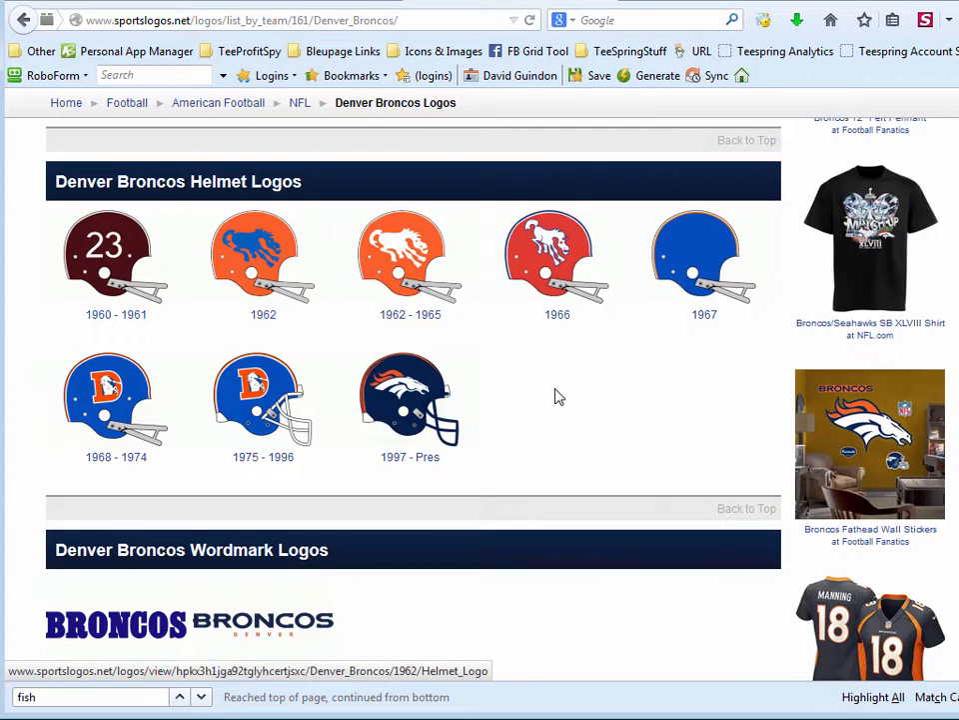
pyautogui.scroll(-7, 549, 359)
pyautogui.scroll(-3, 533, 556)
pyautogui.scroll(13, 534, 556)
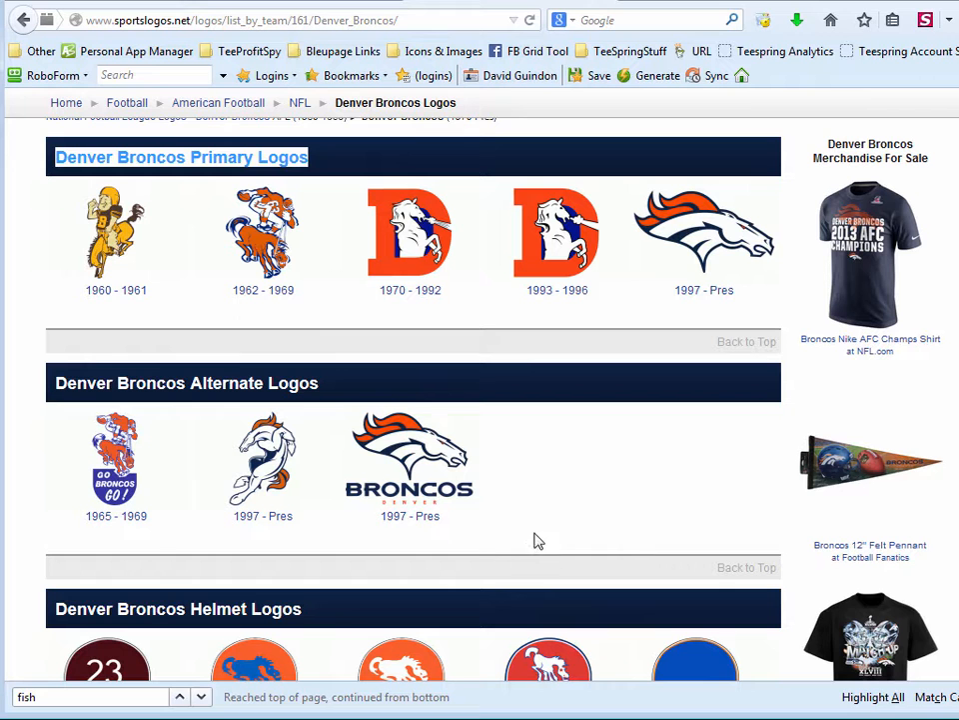
pyautogui.click(561, 496)
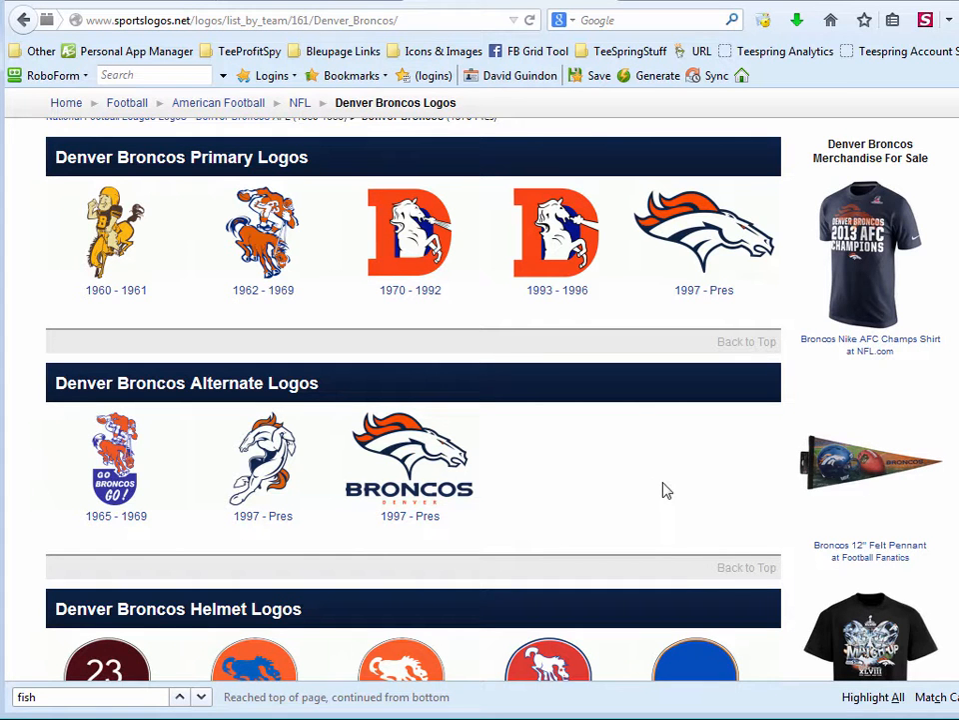
pyautogui.scroll(3, 625, 525)
pyautogui.scroll(-2, 604, 482)
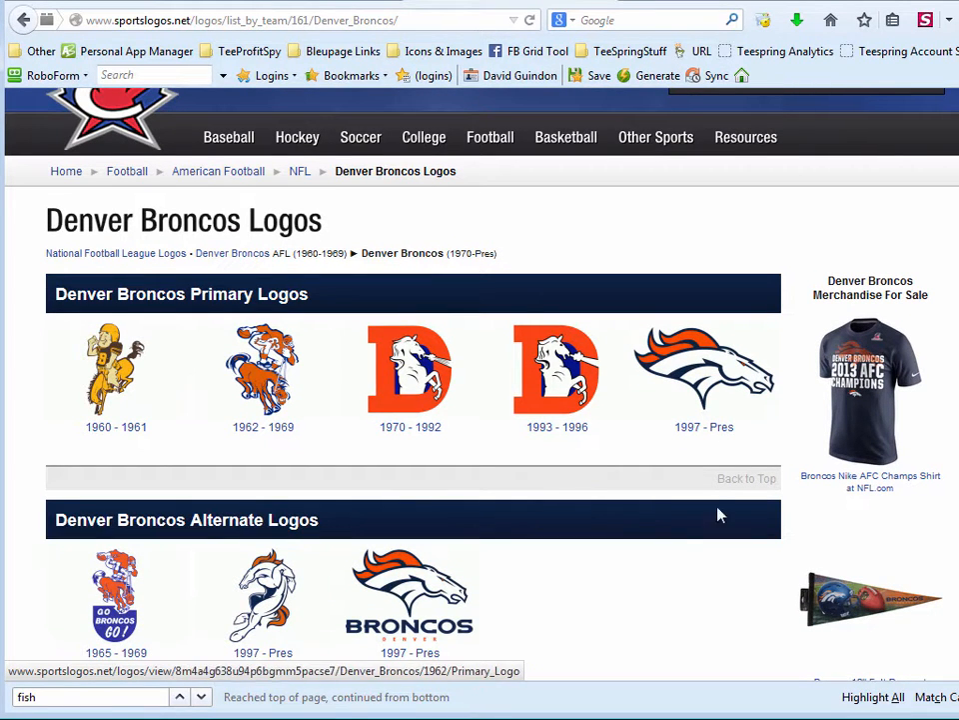
pyautogui.scroll(-2, 428, 453)
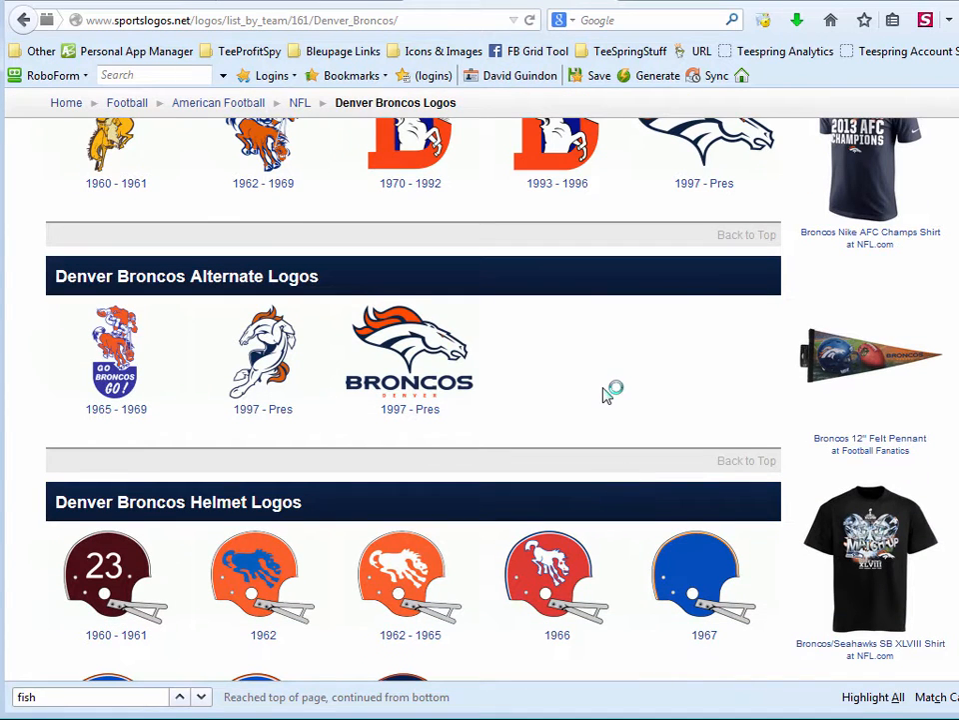
pyautogui.scroll(-1, 605, 393)
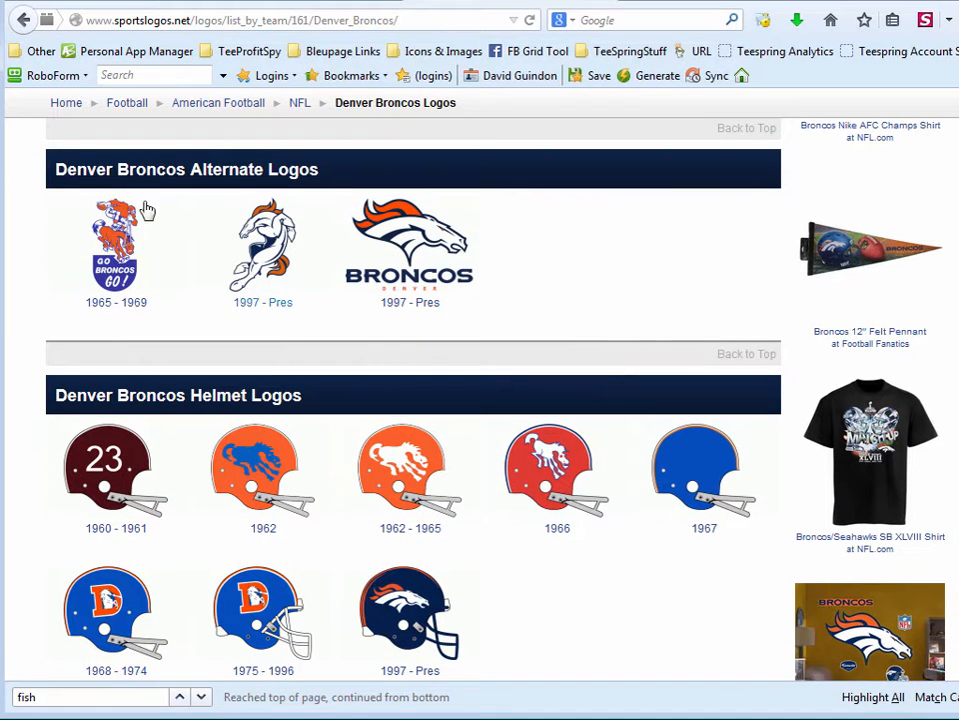
# Review the Denver Broncos anniversary logos, home and road uniforms and stadium logos, and return to the start of the page
pyautogui.scroll(-14, 628, 530)
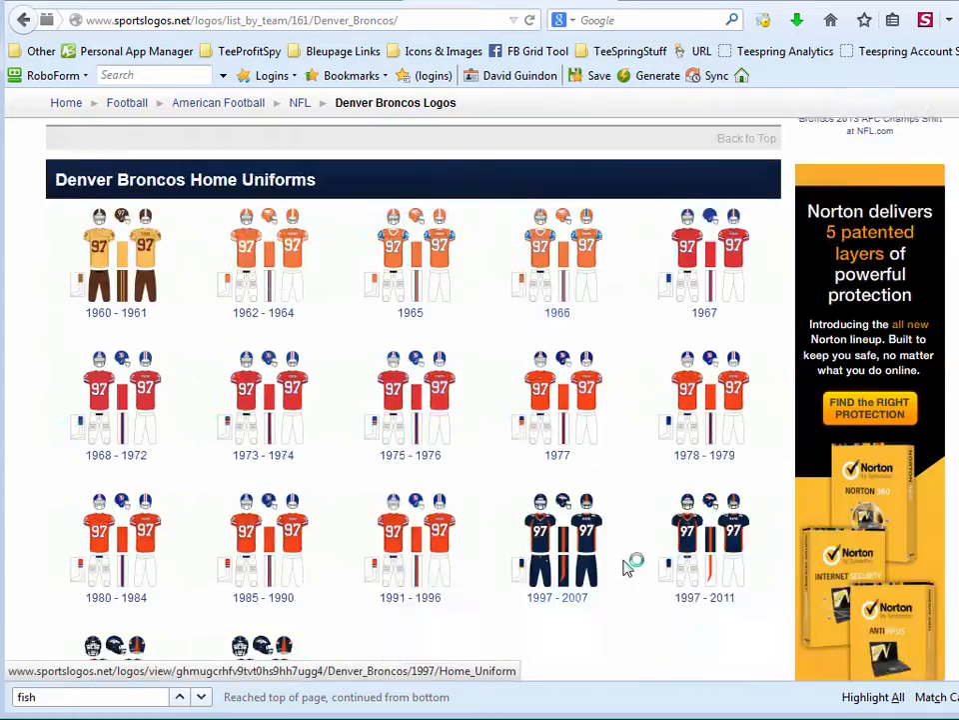
pyautogui.scroll(-5, 628, 575)
pyautogui.scroll(15, 630, 578)
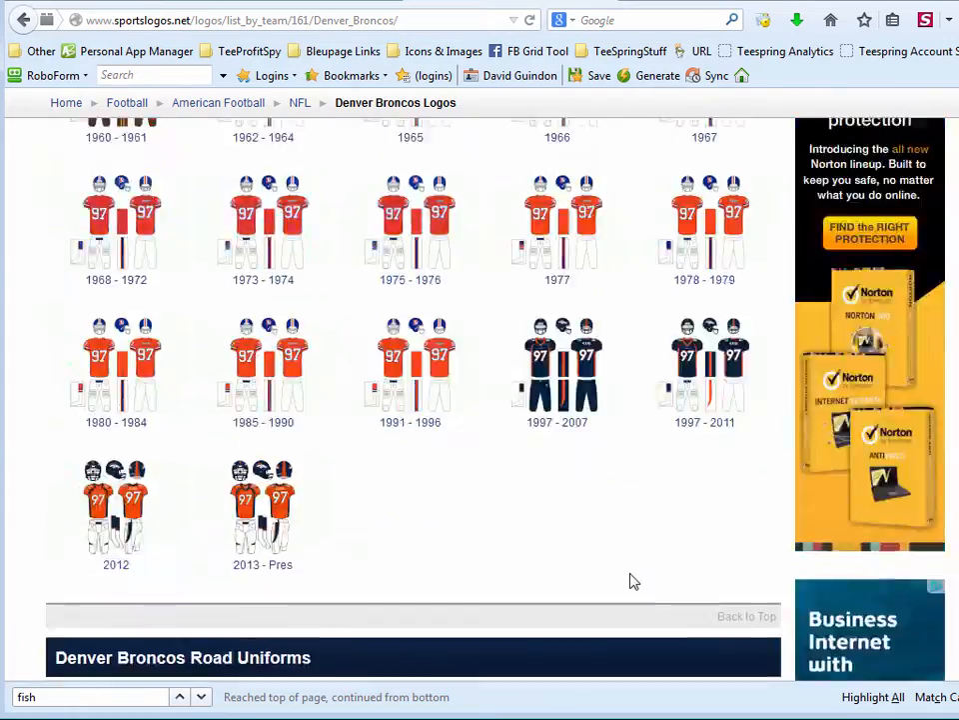
pyautogui.scroll(6, 629, 578)
pyautogui.scroll(-10, 630, 575)
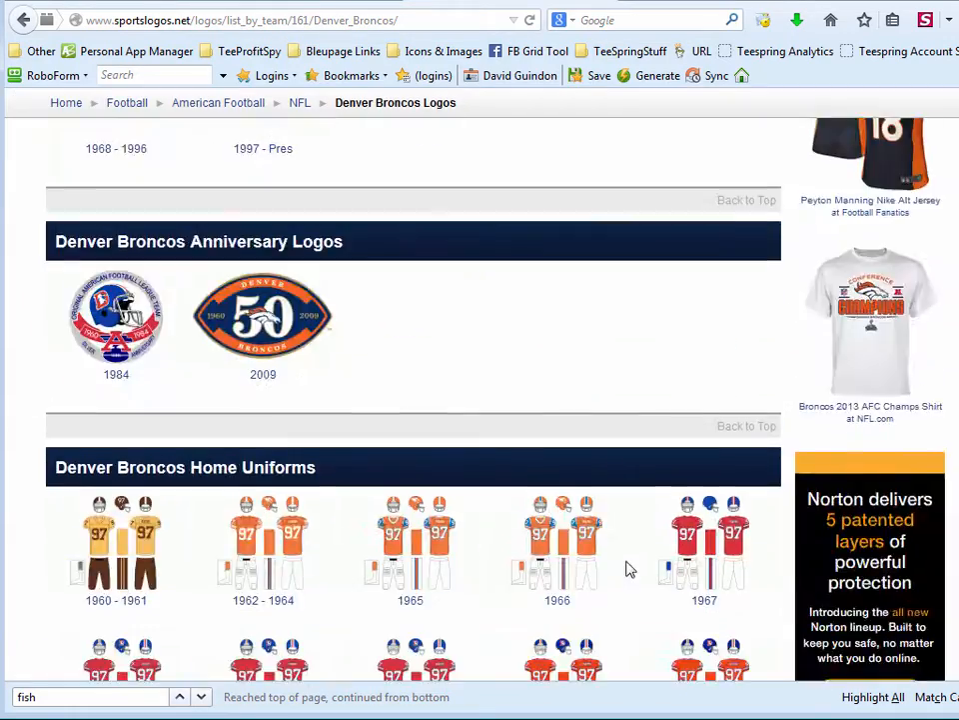
pyautogui.scroll(-15, 546, 373)
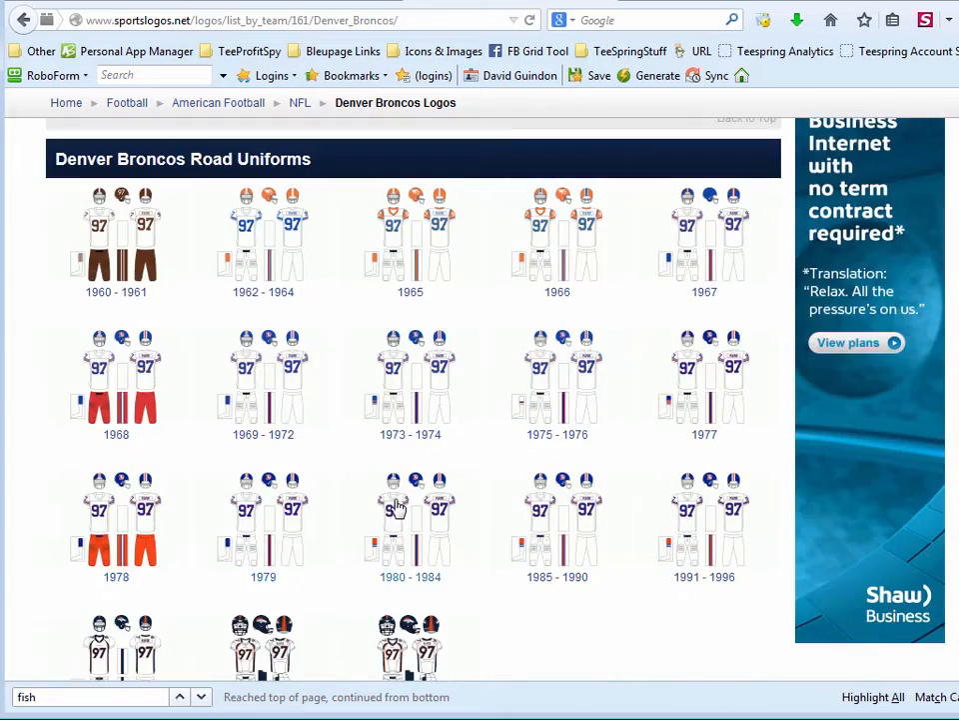
pyautogui.scroll(-1, 583, 523)
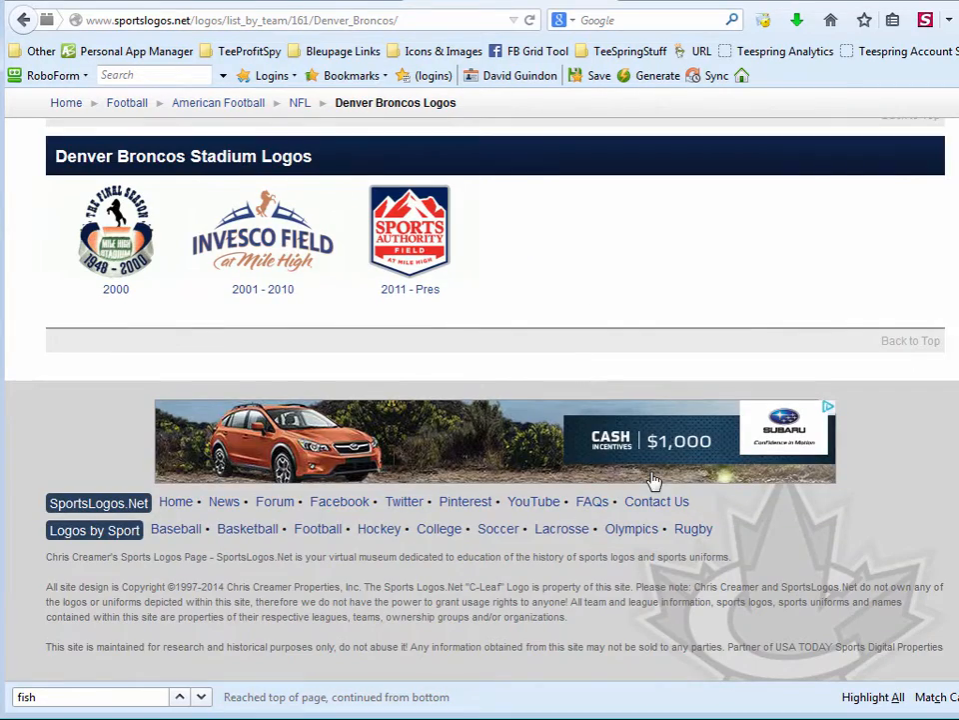
pyautogui.scroll(10, 617, 615)
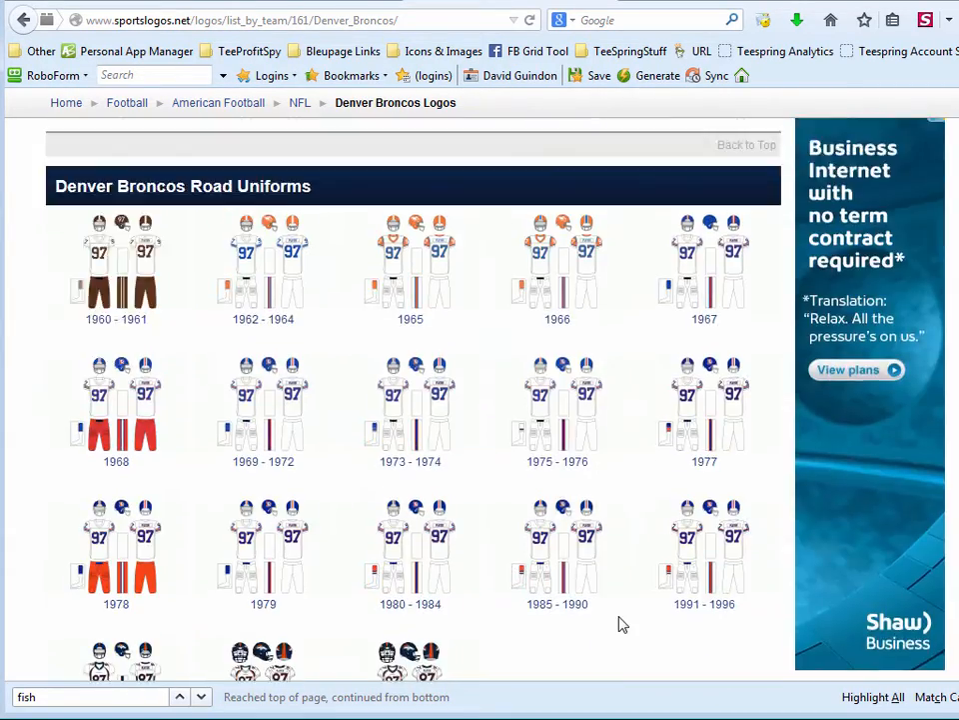
pyautogui.scroll(12, 619, 625)
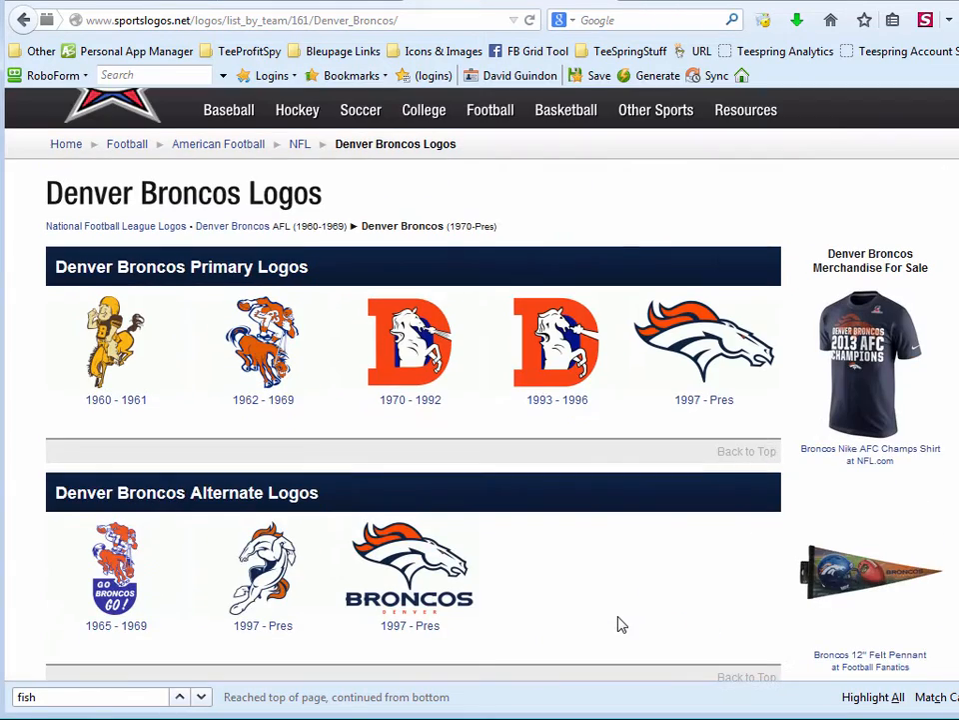
pyautogui.scroll(3, 619, 625)
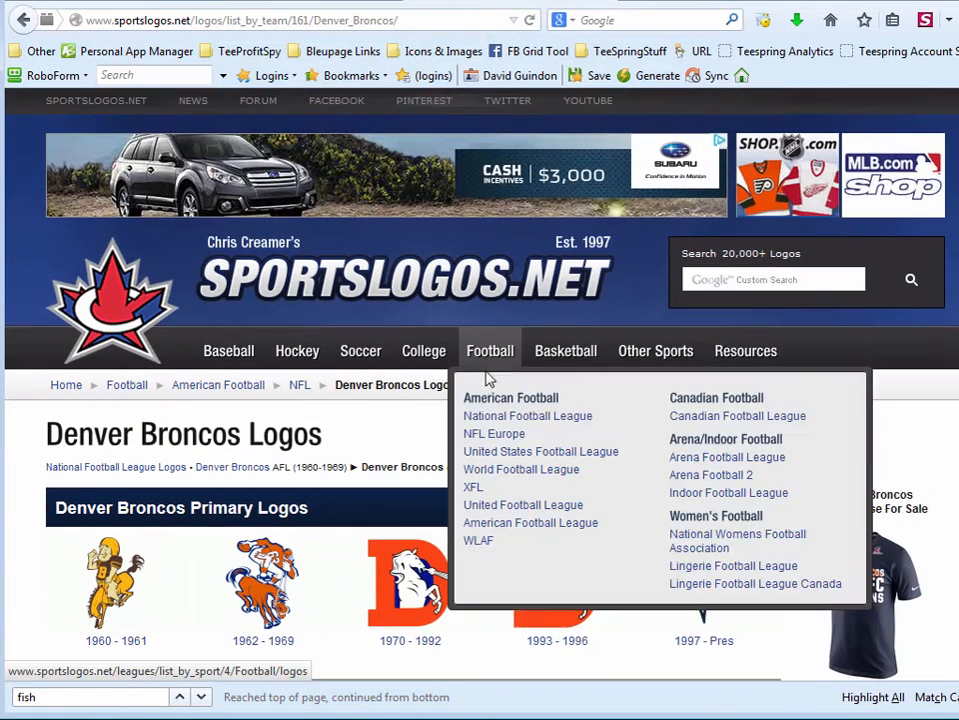
# Open the bookmarked Google Charts Chart Gallery briefly, and go on to the bookmarked DesignCrowd design marketplace
pyautogui.click(599, 53)
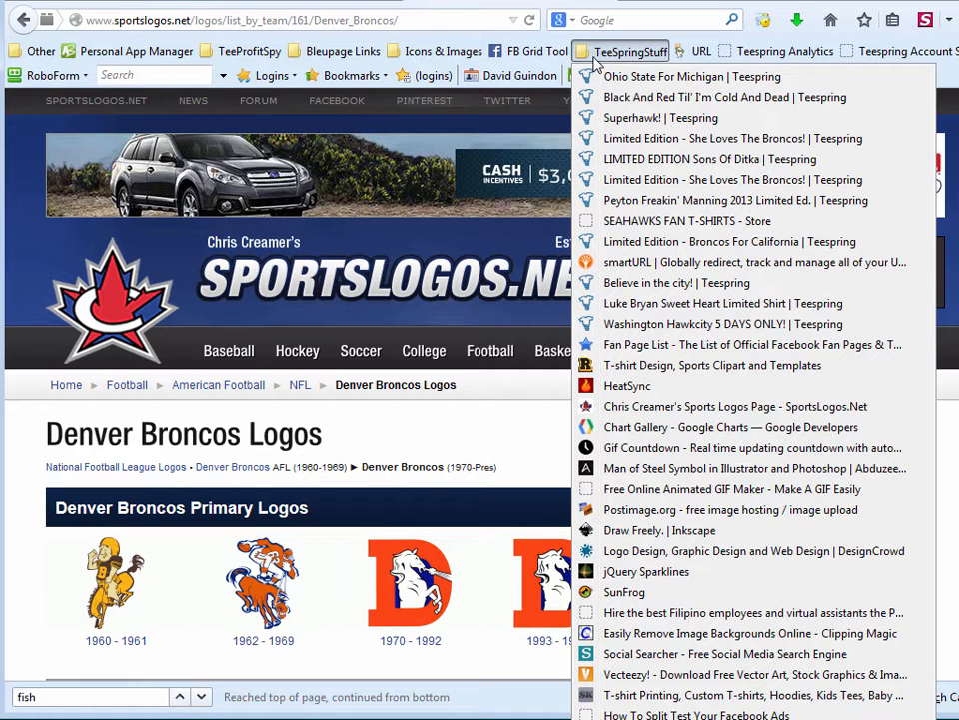
pyautogui.click(656, 427)
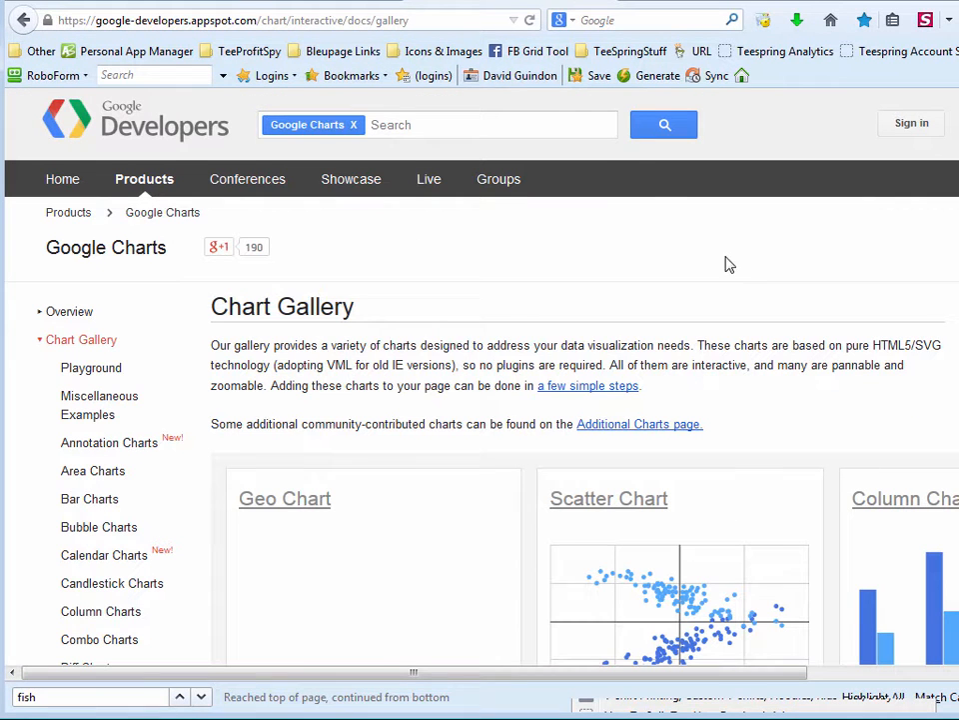
pyautogui.click(489, 79)
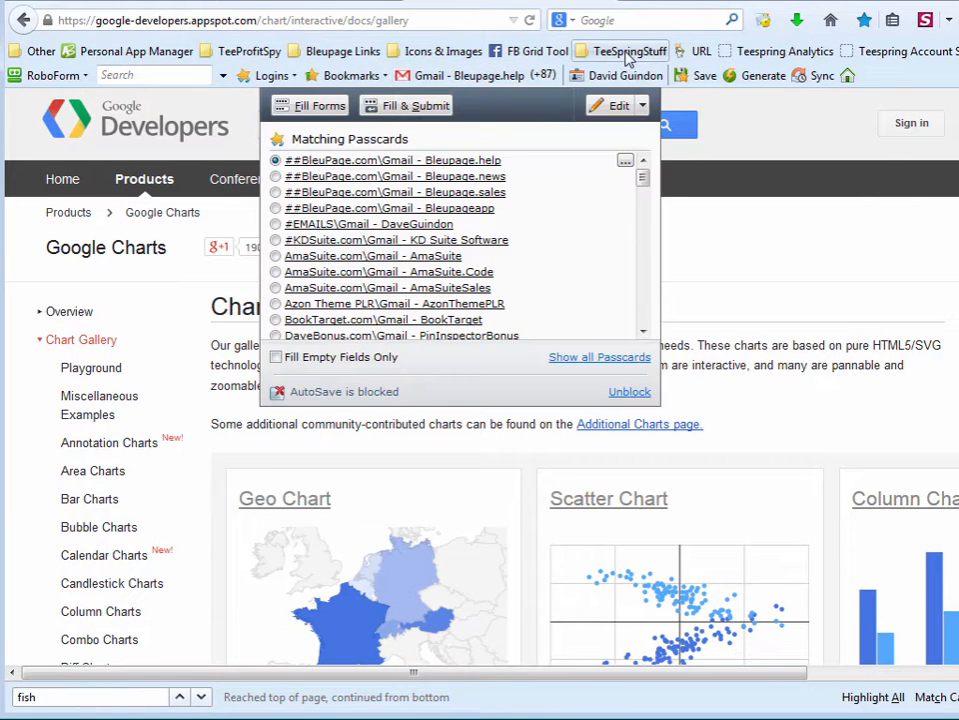
pyautogui.click(627, 53)
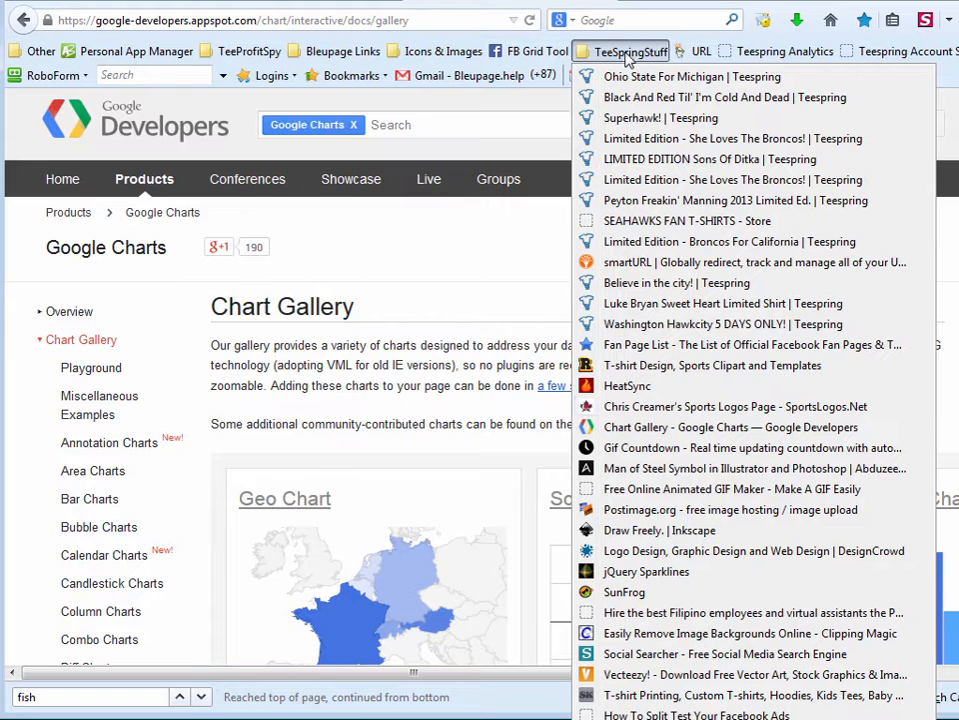
pyautogui.click(679, 553)
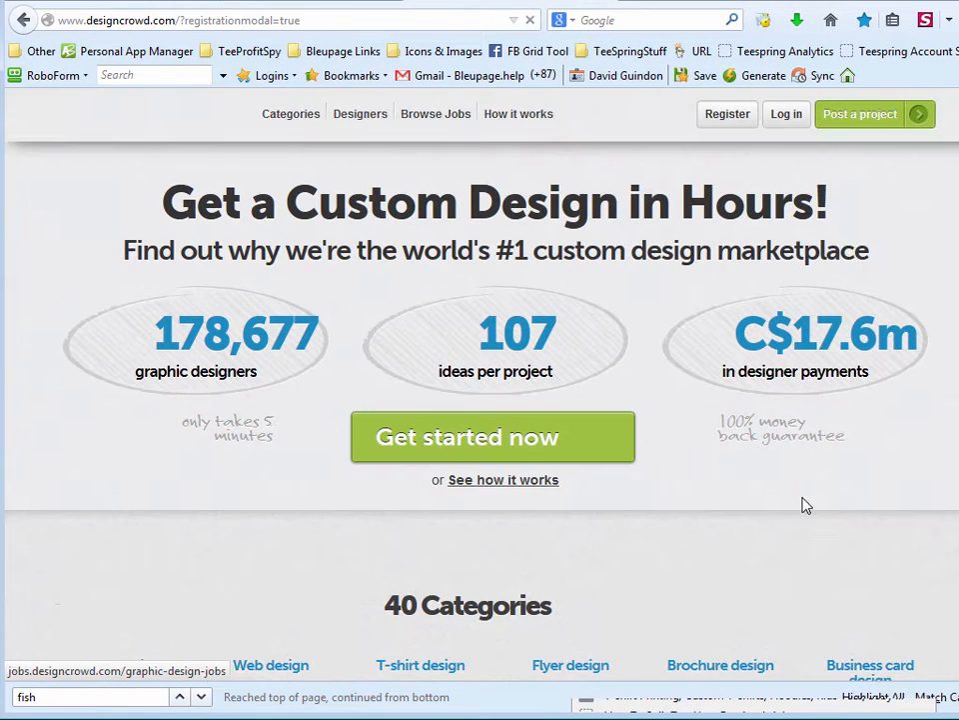
# Glance over the DesignCrowd home page, and open the bookmarked Inkscape website to look through its home page
pyautogui.scroll(-3, 817, 517)
pyautogui.scroll(4, 818, 516)
pyautogui.click(580, 55)
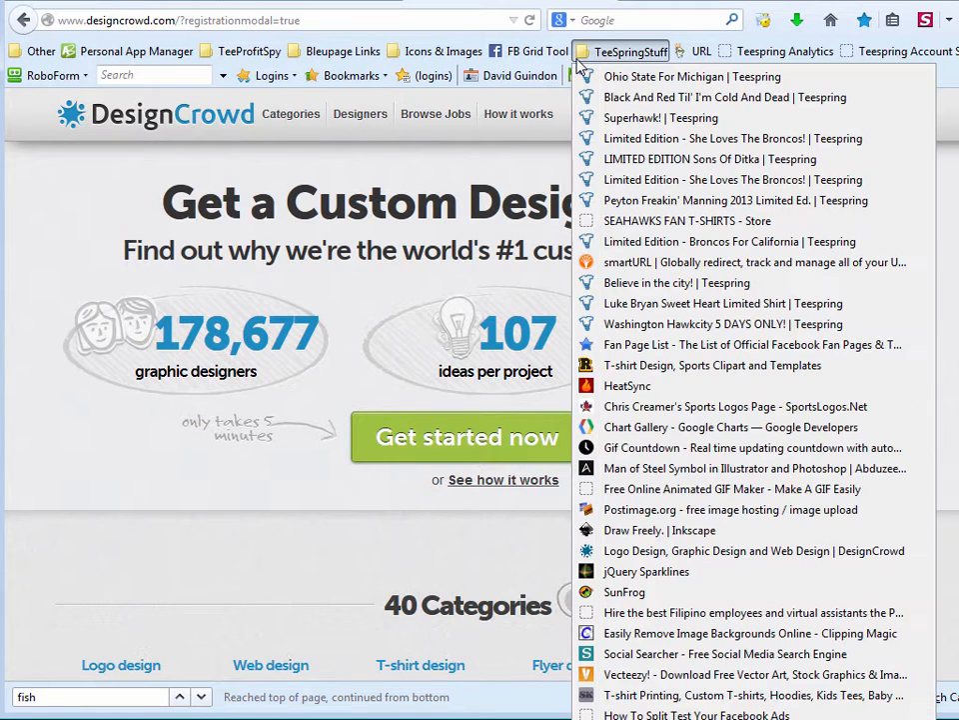
pyautogui.click(699, 533)
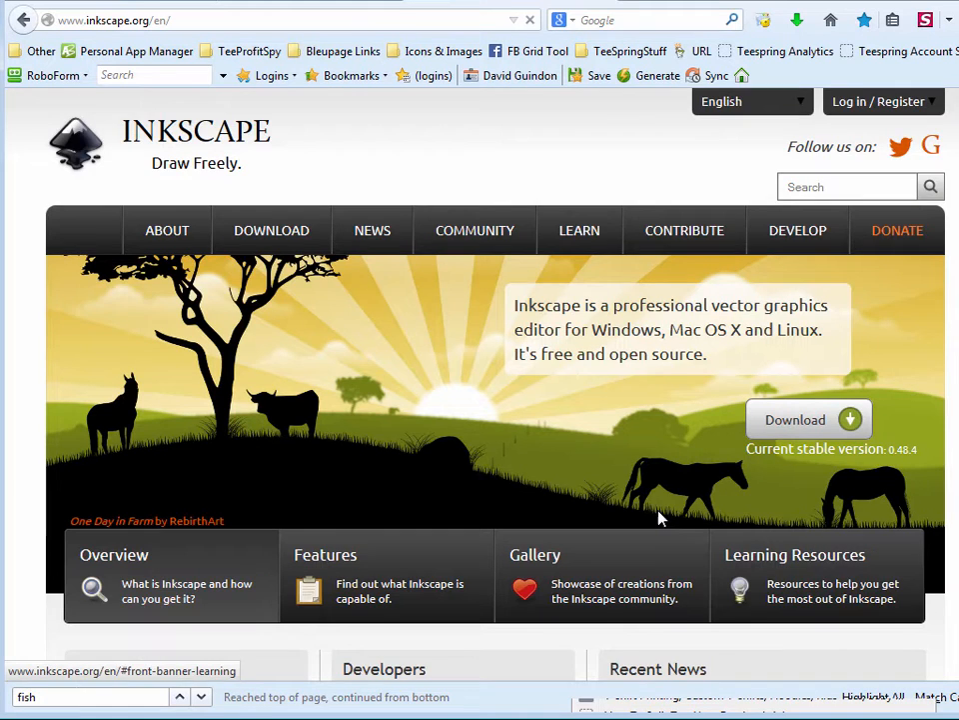
pyautogui.scroll(-3, 648, 503)
pyautogui.scroll(3, 648, 503)
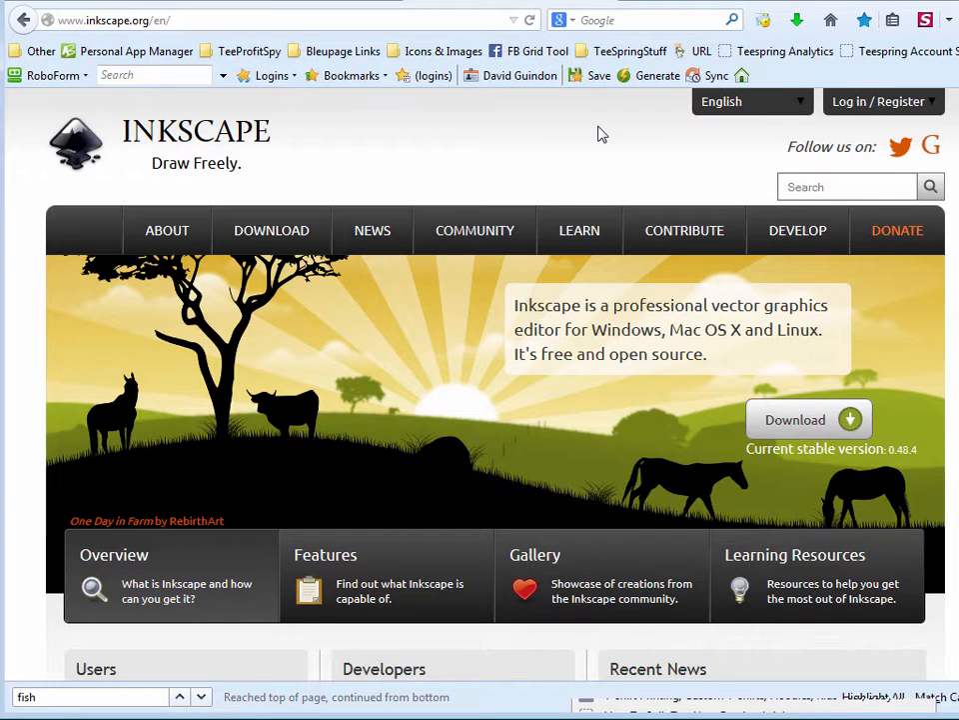
pyautogui.scroll(-8, 605, 339)
pyautogui.scroll(5, 640, 345)
pyautogui.scroll(3, 639, 345)
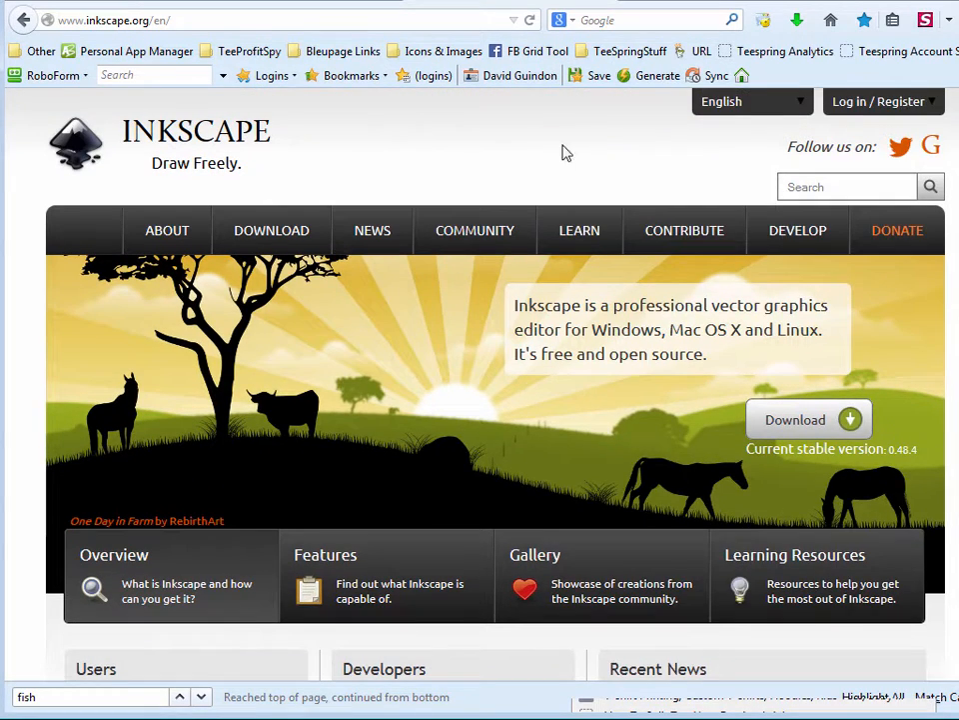
# Open the bookmarked Clipping Magic website and review how it removes image backgrounds
pyautogui.click(601, 53)
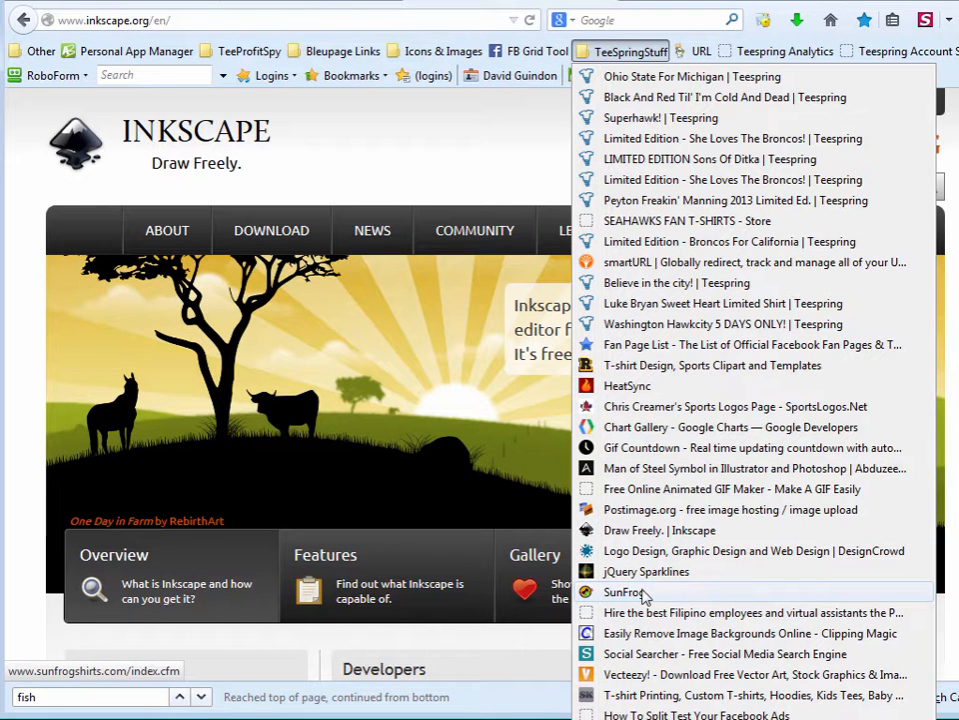
pyautogui.click(680, 638)
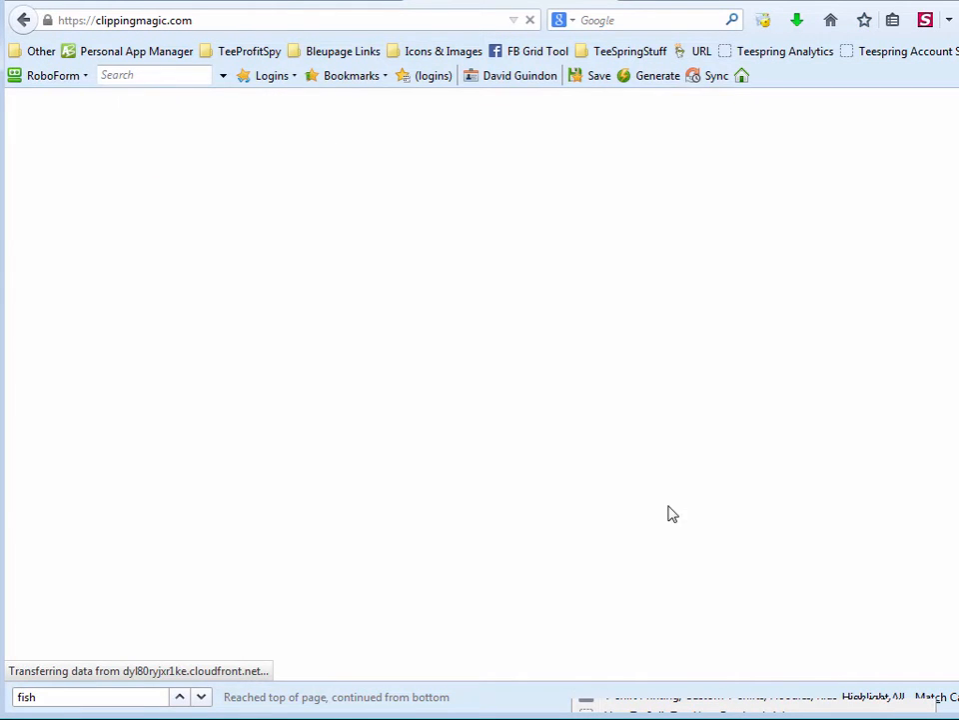
pyautogui.scroll(-10, 786, 458)
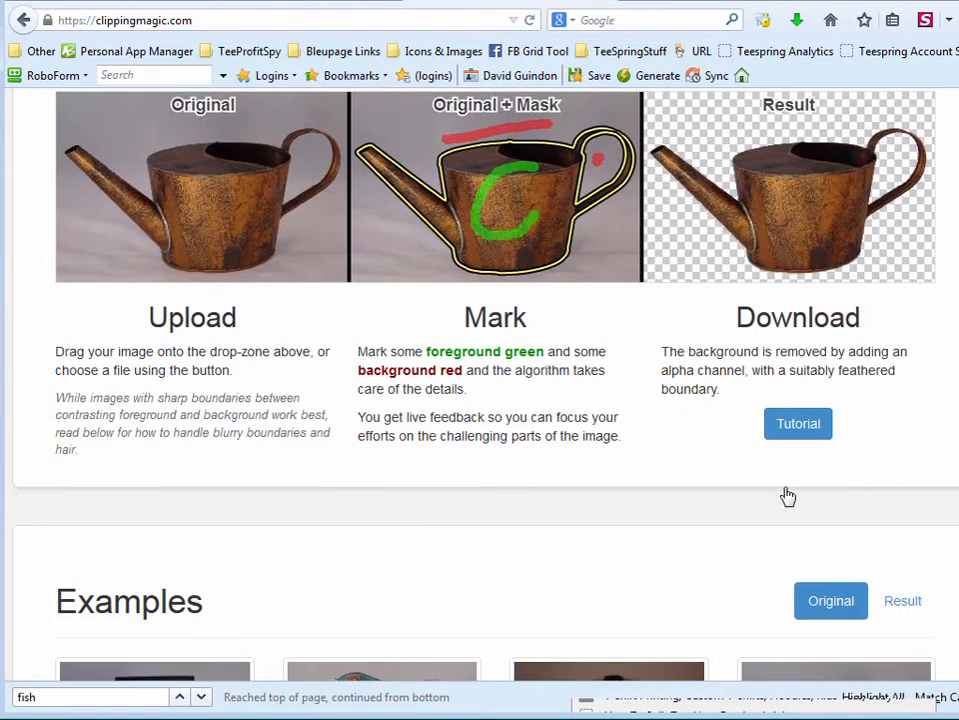
pyautogui.scroll(-5, 787, 497)
pyautogui.scroll(9, 731, 510)
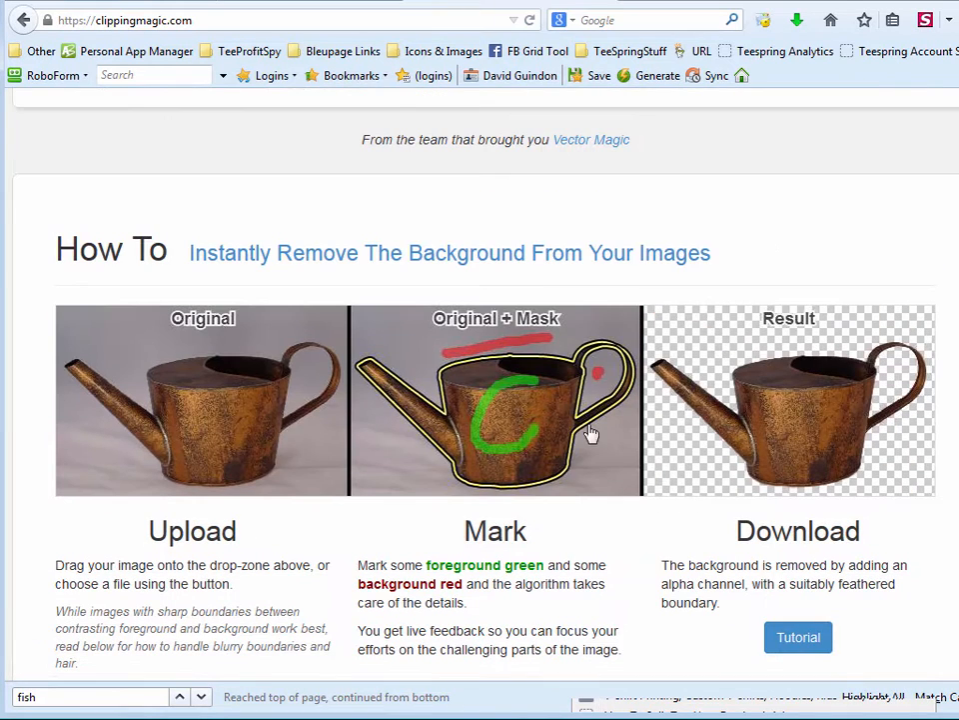
pyautogui.scroll(3, 529, 623)
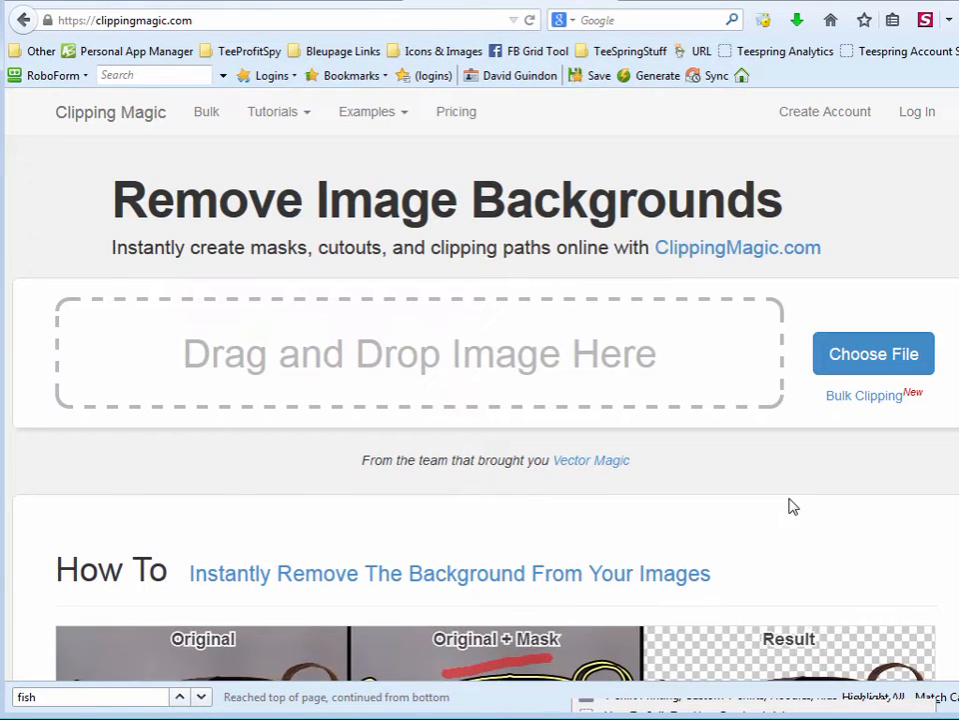
# Open the bookmarked Vecteezy website and browse the featured free vector art and icons on its home page
pyautogui.click(613, 51)
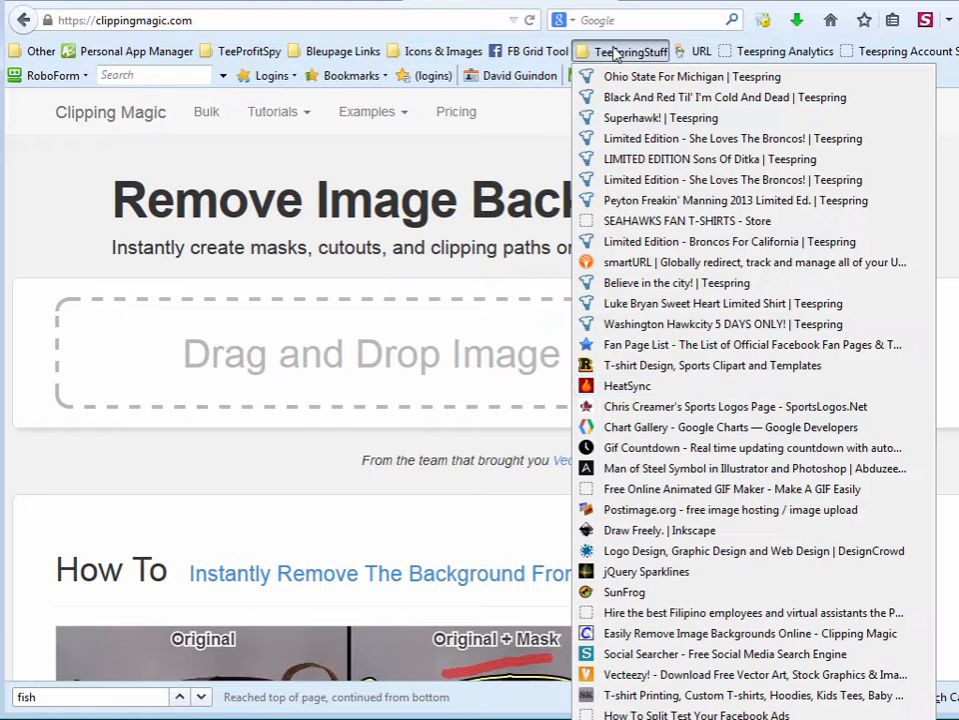
pyautogui.click(680, 675)
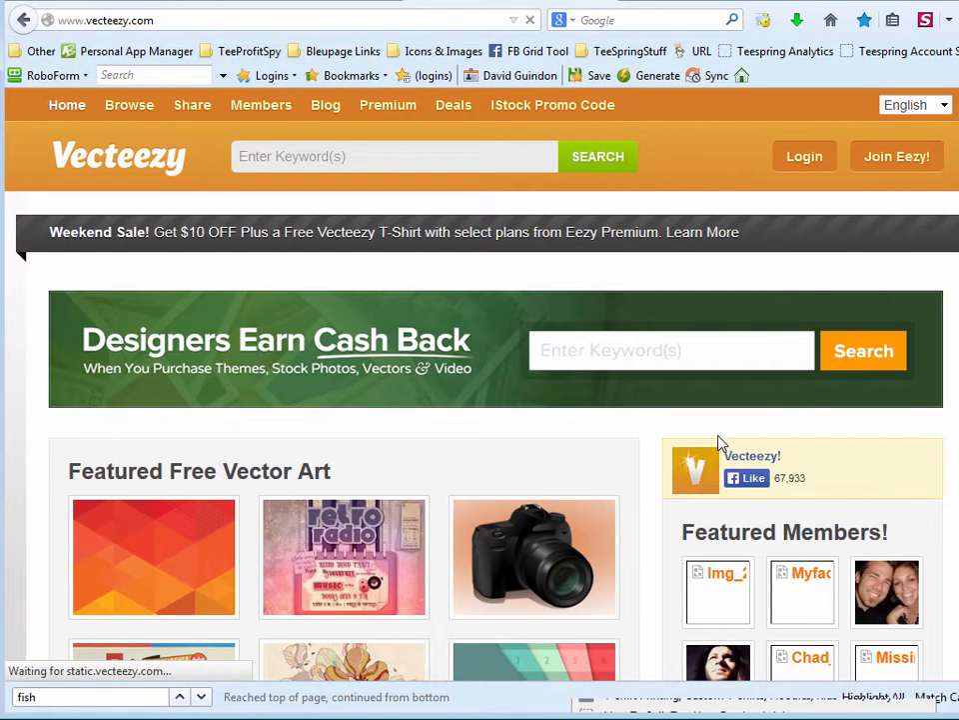
pyautogui.scroll(-5, 720, 443)
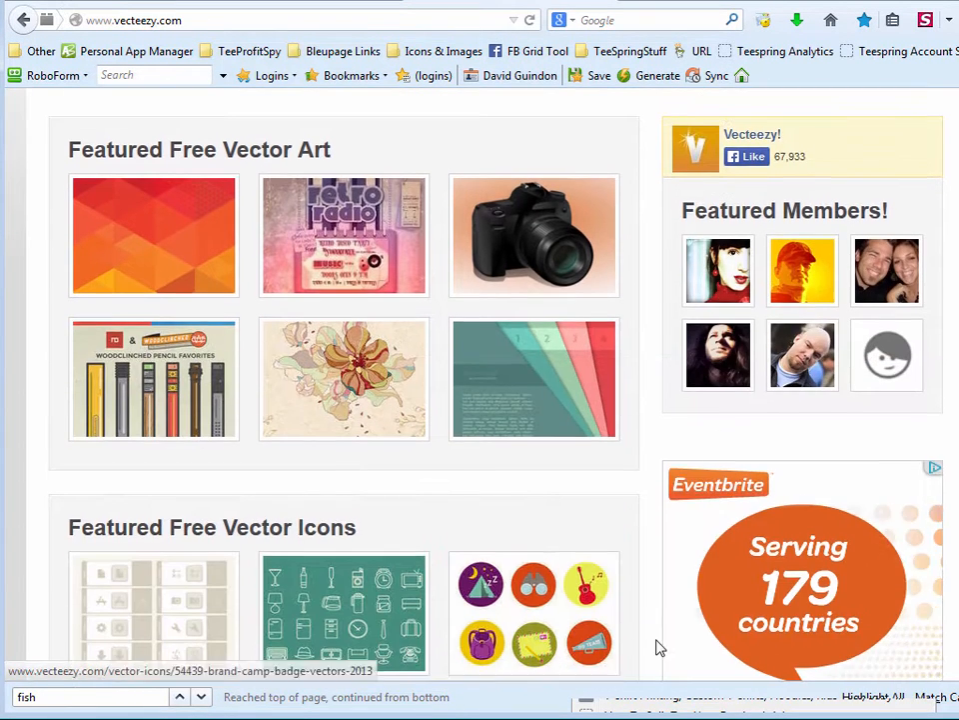
pyautogui.scroll(-10, 644, 651)
pyautogui.scroll(15, 657, 639)
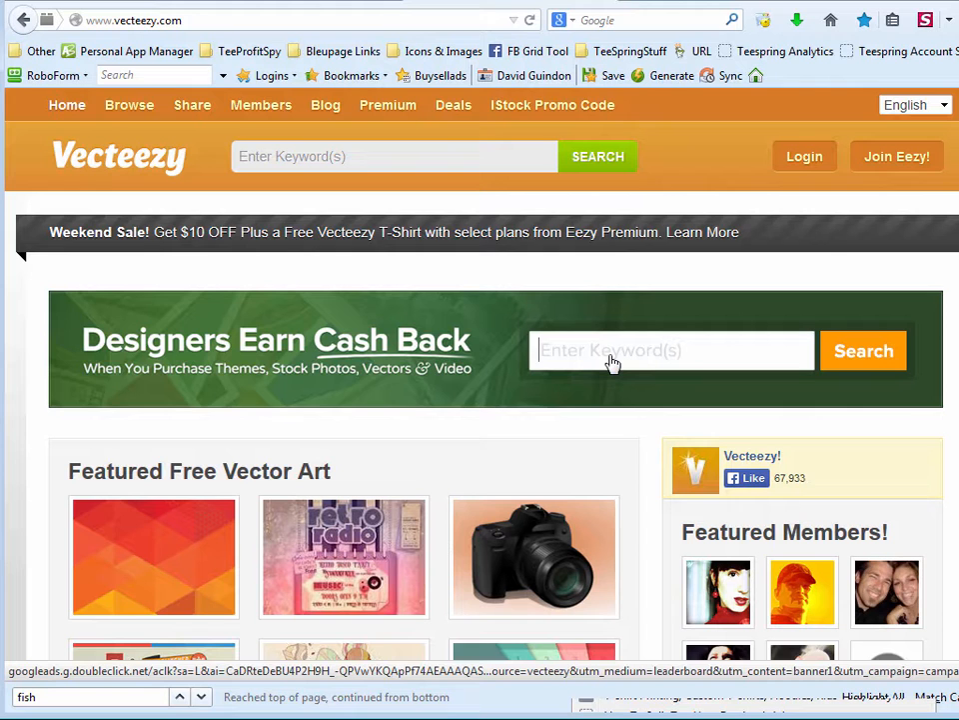
# Search Vecteezy for "fishing" and browse the matching vector graphics
pyautogui.click(413, 164)
pyautogui.write('fishing')
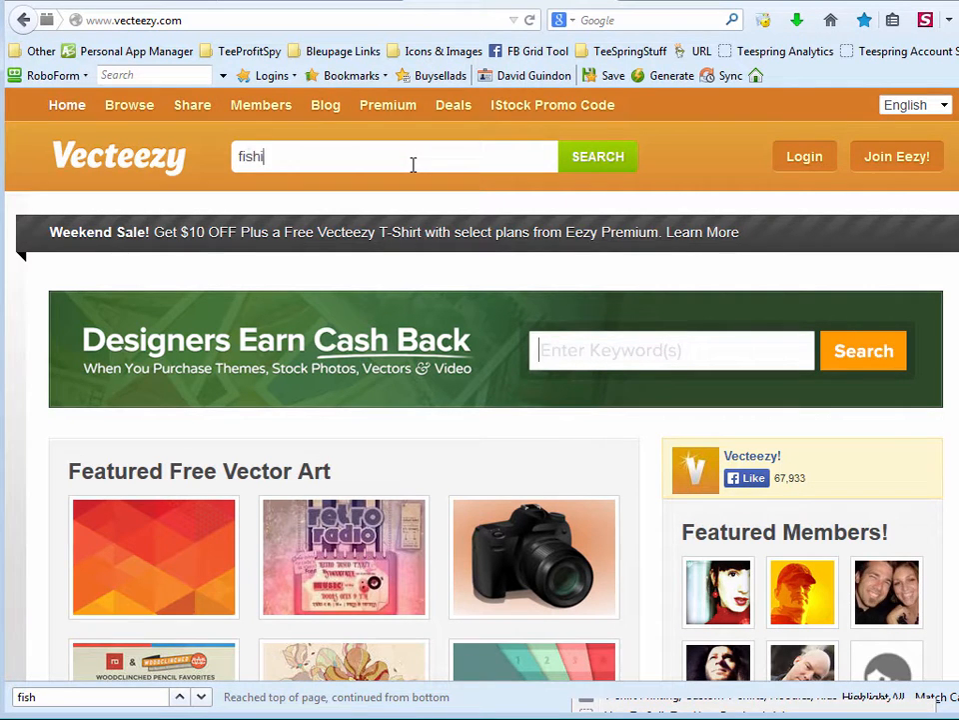
pyautogui.press('Return')
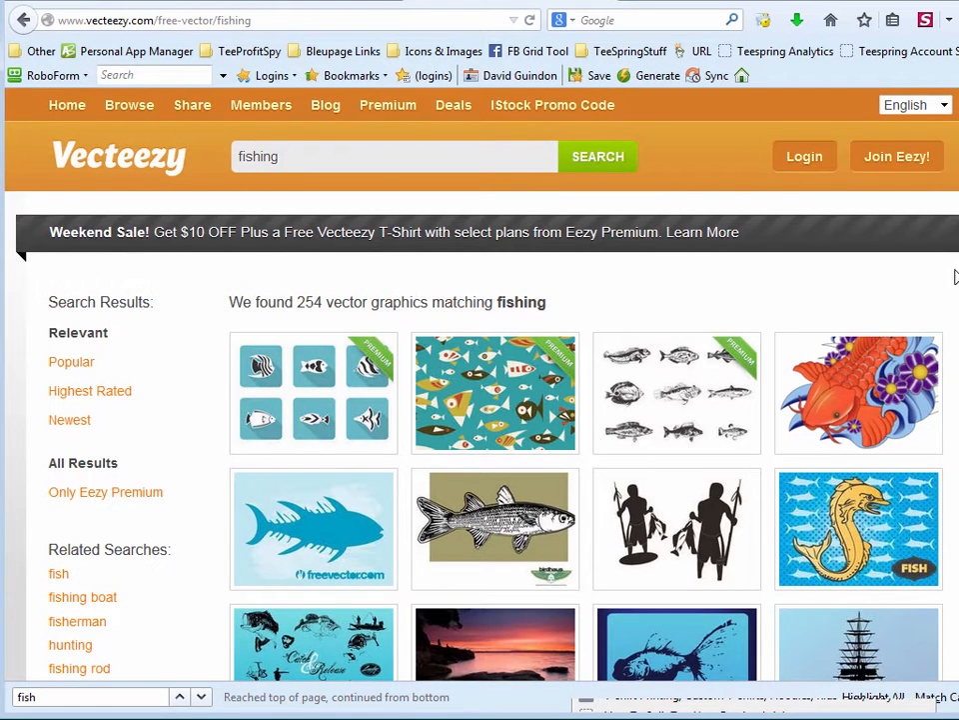
pyautogui.scroll(-5, 928, 326)
pyautogui.scroll(-7, 585, 385)
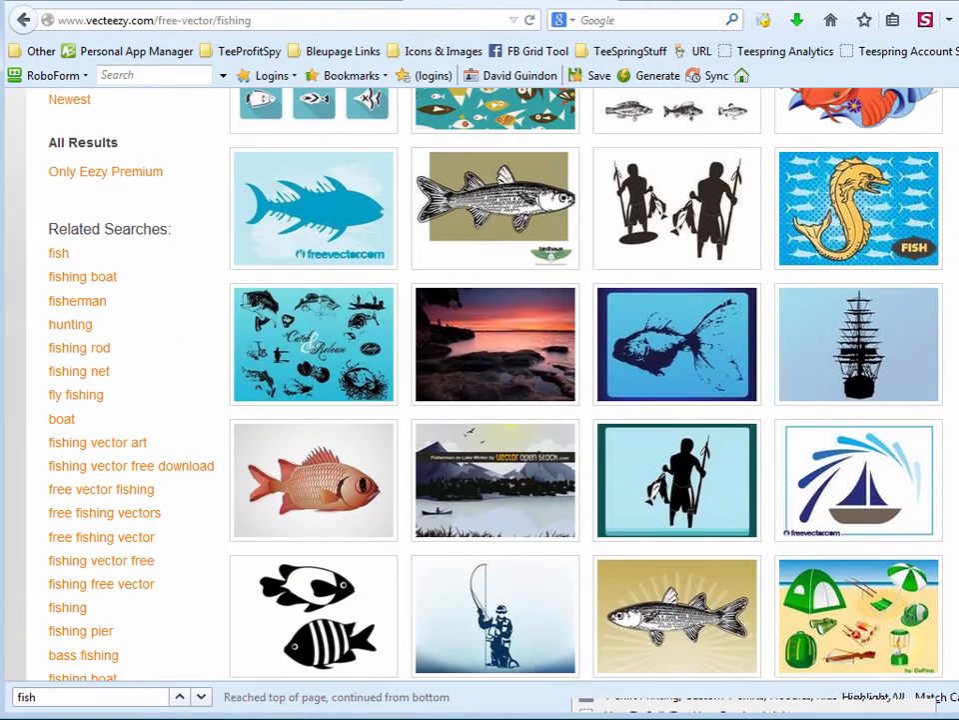
# Look through the free fishing vector results for fish and fishing artwork
pyautogui.scroll(-1, 584, 385)
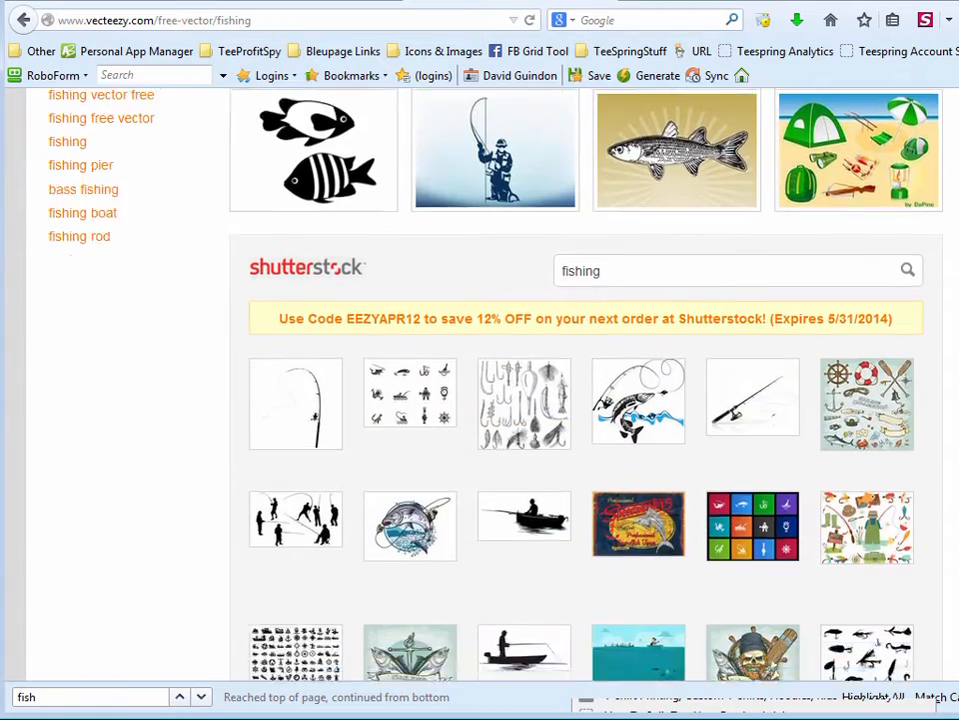
pyautogui.scroll(5, 585, 384)
pyautogui.scroll(-11, 585, 384)
pyautogui.scroll(15, 585, 385)
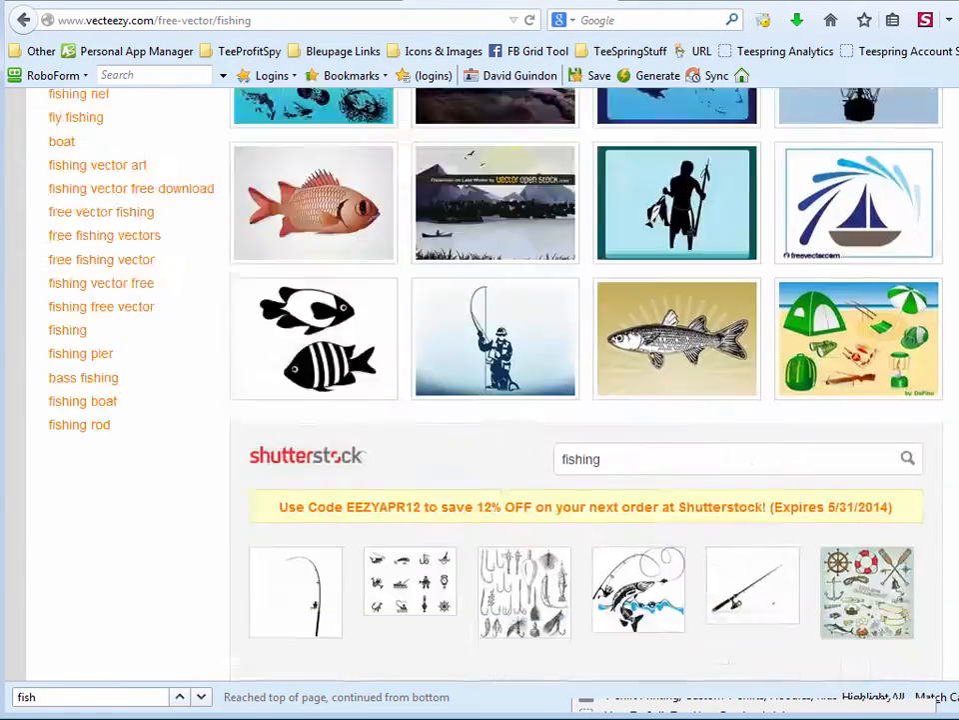
# Switch to the Google Images results and search for "fish hook heart"
pyautogui.click(172, 5)
pyautogui.scroll(3, 899, 322)
pyautogui.scroll(10, 900, 322)
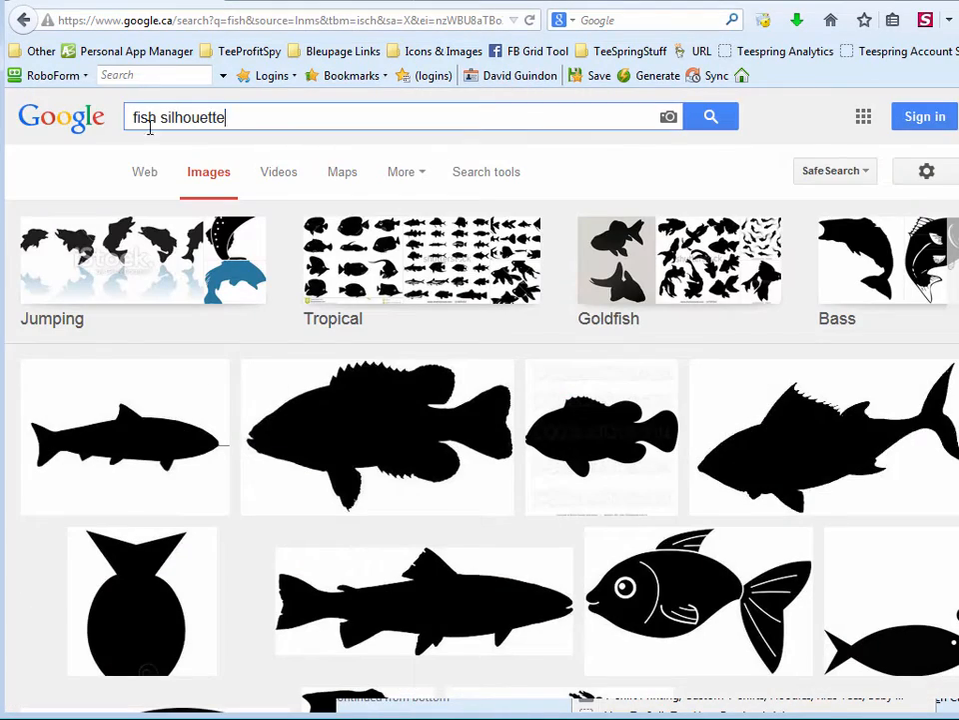
pyautogui.tripleClick(150, 125)
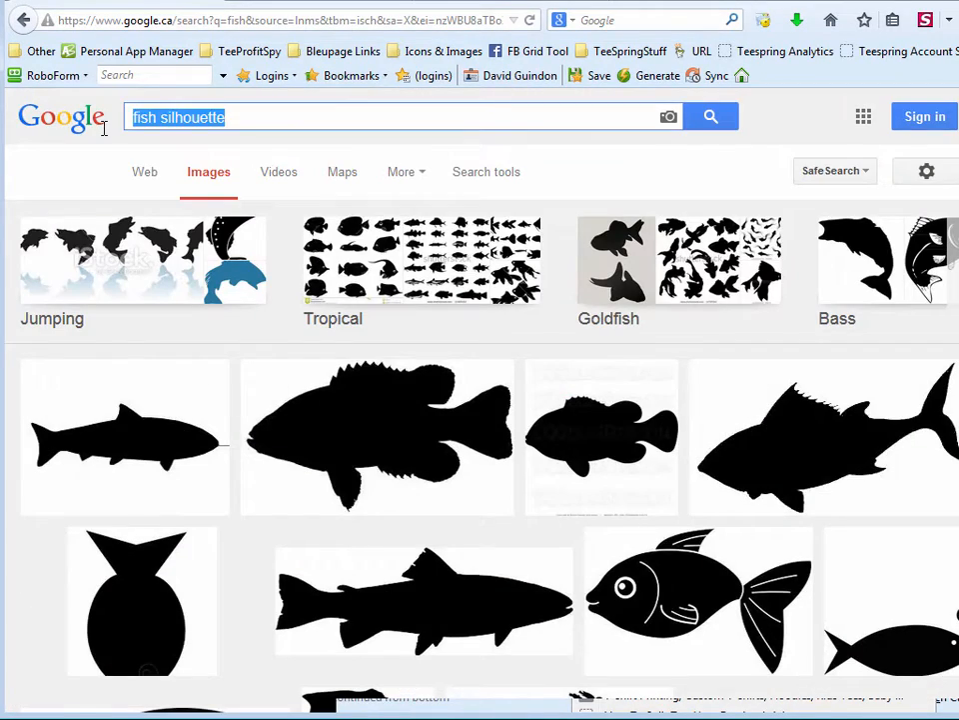
pyautogui.write('fish')
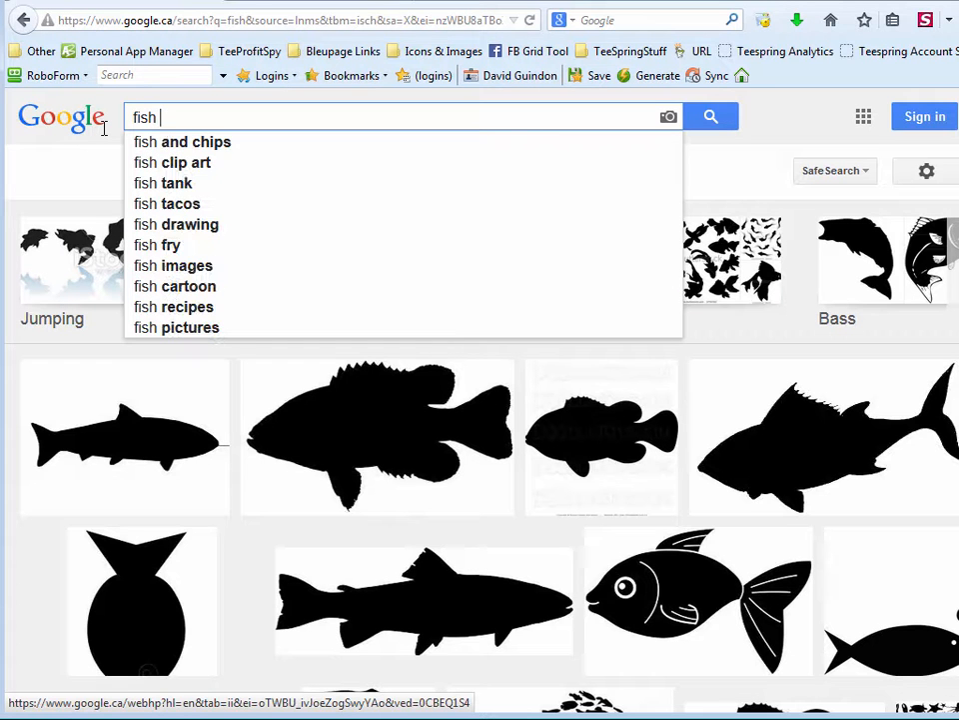
pyautogui.write(' hook heart')
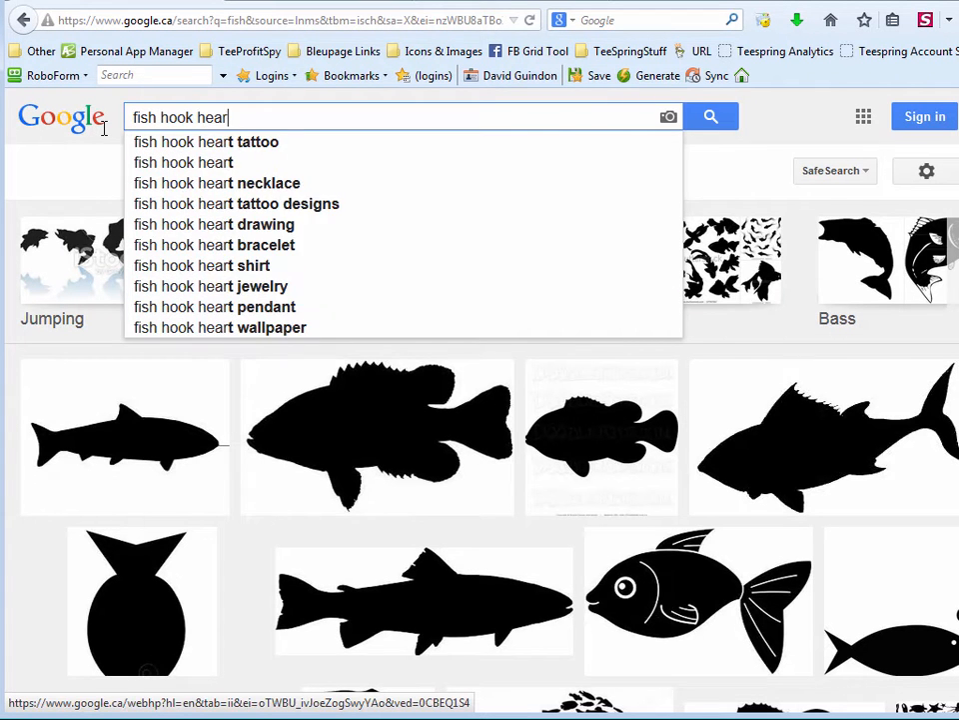
pyautogui.press('Return')
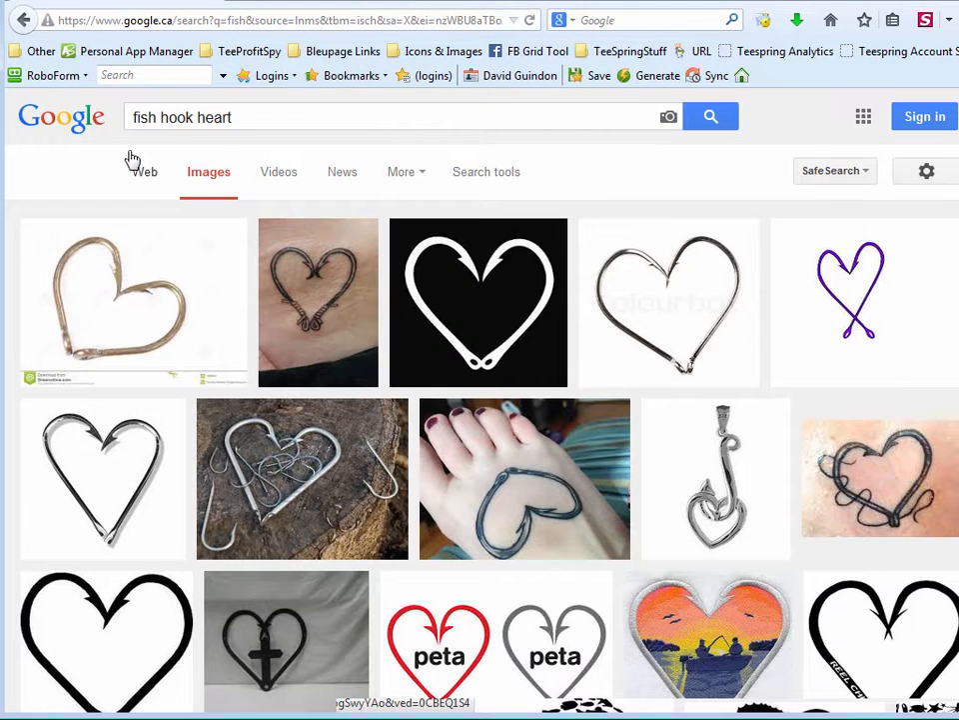
# Open the purple crossed hook-heart clip art and save it as fishing-hook-heart.svg in the Example folder
pyautogui.click(802, 301)
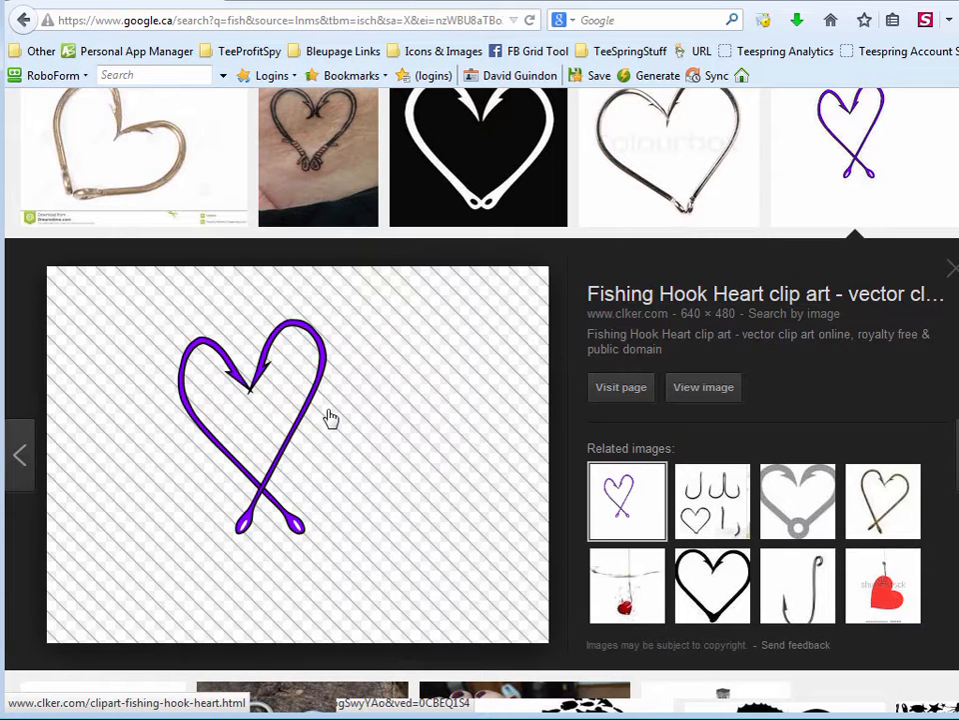
pyautogui.rightClick(263, 490)
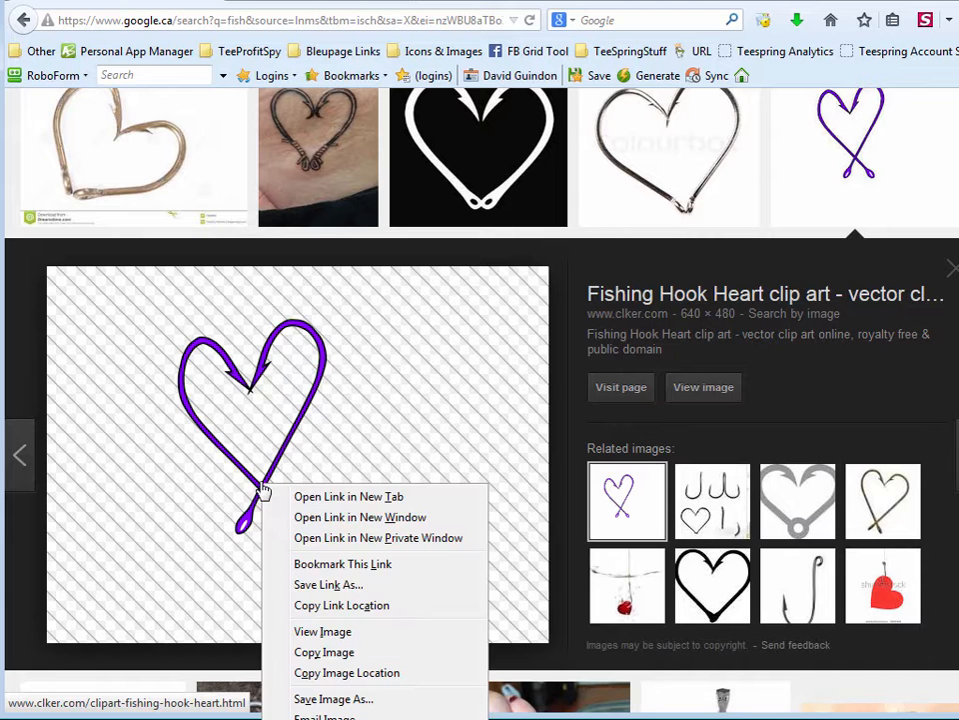
pyautogui.click(340, 699)
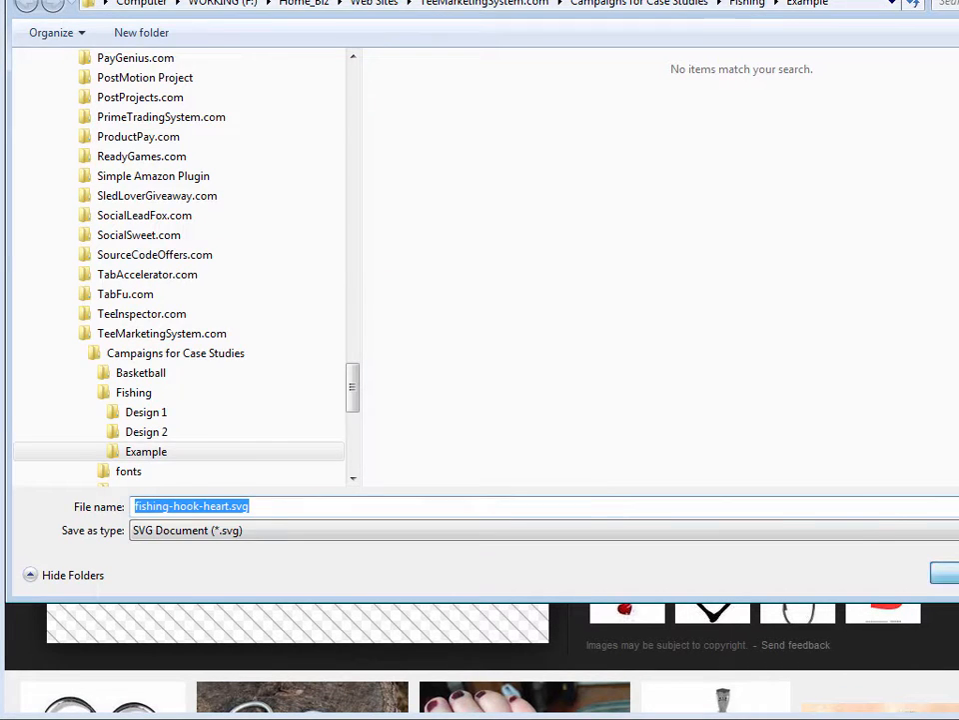
pyautogui.press('Return')
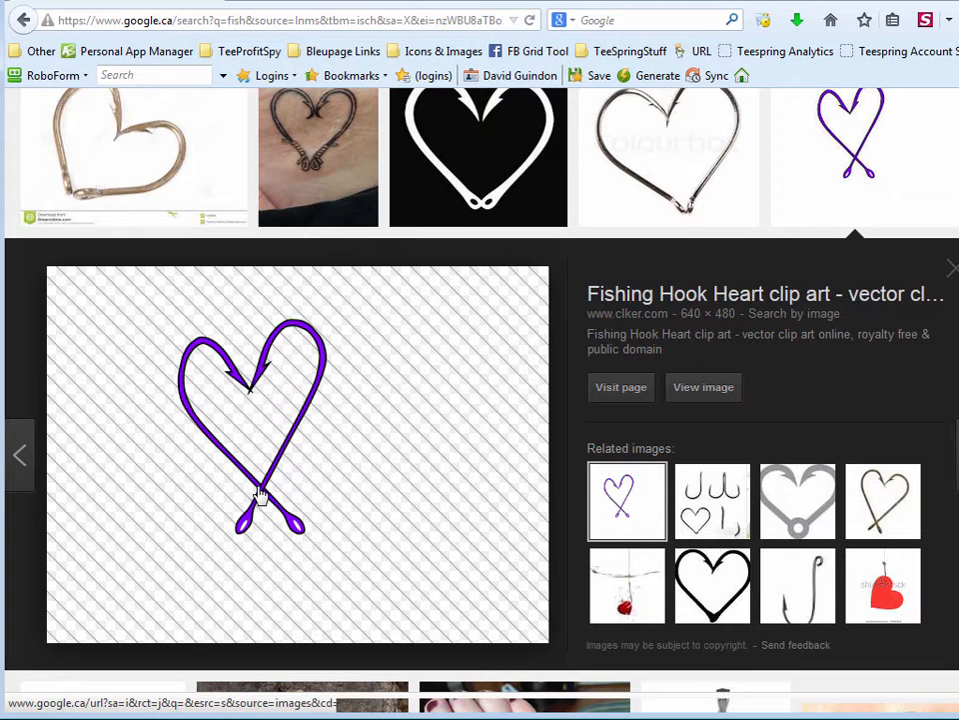
pyautogui.rightClick(260, 497)
pyautogui.click(322, 703)
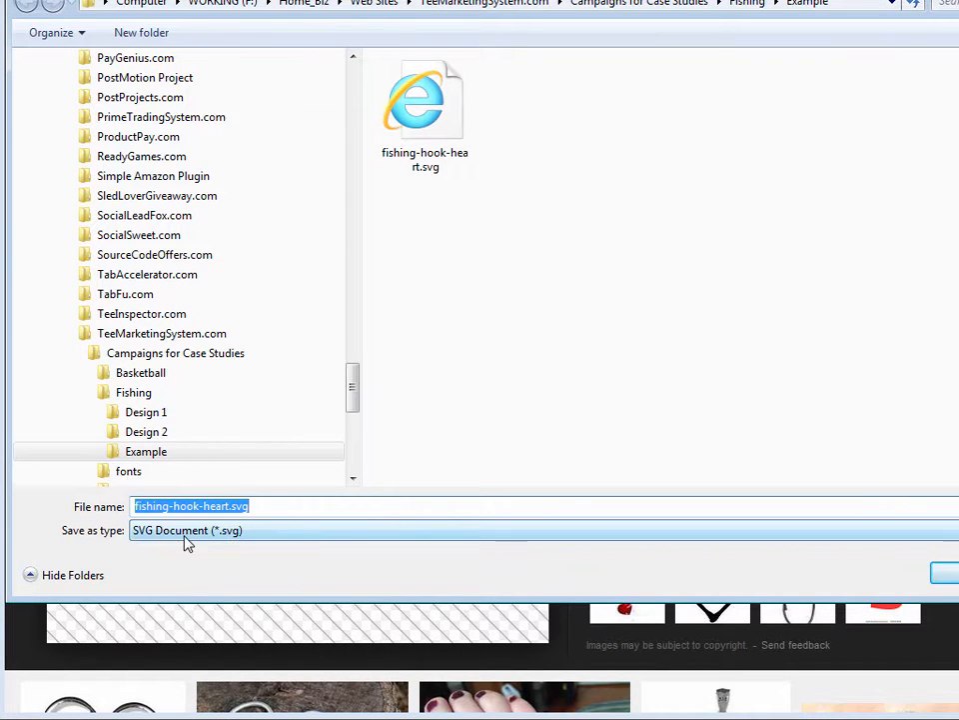
pyautogui.click(306, 544)
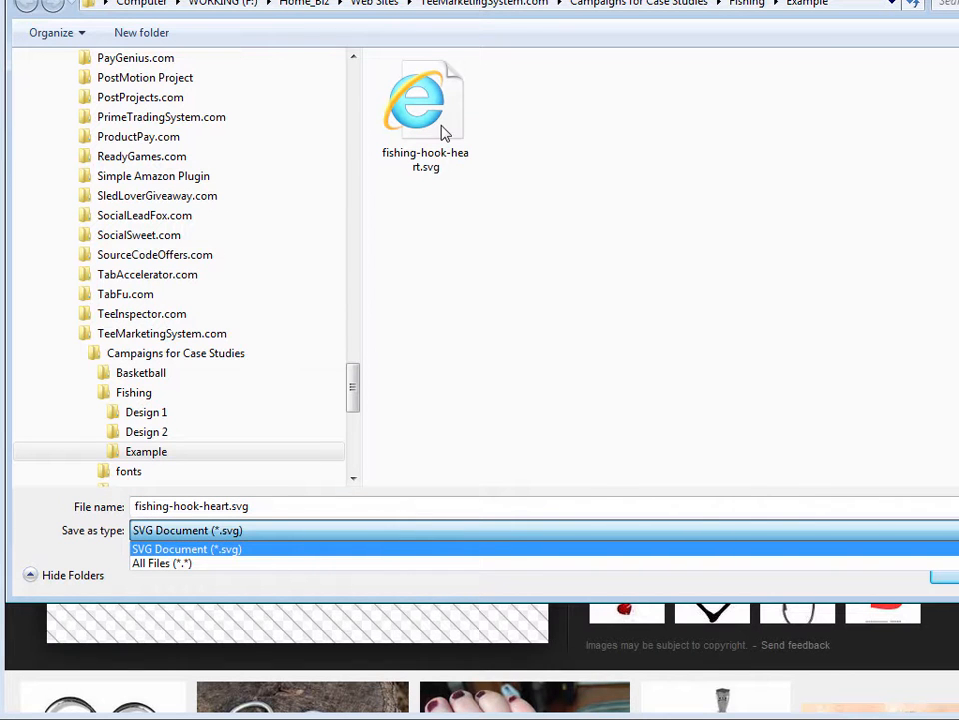
pyautogui.click(435, 548)
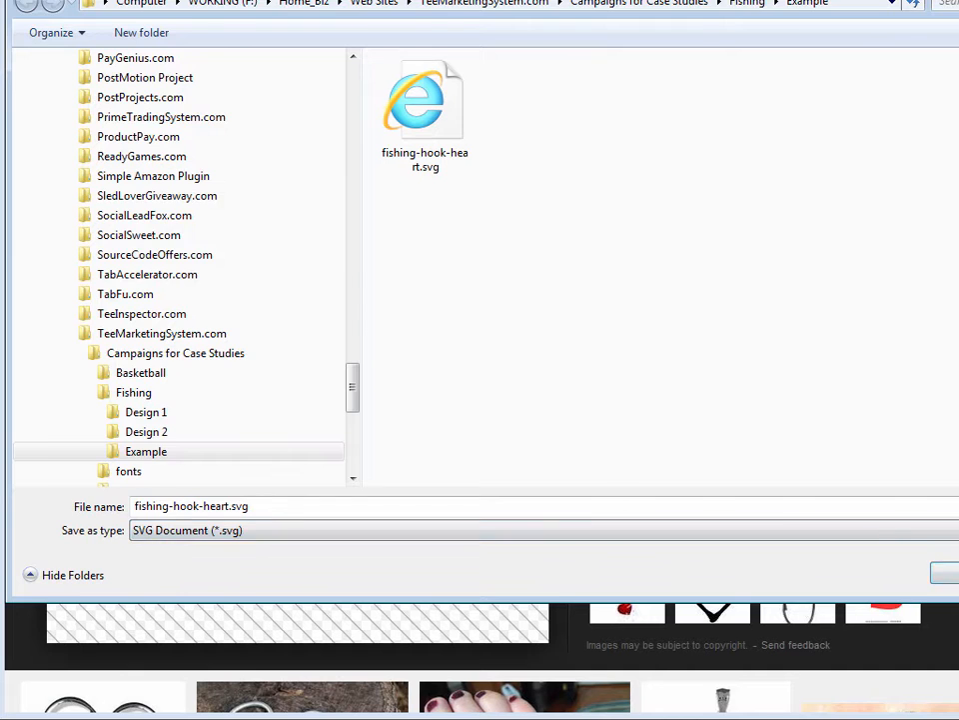
pyautogui.press('Escape')
pyautogui.moveTo(278, 508); pyautogui.dragTo(330, 550)
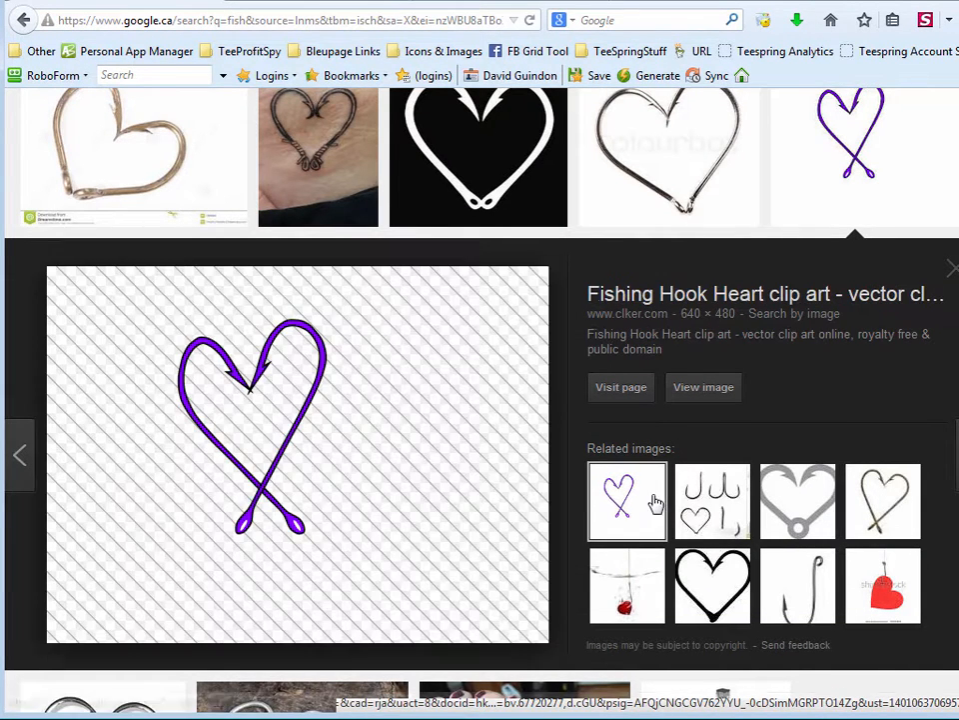
# Copy the address of the image search page and open it in Chrome
pyautogui.scroll(-4, 414, 465)
pyautogui.scroll(2, 414, 462)
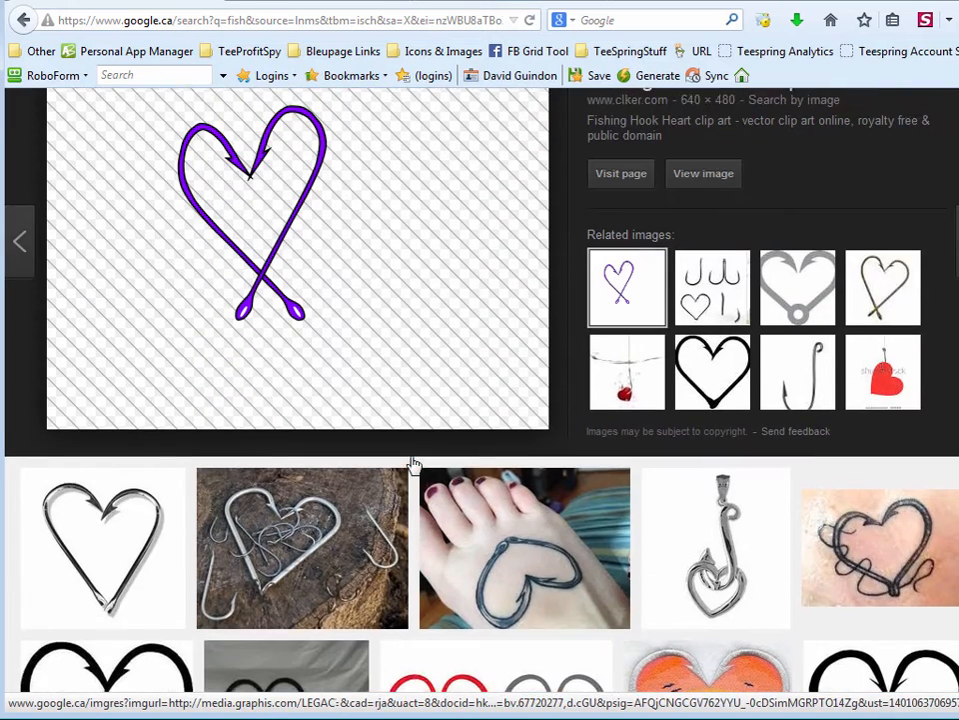
pyautogui.scroll(2, 413, 464)
pyautogui.click(407, 24)
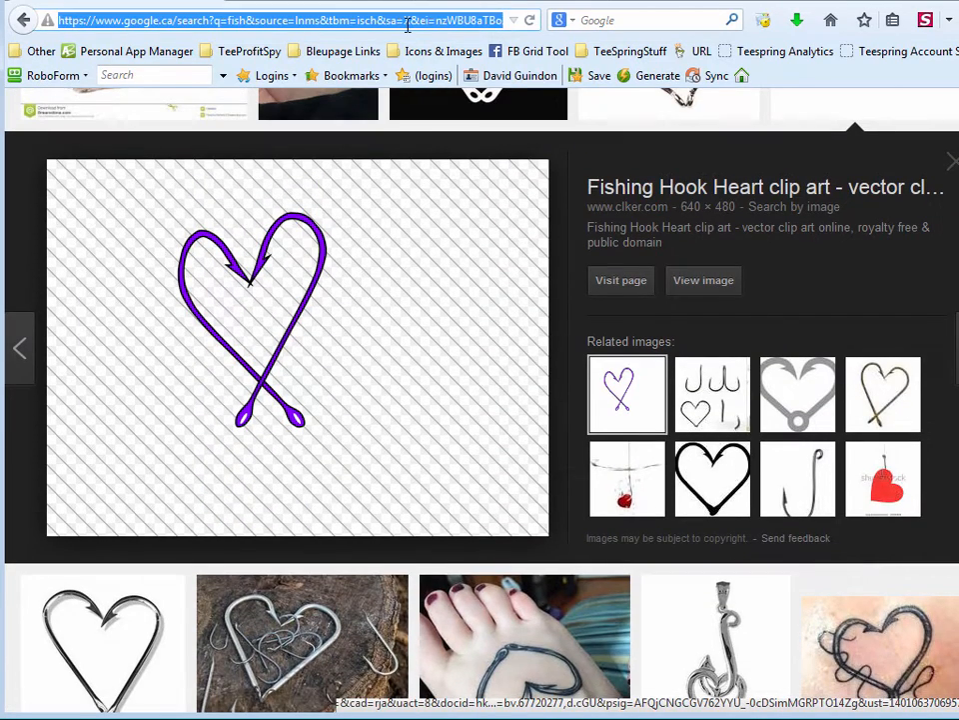
pyautogui.rightClick(406, 24)
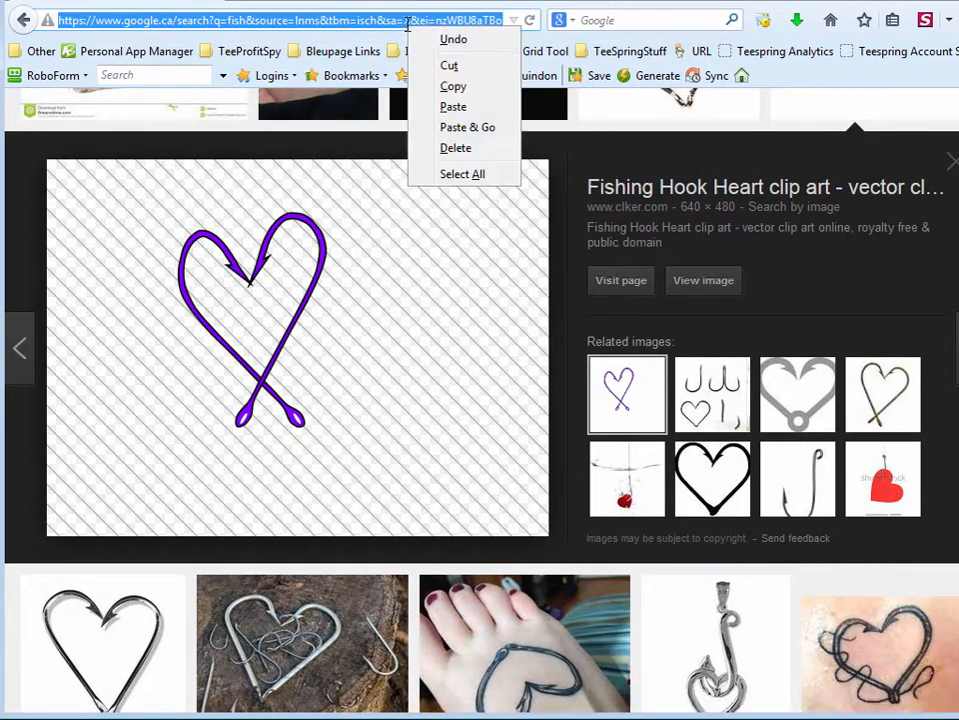
pyautogui.click(454, 87)
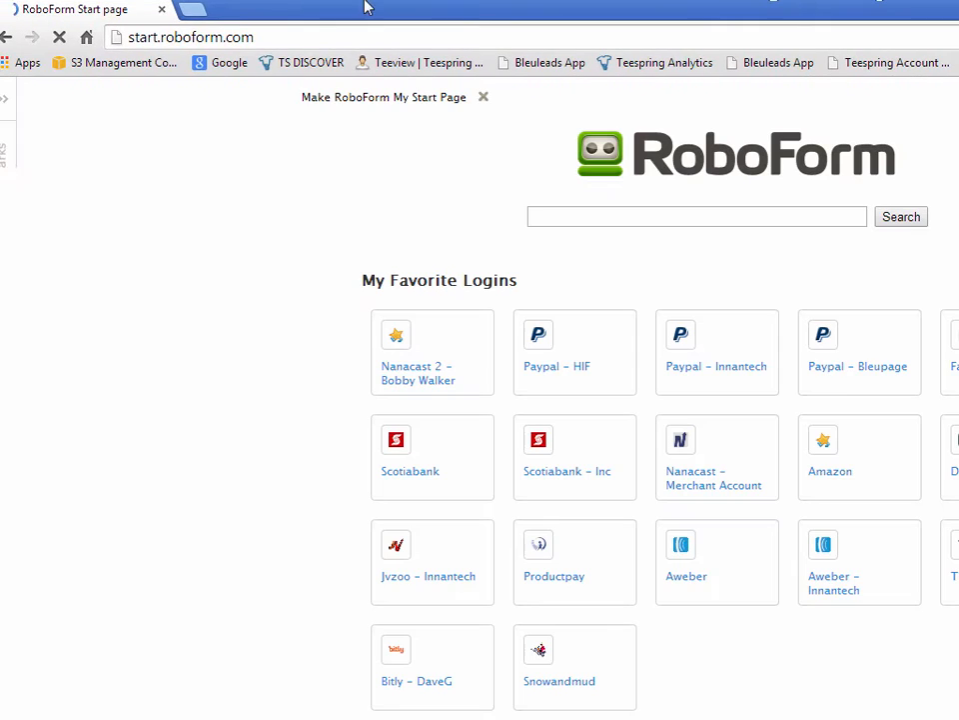
pyautogui.click(291, 38)
pyautogui.rightClick(291, 38)
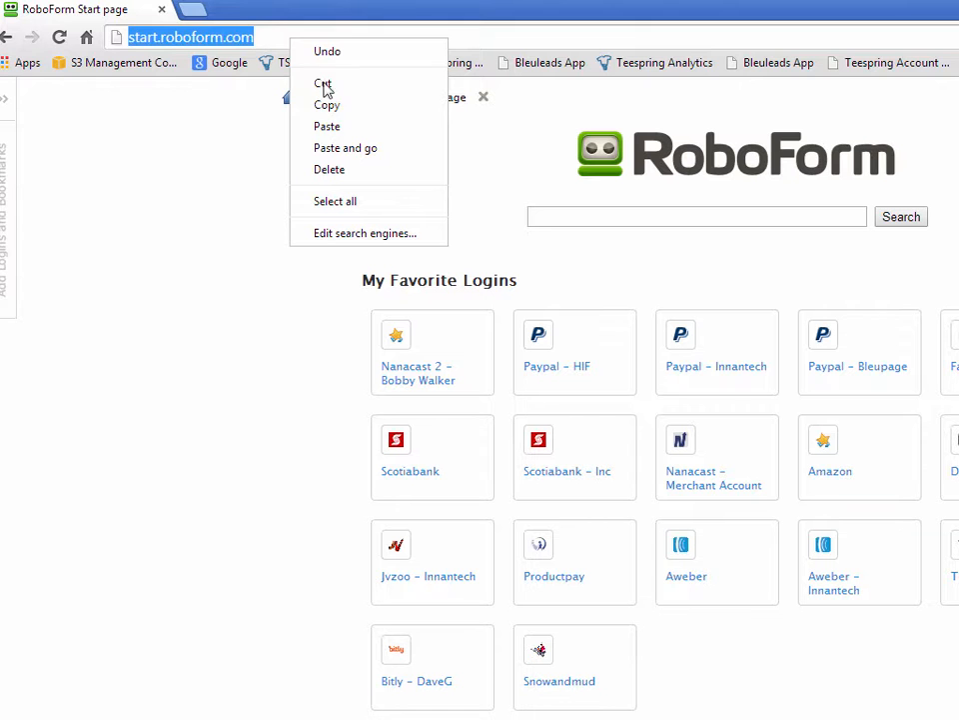
pyautogui.click(329, 126)
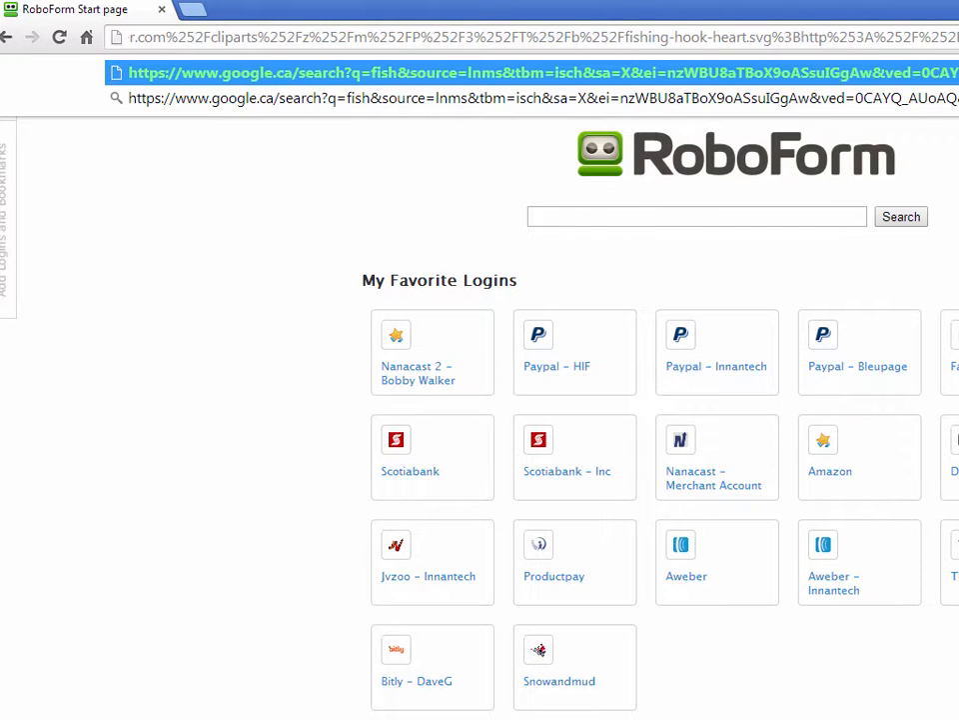
pyautogui.press('Return')
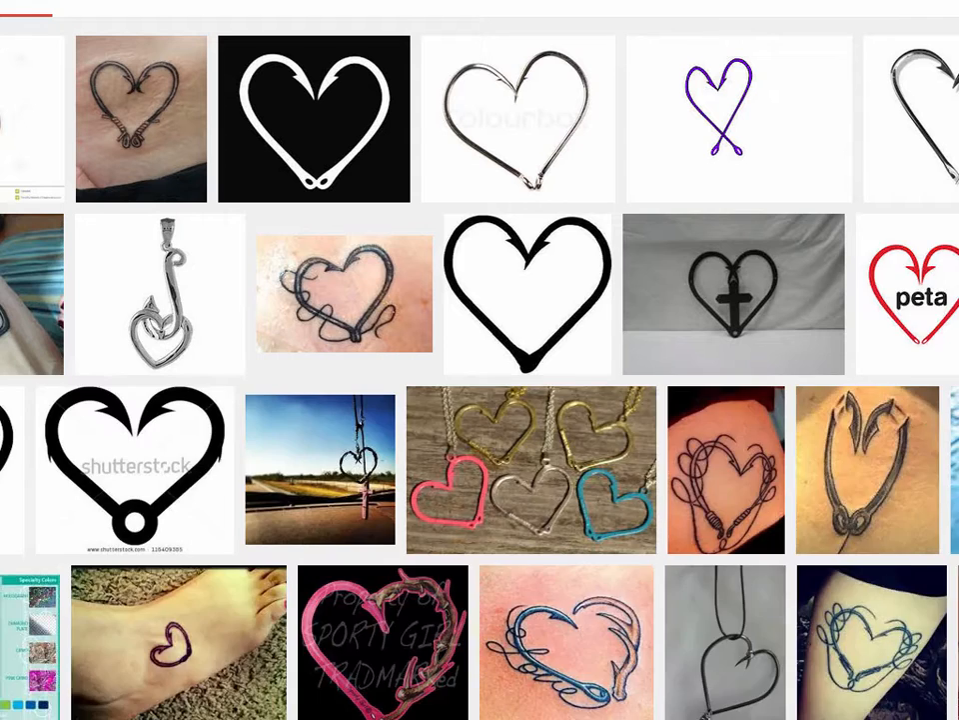
# Open the purple hook-heart clip art in the results and save the image as fishing-hook-heart.png
pyautogui.click(719, 105)
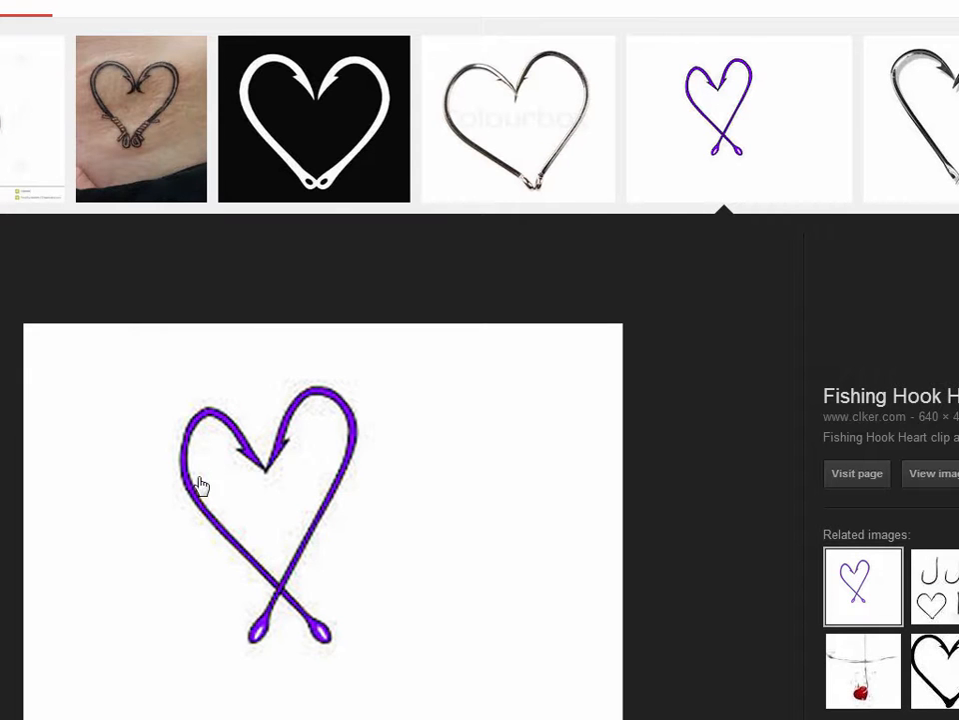
pyautogui.rightClick(258, 467)
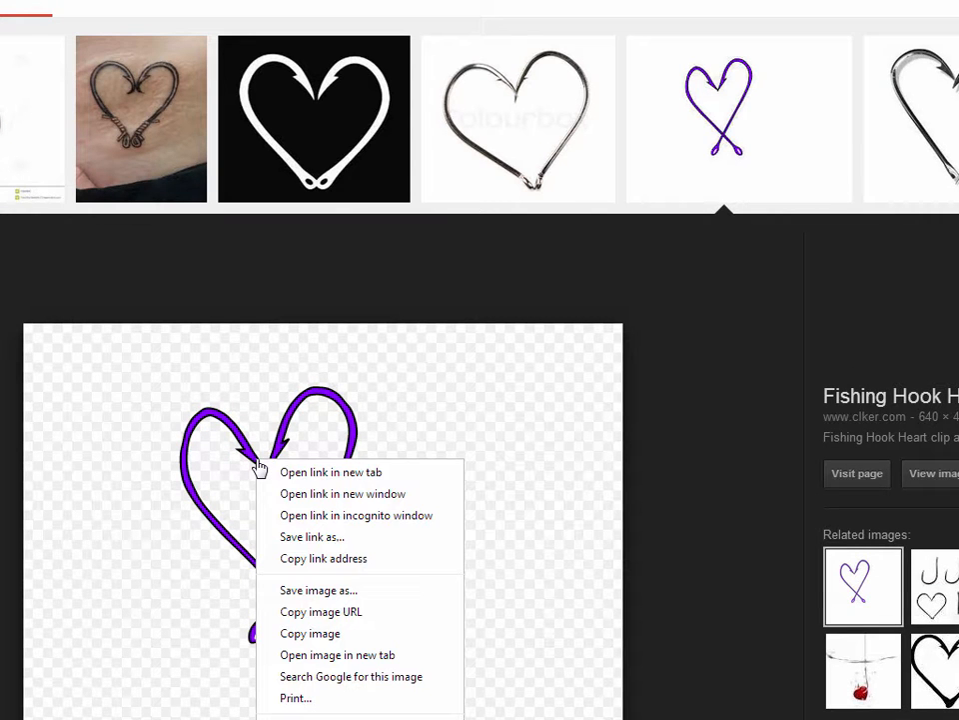
pyautogui.click(356, 599)
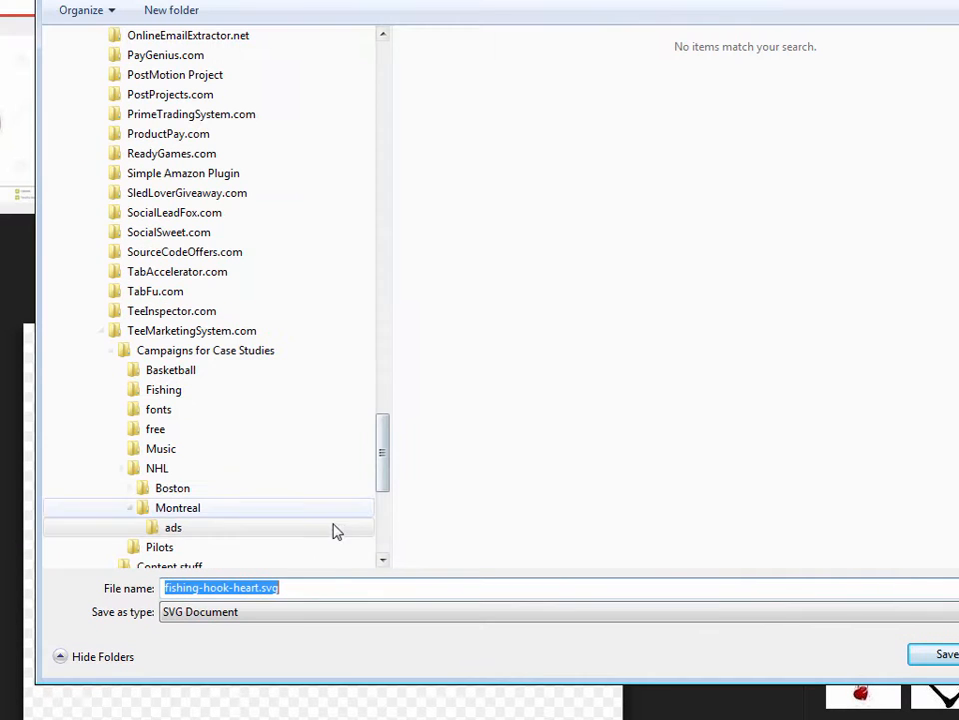
pyautogui.click(321, 590)
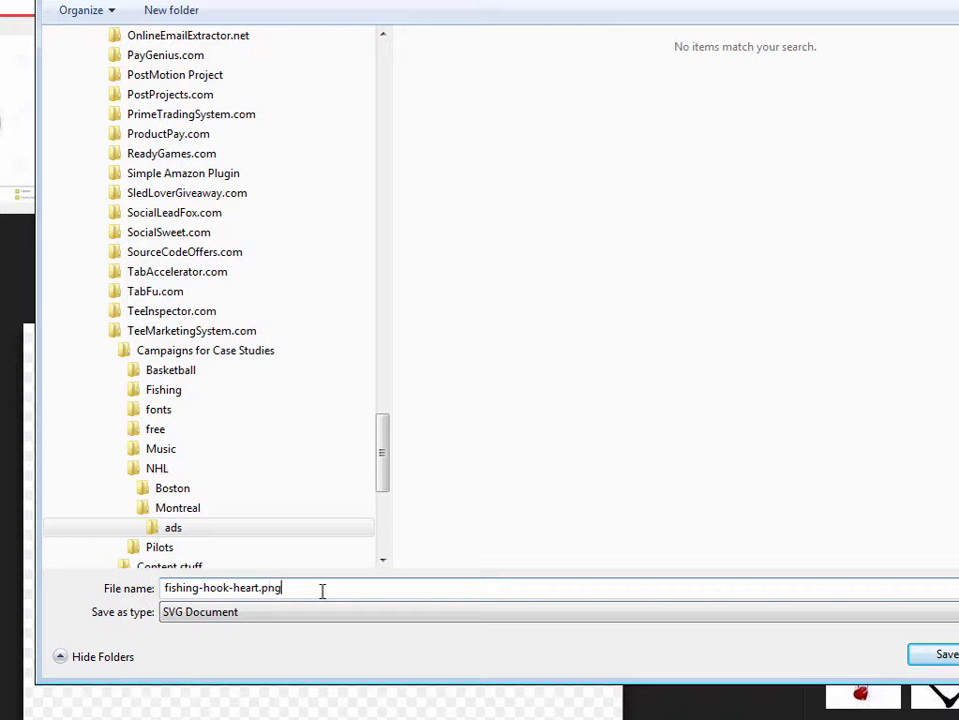
pyautogui.click(945, 655)
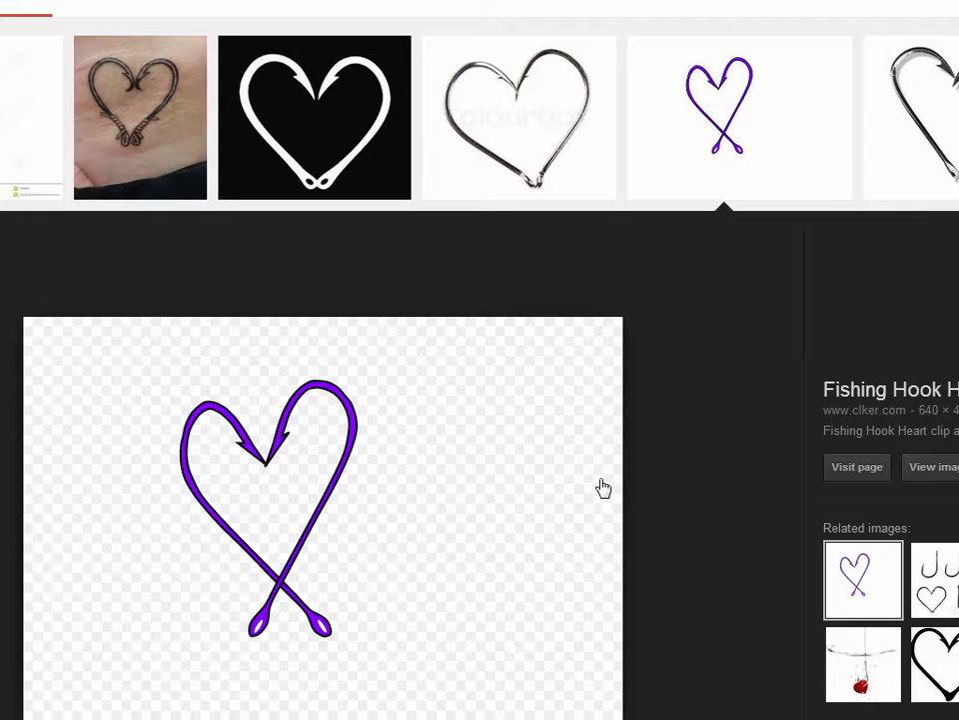
# Bring the enlarged hook-heart preview fully into view and copy a screenshot of the screen
pyautogui.scroll(-1, 603, 491)
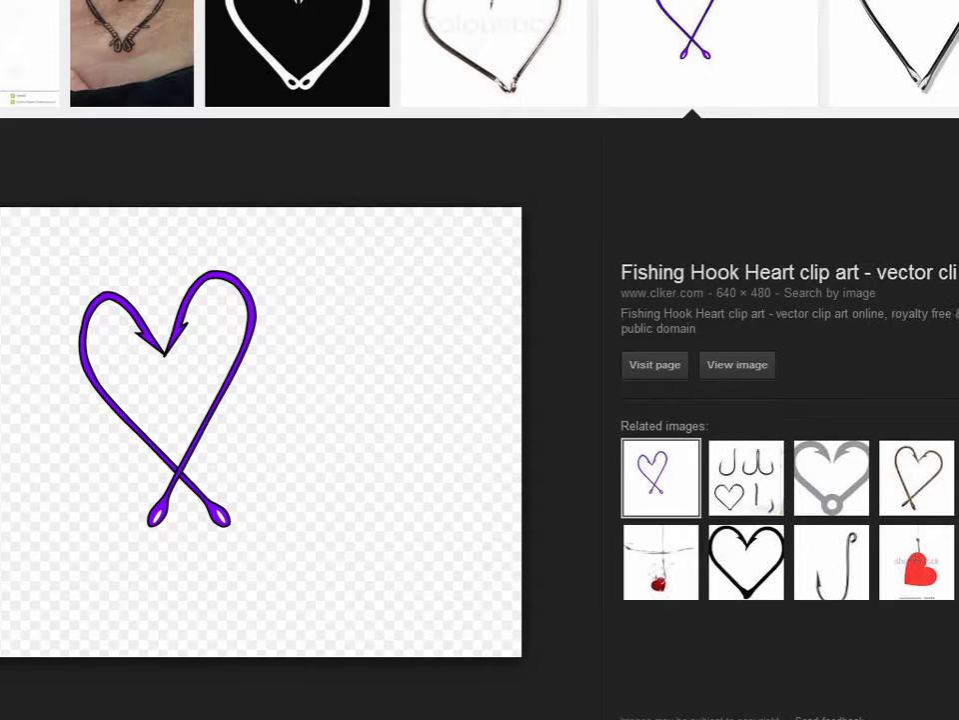
pyautogui.scroll(1, 824, 171)
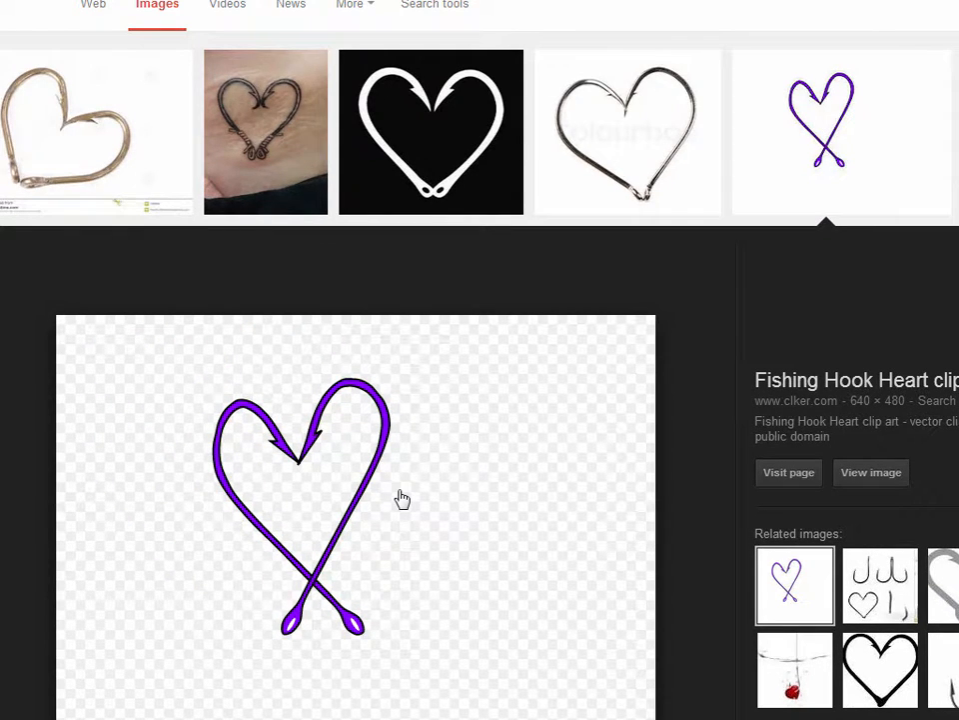
pyautogui.scroll(-2, 402, 499)
pyautogui.scroll(-1, 401, 499)
pyautogui.scroll(1, 396, 498)
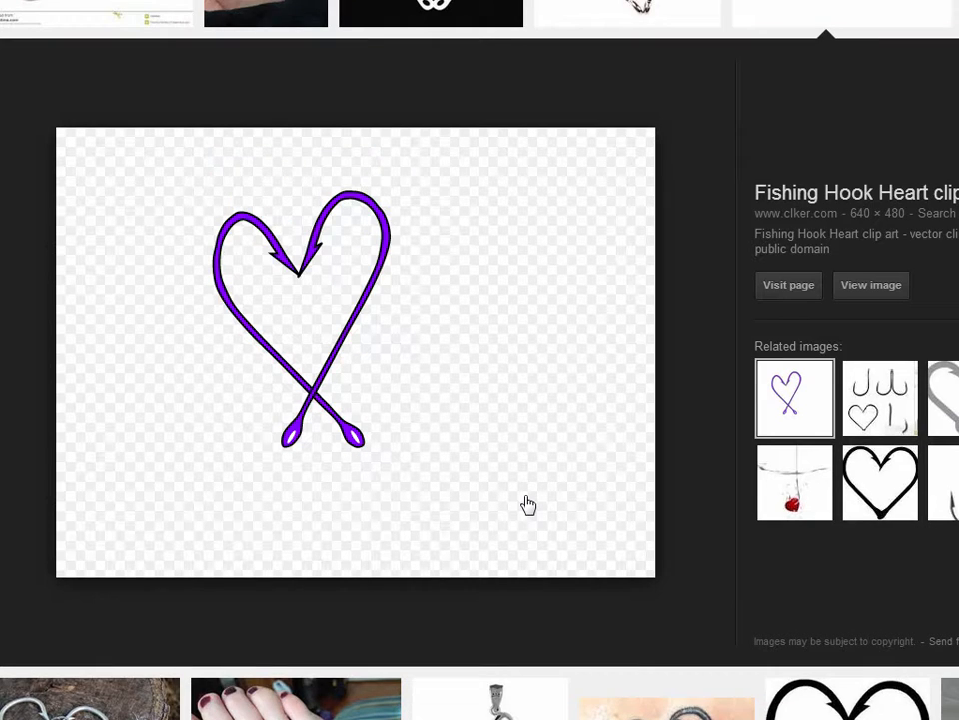
pyautogui.scroll(1, 528, 504)
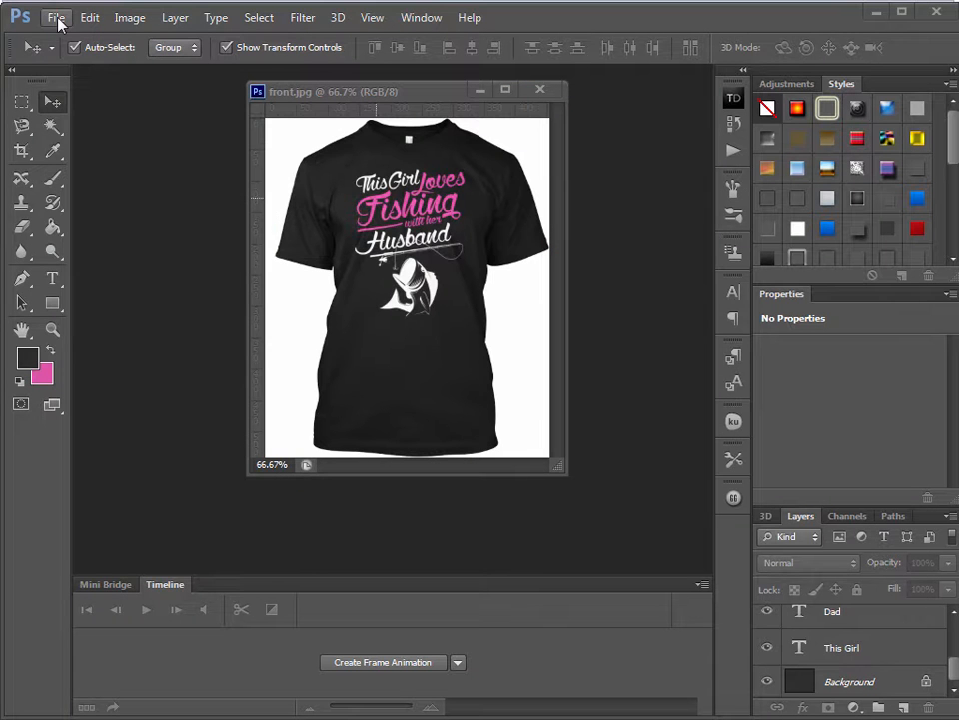
# Switch to Photoshop, create a 5120 × 1600 pixel document from the Clipboard preset and paste the screenshot into it
pyautogui.click(56, 18)
pyautogui.click(64, 37)
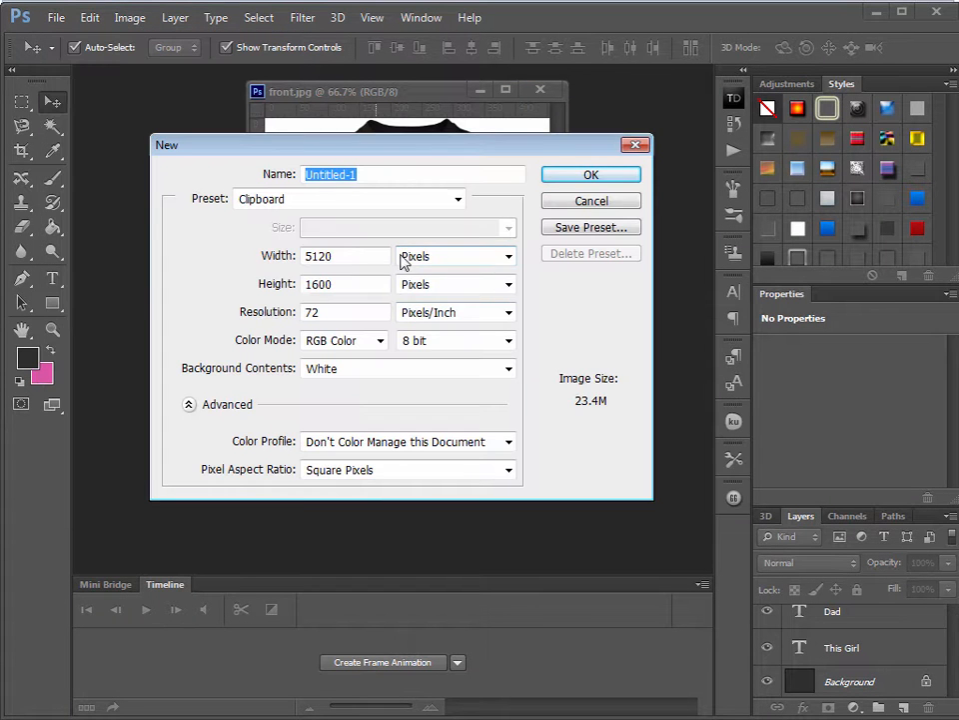
pyautogui.click(574, 198)
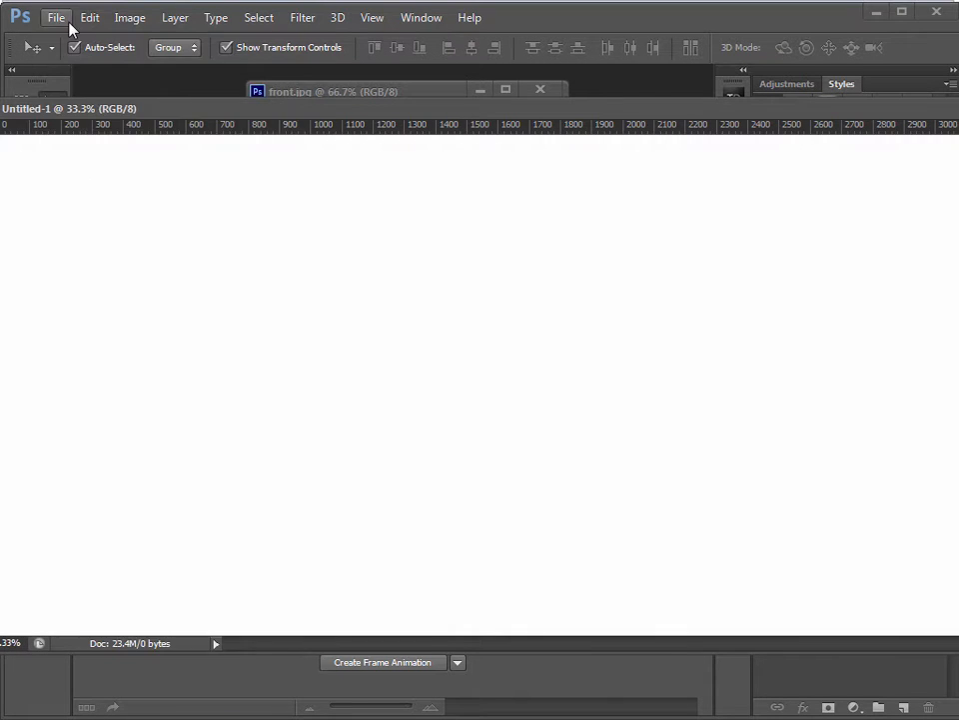
pyautogui.click(102, 20)
pyautogui.click(105, 180)
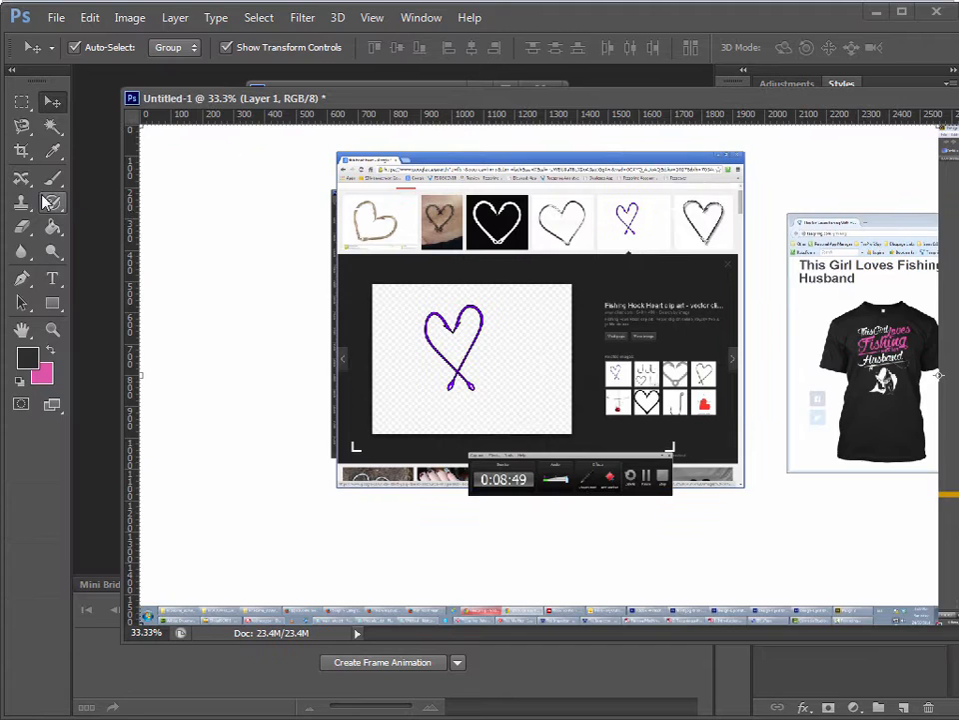
# Crop the document closely around the purple hook heart in the pasted screenshot
pyautogui.click(21, 150)
pyautogui.moveTo(409, 296); pyautogui.dragTo(497, 401)
pyautogui.press('Return')
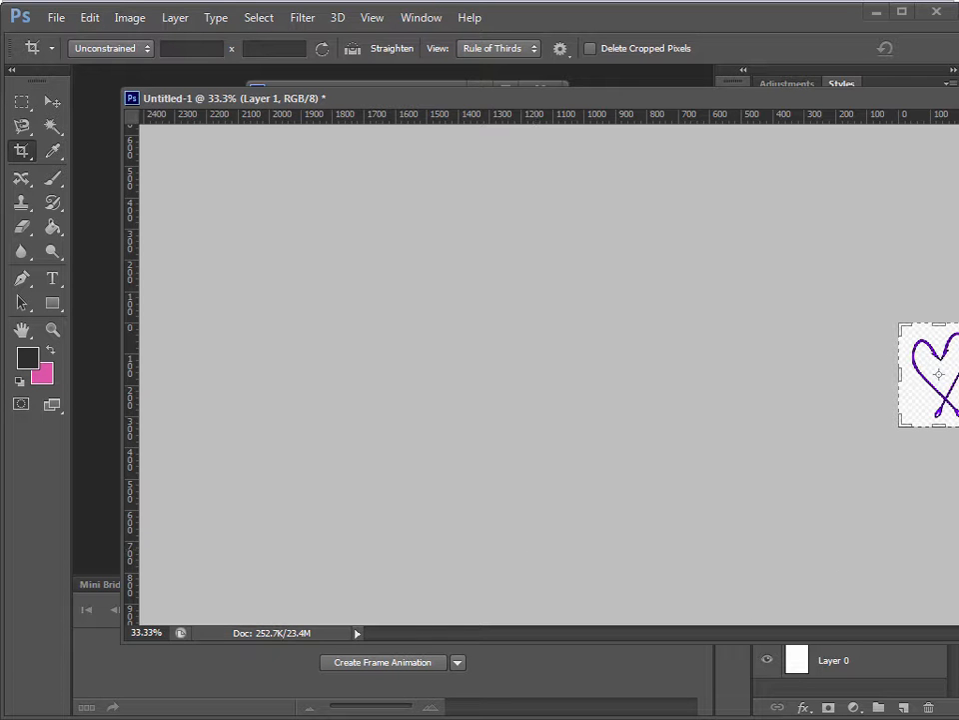
# Display the cropped hook heart at 100% in a document window sized to frame the whole graphic
pyautogui.moveTo(956, 636); pyautogui.dragTo(488, 542)
pyautogui.click(53, 330)
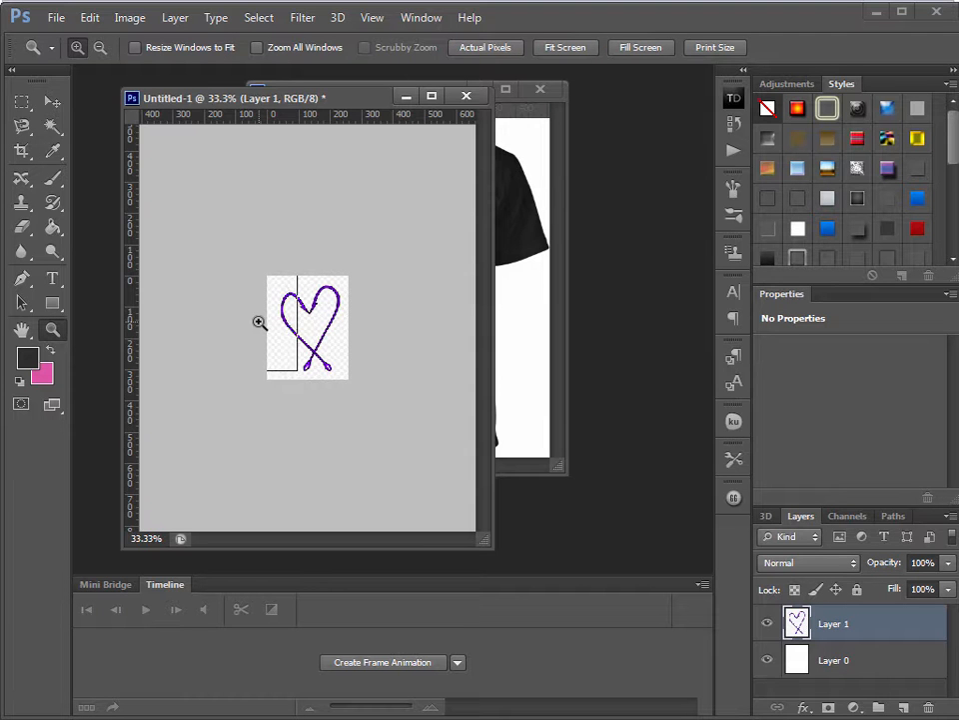
pyautogui.click(259, 320)
pyautogui.click(486, 47)
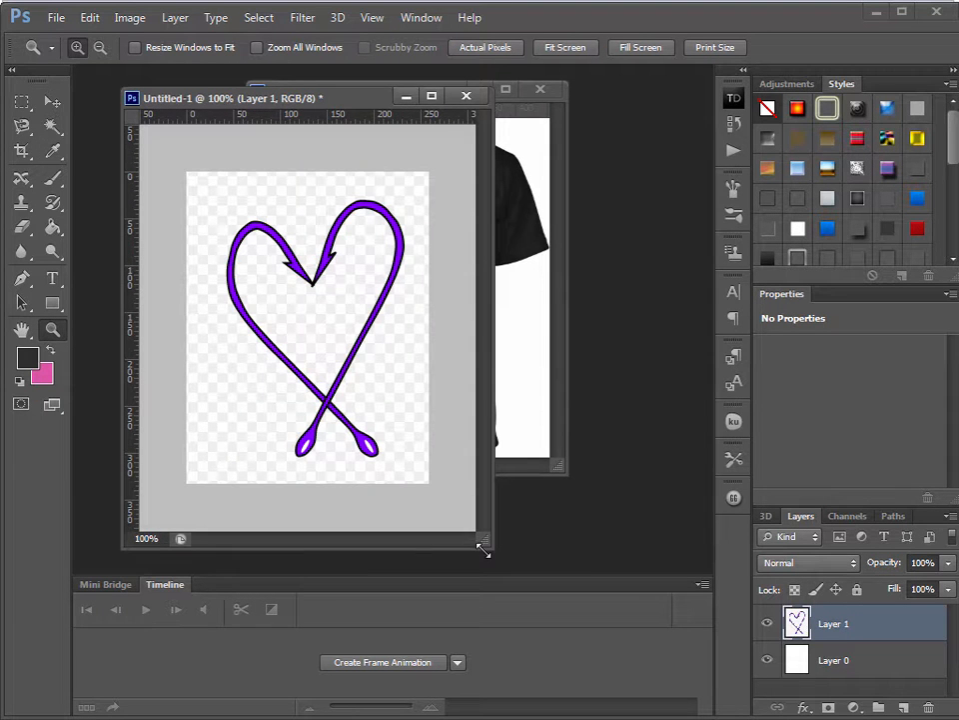
pyautogui.moveTo(496, 556); pyautogui.dragTo(631, 591)
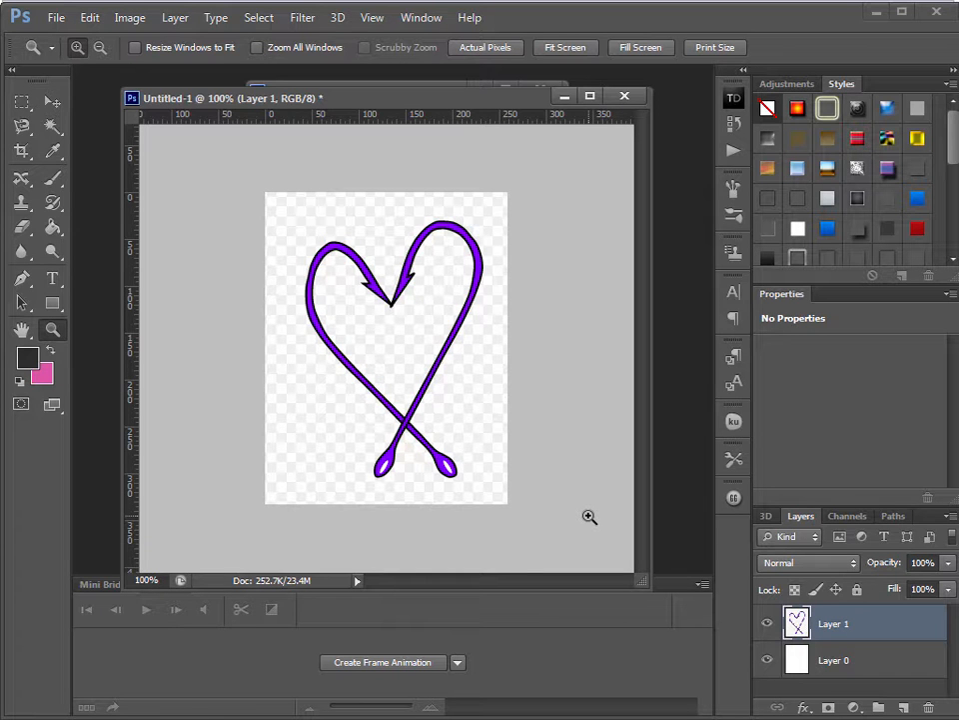
pyautogui.click(54, 128)
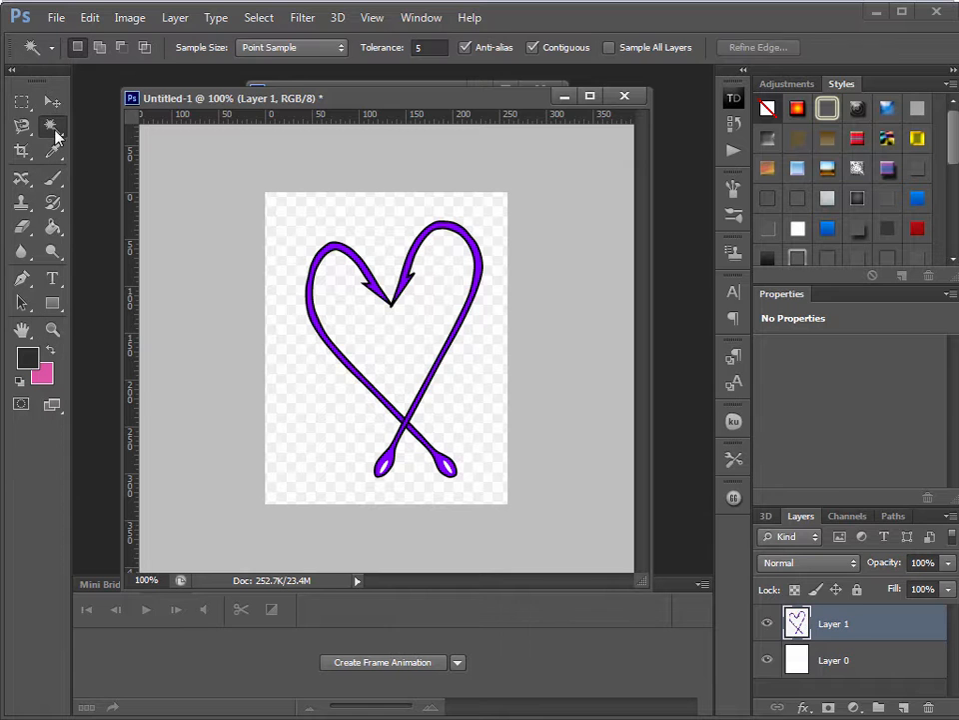
pyautogui.click(294, 371)
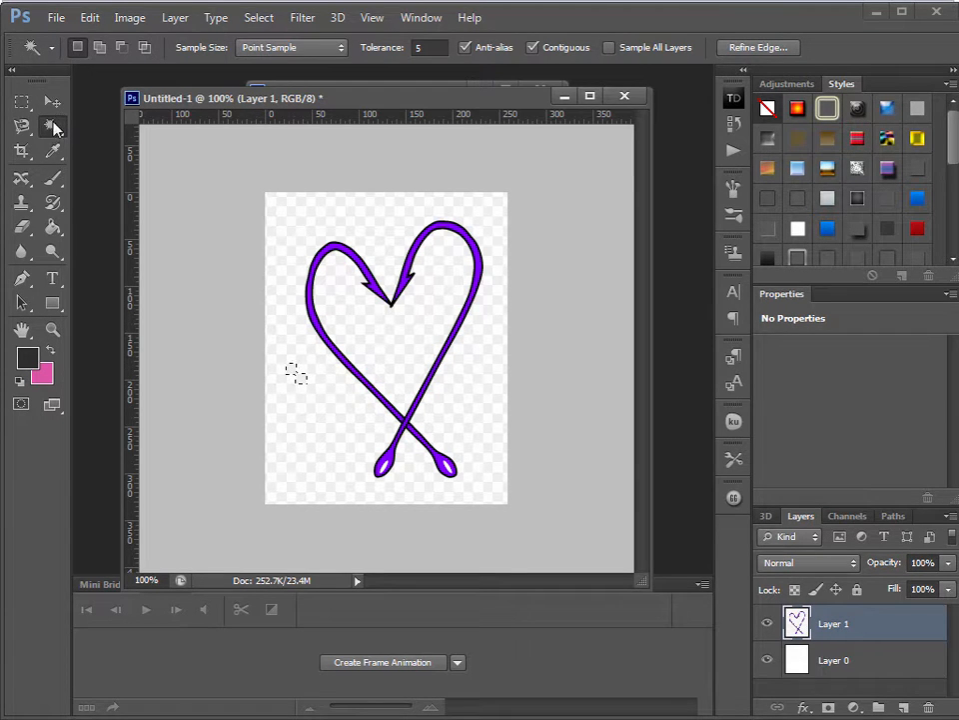
pyautogui.click(312, 280)
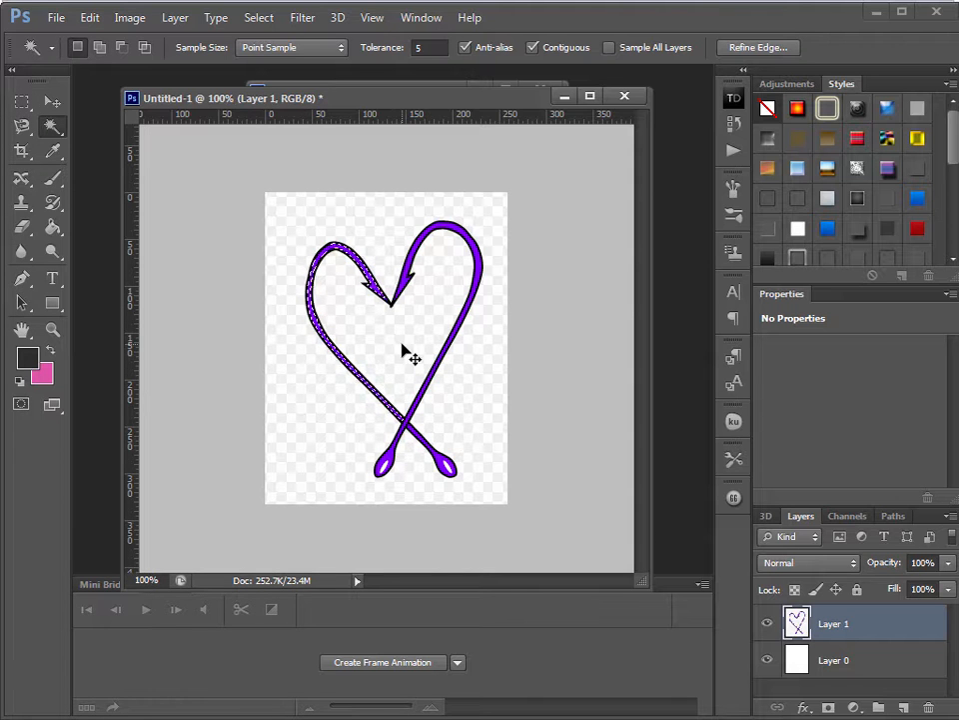
pyautogui.hotkey('ctrl', 'd')
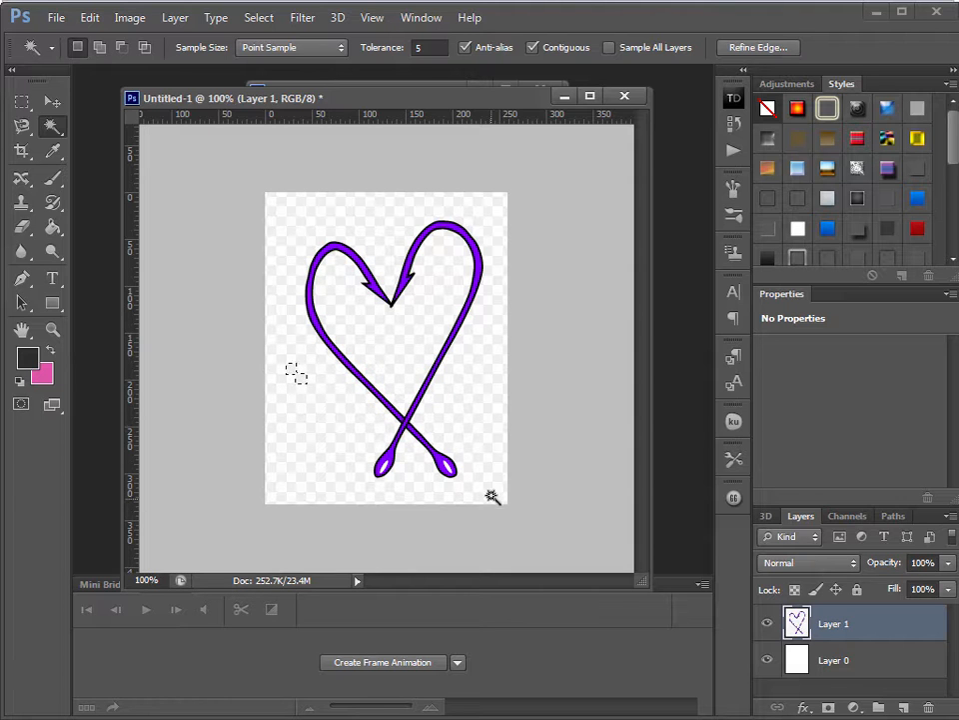
# Enlarge the hook heart to 200% in a bigger document window and clear the leftover selection
pyautogui.click(54, 330)
pyautogui.click(399, 373)
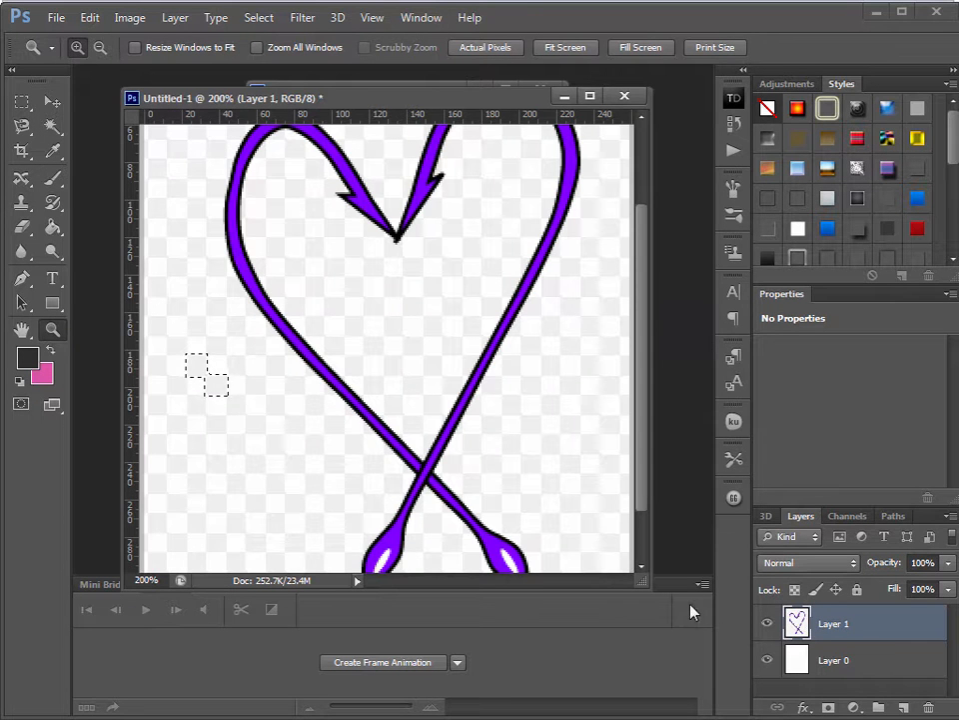
pyautogui.moveTo(650, 587); pyautogui.dragTo(800, 718)
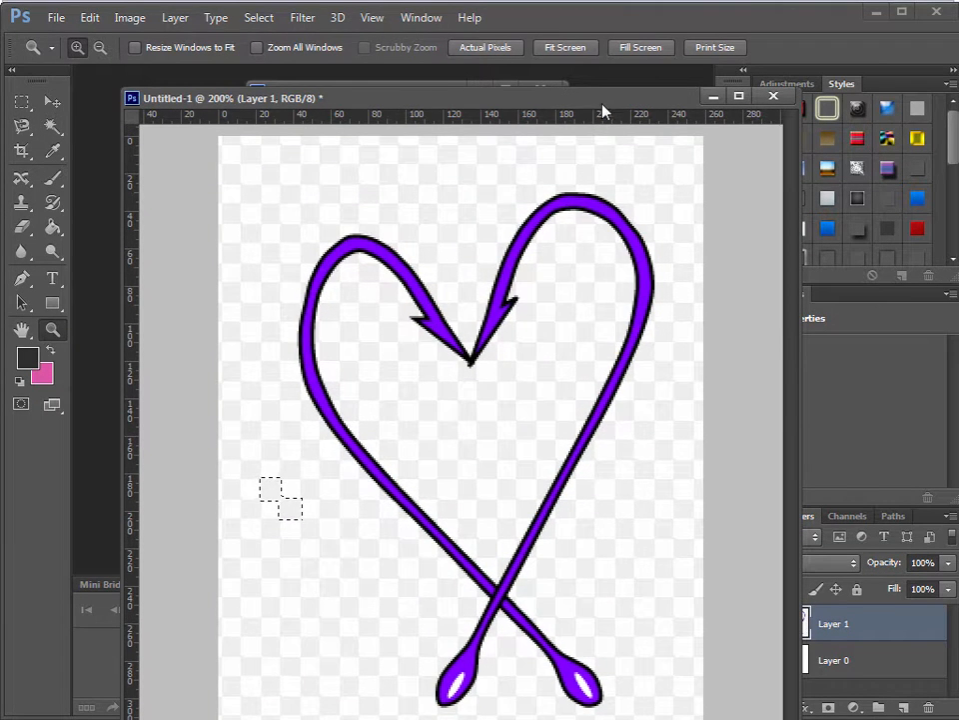
pyautogui.moveTo(601, 100); pyautogui.dragTo(581, 16)
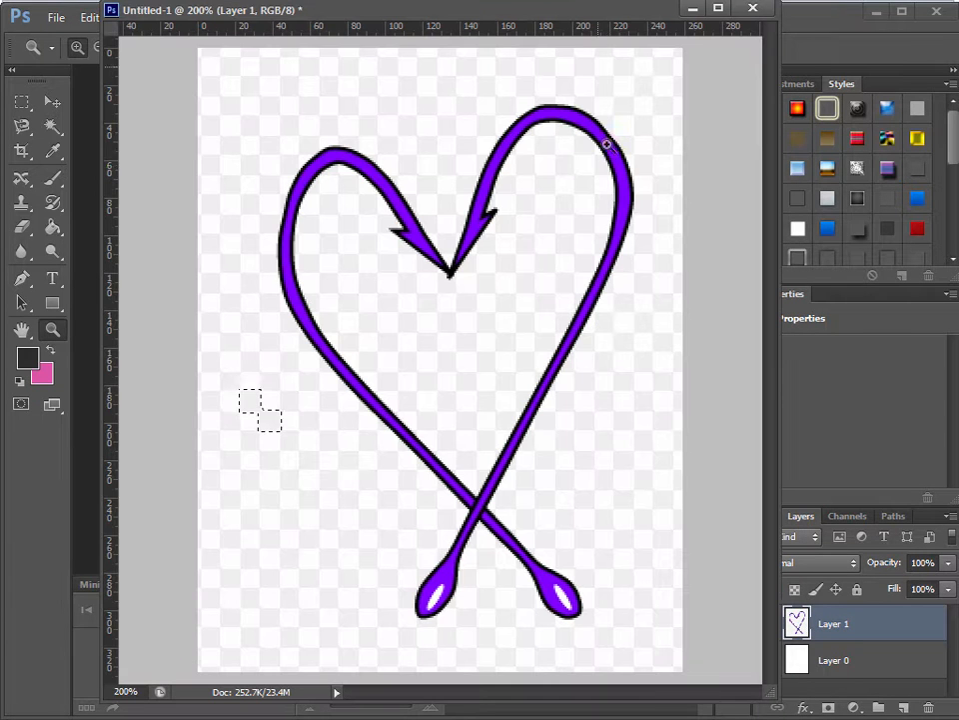
pyautogui.click(63, 108)
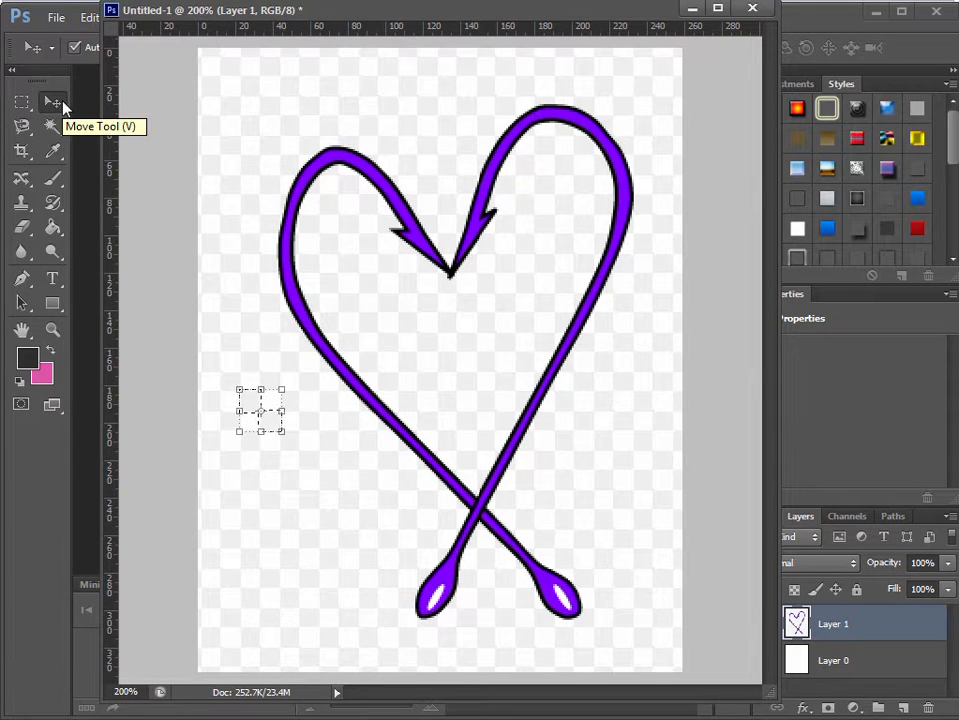
pyautogui.hotkey('ctrl', 'd')
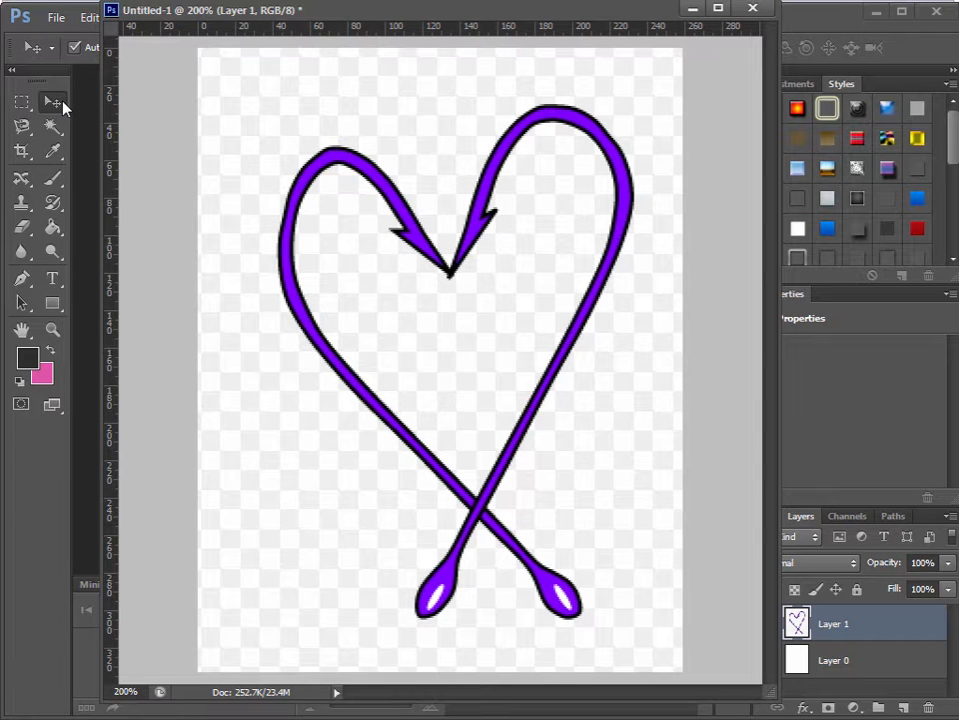
# Select the hook heart along its outer contour with the Magnetic Lasso, removing stray anchor points and closing the path at its start
pyautogui.click(55, 128)
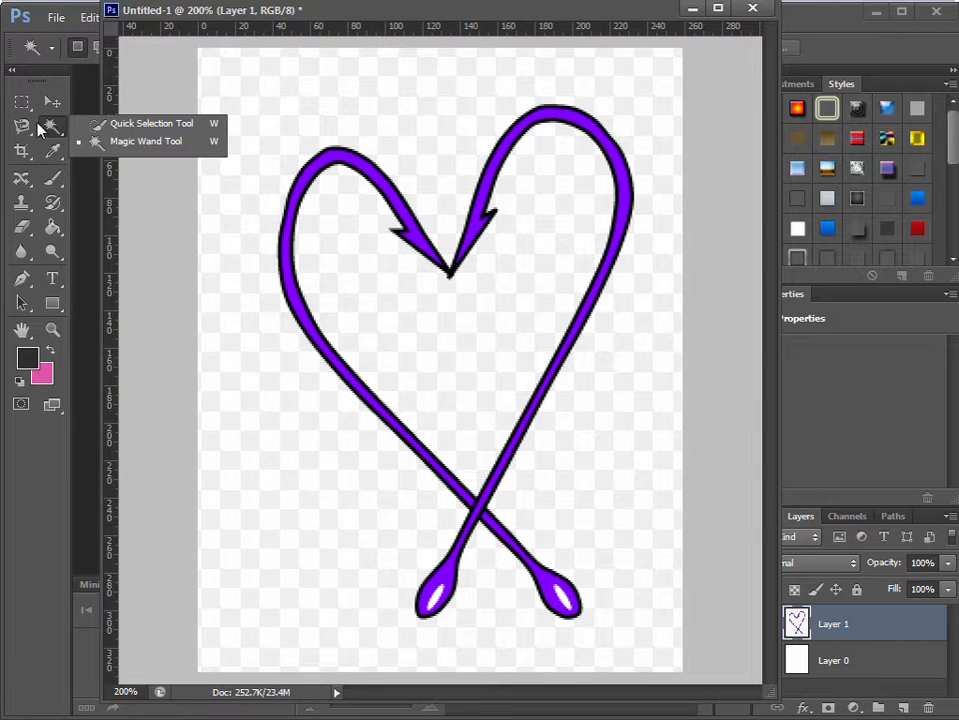
pyautogui.click(21, 126)
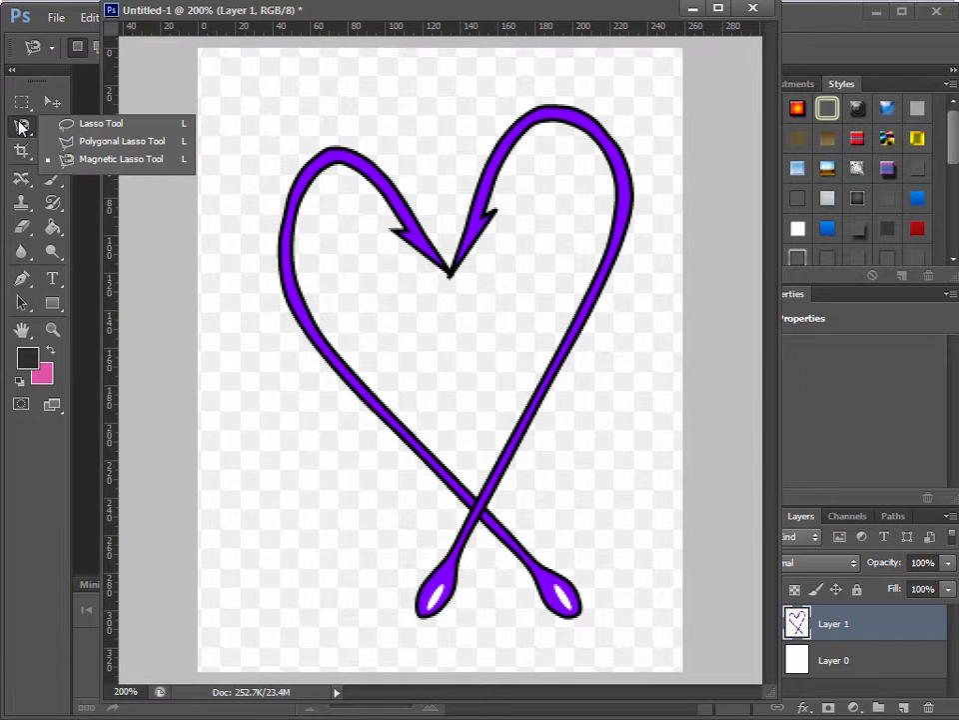
pyautogui.click(117, 163)
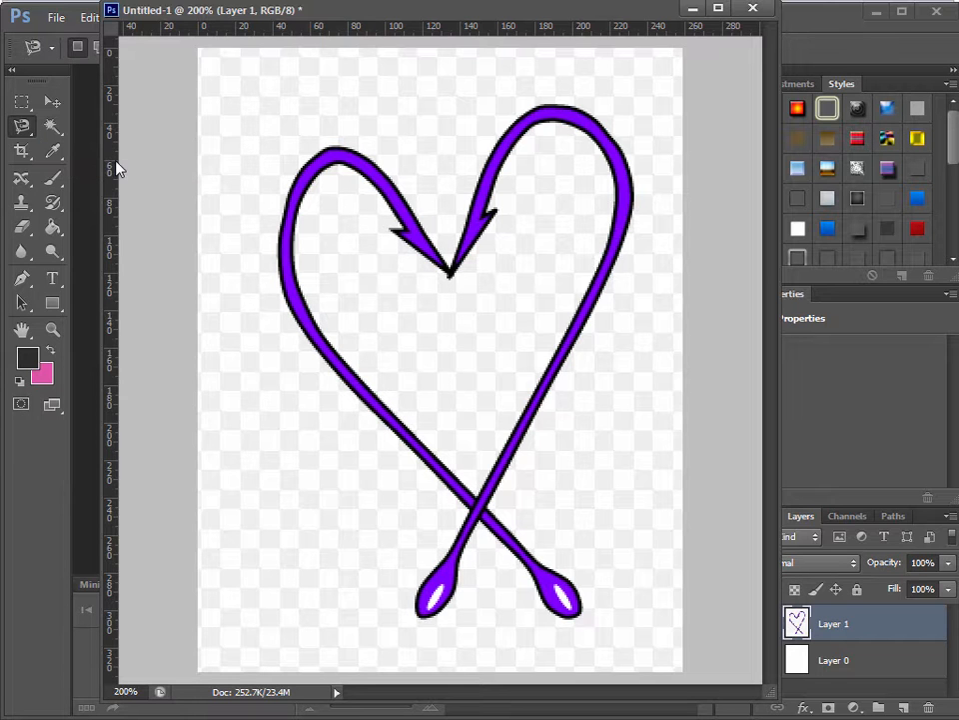
pyautogui.click(285, 214)
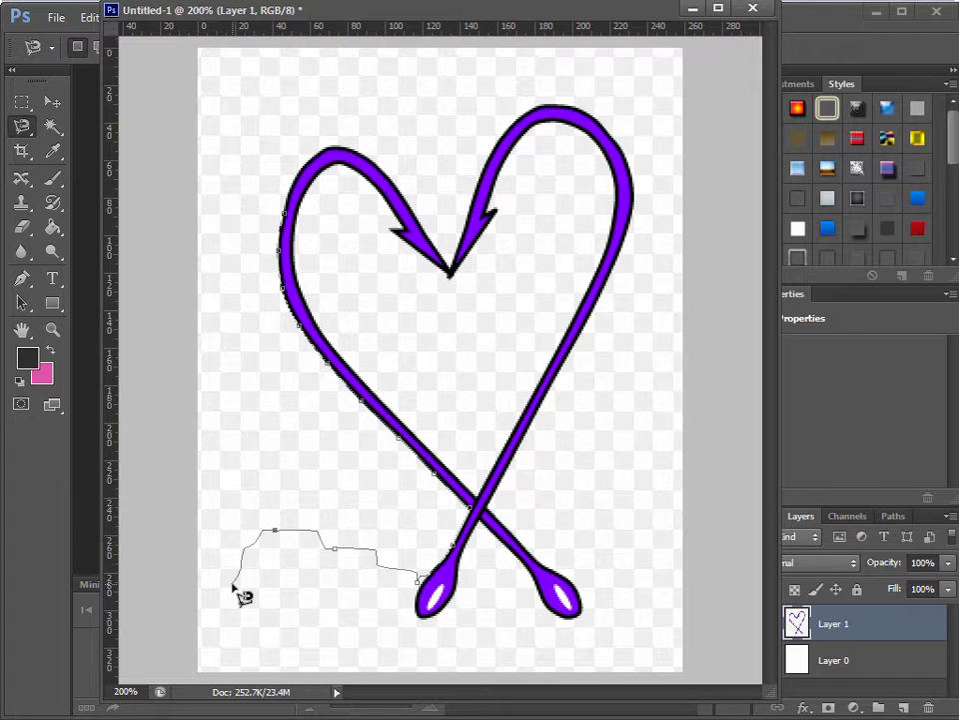
pyautogui.press('BackSpace')
pyautogui.press('BackSpace')
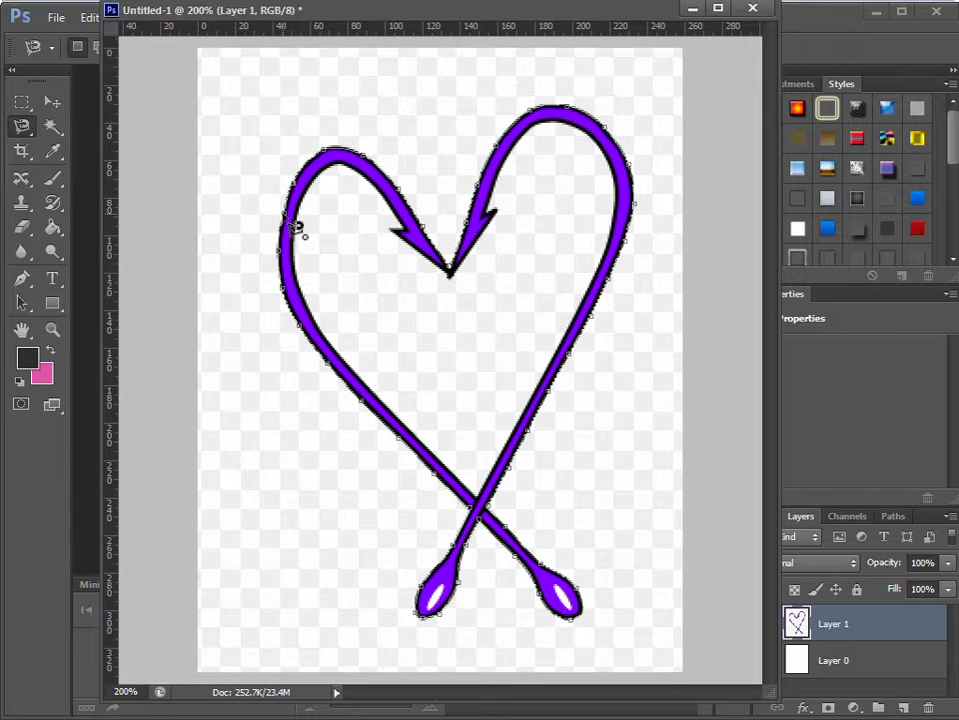
pyautogui.click(297, 227)
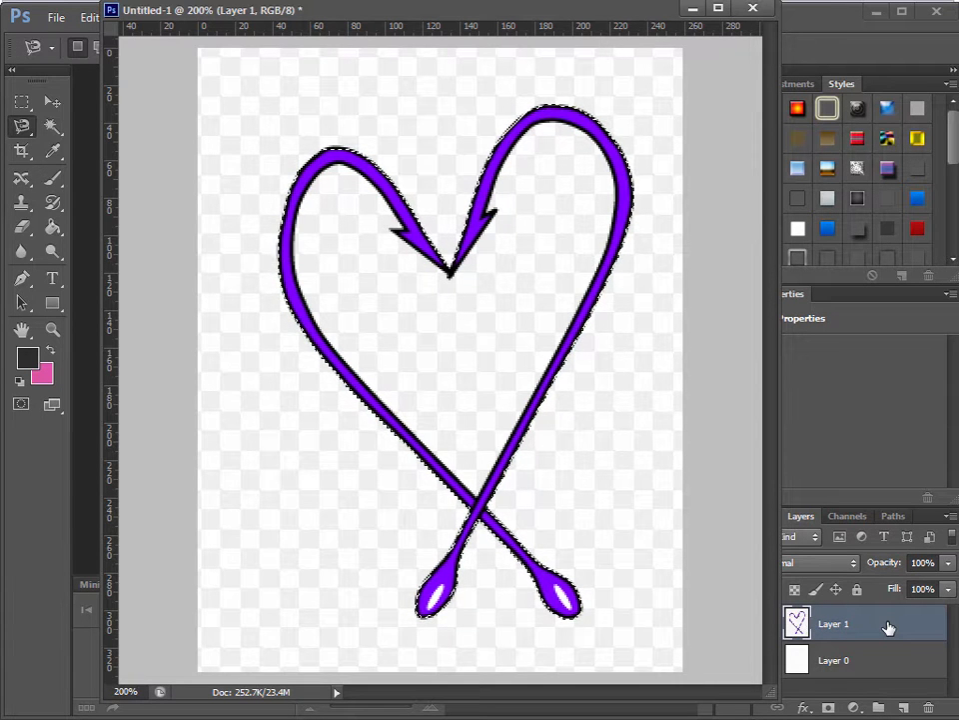
# Copy the selected hook heart onto a new layer and hide Layer 1 and Layer 0
pyautogui.hotkey('ctrl', 'j')
pyautogui.click(880, 661)
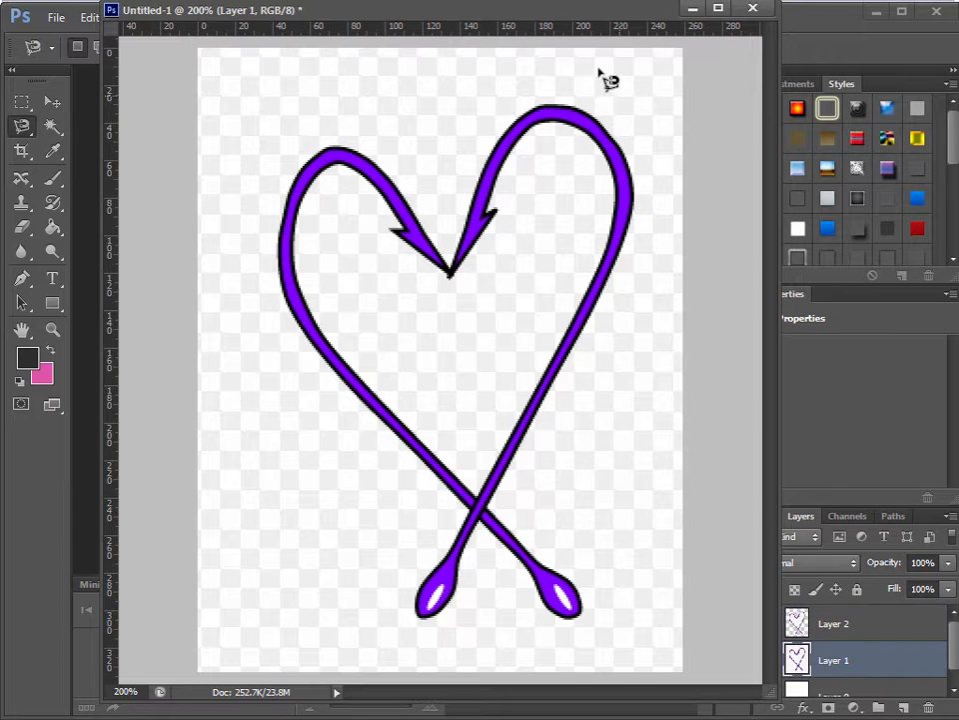
pyautogui.moveTo(580, 15); pyautogui.dragTo(464, 8)
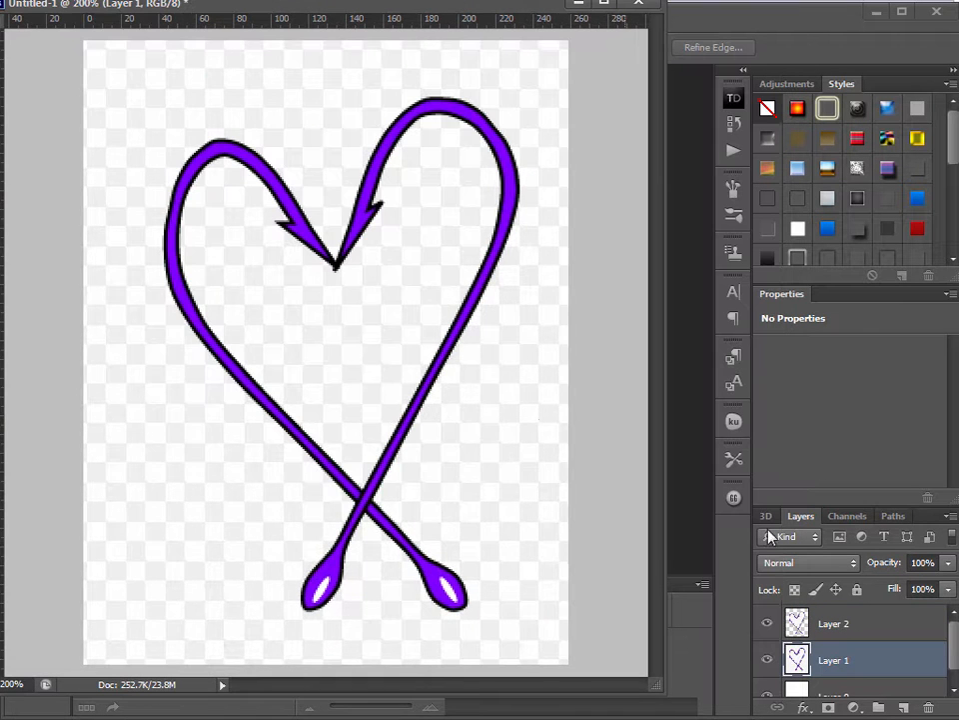
pyautogui.click(768, 661)
pyautogui.scroll(-1, 787, 682)
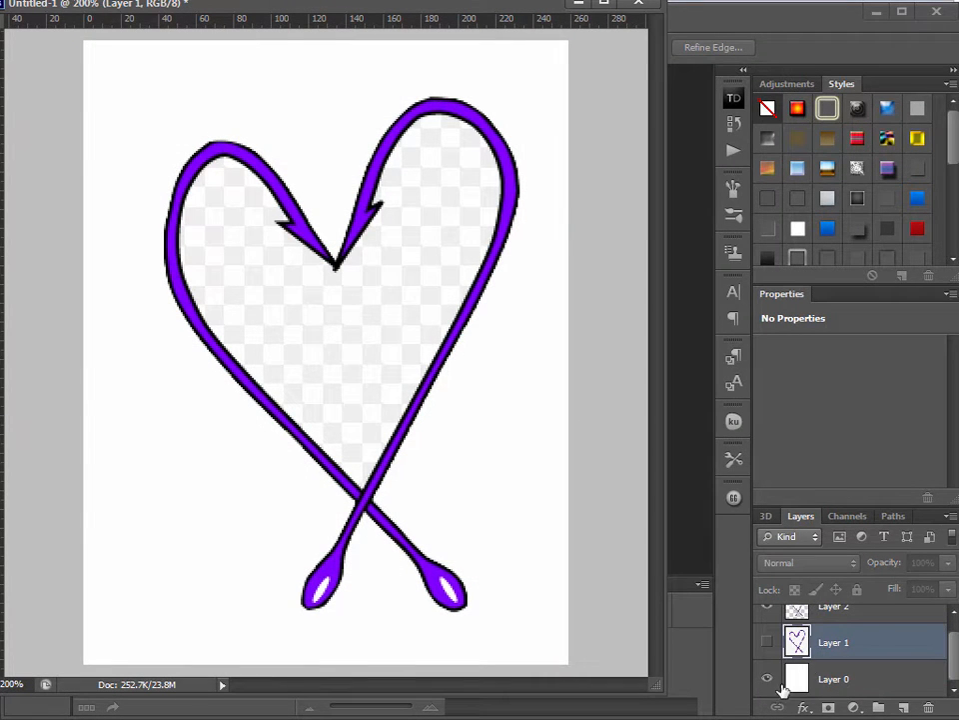
pyautogui.click(767, 681)
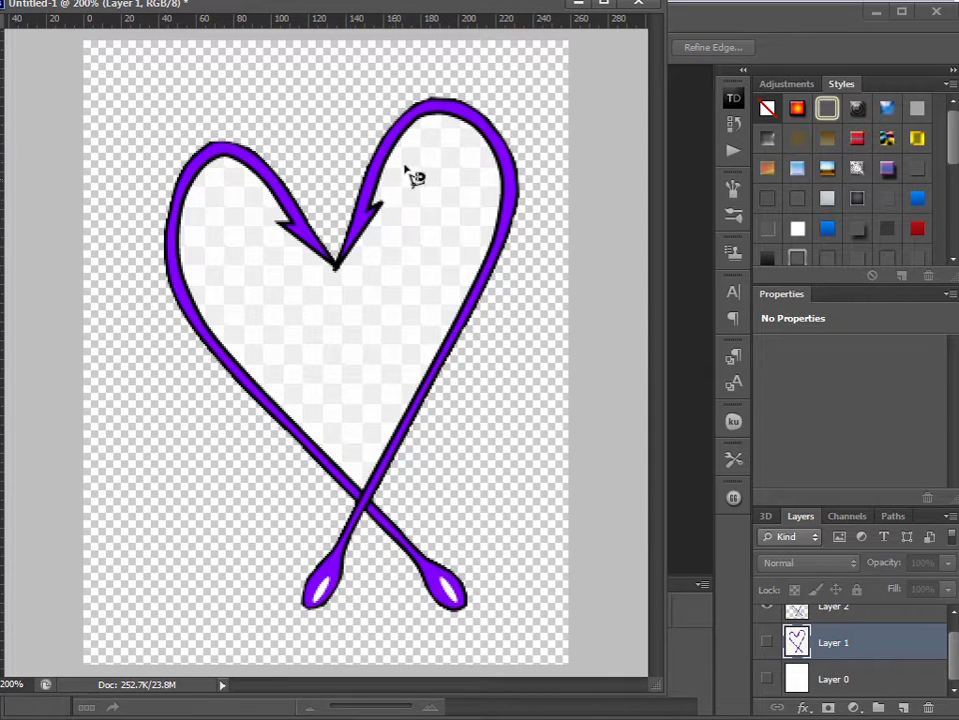
# Select the area inside the heart with the Magnetic Lasso, delete it from Layer 2 and deselect
pyautogui.moveTo(409, 153)
pyautogui.mouseDown()
pyautogui.moveTo(429, 133)
pyautogui.moveTo(456, 129)
pyautogui.moveTo(484, 141)
pyautogui.moveTo(508, 173)
pyautogui.moveTo(514, 214)
pyautogui.moveTo(495, 284)
pyautogui.moveTo(414, 412)
pyautogui.moveTo(378, 497)
pyautogui.moveTo(242, 360)
pyautogui.moveTo(193, 276)
pyautogui.moveTo(186, 223)
pyautogui.moveTo(223, 171)
pyautogui.moveTo(243, 172)
pyautogui.moveTo(290, 225)
pyautogui.mouseUp()
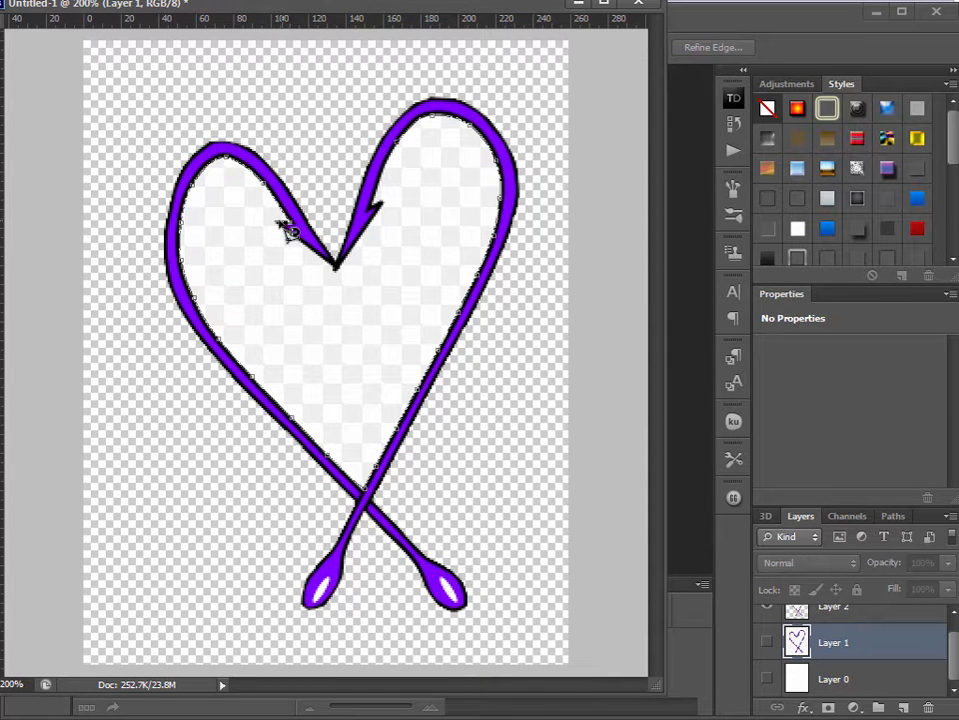
pyautogui.moveTo(283, 229)
pyautogui.mouseDown()
pyautogui.moveTo(335, 275)
pyautogui.moveTo(385, 207)
pyautogui.moveTo(376, 192)
pyautogui.moveTo(407, 156)
pyautogui.mouseUp()
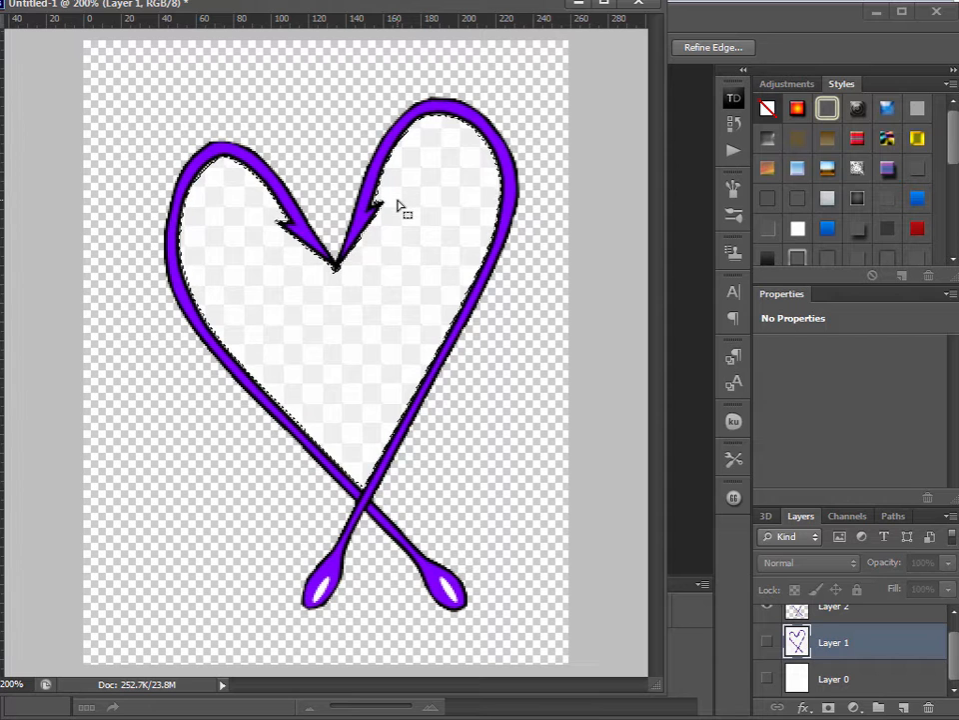
pyautogui.click(869, 621)
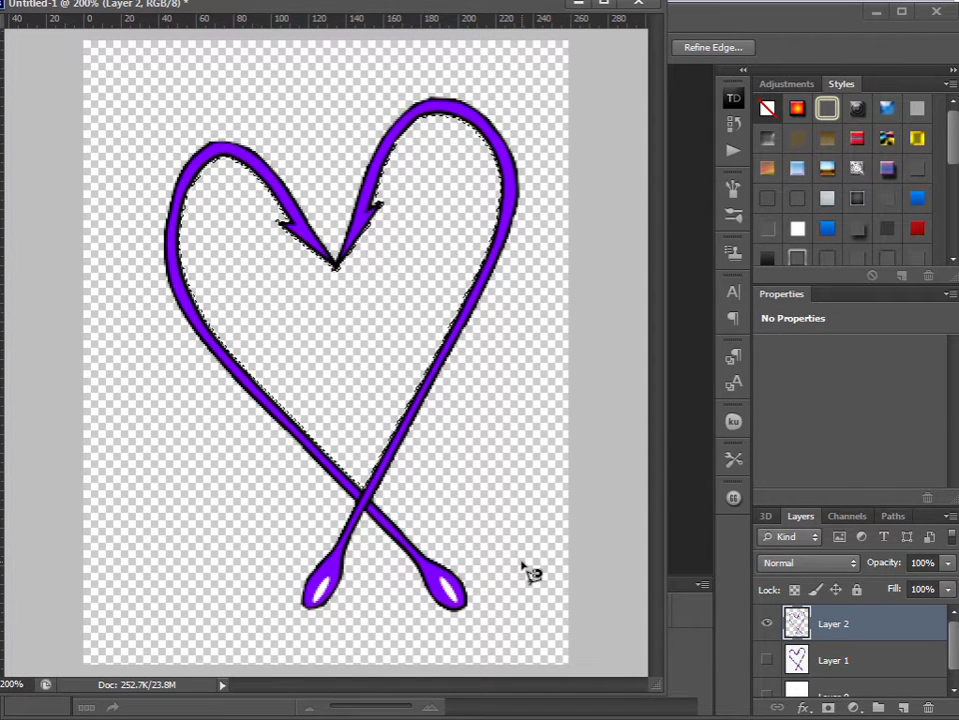
pyautogui.hotkey('ctrl', 'd')
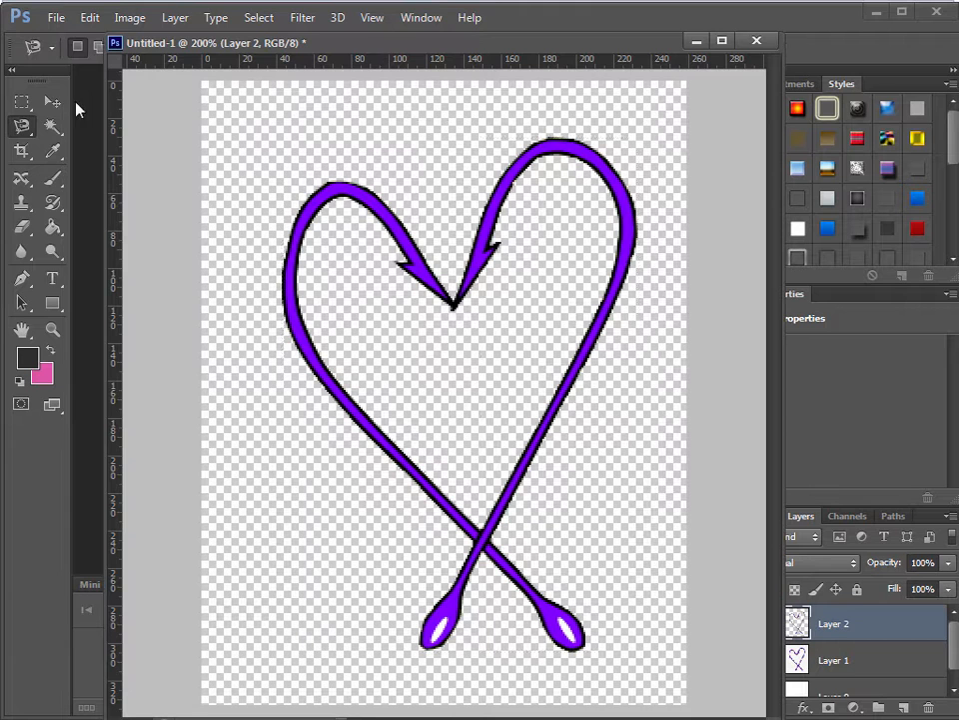
pyautogui.click(52, 101)
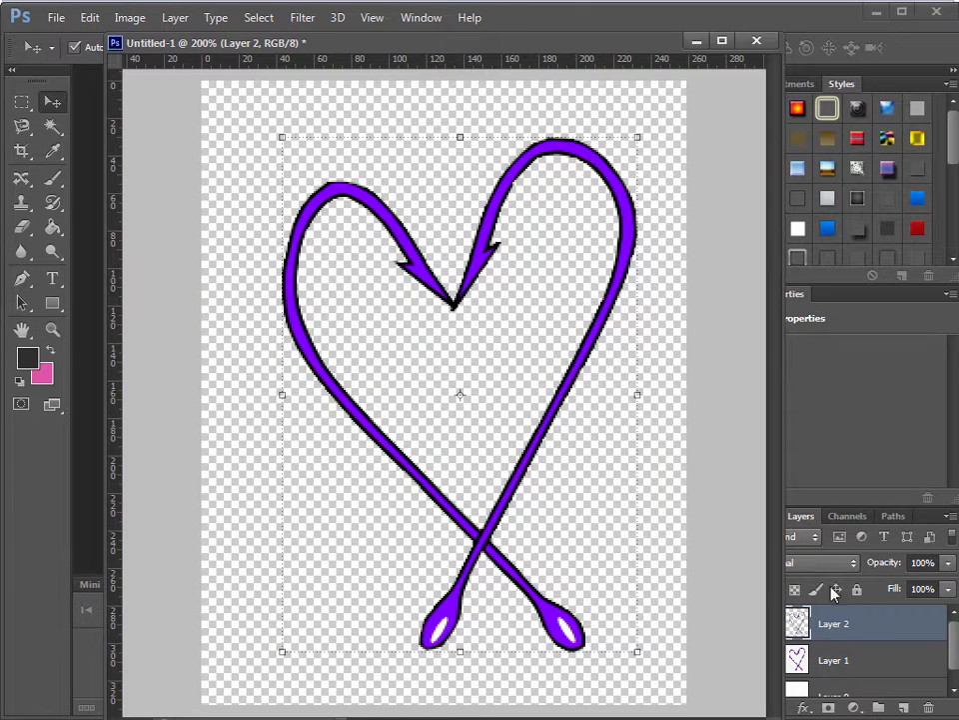
pyautogui.doubleClick(897, 628)
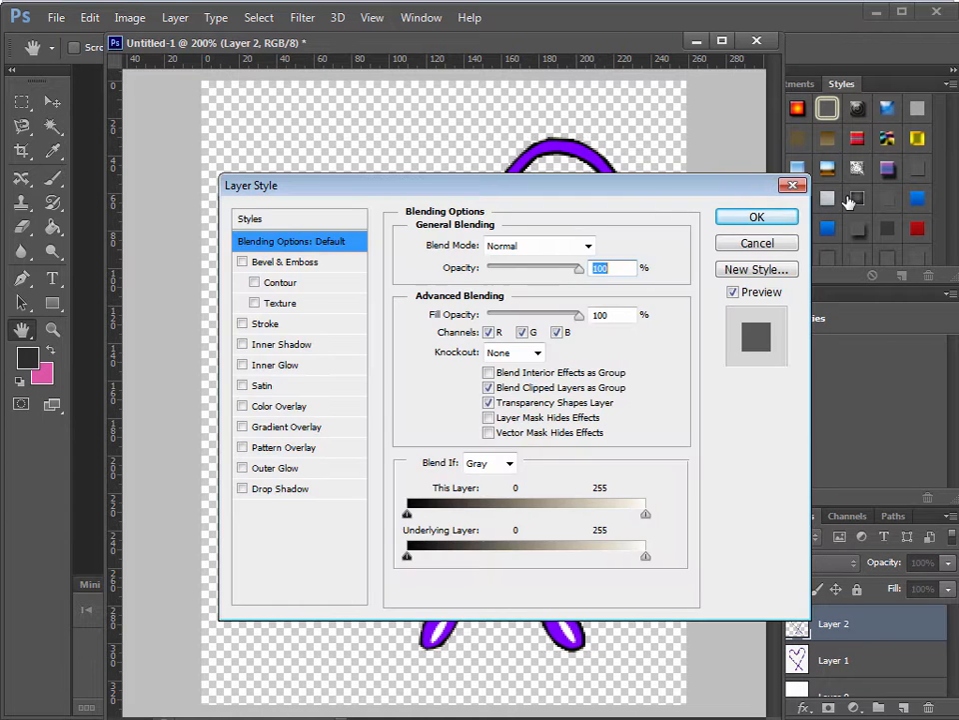
pyautogui.click(756, 241)
# Select the white highlights in both hook eyes with the Magic Wand and delete them from Layer 2
pyautogui.click(52, 126)
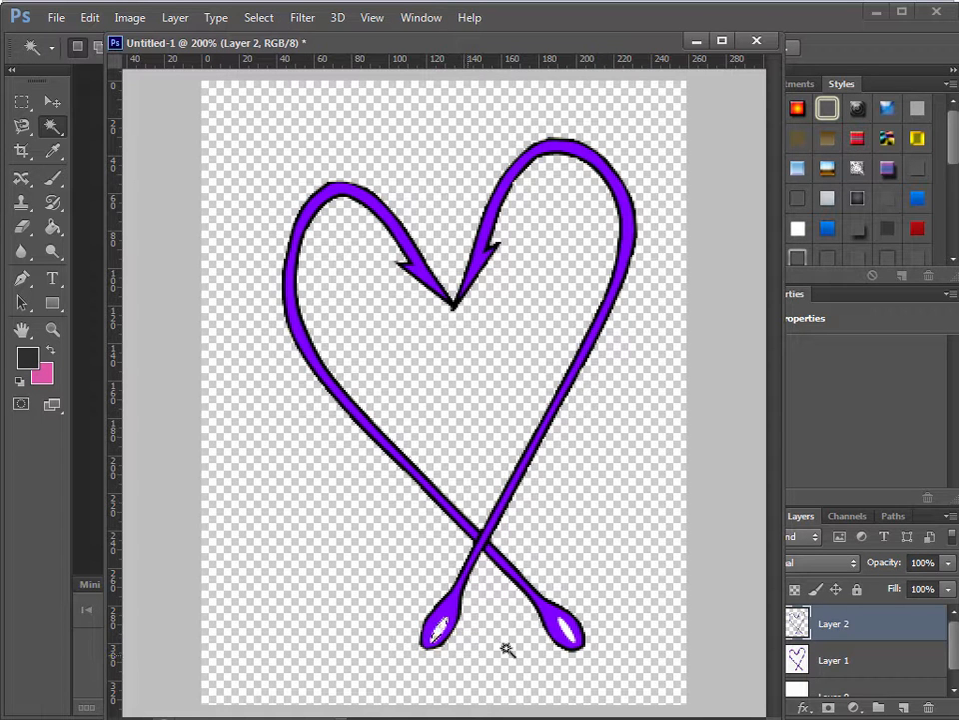
pyautogui.keyDown('shift'); pyautogui.click(566, 628); pyautogui.keyUp('shift')
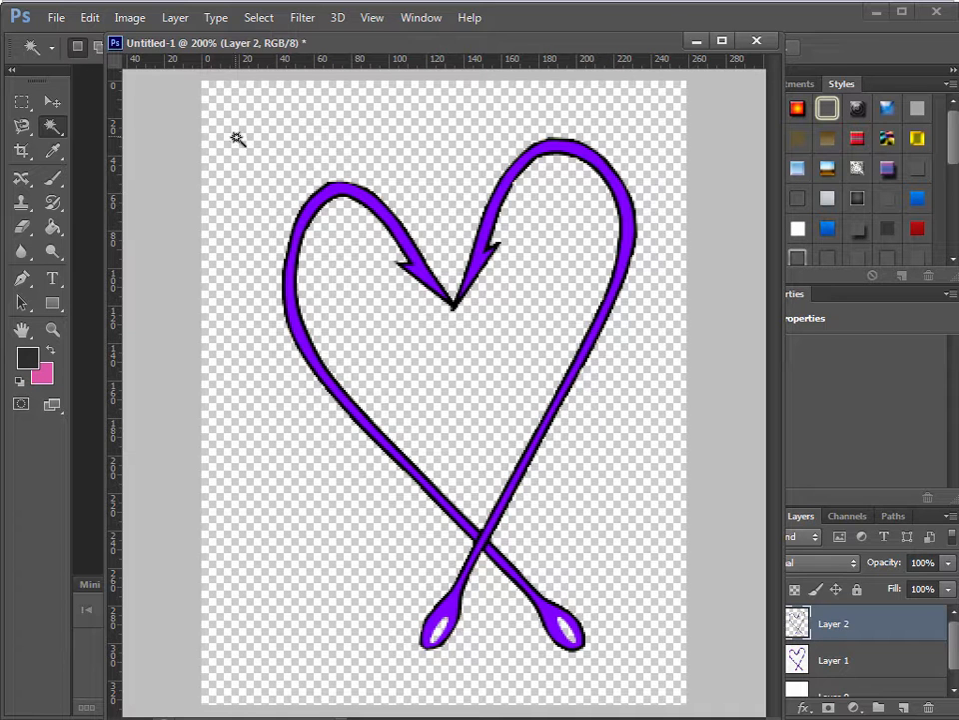
# Move the cut-out hook heart into the fishing T-shirt design beside "Dad" and close its source document
pyautogui.click(54, 103)
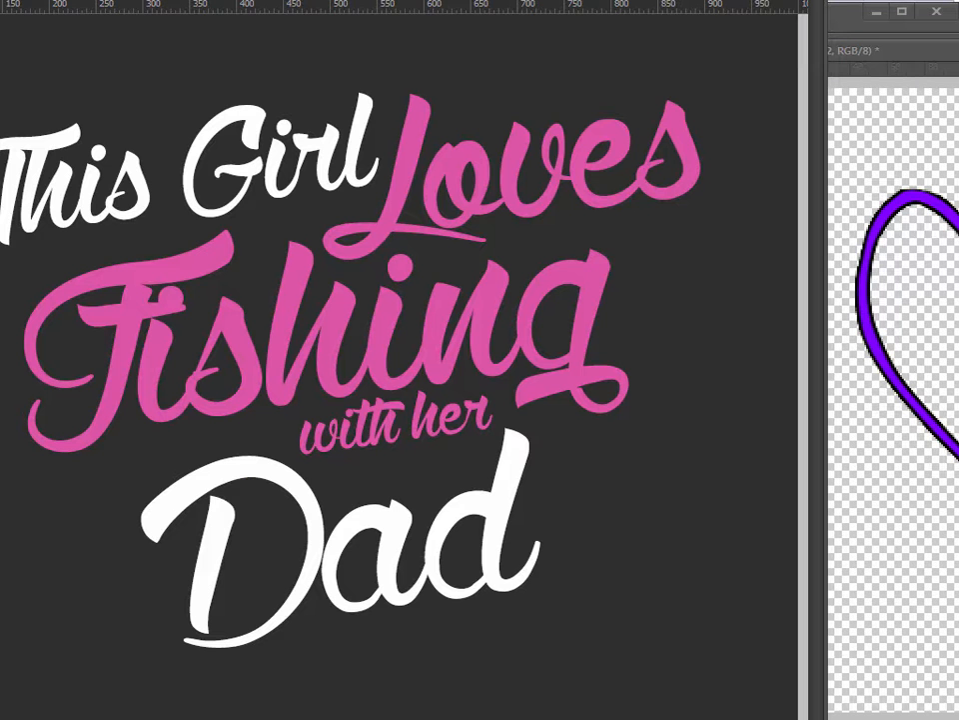
pyautogui.moveTo(877, 53); pyautogui.dragTo(701, 56)
pyautogui.moveTo(772, 225); pyautogui.dragTo(61, 481)
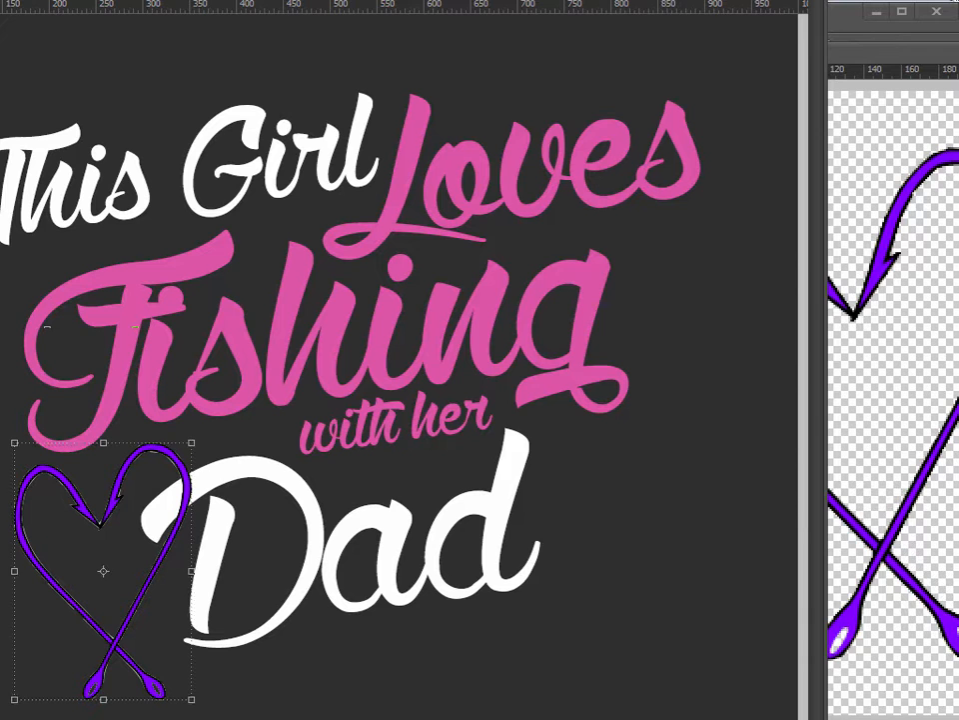
pyautogui.hotkey('ctrl', 'w')
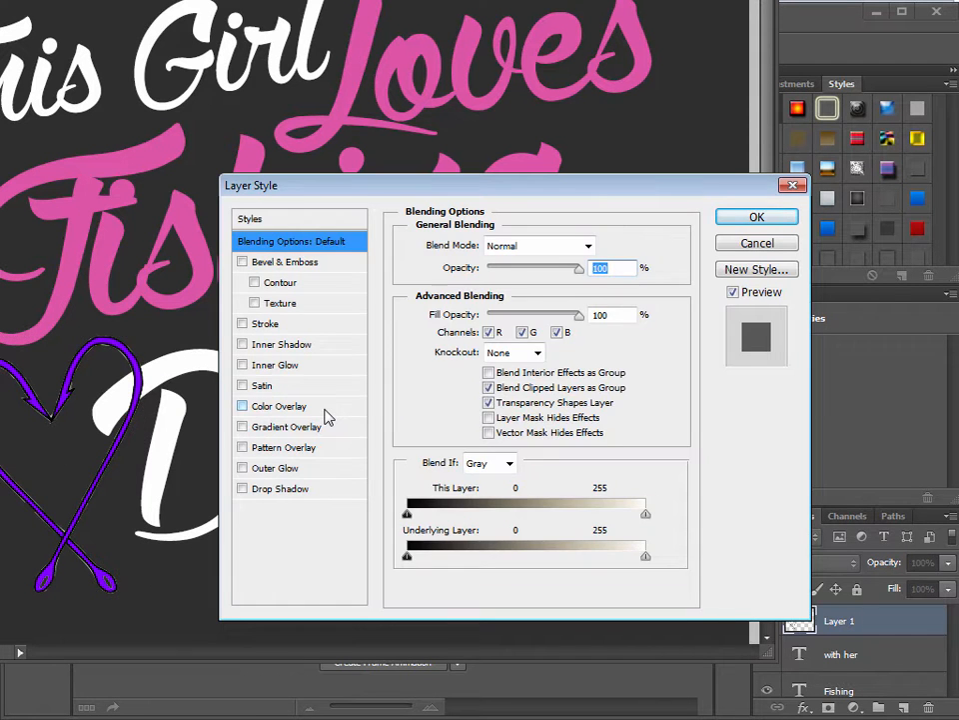
# Apply a white (ffffff) Color Overlay to the hook heart on Layer 1 of the T-shirt design
pyautogui.click(290, 406)
pyautogui.click(591, 250)
pyautogui.moveTo(435, 475); pyautogui.dragTo(323, 325)
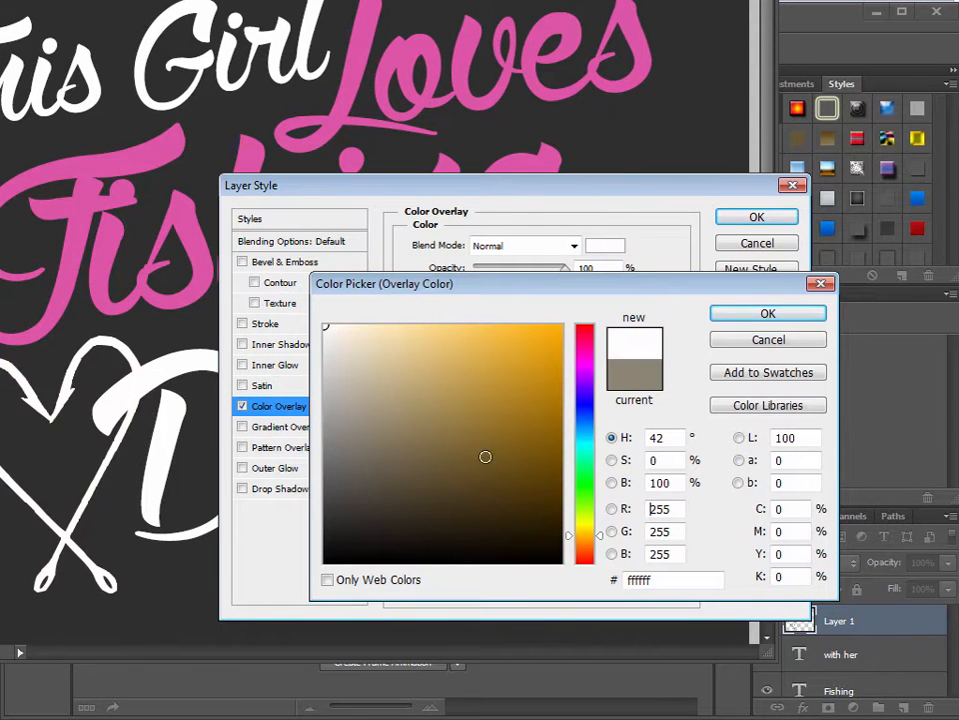
pyautogui.click(784, 315)
pyautogui.click(779, 218)
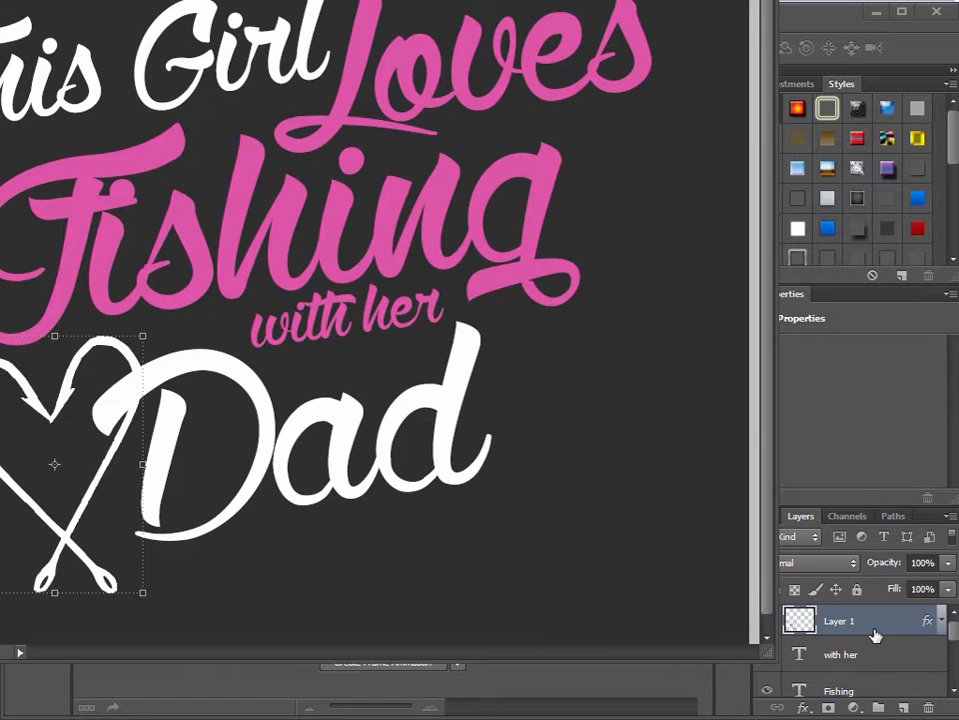
# Convert the hook heart's Layer 1 to a smart object and scale it down to fit beside "Dad"
pyautogui.rightClick(874, 634)
pyautogui.click(935, 12)
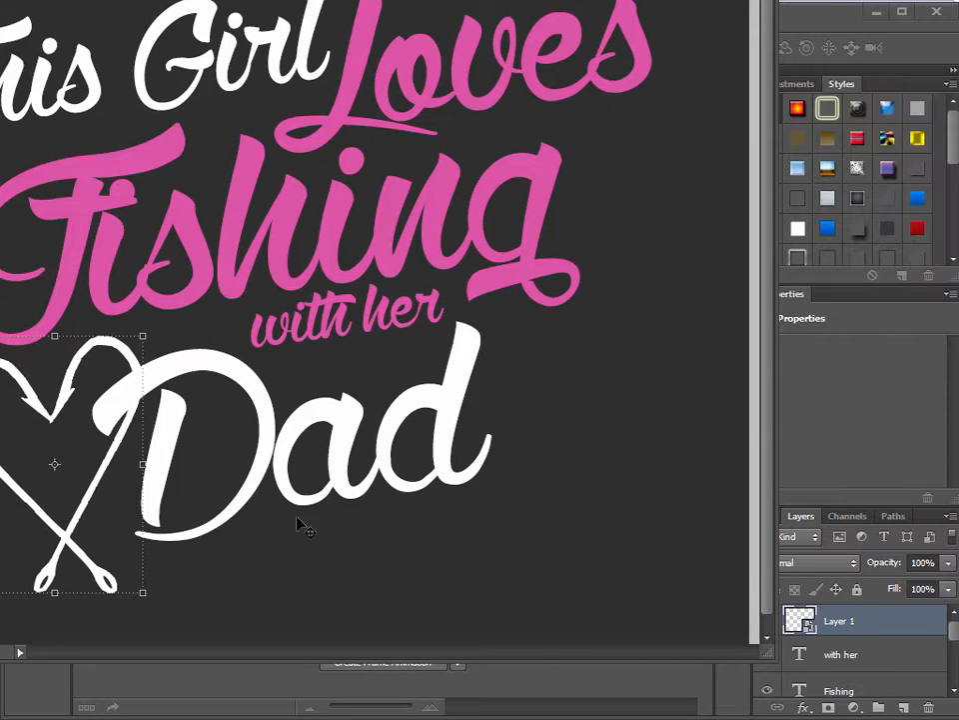
pyautogui.moveTo(140, 590); pyautogui.dragTo(91, 516)
pyautogui.moveTo(47, 486); pyautogui.dragTo(45, 501)
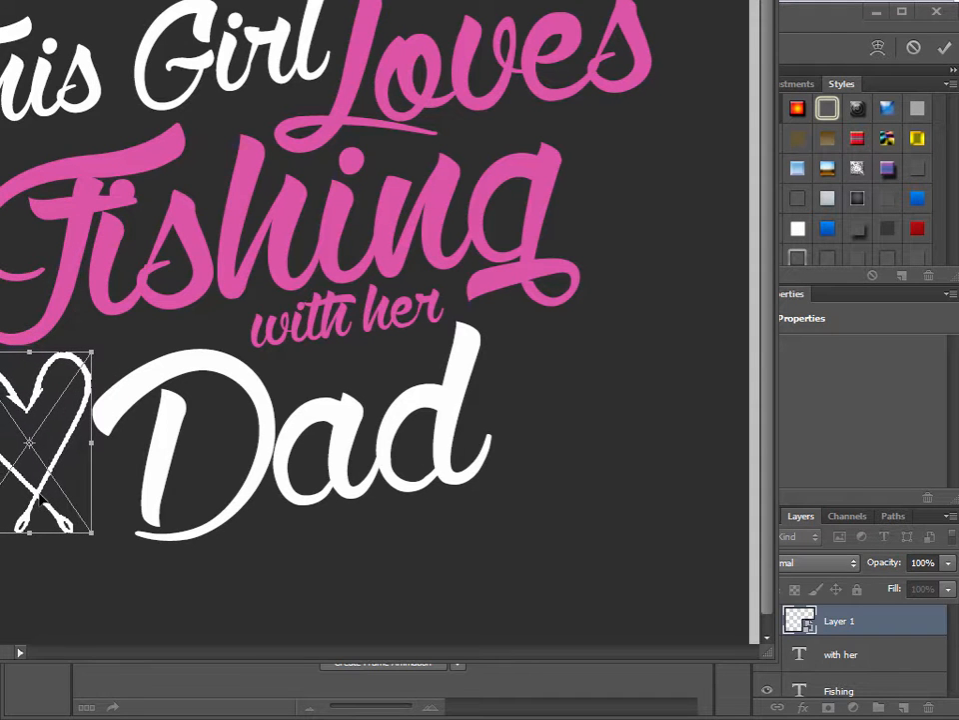
pyautogui.press('Return')
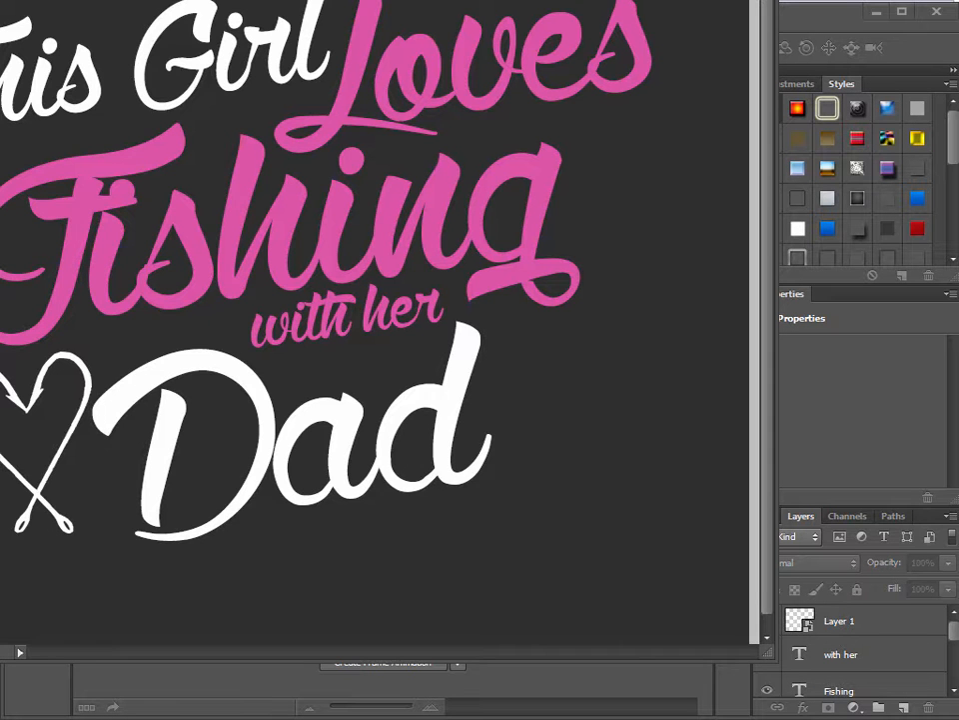
# Save the fishing T-shirt design
pyautogui.scroll(1, 375, 322)
pyautogui.scroll(-2, 375, 322)
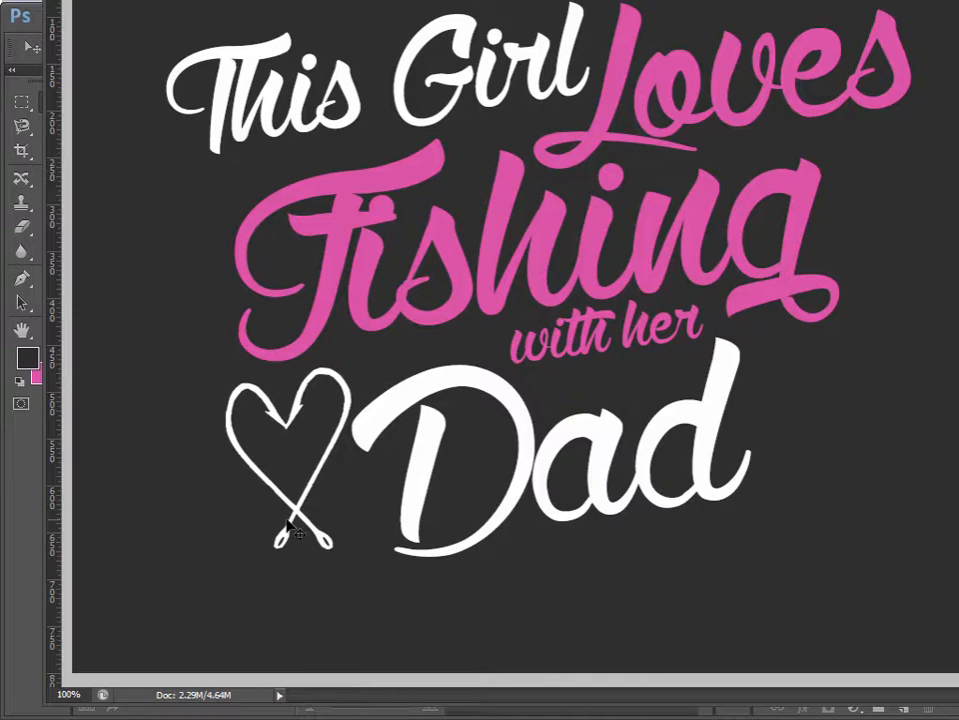
pyautogui.hotkey('ctrl', 's')
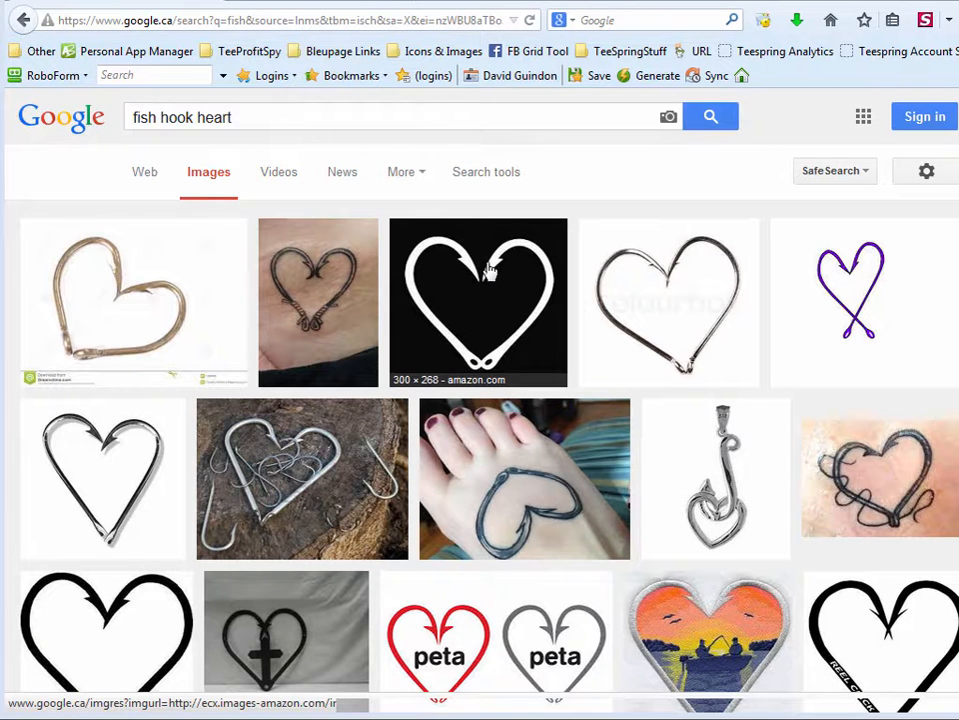
# Switch to the browser's "fish hook heart" image results and save the white-on-black Amazon hook heart as a JPEG in the Example folder
pyautogui.click(492, 272)
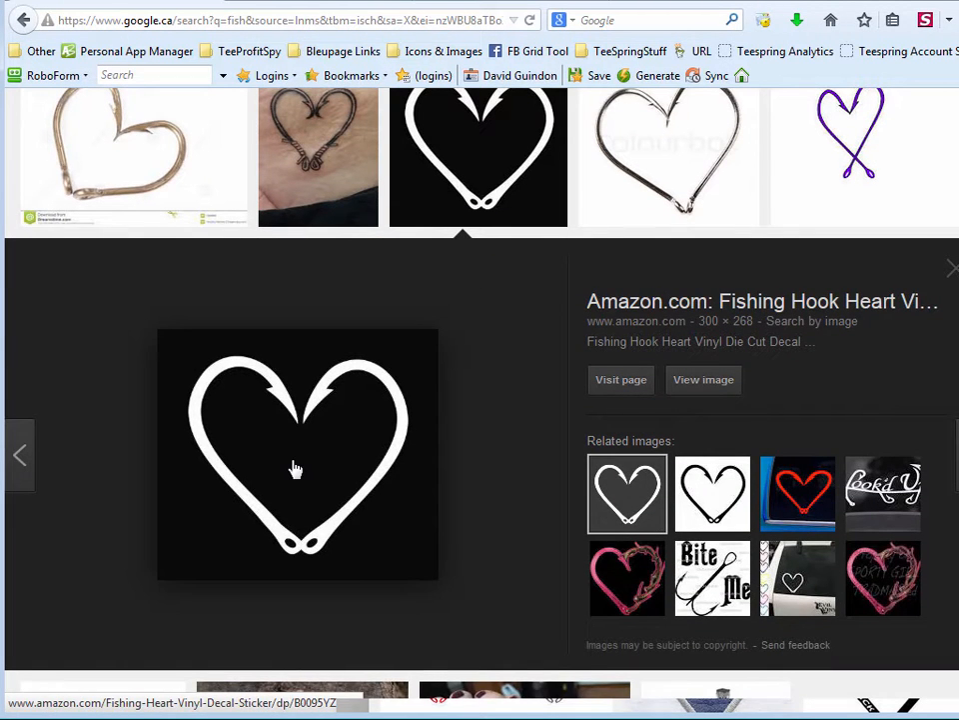
pyautogui.click(768, 507)
pyautogui.click(730, 508)
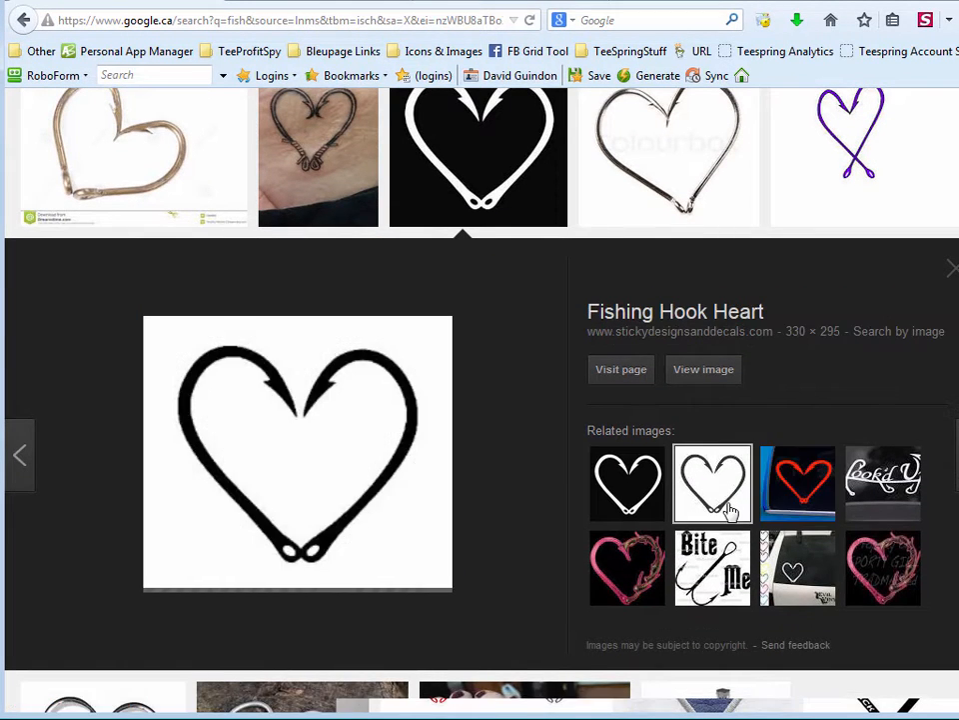
pyautogui.click(615, 510)
pyautogui.rightClick(311, 460)
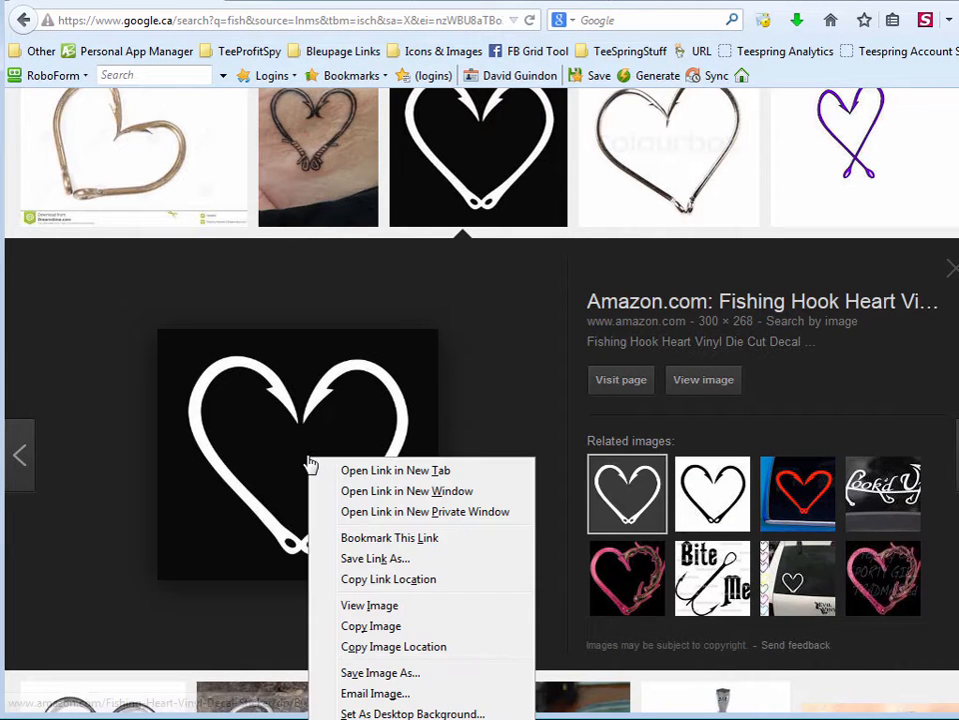
pyautogui.click(378, 673)
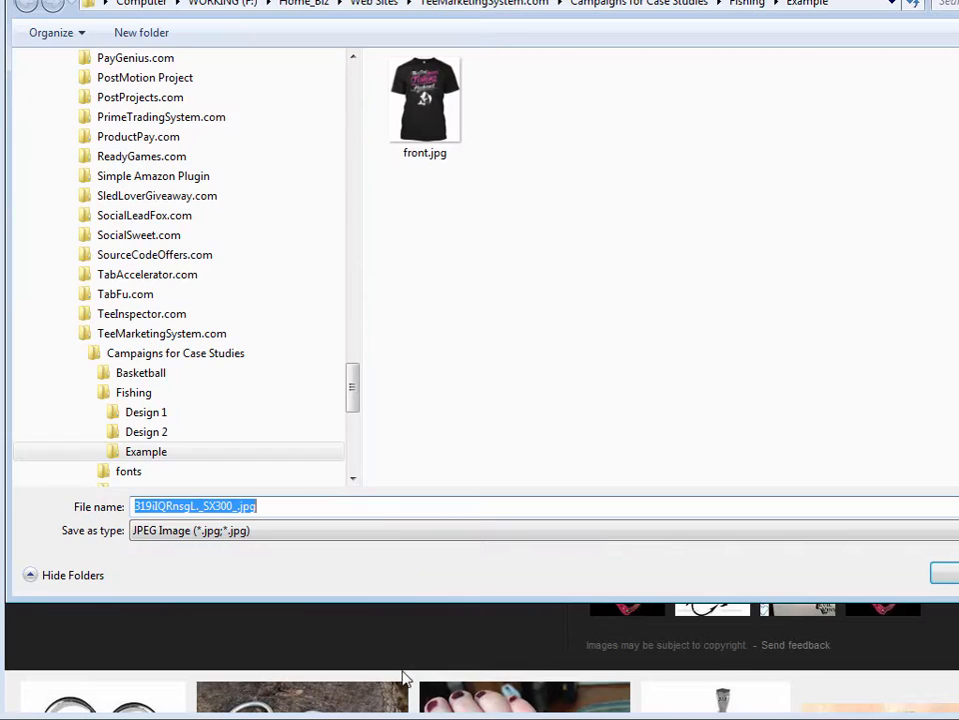
pyautogui.click(954, 577)
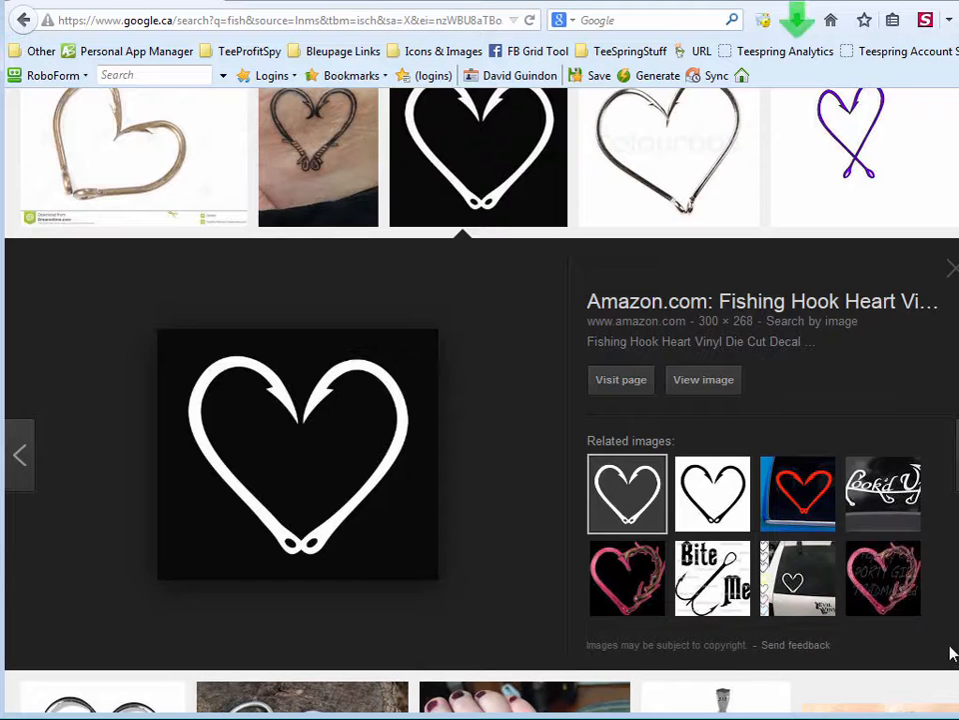
# Browse the fish hook heart image results for other usable designs, previewing the black Pinterest heart
pyautogui.click(520, 163)
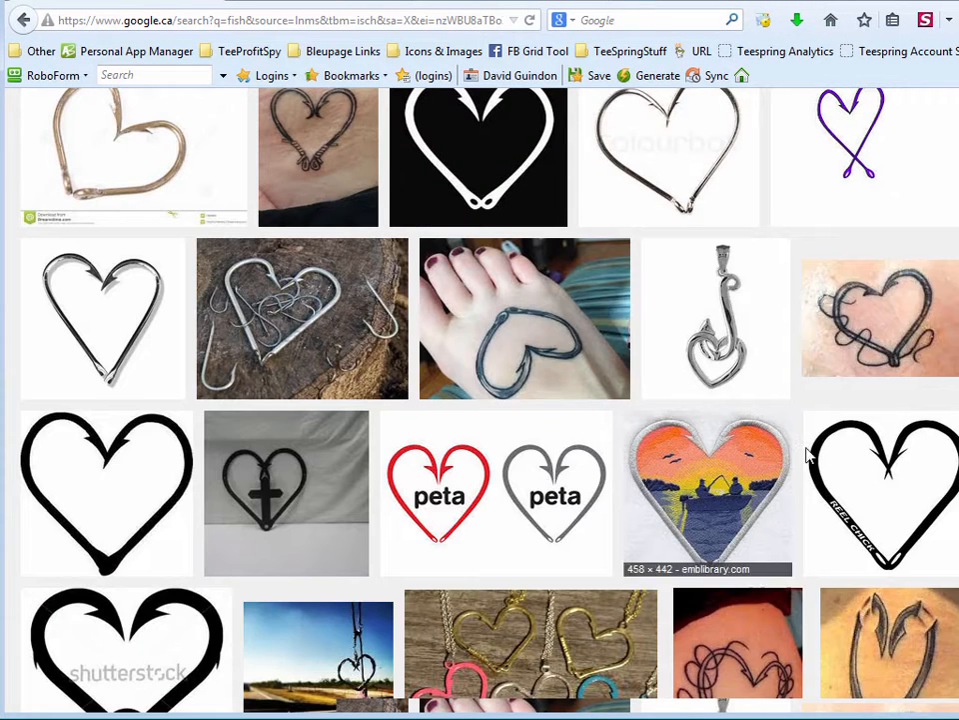
pyautogui.scroll(-8, 846, 499)
pyautogui.scroll(-5, 845, 498)
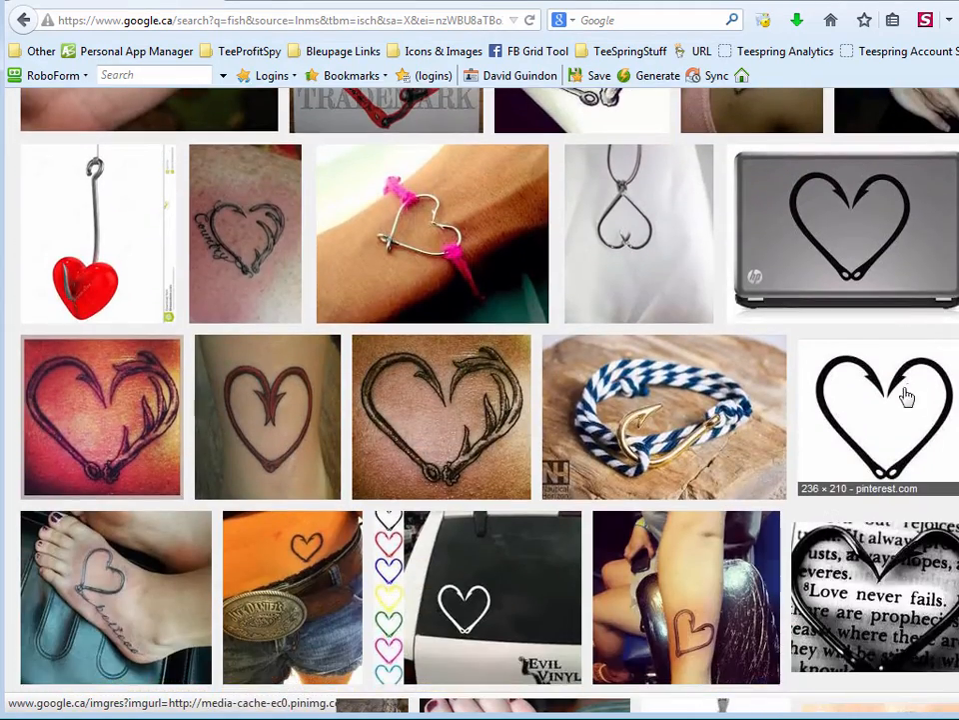
pyautogui.click(889, 412)
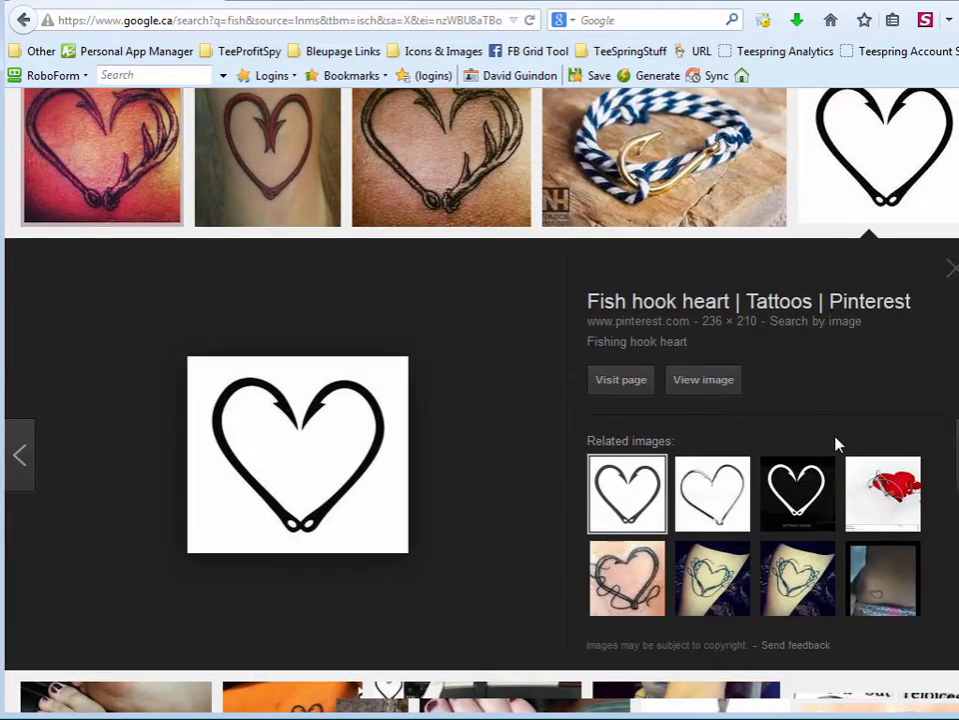
pyautogui.click(911, 154)
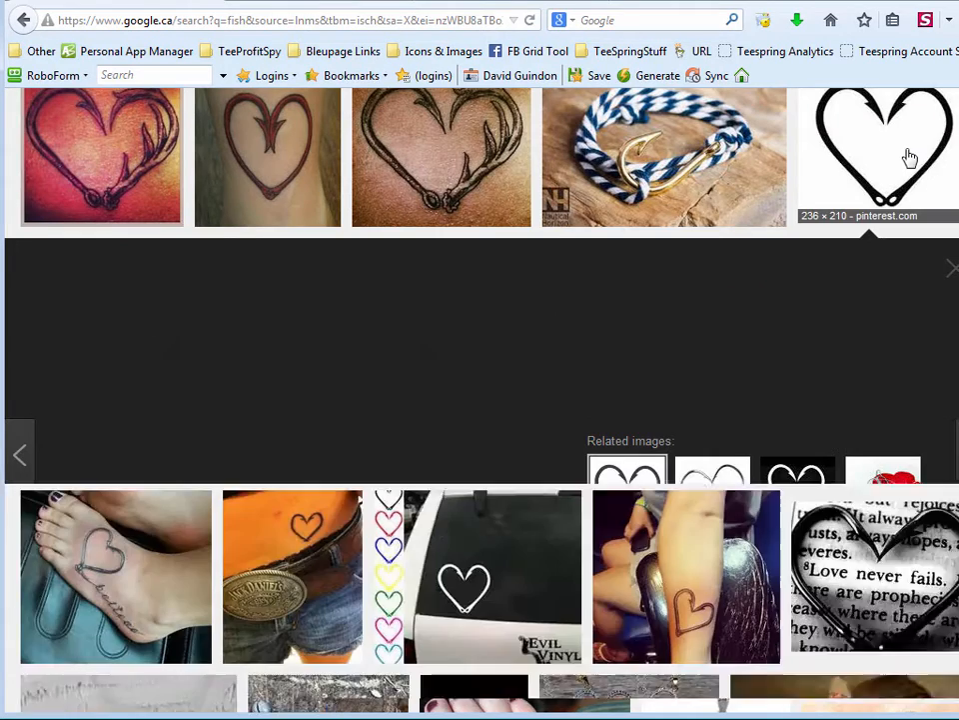
pyautogui.scroll(-10, 768, 362)
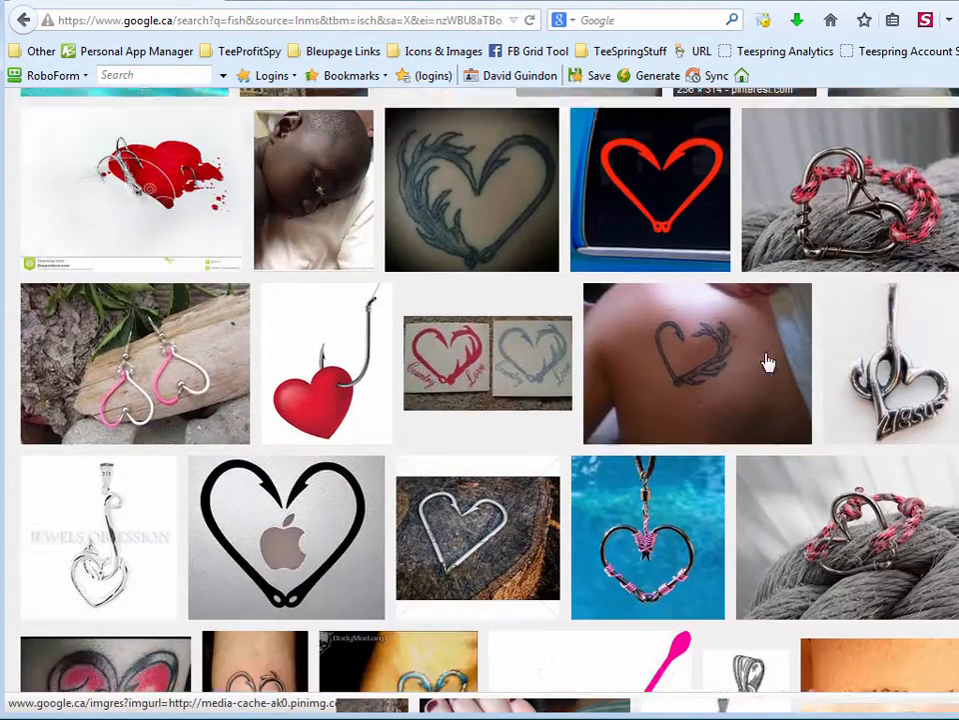
pyautogui.scroll(-10, 768, 362)
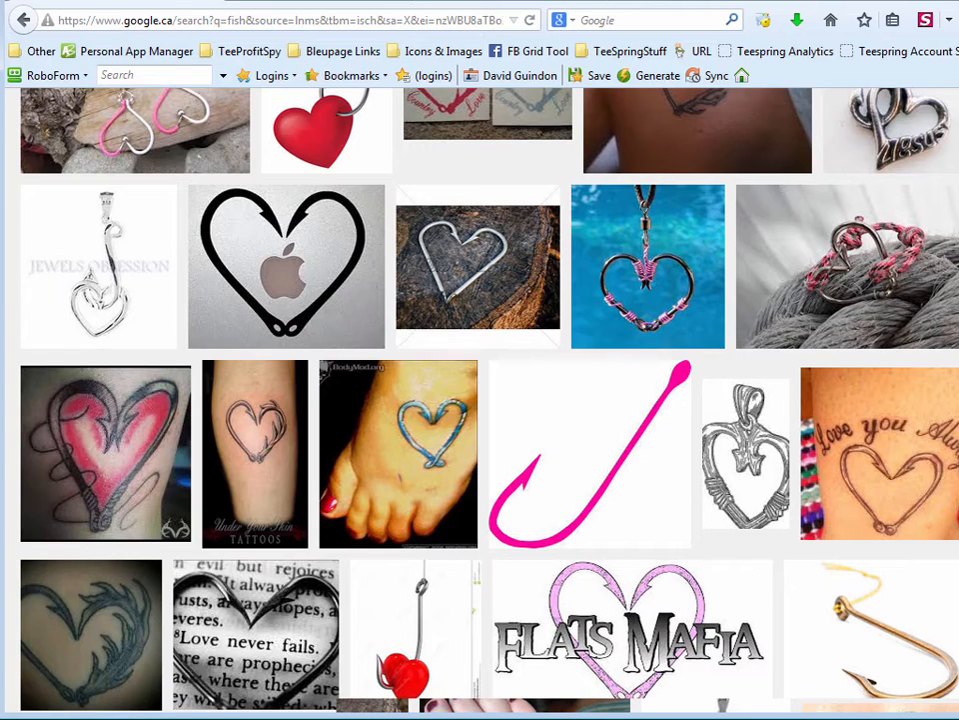
pyautogui.scroll(5, 863, 302)
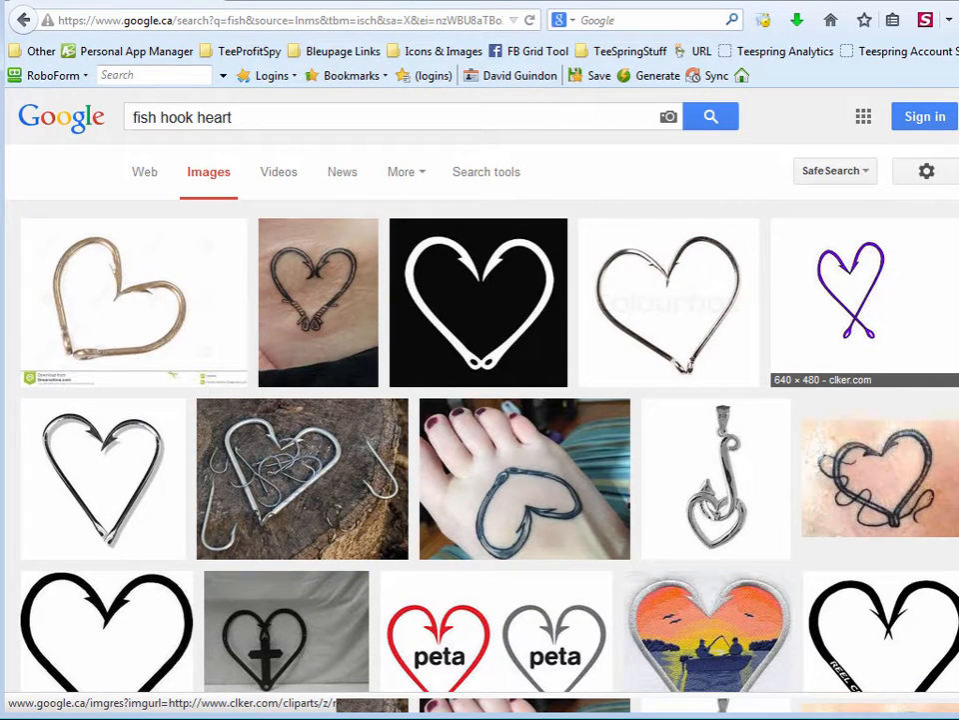
pyautogui.scroll(-5, 810, 326)
pyautogui.scroll(5, 809, 327)
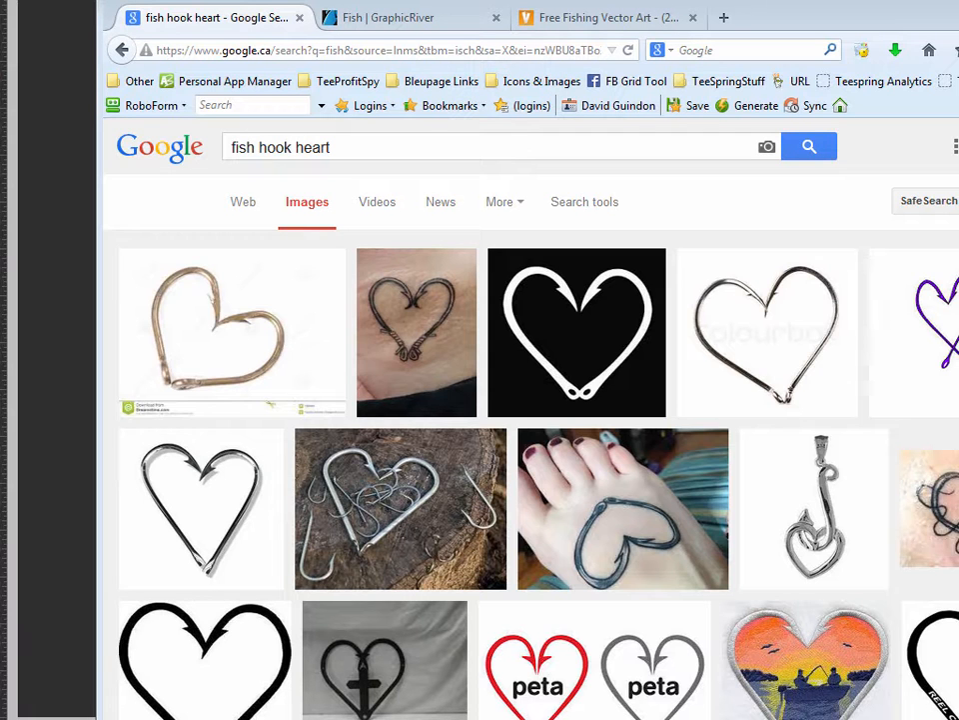
# Open the purple crossed-hook heart clip art from clker.com and save it as fishing-hook-heart.svg in the Example folder
pyautogui.moveTo(863, 10); pyautogui.dragTo(787, 8)
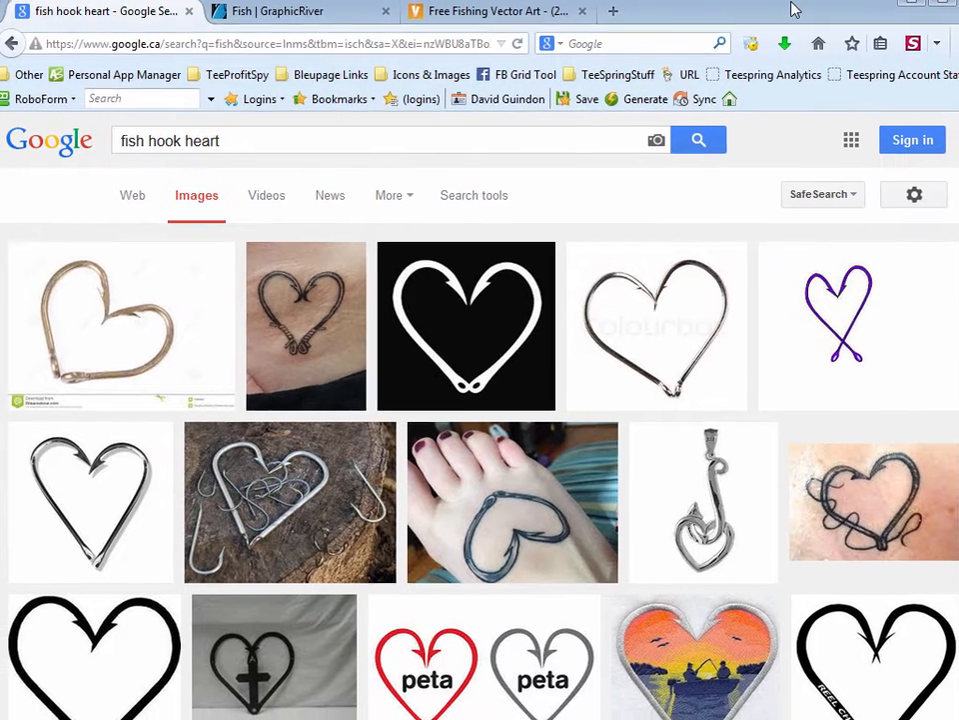
pyautogui.click(889, 317)
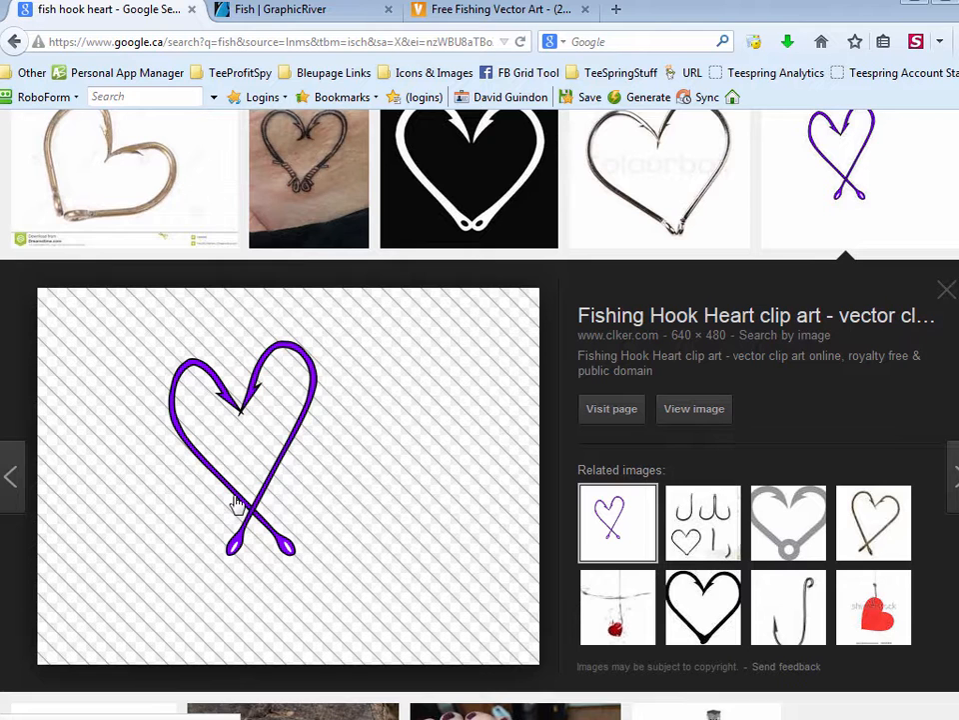
pyautogui.rightClick(226, 398)
pyautogui.click(300, 610)
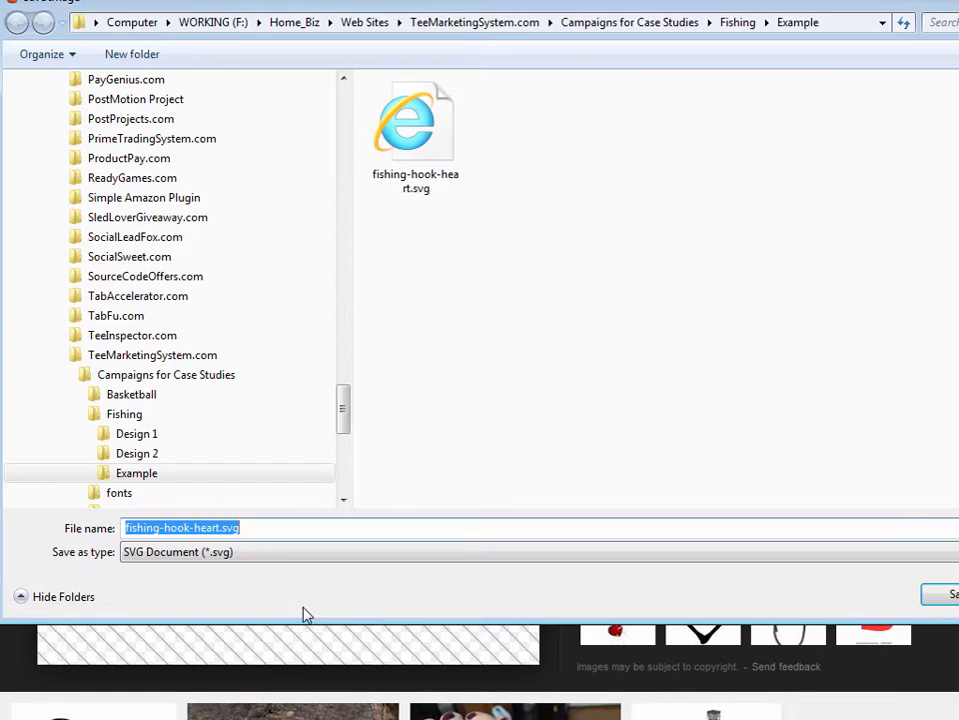
pyautogui.press('Return')
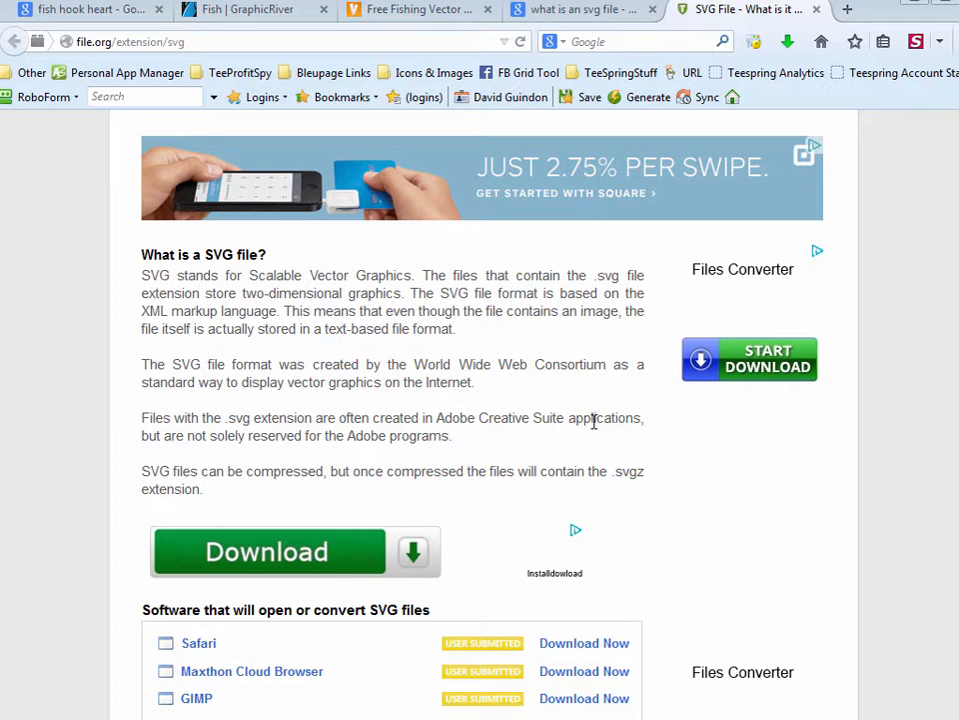
# Examine the File.org page on opening SVG files and the search results for "what is an svg file"
pyautogui.scroll(-5, 896, 536)
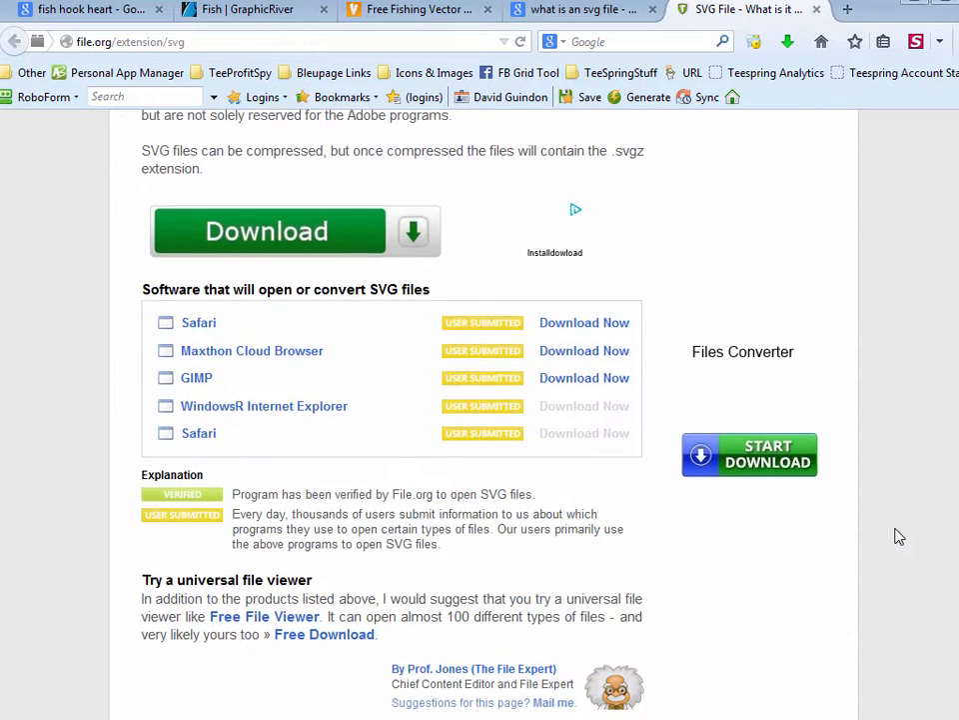
pyautogui.scroll(7, 896, 537)
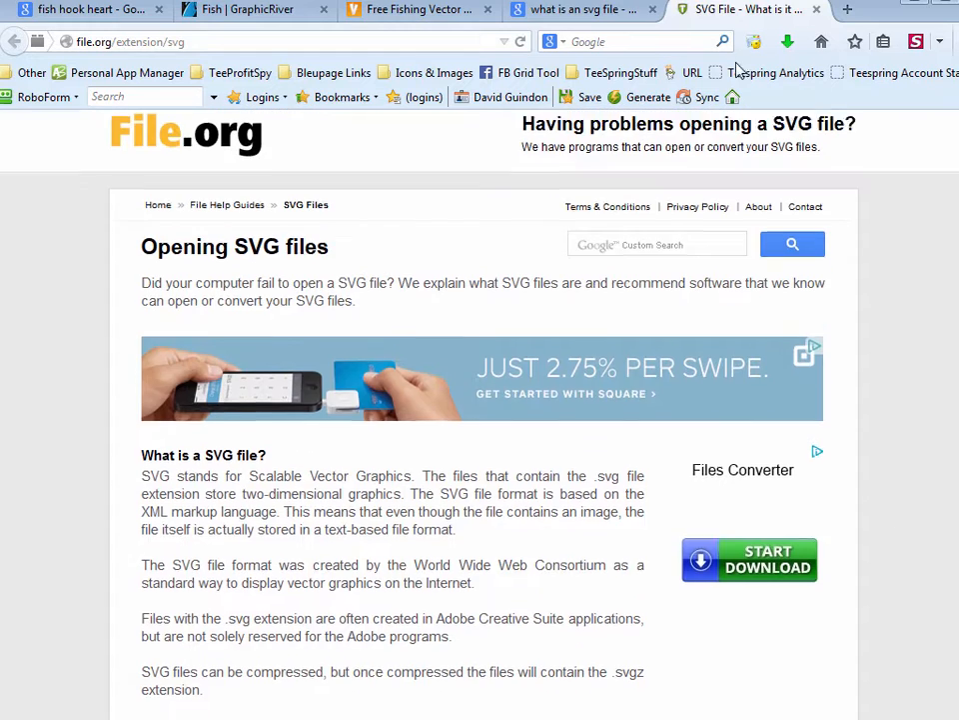
pyautogui.click(560, 18)
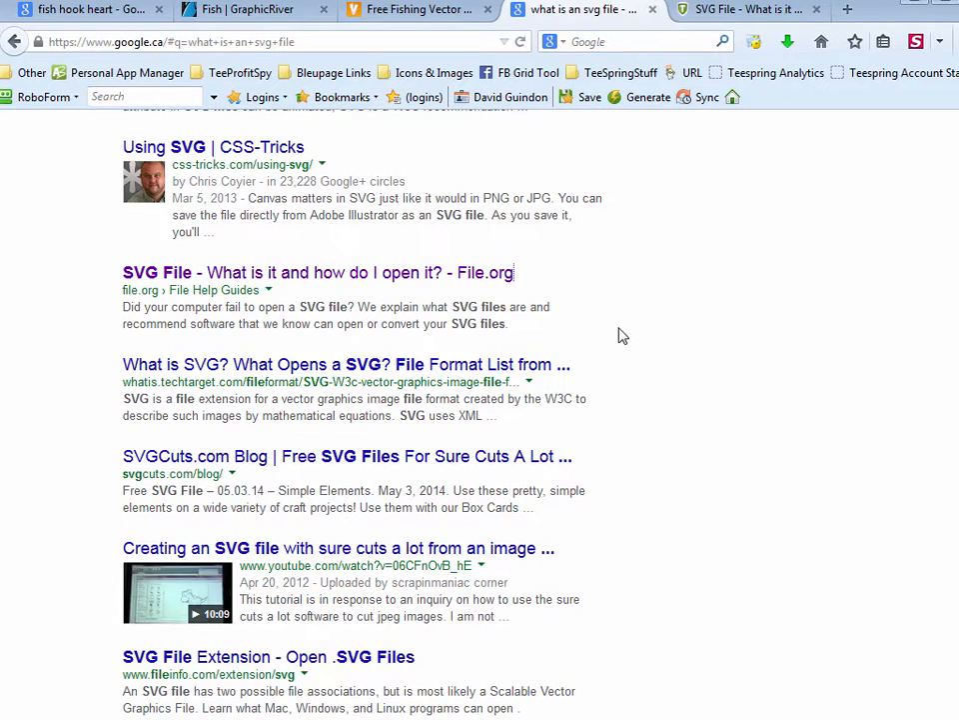
pyautogui.scroll(-3, 664, 418)
pyautogui.scroll(-2, 669, 439)
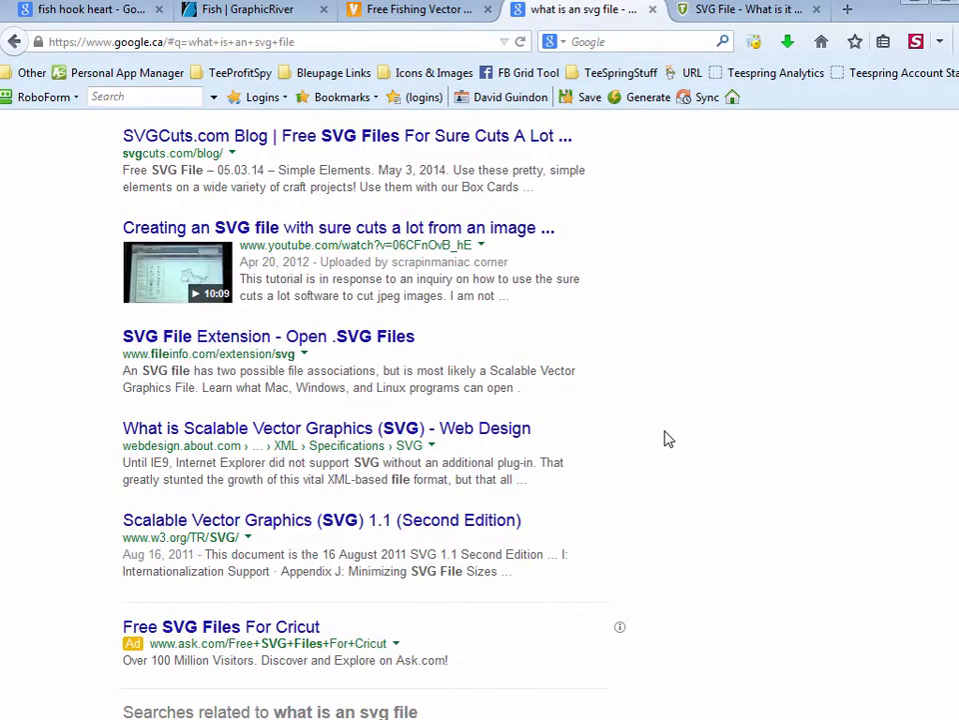
pyautogui.scroll(-2, 669, 439)
pyautogui.scroll(15, 668, 439)
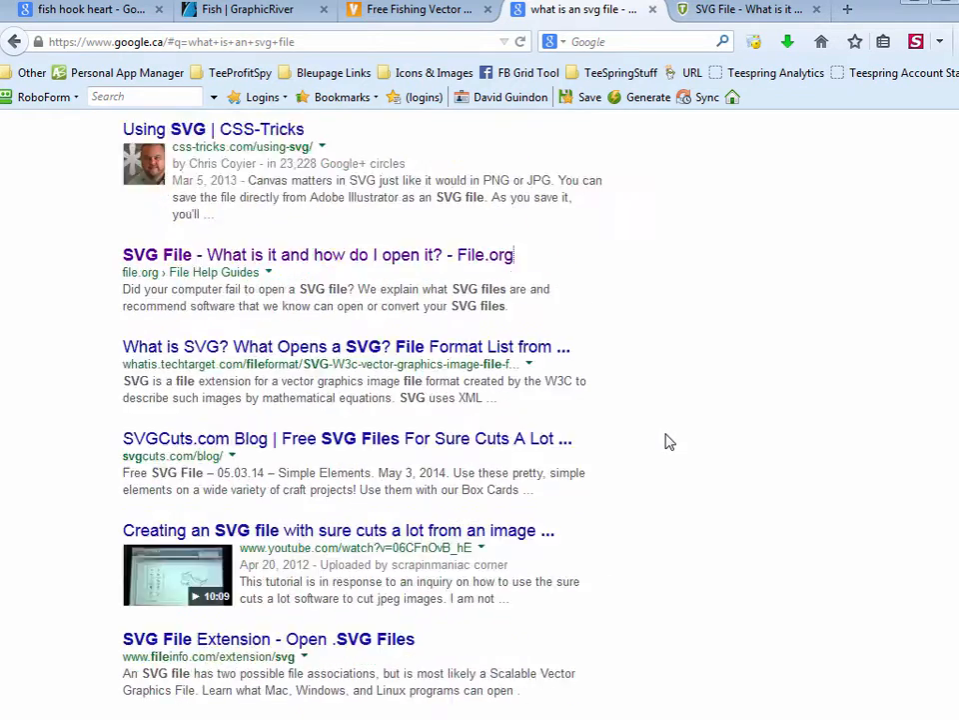
pyautogui.scroll(1, 289, 240)
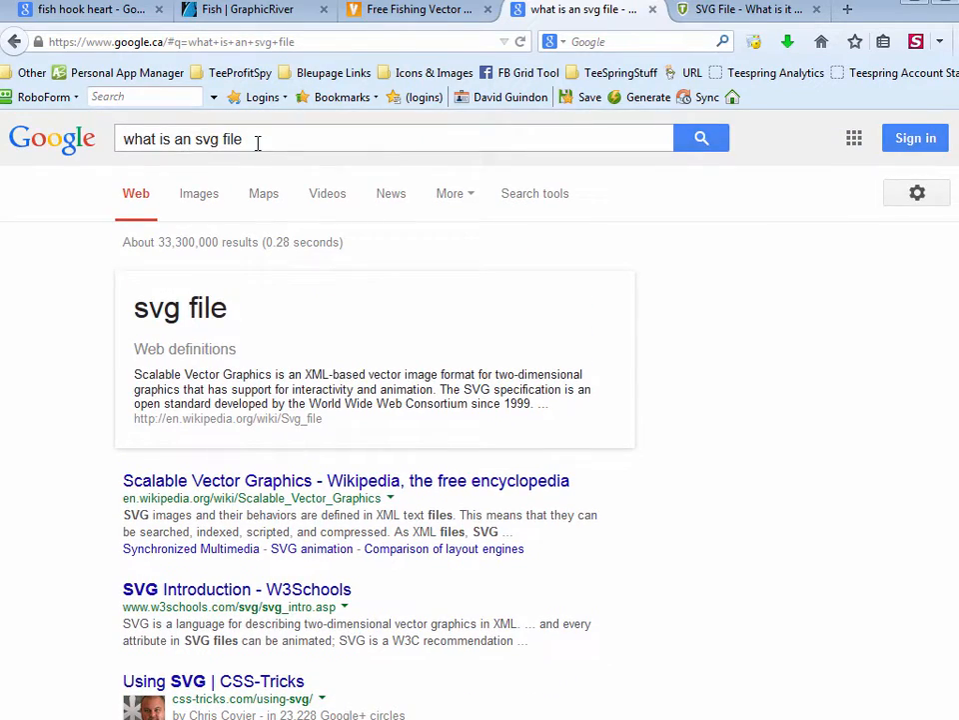
# Return to the fish hook heart images and try a reverse image search with the purple heart's enlarged preview
pyautogui.click(382, 20)
pyautogui.click(279, 13)
pyautogui.click(80, 12)
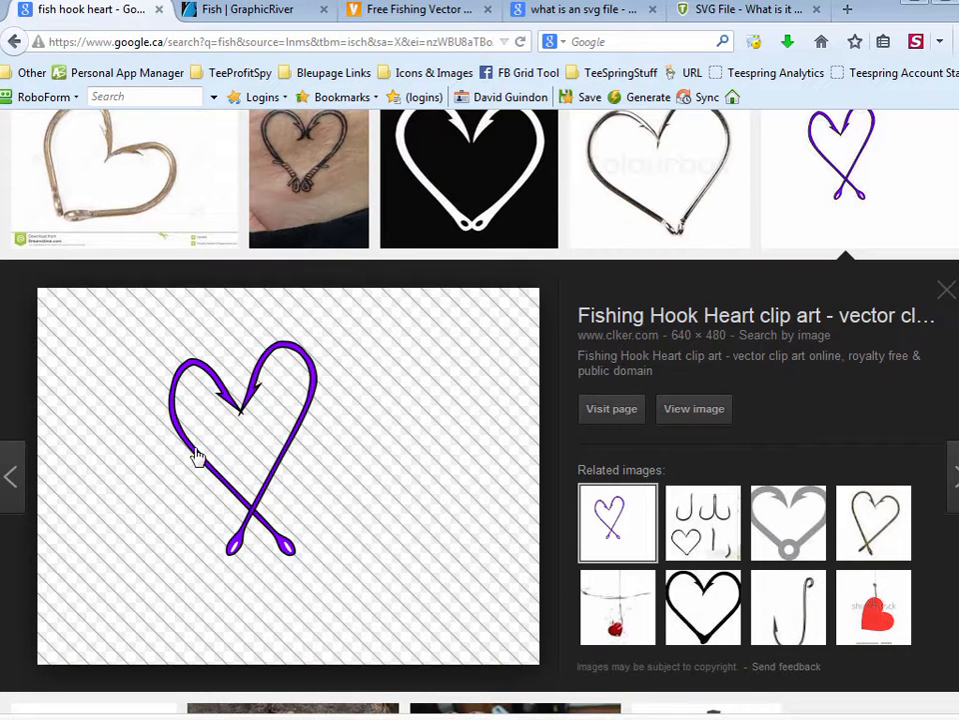
pyautogui.scroll(2, 368, 514)
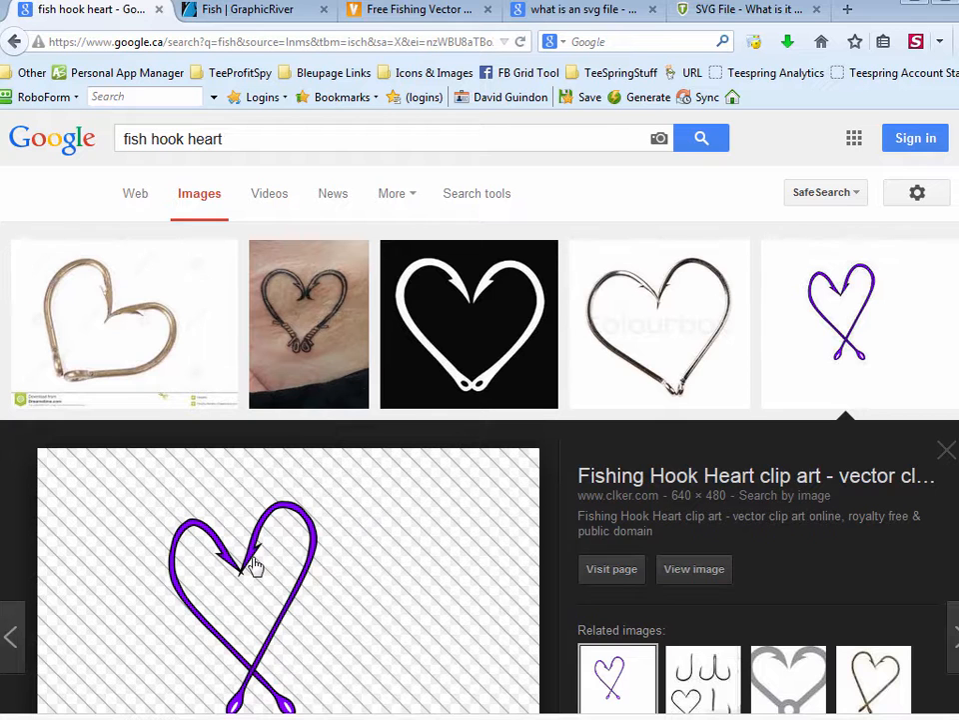
pyautogui.moveTo(252, 565); pyautogui.dragTo(279, 186)
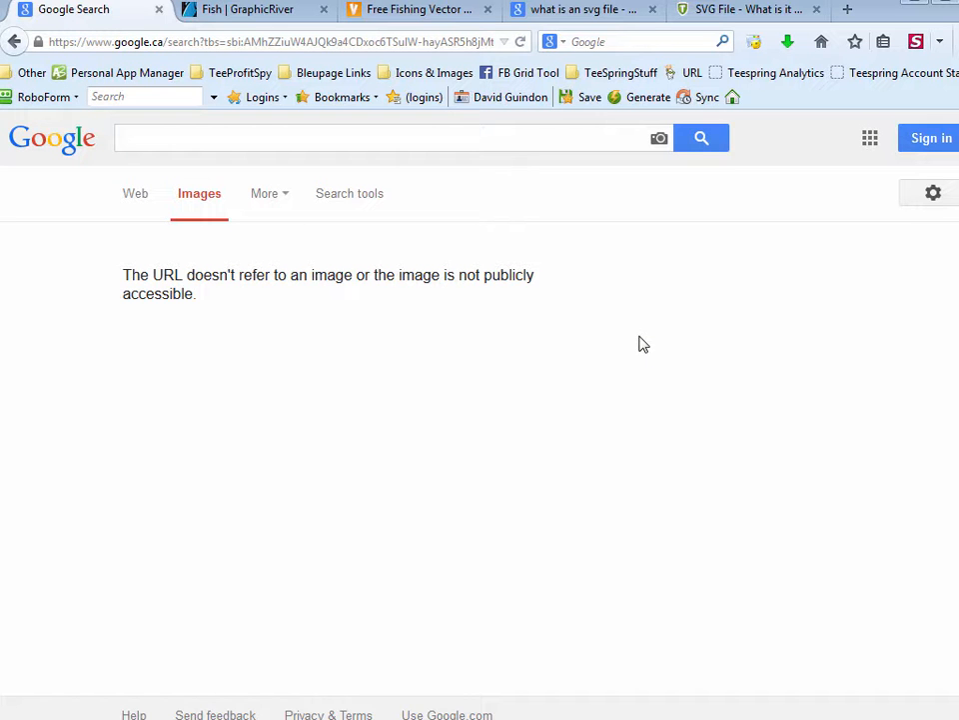
pyautogui.hotkey('alt', 'Left')
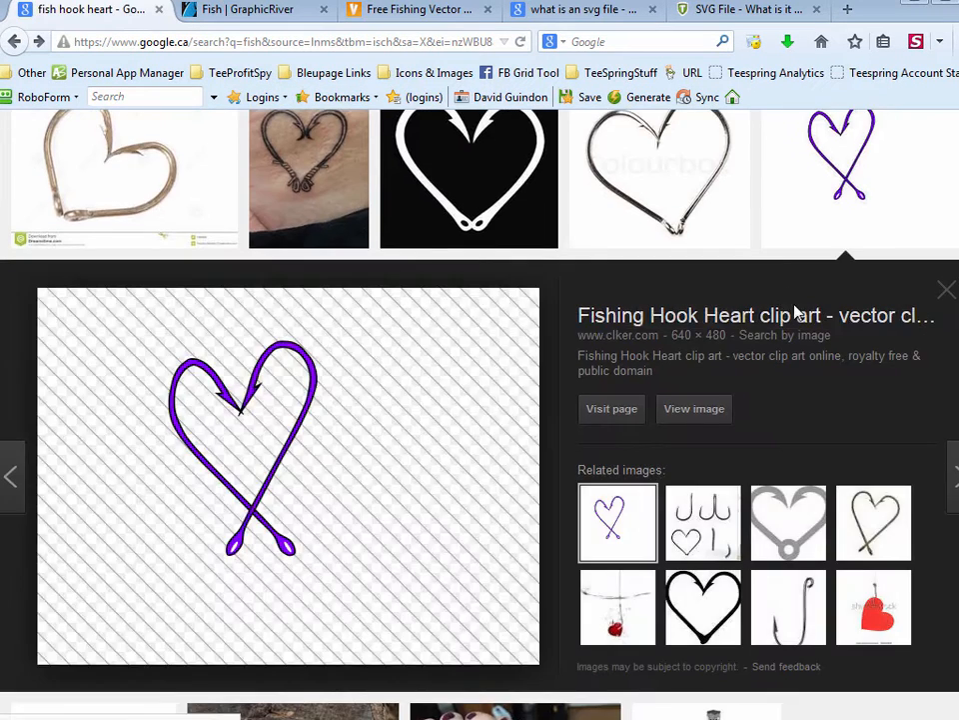
# Search by image with the purple hook heart's result thumbnail and look through the pages with matching images
pyautogui.scroll(3, 789, 290)
pyautogui.moveTo(842, 304); pyautogui.dragTo(562, 176)
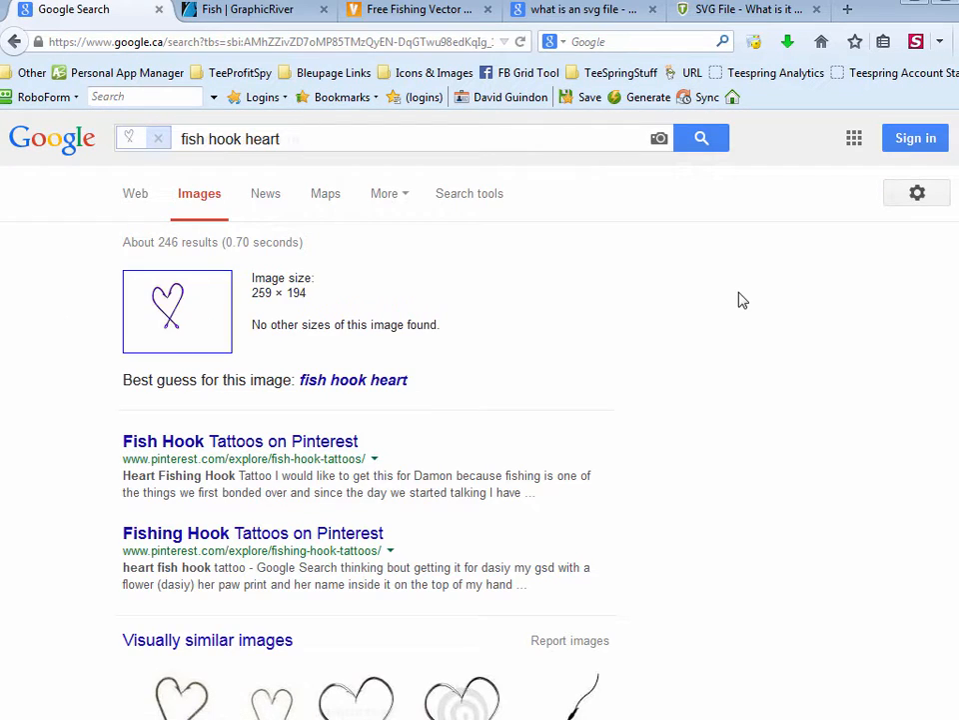
pyautogui.scroll(-7, 756, 449)
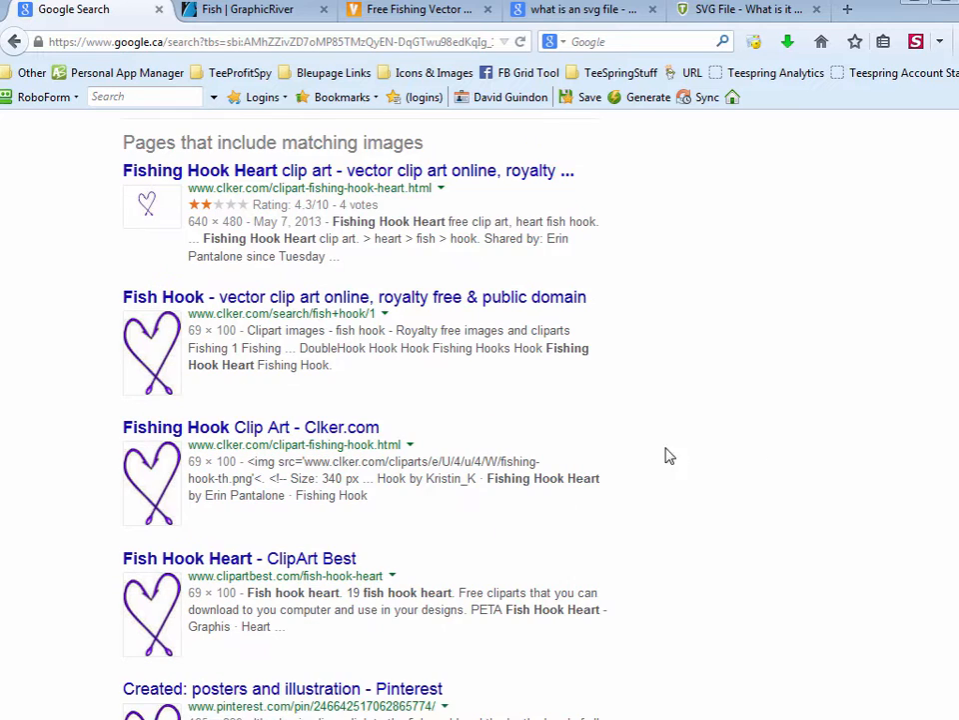
pyautogui.scroll(-3, 197, 506)
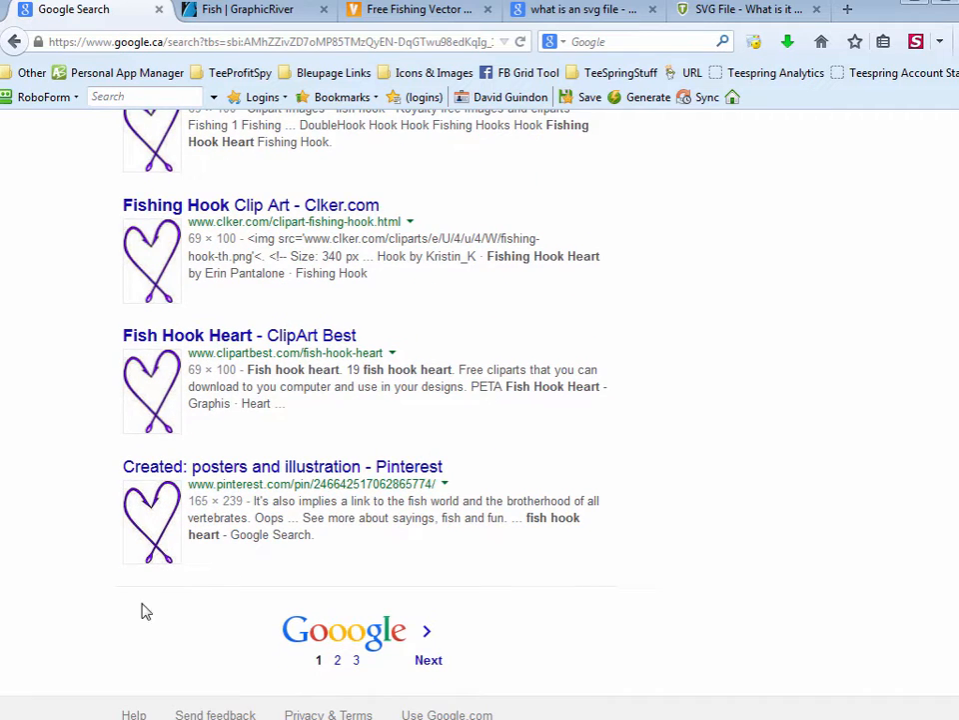
# Check the Fish Hook vector clip art page on clker.com and return to the matching image results
pyautogui.scroll(2, 190, 560)
pyautogui.scroll(1, 147, 489)
pyautogui.click(144, 338)
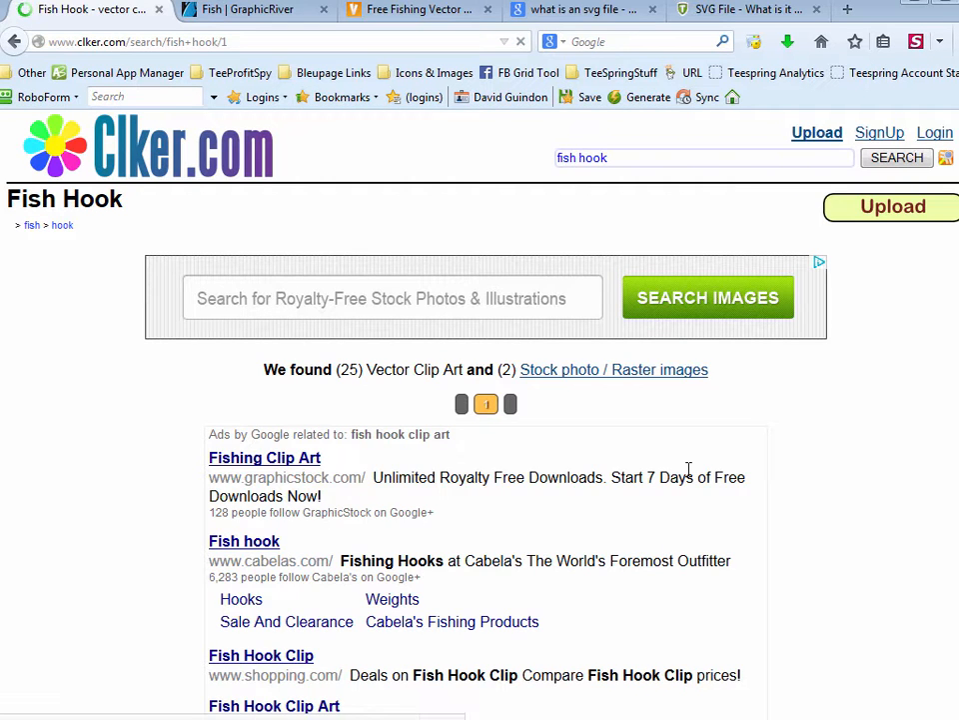
pyautogui.hotkey('alt', 'Left')
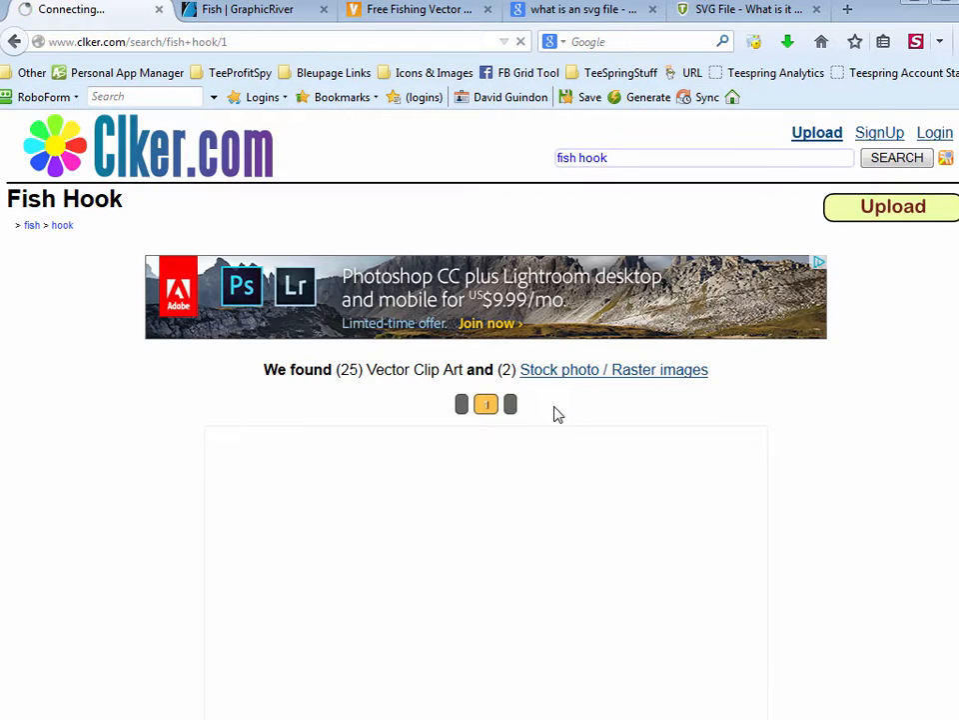
pyautogui.hotkey('alt', 'Left')
pyautogui.hotkey('alt', 'Left')
# Open clker.com's Fishing Hook Clip Art page separately and, from its related clip art, open the purple Fishing Hook Heart
pyautogui.middleClick(208, 420)
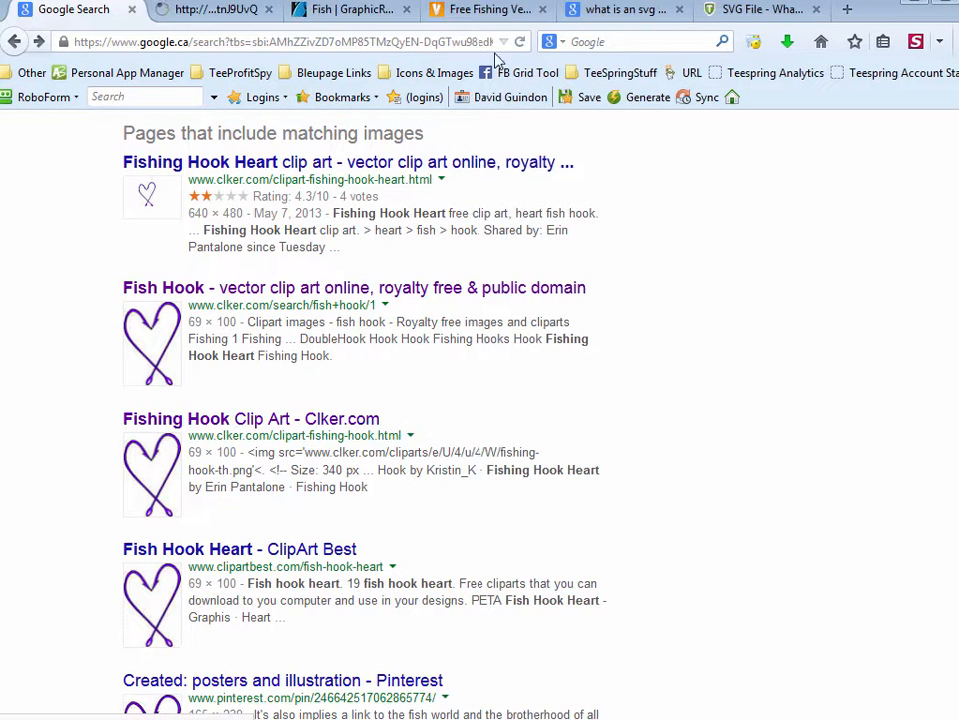
pyautogui.click(212, 10)
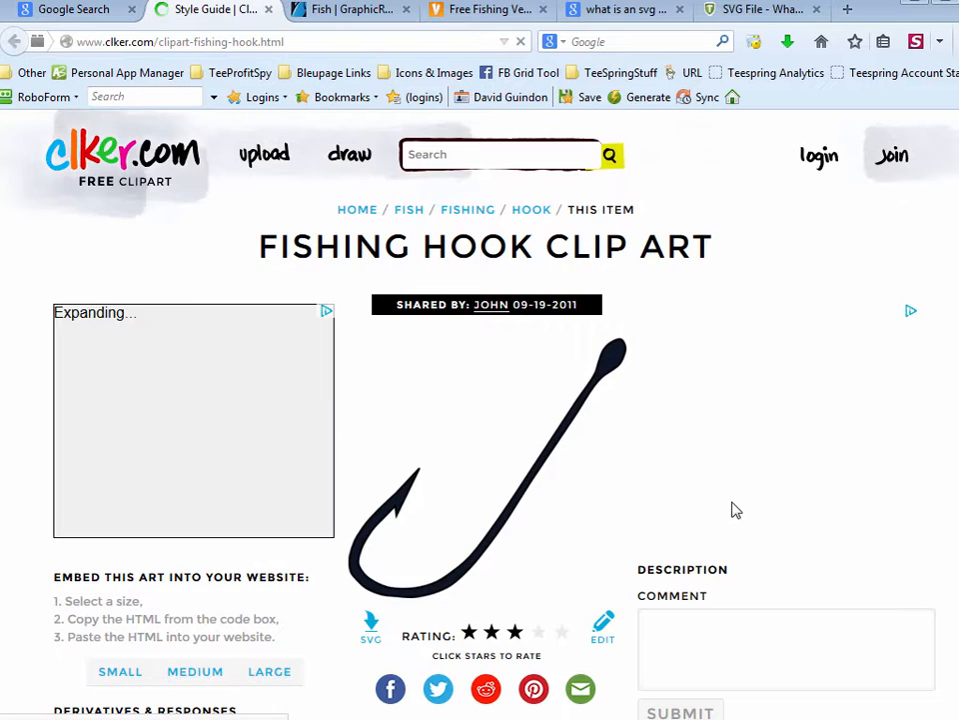
pyautogui.scroll(-15, 519, 540)
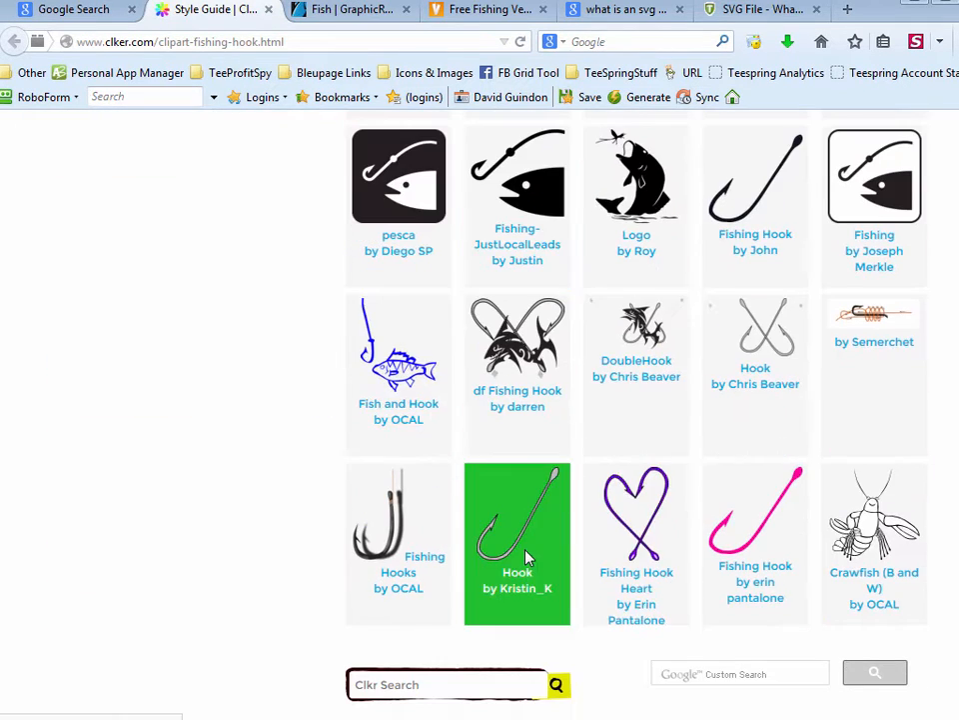
pyautogui.click(623, 529)
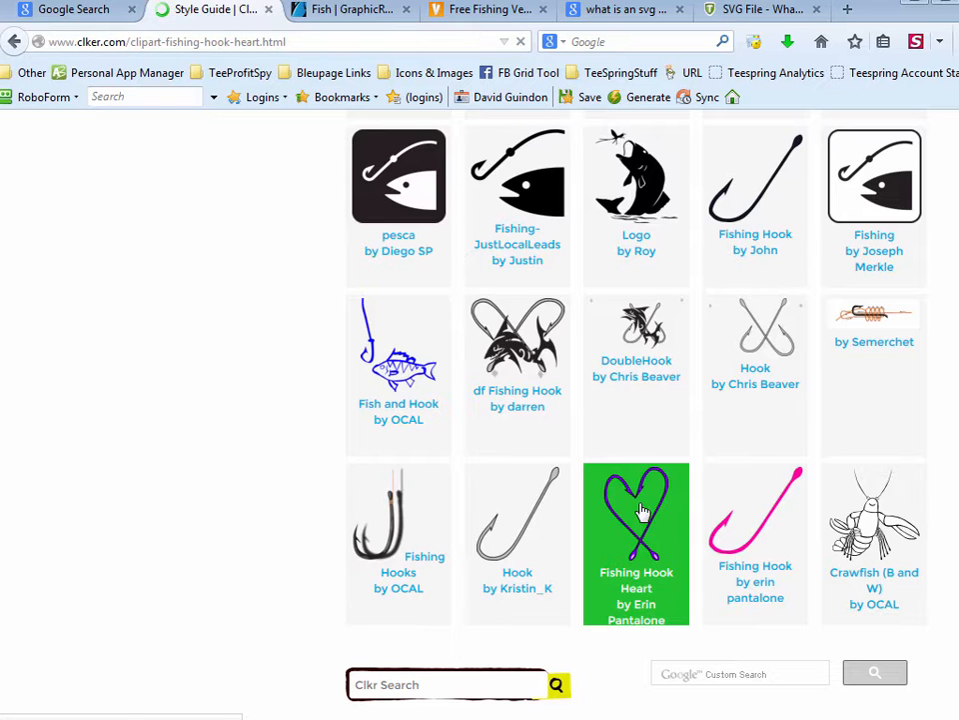
# Open the purple hook heart's larger preview and save it as fishing-hook-heart-md.png in the Example folder
pyautogui.click(502, 401)
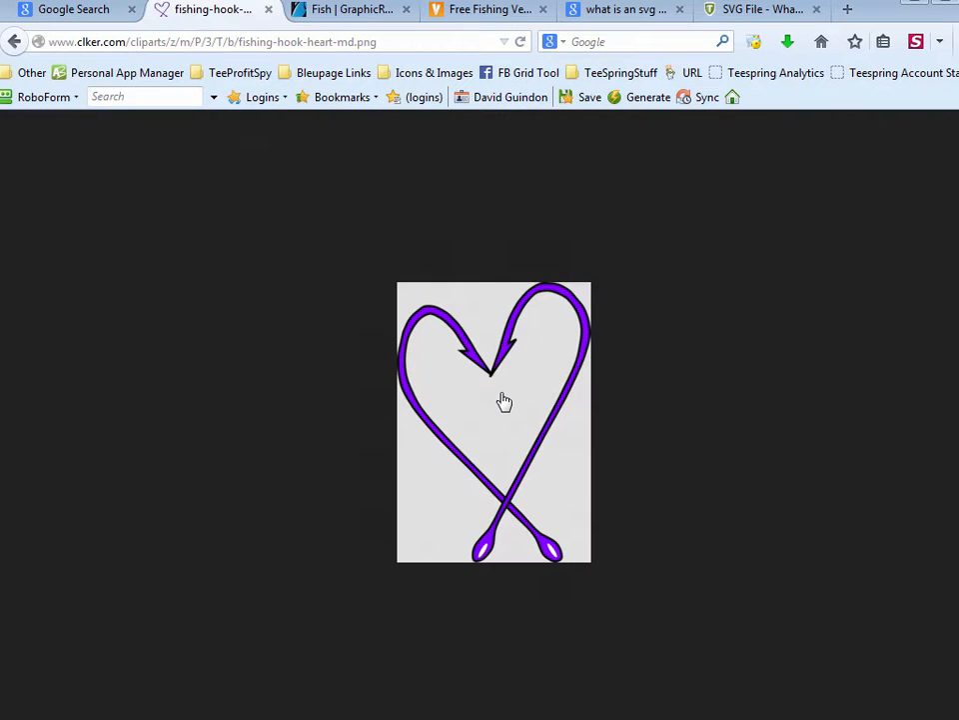
pyautogui.rightClick(503, 395)
pyautogui.click(574, 453)
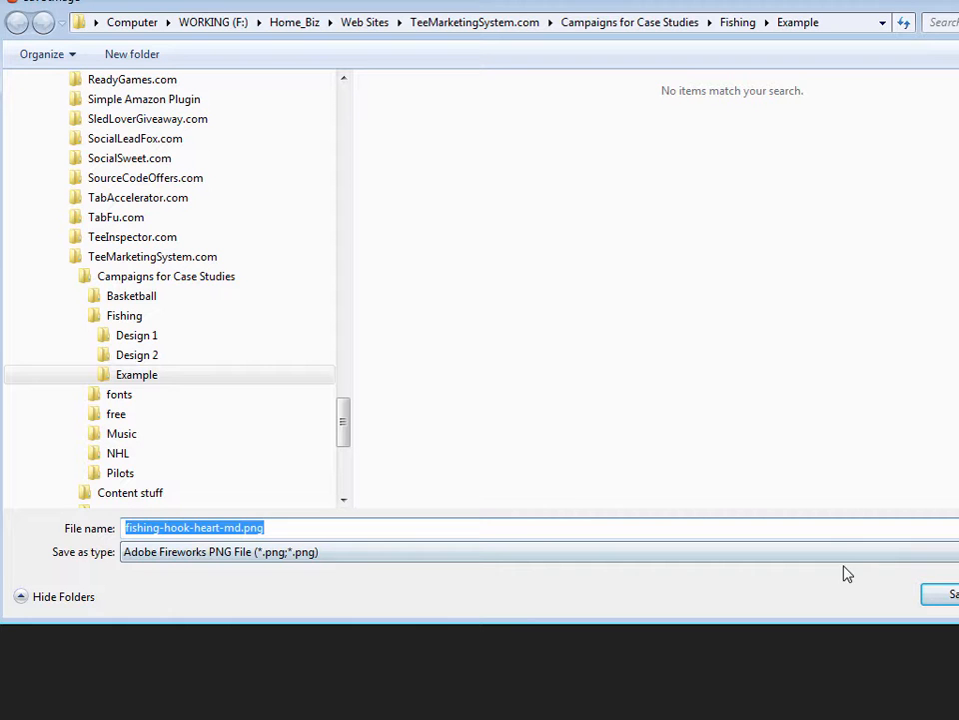
pyautogui.click(949, 593)
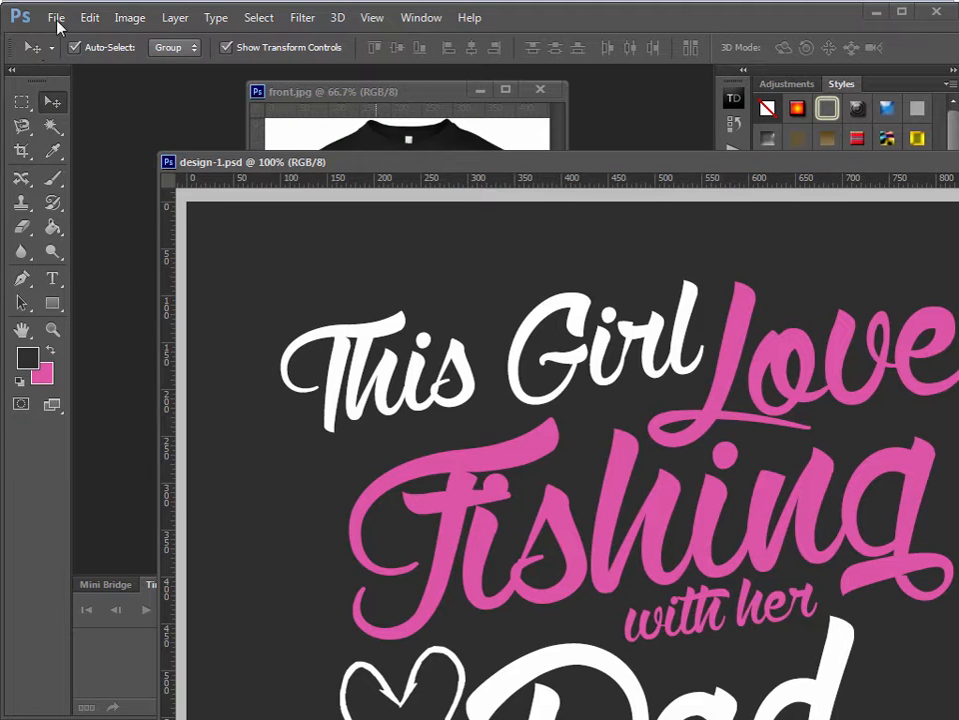
# Switch to Photoshop, open the saved purple hook heart PNG and copy it into design-1.psd
pyautogui.click(52, 18)
pyautogui.click(78, 56)
pyautogui.doubleClick(658, 174)
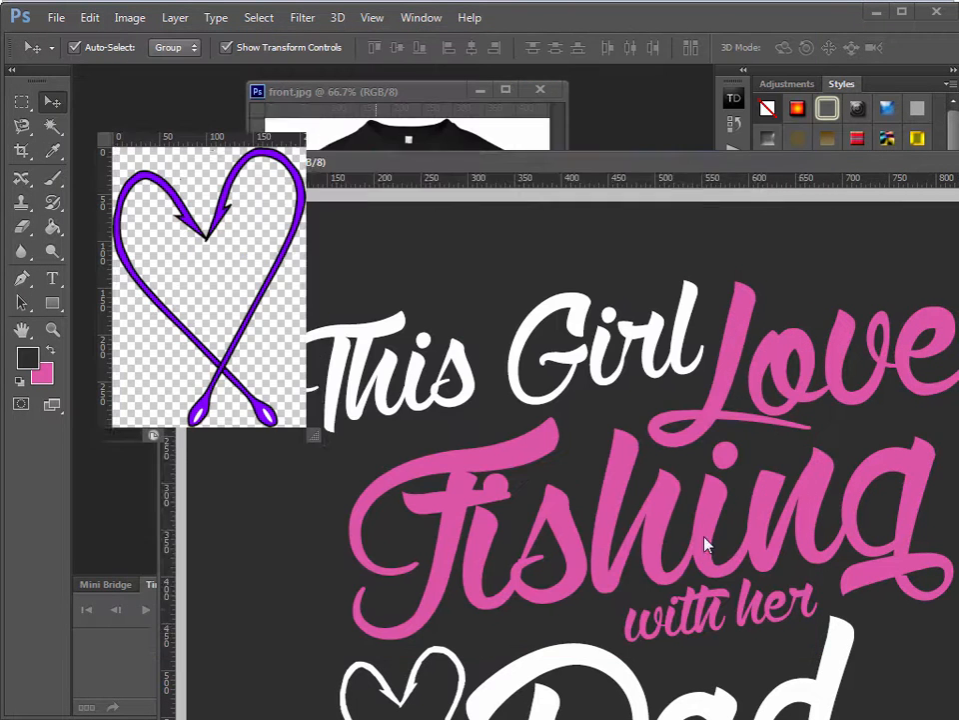
pyautogui.moveTo(241, 173); pyautogui.dragTo(354, 440)
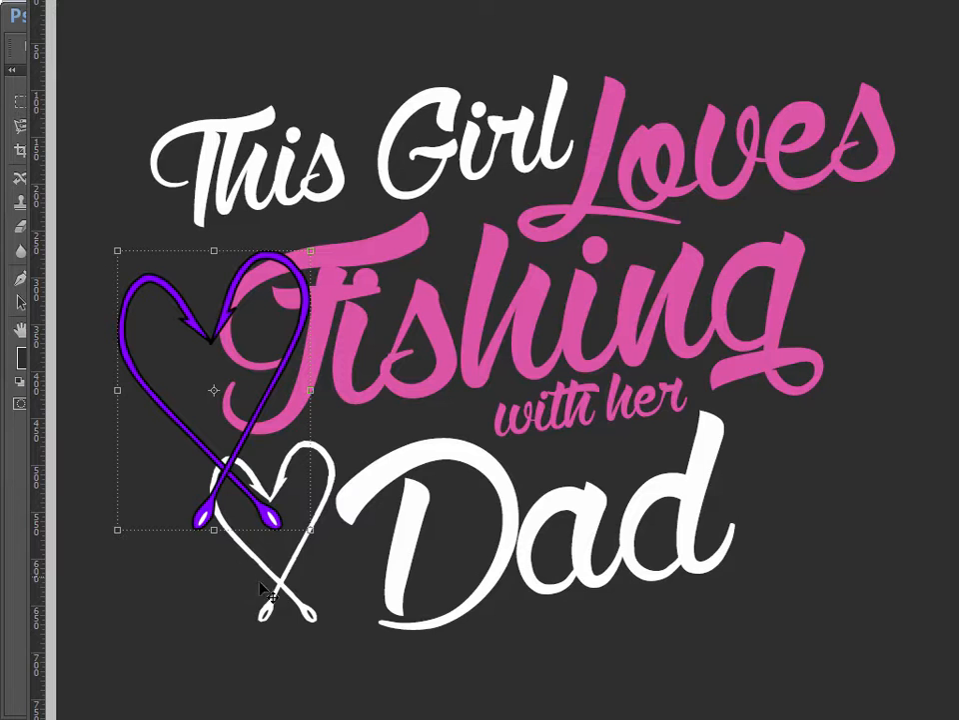
# Delete the existing white hook heart and move the purple heart into its place beside "Dad"
pyautogui.click(272, 603)
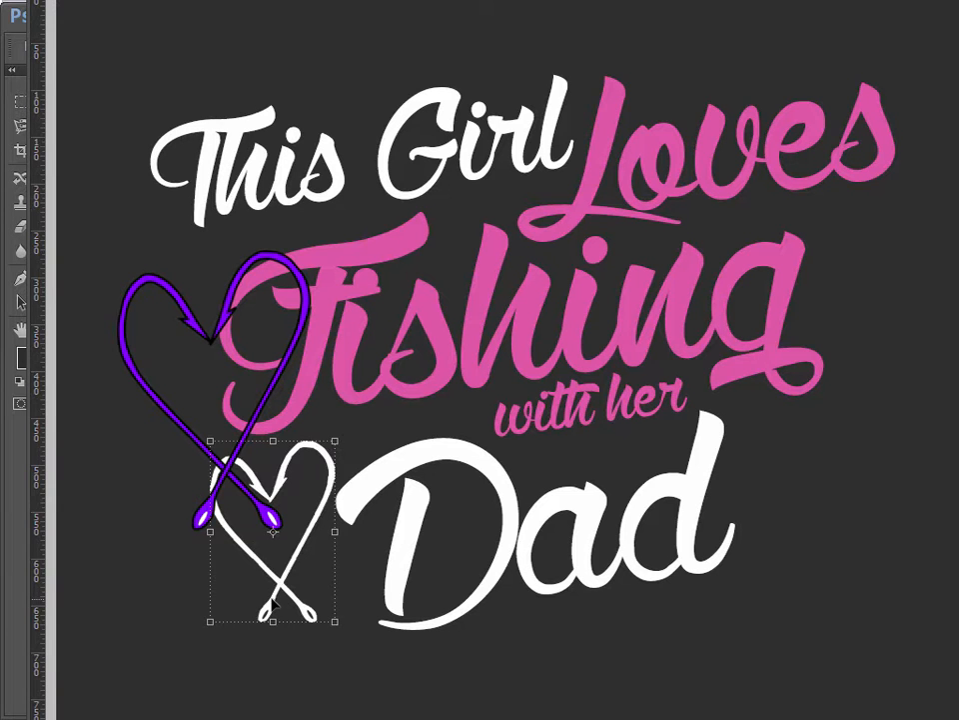
pyautogui.press('Delete')
pyautogui.moveTo(219, 517); pyautogui.dragTo(251, 691)
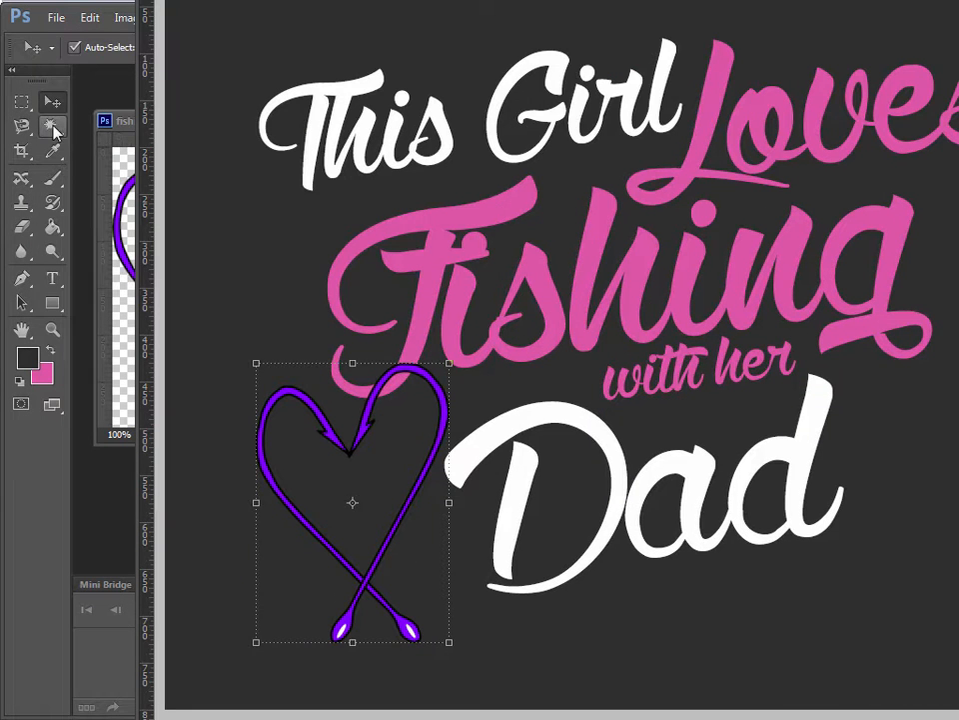
# Remove the white fill inside both hook eyelets of the purple heart with the Magic Wand
pyautogui.click(53, 128)
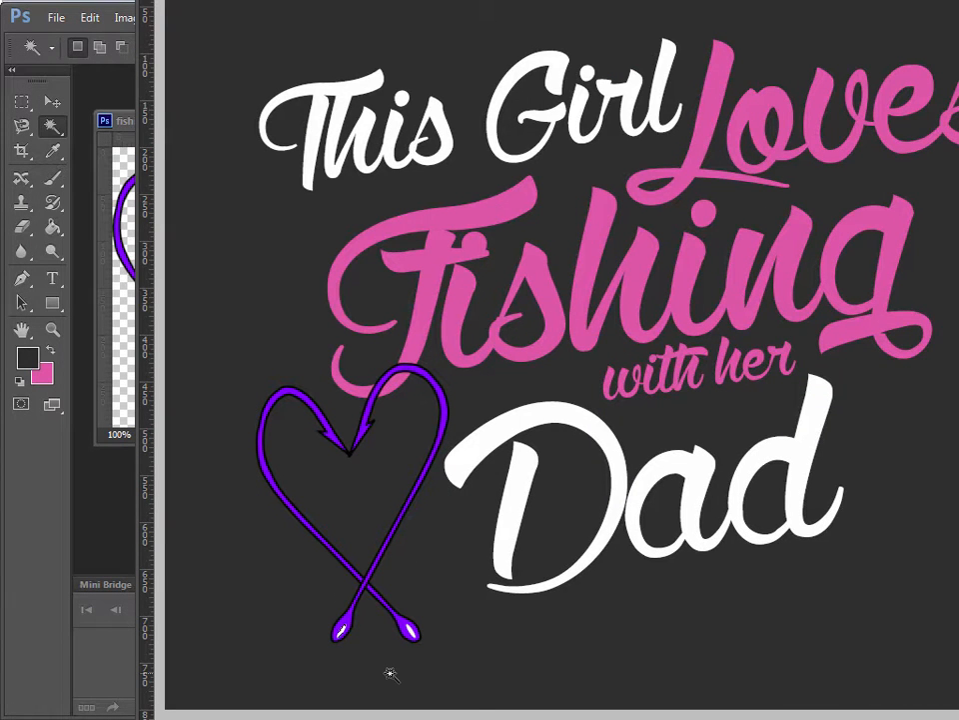
pyautogui.press('Delete')
pyautogui.click(410, 630)
pyautogui.press('Delete')
pyautogui.click(53, 101)
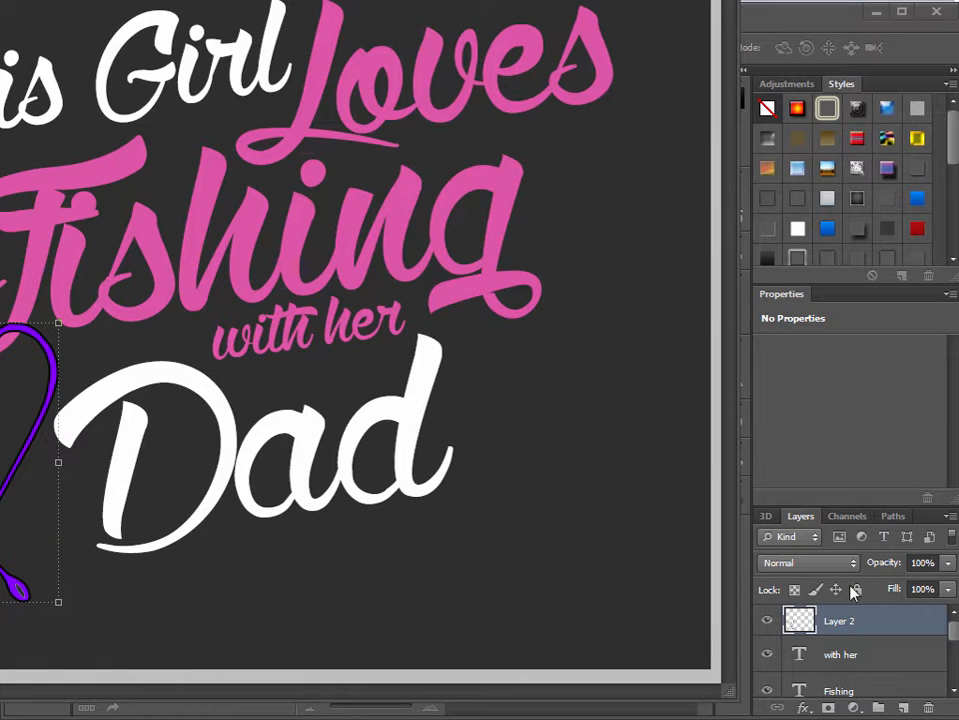
# Apply a white Color Overlay in Normal mode at 100% opacity to the hook heart layer
pyautogui.doubleClick(865, 624)
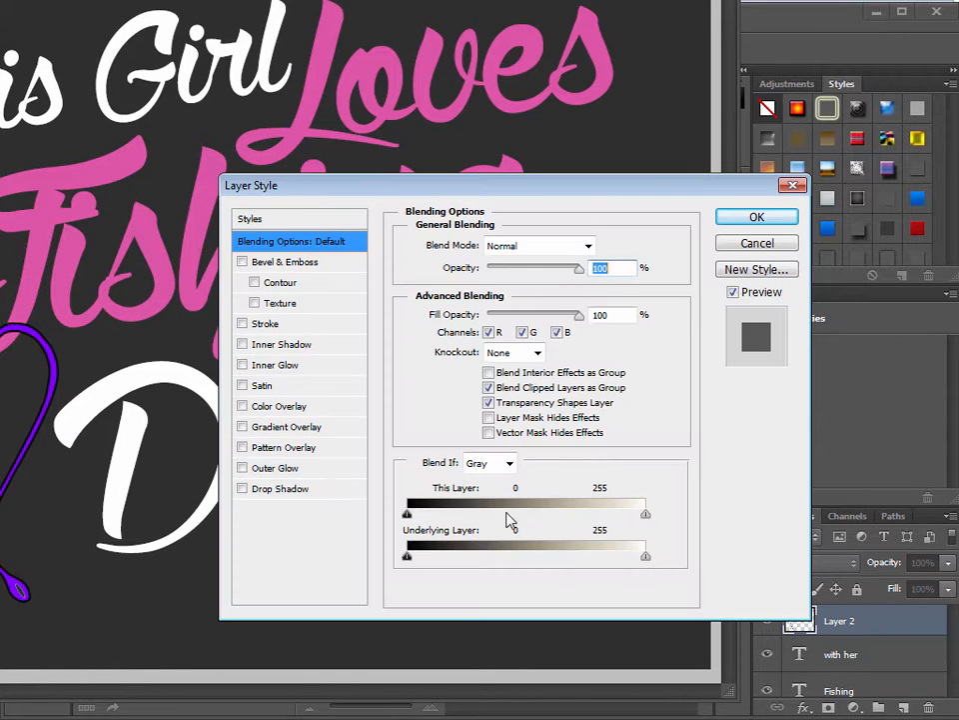
pyautogui.click(316, 408)
pyautogui.click(605, 245)
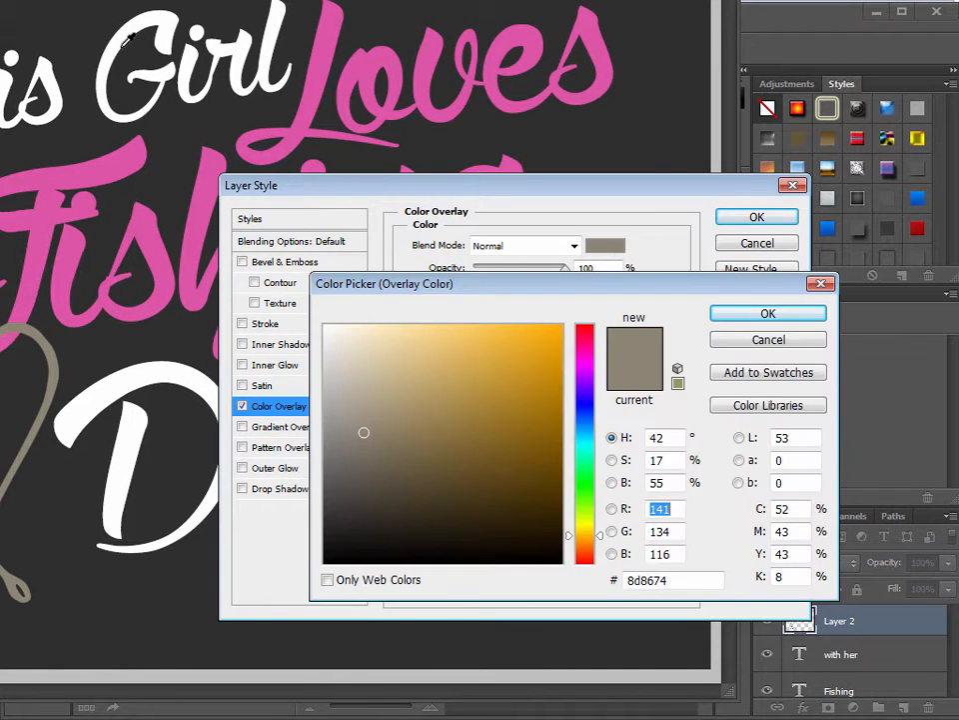
pyautogui.click(324, 325)
pyautogui.click(745, 315)
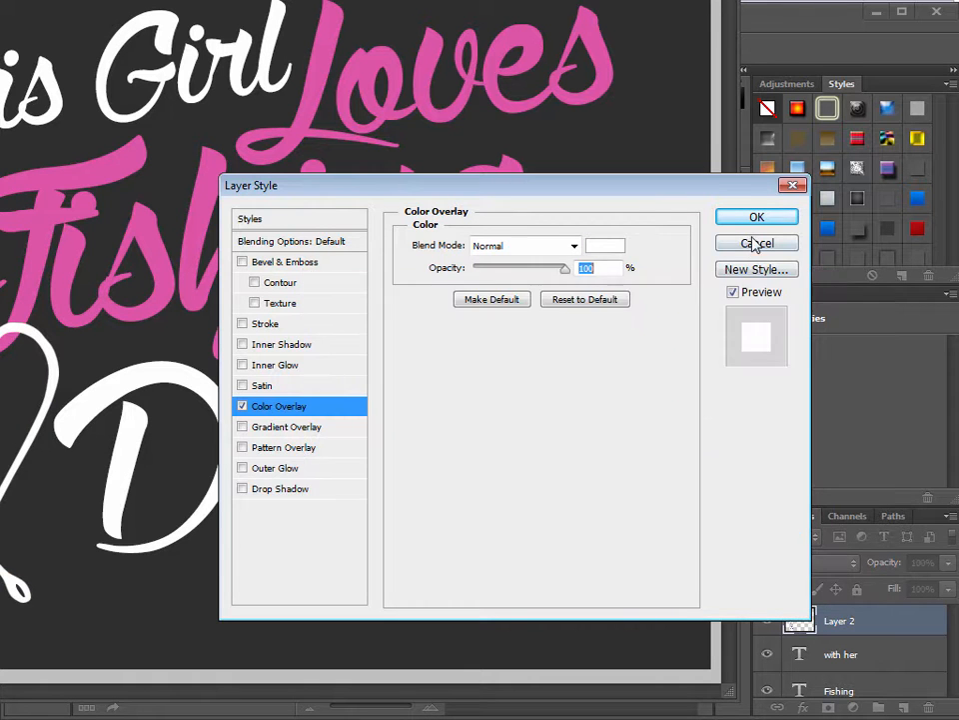
pyautogui.click(756, 245)
# Convert the hook heart layer to a smart object, then shrink it, tilt it slightly counterclockwise and fit it beside "Dad"
pyautogui.rightClick(871, 621)
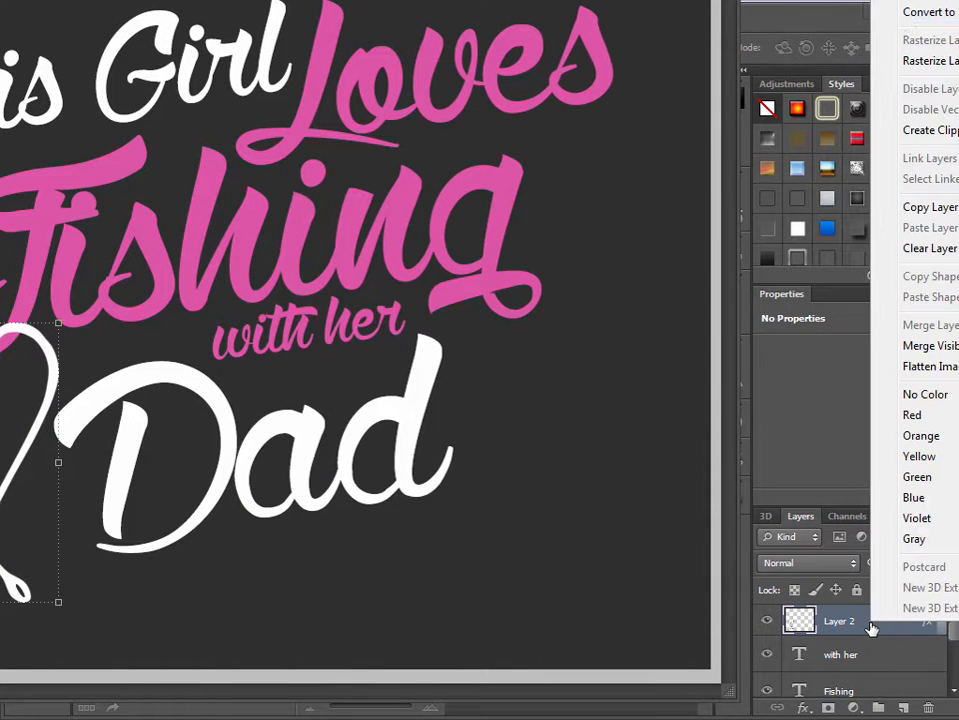
pyautogui.click(903, 13)
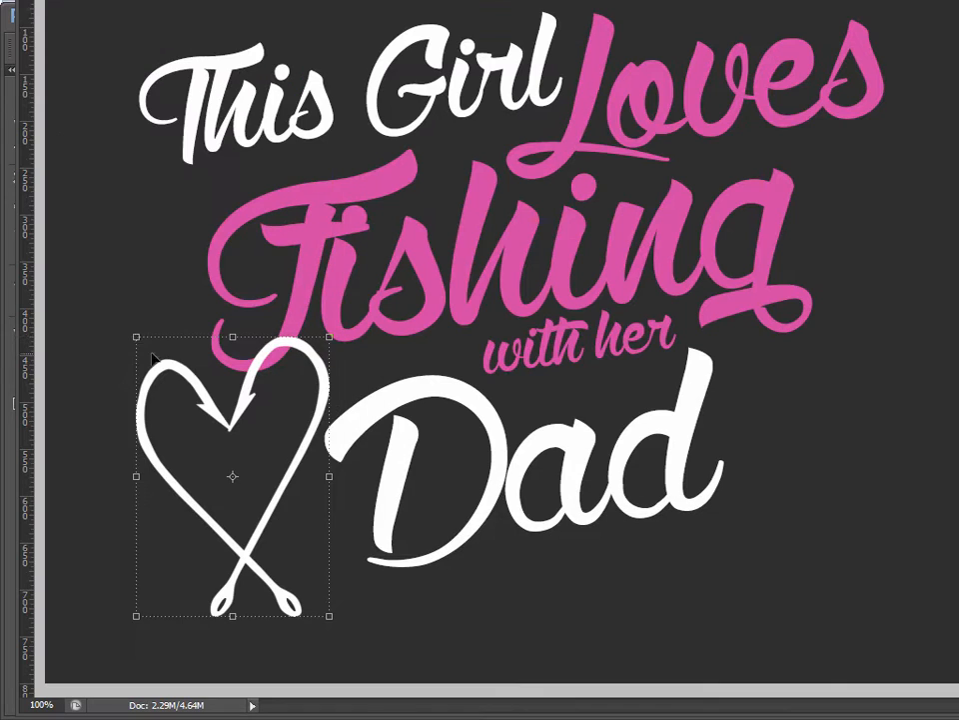
pyautogui.moveTo(136, 337); pyautogui.dragTo(217, 408)
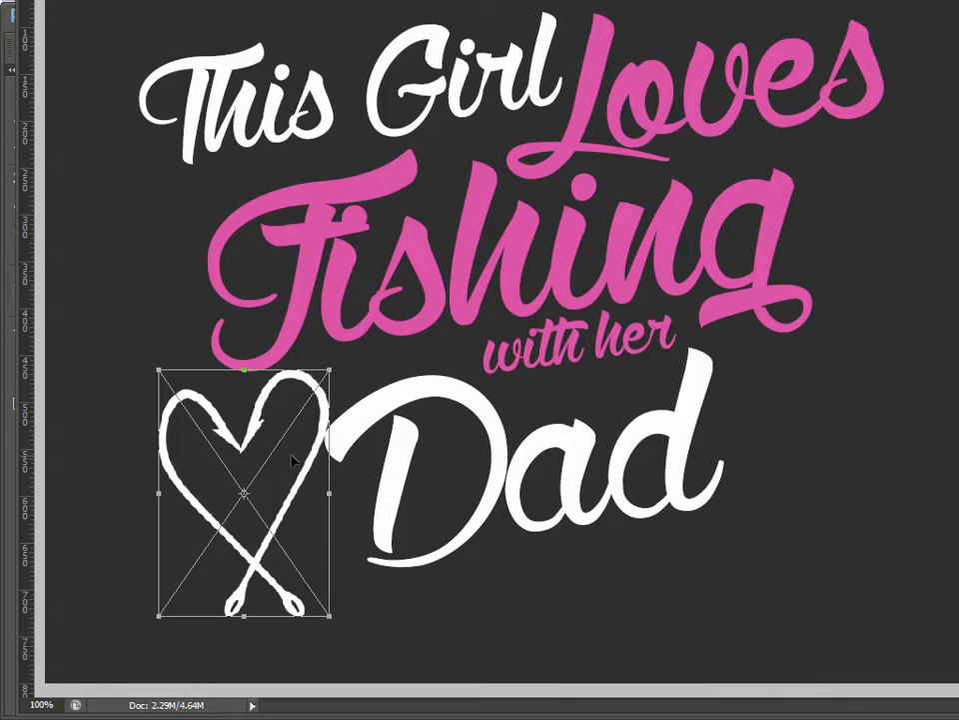
pyautogui.moveTo(316, 449); pyautogui.dragTo(317, 439)
pyautogui.moveTo(312, 592); pyautogui.dragTo(290, 560)
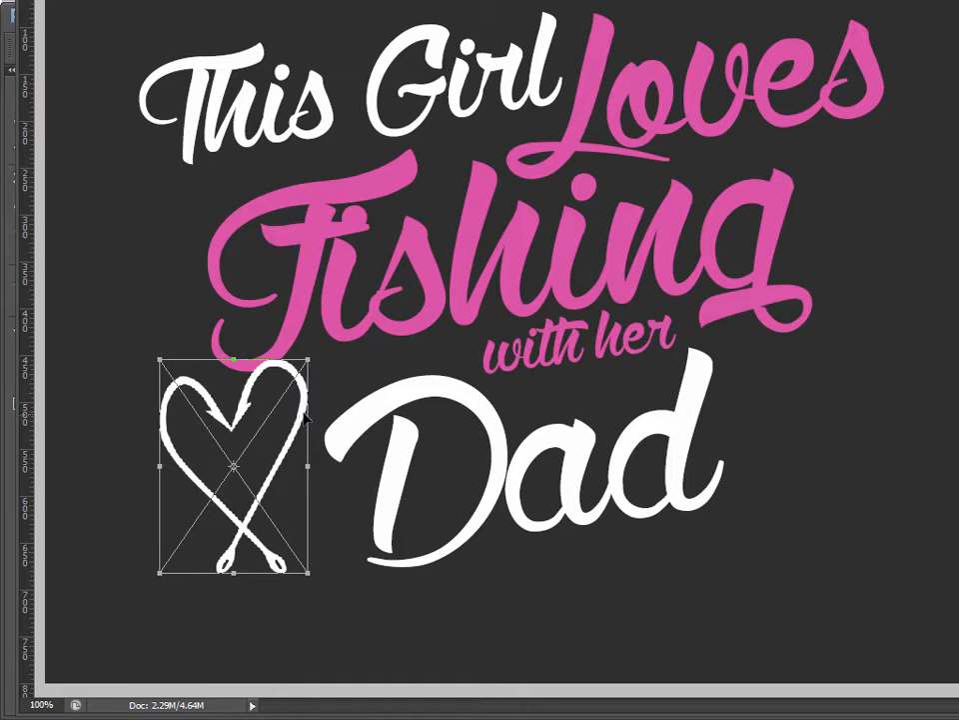
pyautogui.moveTo(302, 409); pyautogui.dragTo(308, 429)
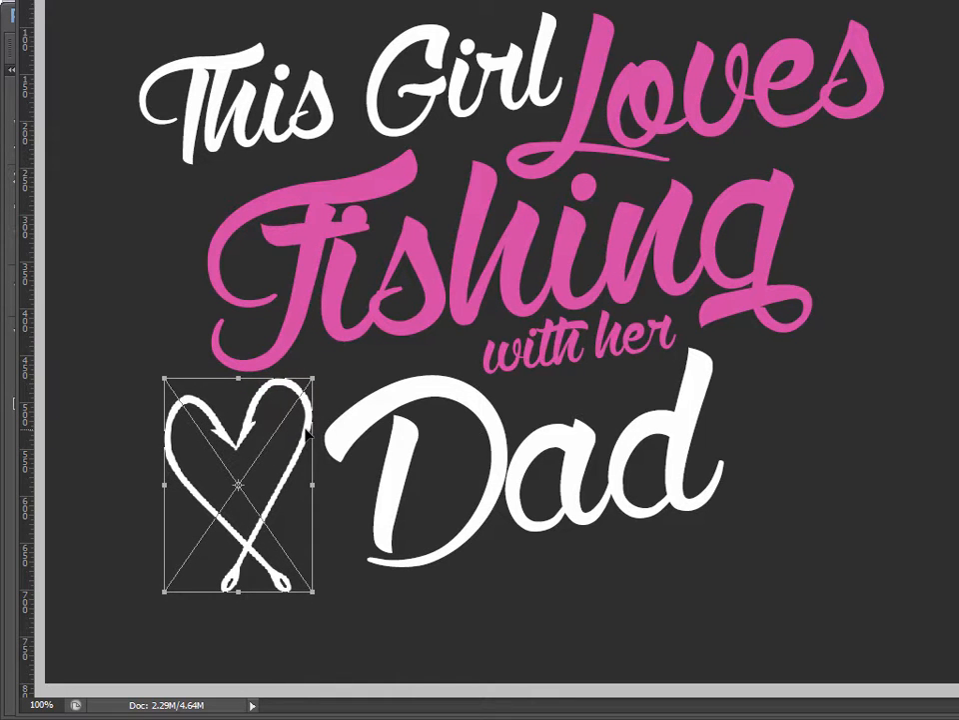
pyautogui.moveTo(333, 605); pyautogui.dragTo(340, 605)
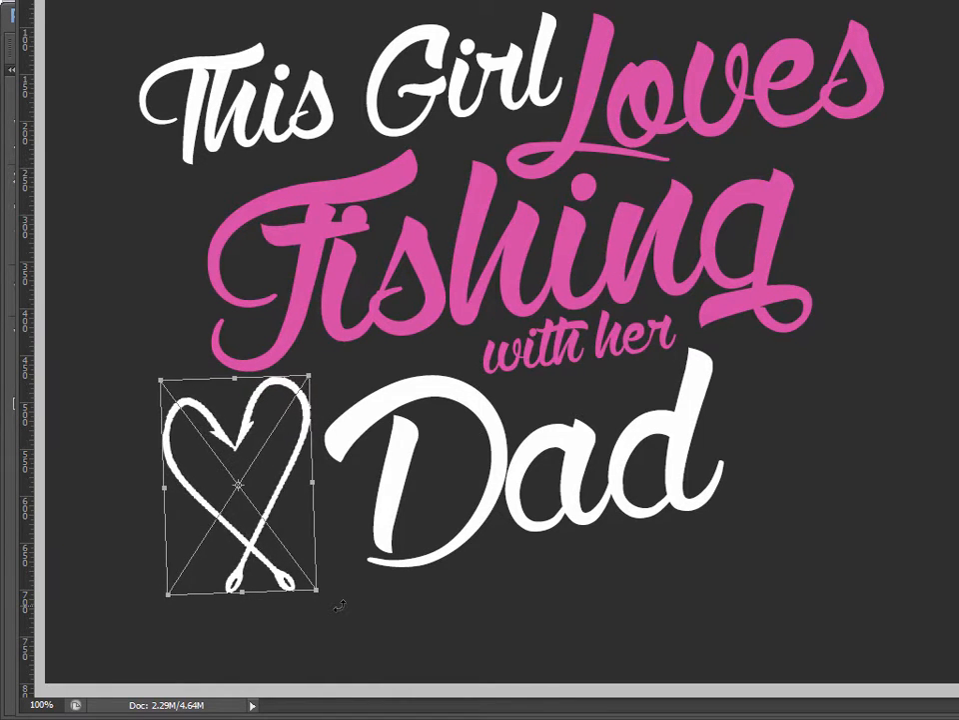
pyautogui.press('Return')
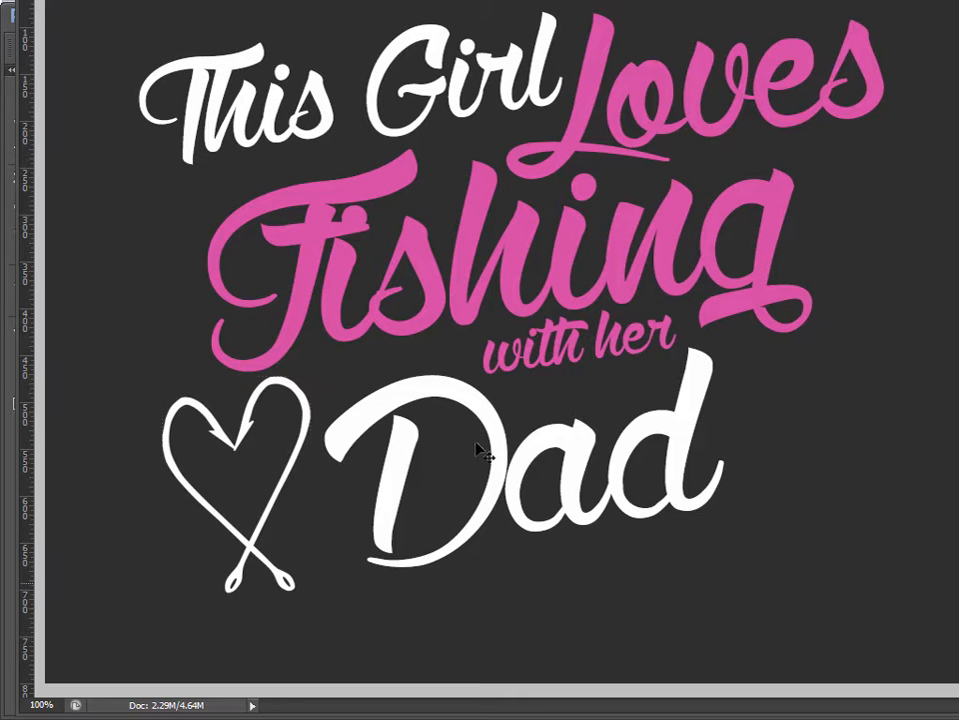
# Enlarge the "Dad" text slightly, reposition it next to the hook heart and save the design
pyautogui.click(447, 393)
pyautogui.moveTo(734, 573); pyautogui.dragTo(766, 641)
pyautogui.moveTo(505, 435); pyautogui.dragTo(500, 429)
pyautogui.press('Return')
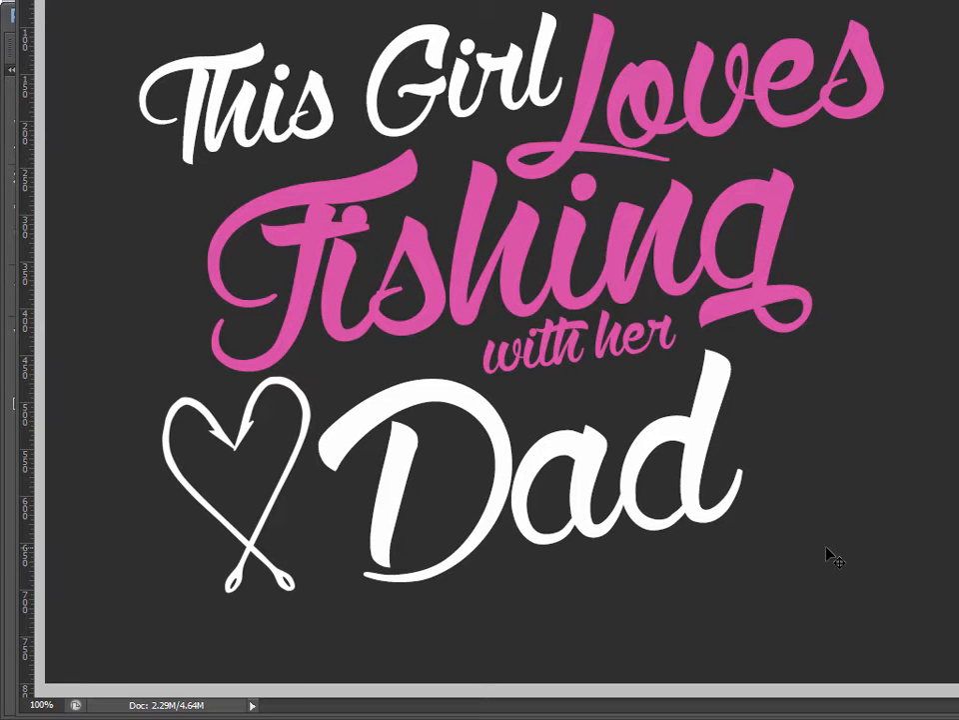
pyautogui.hotkey('ctrl', 's')
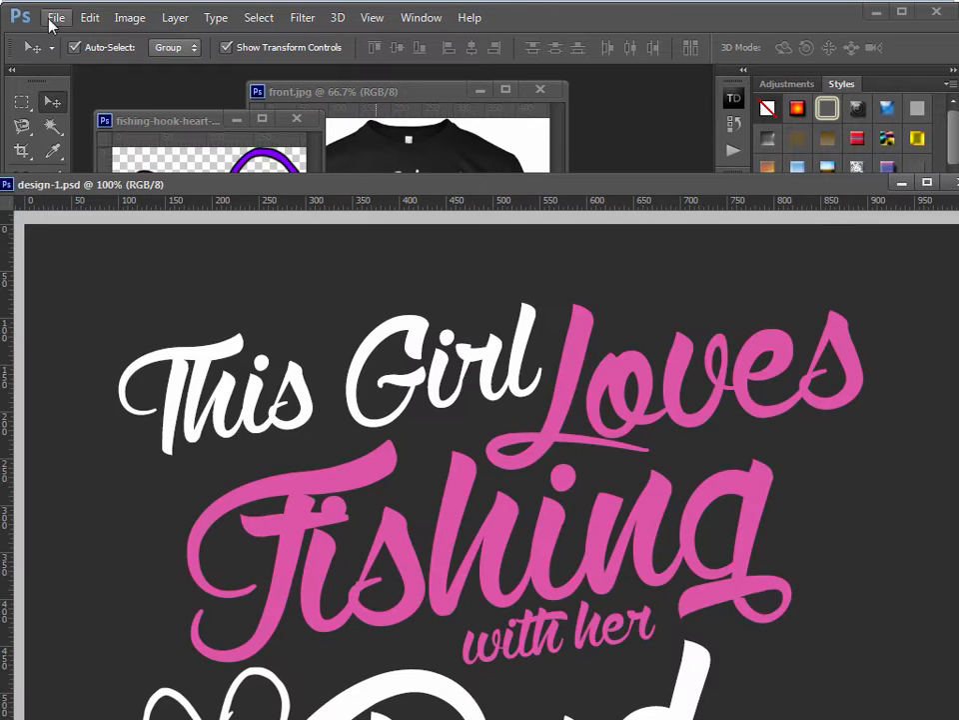
# Open fishfly.gif, enlarge its window to show the whole fish, and minimize the design-1.psd window
pyautogui.click(56, 17)
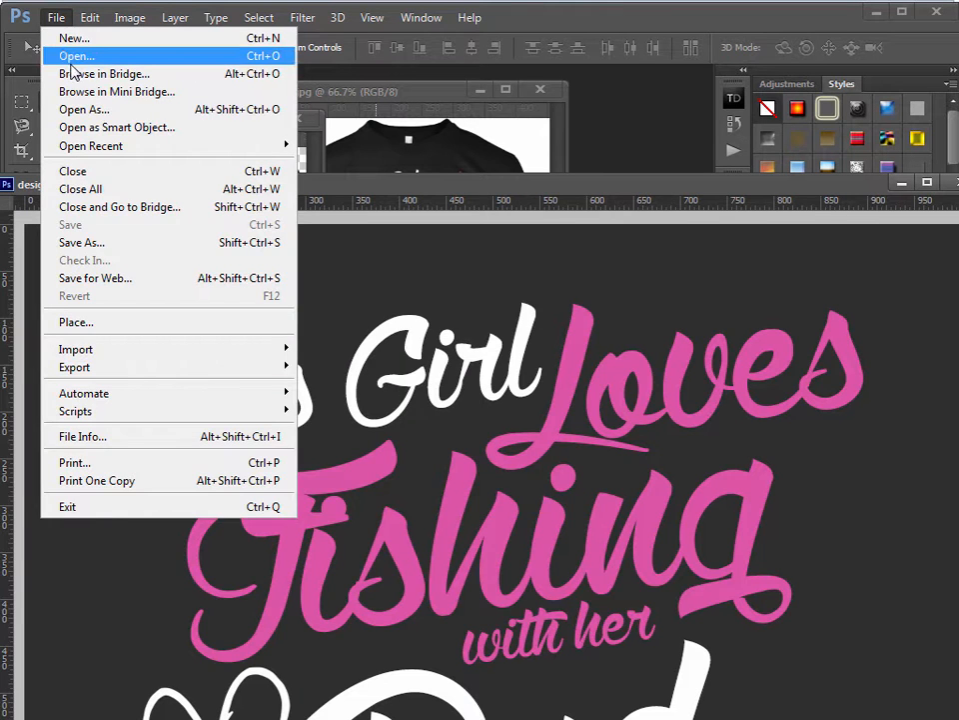
pyautogui.click(72, 57)
pyautogui.doubleClick(475, 183)
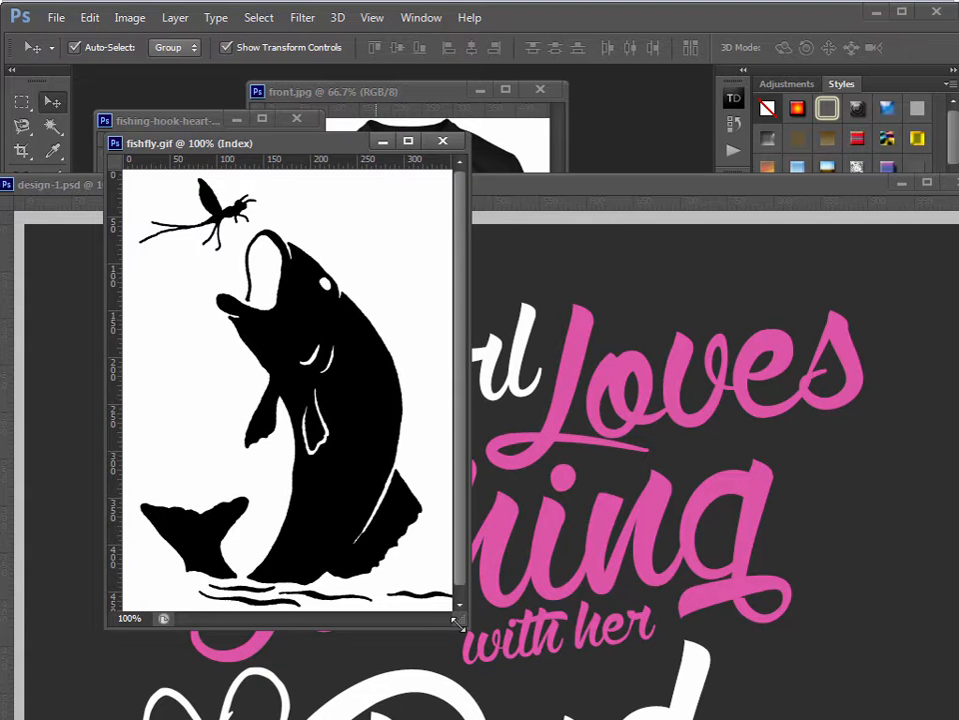
pyautogui.moveTo(456, 621); pyautogui.dragTo(533, 681)
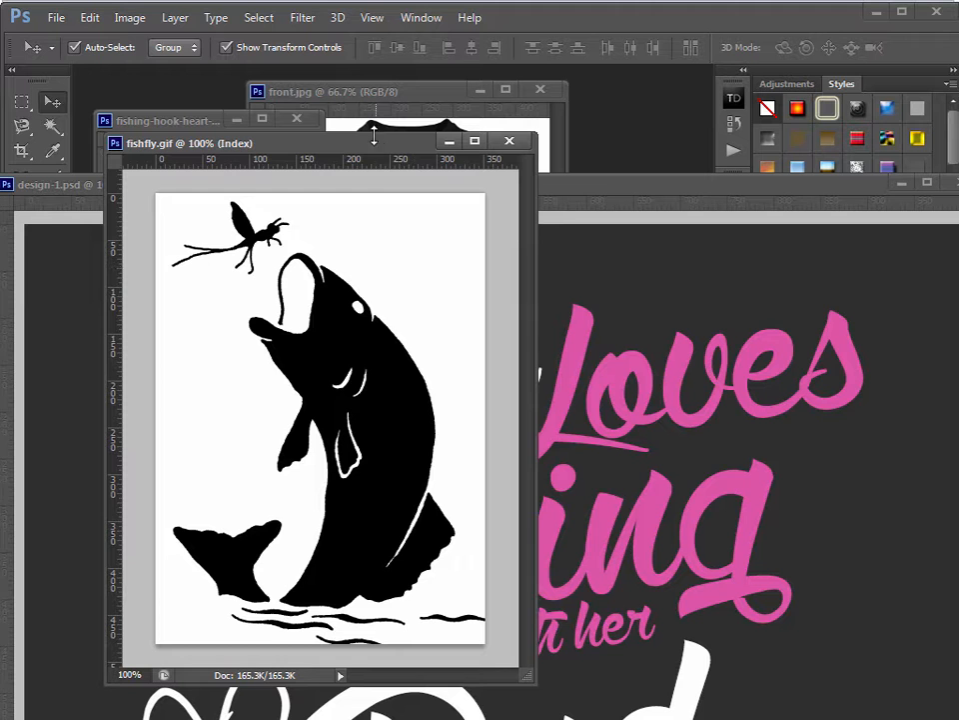
pyautogui.click(694, 191)
pyautogui.click(902, 183)
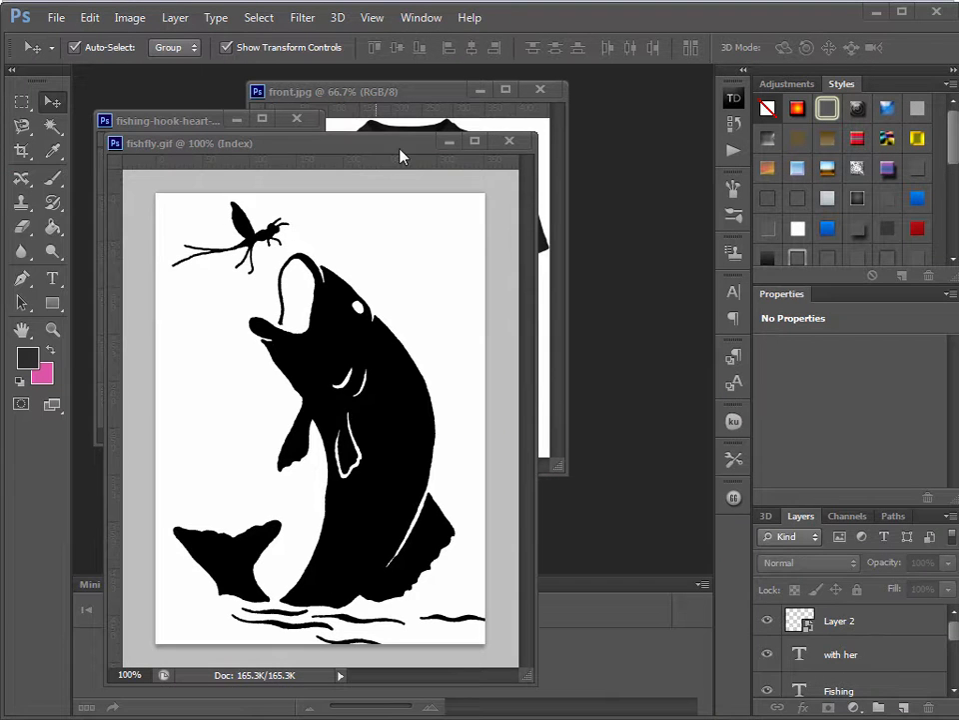
pyautogui.moveTo(352, 147); pyautogui.dragTo(327, 118)
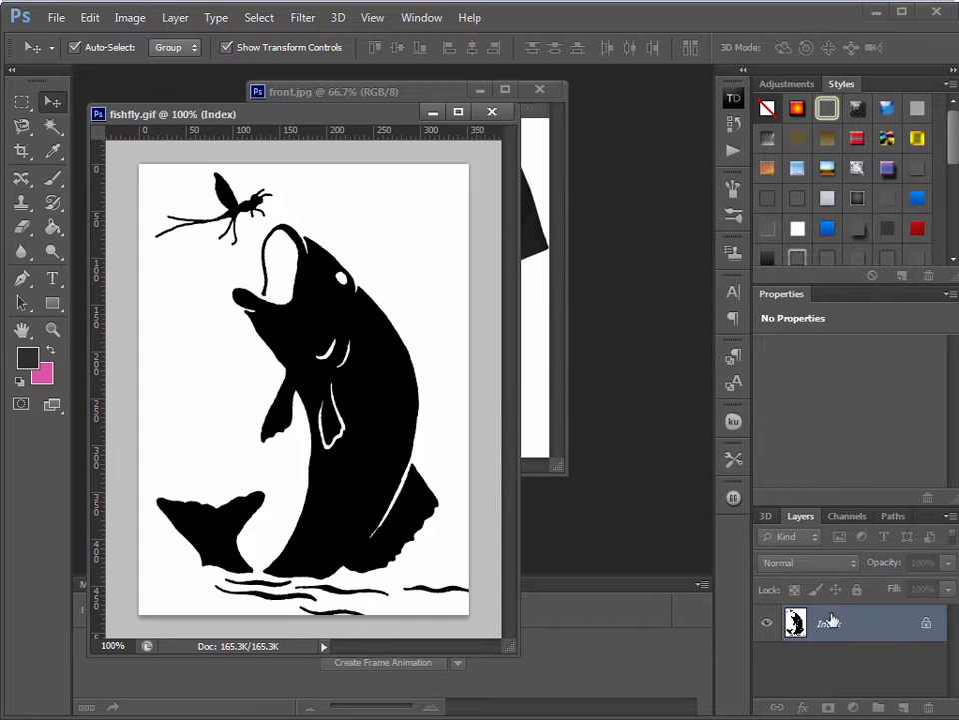
pyautogui.rightClick(838, 625)
pyautogui.click(862, 620)
pyautogui.rightClick(868, 638)
pyautogui.click(860, 620)
# Convert the fishfly.gif image from indexed color to RGB Color mode
pyautogui.moveTo(270, 116); pyautogui.dragTo(275, 113)
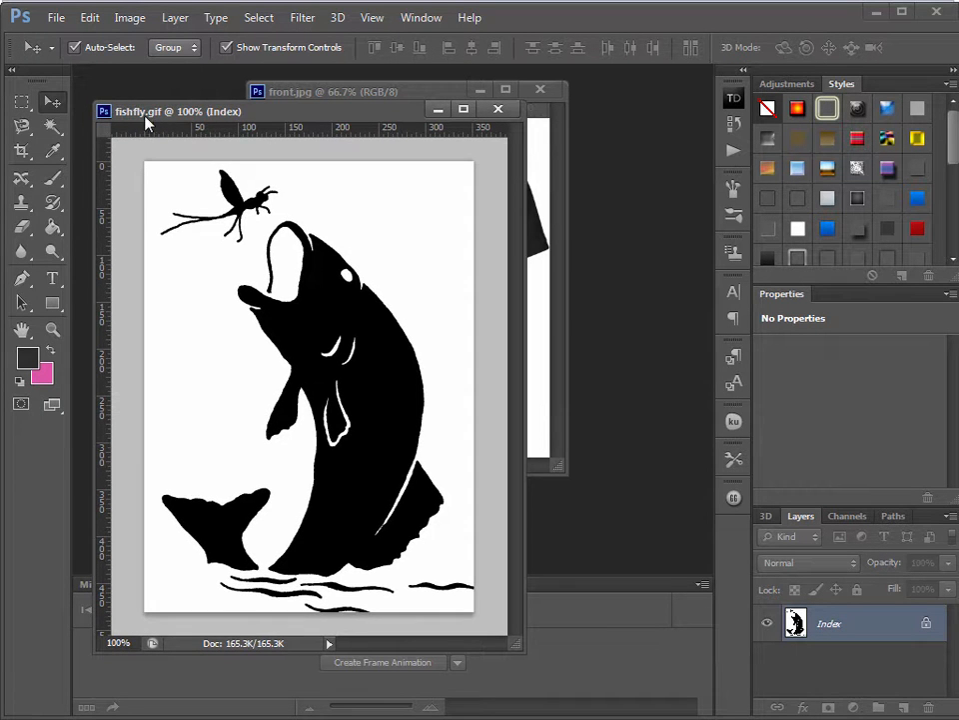
pyautogui.click(129, 18)
pyautogui.moveTo(140, 38)
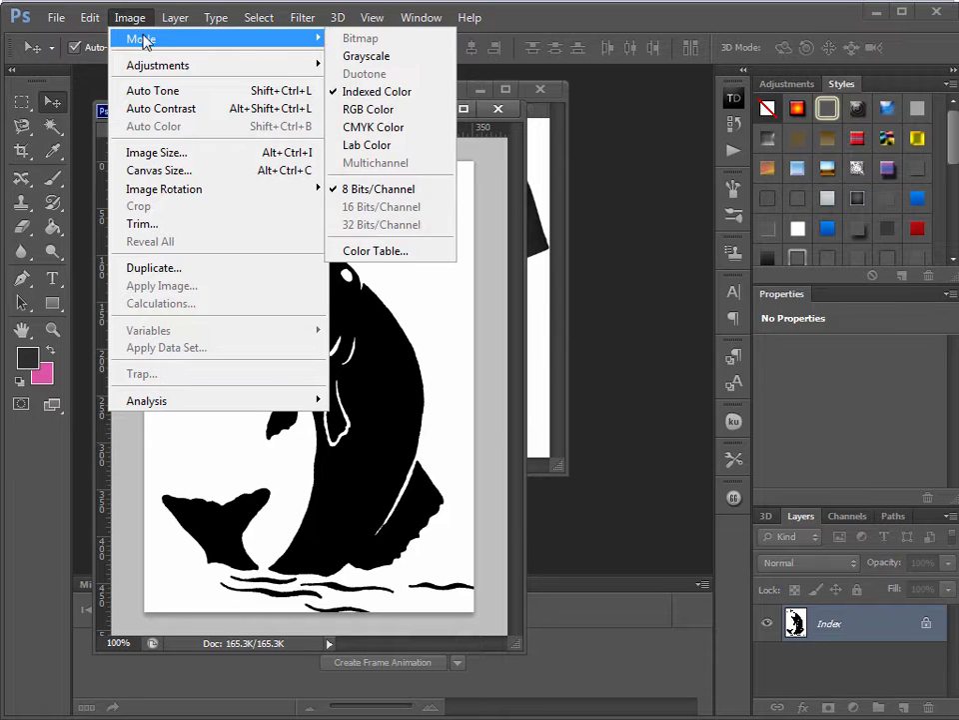
pyautogui.click(406, 113)
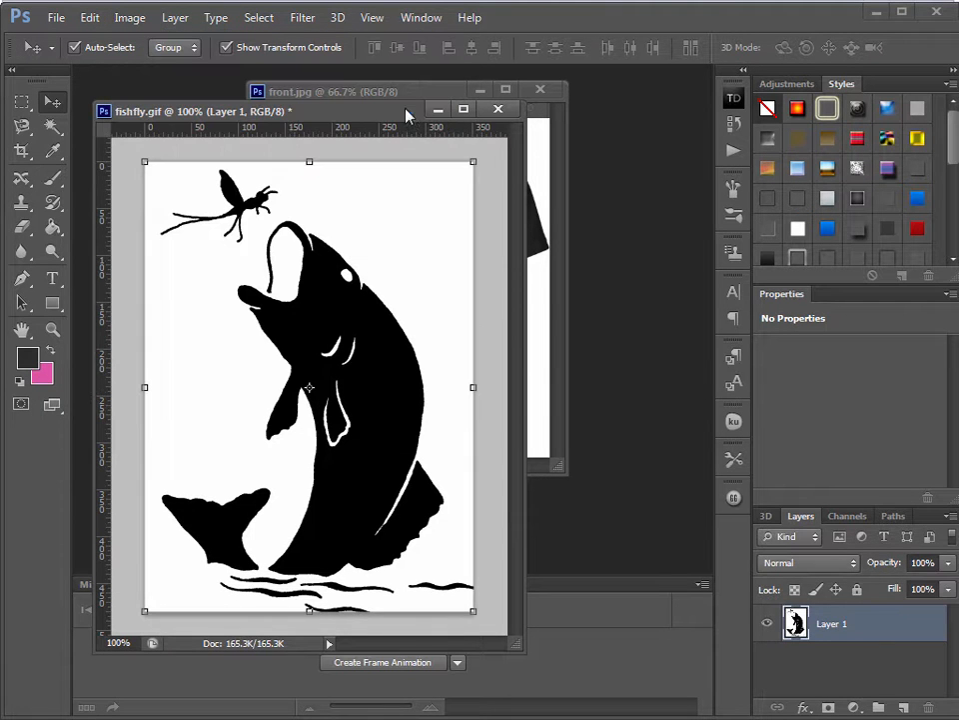
# Duplicate Layer 1 of fishfly.gif within the same document, keeping the suggested name
pyautogui.rightClick(852, 624)
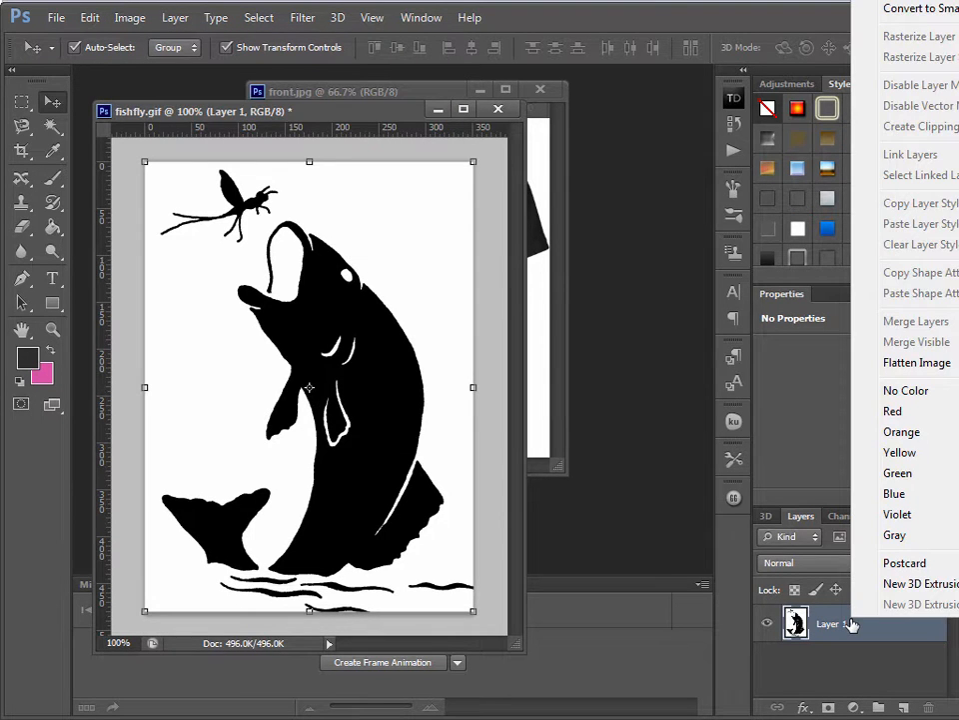
pyautogui.click(927, 9)
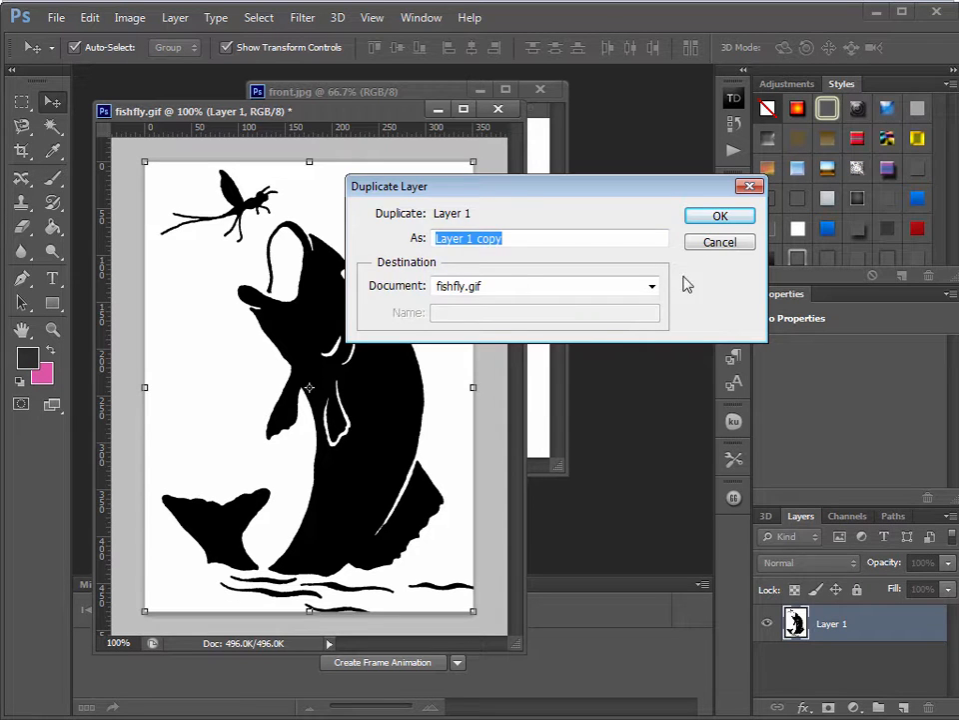
pyautogui.click(719, 216)
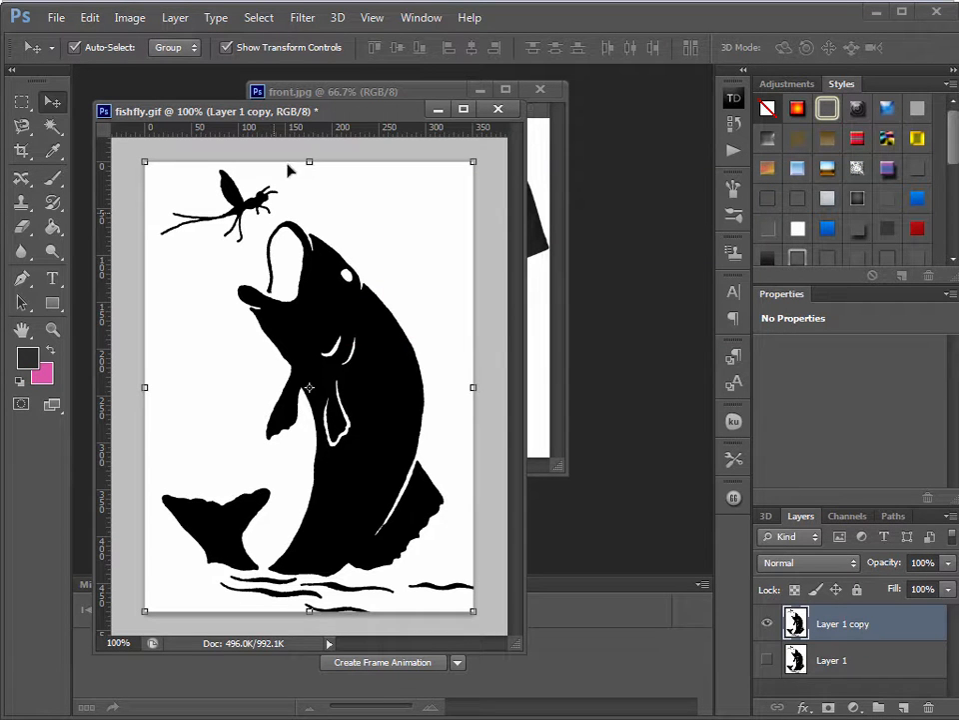
# Select the white background of the duplicated fish layer with a sampled Color Range, delete it and clear the selection
pyautogui.click(259, 17)
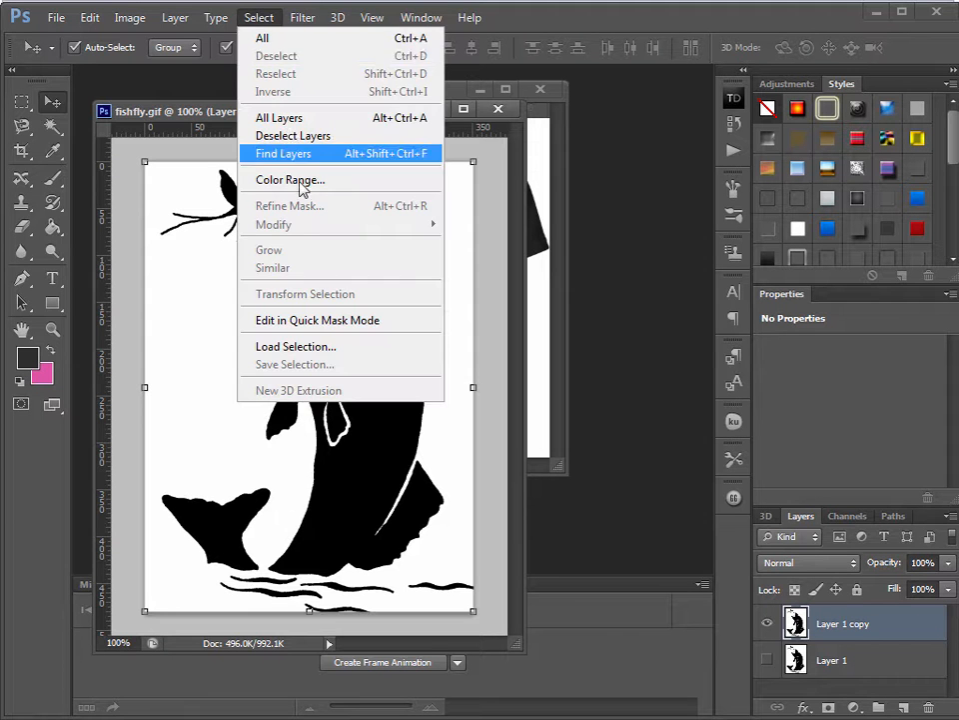
pyautogui.click(299, 180)
pyautogui.click(401, 195)
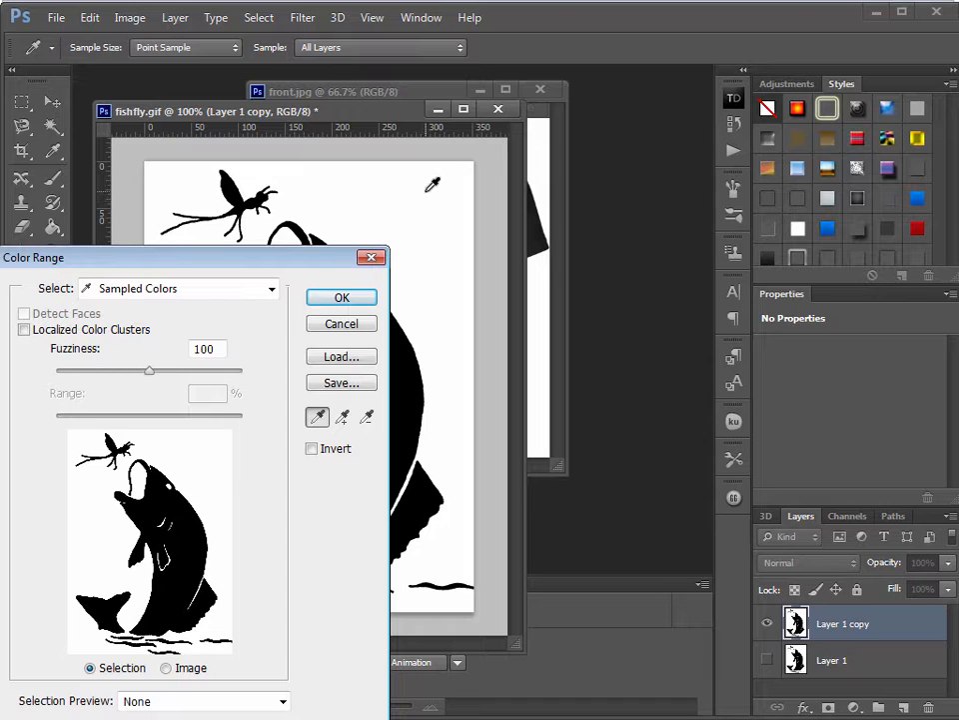
pyautogui.click(189, 298)
pyautogui.click(118, 312)
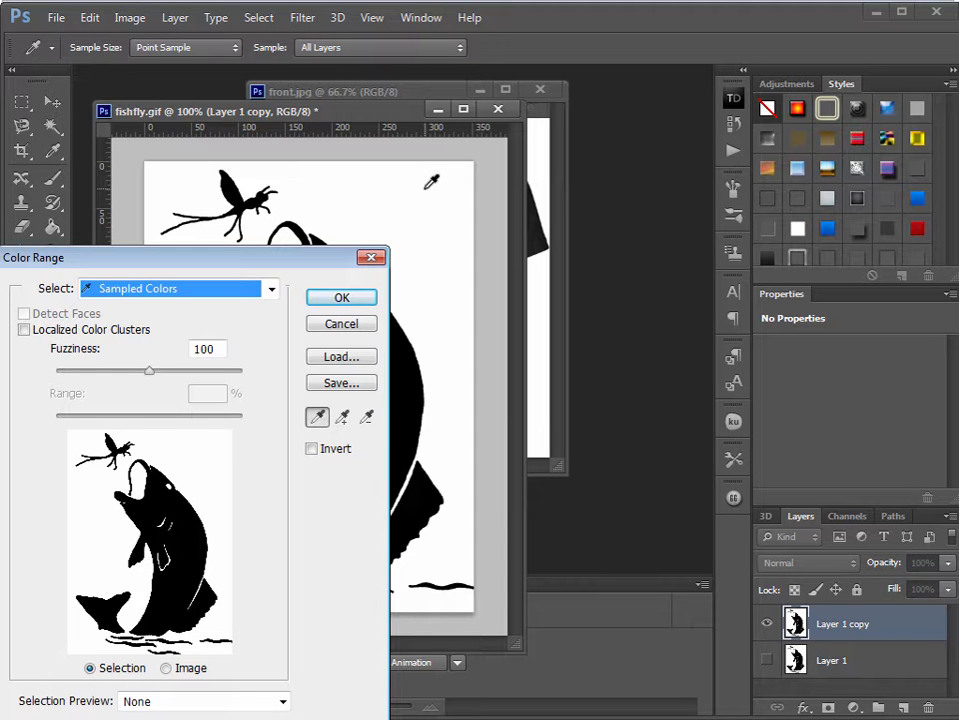
pyautogui.click(366, 295)
pyautogui.press('v')
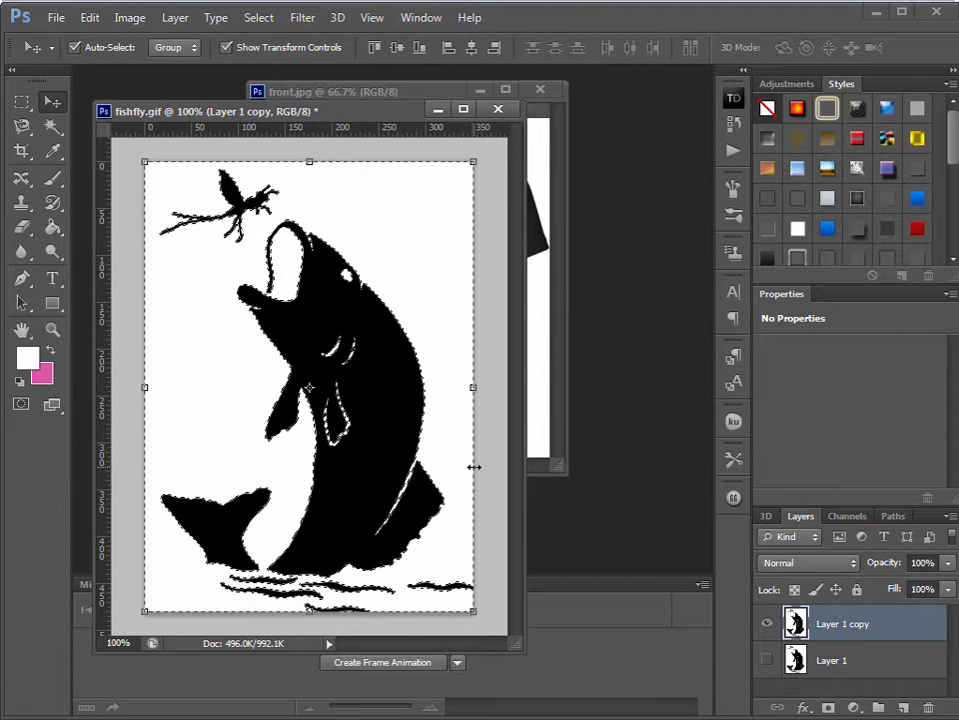
pyautogui.press('Delete')
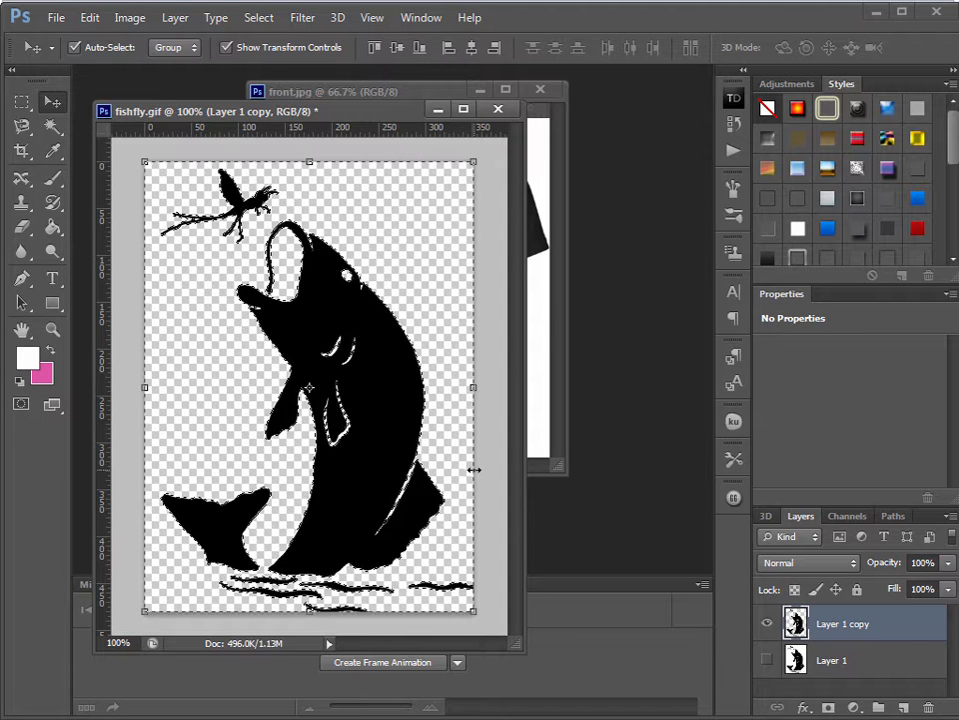
pyautogui.hotkey('ctrl', 'd')
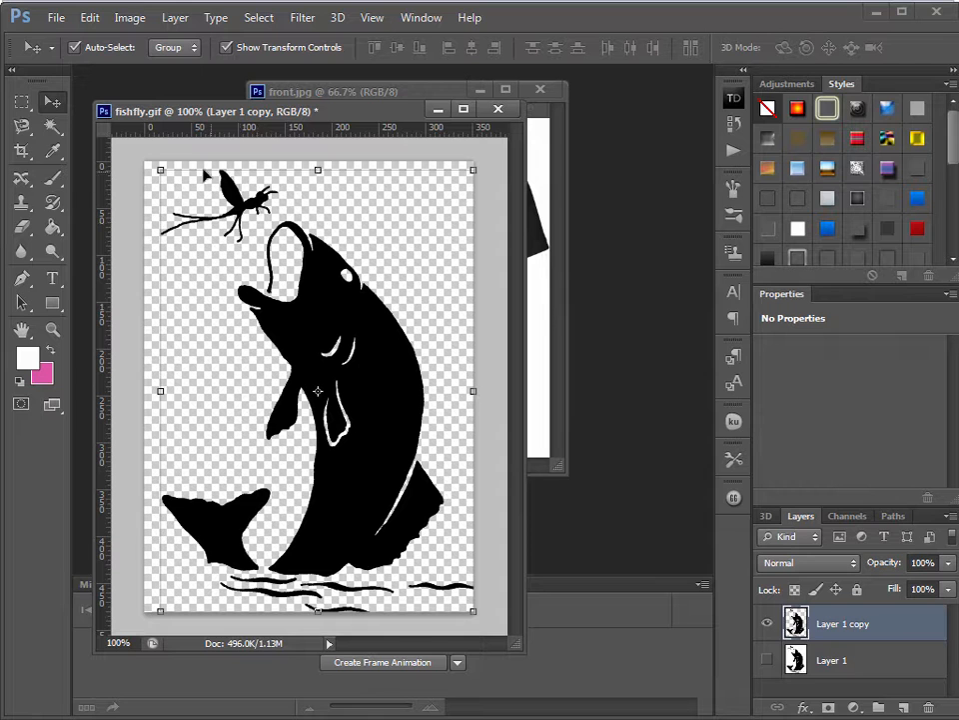
# Erase the fly above the fish's mouth from the duplicated layer
pyautogui.click(22, 227)
pyautogui.moveTo(212, 183)
pyautogui.mouseDown()
pyautogui.moveTo(219, 172)
pyautogui.moveTo(230, 205)
pyautogui.moveTo(254, 200)
pyautogui.moveTo(249, 212)
pyautogui.mouseUp()
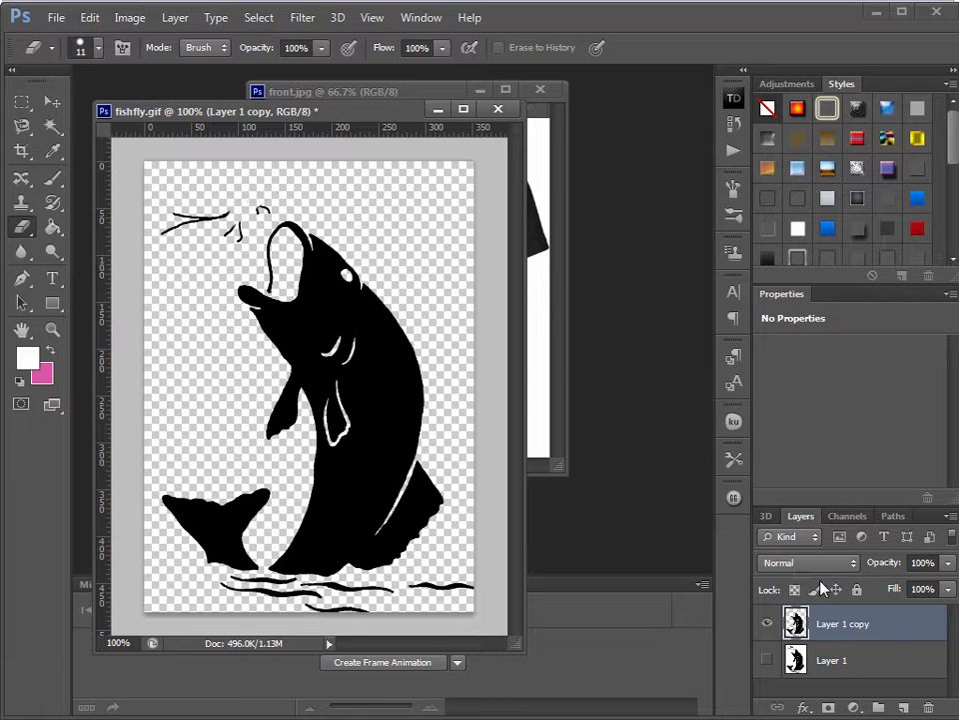
pyautogui.moveTo(239, 210)
pyautogui.mouseDown()
pyautogui.moveTo(172, 232)
pyautogui.moveTo(203, 222)
pyautogui.moveTo(183, 218)
pyautogui.mouseUp()
pyautogui.moveTo(240, 234)
pyautogui.mouseDown()
pyautogui.moveTo(258, 207)
pyautogui.moveTo(272, 210)
pyautogui.mouseUp()
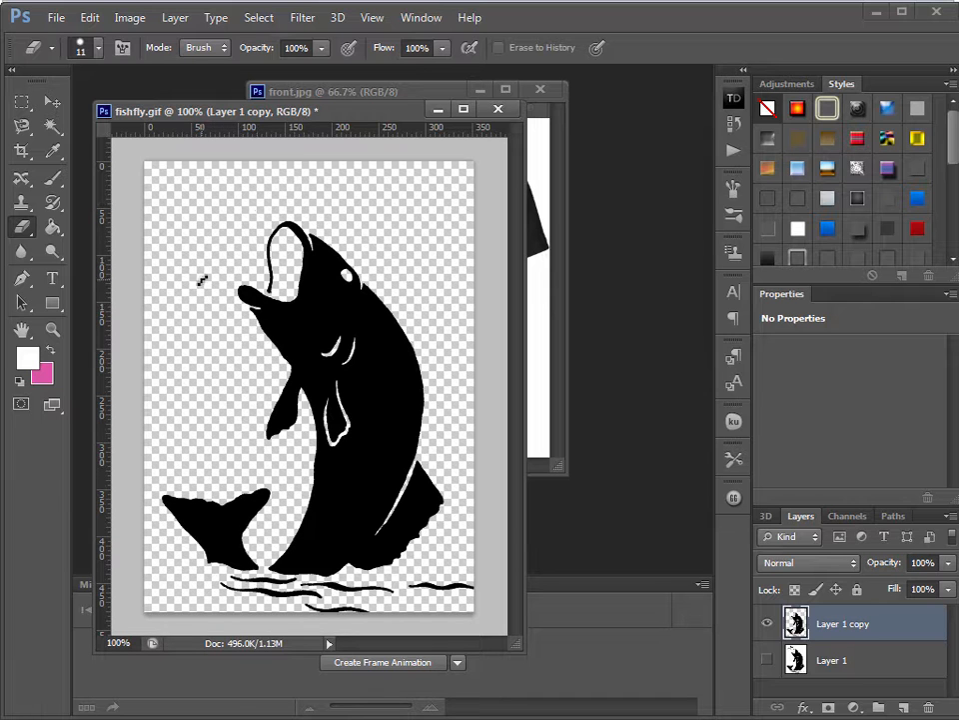
pyautogui.click(53, 106)
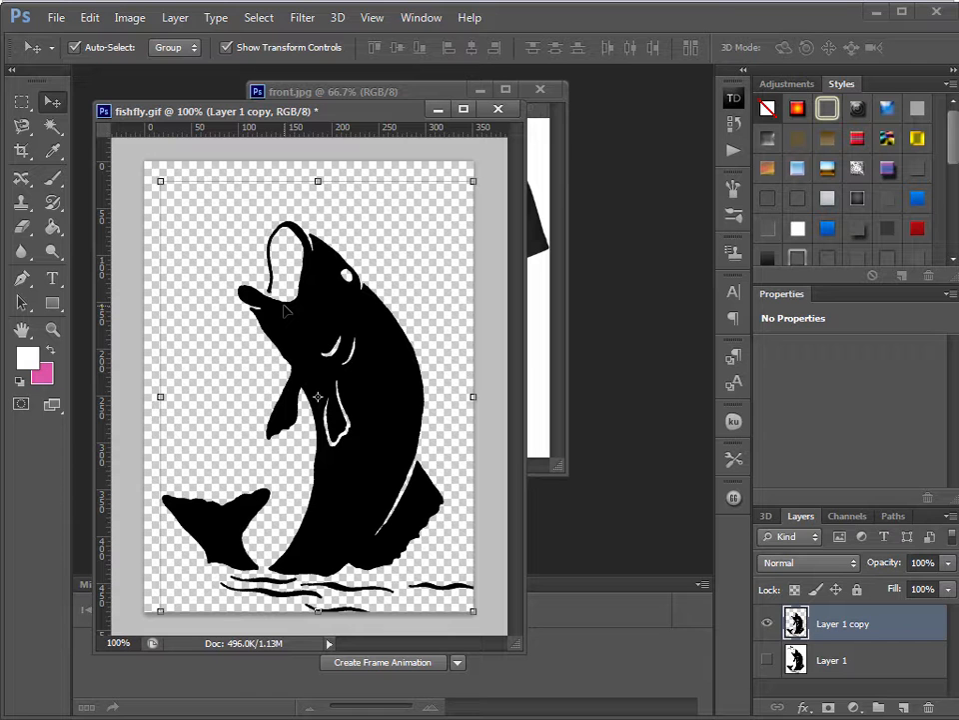
# Apply a white Color Overlay to the duplicated fish layer
pyautogui.doubleClick(900, 627)
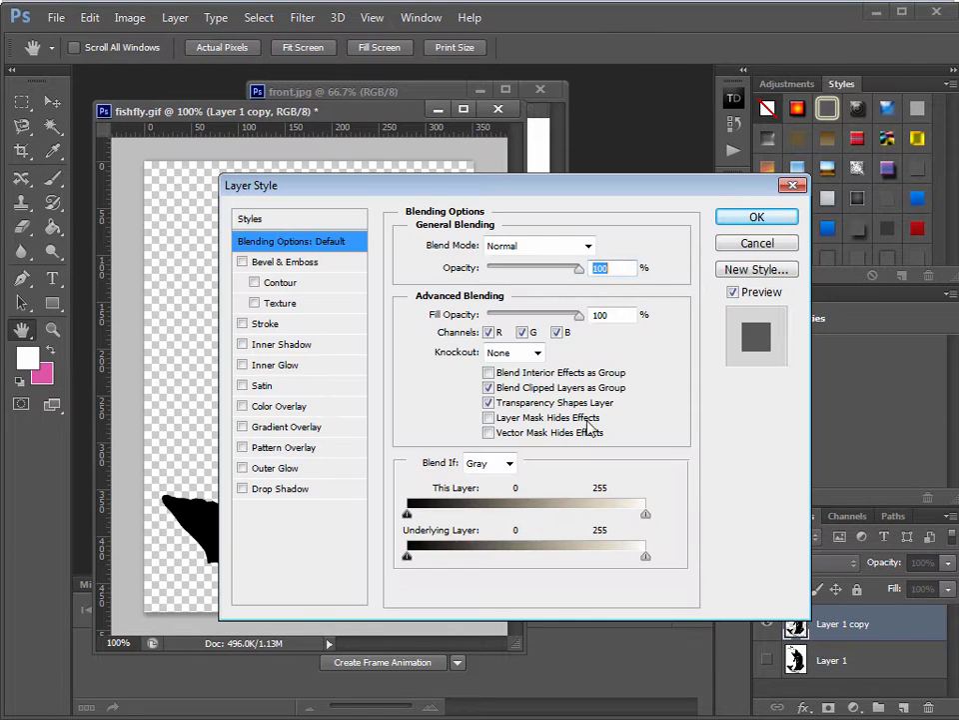
pyautogui.click(295, 406)
pyautogui.click(593, 256)
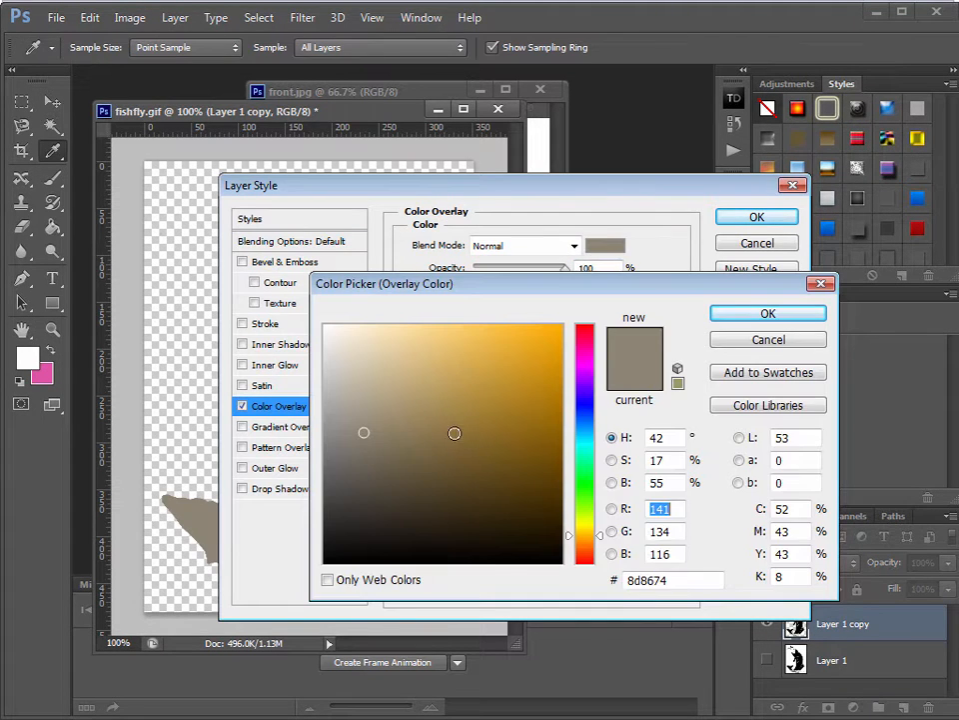
pyautogui.moveTo(454, 435); pyautogui.dragTo(326, 322)
pyautogui.click(734, 312)
pyautogui.click(730, 218)
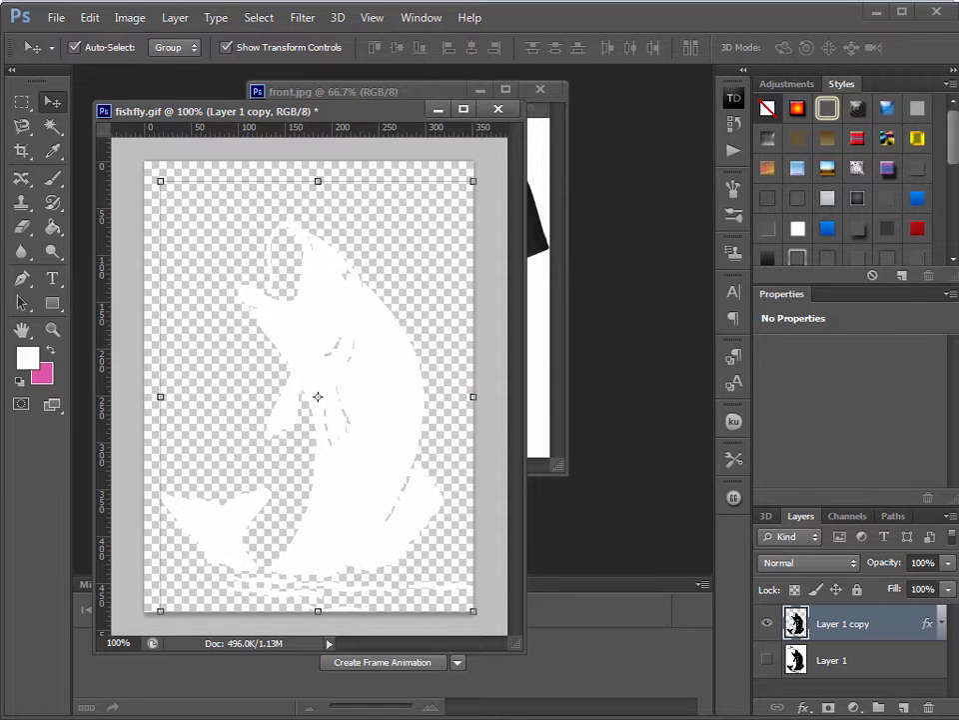
# Bring the white fish layer into design-1.psd and convert it to a smart object
pyautogui.click(559, 100)
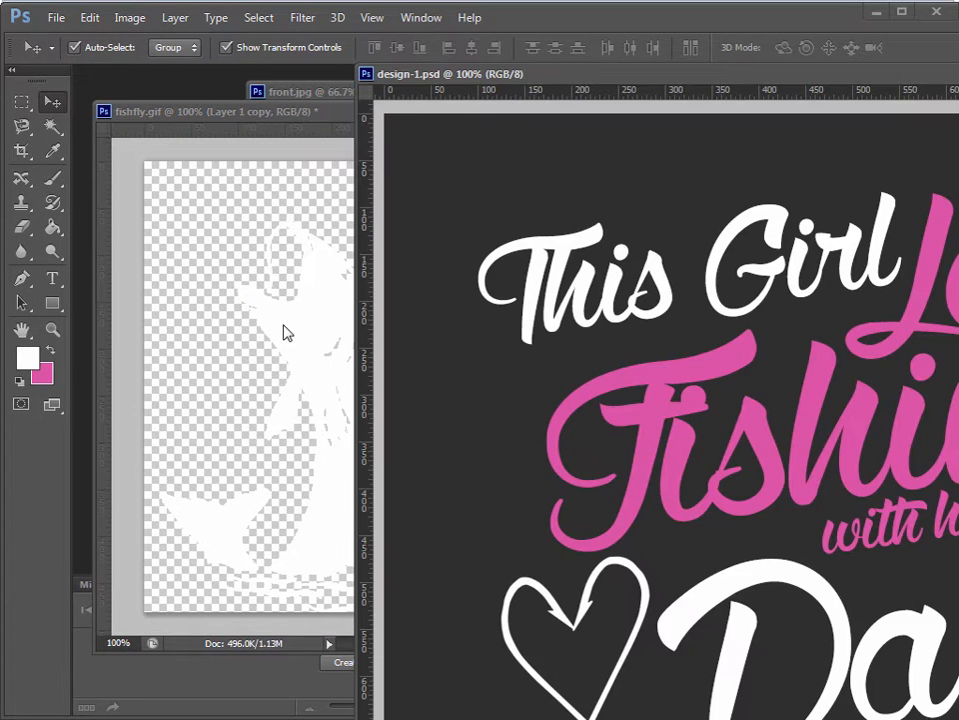
pyautogui.click(283, 327)
pyautogui.moveTo(424, 380); pyautogui.dragTo(880, 494)
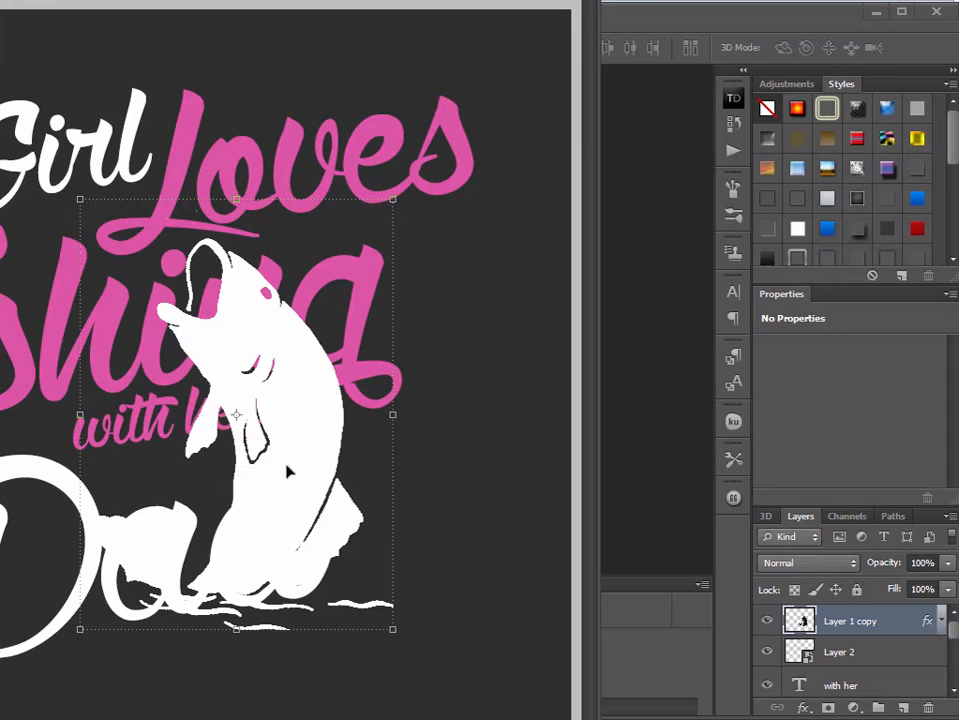
pyautogui.rightClick(893, 640)
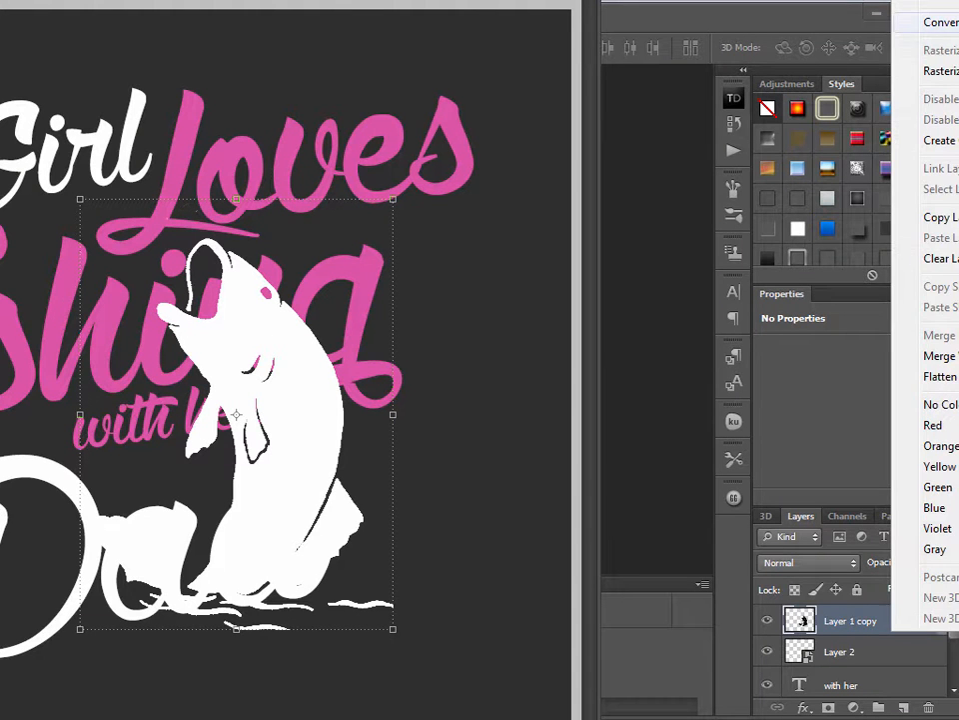
pyautogui.click(914, 21)
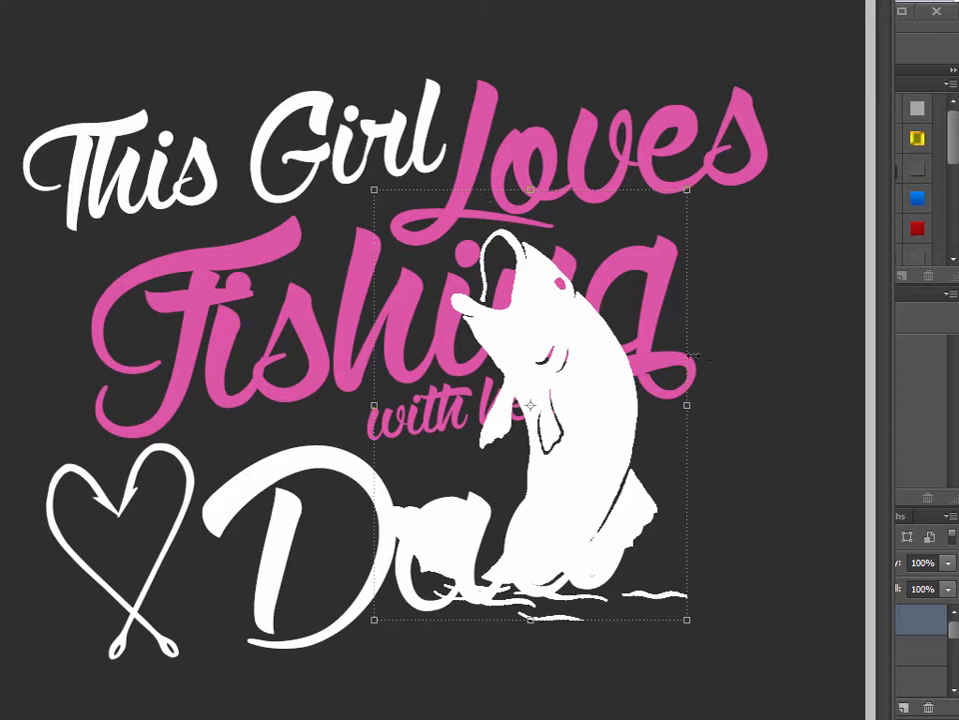
# Shift the lettering and hook heart toward the canvas's left edge and place the fish in the lower-right corner of the canvas
pyautogui.moveTo(610, 430); pyautogui.dragTo(797, 430)
pyautogui.hotkey('ctrl', 't')
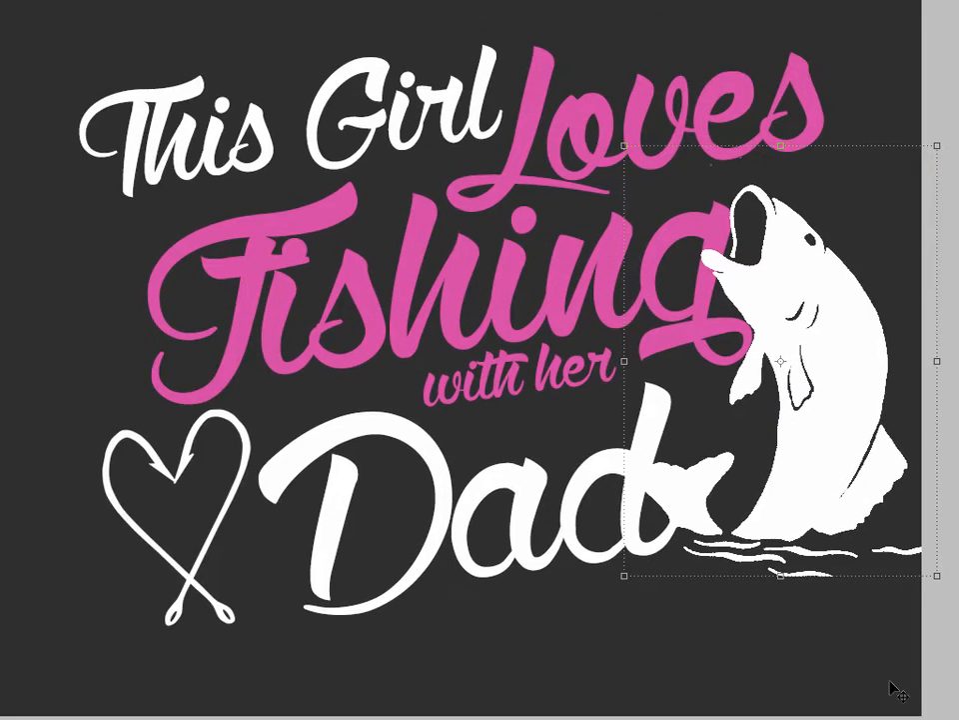
pyautogui.moveTo(20, 70); pyautogui.dragTo(629, 589)
pyautogui.moveTo(644, 527); pyautogui.dragTo(564, 517)
pyautogui.click(833, 662)
pyautogui.moveTo(765, 329); pyautogui.dragTo(868, 577)
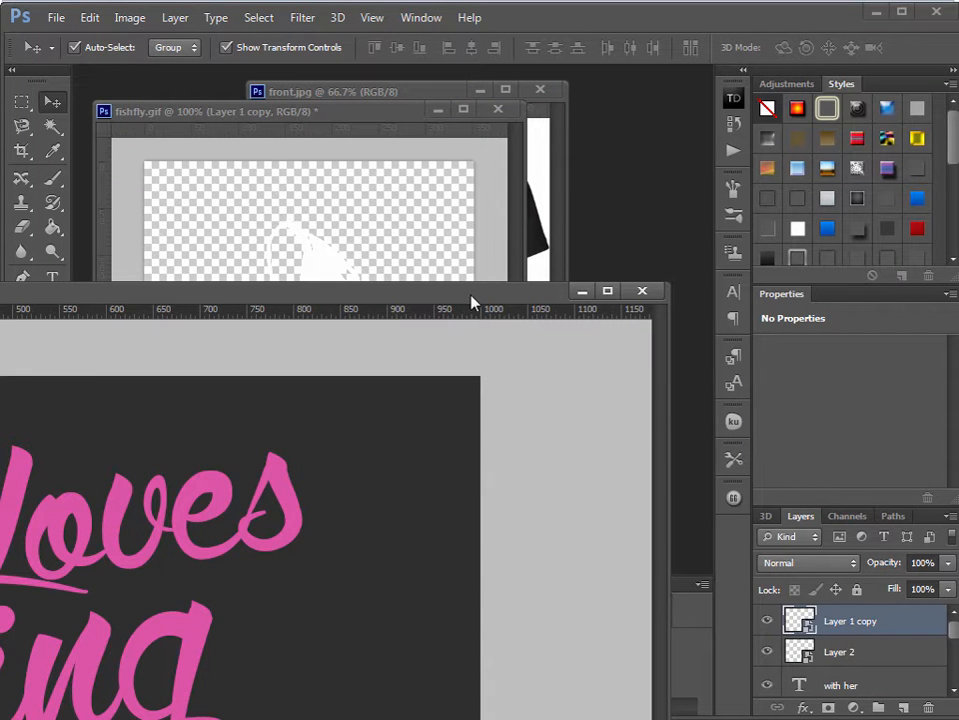
# Rasterize the fish layer, remove stray specks beside the fish's head and clear the selection
pyautogui.click(583, 291)
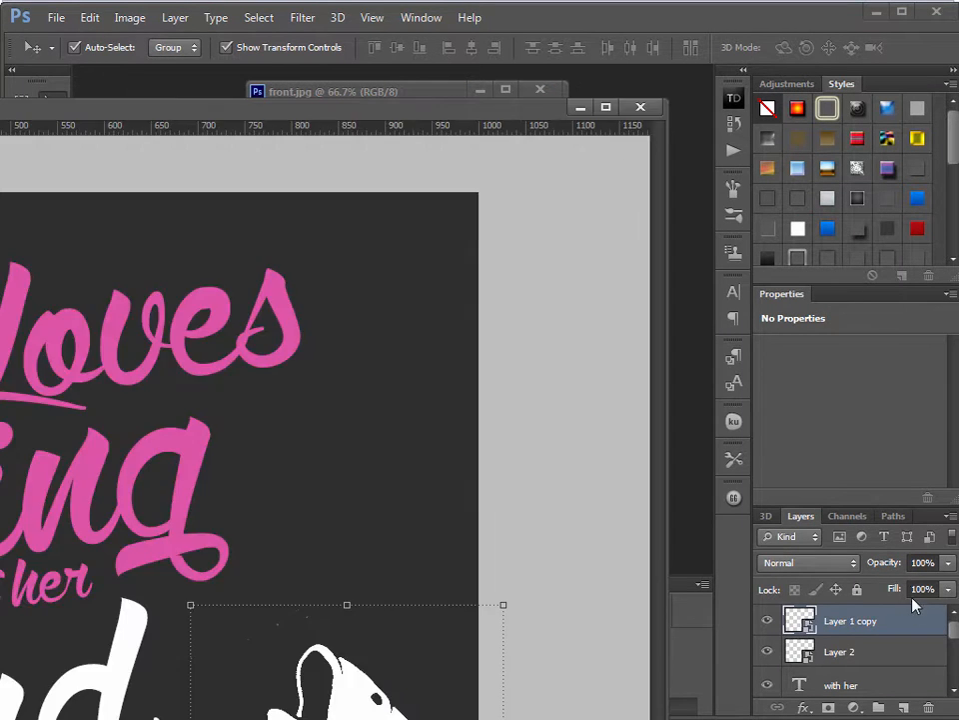
pyautogui.rightClick(893, 625)
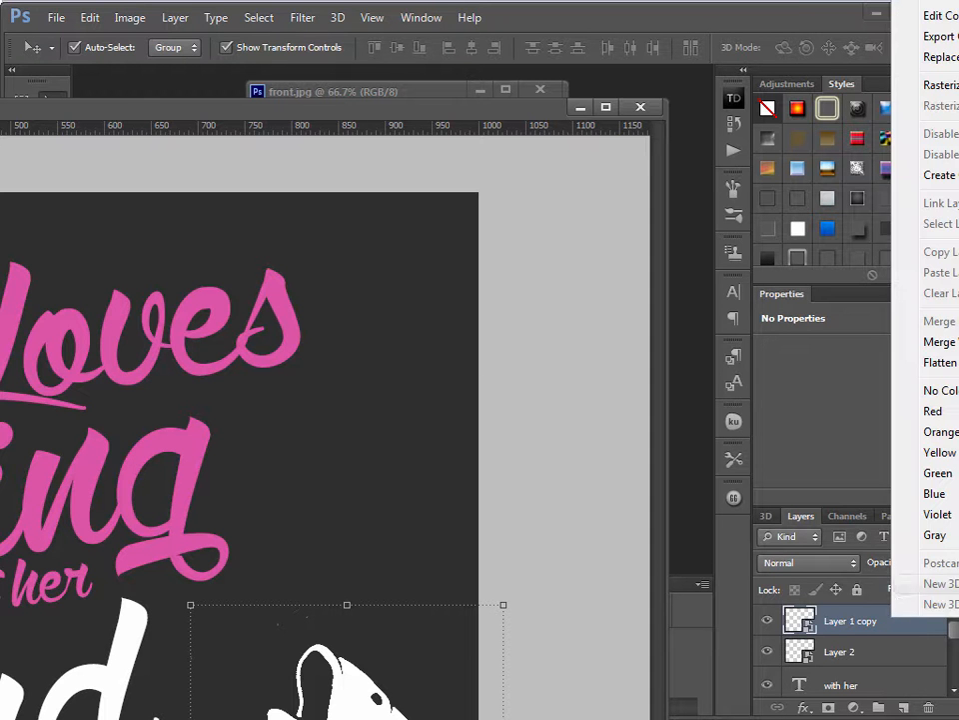
pyautogui.click(939, 85)
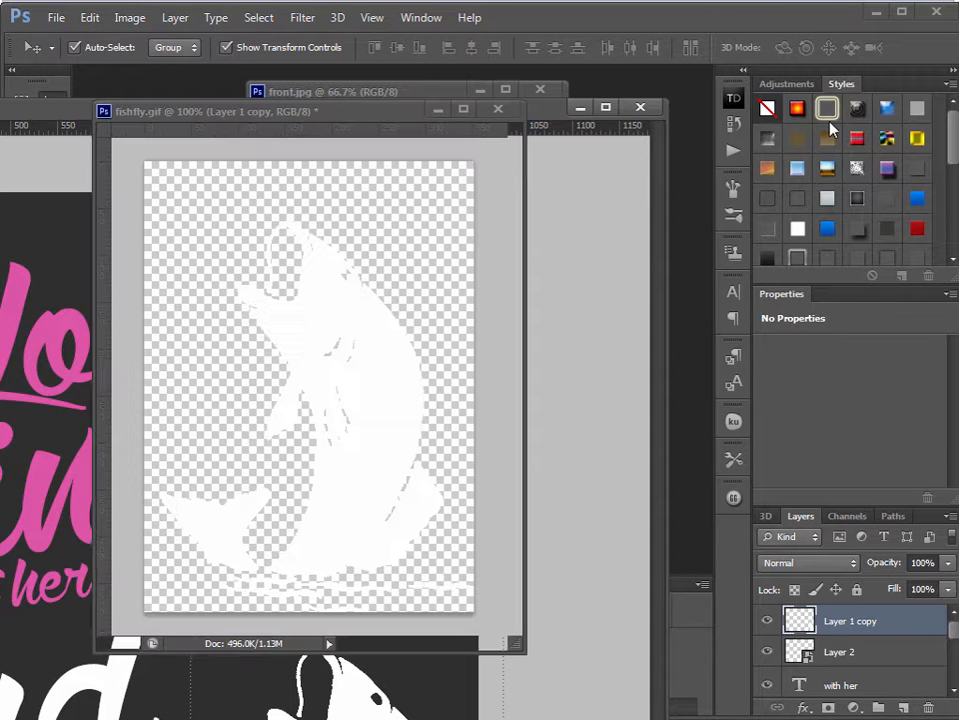
pyautogui.press('m')
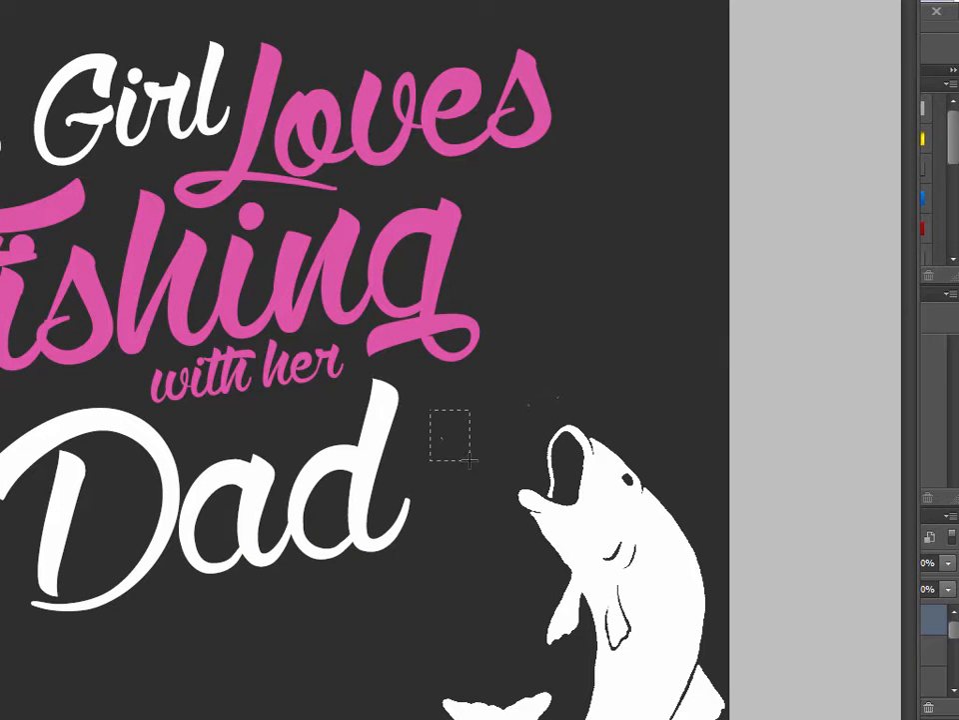
pyautogui.moveTo(477, 378); pyautogui.dragTo(524, 437)
pyautogui.hotkey('ctrl', 'd')
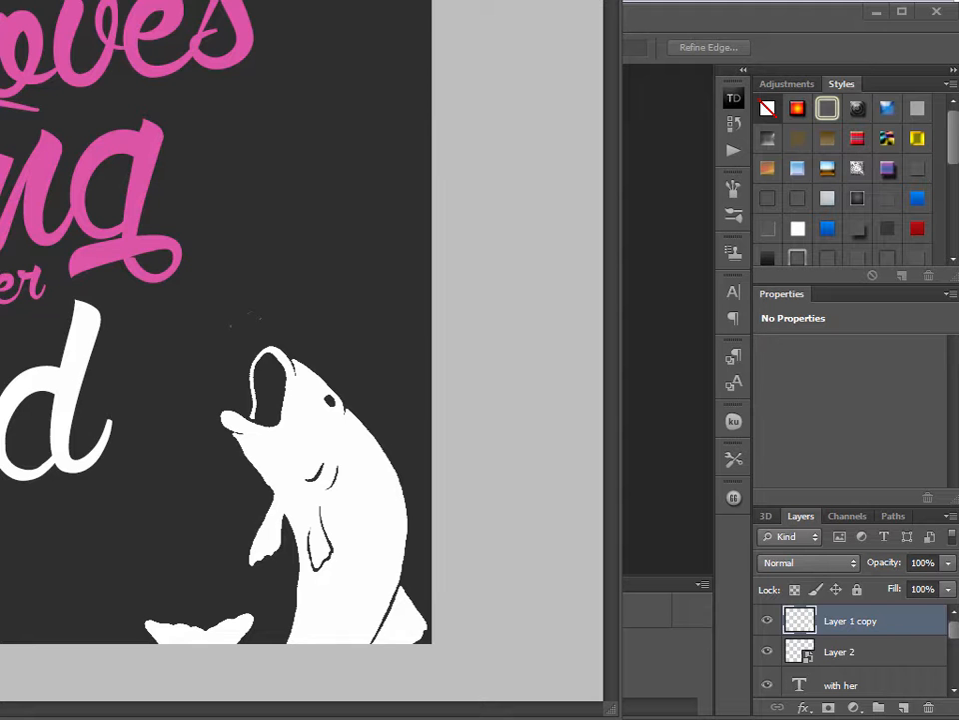
# Move the fish up and slightly left so that its tail and the water lines fit inside the canvas beside "Dad"
pyautogui.moveTo(610, 710); pyautogui.dragTo(500, 703)
pyautogui.moveTo(0, 0); pyautogui.dragTo(376, 228)
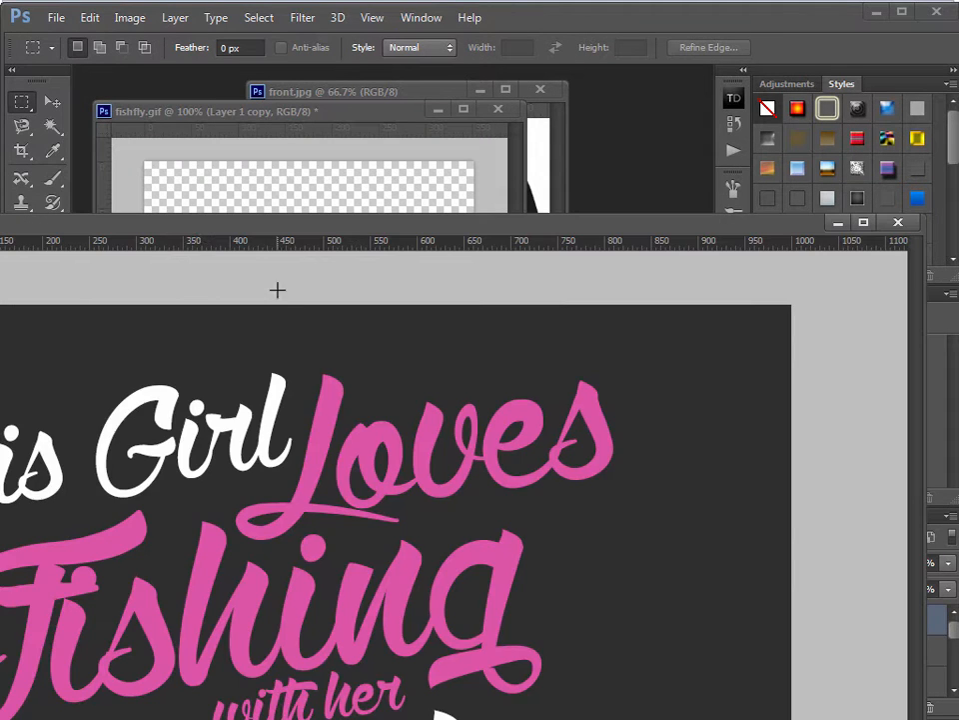
pyautogui.moveTo(199, 225); pyautogui.dragTo(120, 2)
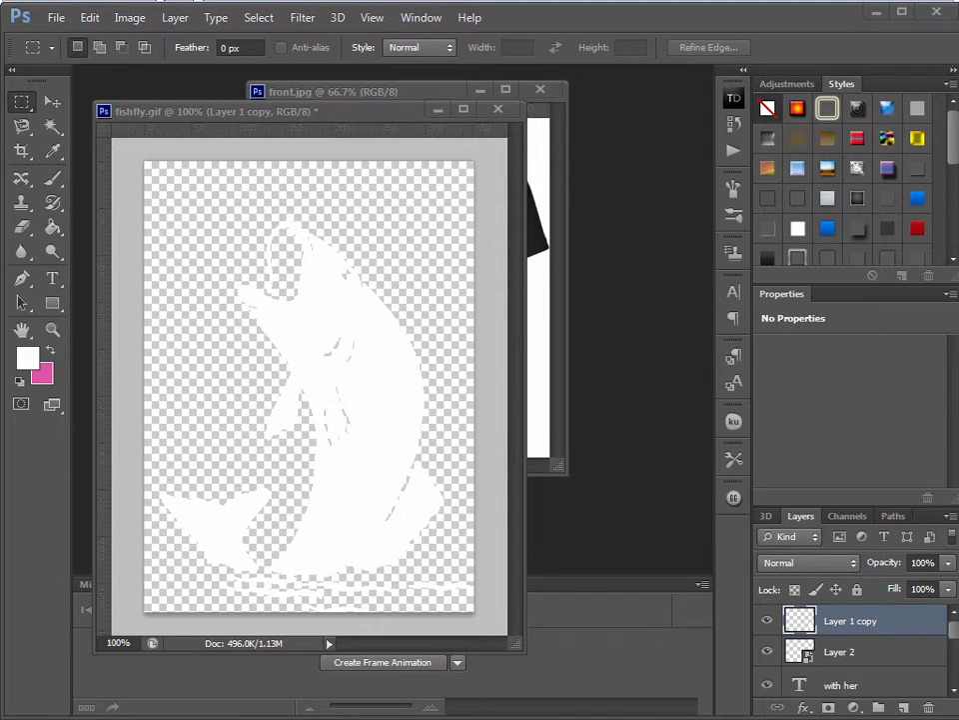
pyautogui.press('z')
pyautogui.click(645, 410)
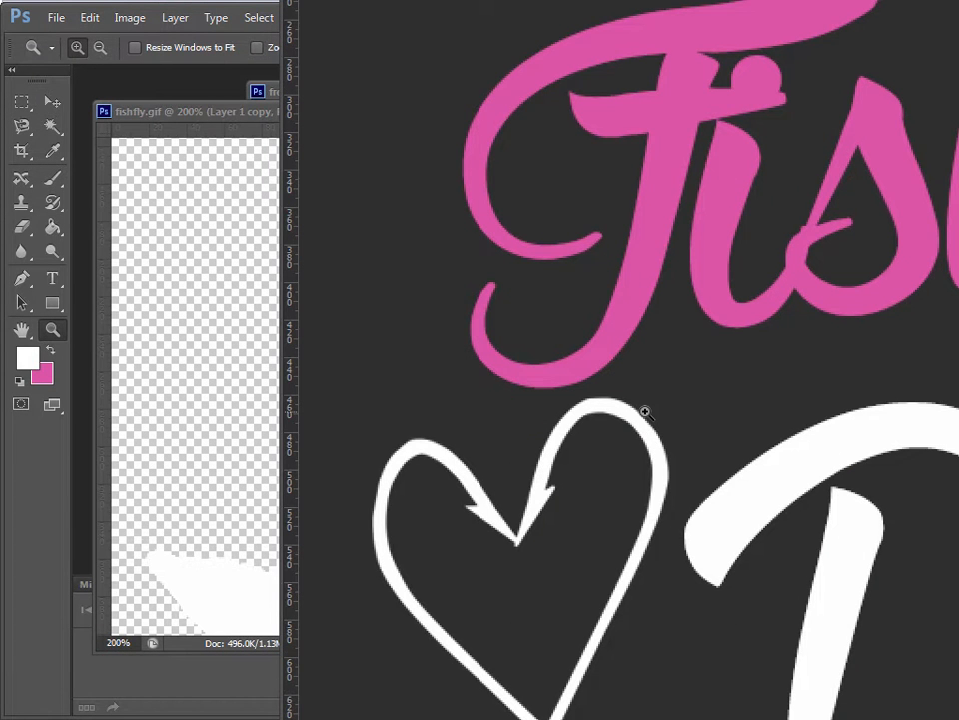
pyautogui.keyDown('alt'); pyautogui.click(645, 412); pyautogui.keyUp('alt')
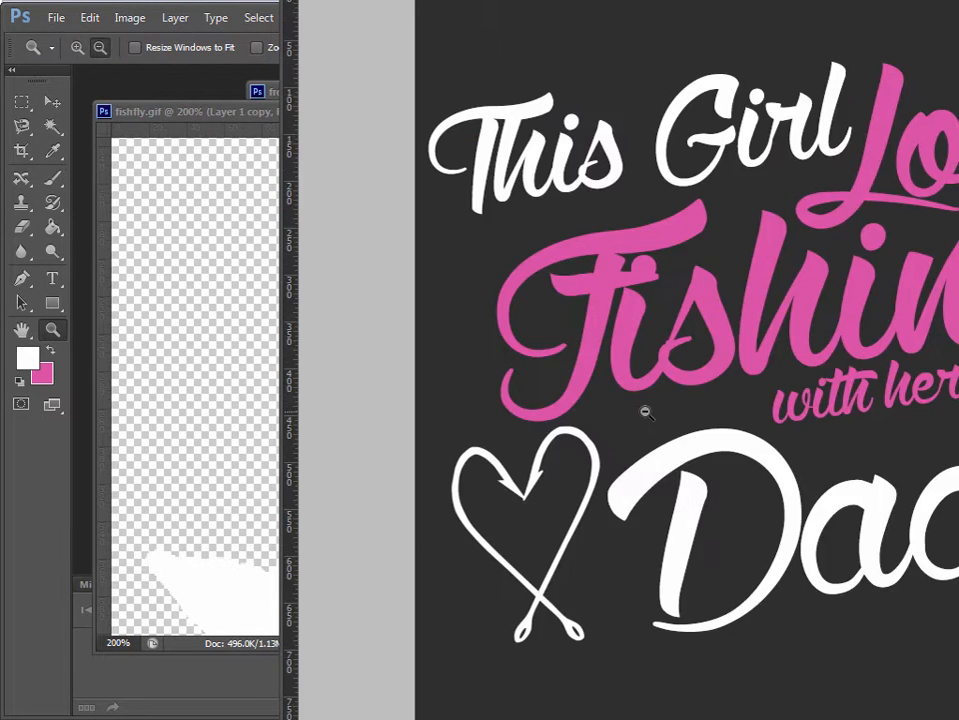
pyautogui.keyDown('alt'); pyautogui.click(645, 412); pyautogui.keyUp('alt')
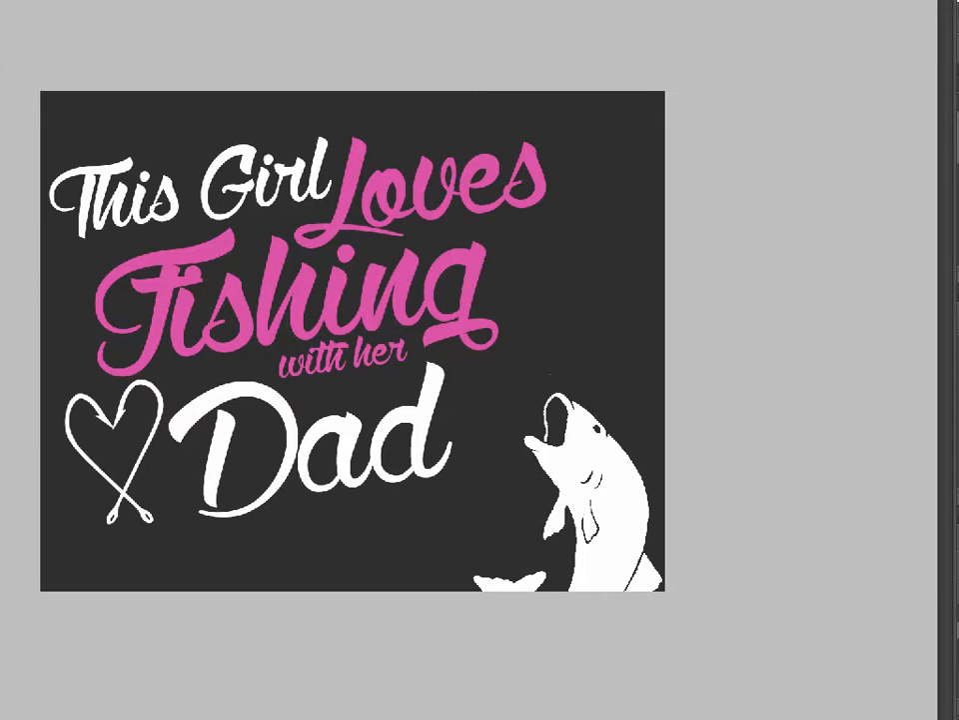
pyautogui.moveTo(954, 3); pyautogui.dragTo(507, 182)
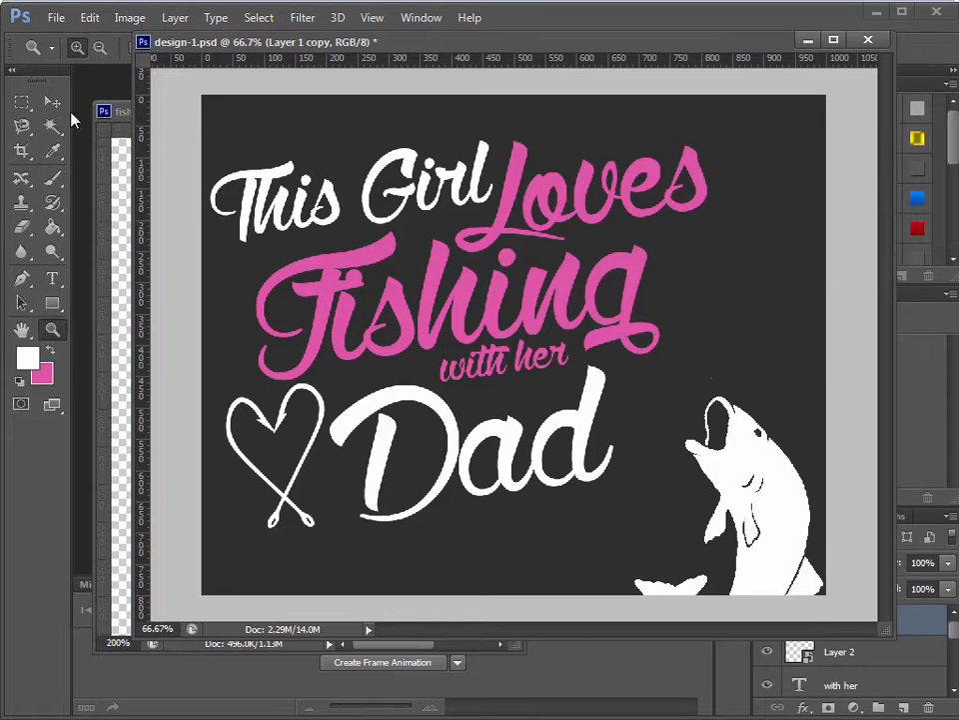
pyautogui.click(52, 102)
pyautogui.moveTo(762, 513); pyautogui.dragTo(744, 432)
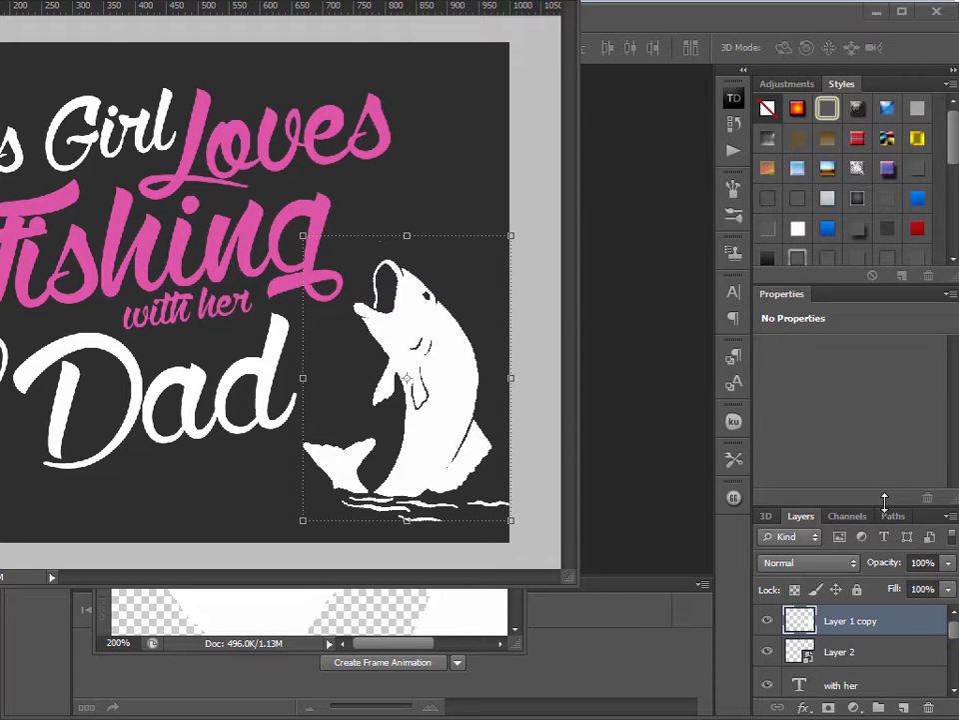
# Add a 3 px outside stroke in bright cyan (00ffe3) to the white fish layer
pyautogui.moveTo(884, 504); pyautogui.dragTo(885, 423)
pyautogui.doubleClick(891, 541)
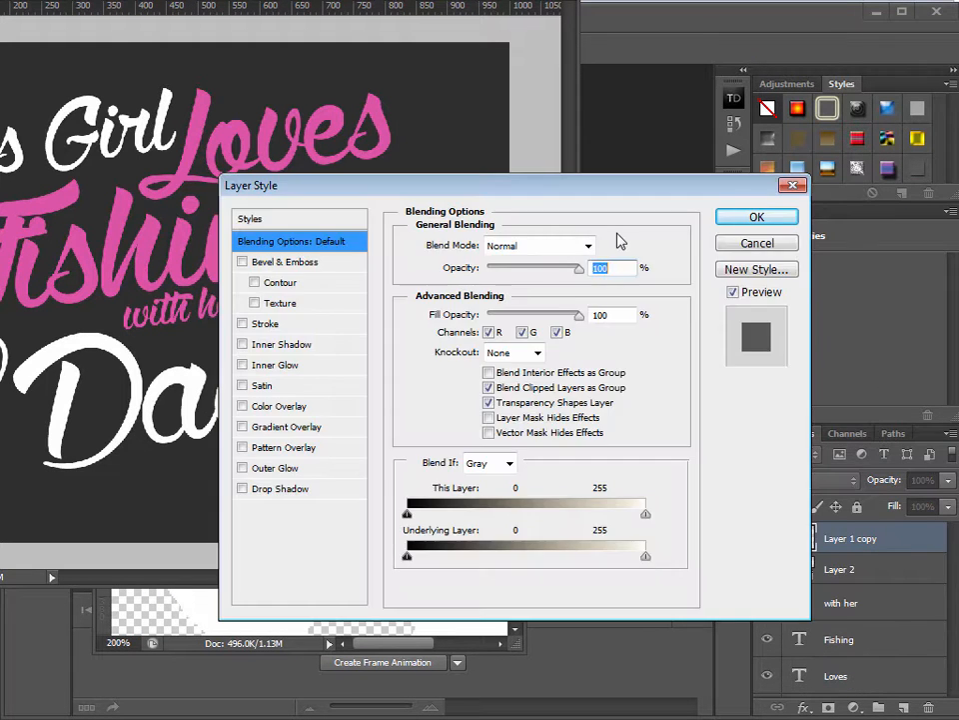
pyautogui.moveTo(510, 190); pyautogui.dragTo(753, 223)
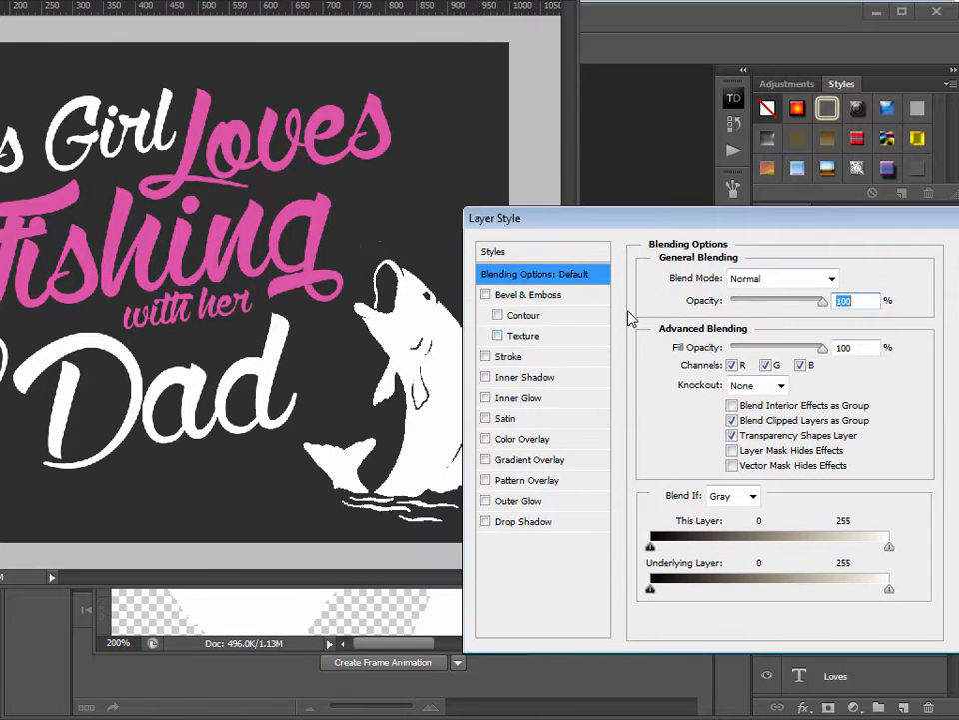
pyautogui.click(530, 357)
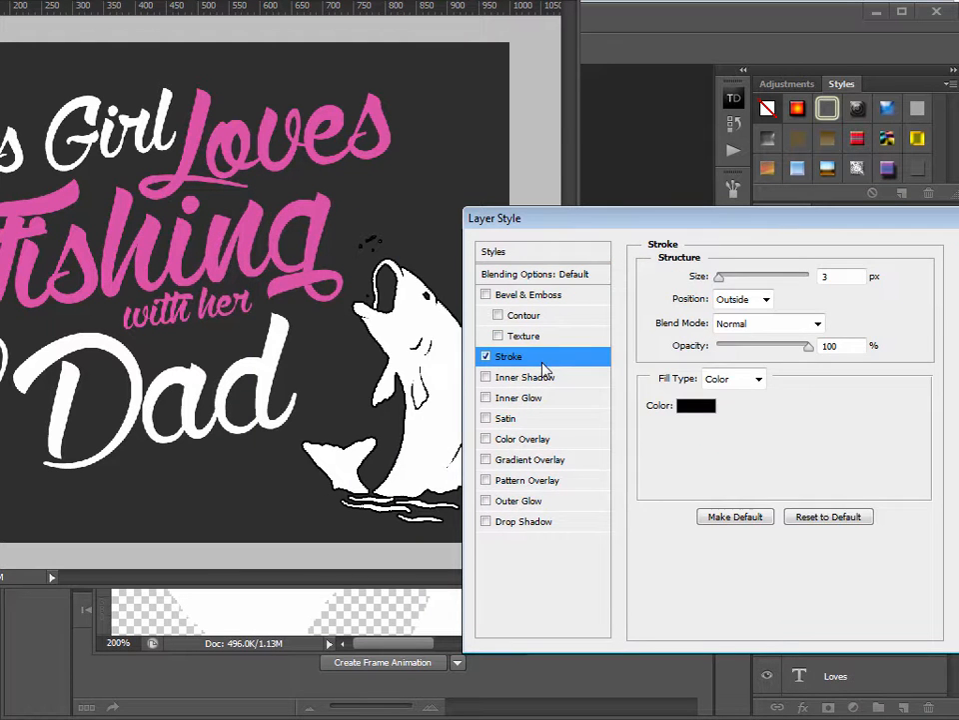
pyautogui.click(705, 413)
pyautogui.moveTo(485, 435); pyautogui.dragTo(562, 325)
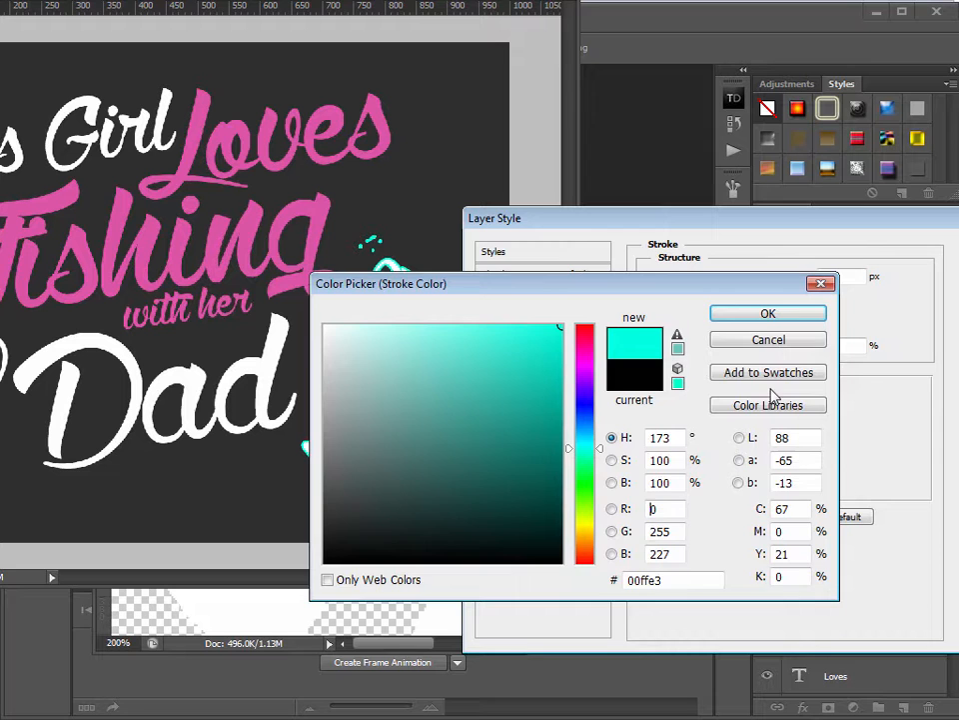
pyautogui.click(769, 313)
pyautogui.moveTo(683, 218); pyautogui.dragTo(892, 204)
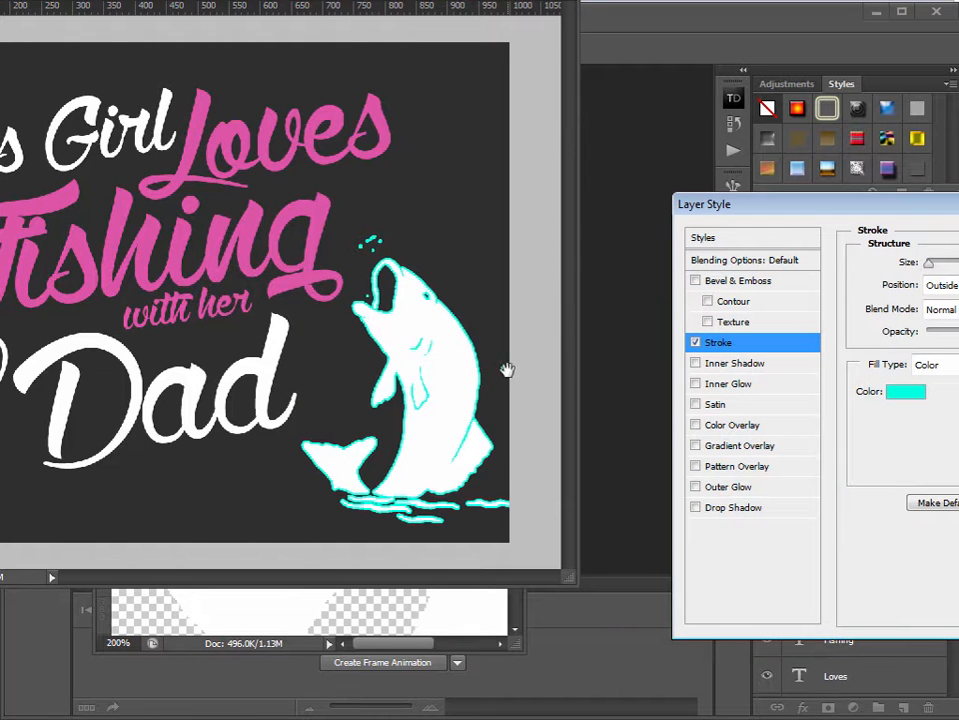
pyautogui.press('Return')
# Move the fish up and left beside "Dad" and erase the cyan-outlined specks around its open mouth
pyautogui.moveTo(456, 386); pyautogui.dragTo(385, 310)
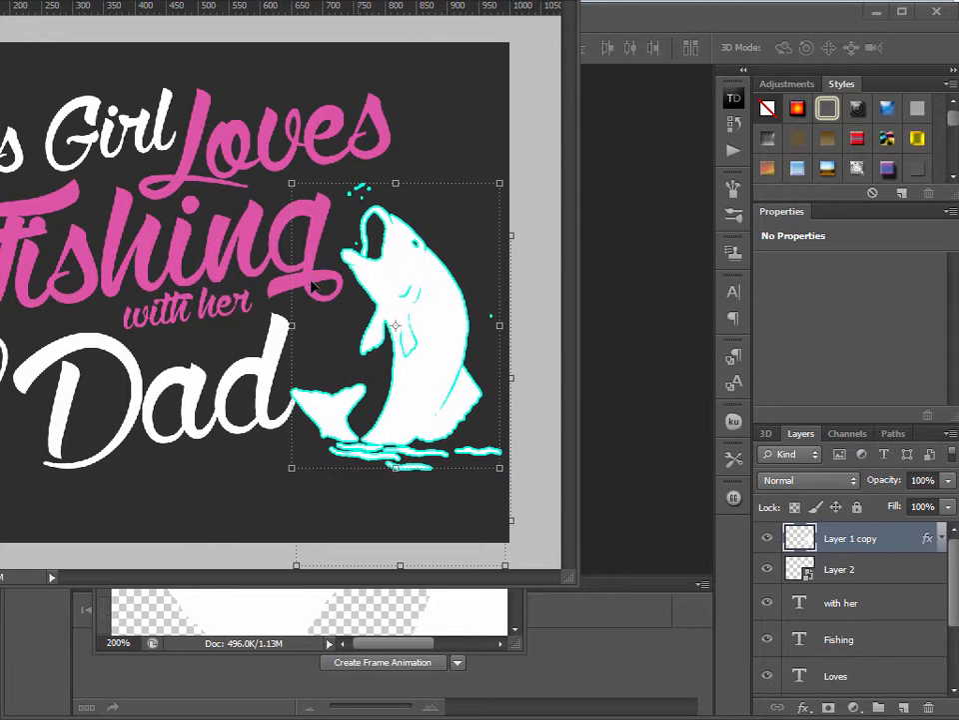
pyautogui.moveTo(436, 1); pyautogui.dragTo(724, 156)
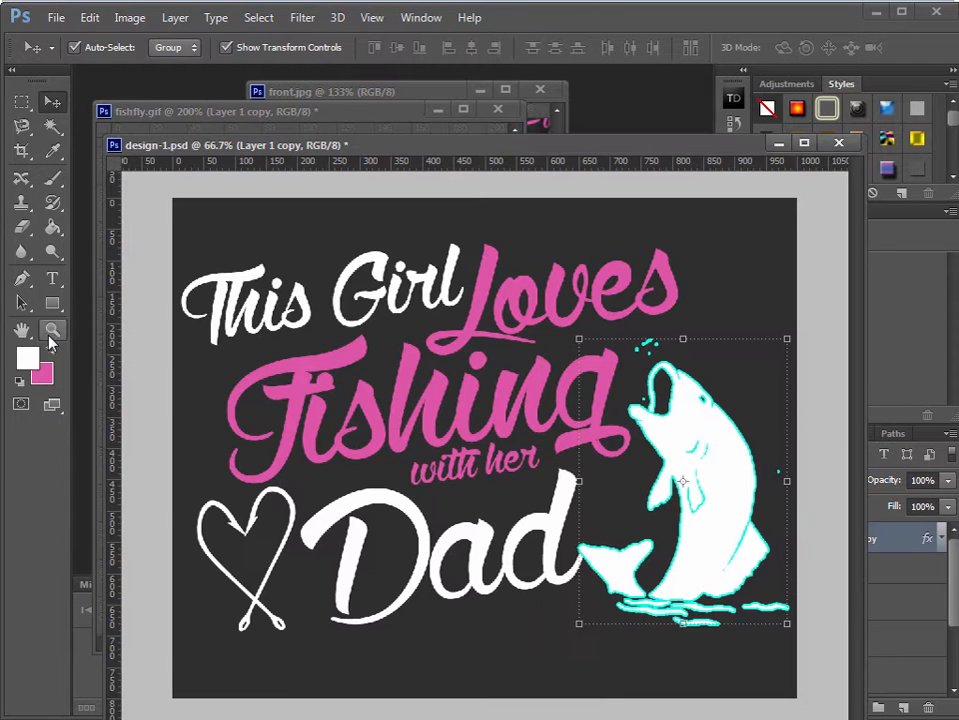
pyautogui.click(51, 331)
pyautogui.click(679, 393)
pyautogui.click(619, 370)
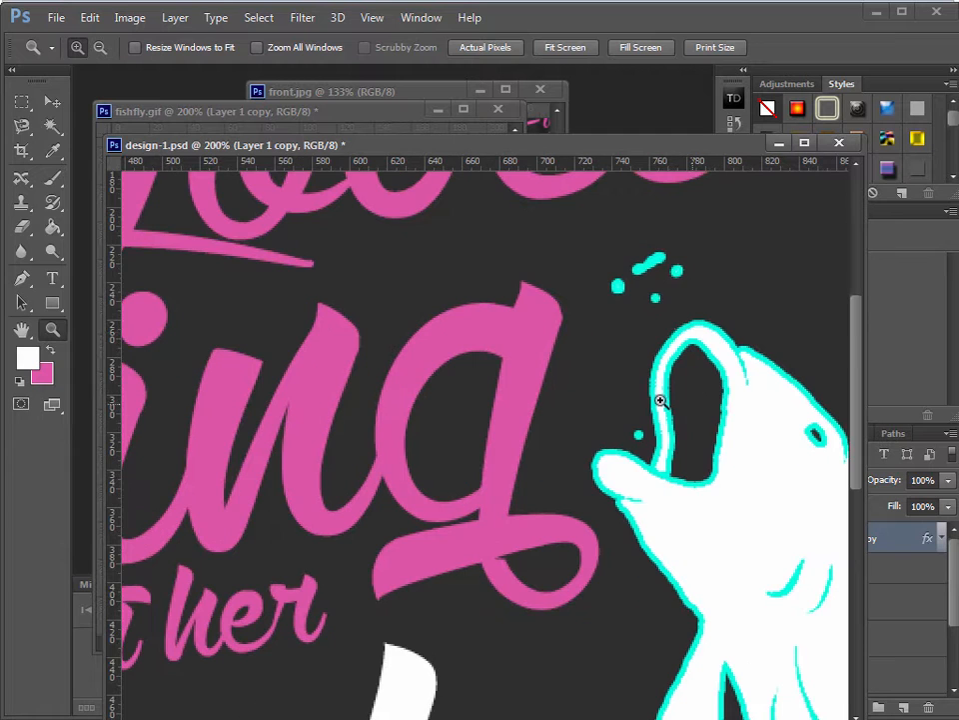
pyautogui.click(21, 227)
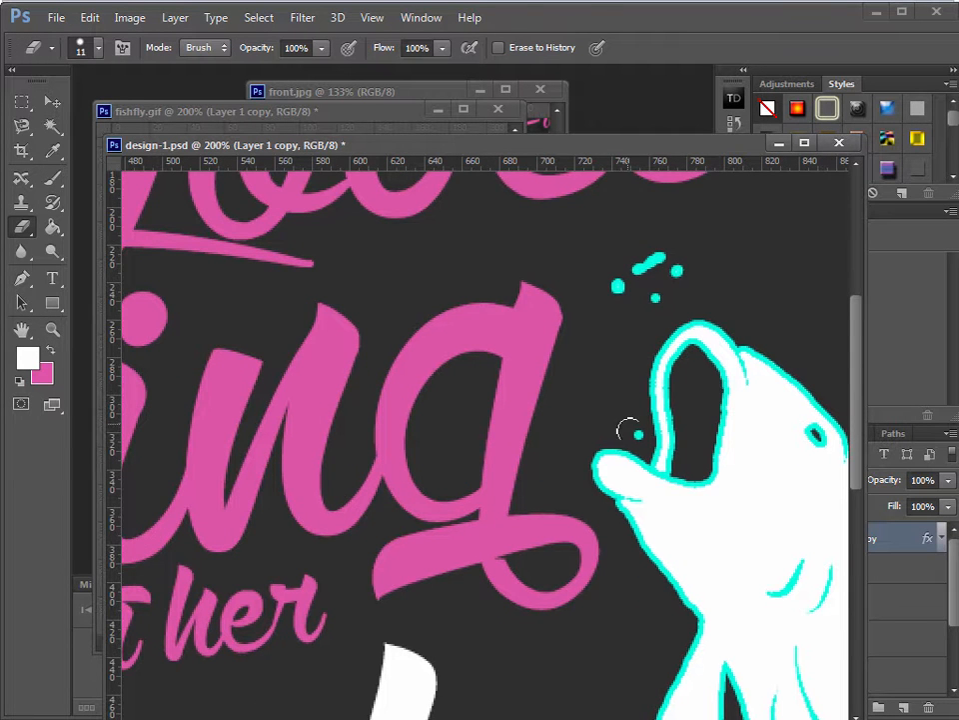
pyautogui.moveTo(621, 315)
pyautogui.mouseDown()
pyautogui.moveTo(659, 255)
pyautogui.moveTo(678, 263)
pyautogui.moveTo(651, 305)
pyautogui.mouseUp()
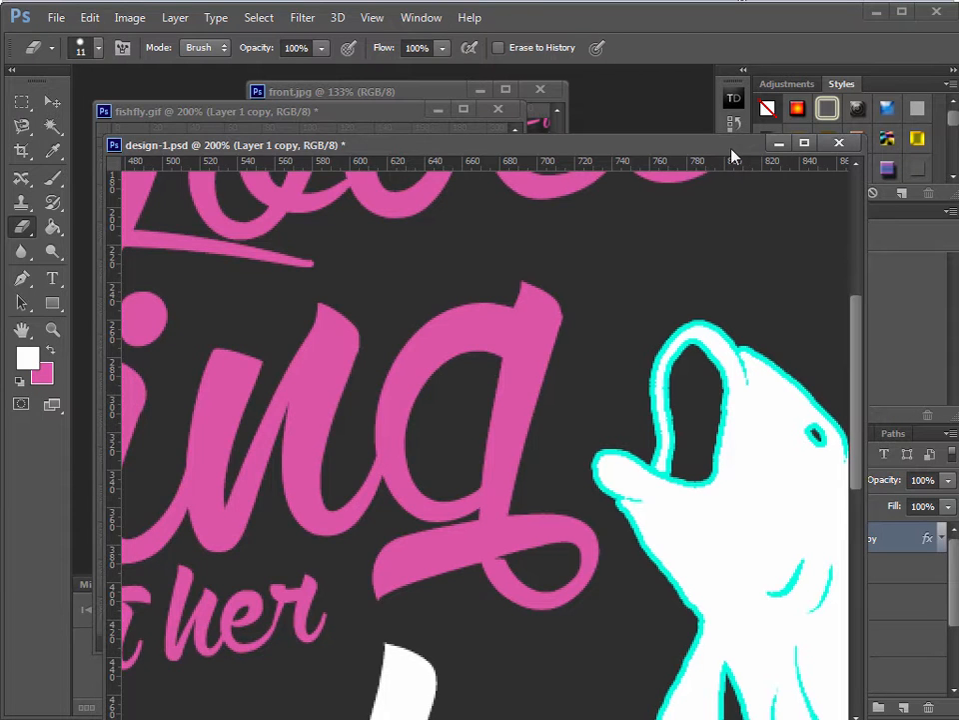
# Erase the remaining stray speck beyond the fish's back and check the whole design at 66.7% zoom
pyautogui.hotkey('ctrl', 'Tab')
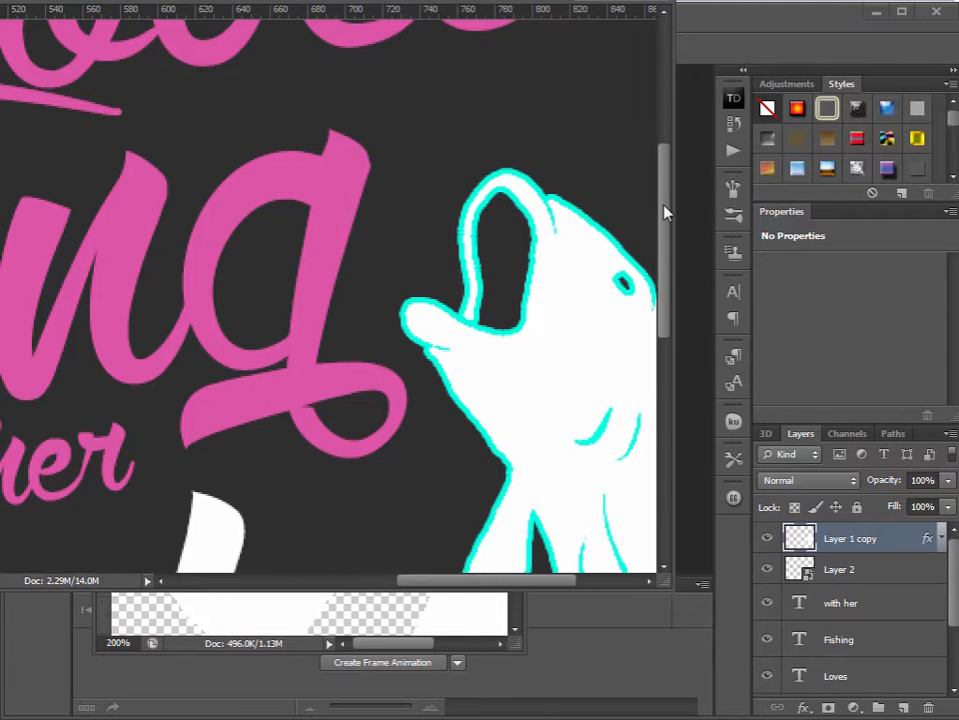
pyautogui.moveTo(665, 208); pyautogui.dragTo(665, 314)
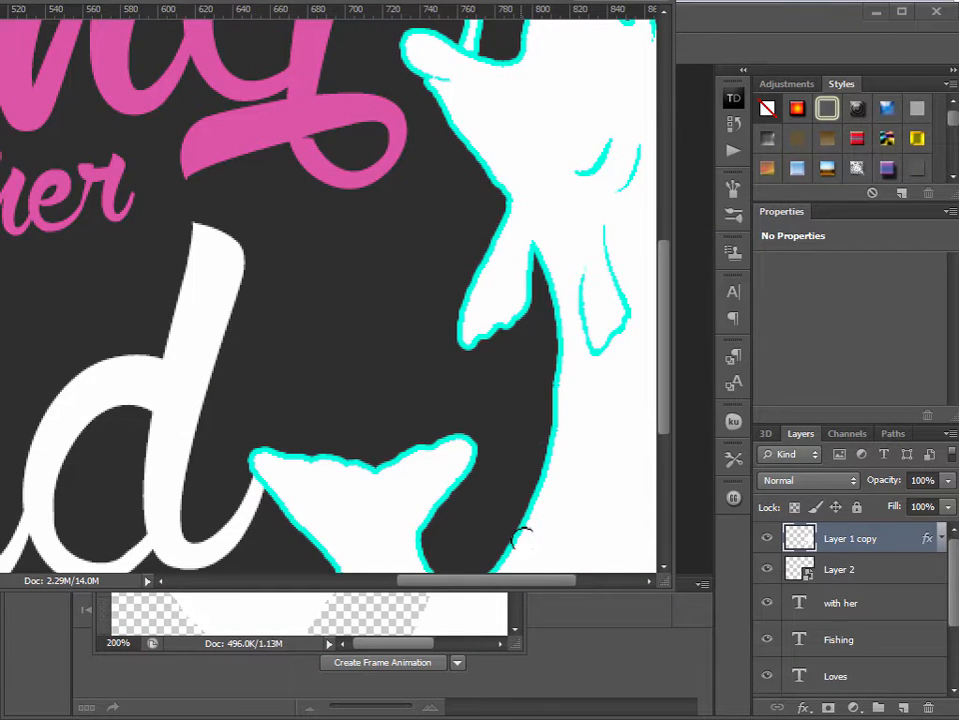
pyautogui.moveTo(517, 580); pyautogui.dragTo(623, 598)
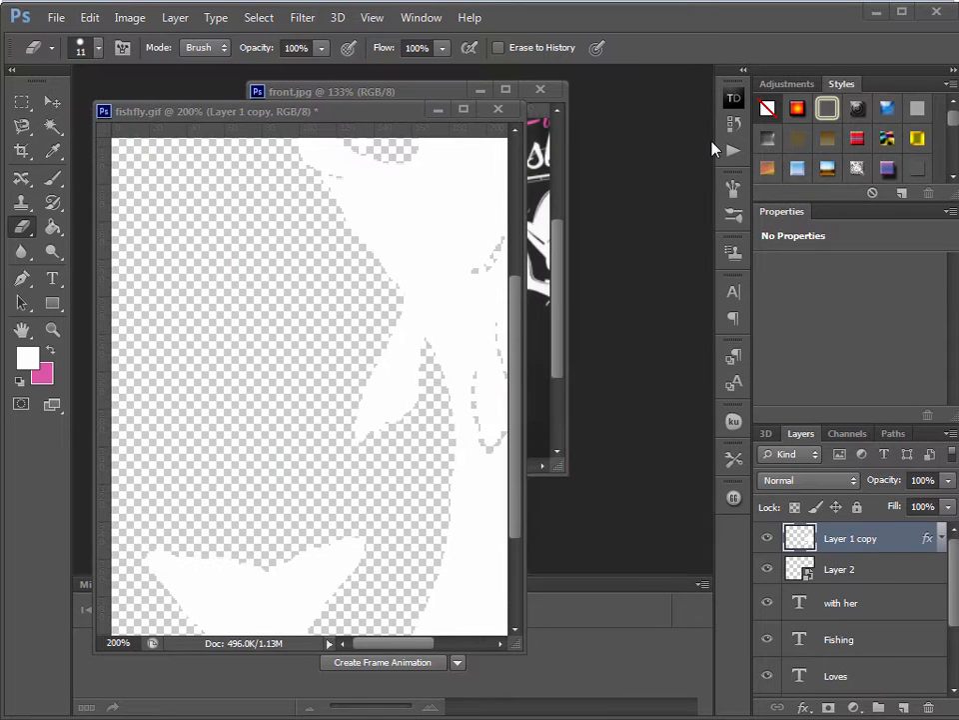
pyautogui.hotkey('ctrl', 'Tab')
pyautogui.click(55, 101)
pyautogui.click(53, 332)
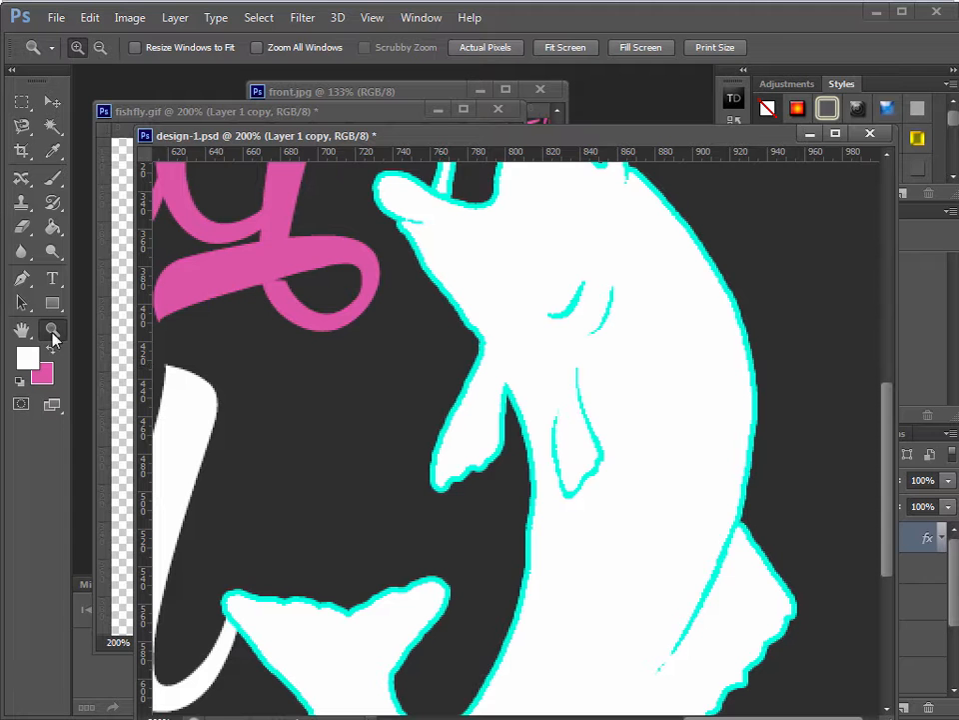
pyautogui.press('alt')
pyautogui.keyDown('alt'); pyautogui.click(520, 365); pyautogui.keyUp('alt')
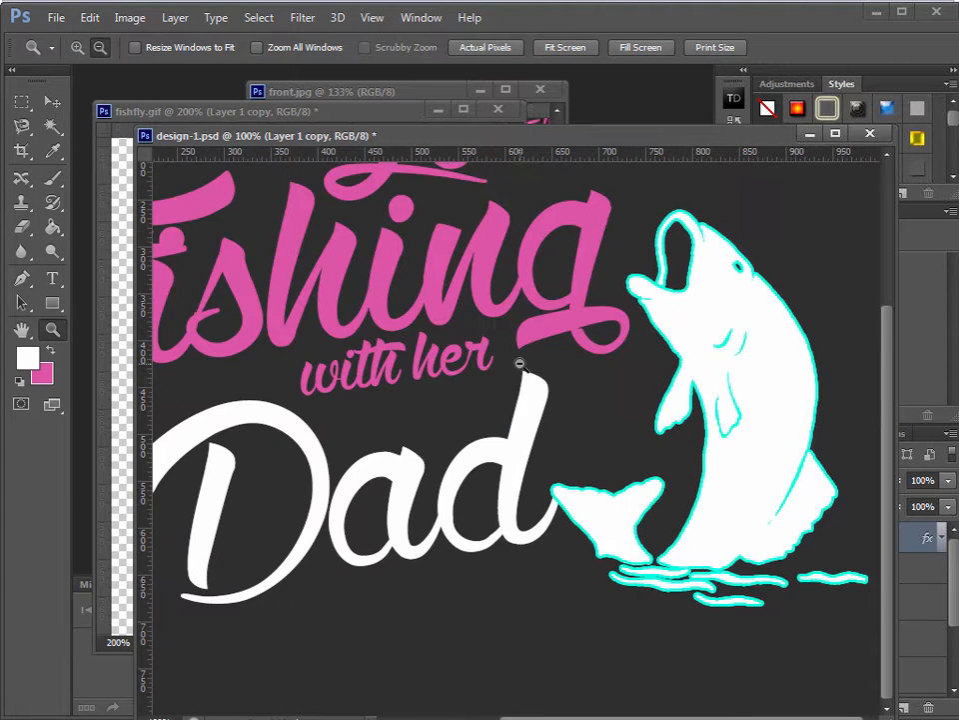
pyautogui.keyDown('alt'); pyautogui.click(516, 363); pyautogui.keyUp('alt')
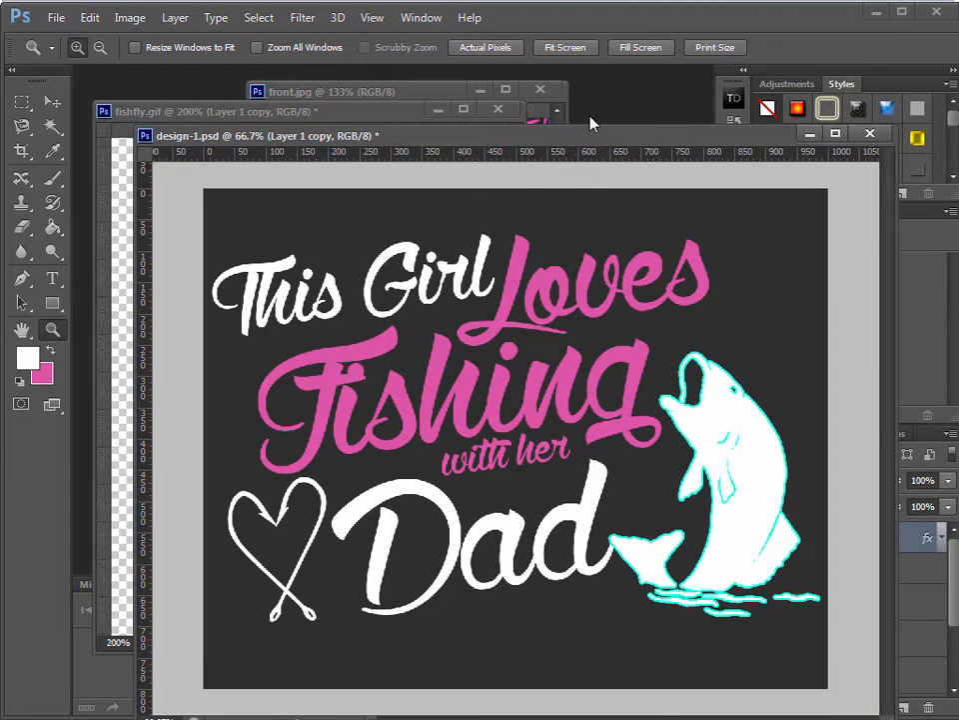
pyautogui.moveTo(627, 135); pyautogui.dragTo(531, 100)
pyautogui.moveTo(185, 100); pyautogui.dragTo(149, 137)
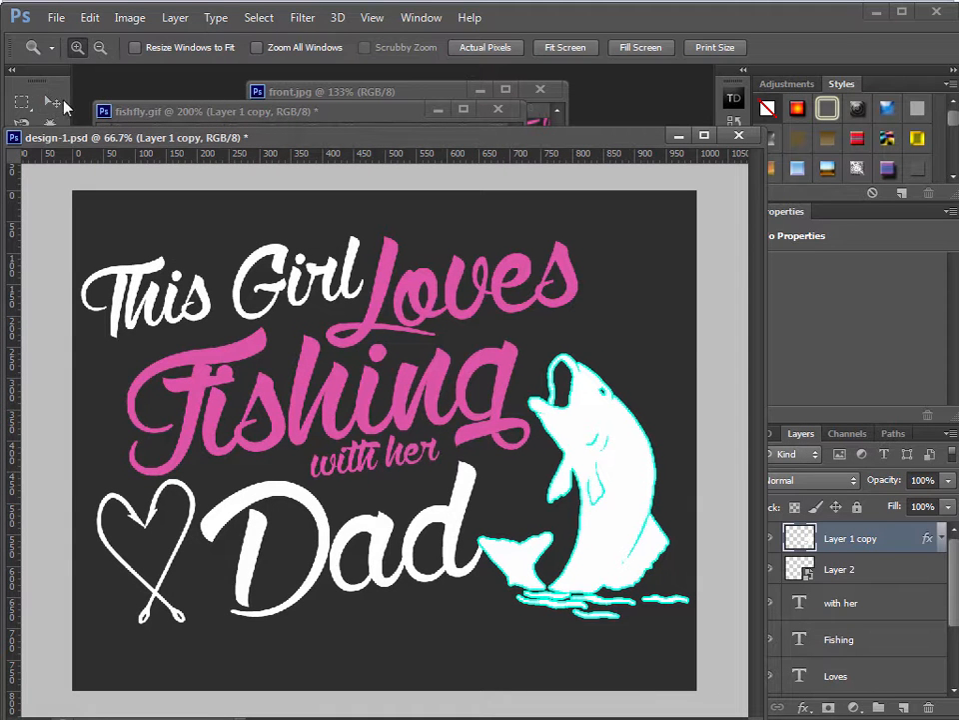
# Move the fish slightly left toward "Dad" and remove the cyan stroke from its layer
pyautogui.click(52, 102)
pyautogui.moveTo(647, 463); pyautogui.dragTo(632, 458)
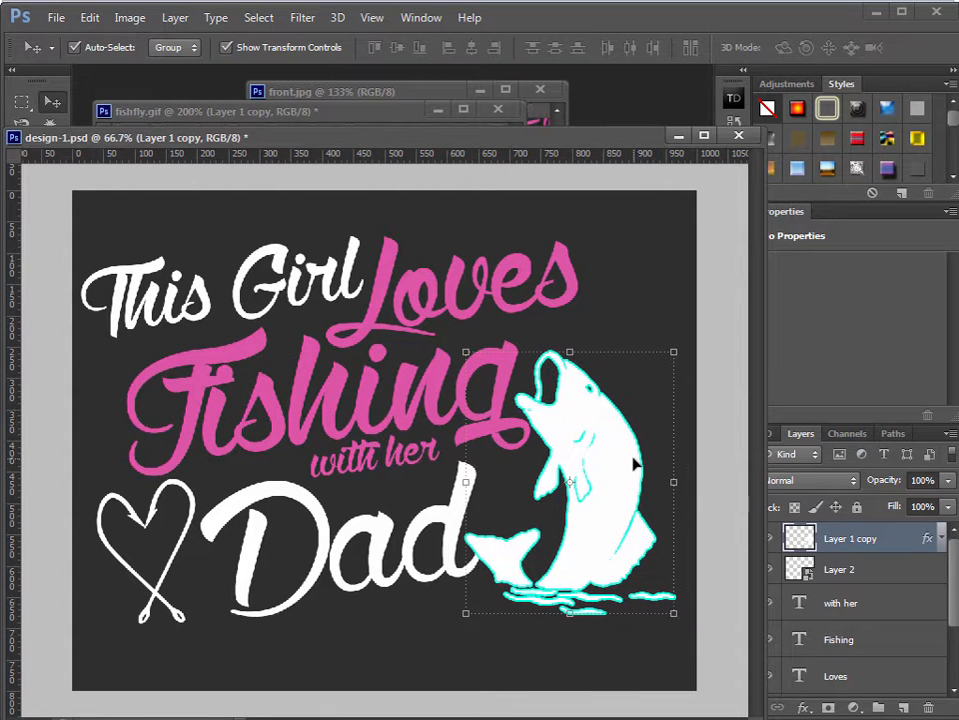
pyautogui.doubleClick(888, 548)
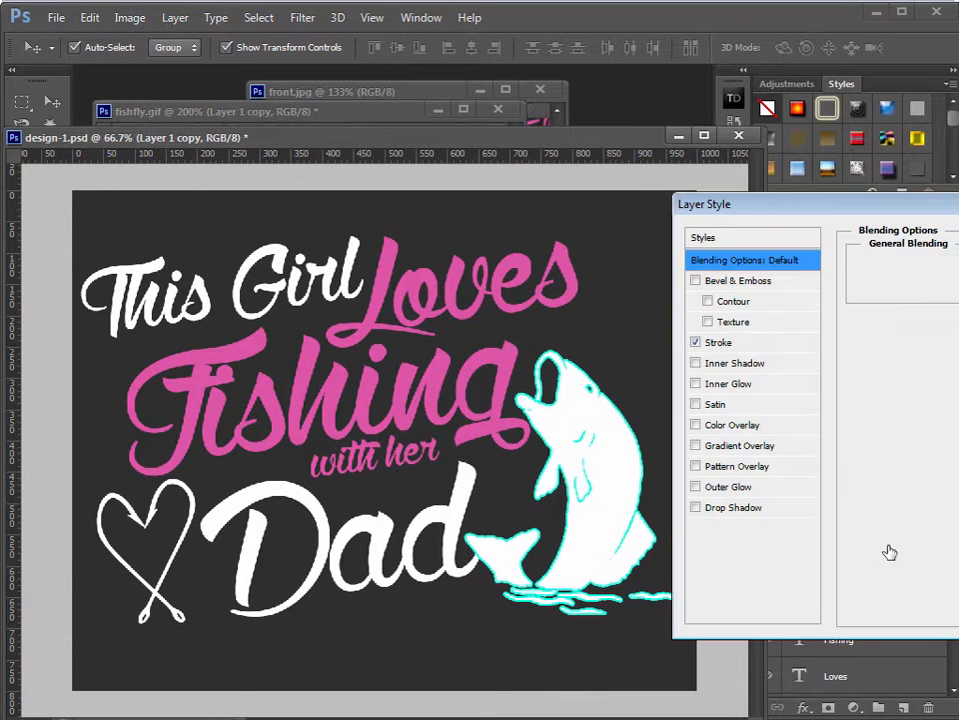
pyautogui.click(696, 341)
pyautogui.moveTo(949, 204); pyautogui.dragTo(726, 221)
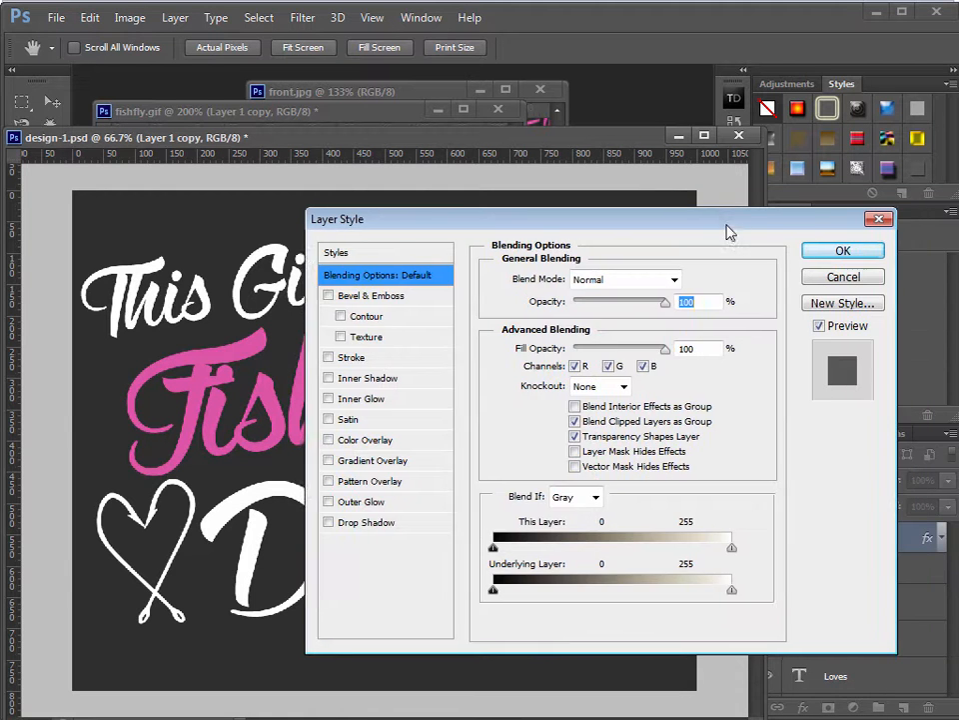
pyautogui.click(841, 251)
# Convert the fish layer to a smart object, move the fish up a little and deselect it
pyautogui.rightClick(881, 545)
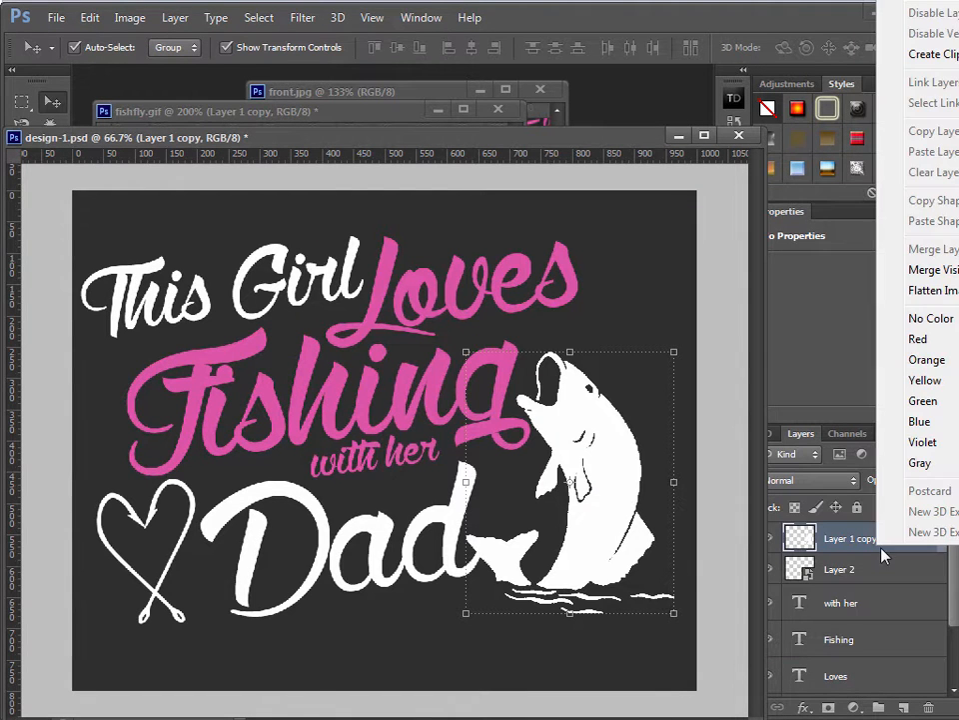
pyautogui.click(933, 2)
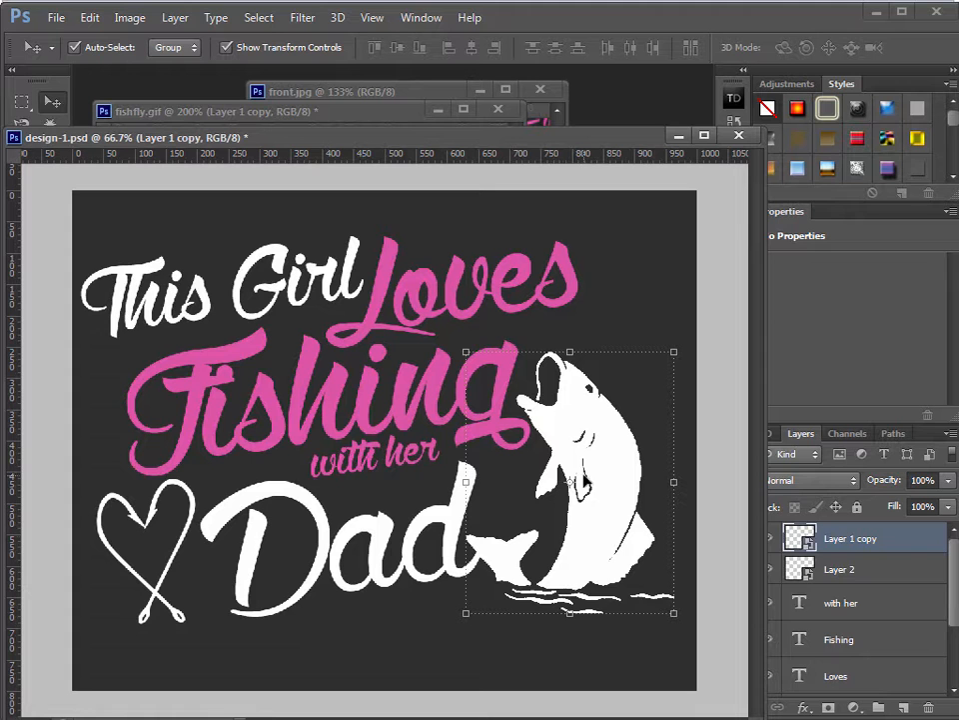
pyautogui.moveTo(610, 485); pyautogui.dragTo(616, 452)
pyautogui.click(367, 653)
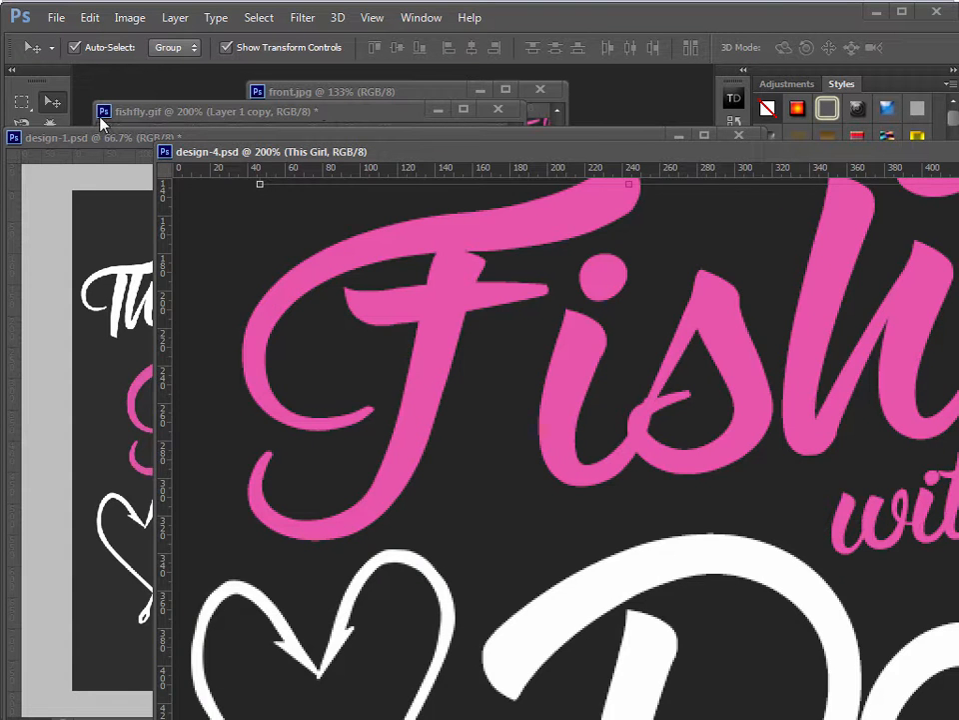
# Examine the reference design design-4.psd at actual size to compare the fish placement, and close it
pyautogui.moveTo(171, 140); pyautogui.dragTo(303, 115)
pyautogui.hotkey('ctrl', 'Tab')
pyautogui.click(52, 328)
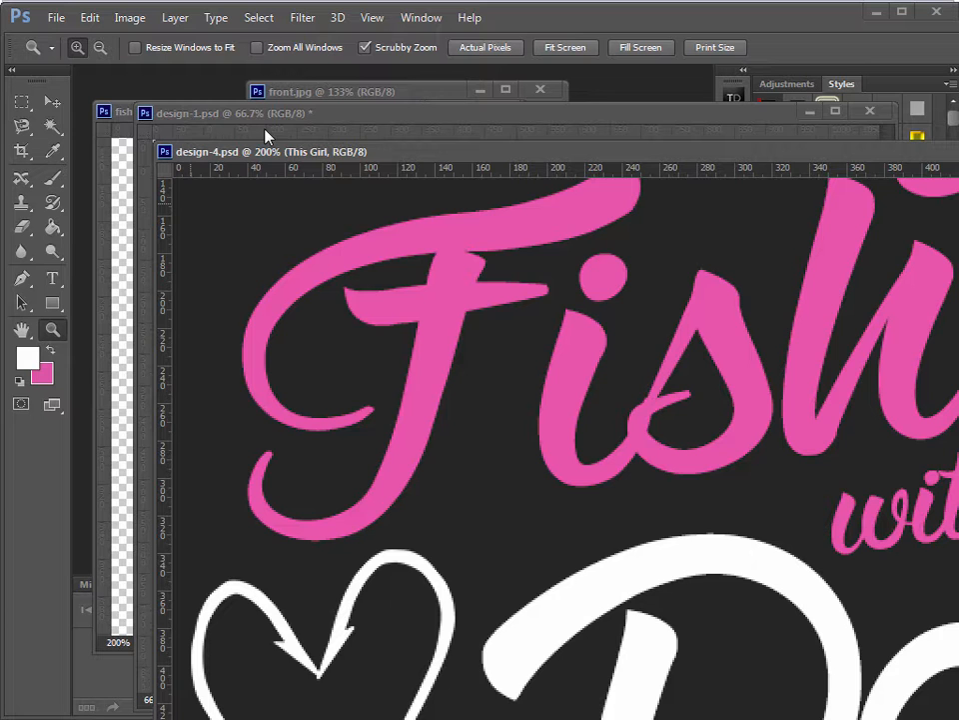
pyautogui.click(477, 49)
pyautogui.moveTo(754, 147); pyautogui.dragTo(582, 47)
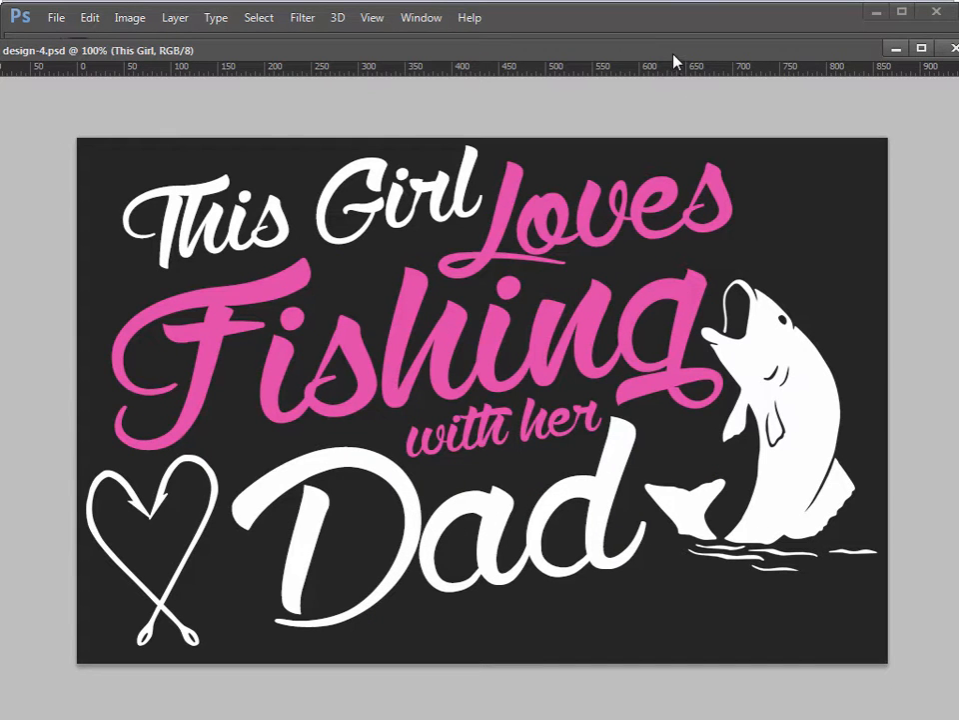
pyautogui.hotkey('ctrl', 'w')
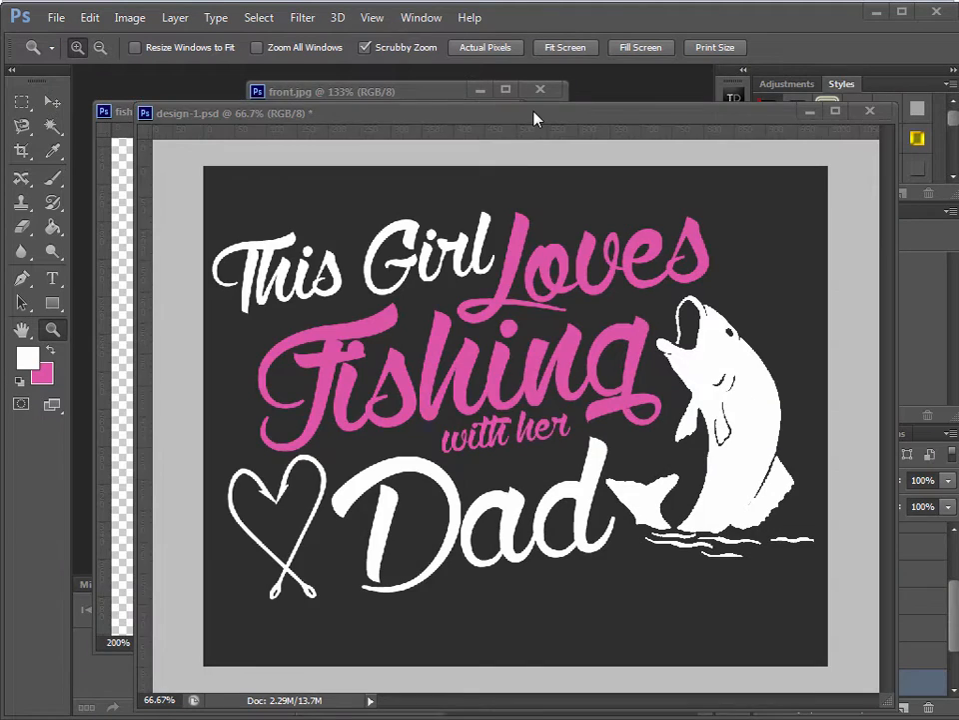
# Examine the design-1.psd artwork at actual size in an enlarged document window
pyautogui.moveTo(534, 119); pyautogui.dragTo(336, 68)
pyautogui.click(477, 47)
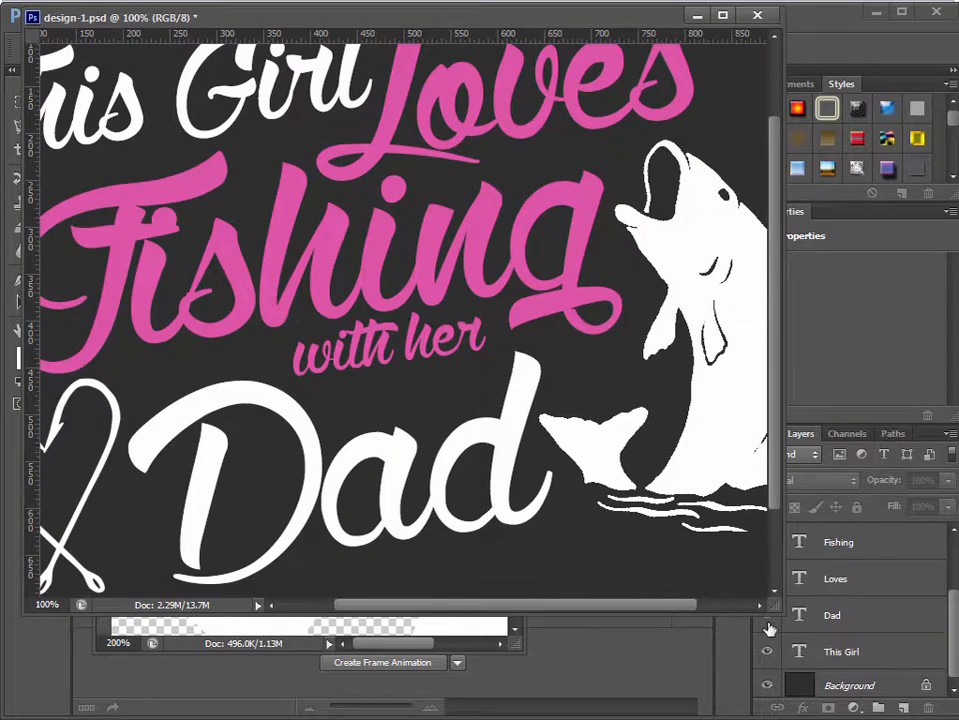
pyautogui.moveTo(777, 611); pyautogui.dragTo(958, 719)
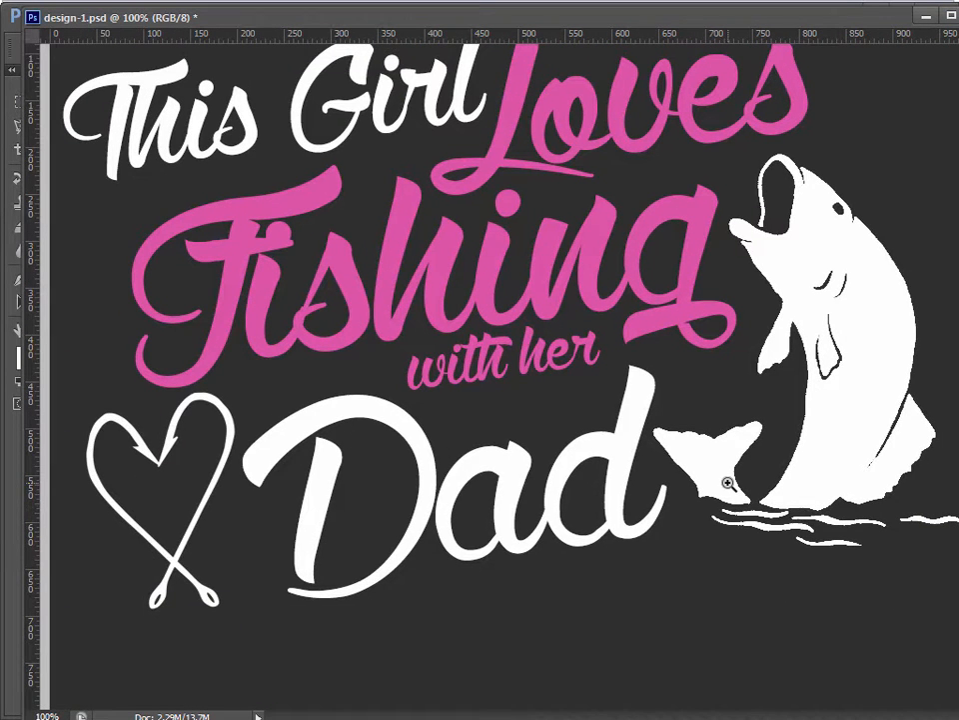
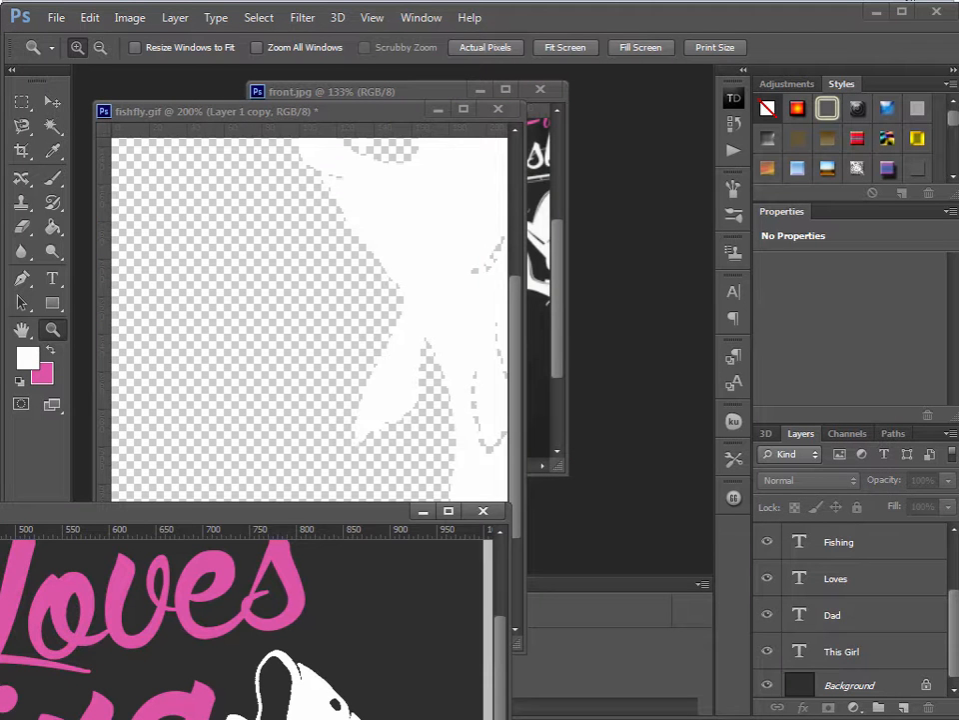
# Open the transparent black clip art of the jumping fish and place its window clear of the design-1.psd window
pyautogui.moveTo(559, 407); pyautogui.dragTo(633, 409)
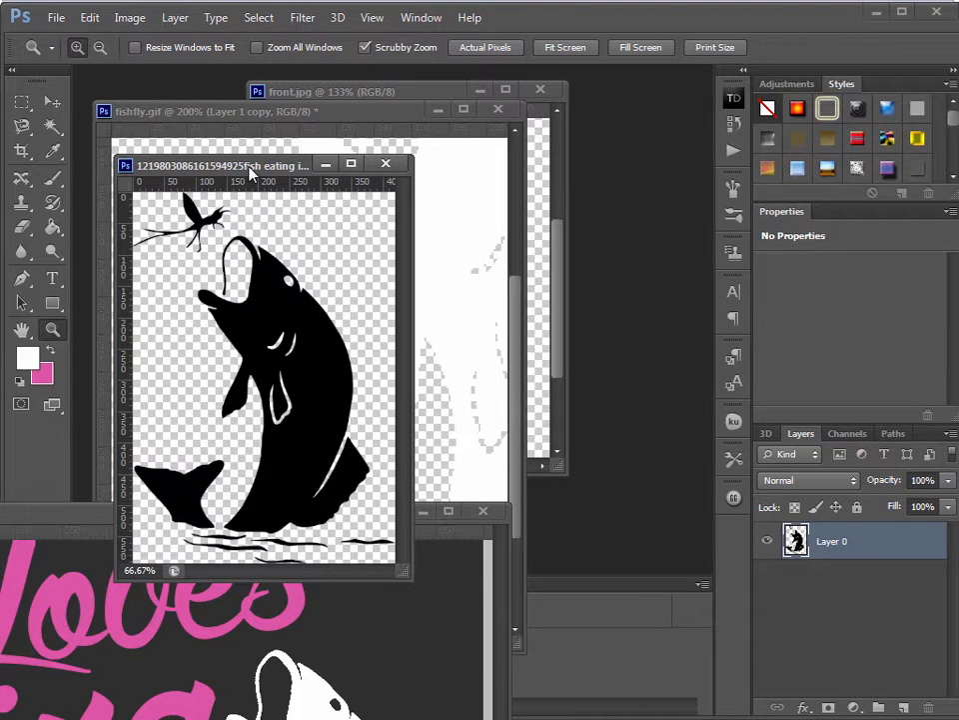
pyautogui.moveTo(250, 171); pyautogui.dragTo(282, 127)
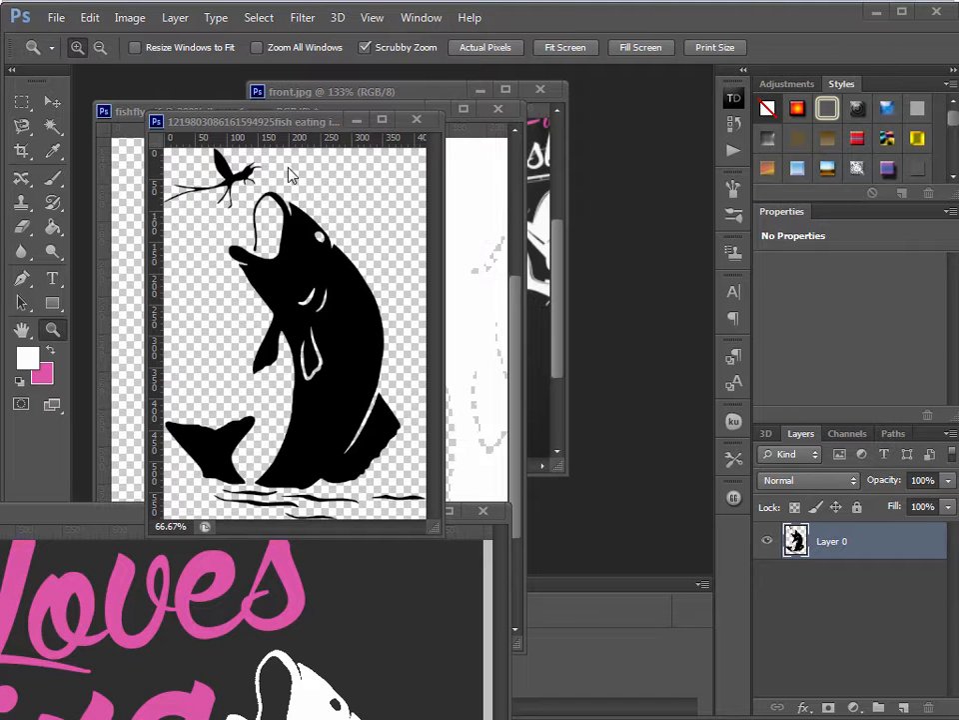
pyautogui.moveTo(243, 127); pyautogui.dragTo(226, 92)
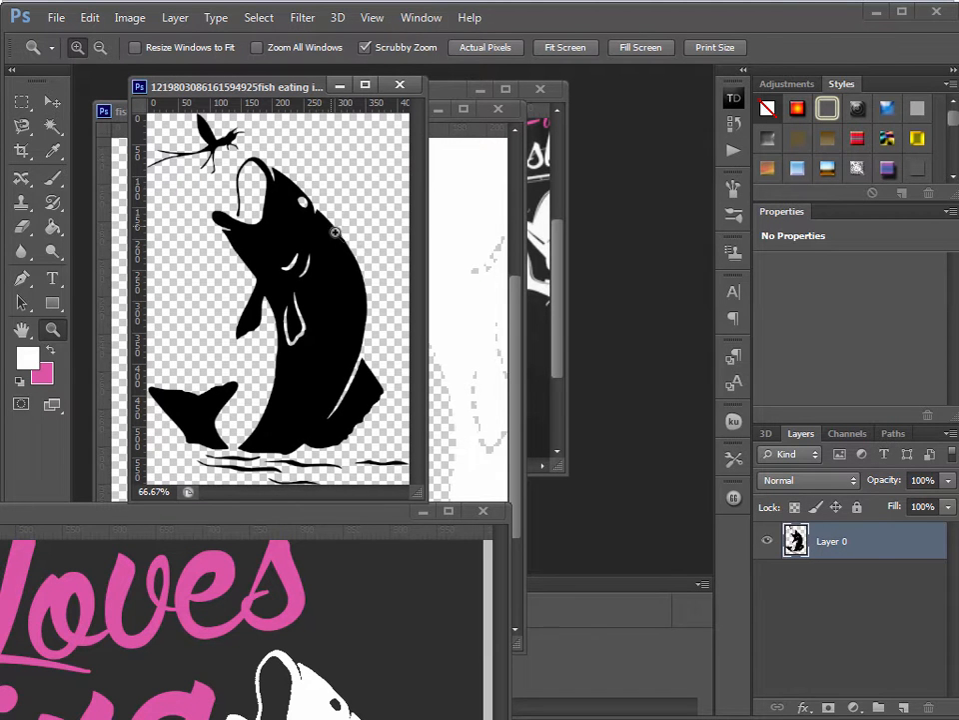
pyautogui.moveTo(285, 88); pyautogui.dragTo(521, 56)
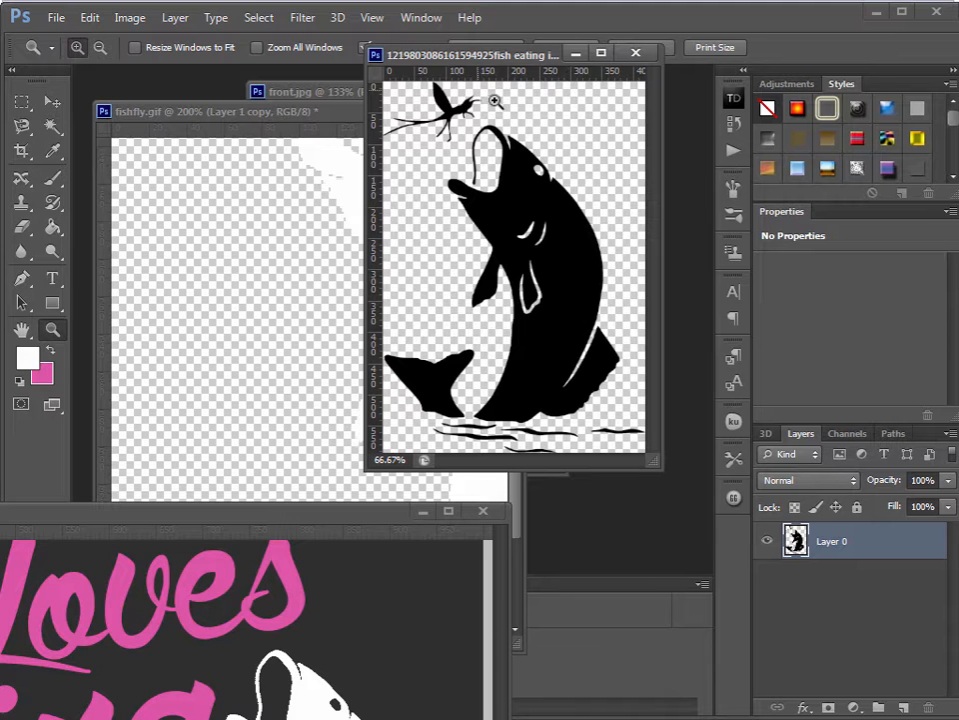
# Create a new 1000 by 1000 pixel document and copy the white fish layer from design-1.psd into it
pyautogui.doubleClick(287, 524)
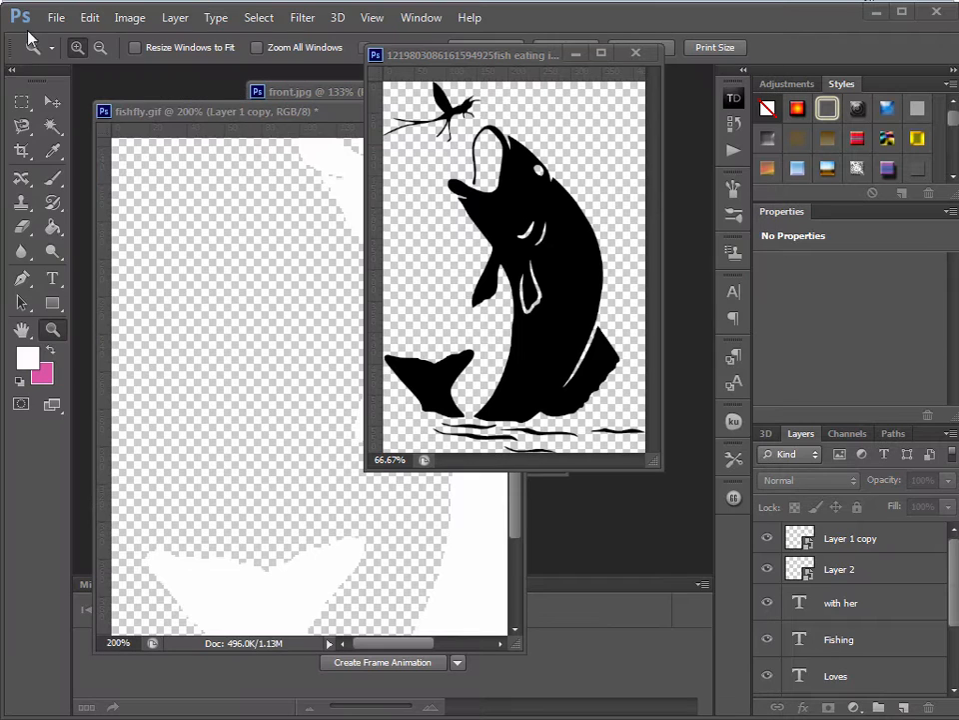
pyautogui.click(55, 18)
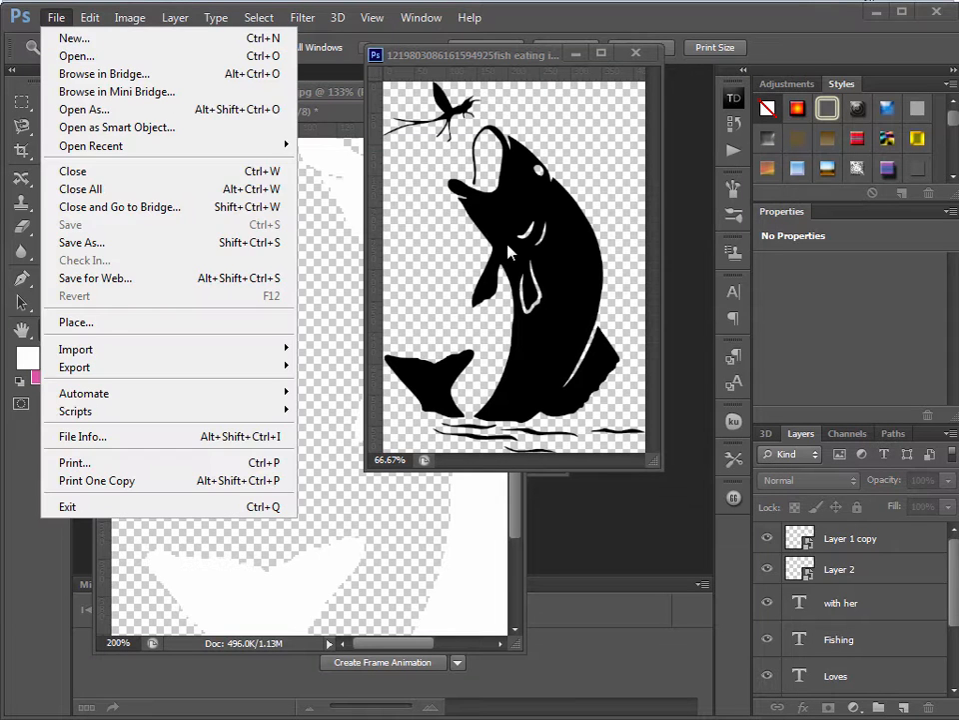
pyautogui.click(62, 40)
pyautogui.click(310, 256)
pyautogui.write('1000')
pyautogui.press('Tab')
pyautogui.write('1000')
pyautogui.click(617, 177)
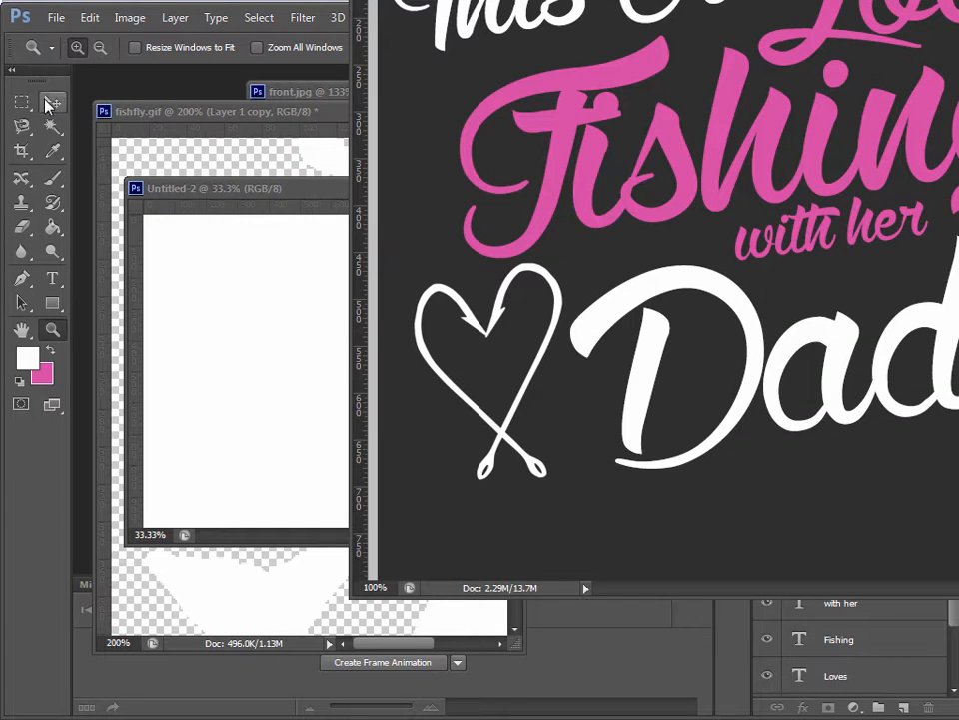
pyautogui.click(48, 102)
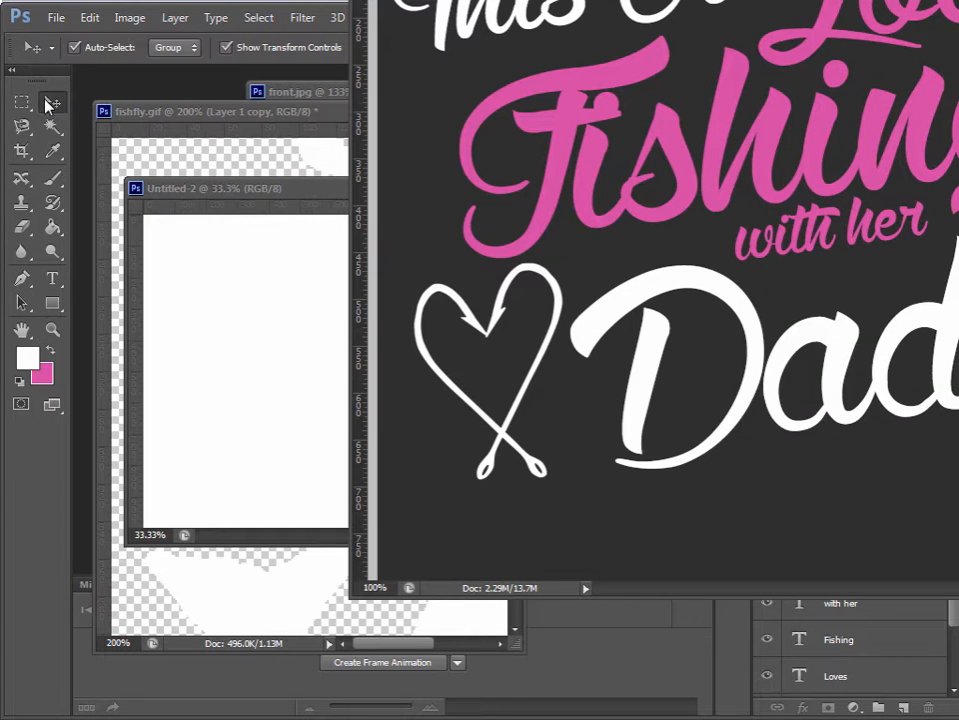
pyautogui.moveTo(924, 312); pyautogui.dragTo(273, 377)
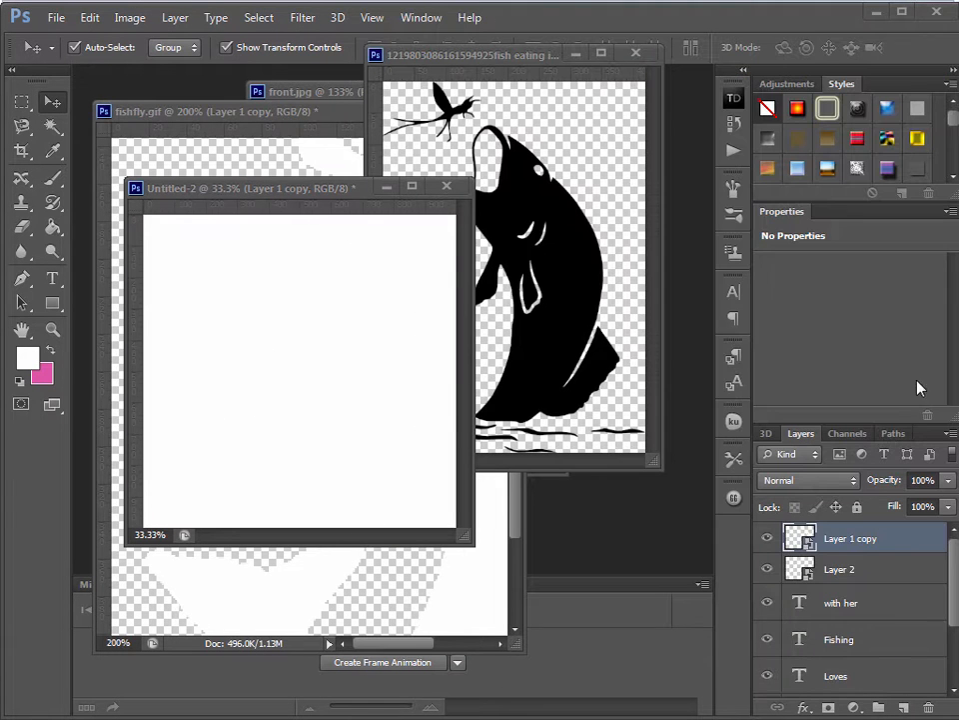
pyautogui.doubleClick(903, 541)
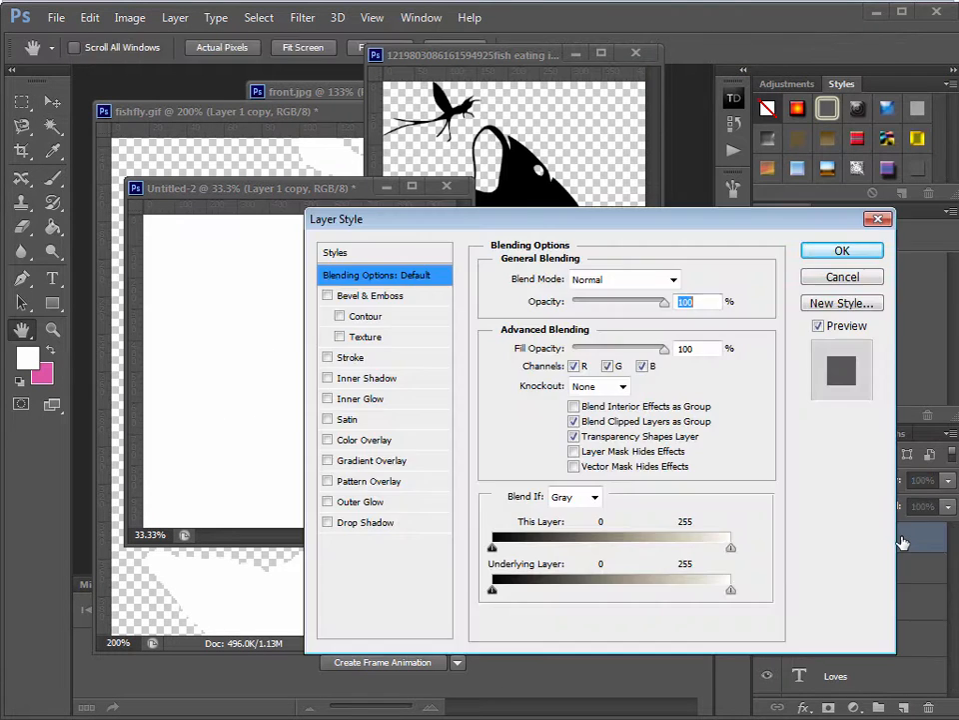
pyautogui.click(400, 440)
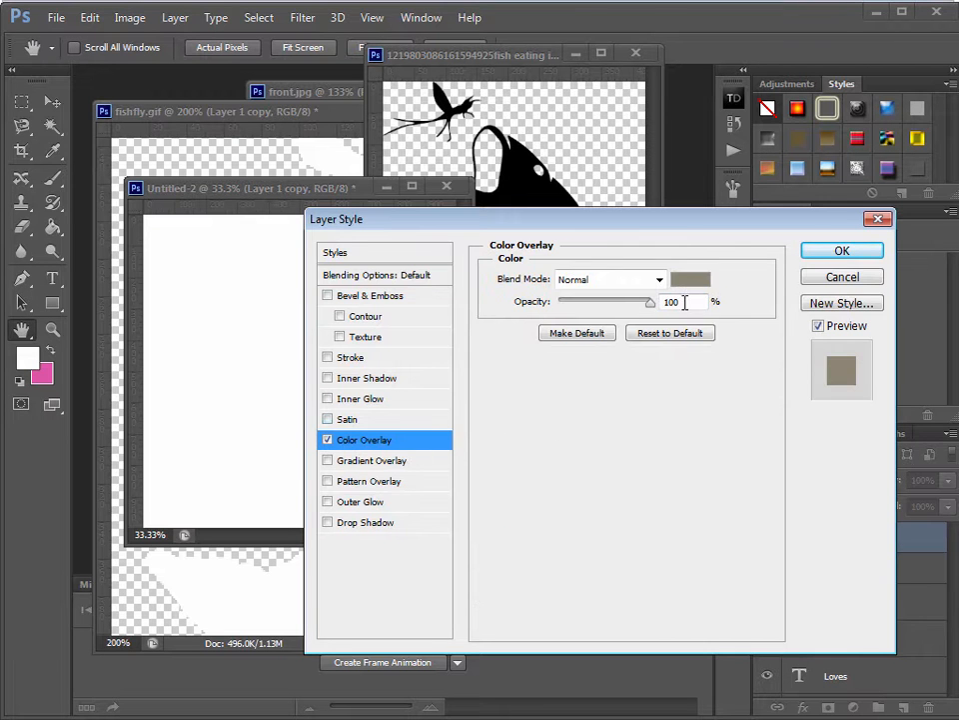
pyautogui.click(843, 278)
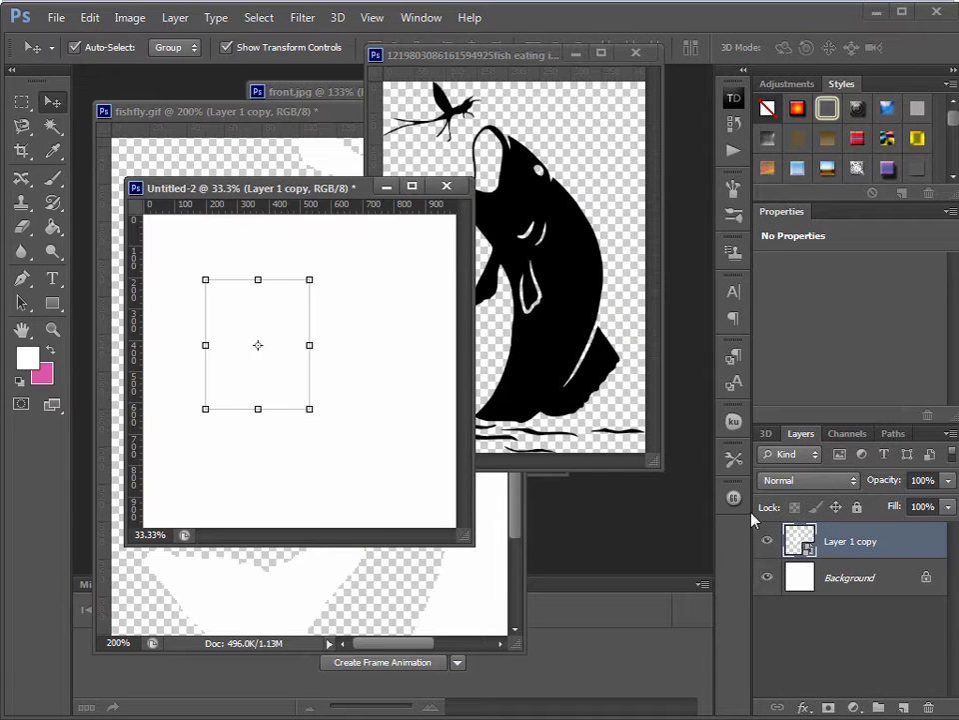
# Apply a black Color Overlay at 100% opacity to the fish layer in the new document
pyautogui.doubleClick(907, 544)
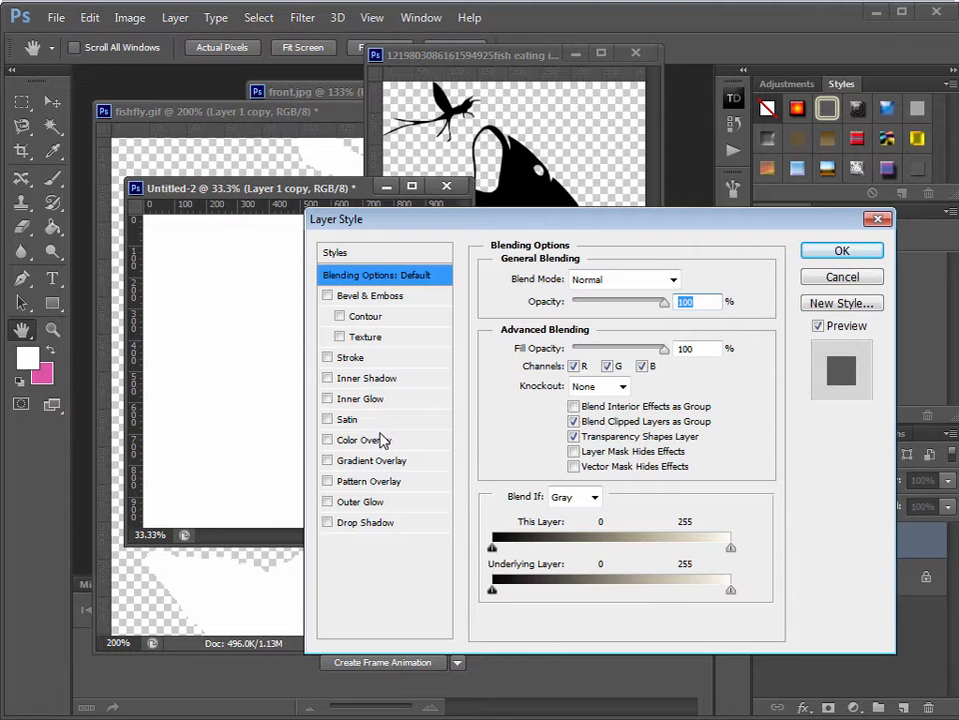
pyautogui.click(400, 441)
pyautogui.click(700, 278)
pyautogui.moveTo(540, 515); pyautogui.dragTo(178, 658)
pyautogui.click(829, 285)
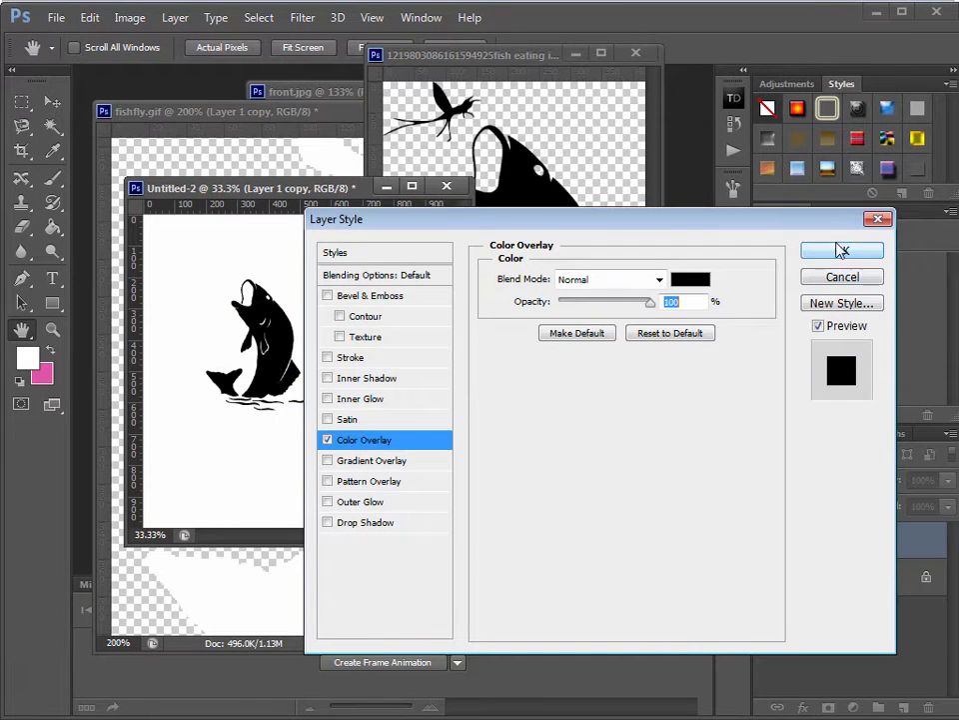
pyautogui.click(820, 256)
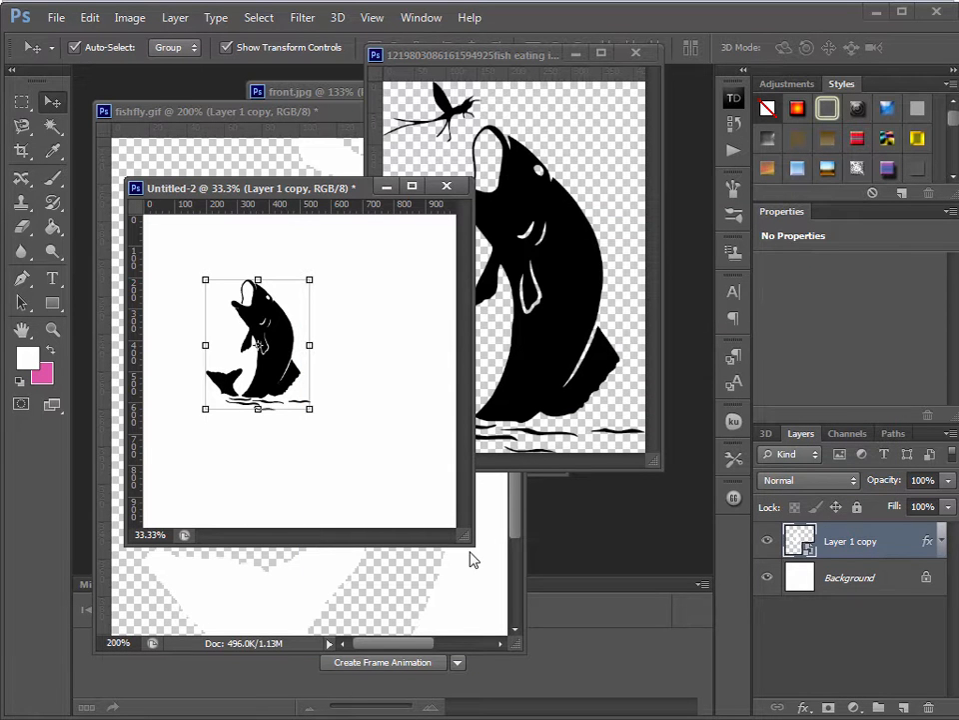
# Enlarge the document window and scale the fish to about 230% so it nearly fills the canvas, centred
pyautogui.moveTo(463, 538); pyautogui.dragTo(674, 612)
pyautogui.moveTo(410, 442); pyautogui.dragTo(515, 573)
pyautogui.moveTo(306, 313); pyautogui.dragTo(275, 273)
pyautogui.moveTo(461, 404)
pyautogui.mouseDown()
pyautogui.moveTo(461, 376)
pyautogui.moveTo(463, 395)
pyautogui.mouseUp()
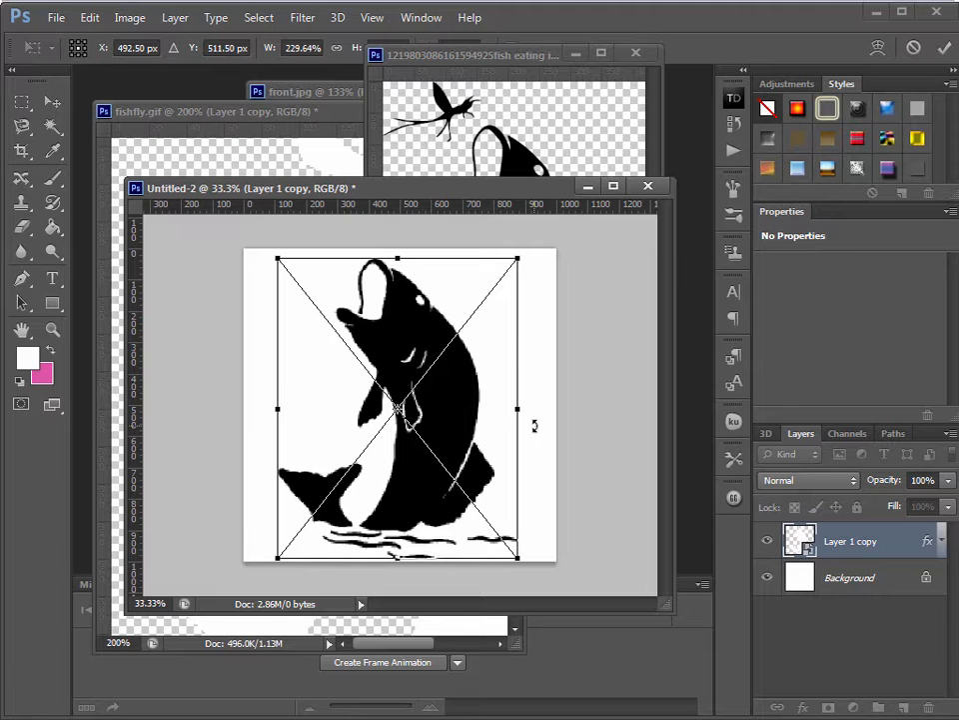
pyautogui.press('Return')
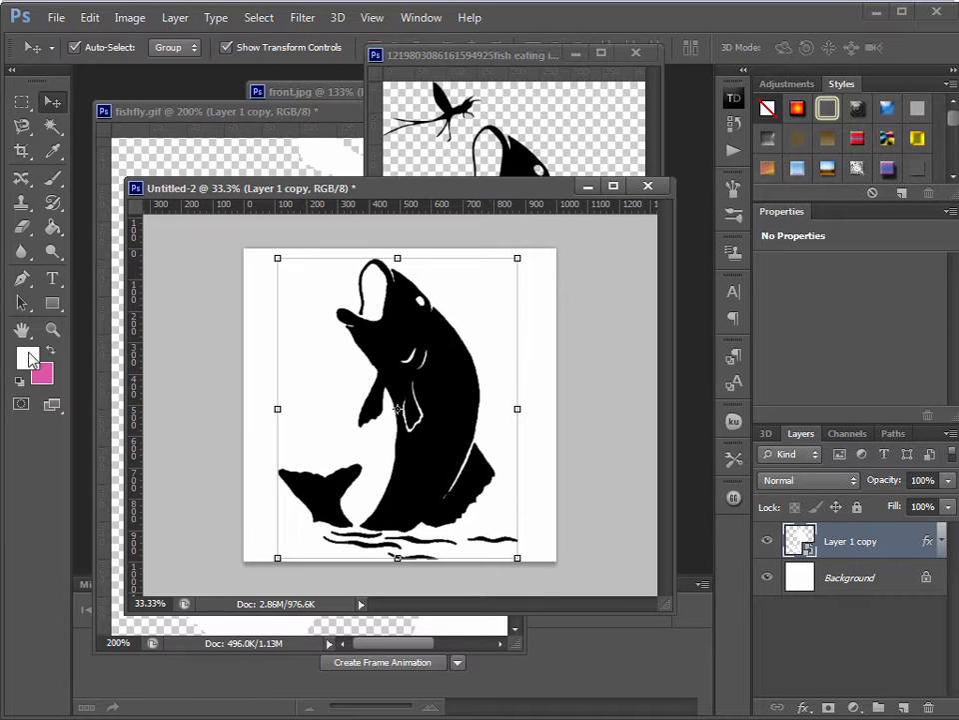
# Check the fish's edges at higher magnification and hide the white Background layer
pyautogui.press('z')
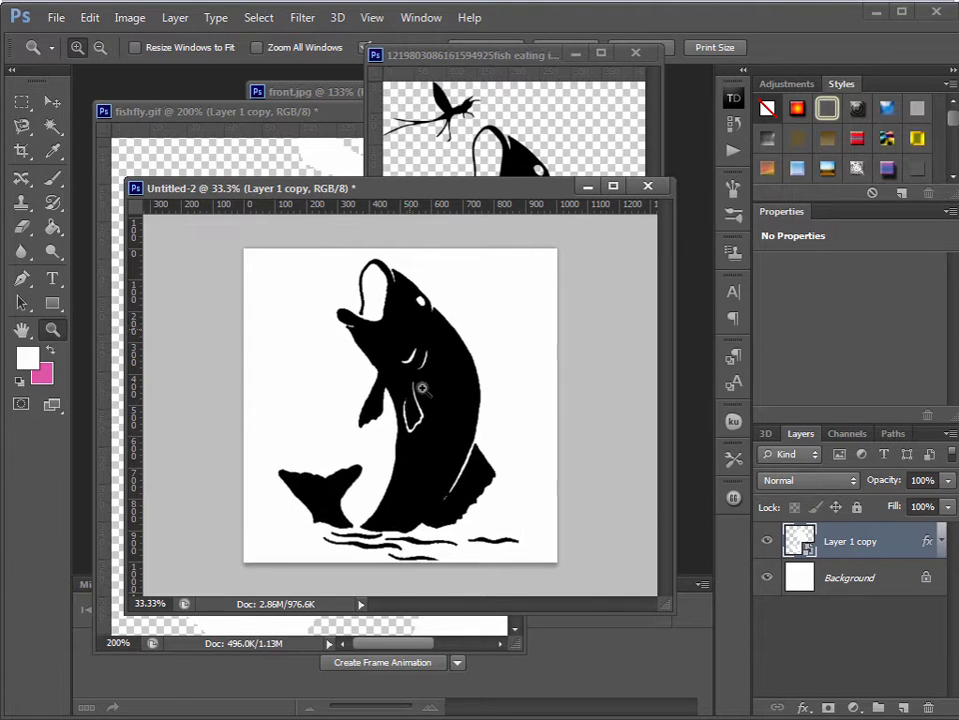
pyautogui.click(429, 399)
pyautogui.click(455, 240)
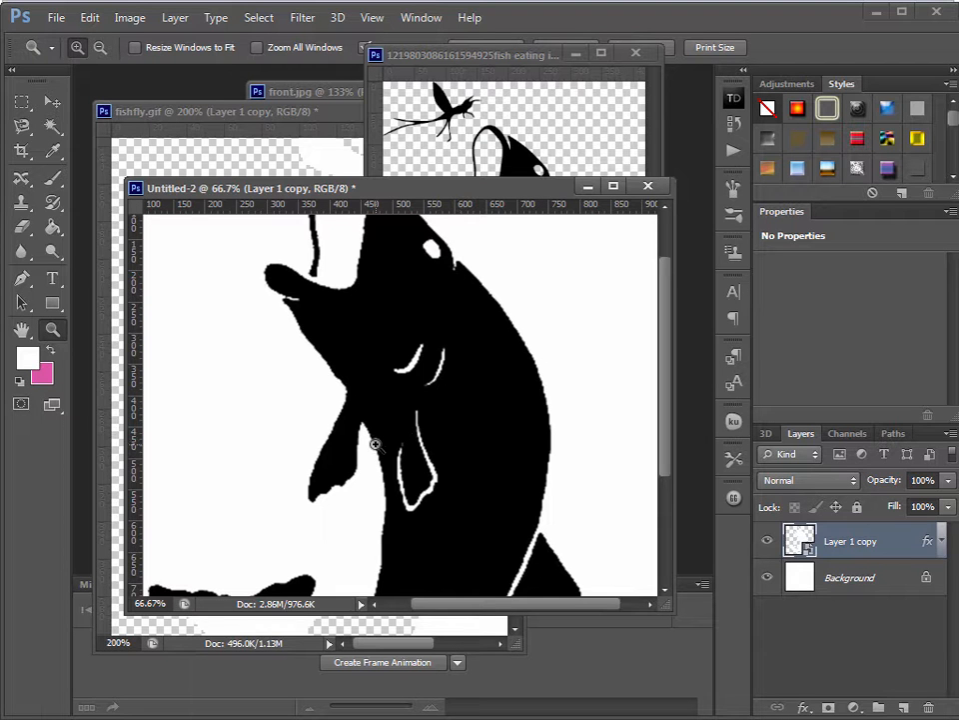
pyautogui.keyDown('alt'); pyautogui.click(516, 459); pyautogui.keyUp('alt')
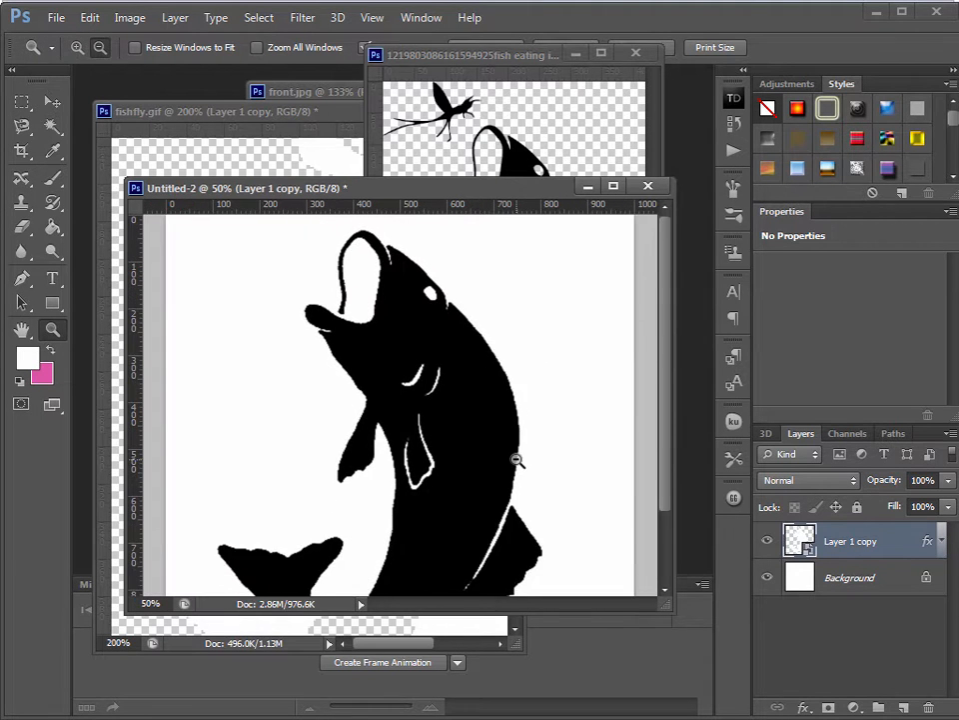
pyautogui.keyDown('alt'); pyautogui.click(517, 460); pyautogui.keyUp('alt')
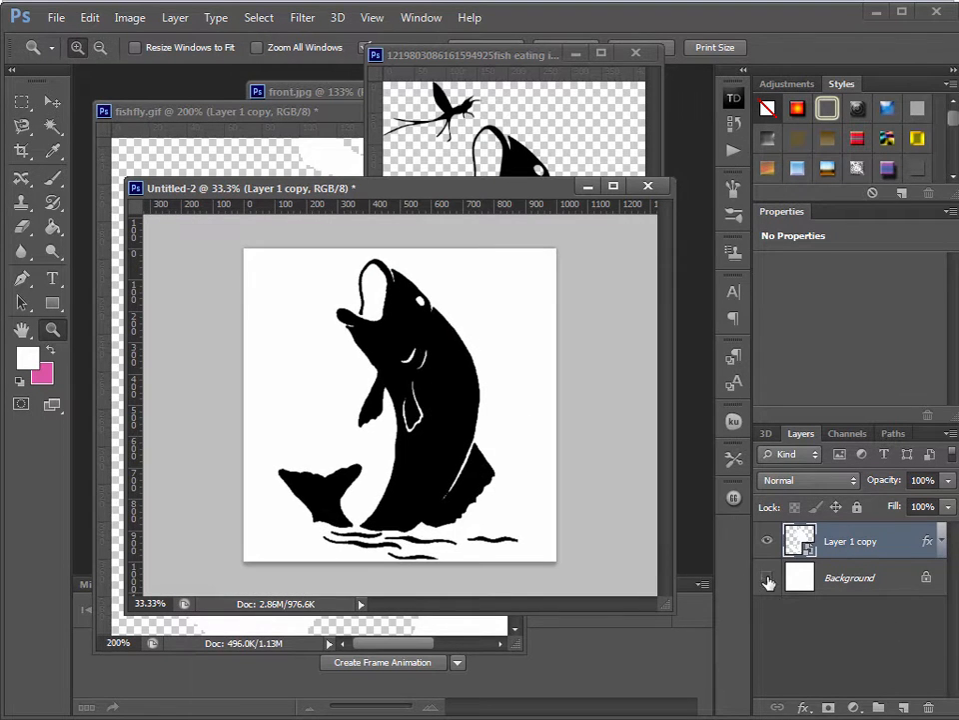
pyautogui.click(766, 577)
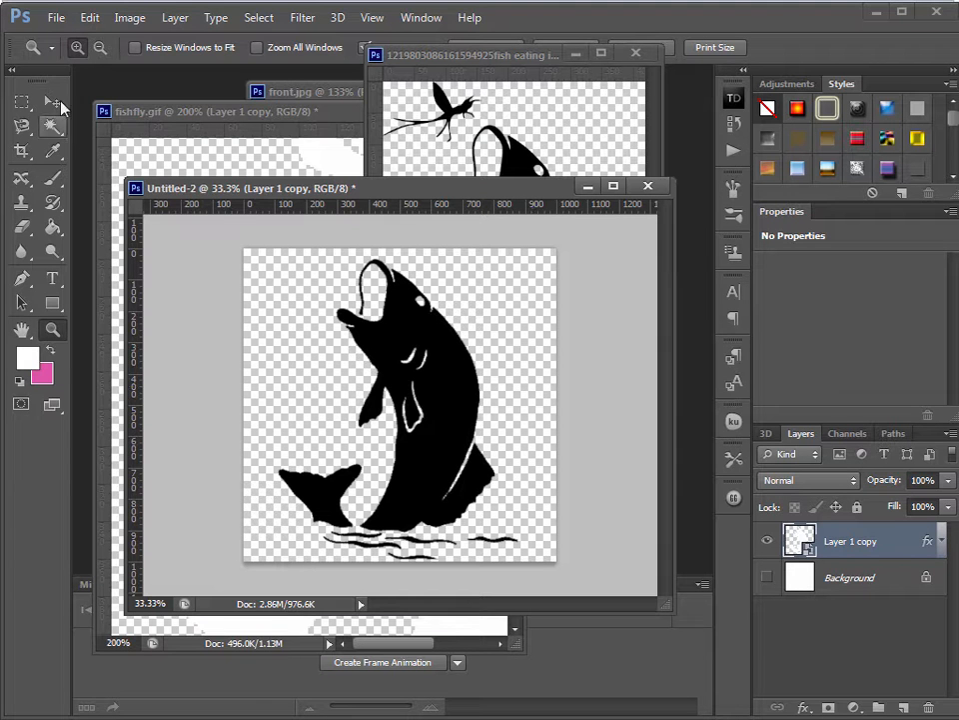
# Save the document in the Example folder as the PNG file myfish with smallest compression and no interlacing
pyautogui.click(52, 19)
pyautogui.click(108, 243)
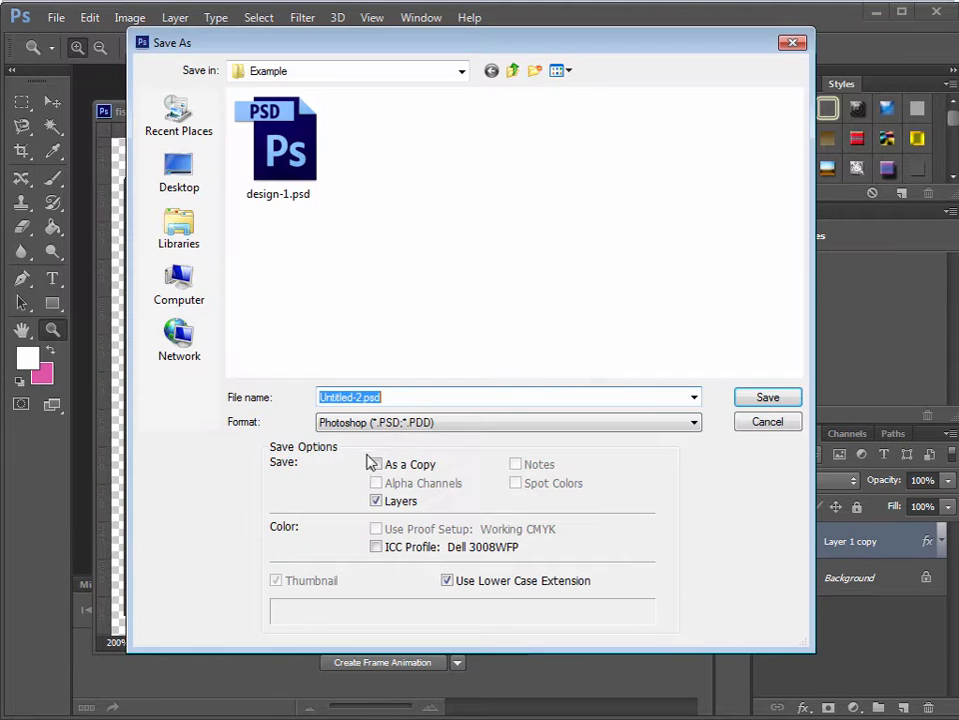
pyautogui.click(410, 422)
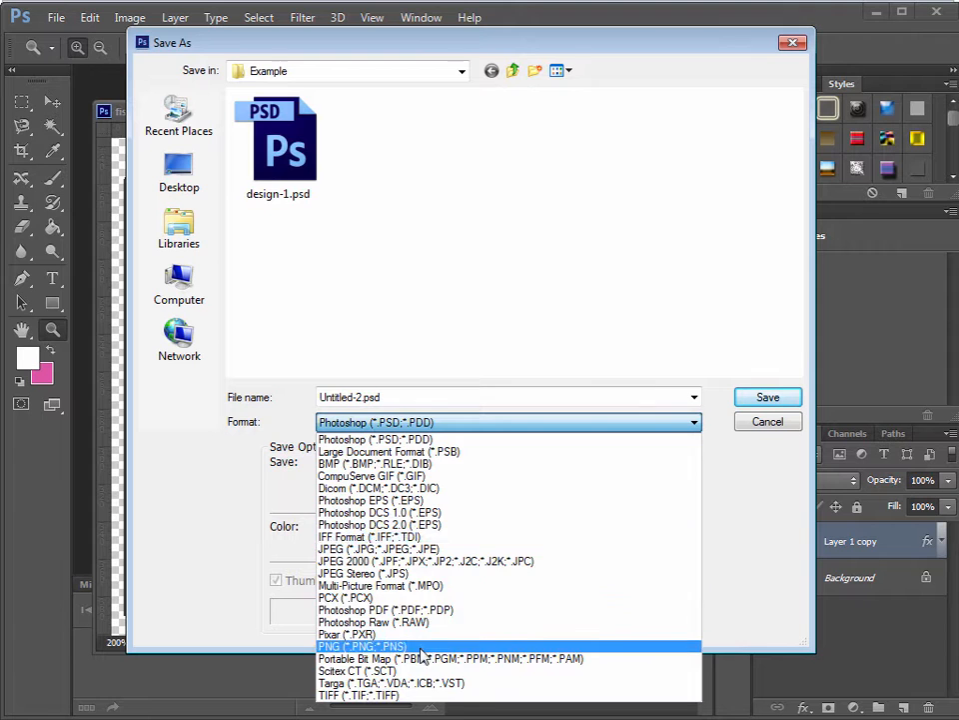
pyautogui.click(360, 645)
pyautogui.click(415, 397)
pyautogui.press('Home')
pyautogui.press('Delete')
pyautogui.press('Delete')
pyautogui.press('Delete')
pyautogui.press('Delete')
pyautogui.press('Delete')
pyautogui.press('Delete')
pyautogui.press('Delete')
pyautogui.press('Delete')
pyautogui.press('Delete')
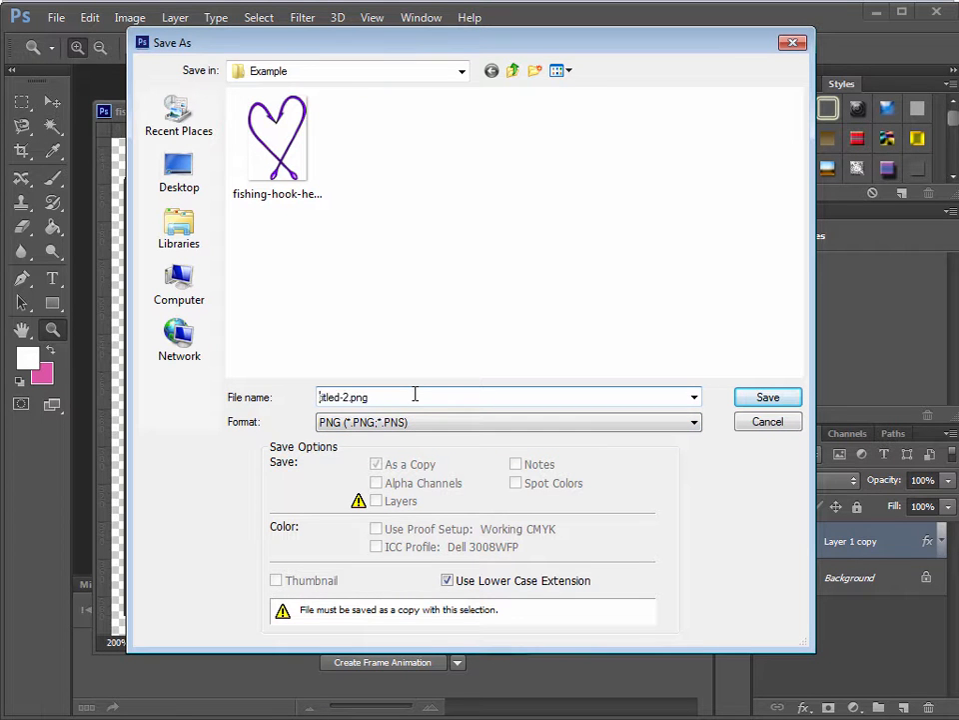
pyautogui.write('myfish')
pyautogui.press('Return')
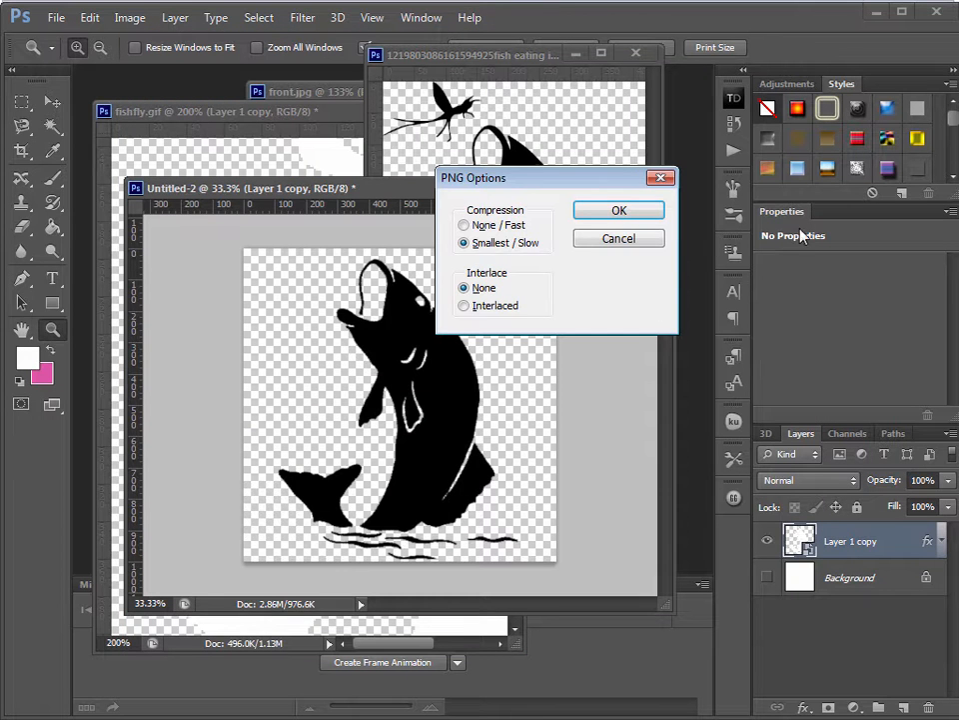
pyautogui.click(623, 216)
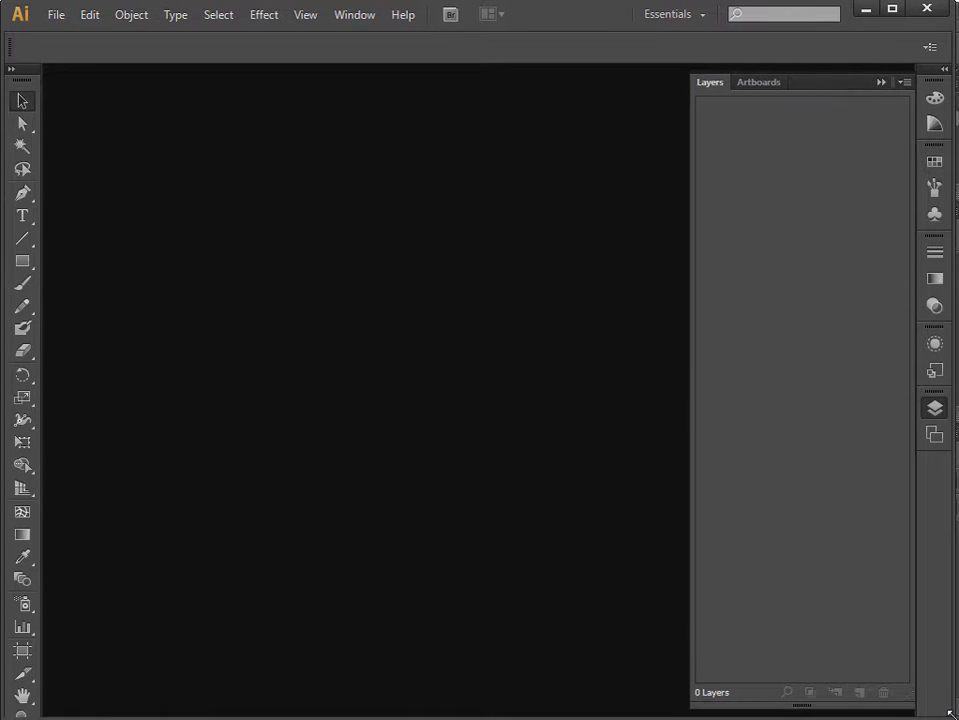
# Switch to Illustrator and open myfish.png from the Example folder
pyautogui.click(57, 14)
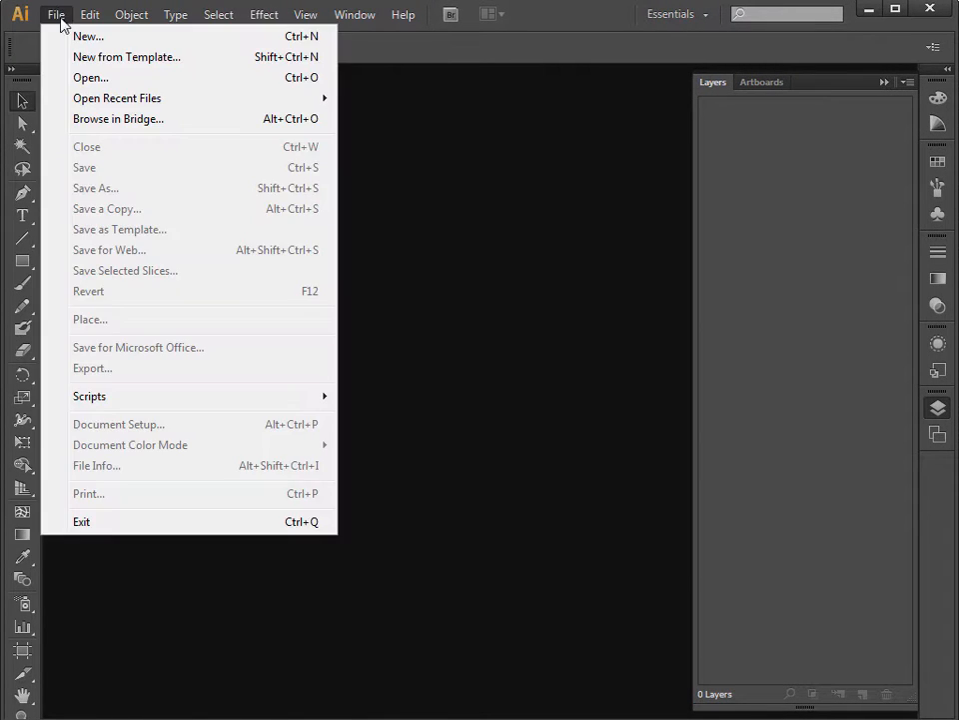
pyautogui.click(62, 77)
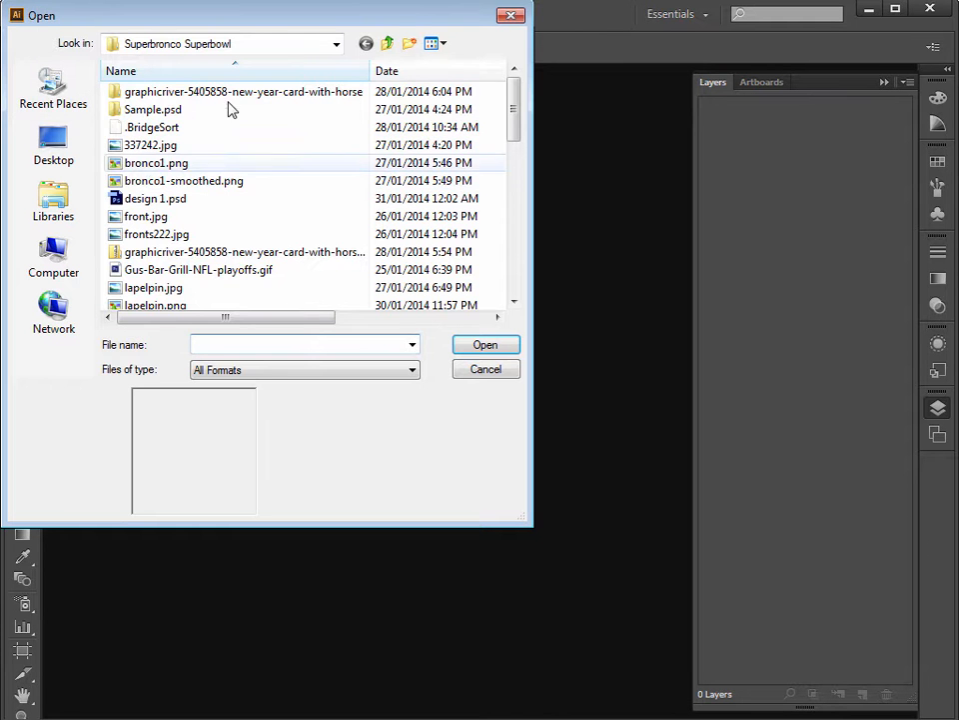
pyautogui.click(335, 44)
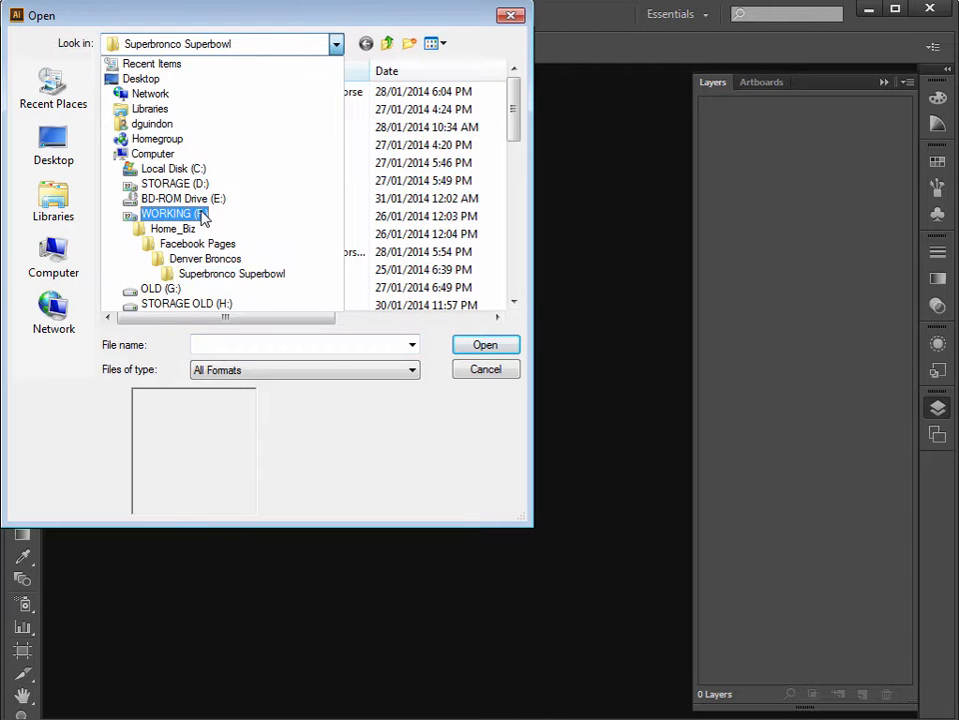
pyautogui.click(201, 216)
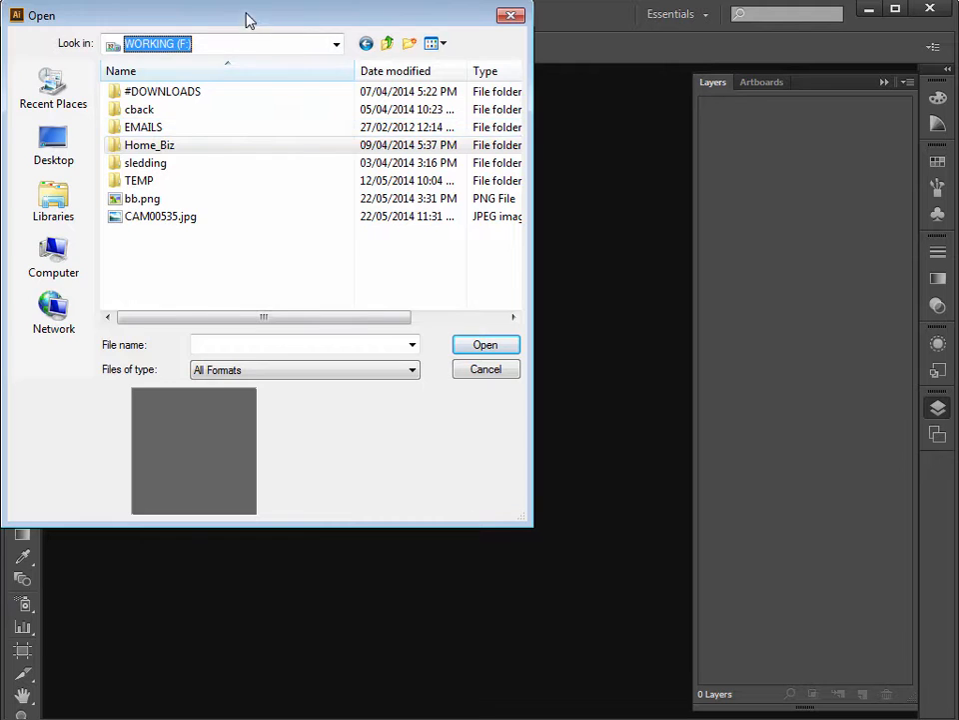
pyautogui.press('Escape')
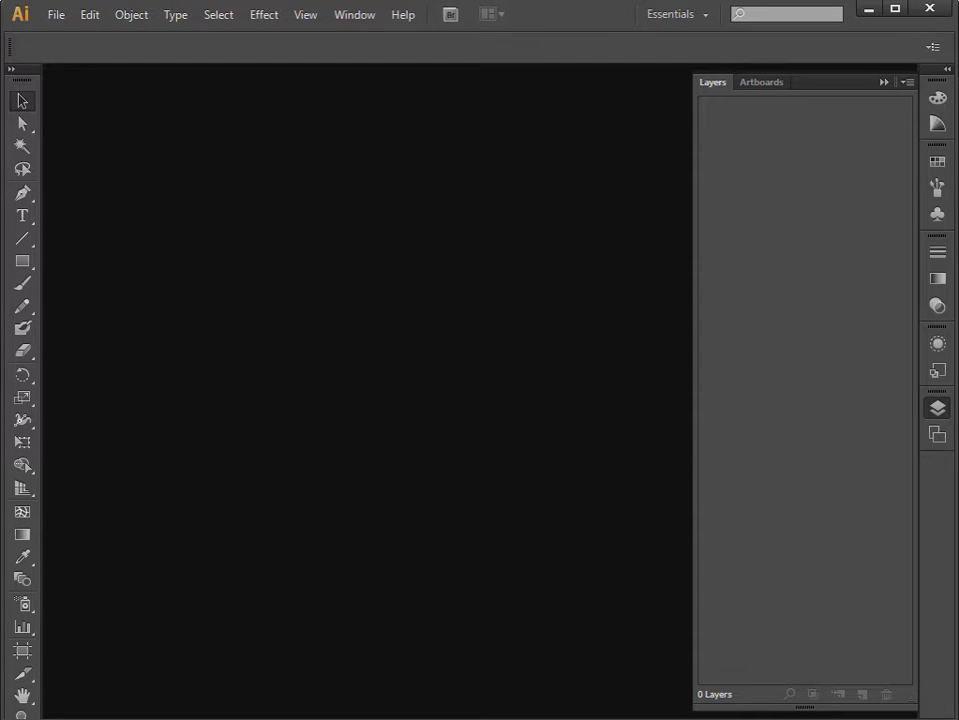
pyautogui.hotkey('ctrl', 'o')
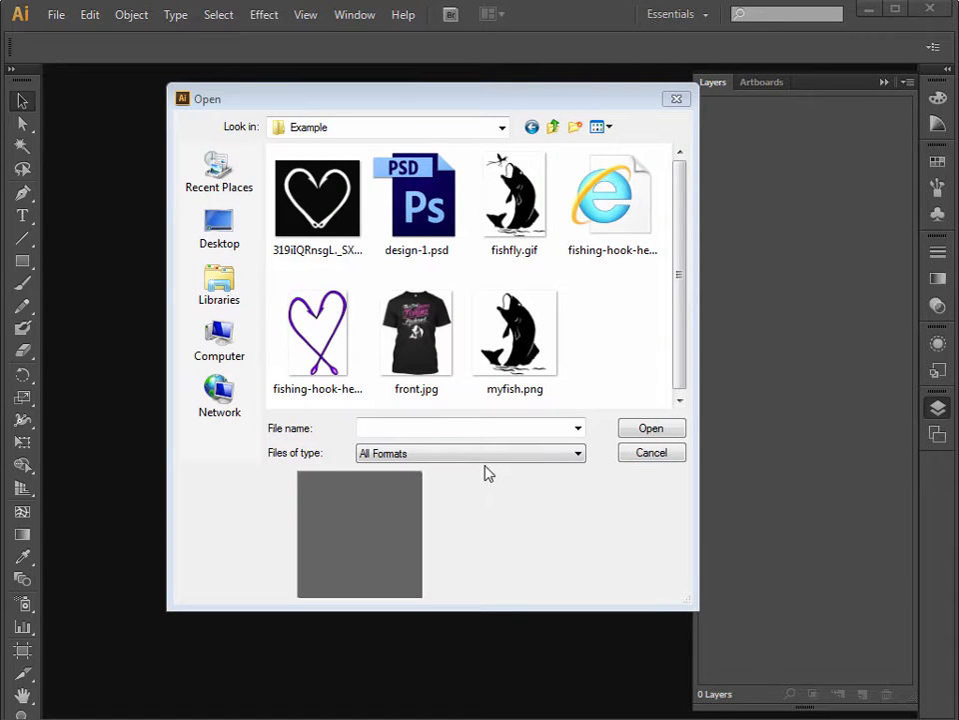
pyautogui.click(529, 340)
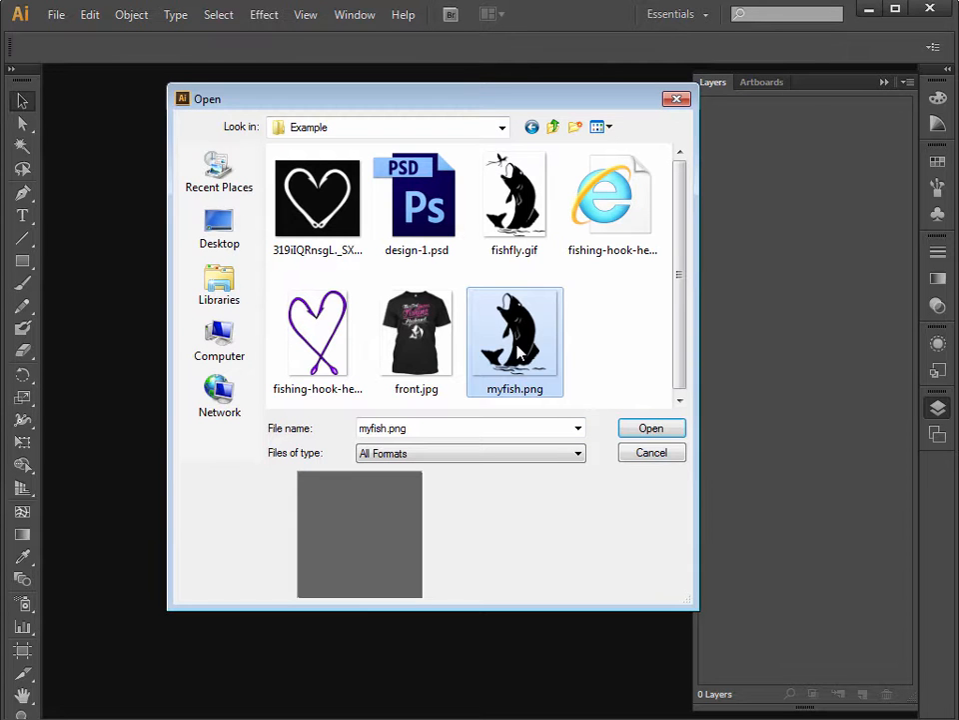
pyautogui.click(651, 428)
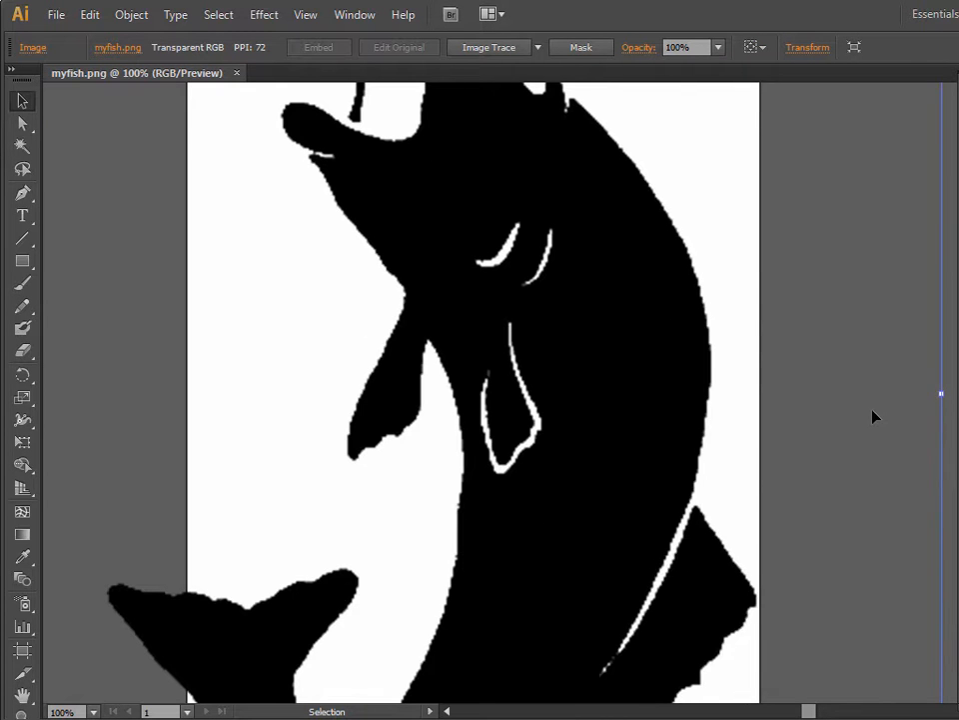
# Run Image Trace on the placed fish image with the default preset
pyautogui.scroll(3, 875, 415)
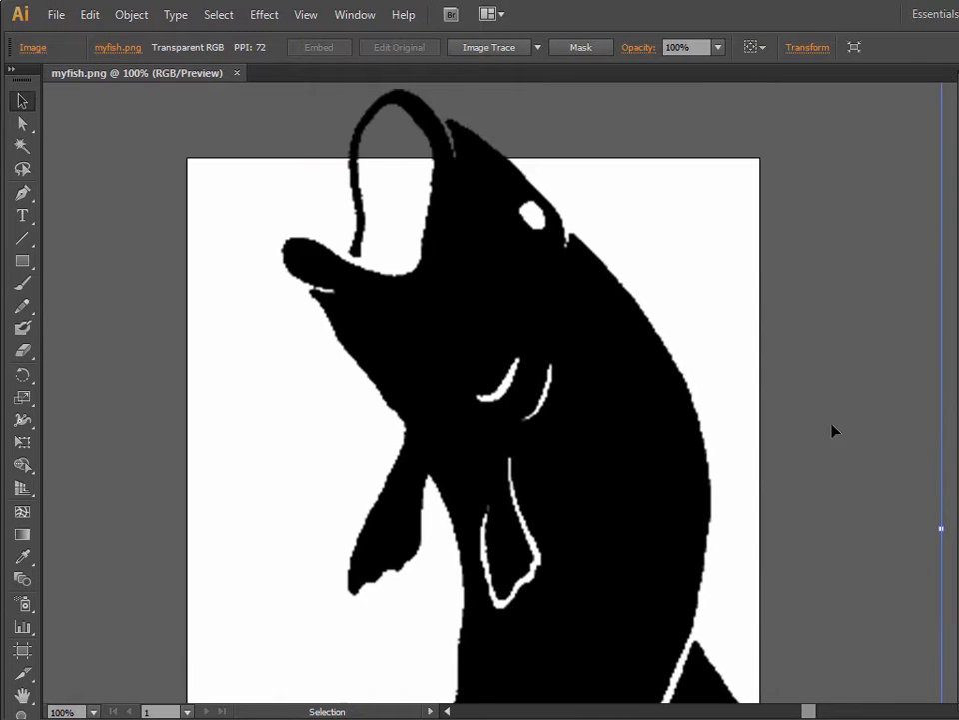
pyautogui.click(474, 48)
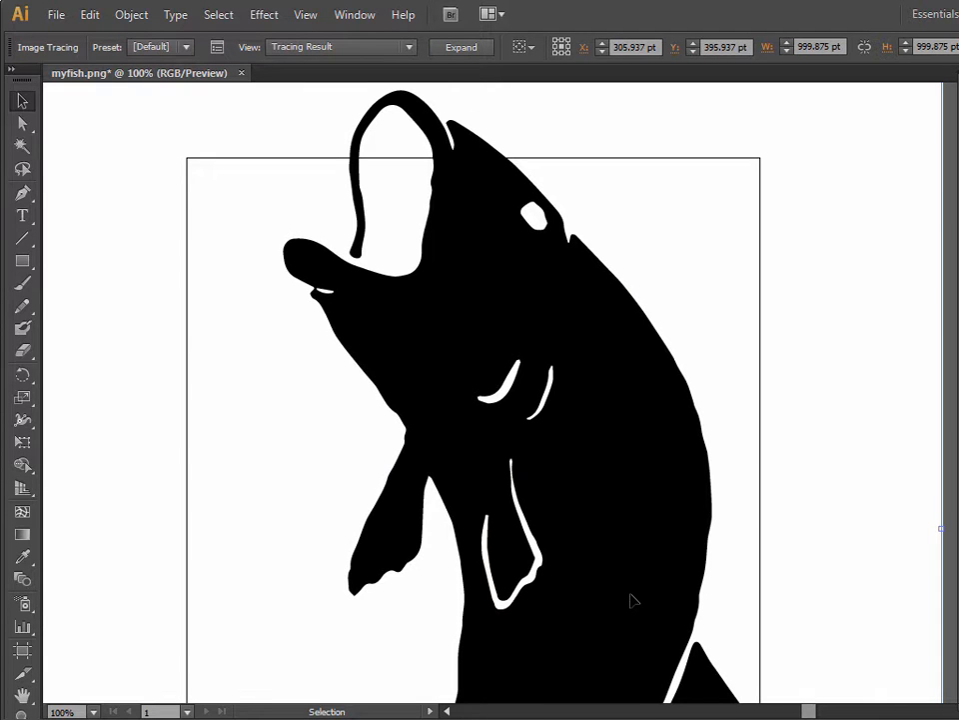
# Export the traced fish to the Example folder as the Photoshop file myfish in RGB at 300 ppi with layers written
pyautogui.click(58, 16)
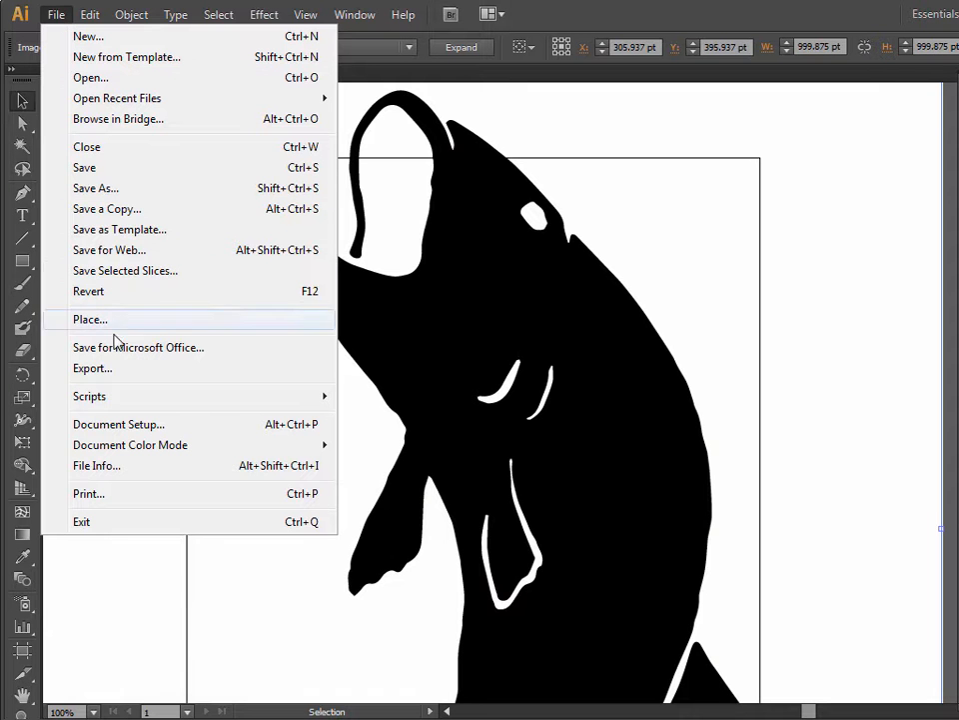
pyautogui.click(94, 369)
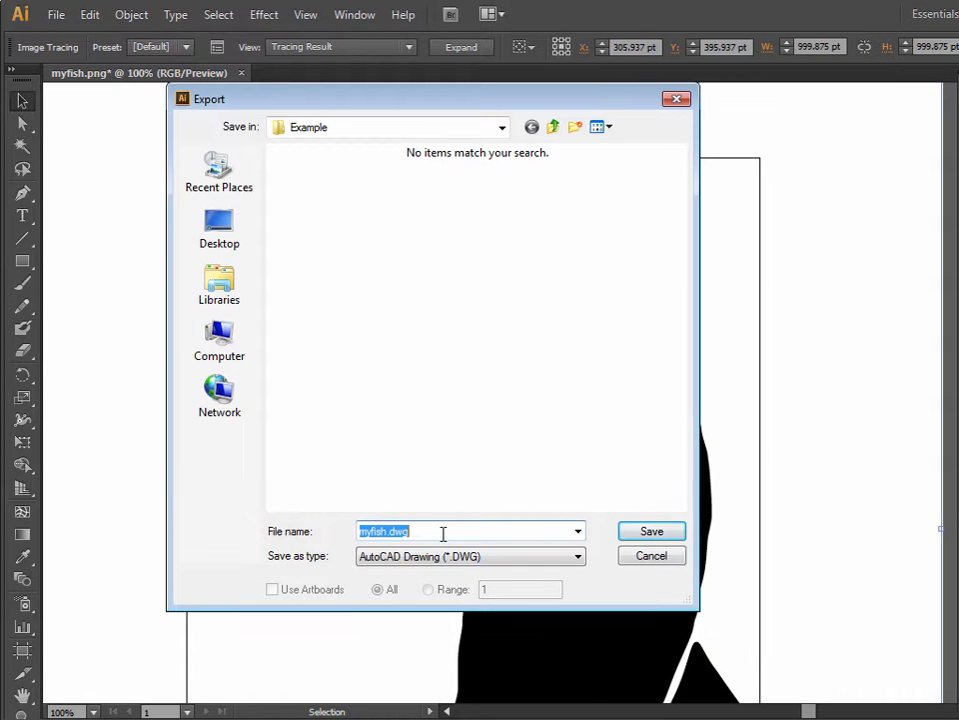
pyautogui.click(425, 559)
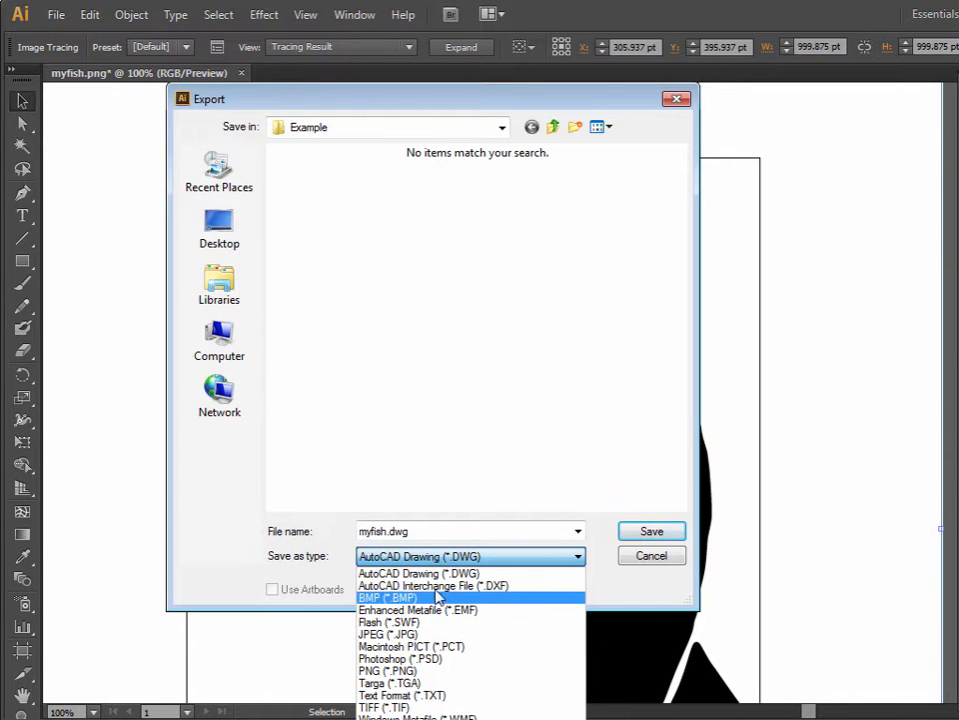
pyautogui.click(432, 659)
pyautogui.click(648, 535)
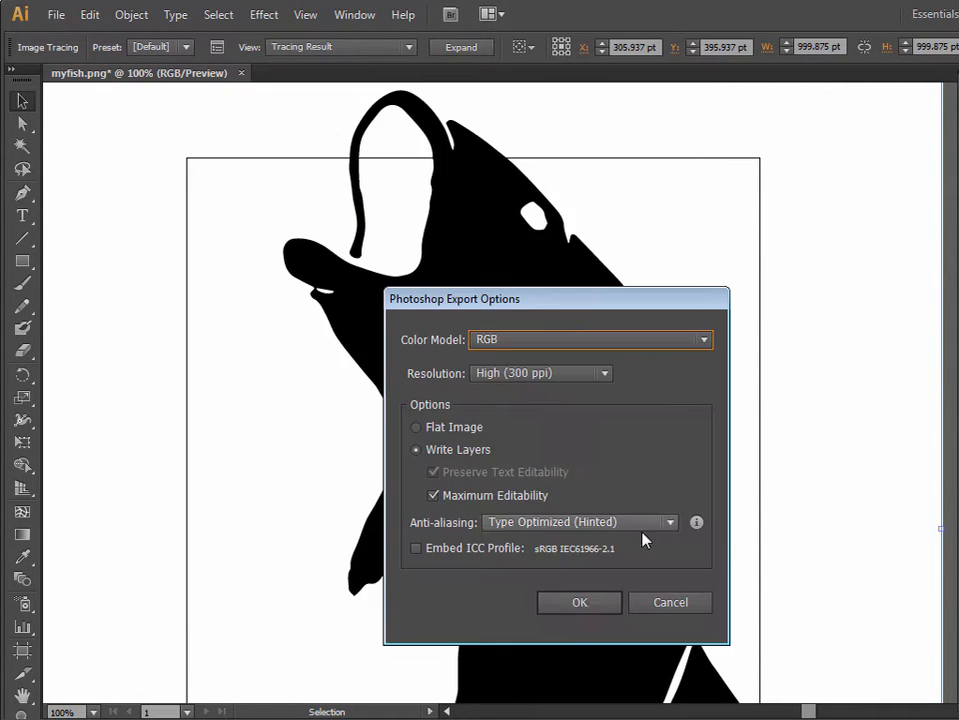
pyautogui.click(579, 605)
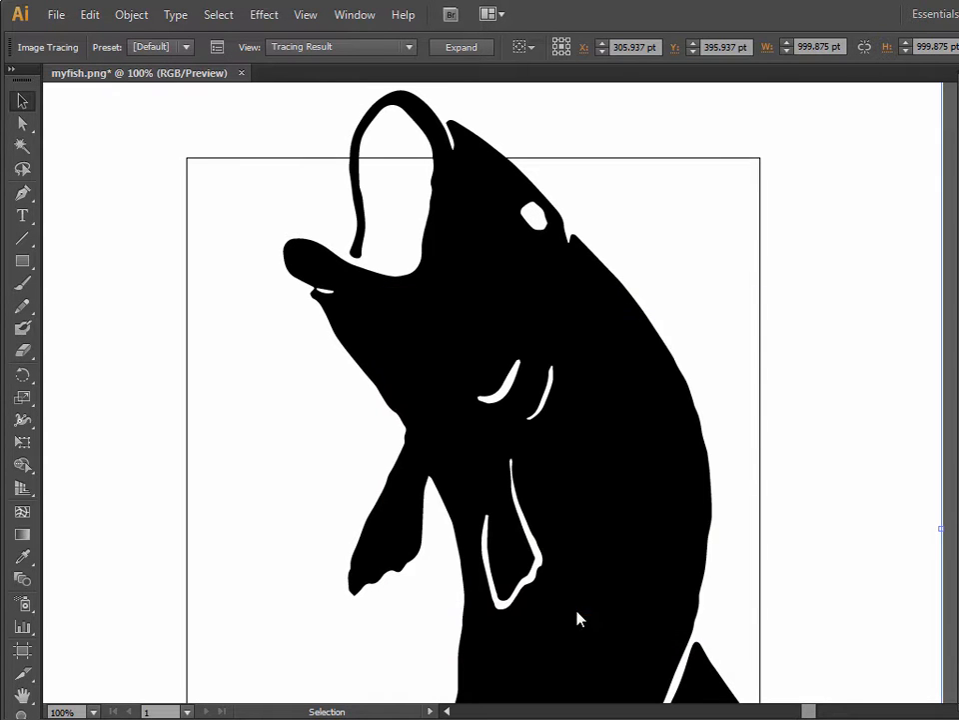
# Close the traced myfish.png document without saving and return to Photoshop, minimizing the Tee Inspector window
pyautogui.hotkey('ctrl', 'w')
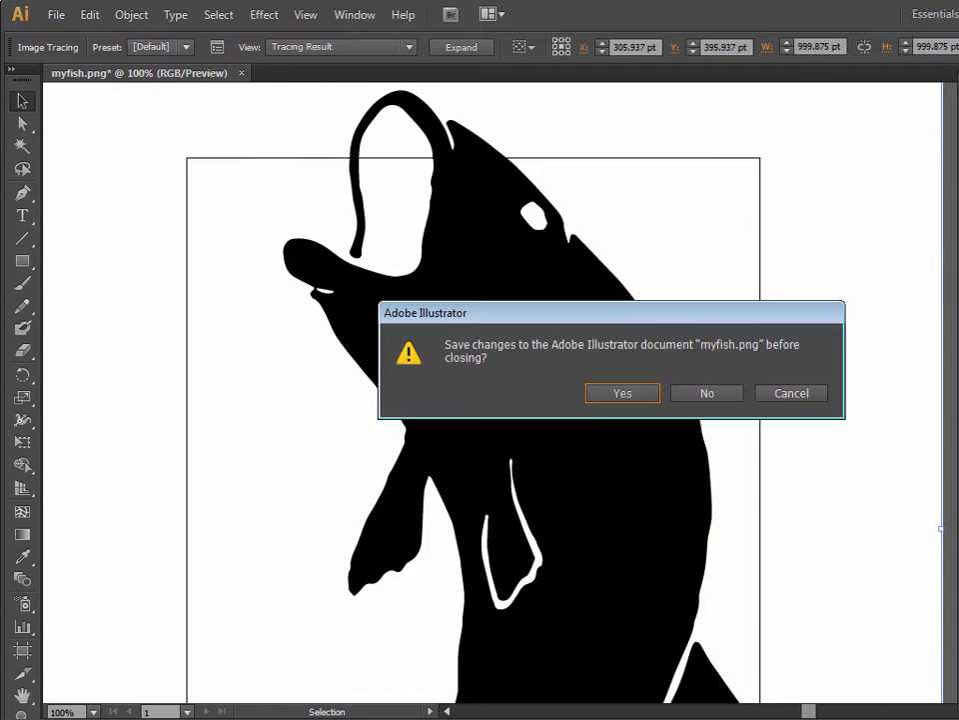
pyautogui.click(707, 393)
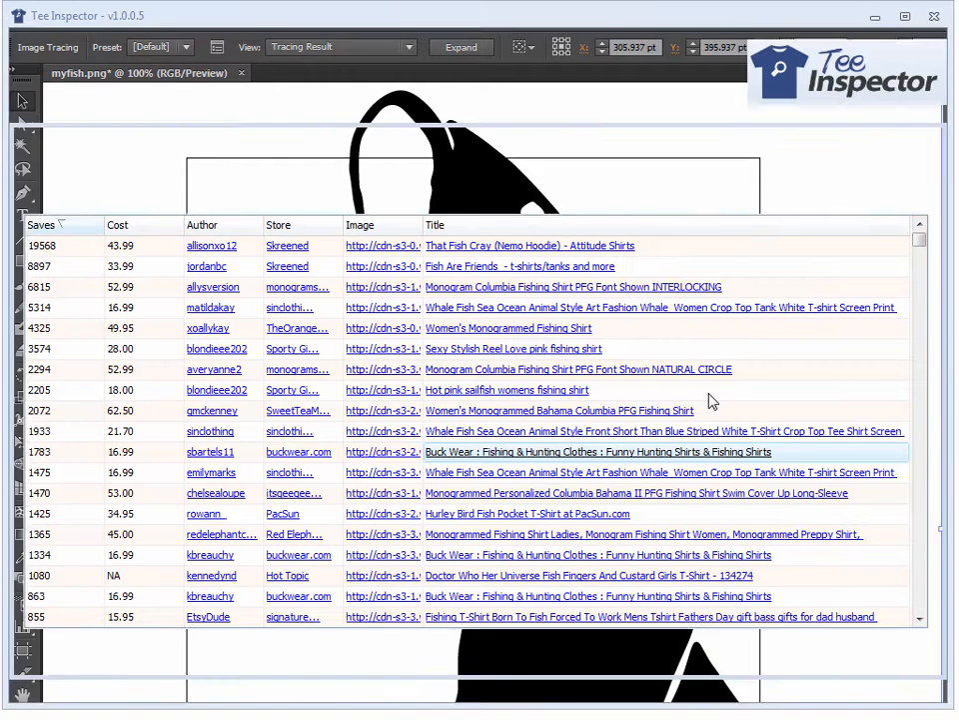
pyautogui.click(882, 21)
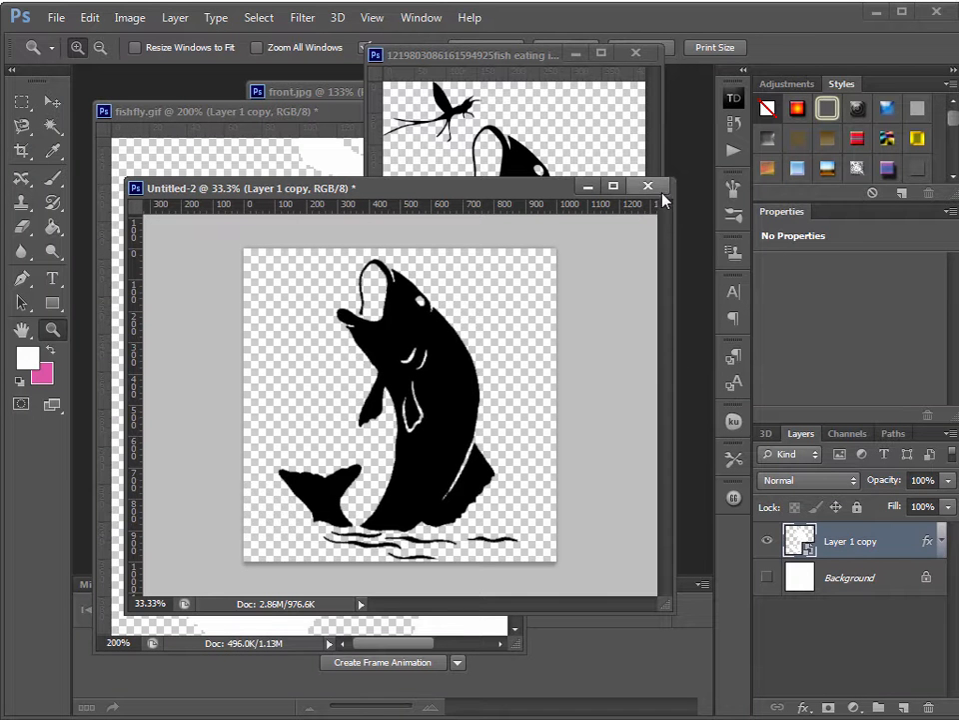
# Close Untitled-2, the fish-eating image, fishfly.gif and front.jpg, discarding any changes
pyautogui.click(661, 196)
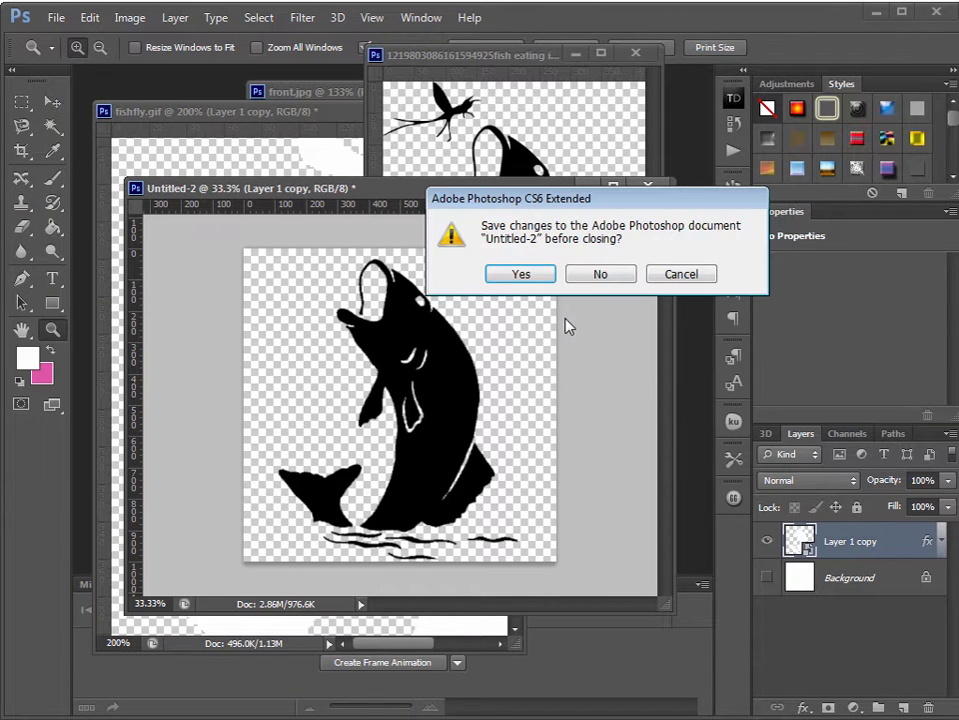
pyautogui.click(594, 277)
pyautogui.click(636, 52)
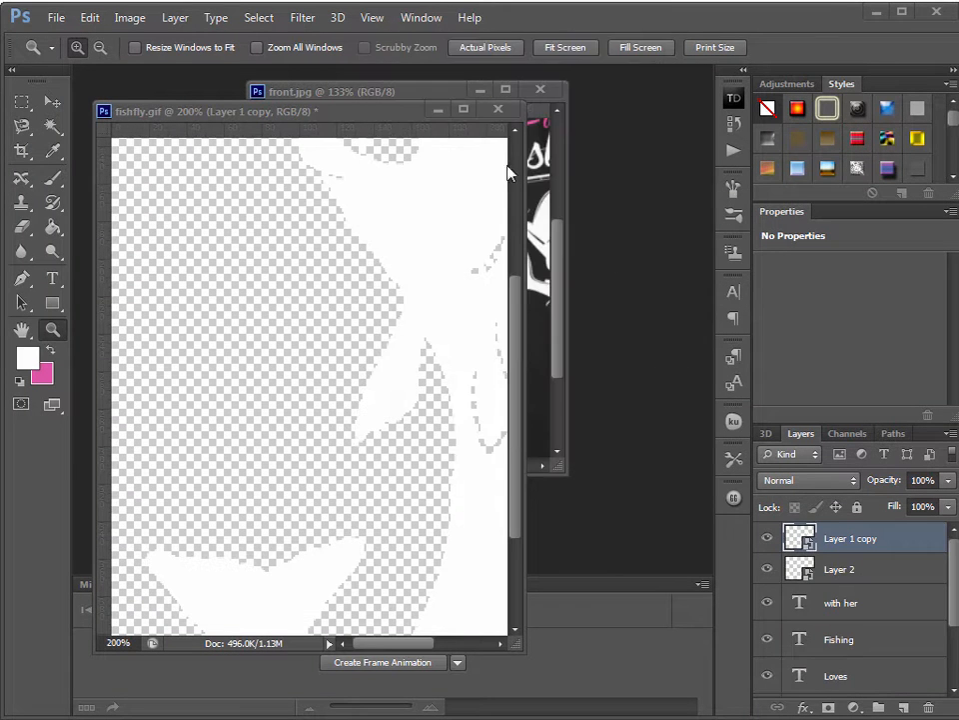
pyautogui.click(500, 110)
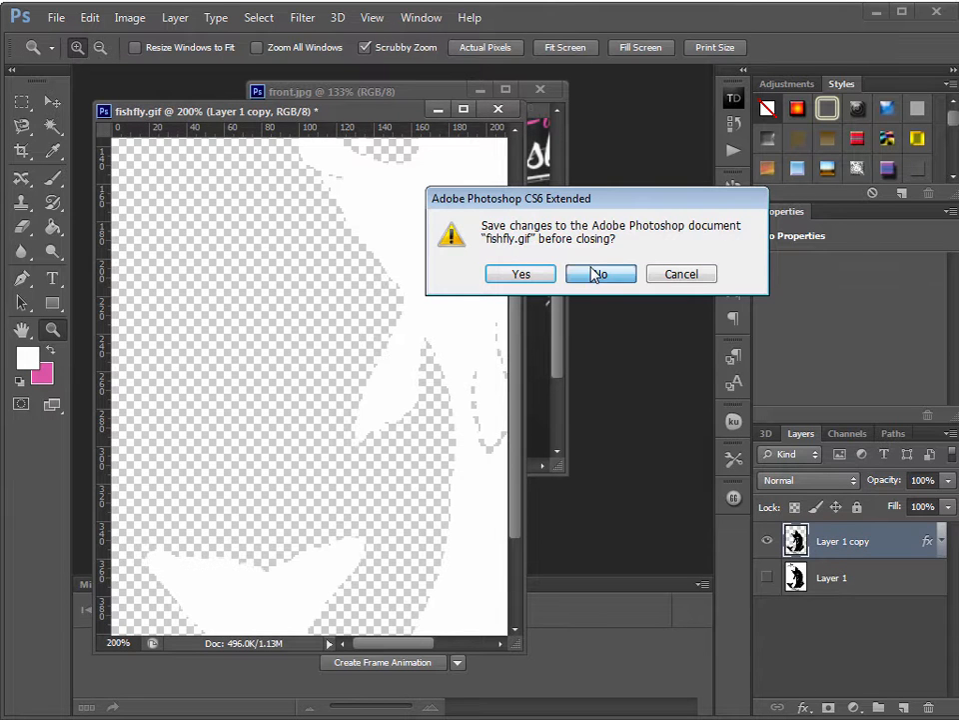
pyautogui.click(594, 275)
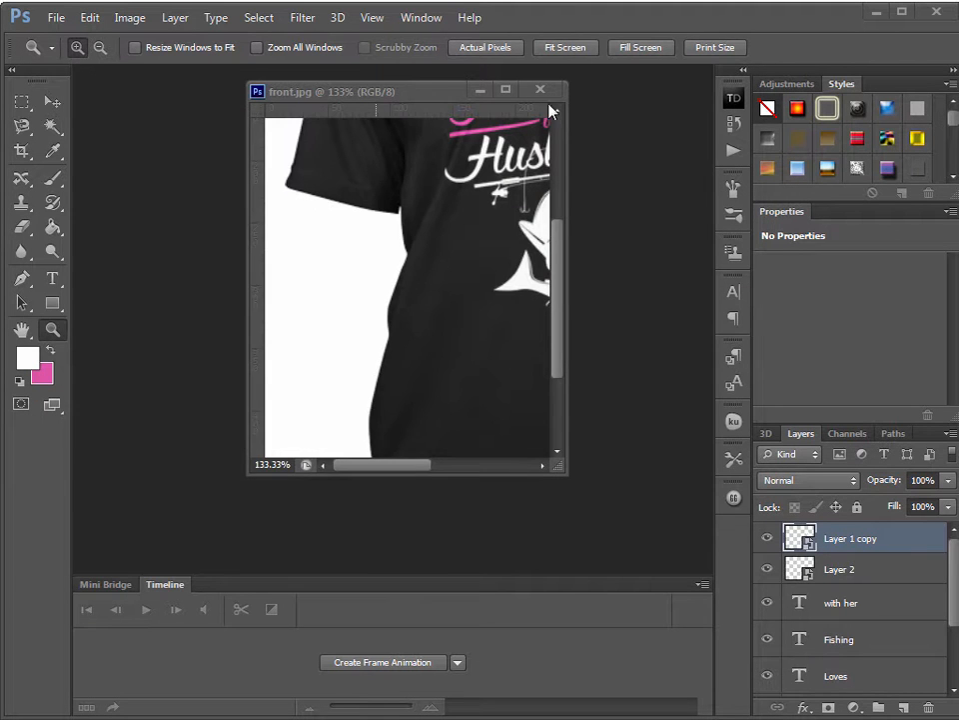
pyautogui.click(540, 89)
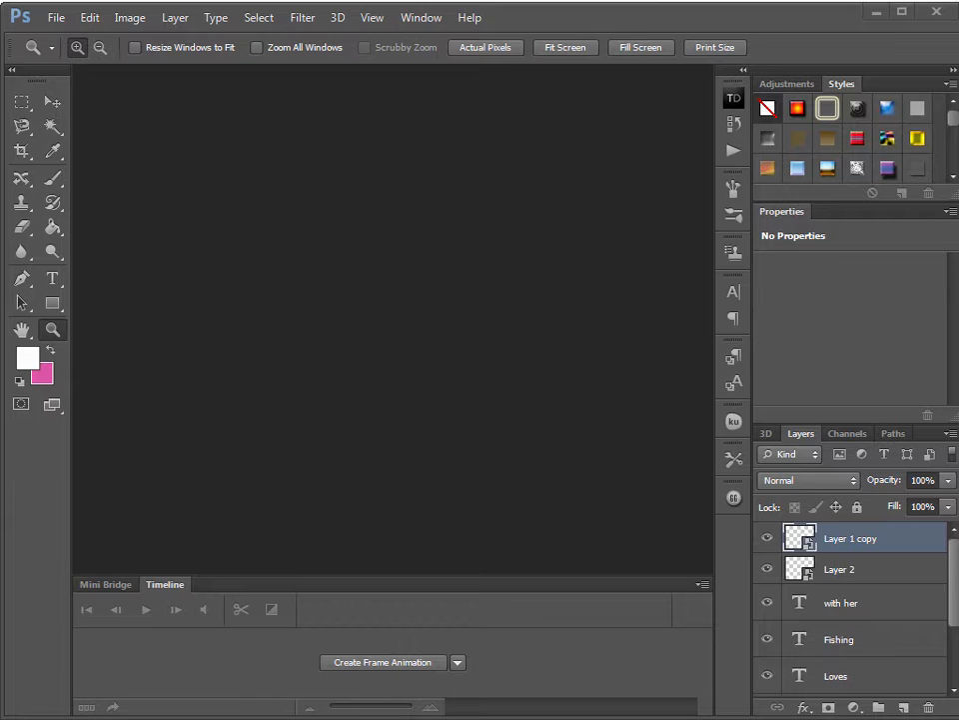
# Open myfish.psd from the Example folder and check the traced fish's edges at actual pixels
pyautogui.click(50, 17)
pyautogui.hotkey('ctrl', 'o')
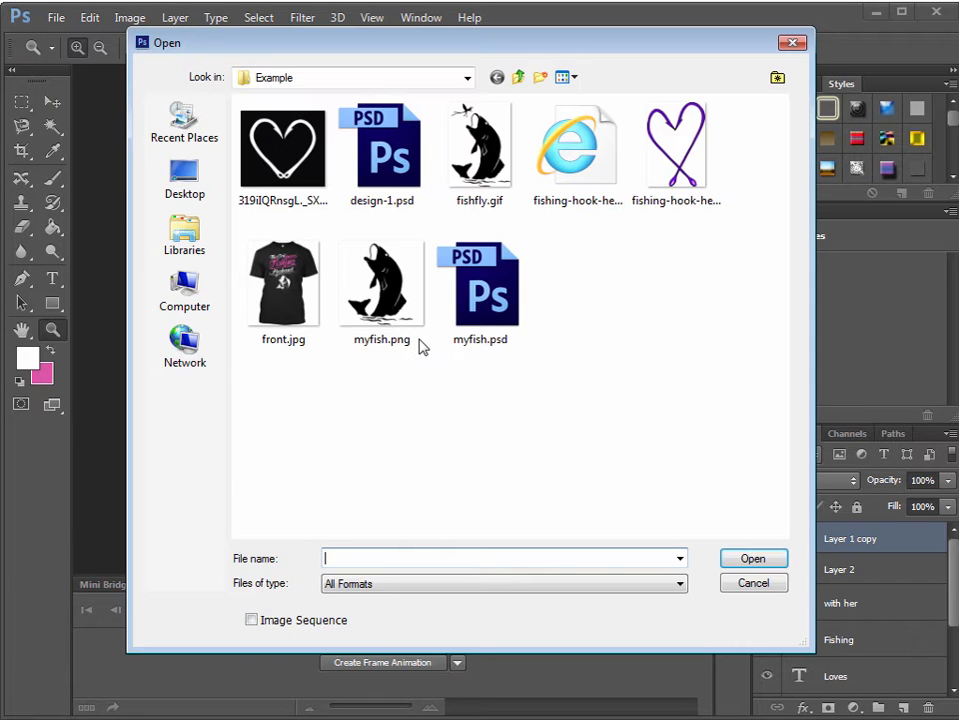
pyautogui.doubleClick(498, 318)
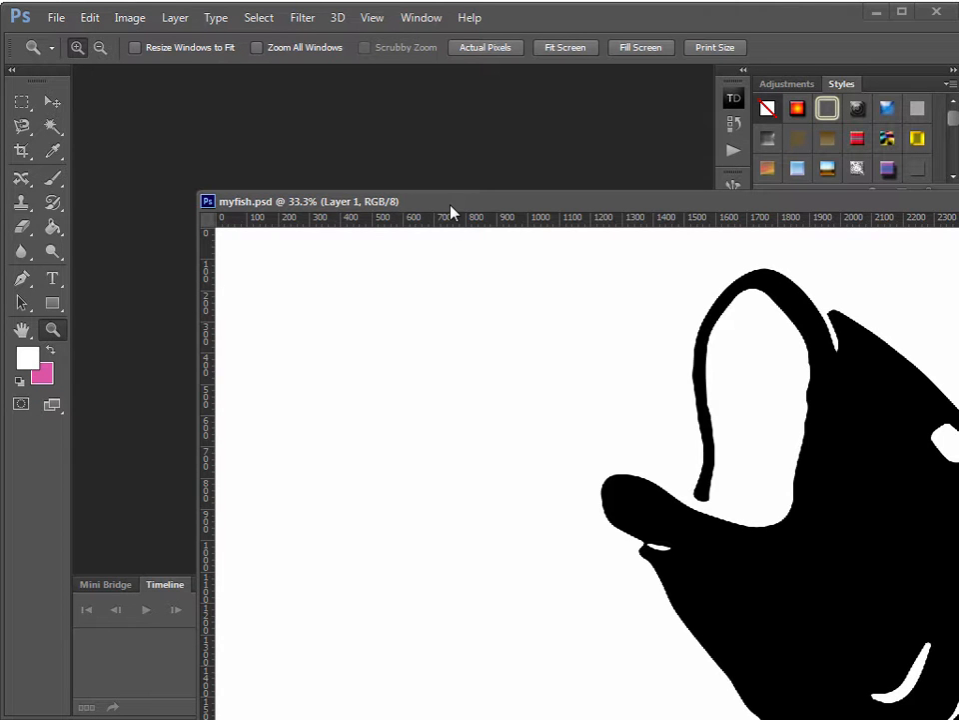
pyautogui.click(487, 48)
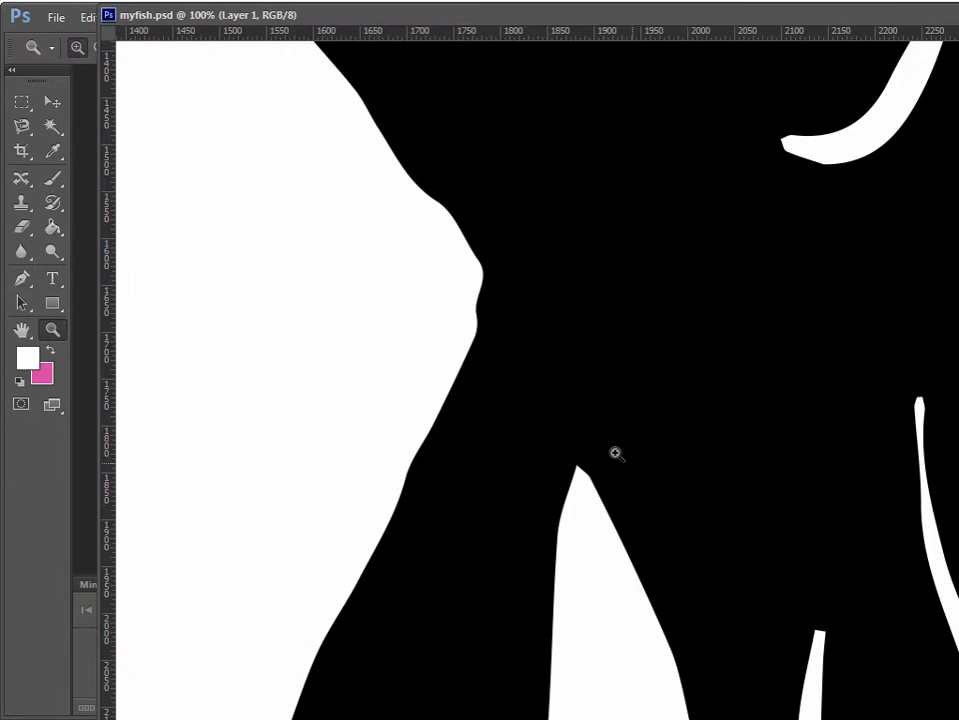
pyautogui.keyDown('alt'); pyautogui.click(405, 401); pyautogui.keyUp('alt')
pyautogui.keyDown('alt'); pyautogui.click(404, 401); pyautogui.keyUp('alt')
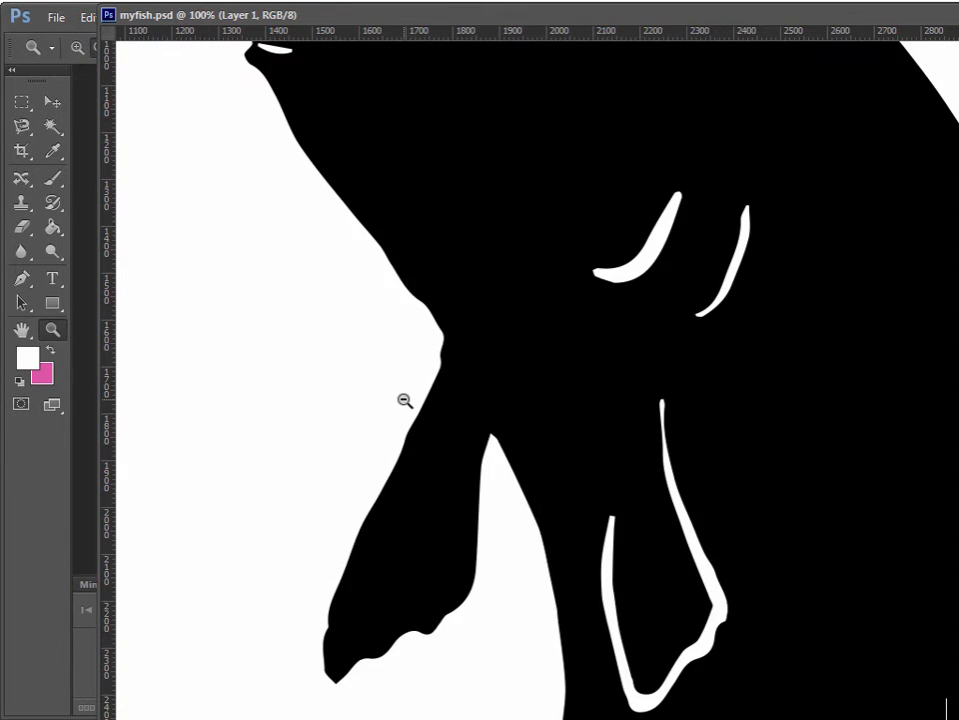
pyautogui.keyDown('alt'); pyautogui.click(404, 401); pyautogui.keyUp('alt')
pyautogui.keyDown('alt'); pyautogui.click(405, 401); pyautogui.keyUp('alt')
pyautogui.keyDown('alt'); pyautogui.click(405, 400); pyautogui.keyUp('alt')
# Move the traced fish's <Group> layer out of the Layer 1 and Image Tracing groups to the top of the layer stack
pyautogui.keyDown('alt'); pyautogui.click(762, 531); pyautogui.keyUp('alt')
pyautogui.keyDown('alt'); pyautogui.click(768, 550); pyautogui.keyUp('alt')
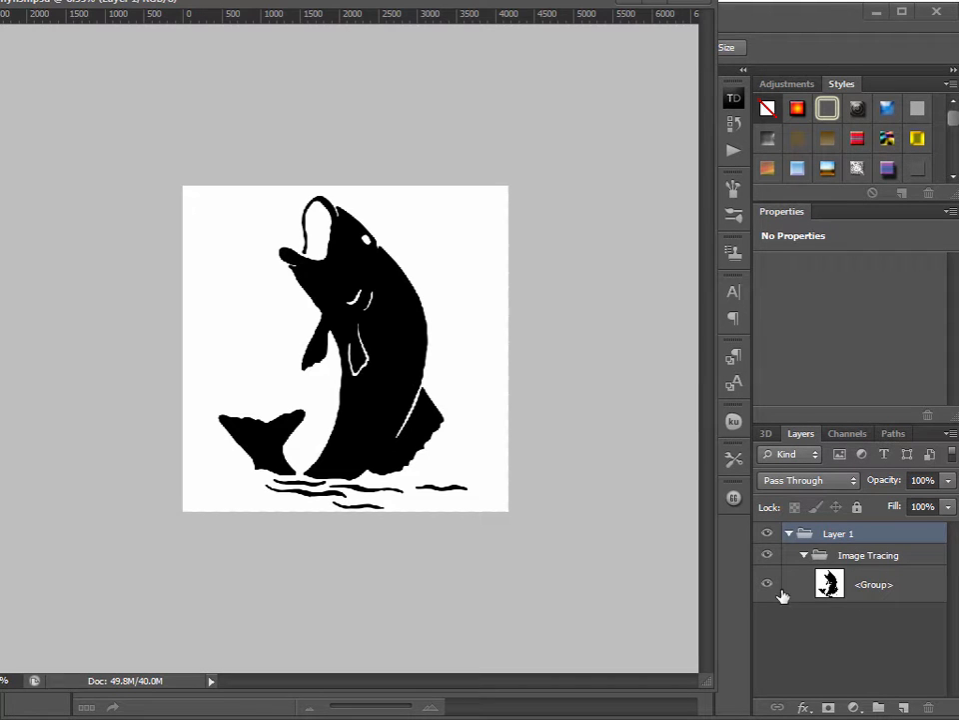
pyautogui.click(869, 587)
pyautogui.moveTo(868, 592); pyautogui.dragTo(834, 524)
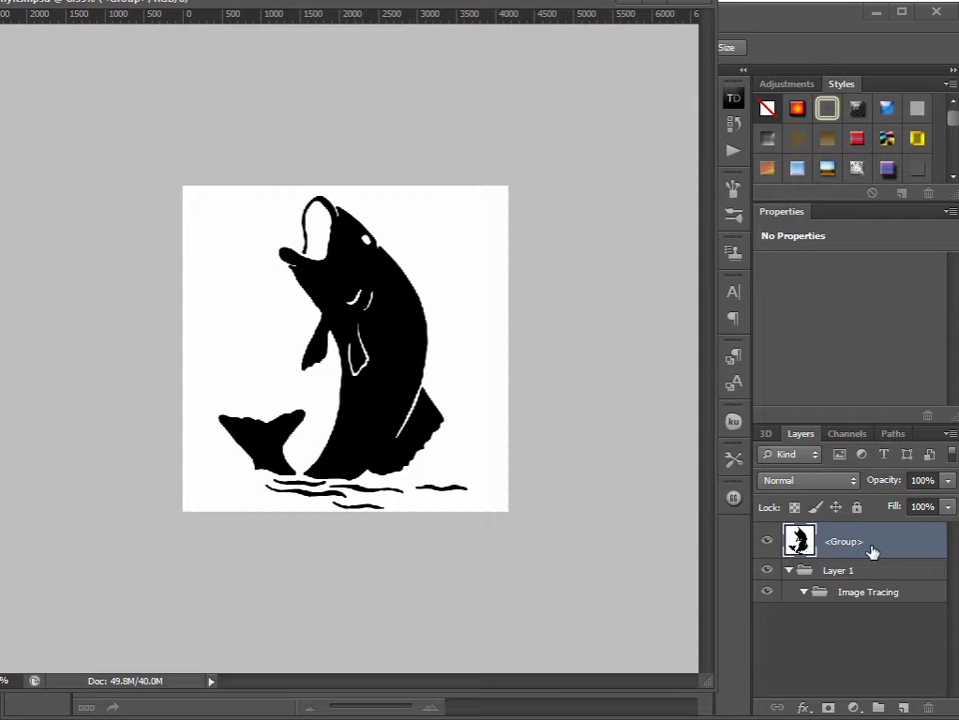
# Select the white areas around the fish with Color Range, delete them and clear the selection
pyautogui.moveTo(424, 2); pyautogui.dragTo(497, 148)
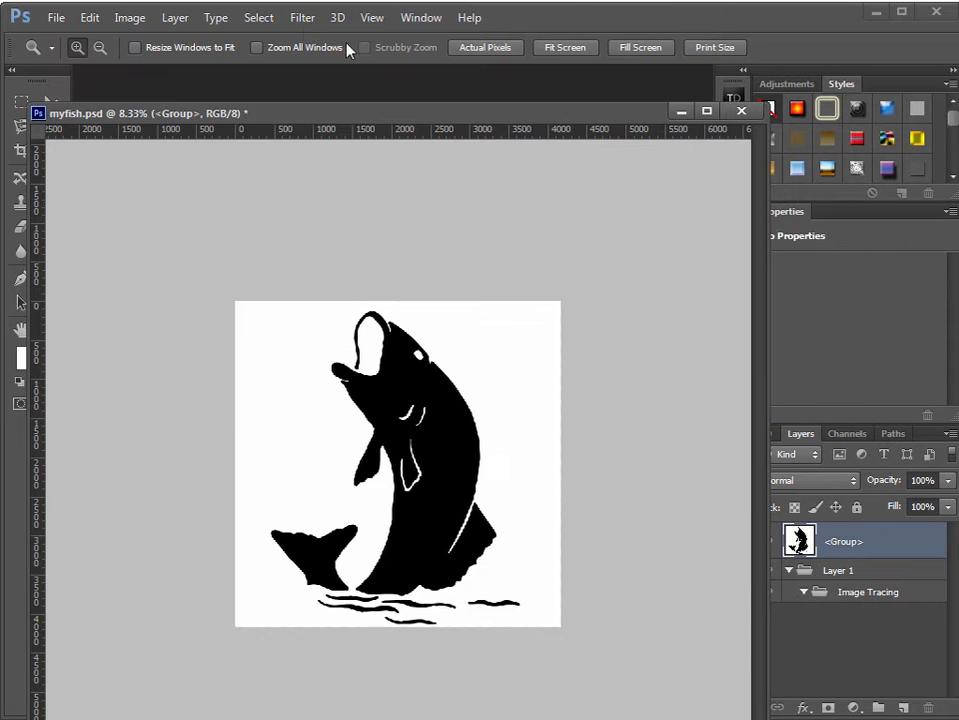
pyautogui.click(259, 17)
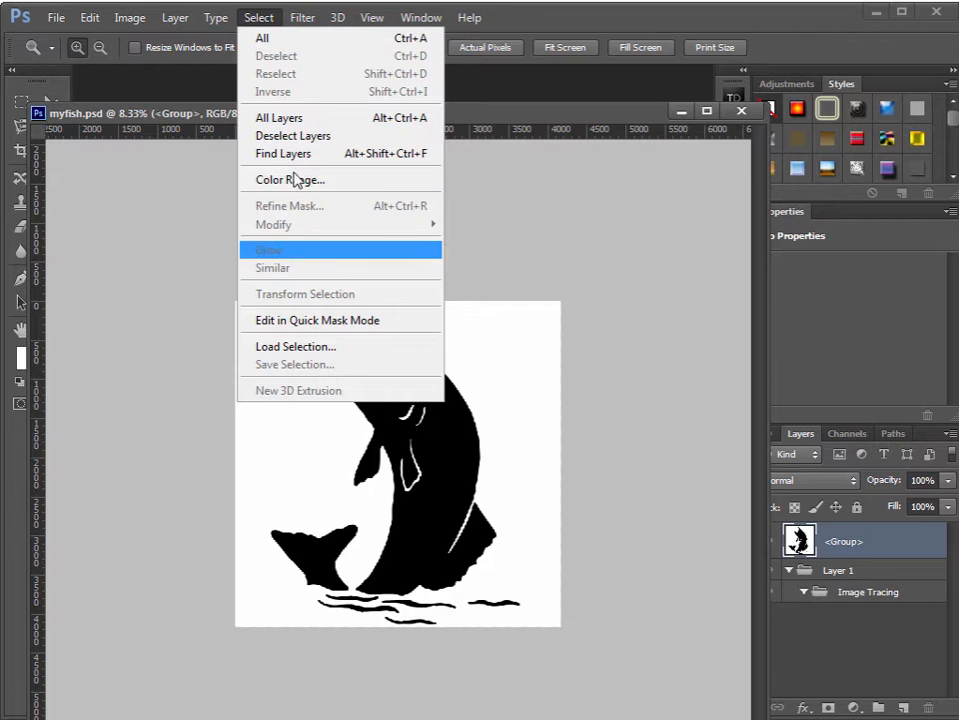
pyautogui.click(269, 180)
pyautogui.press('Return')
pyautogui.press('z')
pyautogui.press('Delete')
pyautogui.hotkey('ctrl', 'd')
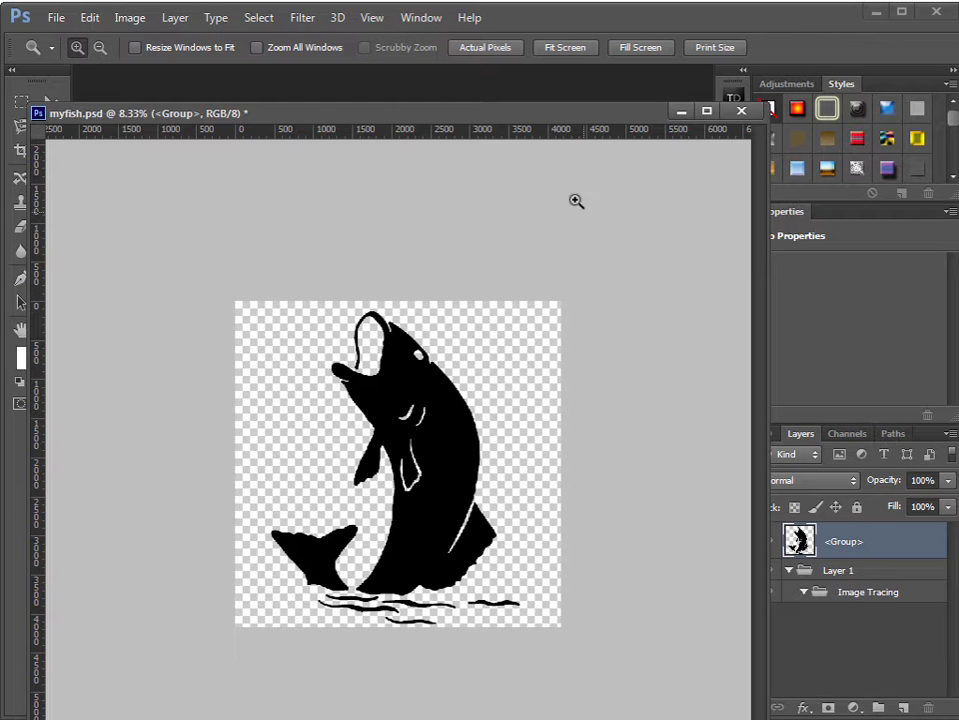
# Duplicate the transparent fish layer and convert the copy to a smart object
pyautogui.rightClick(860, 551)
pyautogui.click(690, 216)
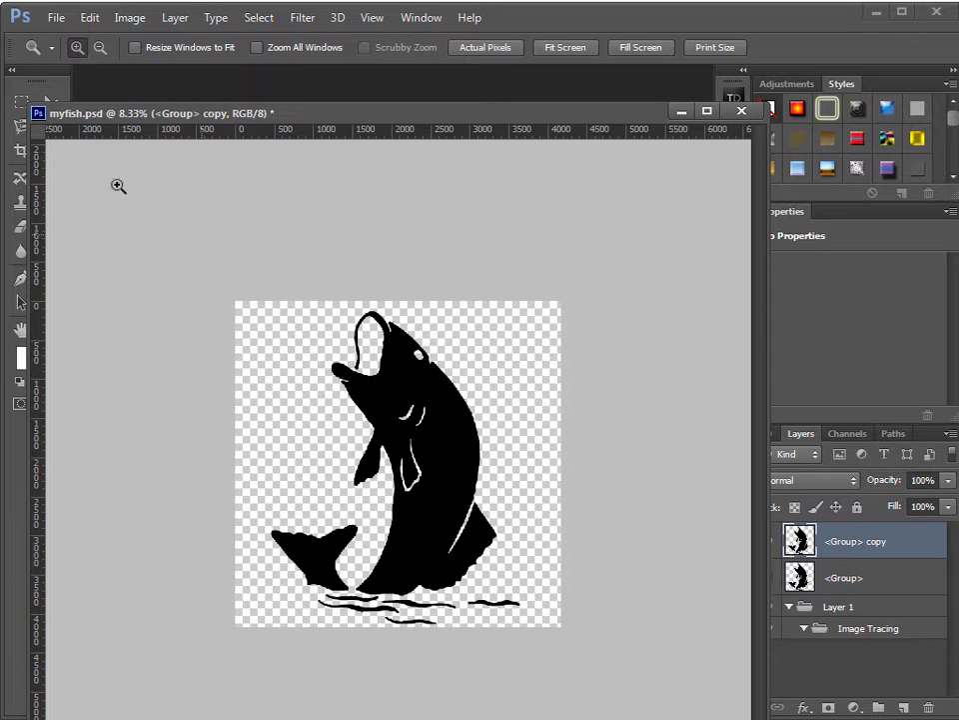
pyautogui.moveTo(193, 114); pyautogui.dragTo(292, 107)
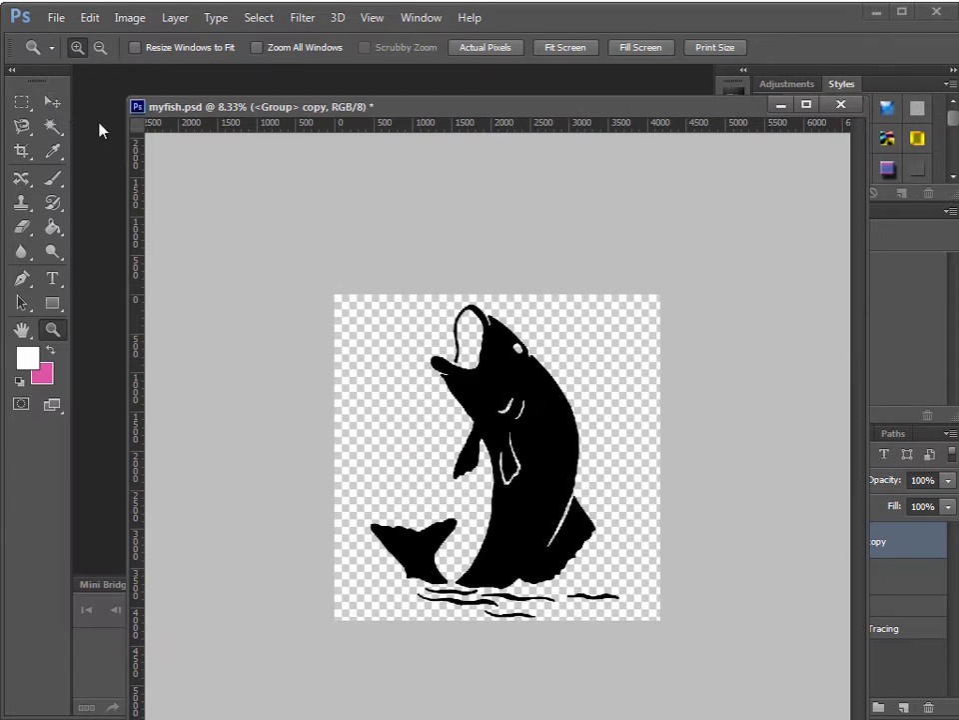
pyautogui.rightClick(885, 546)
pyautogui.press('Escape')
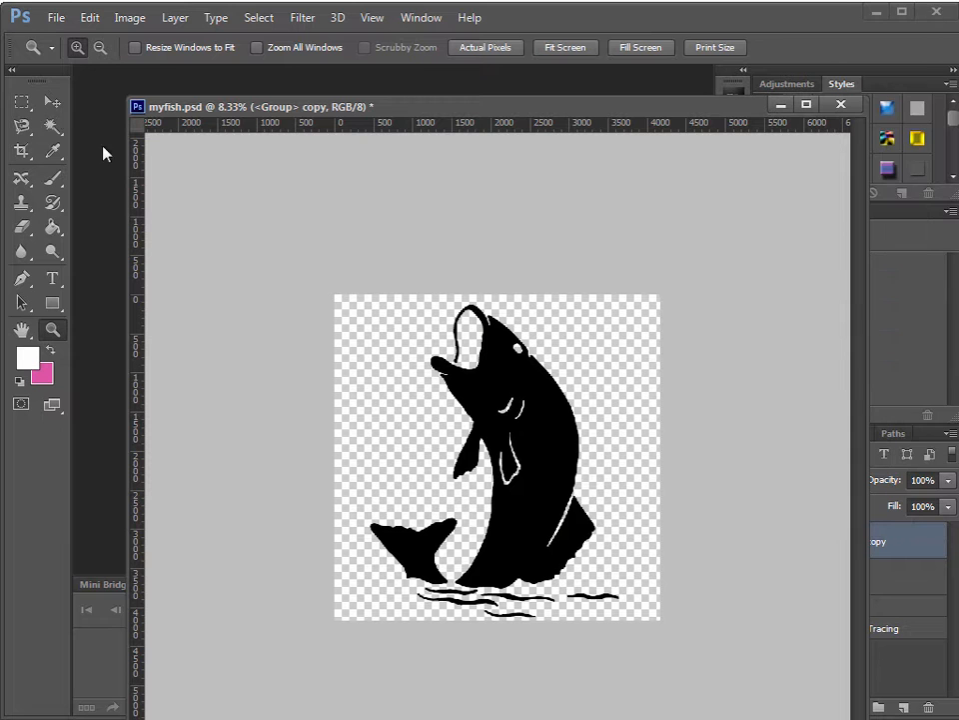
# Scale the fish copy down to about 50 percent towards its lower corner
pyautogui.click(53, 102)
pyautogui.moveTo(367, 305); pyautogui.dragTo(494, 462)
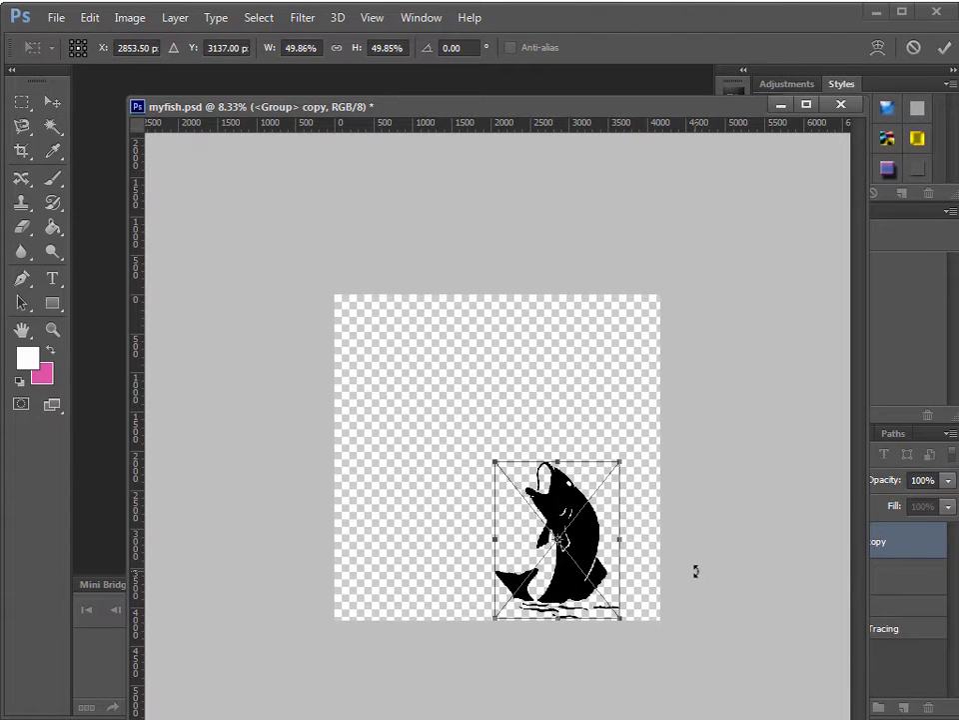
pyautogui.press('Return')
# Copy the scaled black fish from myfish.psd into the fishing T-shirt design document
pyautogui.moveTo(605, 107); pyautogui.dragTo(958, 0)
pyautogui.hotkey('ctrl', 'Tab')
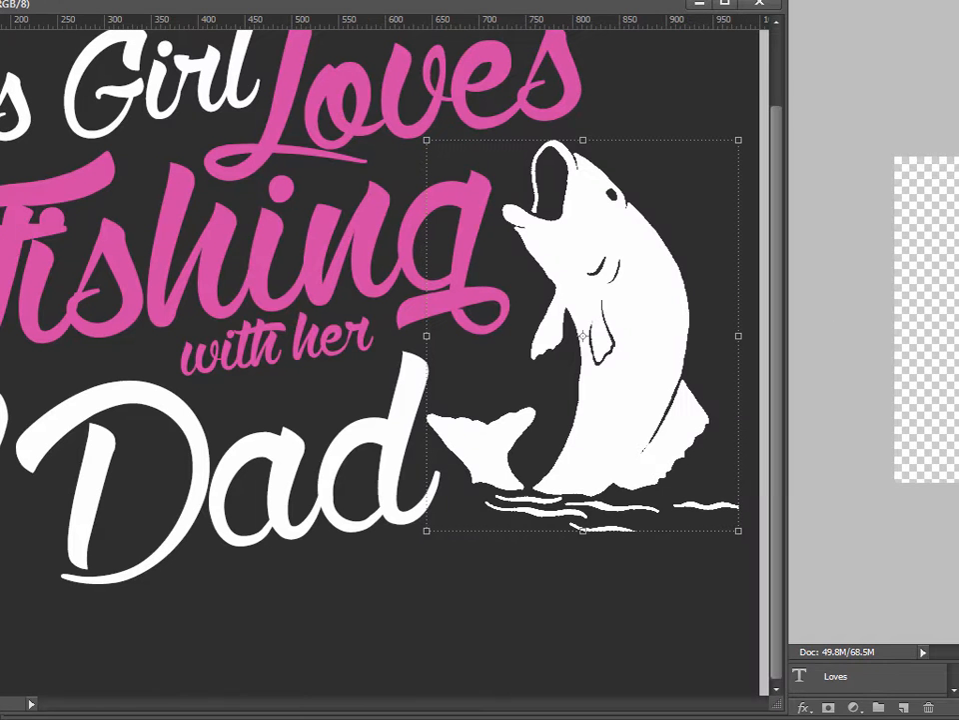
pyautogui.hotkey('ctrl', 'Tab')
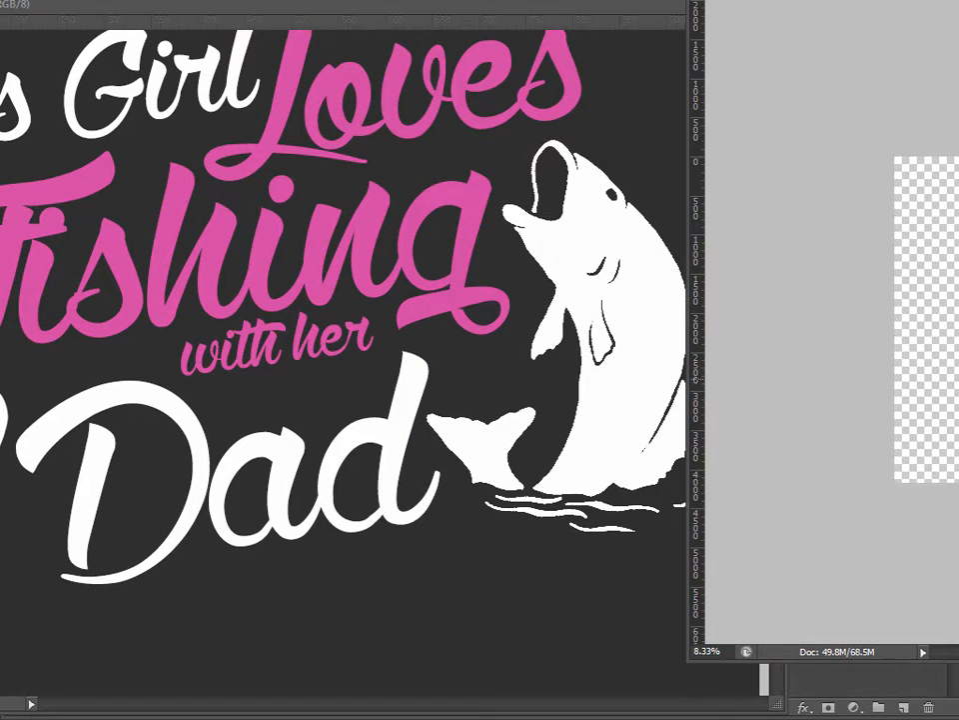
pyautogui.moveTo(949, 377); pyautogui.dragTo(414, 481)
pyautogui.moveTo(201, 190); pyautogui.dragTo(358, 392)
pyautogui.moveTo(269, 132); pyautogui.dragTo(315, 283)
pyautogui.moveTo(195, 169); pyautogui.dragTo(461, 136)
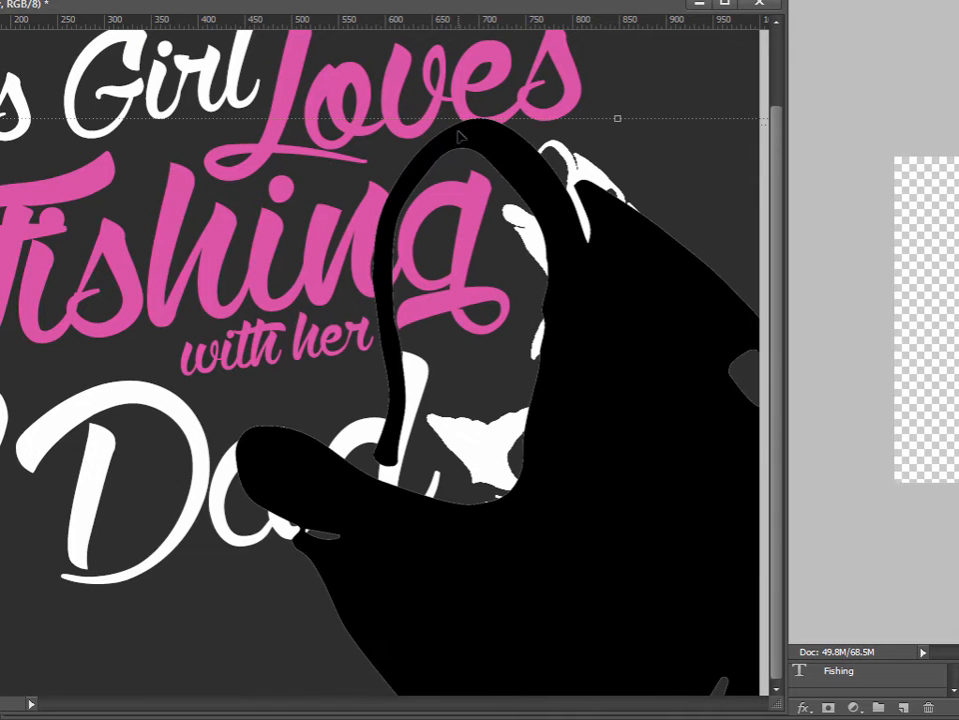
# Scale the black fish down to slightly larger than the white fish and place it over the words Fishing and Dad
pyautogui.hotkey('ctrl', 't')
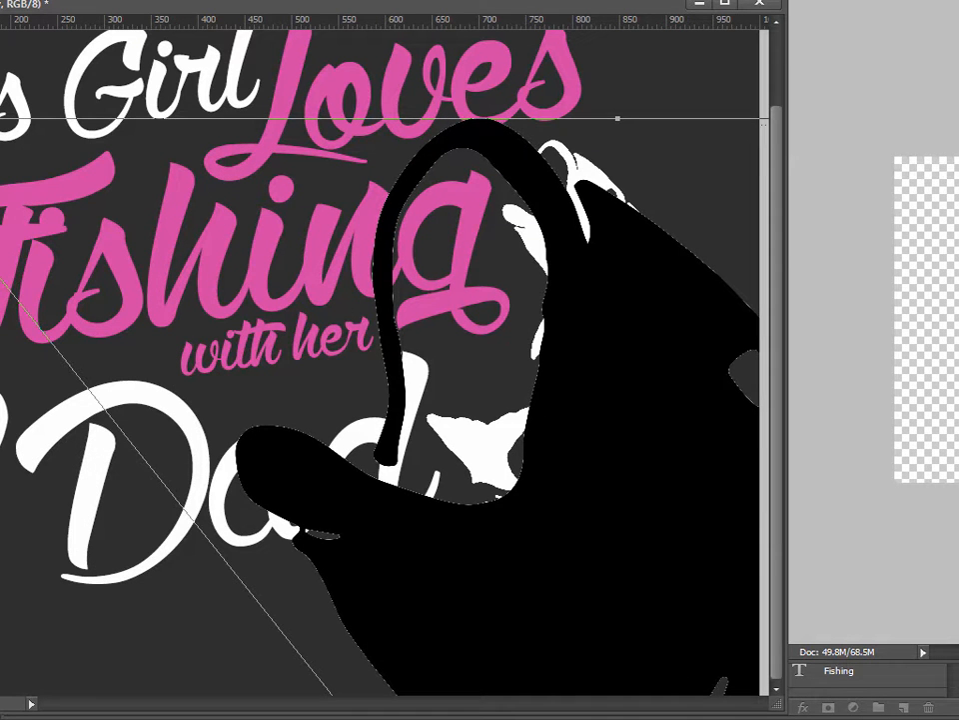
pyautogui.moveTo(0, 118); pyautogui.dragTo(434, 489)
pyautogui.moveTo(609, 674); pyautogui.dragTo(474, 170)
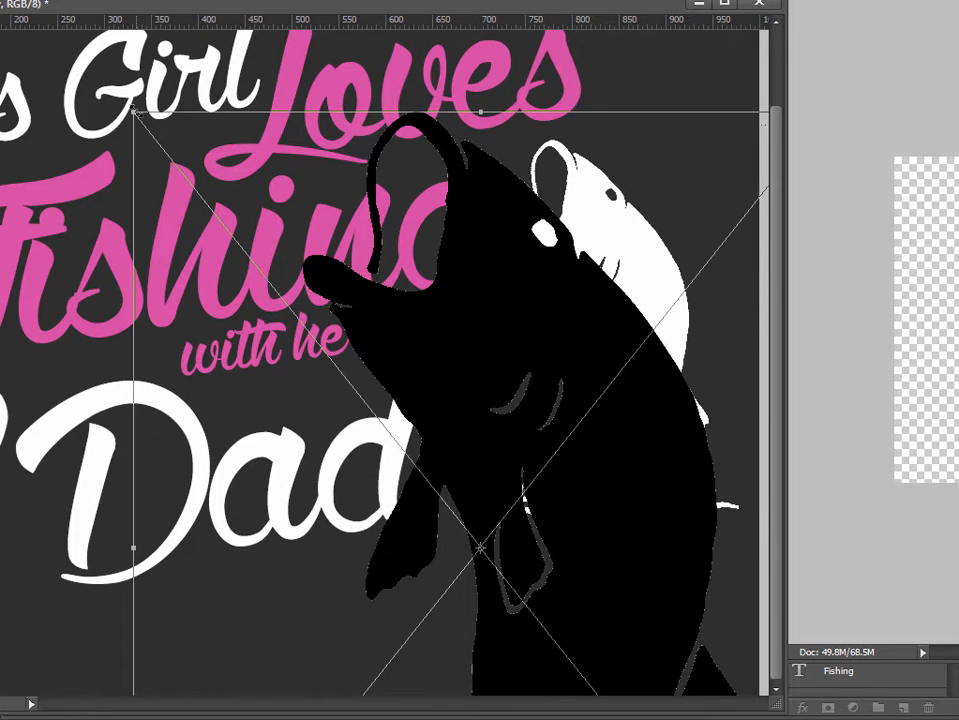
pyautogui.moveTo(135, 111); pyautogui.dragTo(465, 376)
pyautogui.moveTo(651, 548); pyautogui.dragTo(636, 235)
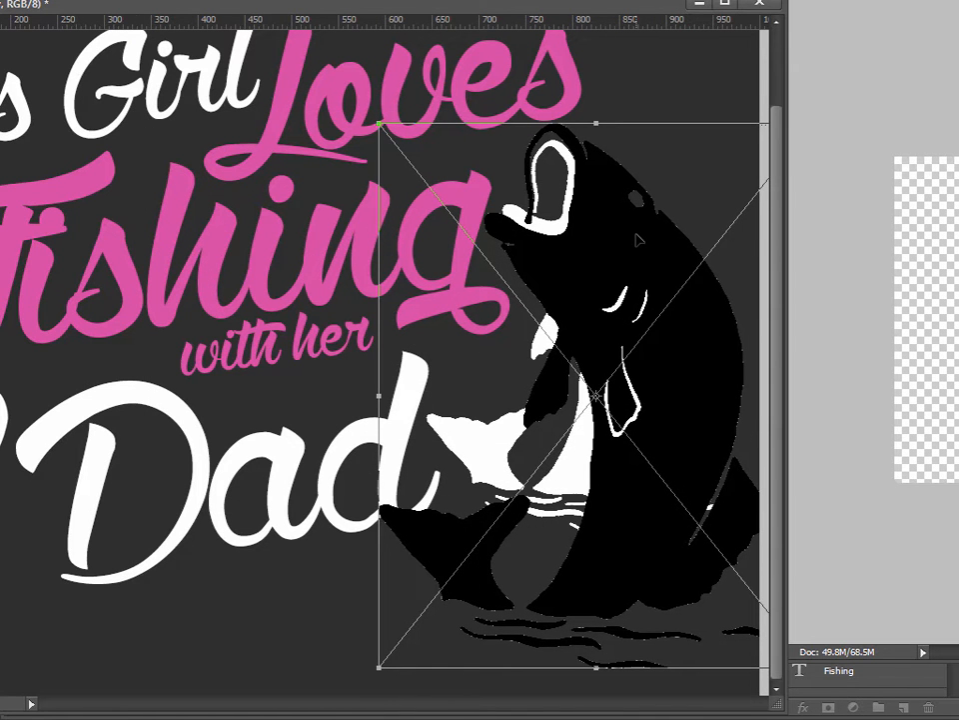
pyautogui.moveTo(777, 708); pyautogui.dragTo(958, 718)
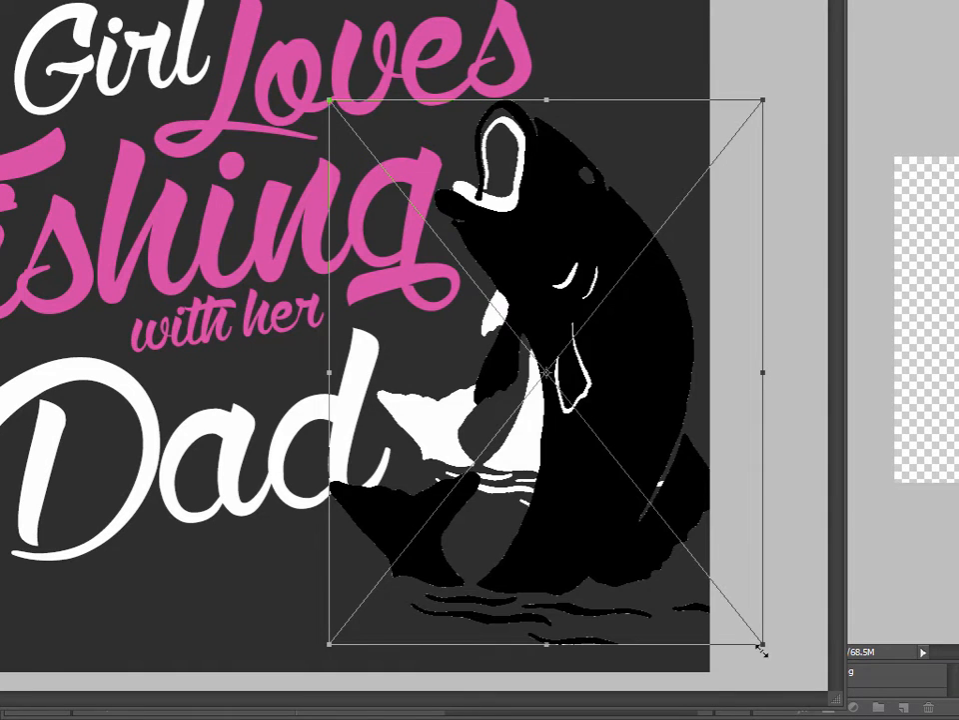
pyautogui.moveTo(759, 649); pyautogui.dragTo(687, 549)
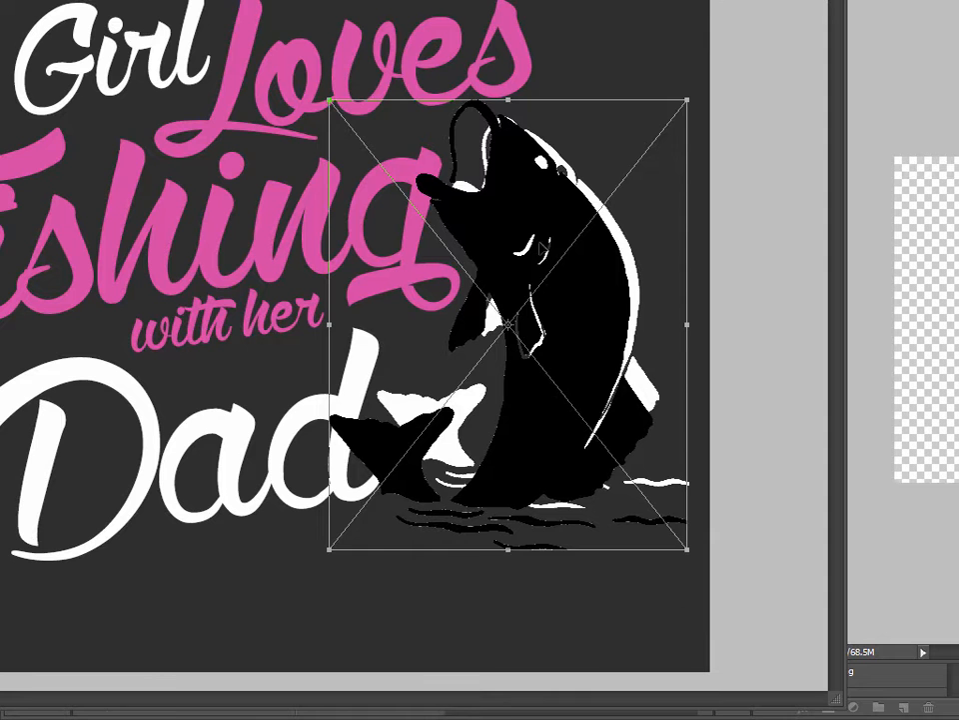
pyautogui.moveTo(567, 293); pyautogui.dragTo(345, 347)
pyautogui.press('Return')
# Delete the old white fish, then move the black fish into its place beside Dad and scale it down slightly to fit the canvas
pyautogui.click(601, 339)
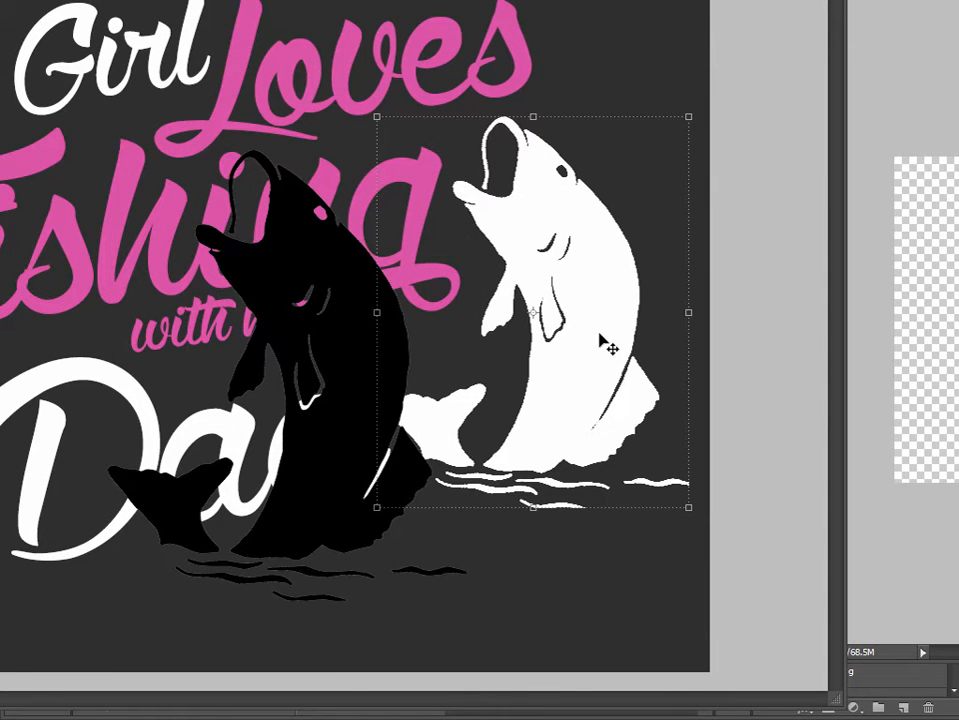
pyautogui.press('Delete')
pyautogui.moveTo(300, 520); pyautogui.dragTo(562, 438)
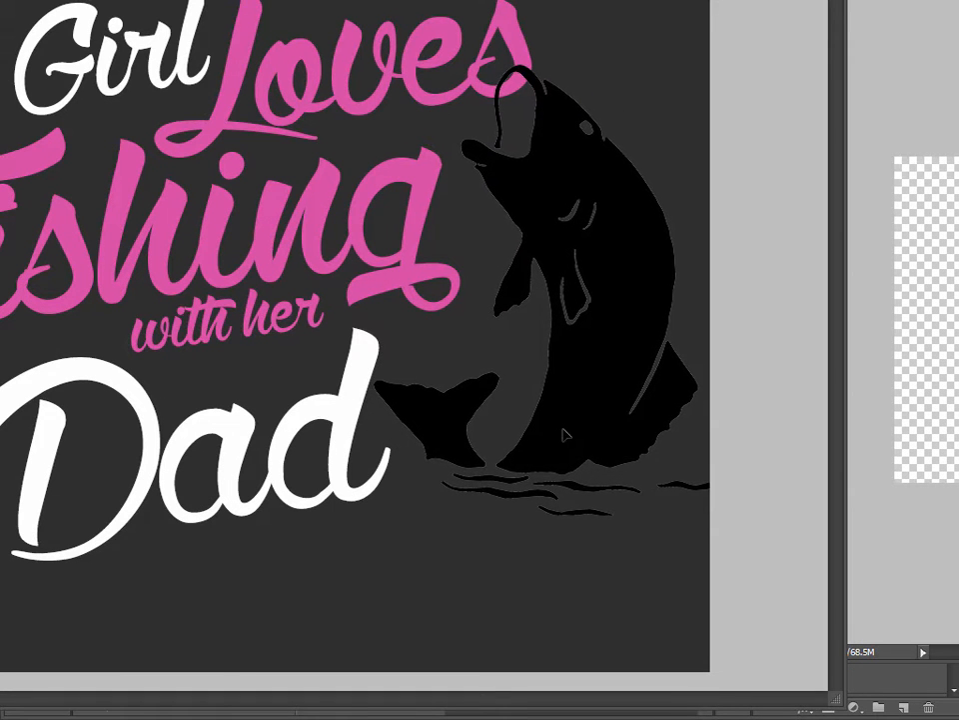
pyautogui.moveTo(730, 520); pyautogui.dragTo(685, 474)
pyautogui.moveTo(584, 389); pyautogui.dragTo(582, 427)
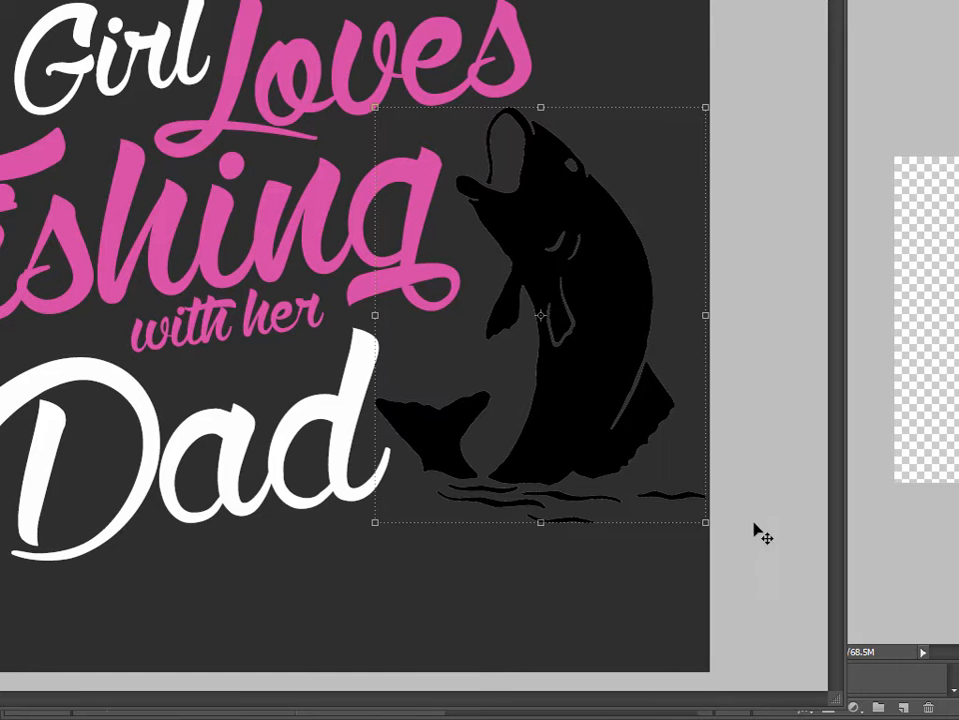
pyautogui.press('Return')
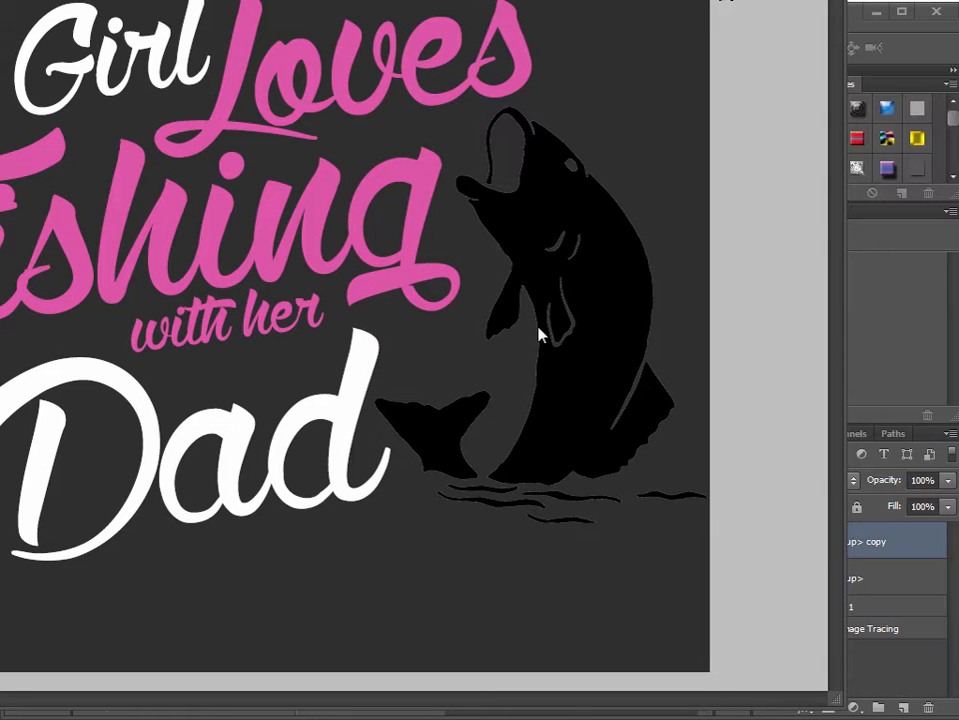
# Apply a white (ffffff) Color Overlay at 100% opacity to the black fish layer
pyautogui.click(601, 329)
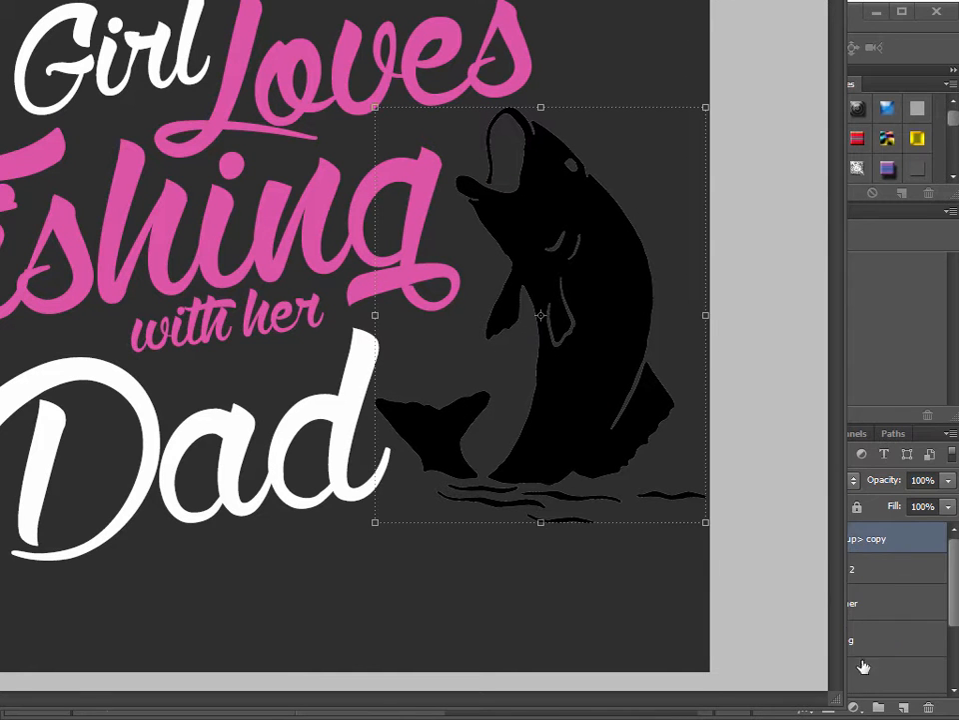
pyautogui.doubleClick(908, 548)
pyautogui.click(400, 442)
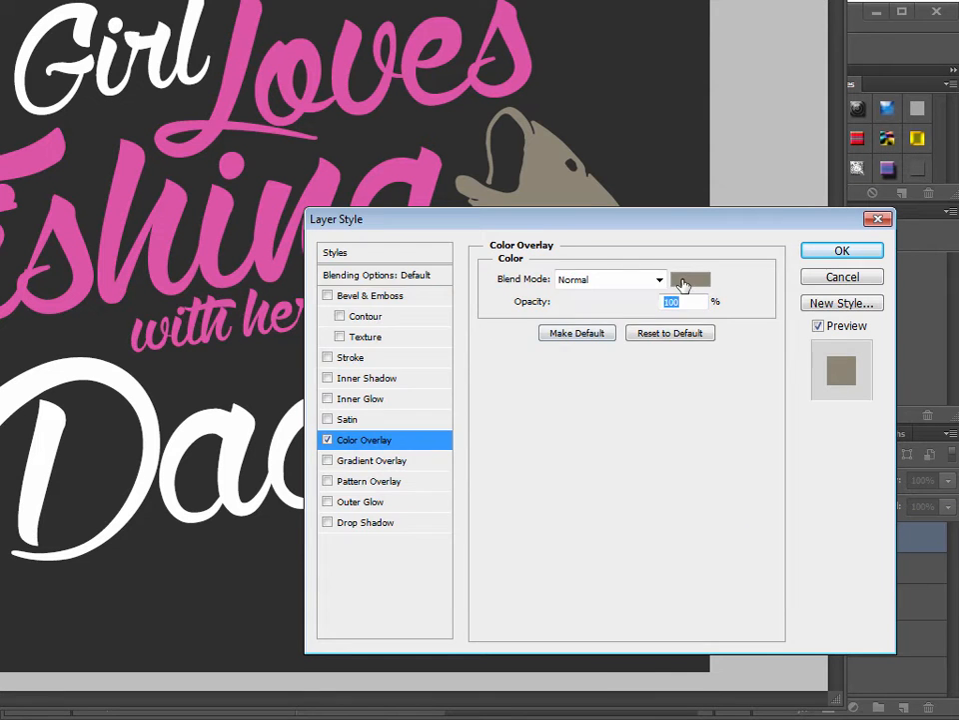
pyautogui.click(682, 284)
pyautogui.click(99, 380)
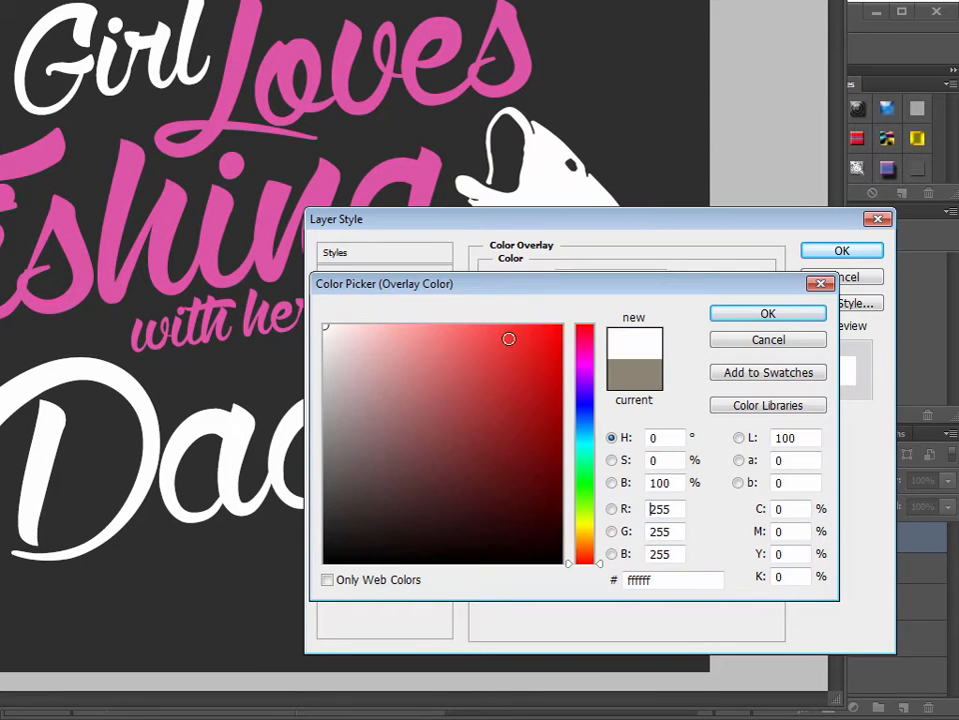
pyautogui.click(744, 316)
pyautogui.click(840, 251)
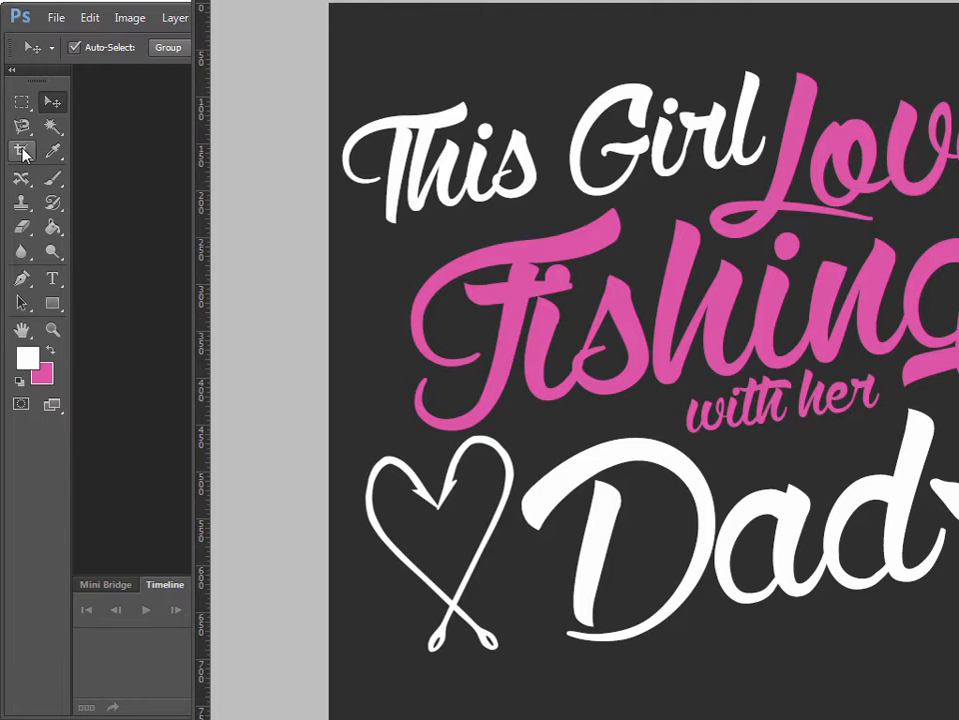
# Crop the canvas closer to the artwork along its upper, lower and left edges and save the document
pyautogui.press('c')
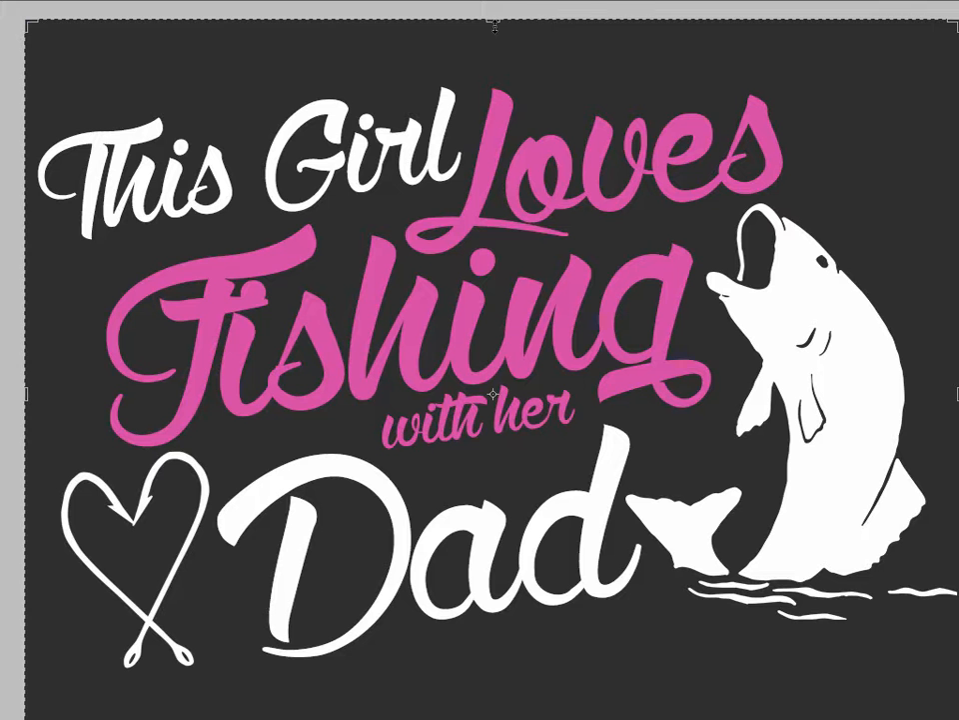
pyautogui.click(493, 395)
pyautogui.moveTo(494, 36); pyautogui.dragTo(485, 86)
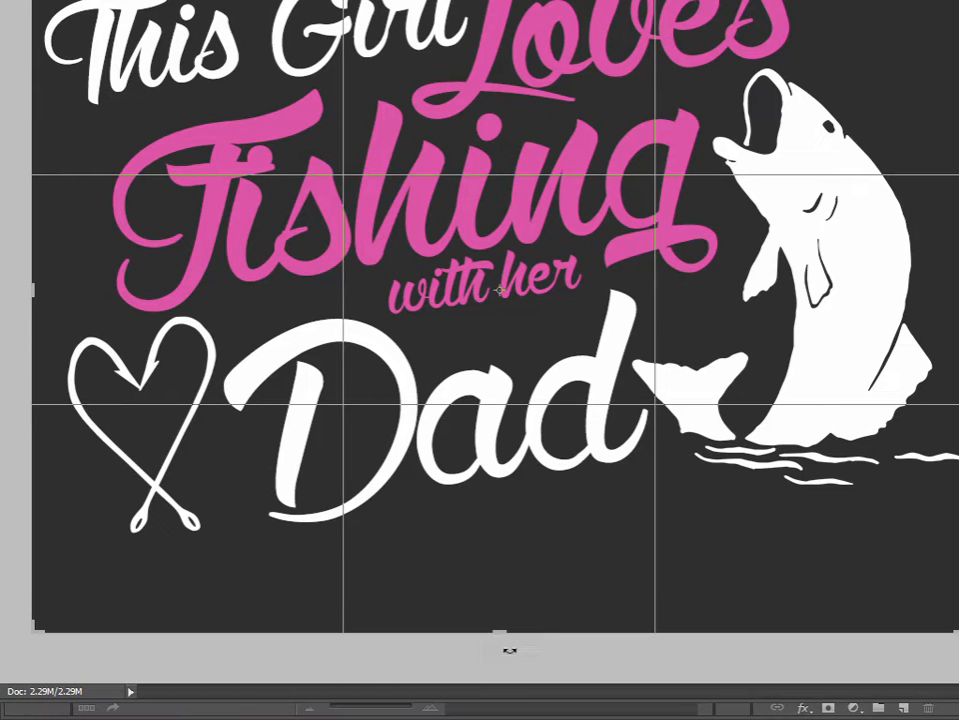
pyautogui.moveTo(502, 633); pyautogui.dragTo(500, 588)
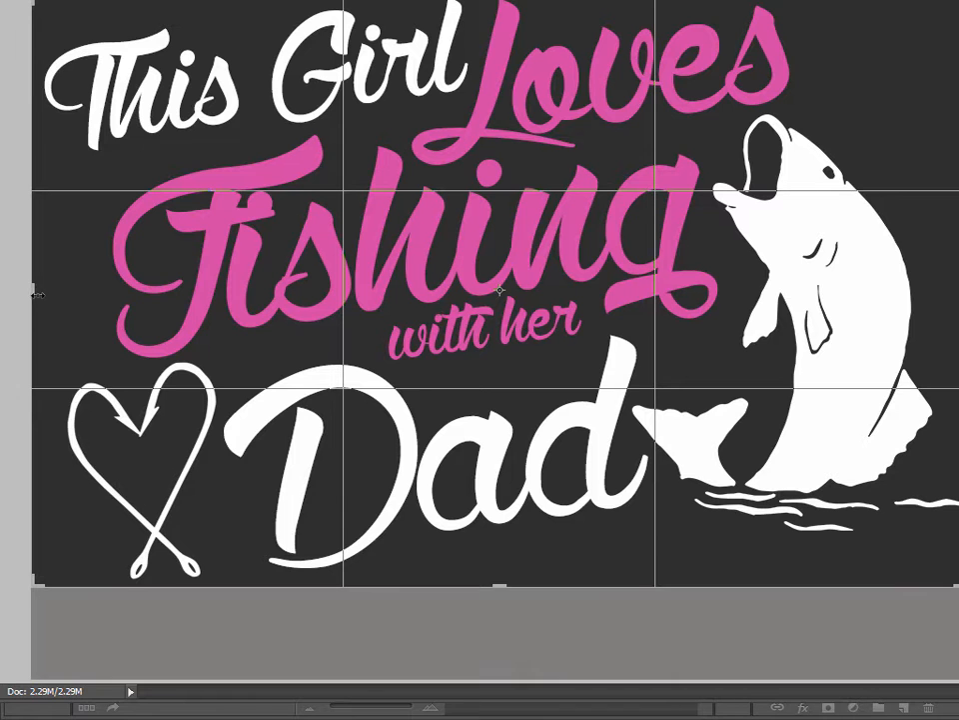
pyautogui.moveTo(36, 285); pyautogui.dragTo(41, 296)
pyautogui.press('Return')
pyautogui.hotkey('ctrl', 's')
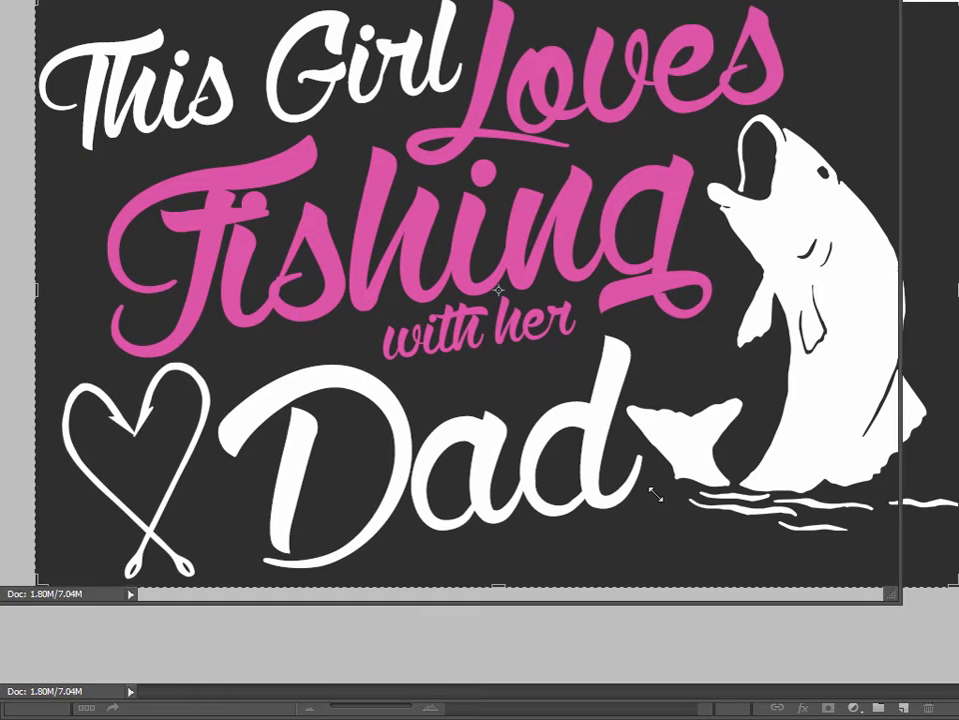
# Hide the dark background layer, Layer 0, so the design has a transparent background, and save the document
pyautogui.hotkey('ctrl', '-')
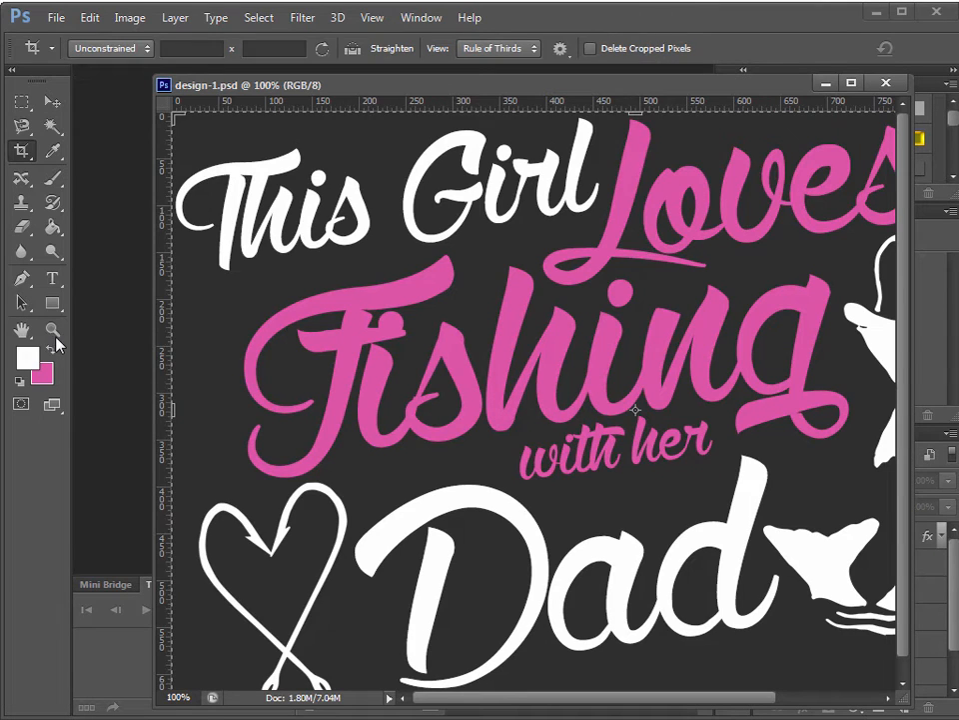
pyautogui.click(53, 330)
pyautogui.keyDown('alt'); pyautogui.click(460, 381); pyautogui.keyUp('alt')
pyautogui.keyDown('alt'); pyautogui.click(460, 381); pyautogui.keyUp('alt')
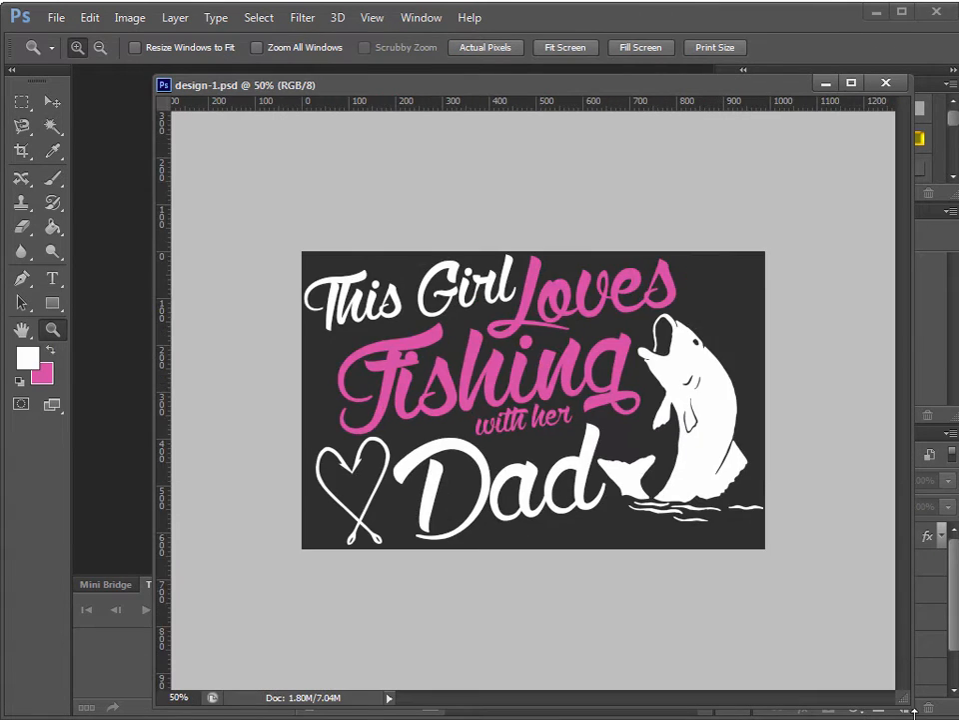
pyautogui.moveTo(900, 700); pyautogui.dragTo(735, 549)
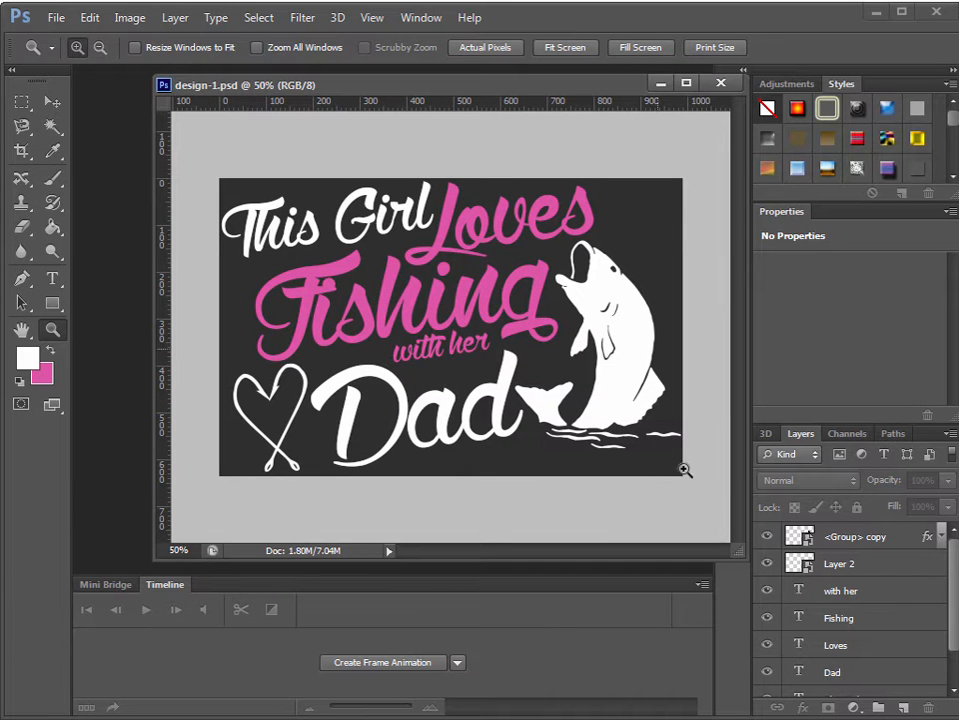
pyautogui.scroll(-2, 859, 620)
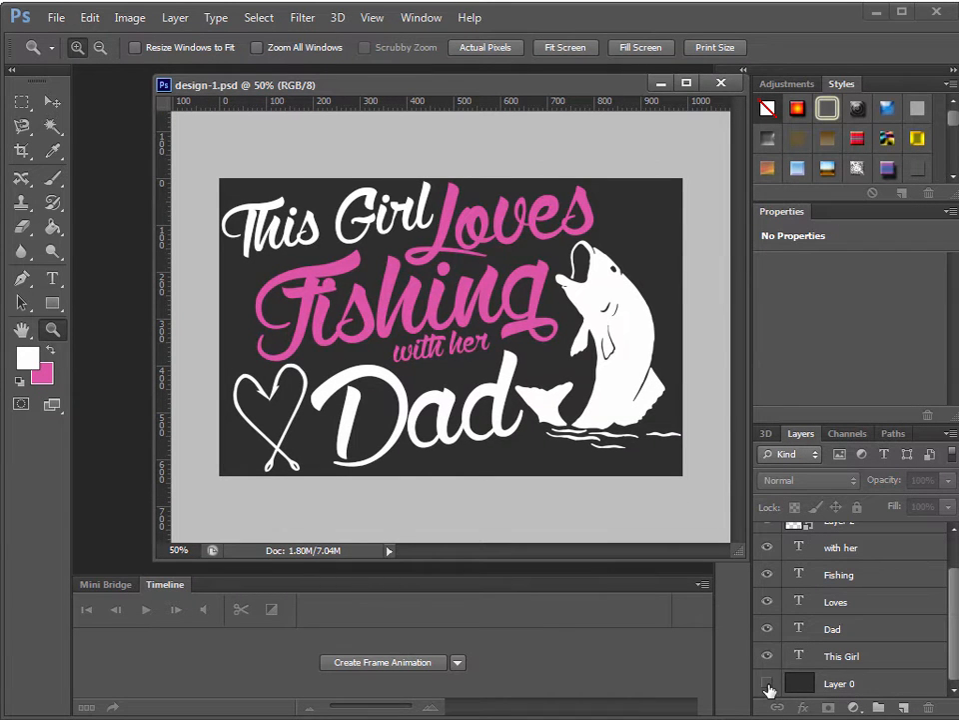
pyautogui.click(767, 683)
pyautogui.hotkey('ctrl', 's')
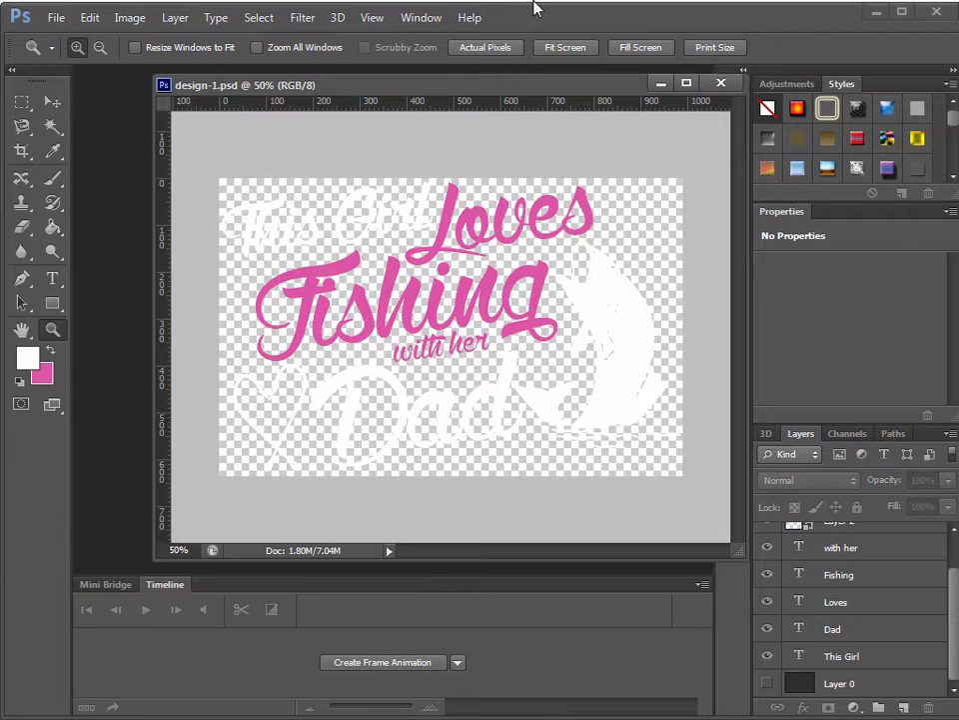
pyautogui.moveTo(546, 93); pyautogui.dragTo(513, 96)
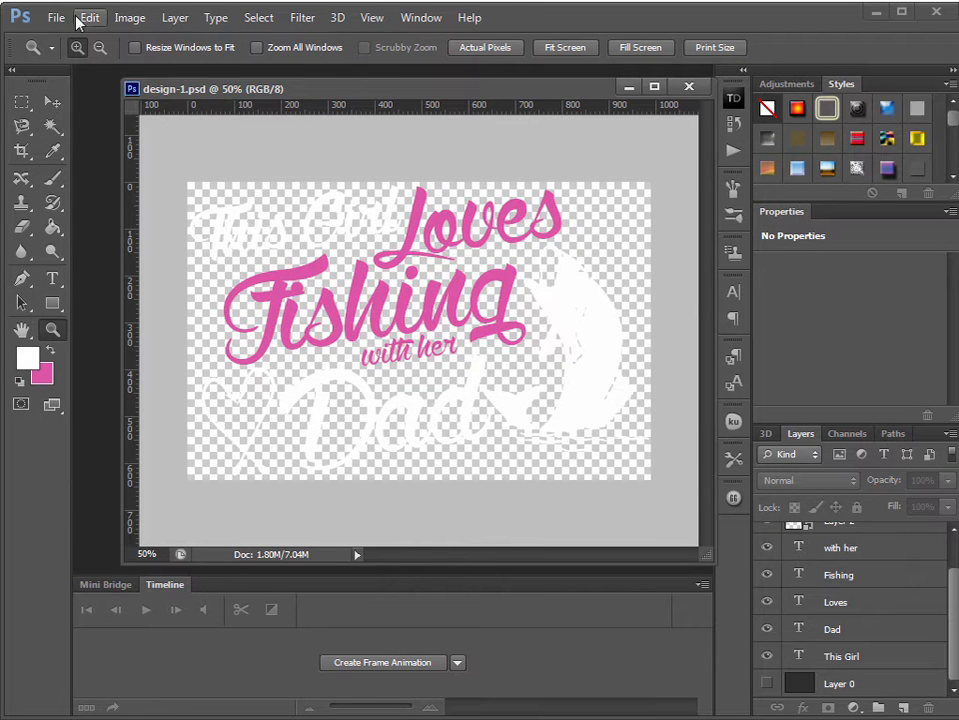
# Save a copy of the design in PNG format as design-1.png in the Example folder, accepting the default PNG options
pyautogui.click(56, 17)
pyautogui.click(96, 242)
pyautogui.click(420, 426)
pyautogui.click(412, 646)
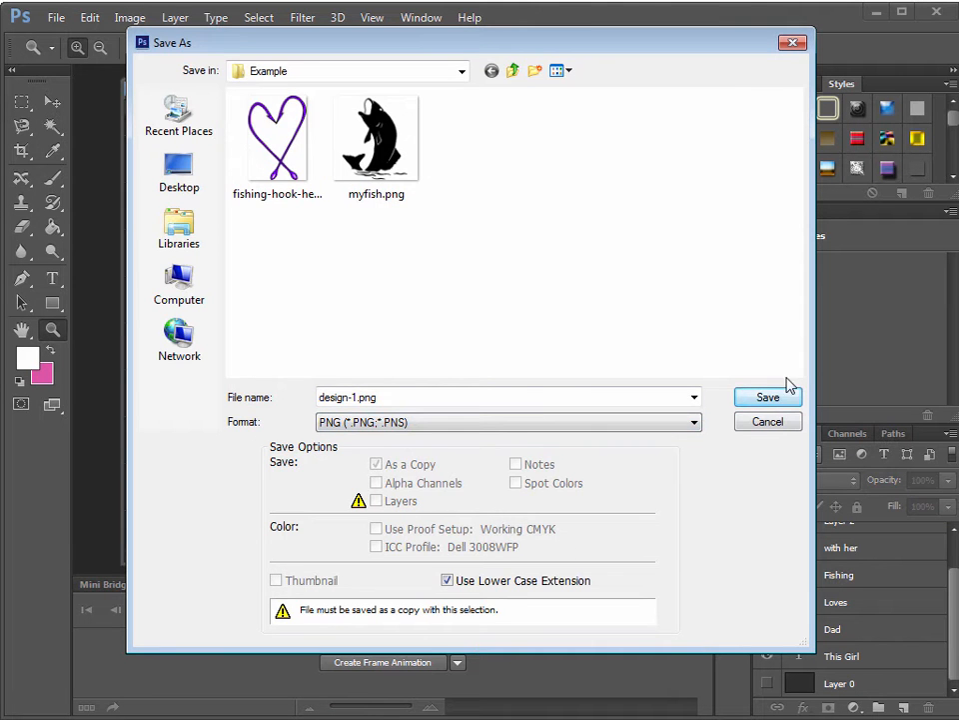
pyautogui.click(768, 398)
pyautogui.click(626, 214)
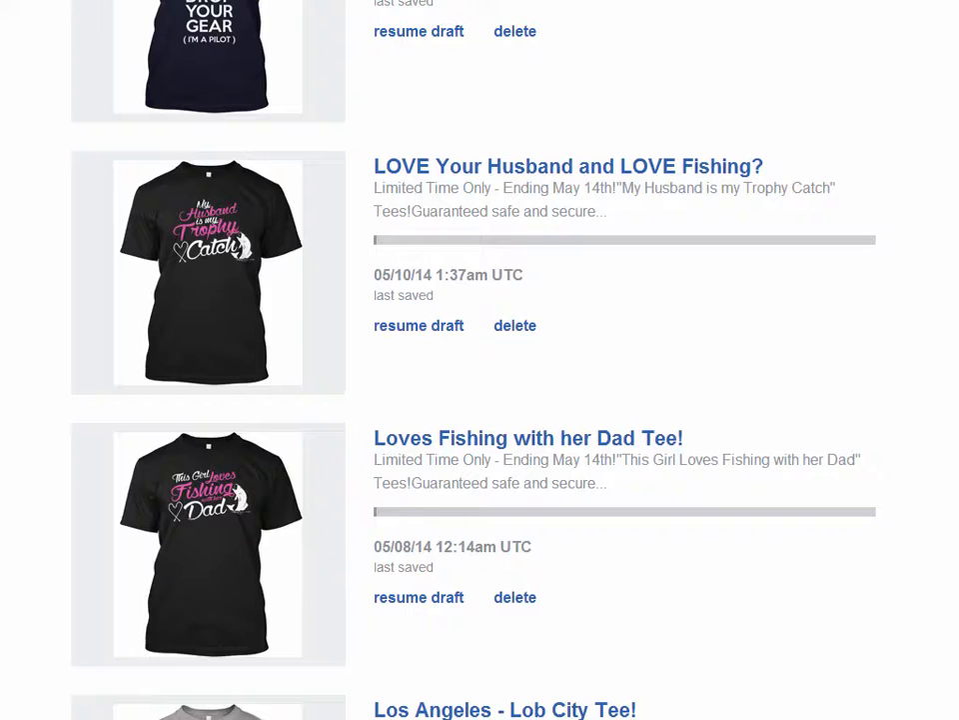
# In Teespring's shirt designer, set the Hanes Tagless Tee to dark navy and choose to upload your own art
pyautogui.scroll(5, 939, 487)
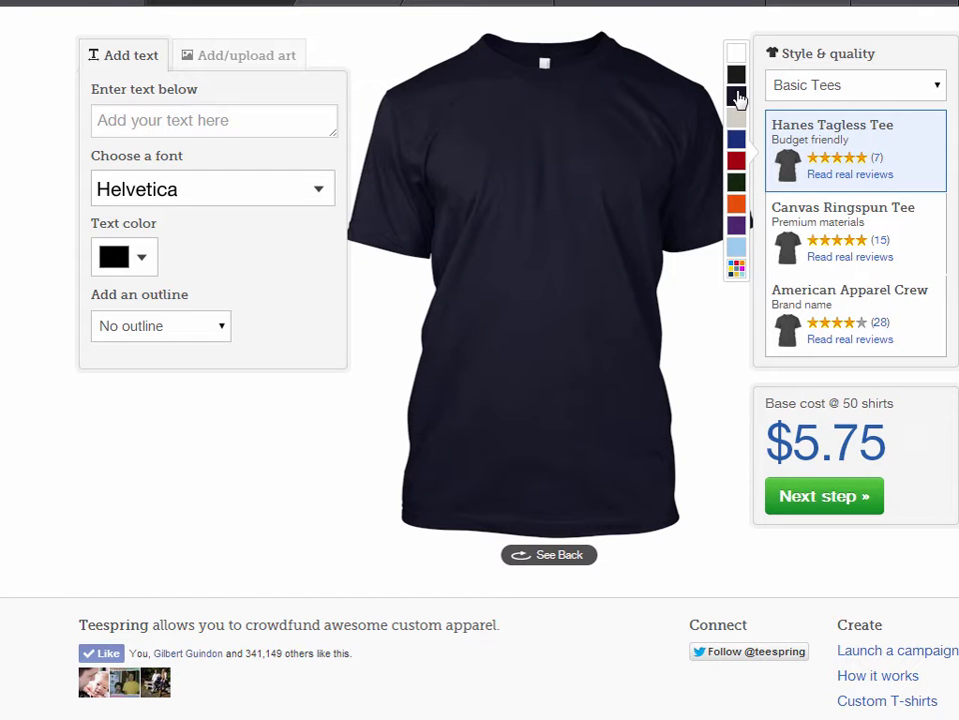
pyautogui.click(738, 97)
pyautogui.click(240, 55)
pyautogui.click(220, 218)
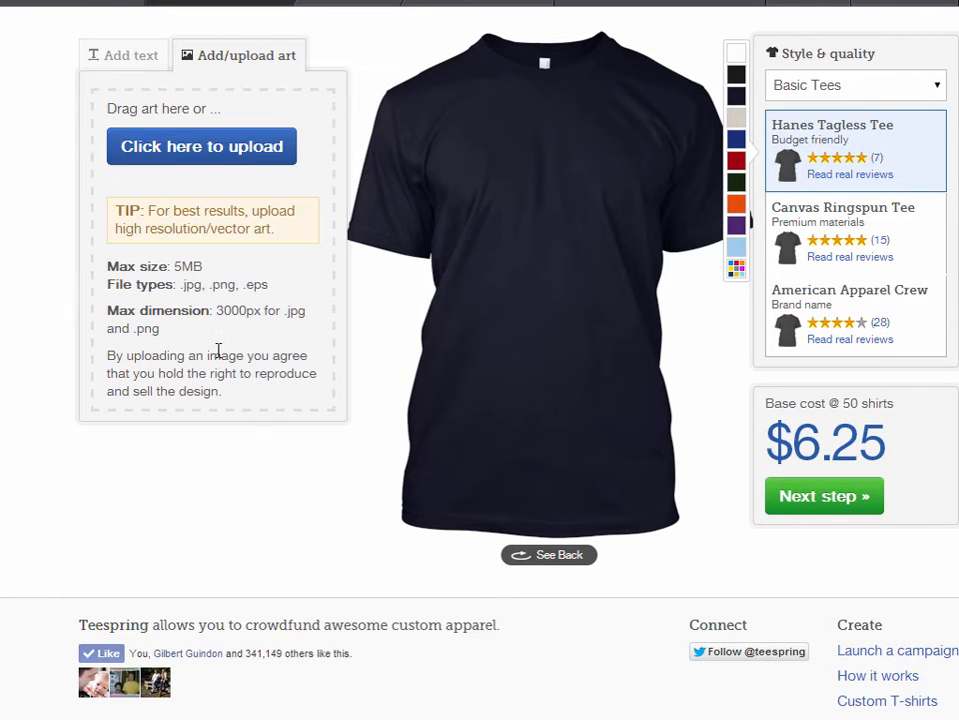
# Upload design-1.png from the Example folder inside Fishing onto the shirt
pyautogui.click(250, 158)
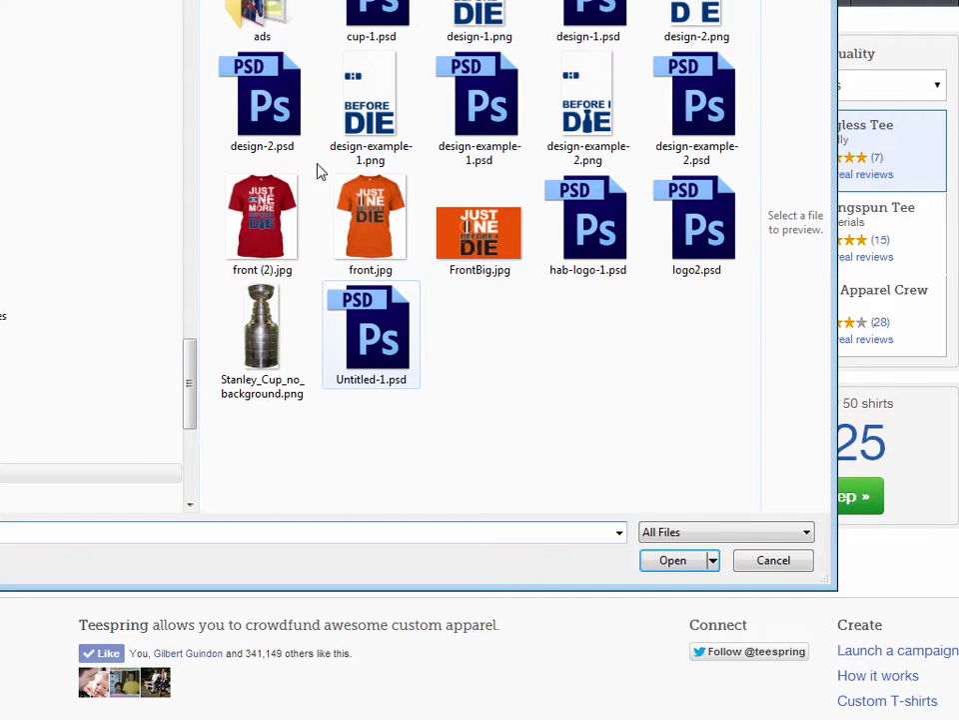
pyautogui.click(264, 0)
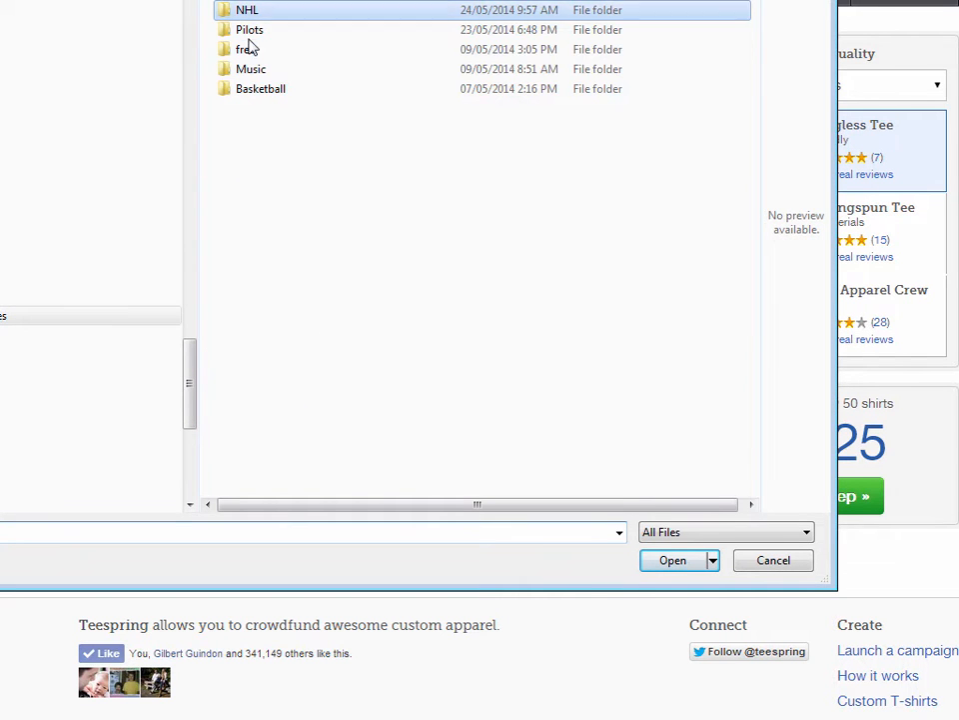
pyautogui.doubleClick(251, 7)
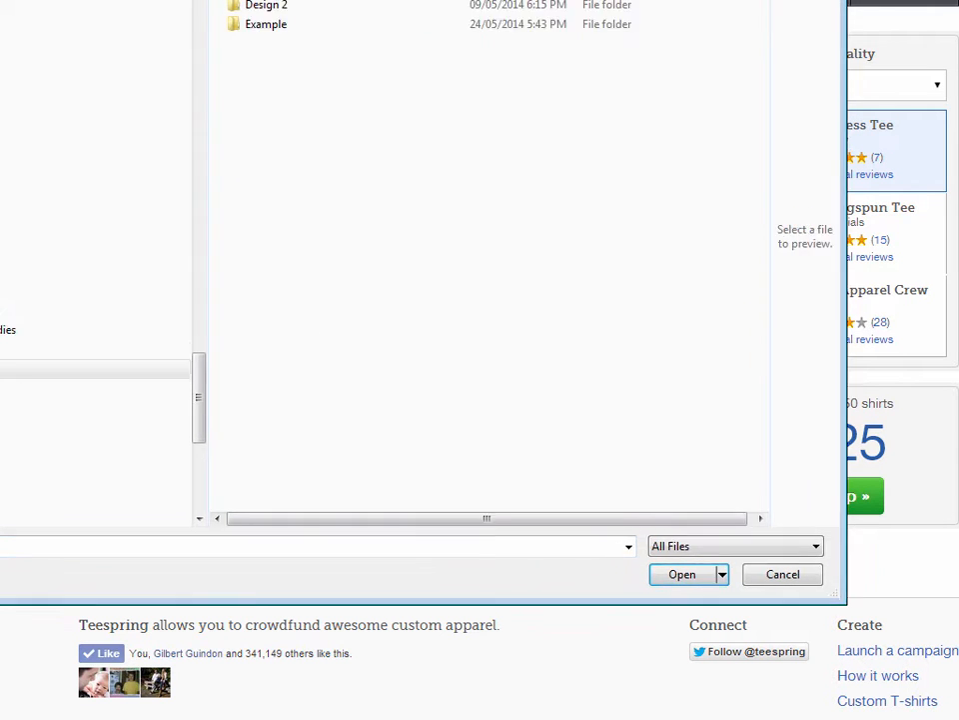
pyautogui.doubleClick(321, 131)
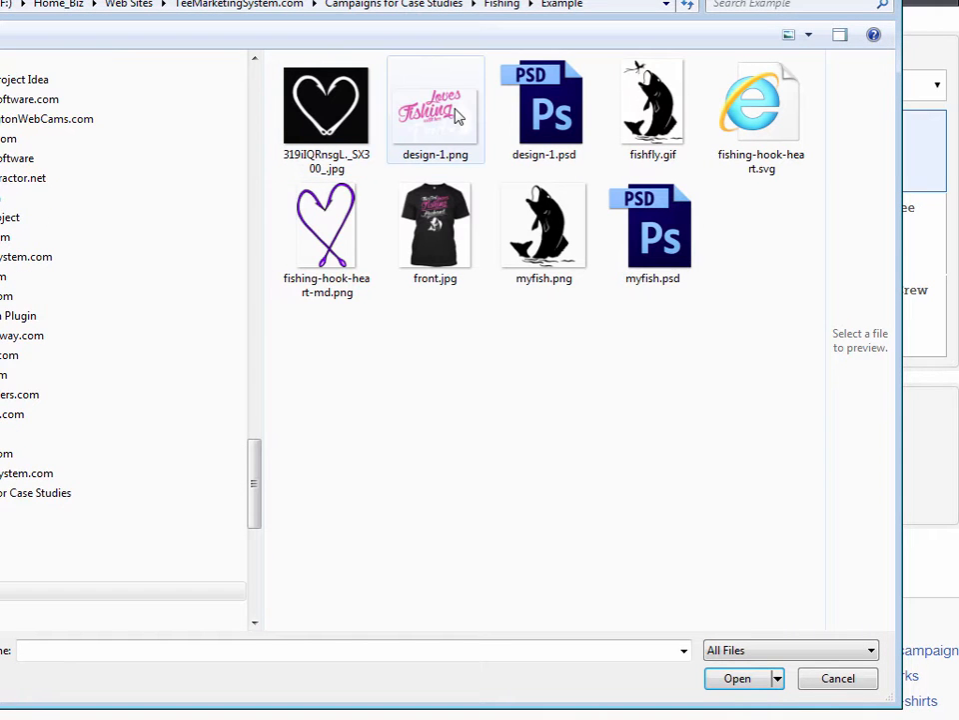
pyautogui.doubleClick(453, 118)
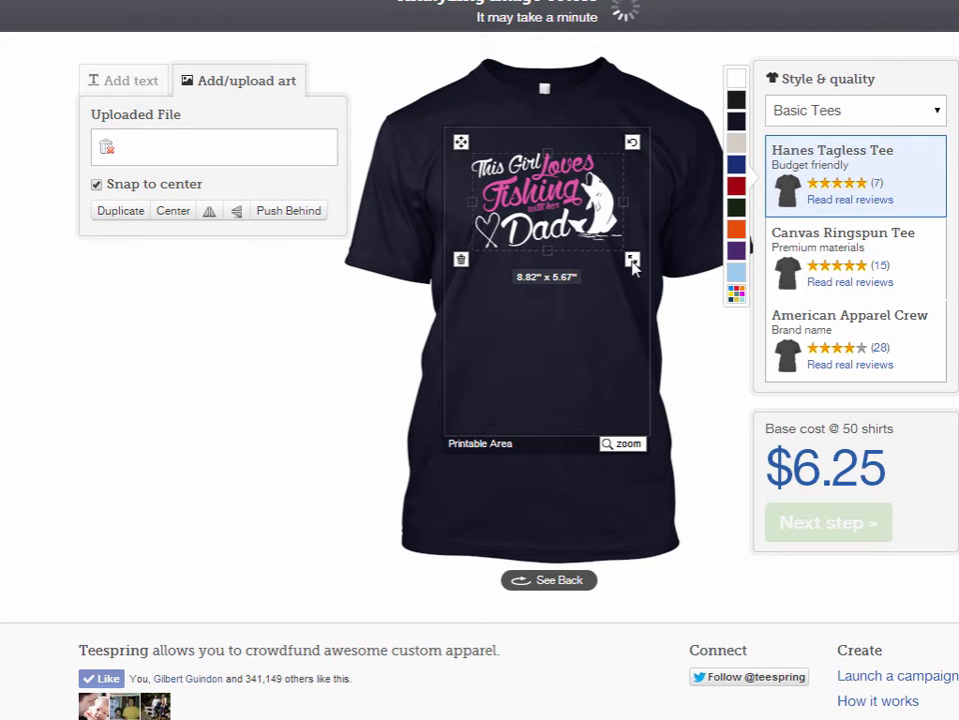
# Enlarge the design on the shirt to about 11.57" x 7.44" and shift it slightly up within the printable area
pyautogui.scroll(-1, 632, 251)
pyautogui.moveTo(634, 235); pyautogui.dragTo(656, 248)
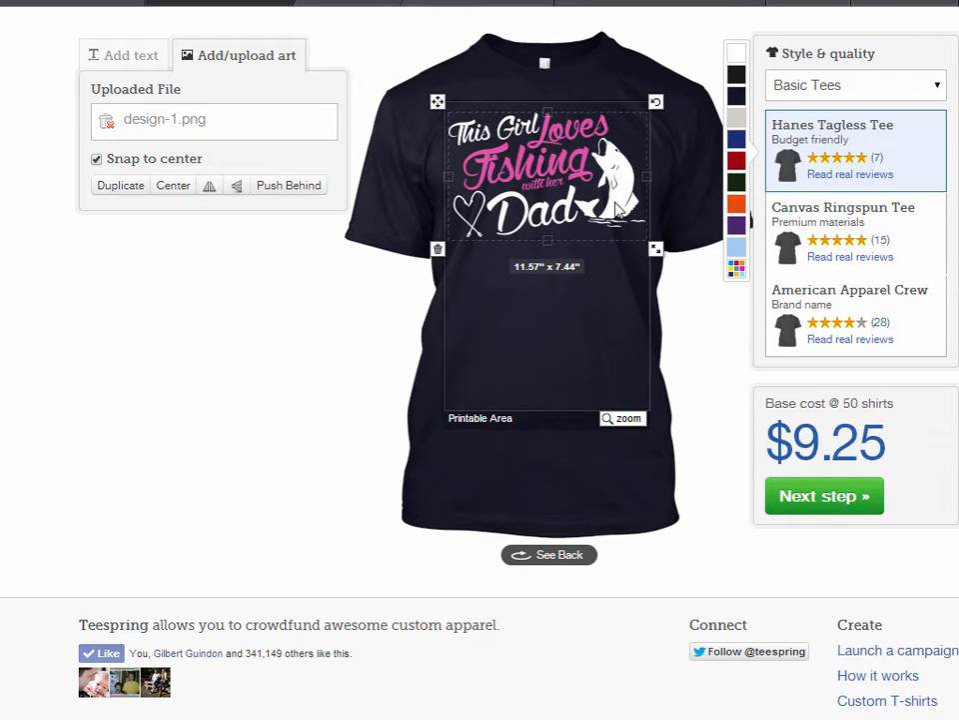
pyautogui.moveTo(616, 200); pyautogui.dragTo(619, 190)
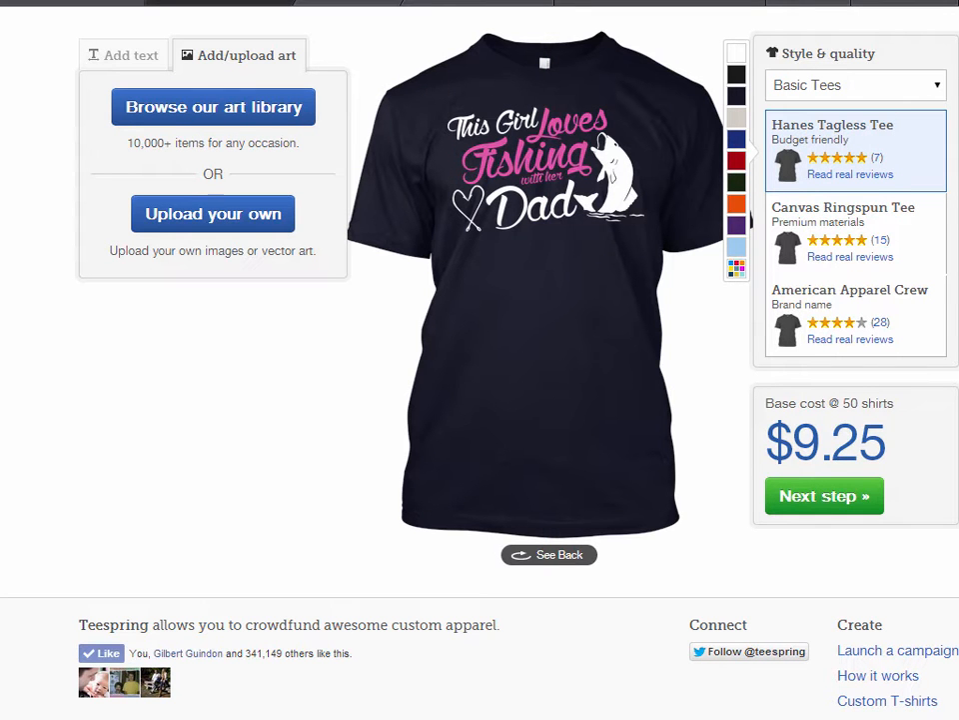
# Switch to the campaign preview, start saving its shirt image as a JPEG and choose the Example folder inside Fishing
pyautogui.click(923, 3)
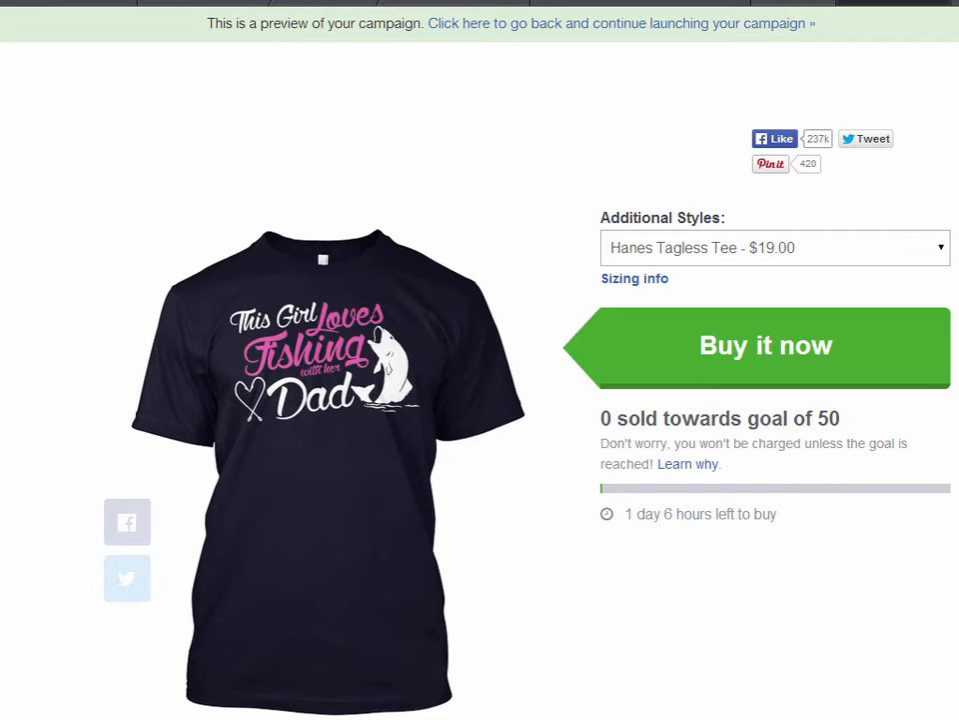
pyautogui.rightClick(309, 487)
pyautogui.click(353, 492)
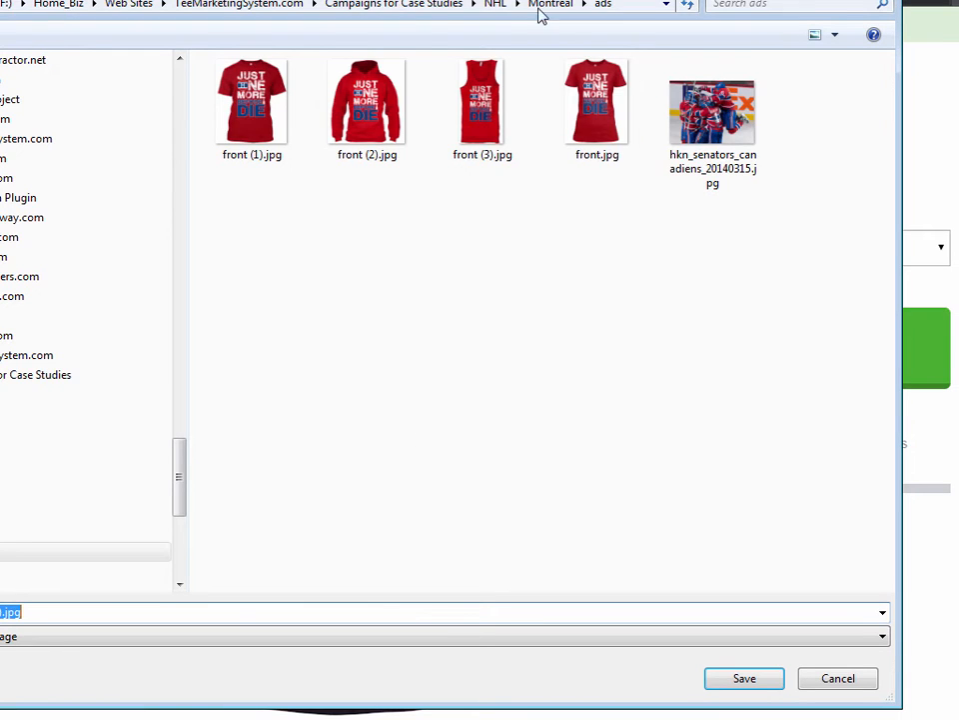
pyautogui.click(417, 8)
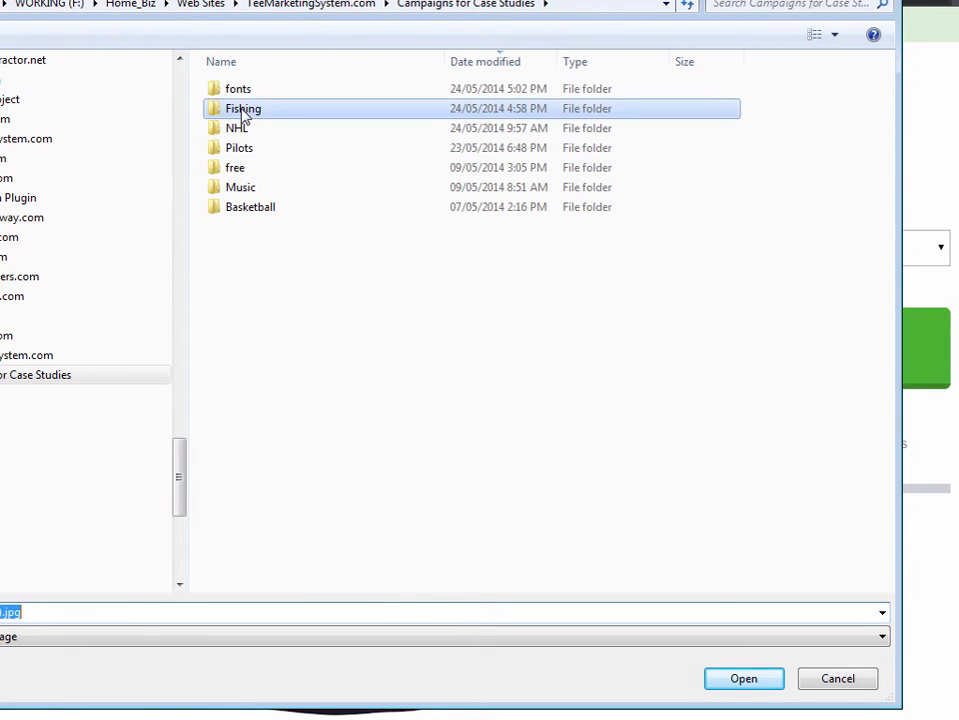
pyautogui.doubleClick(242, 109)
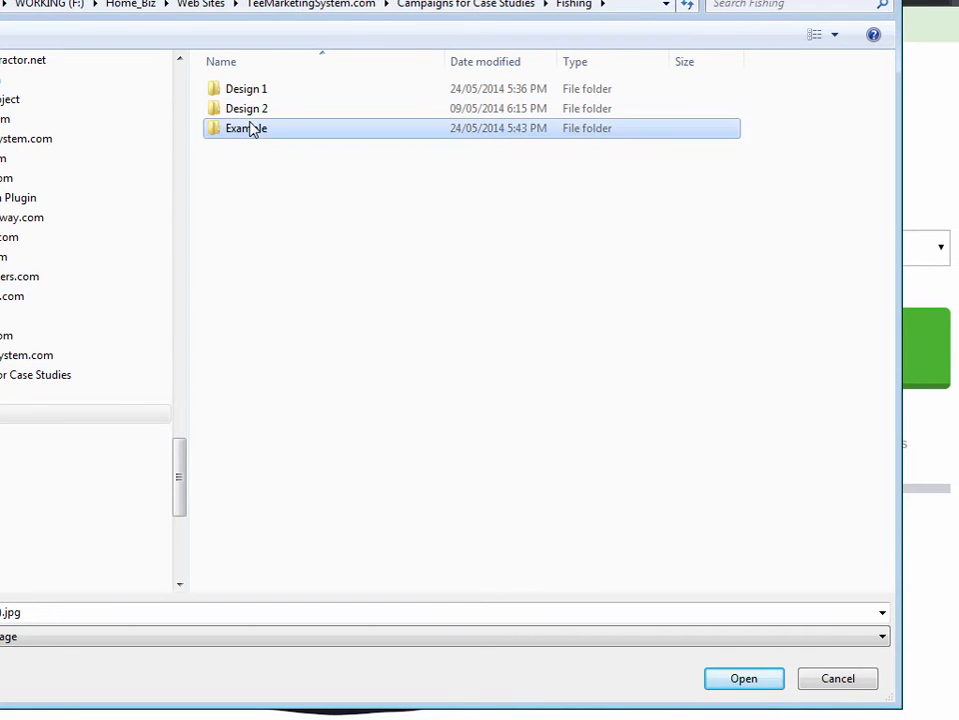
pyautogui.doubleClick(246, 128)
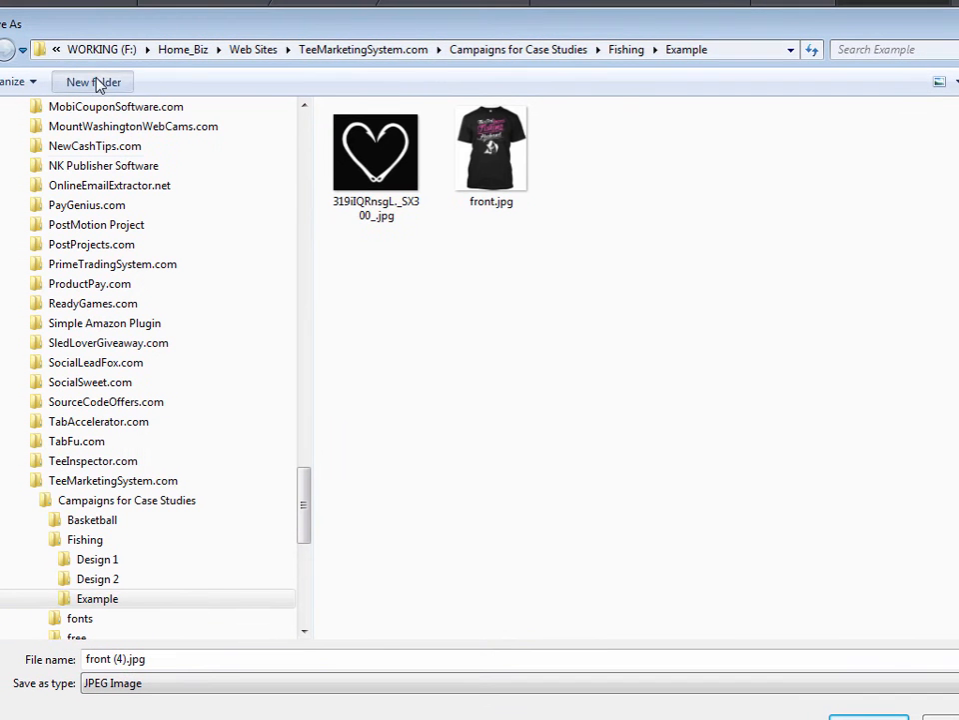
# Create a new folder named ads inside the Example folder for the shirt image
pyautogui.click(97, 86)
pyautogui.write('ads')
pyautogui.press('Return')
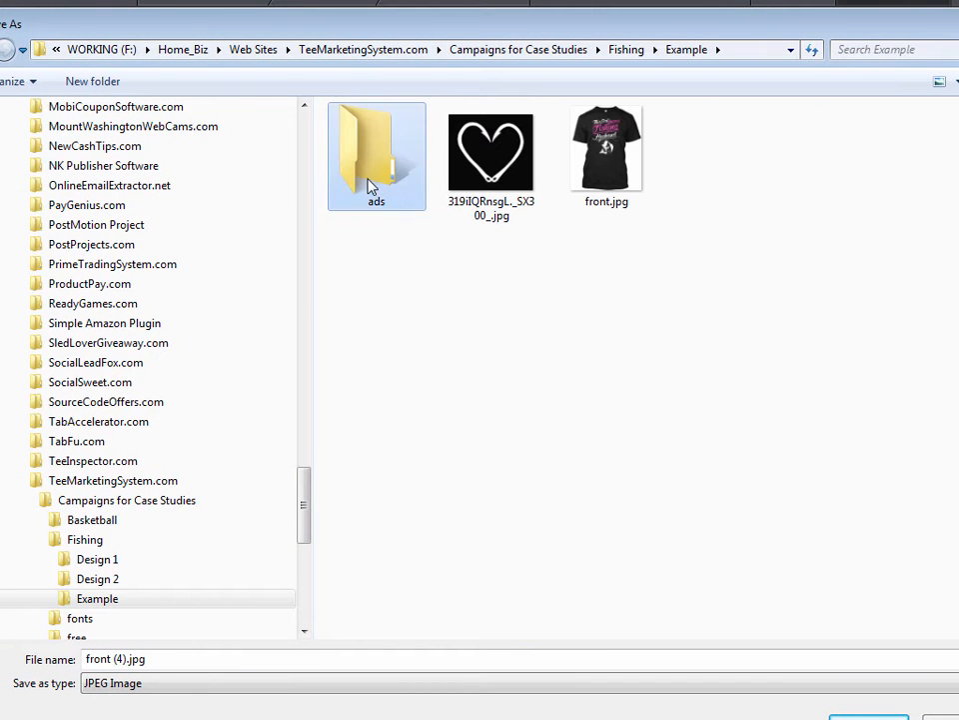
# Save the shirt image as a JPEG in the new ads folder inside Example
pyautogui.doubleClick(371, 186)
pyautogui.click(865, 716)
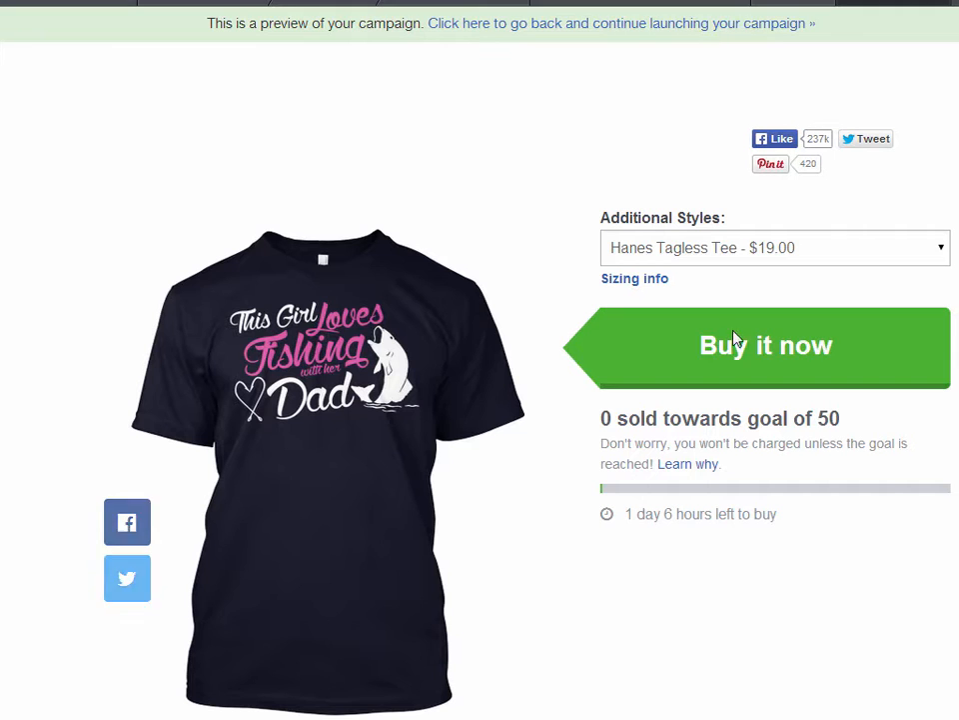
# Return to the campaign setup, advance to the goal stage, and add a women's tee and a tank top as additional products
pyautogui.click(647, 28)
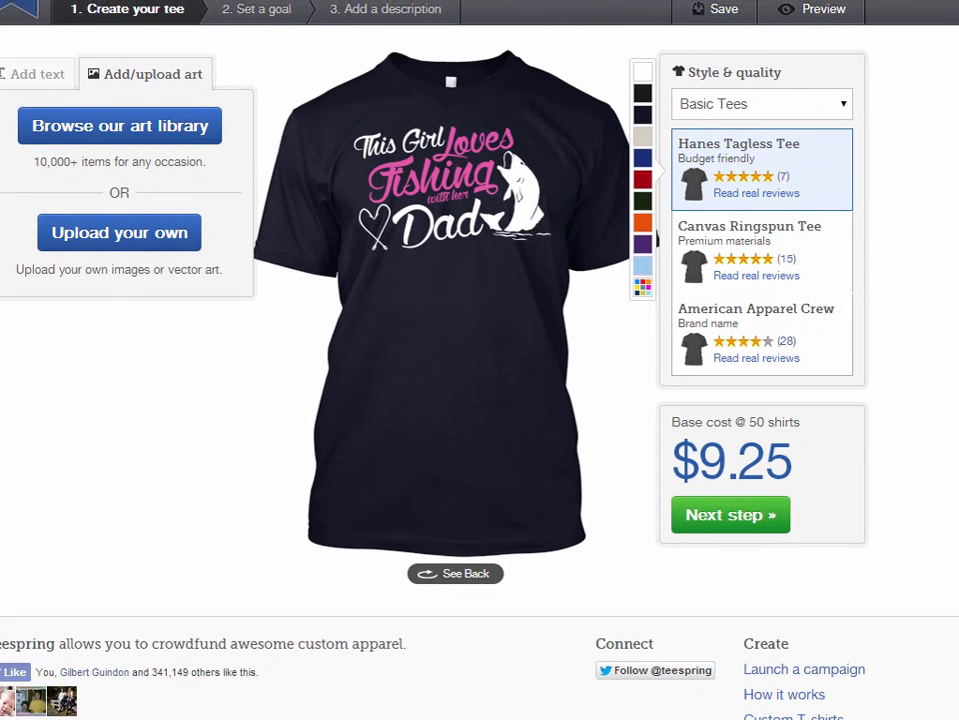
pyautogui.click(866, 500)
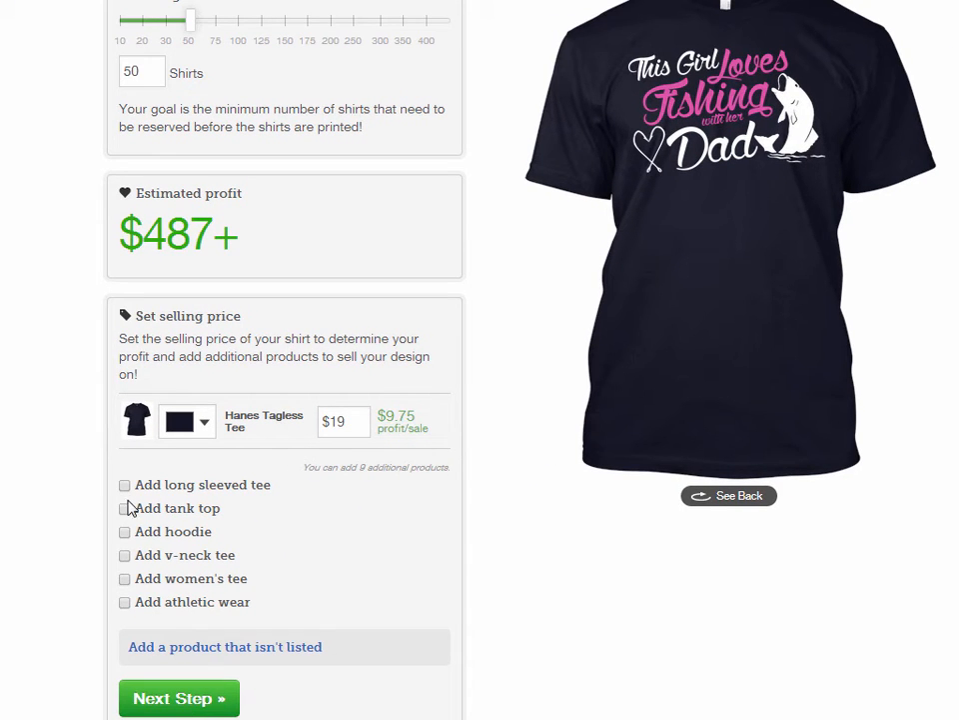
pyautogui.click(124, 578)
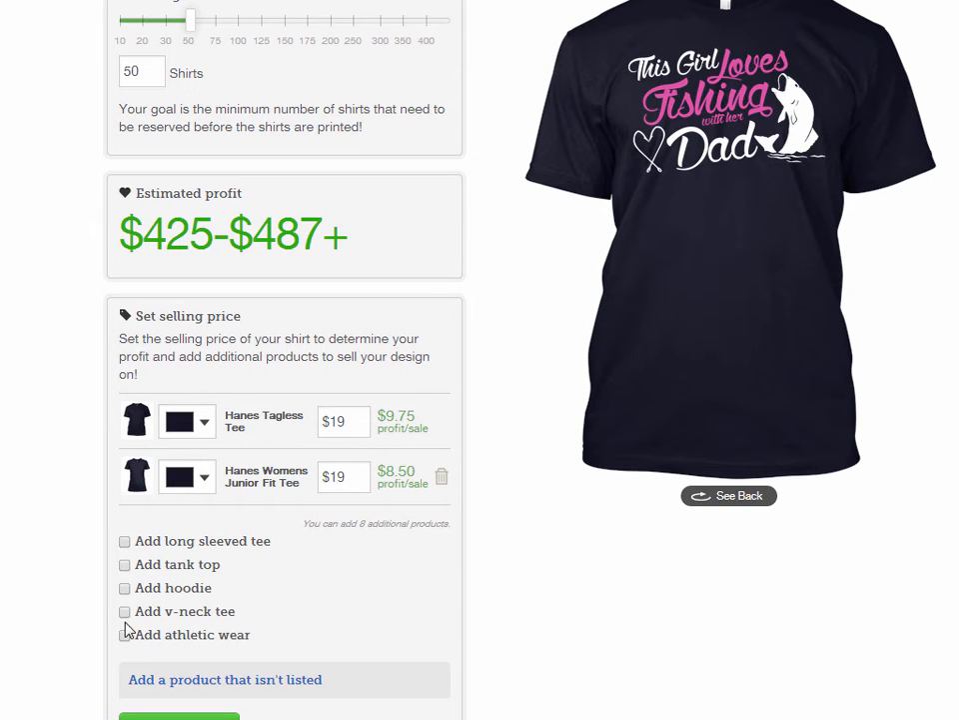
pyautogui.click(124, 564)
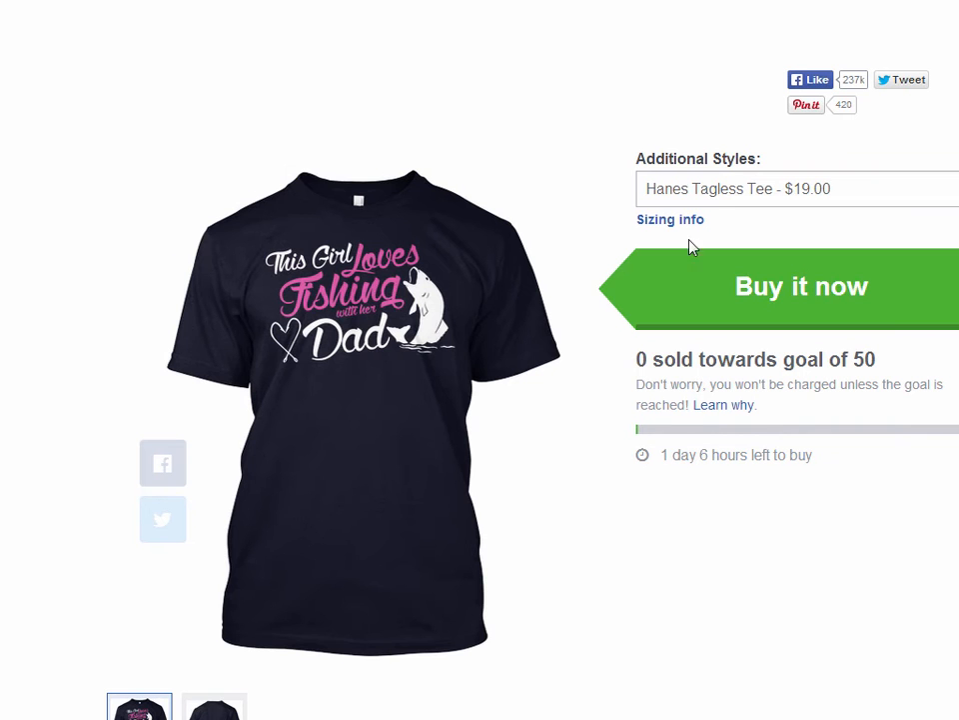
# Show the Hanes Womens Junior Fit Tee in the campaign preview and save its image to the ads folder
pyautogui.click(723, 199)
pyautogui.click(728, 233)
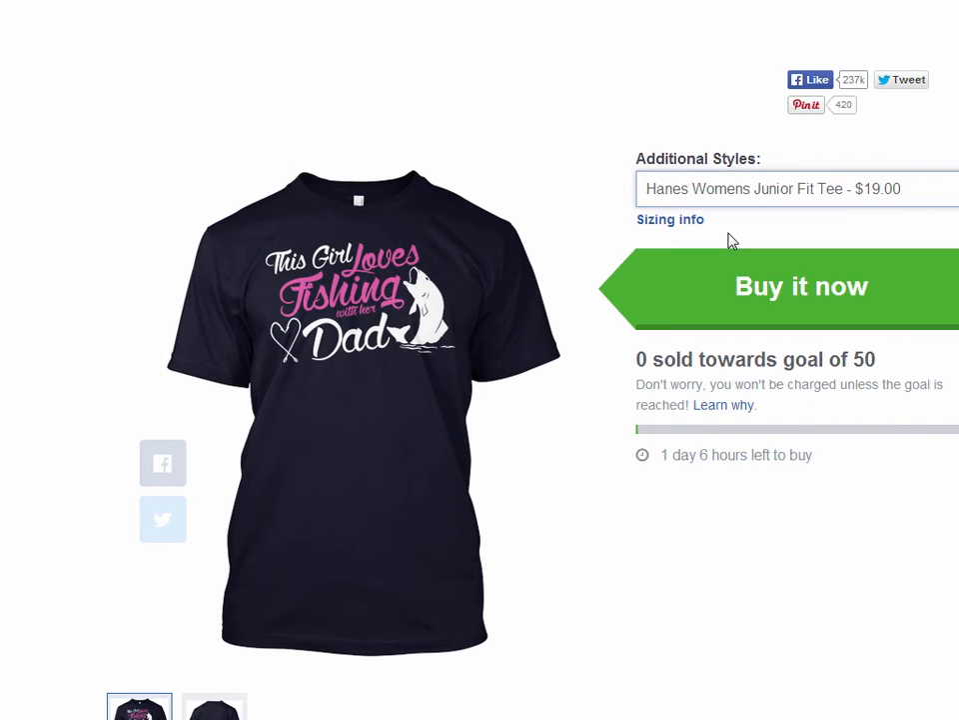
pyautogui.rightClick(328, 381)
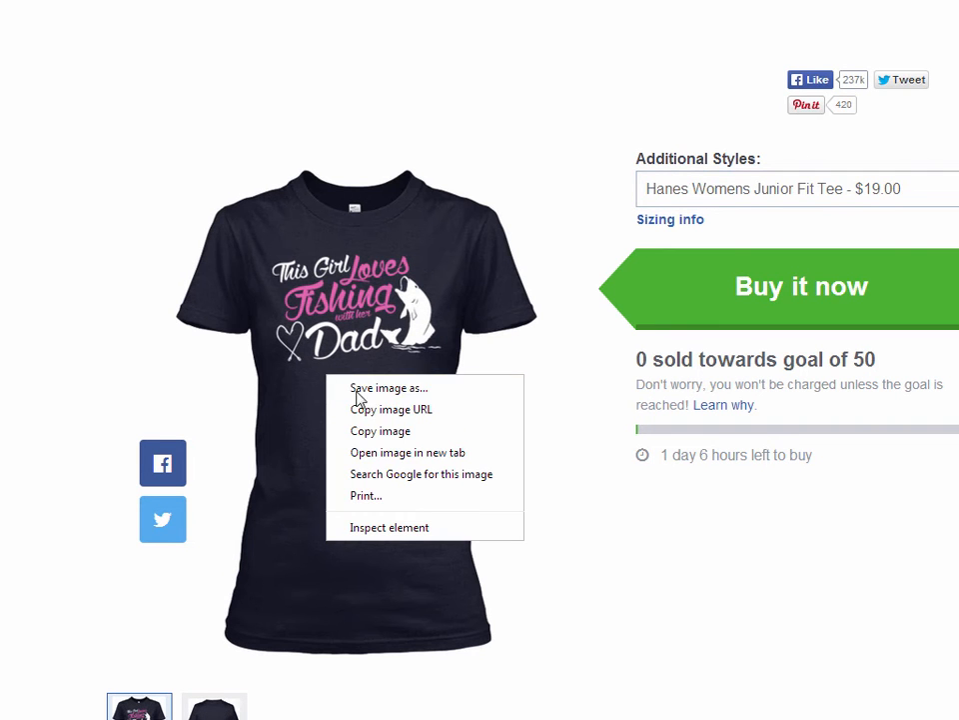
pyautogui.click(389, 387)
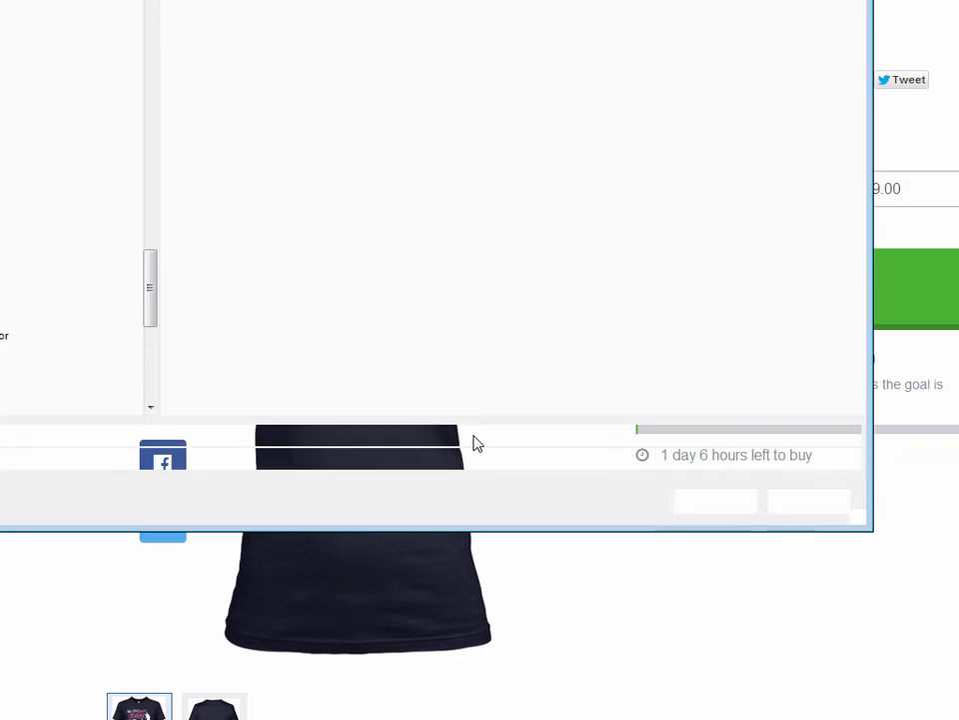
pyautogui.click(715, 500)
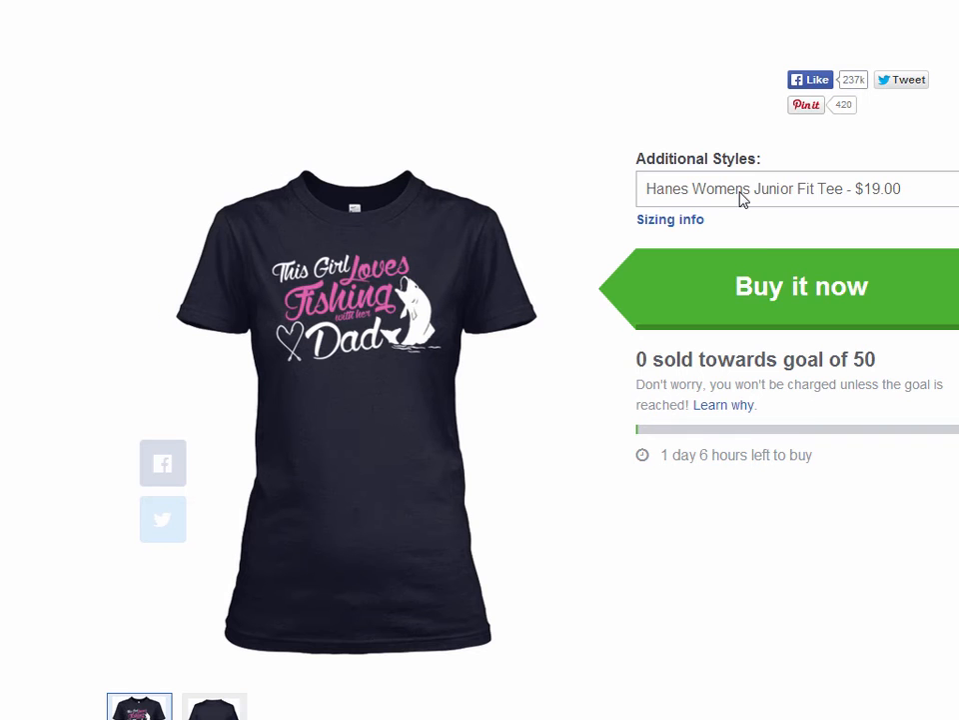
# Show the Gildan Unisex Tank in the campaign preview and save its image to the ads folder
pyautogui.click(744, 195)
pyautogui.click(737, 251)
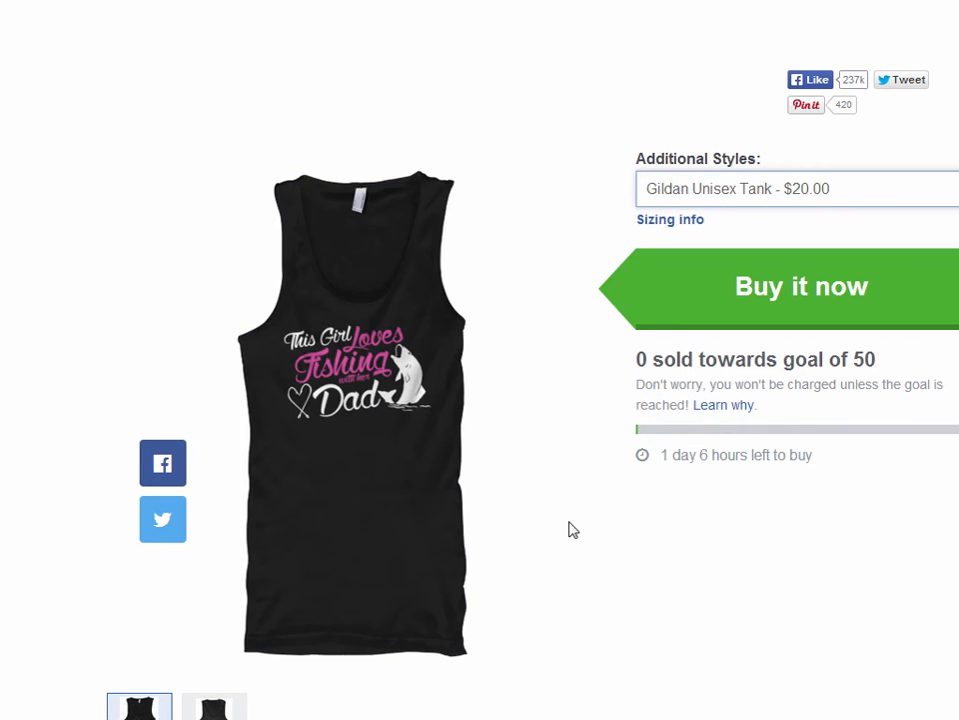
pyautogui.rightClick(373, 418)
pyautogui.click(394, 423)
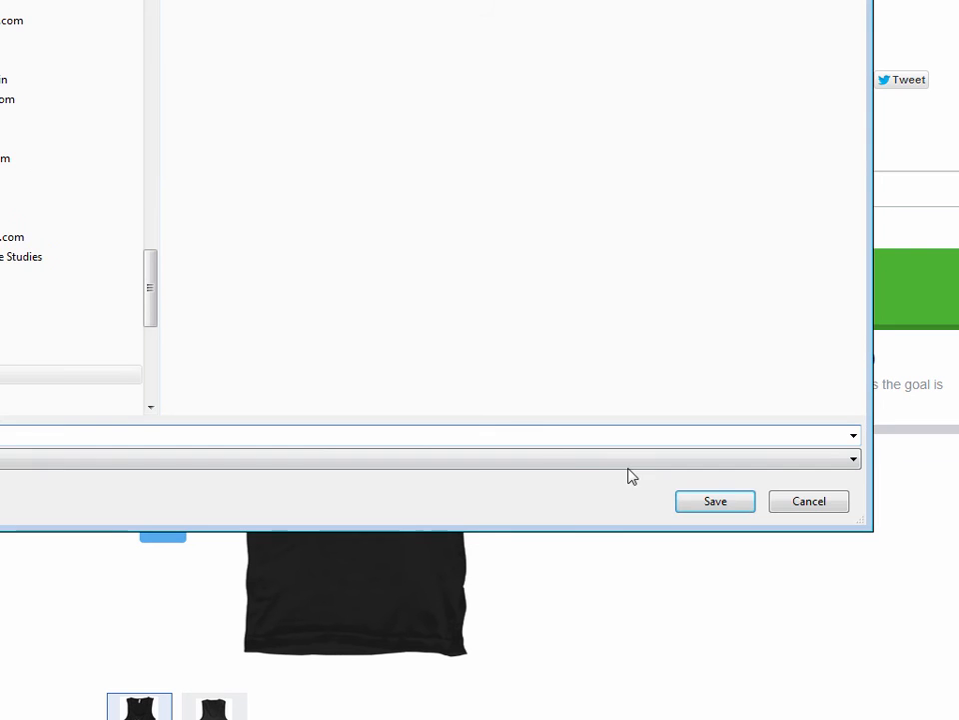
pyautogui.click(742, 502)
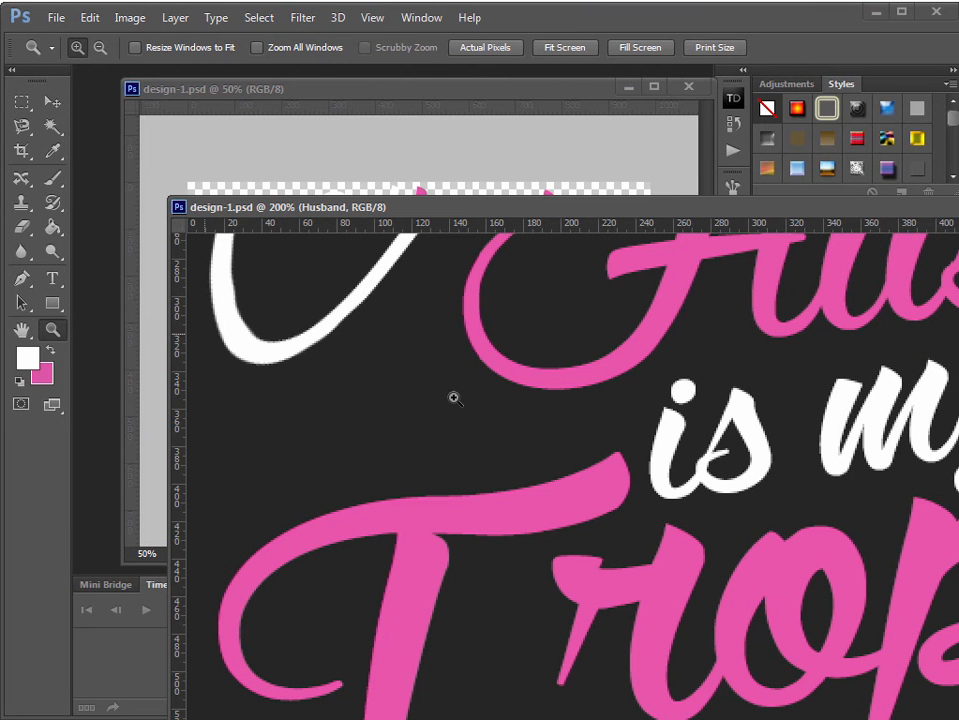
# Switch to Photoshop and examine the whole "My Husband is my Trophy Catch" design at 66.7%
pyautogui.keyDown('alt'); pyautogui.click(466, 404); pyautogui.keyUp('alt')
pyautogui.keyDown('alt'); pyautogui.click(467, 404); pyautogui.keyUp('alt')
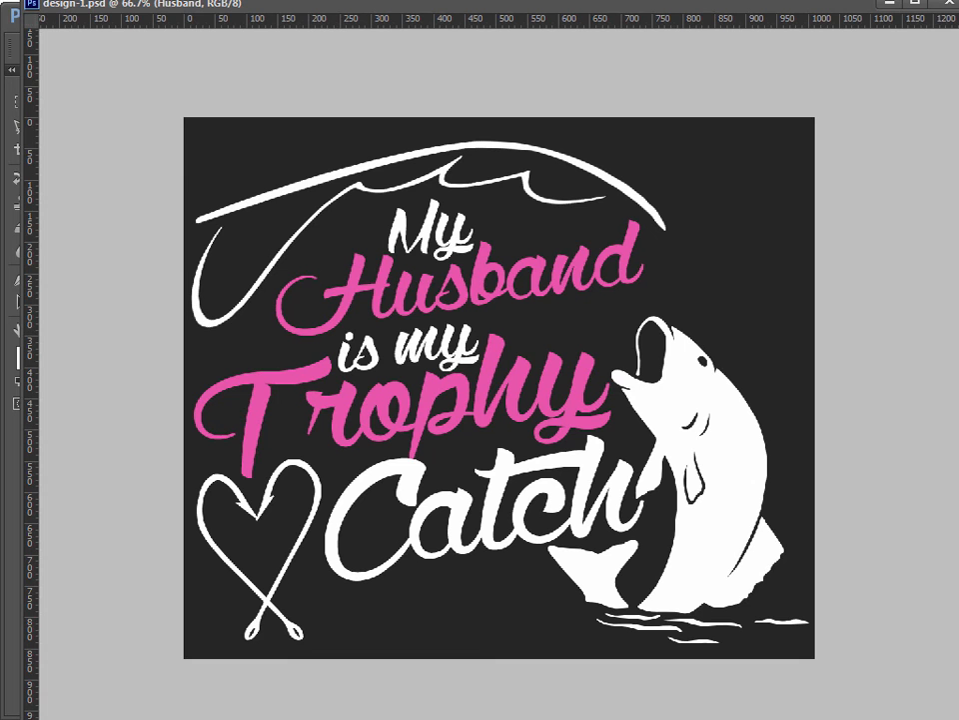
pyautogui.scroll(-1, 180, 645)
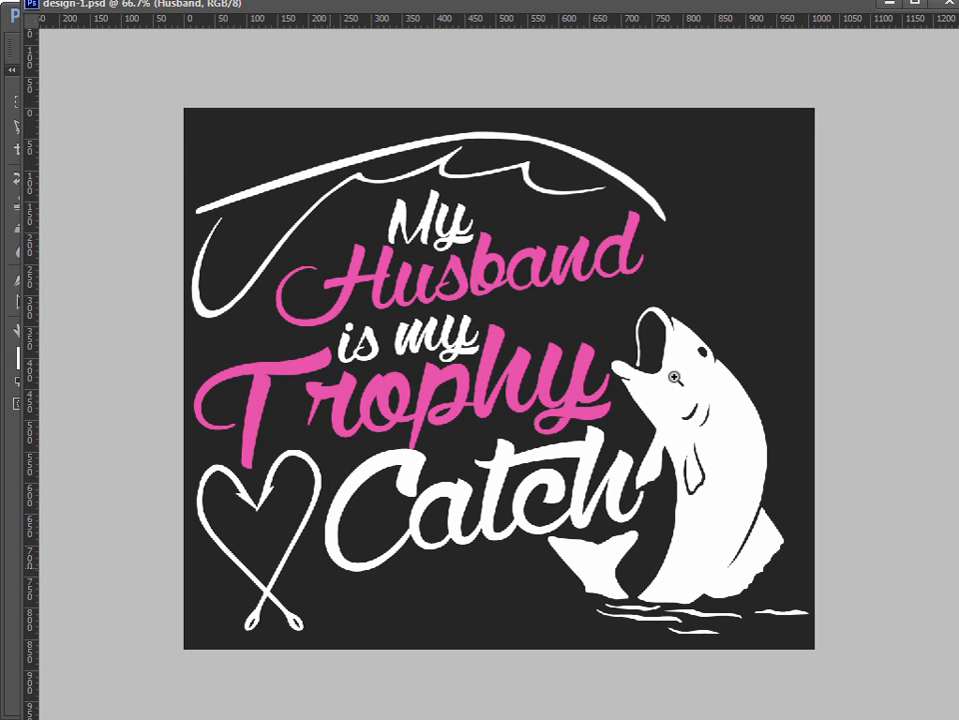